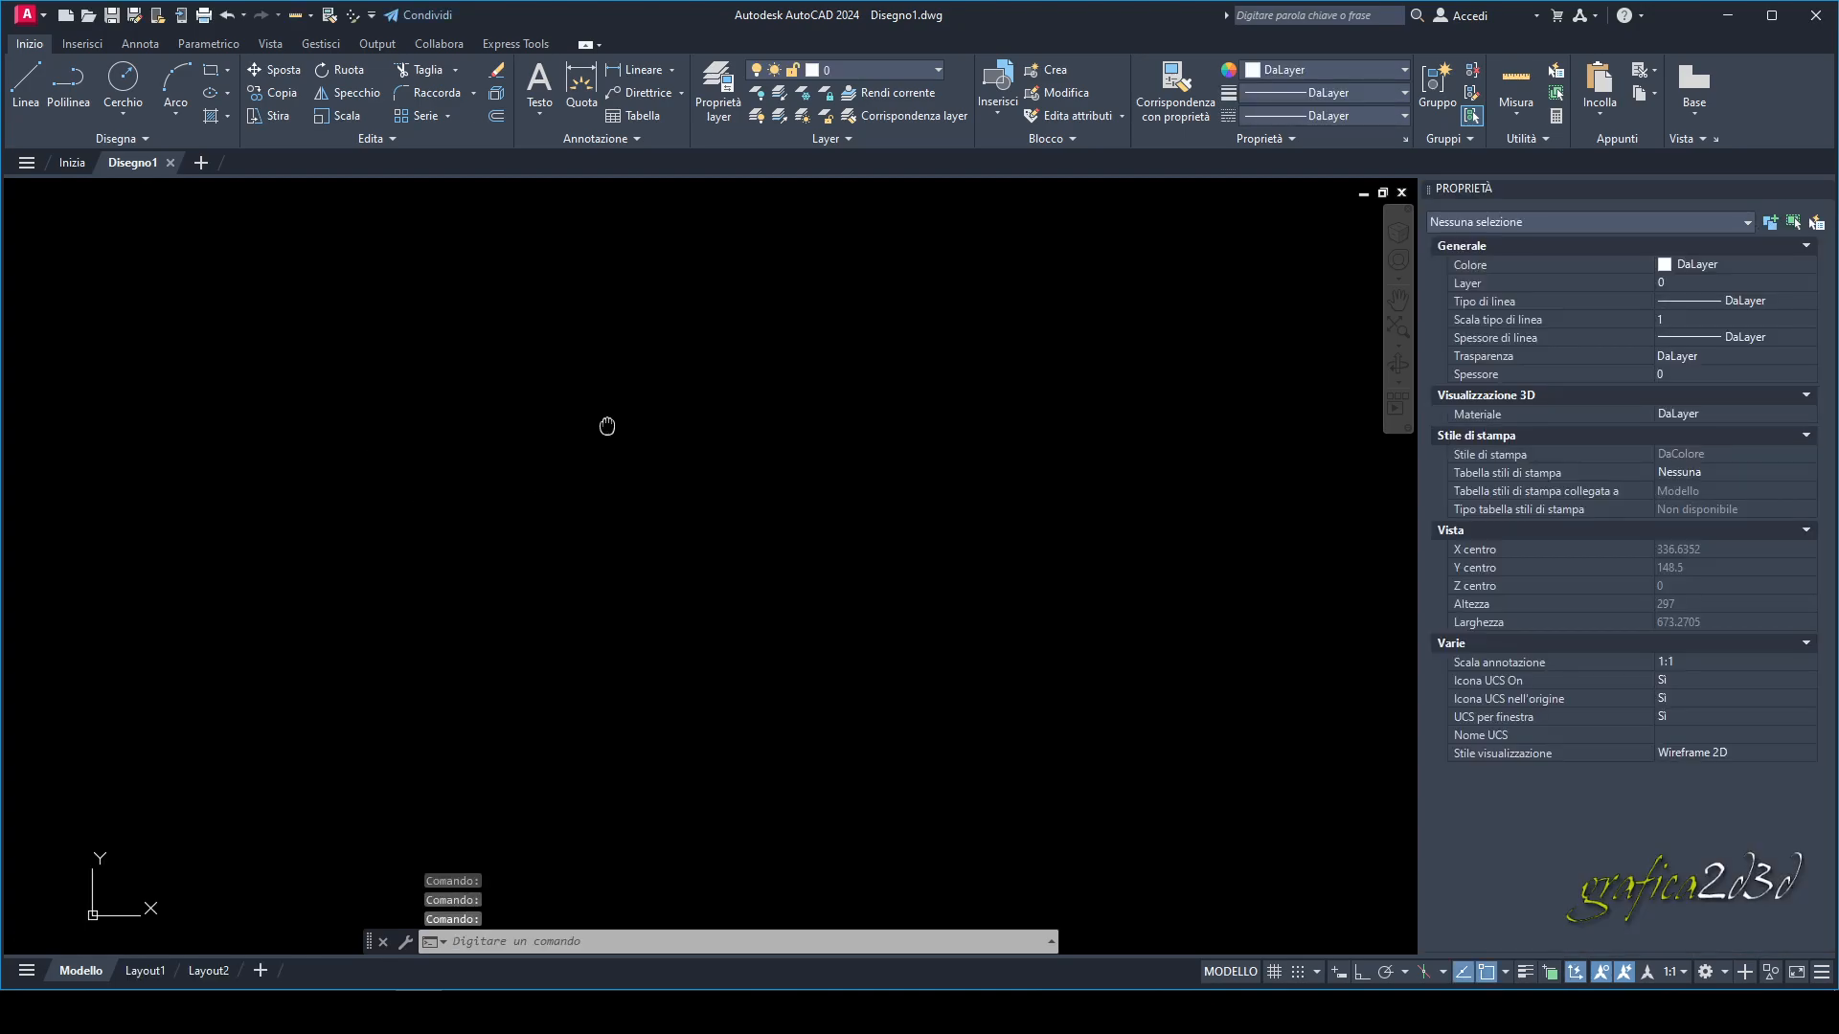
Draw an open polyline running down the empty drawing area, bulging to the right, as the first contour line.
{"action": "left_click", "coordinate": [29, 86]}
{"action": "left_click", "coordinate": [68, 86]}
{"action": "left_click", "coordinate": [330, 260]}
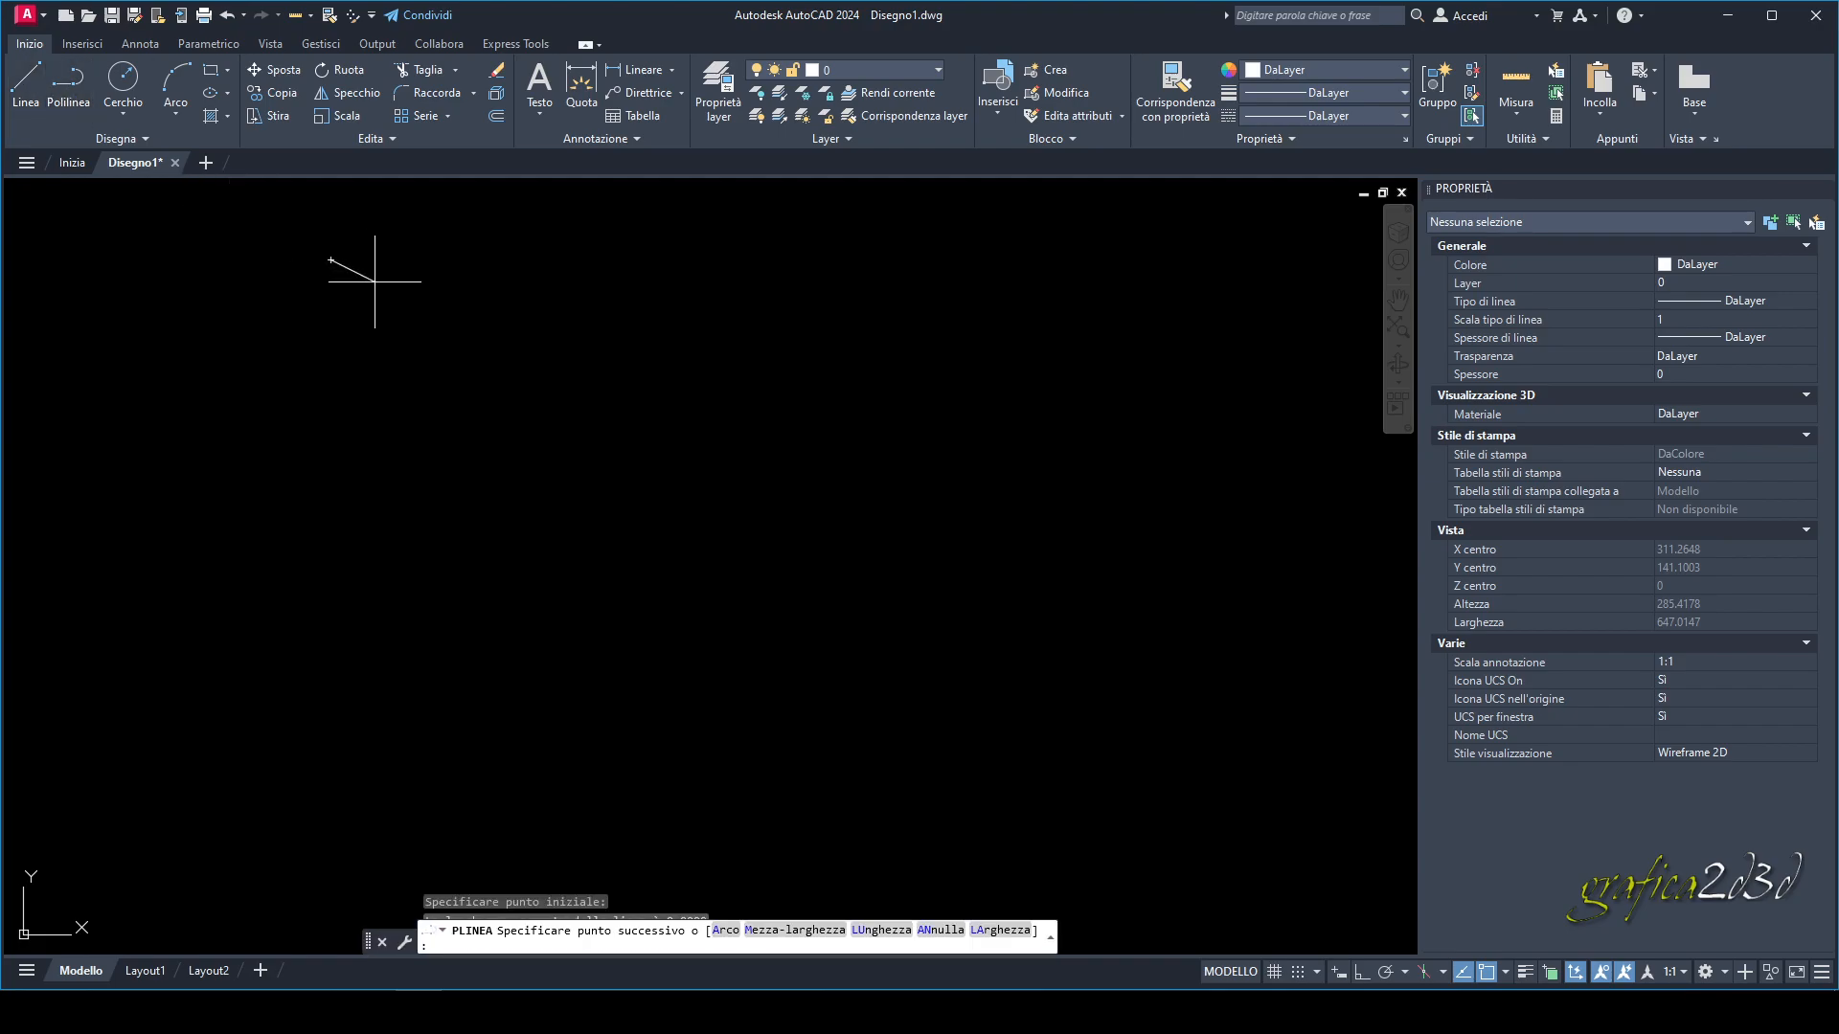
{"action": "left_click", "coordinate": [399, 309]}
{"action": "left_click", "coordinate": [462, 431]}
{"action": "left_click", "coordinate": [466, 617]}
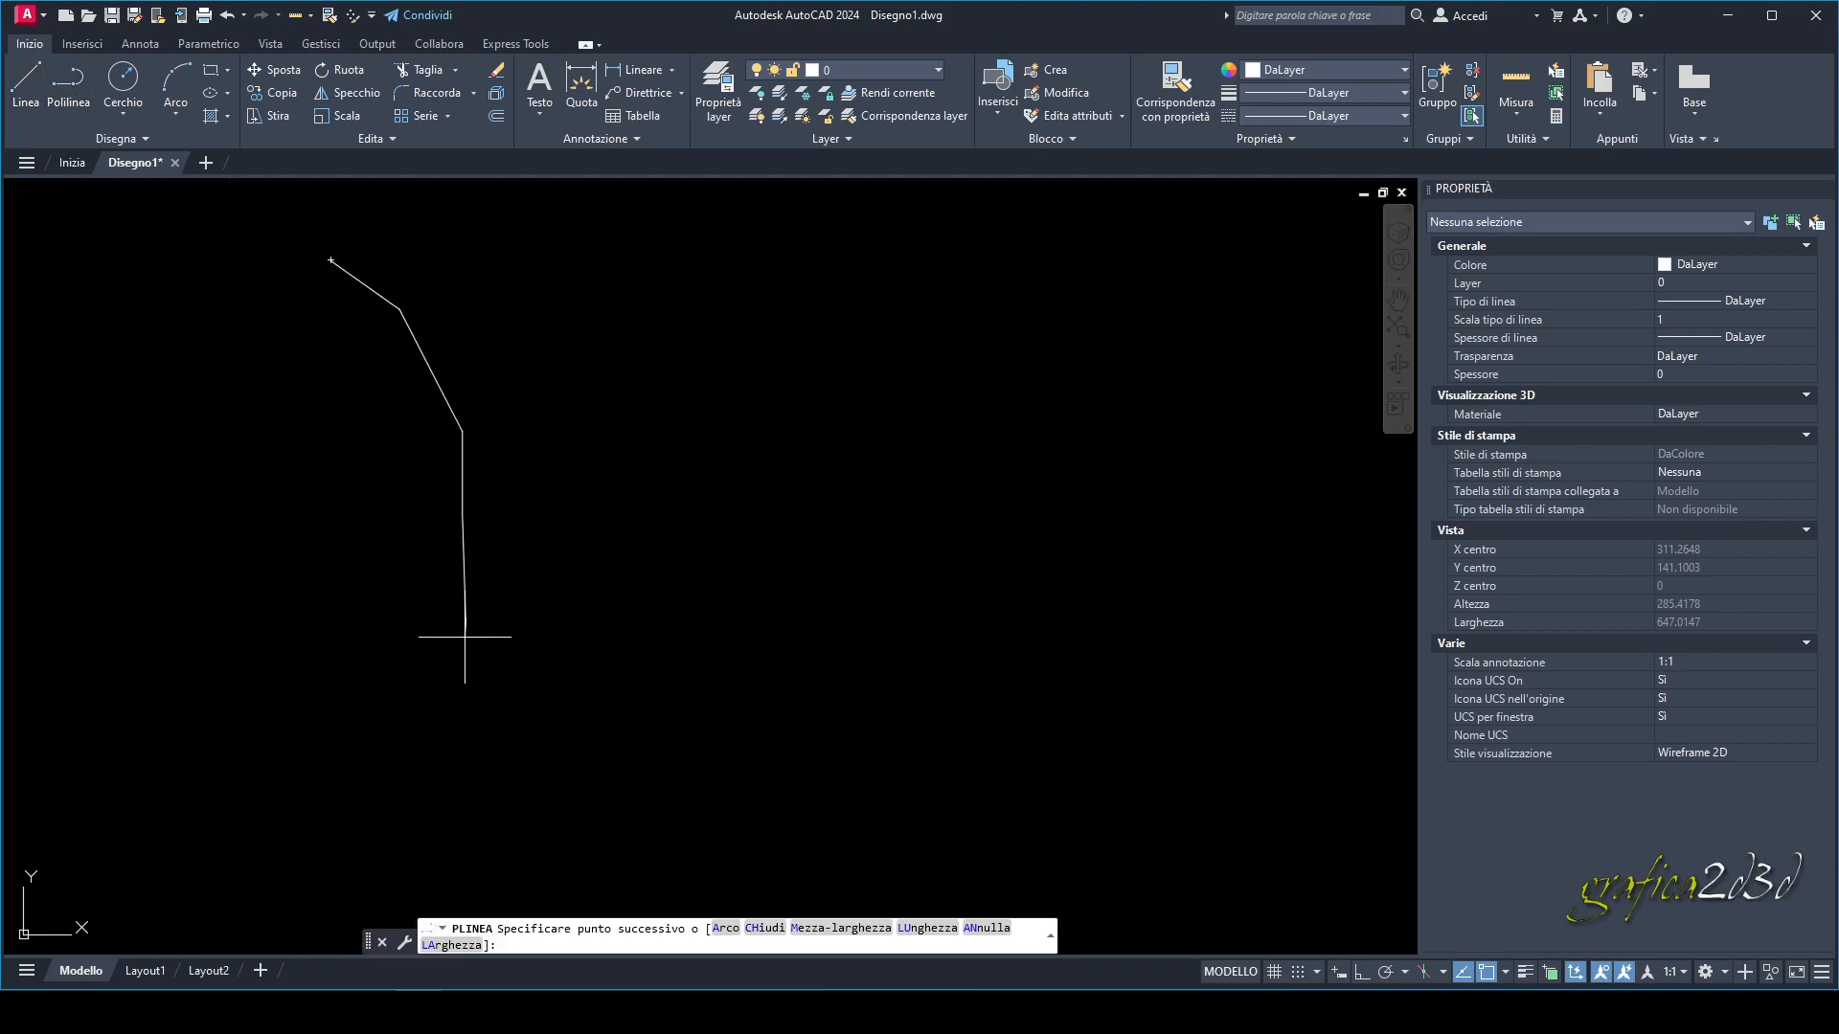
{"action": "left_click", "coordinate": [454, 711]}
{"action": "left_click", "coordinate": [421, 826]}
{"action": "key", "text": "Return"}
Draw a second open polyline to the right of the first contour line, roughly following its bend.
{"action": "key", "text": "Return"}
{"action": "left_click", "coordinate": [485, 231]}
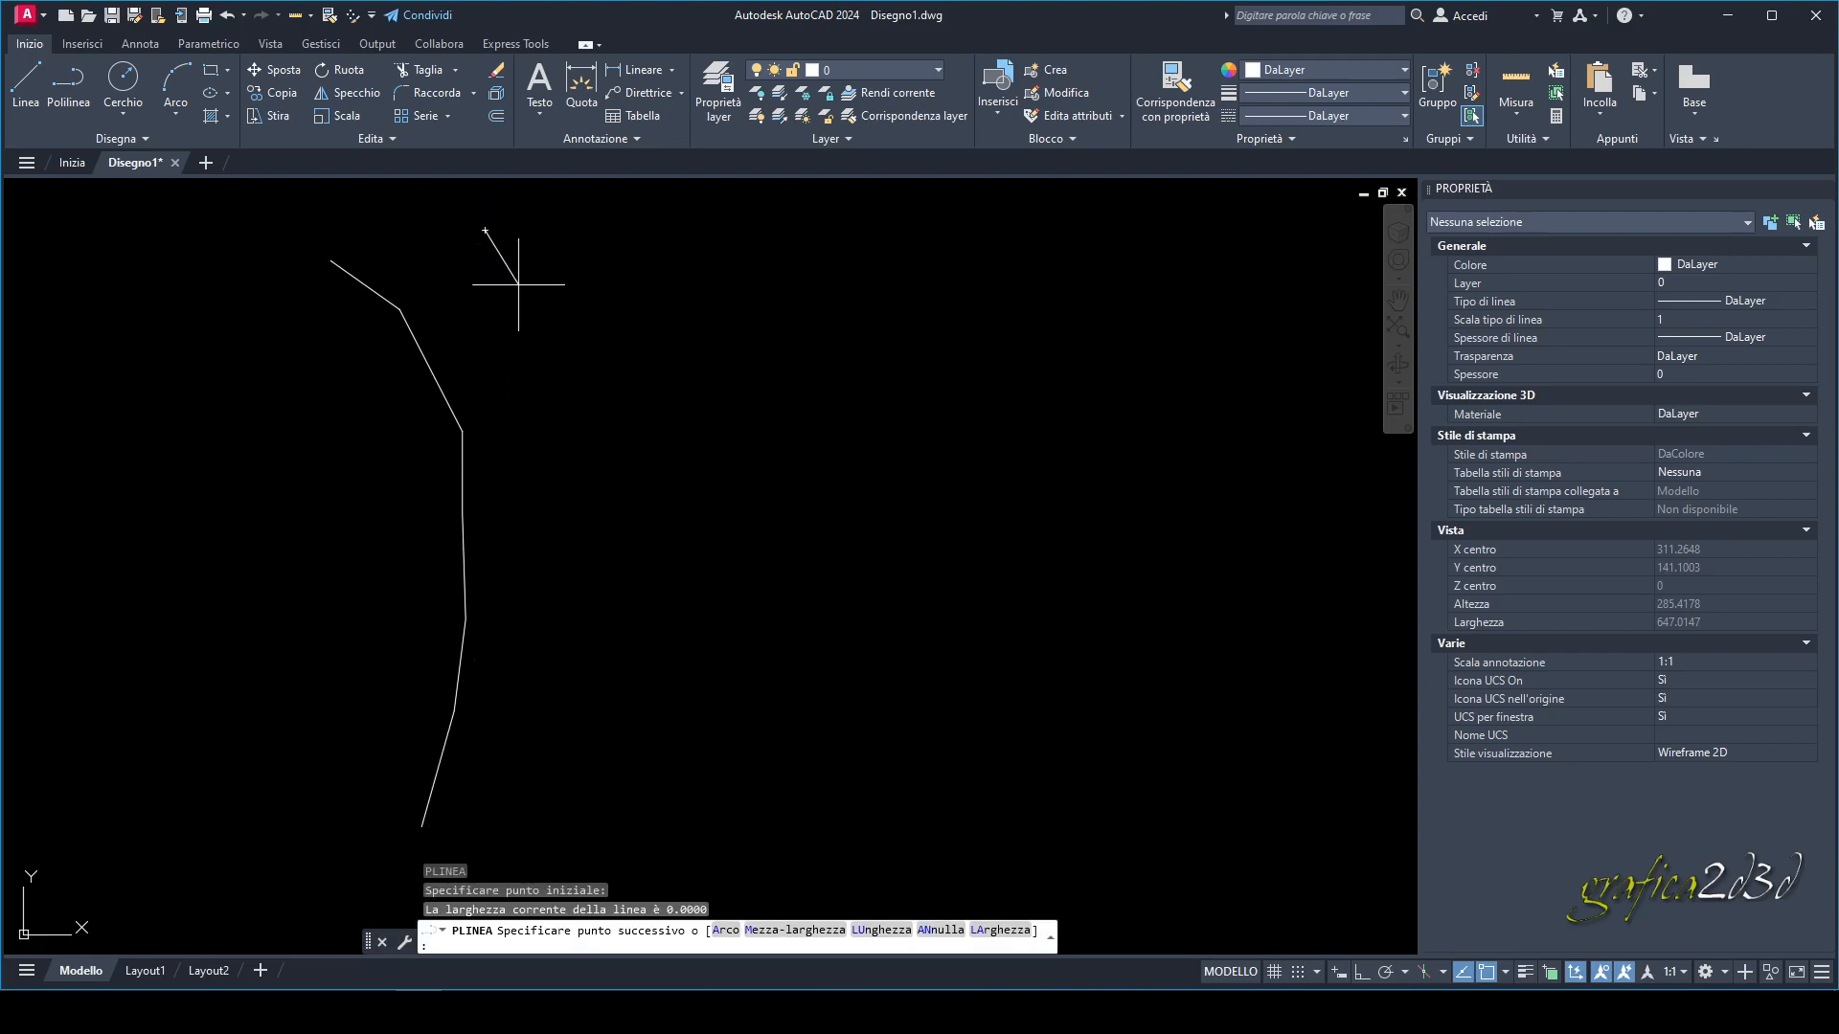
{"action": "left_click", "coordinate": [520, 290]}
{"action": "left_click", "coordinate": [542, 359]}
{"action": "left_click", "coordinate": [542, 436]}
{"action": "left_click", "coordinate": [558, 495]}
{"action": "left_click", "coordinate": [557, 620]}
{"action": "left_click", "coordinate": [515, 819]}
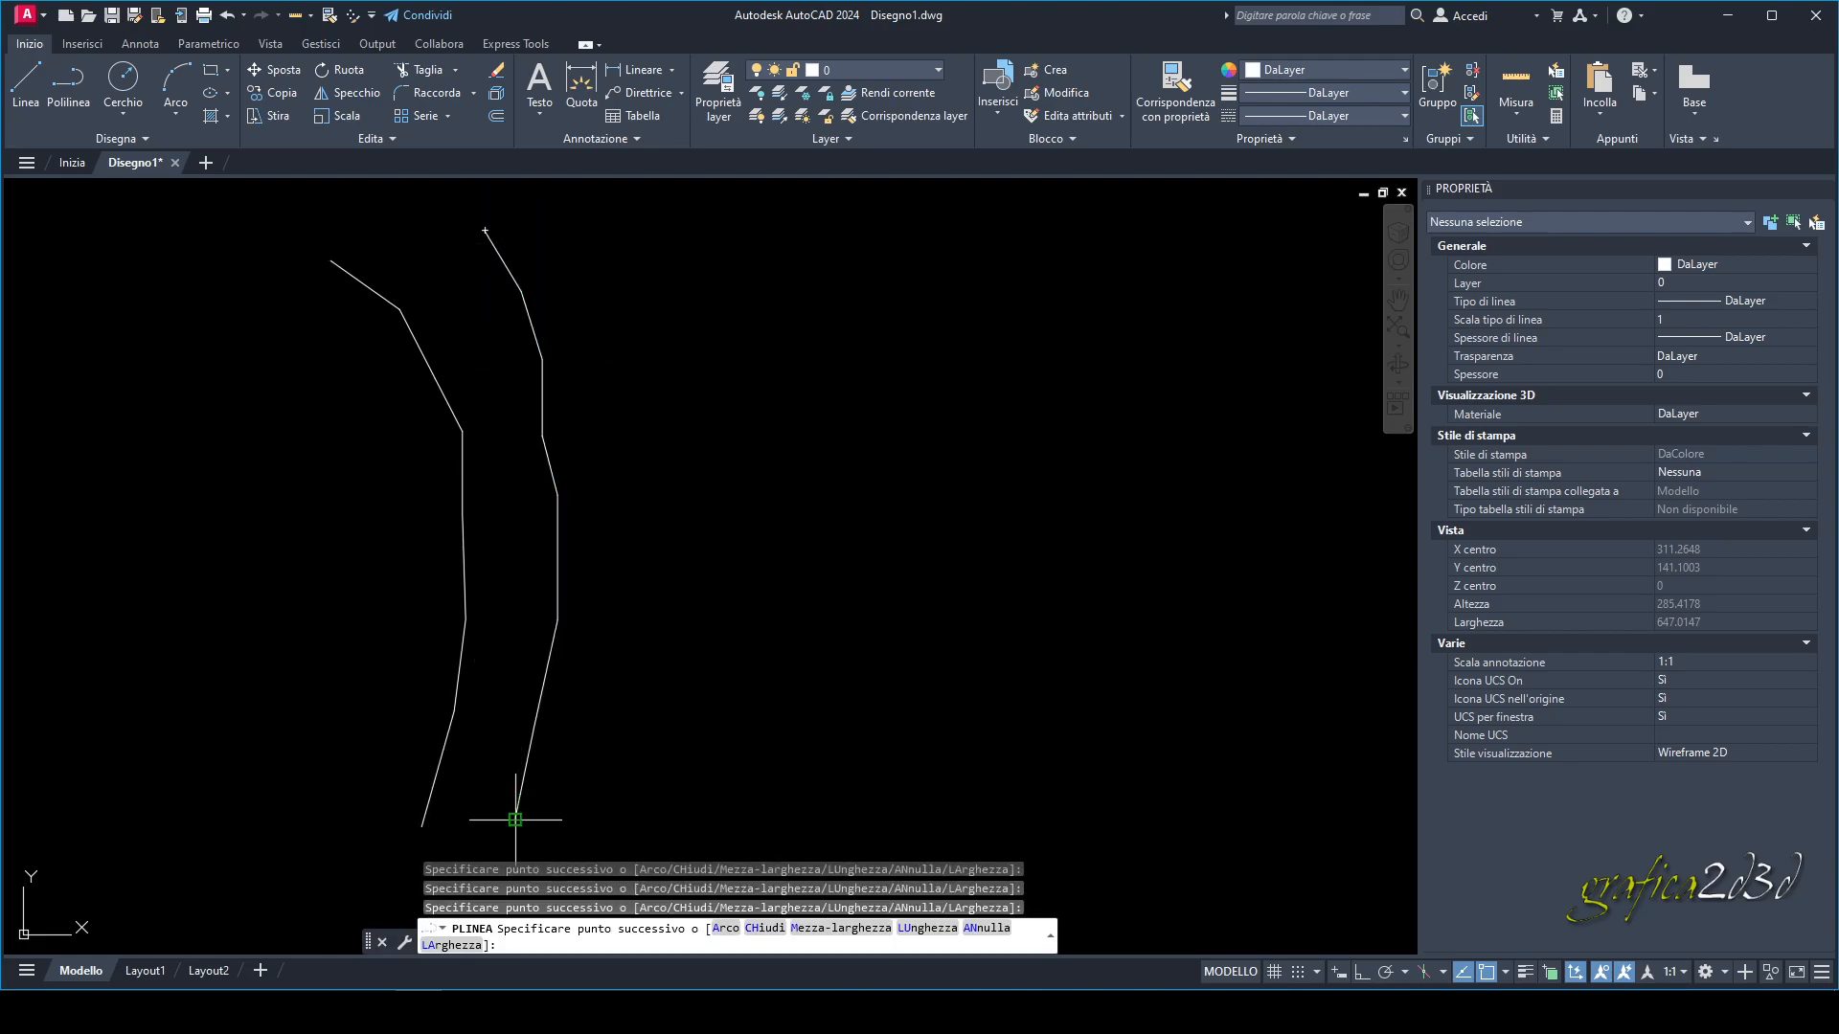
{"action": "key", "text": "Return"}
Draw a third contour polyline to the right of the second, bending outward near mid-height.
{"action": "key", "text": "Return"}
{"action": "left_click", "coordinate": [587, 221]}
{"action": "left_click", "coordinate": [630, 301]}
{"action": "left_click", "coordinate": [663, 472]}
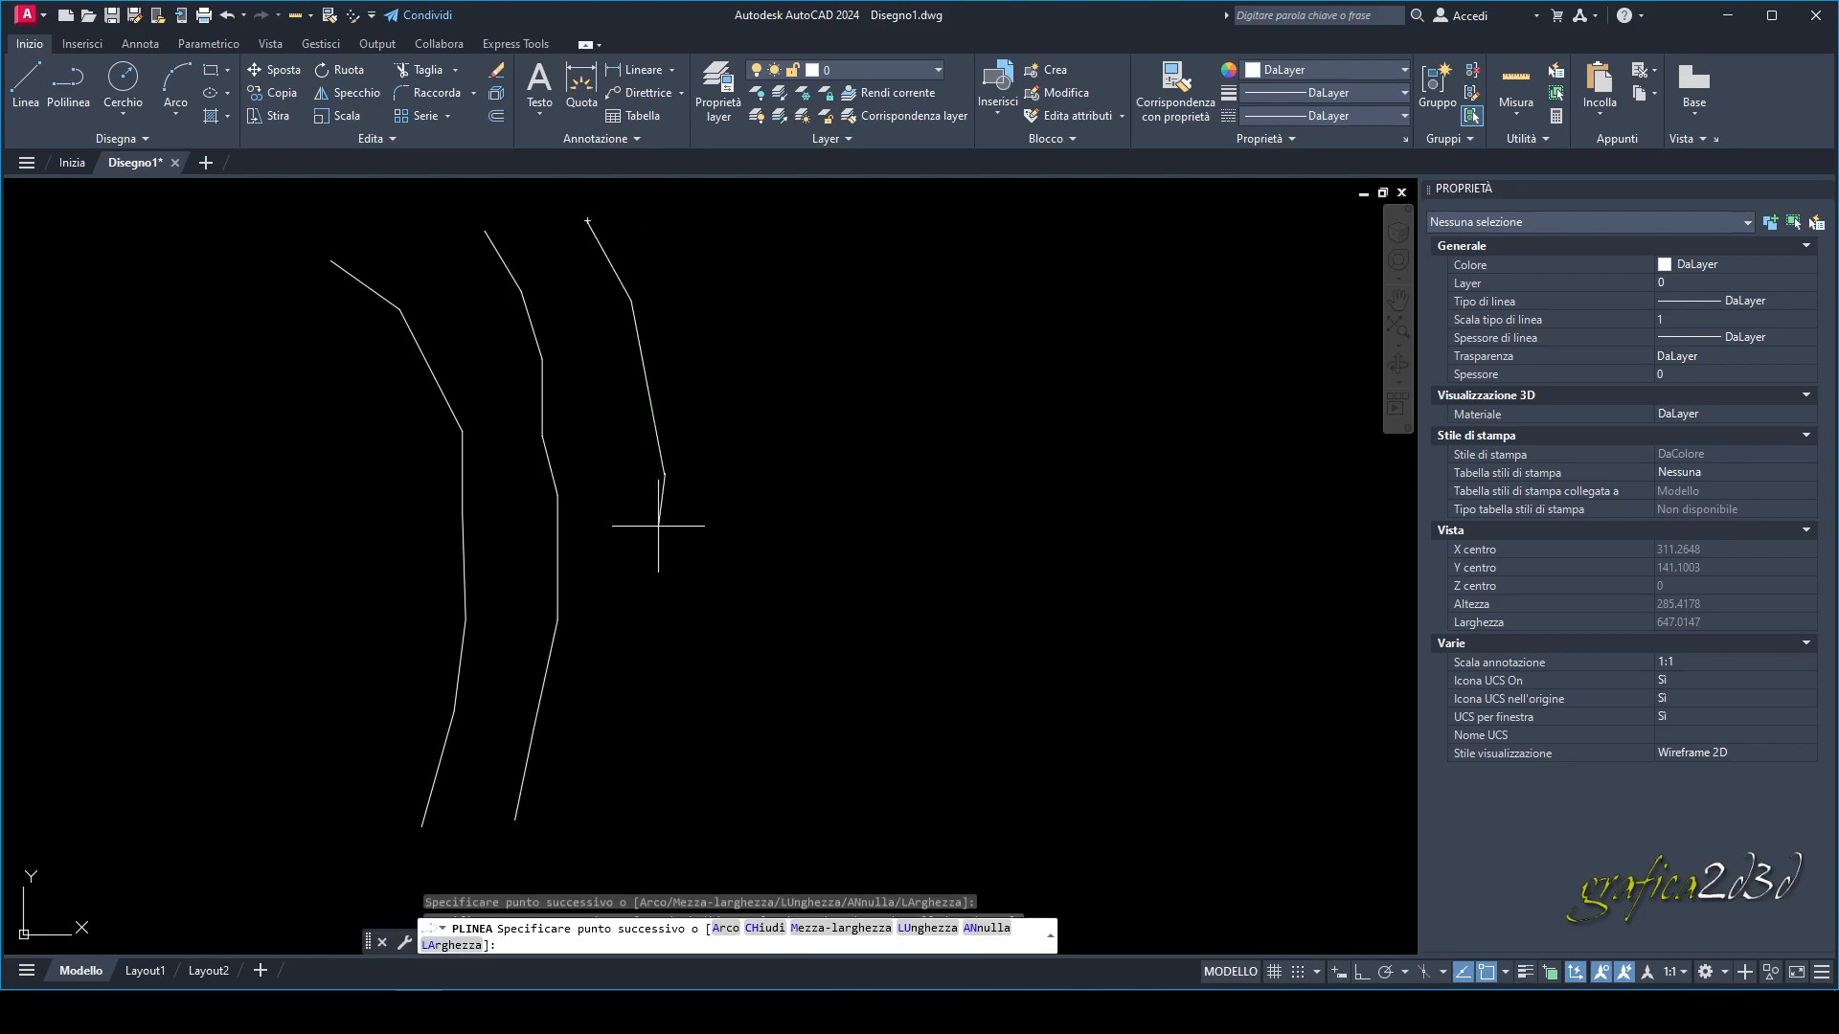
{"action": "left_click", "coordinate": [642, 745]}
{"action": "left_click", "coordinate": [625, 811]}
{"action": "key", "text": "Return"}
Draw a fourth contour polyline to the right of the third, with a long slanted upper segment.
{"action": "key", "text": "Return"}
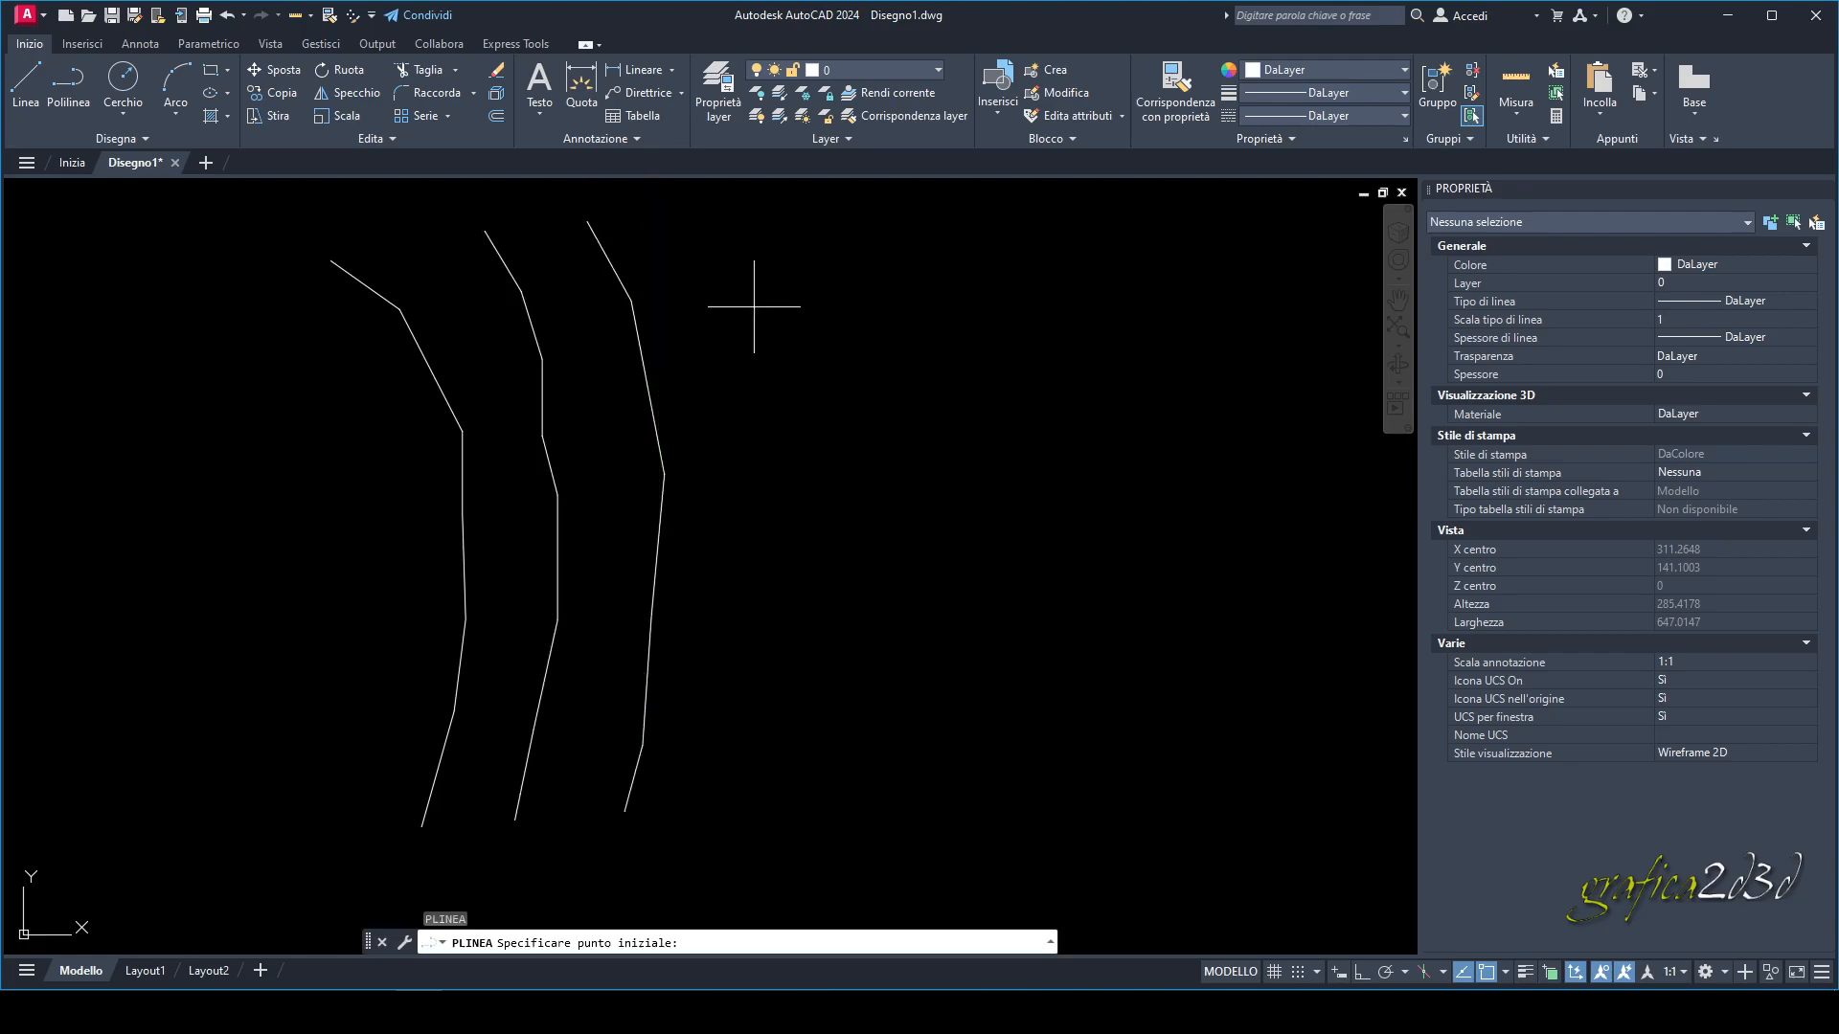
{"action": "left_click", "coordinate": [701, 204]}
{"action": "left_click", "coordinate": [761, 383]}
{"action": "left_click", "coordinate": [761, 532]}
{"action": "left_click", "coordinate": [731, 760]}
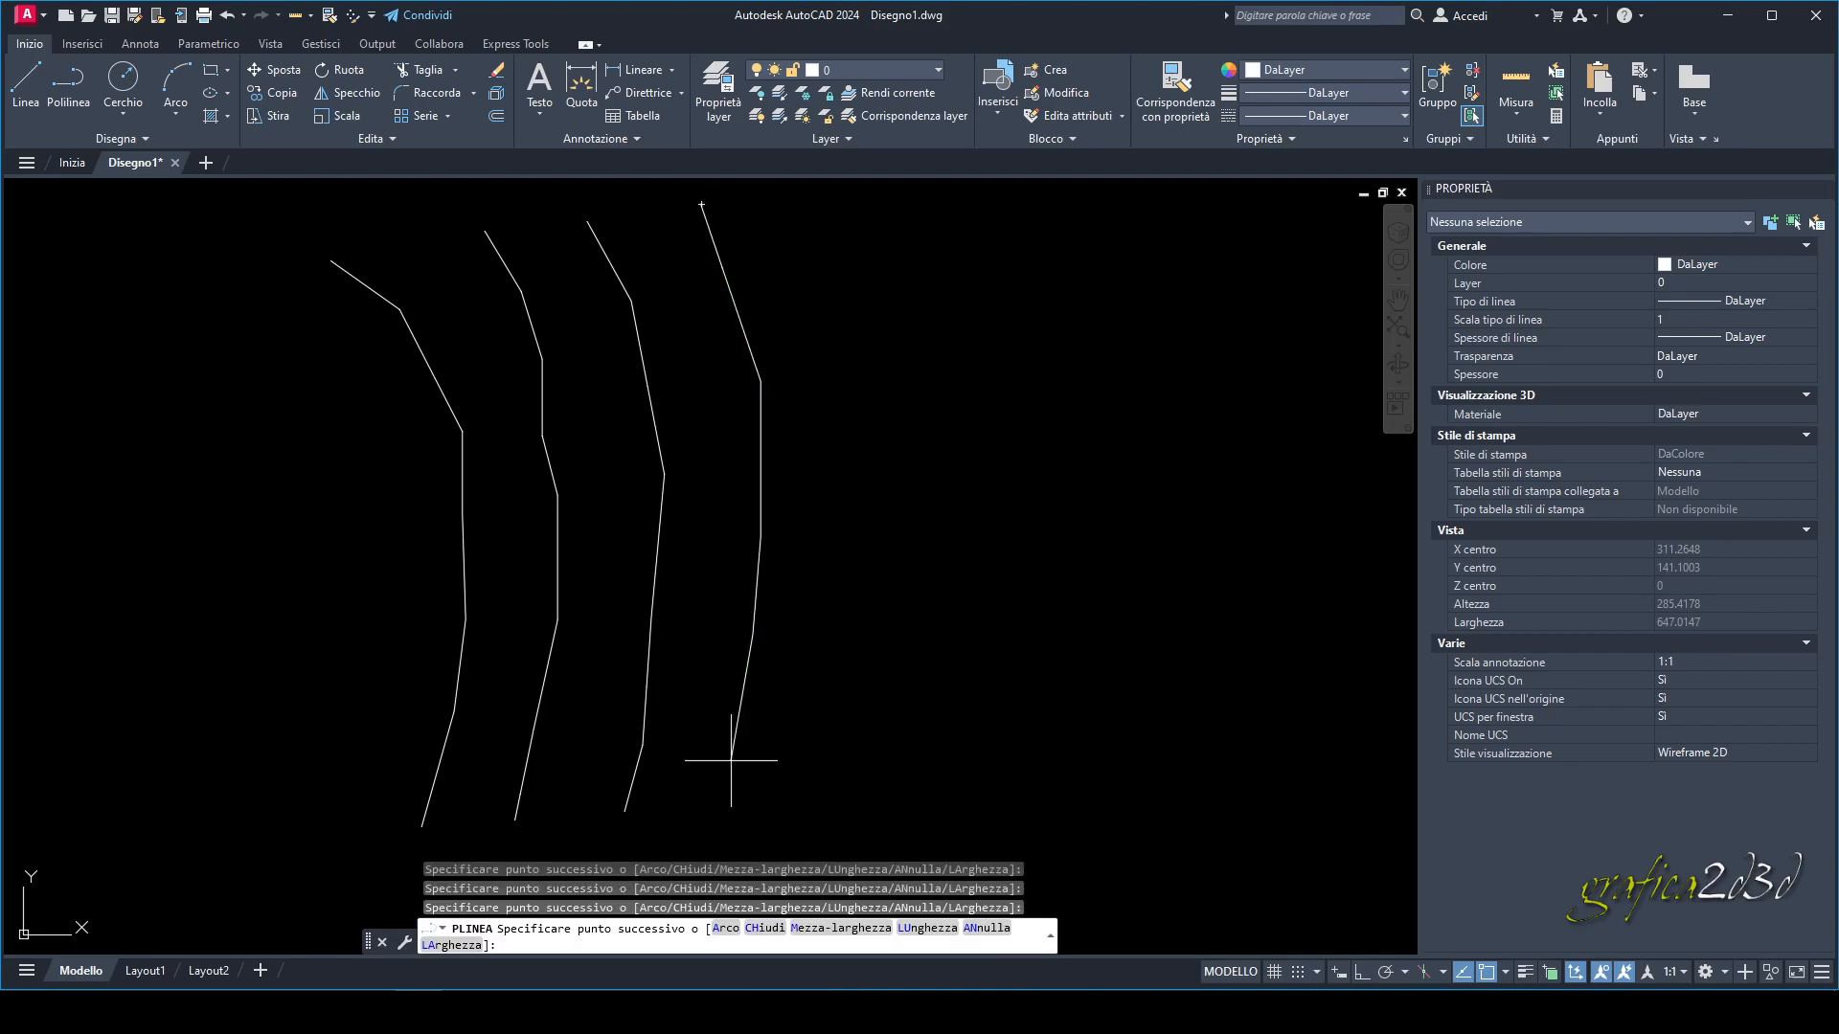
{"action": "left_click", "coordinate": [723, 805]}
{"action": "key", "text": "Return"}
Draw a fifth, nearly straight contour polyline to the right of the other four and finish the command.
{"action": "key", "text": "Return"}
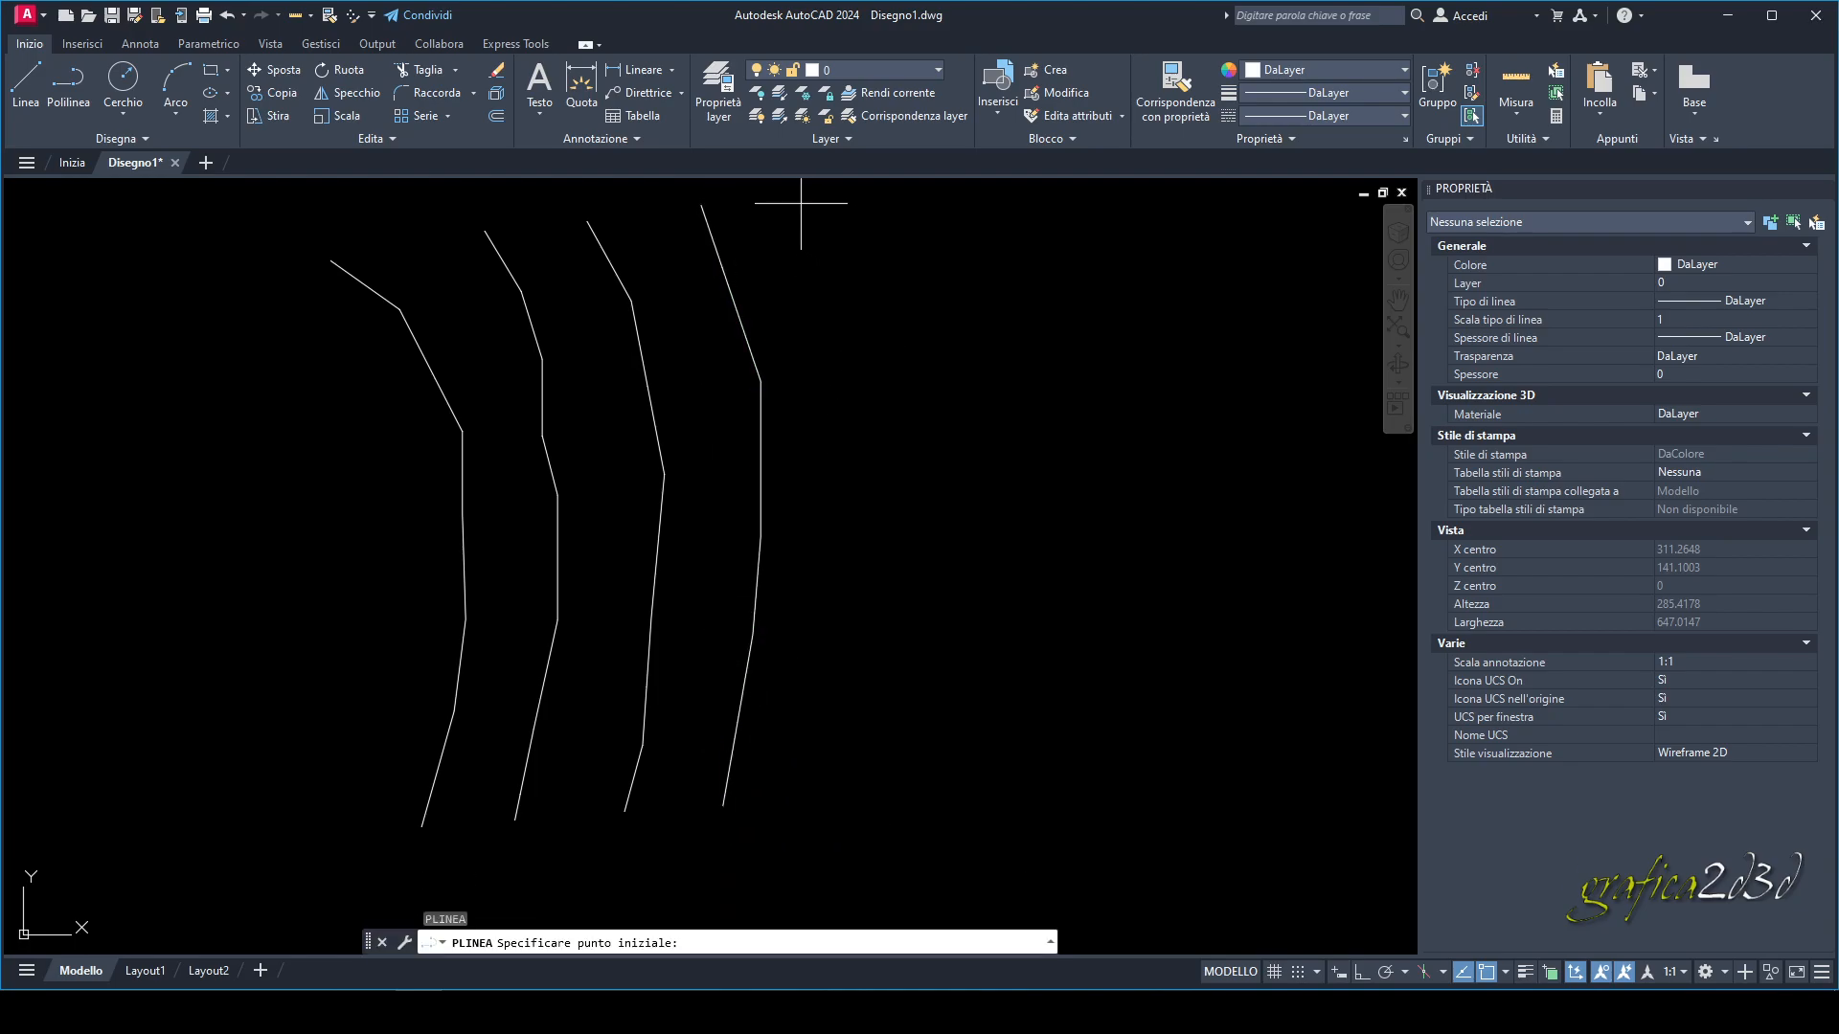
{"action": "left_click", "coordinate": [797, 200]}
{"action": "left_click", "coordinate": [817, 397]}
{"action": "left_click", "coordinate": [829, 470]}
{"action": "left_click", "coordinate": [830, 644]}
{"action": "left_click", "coordinate": [826, 807]}
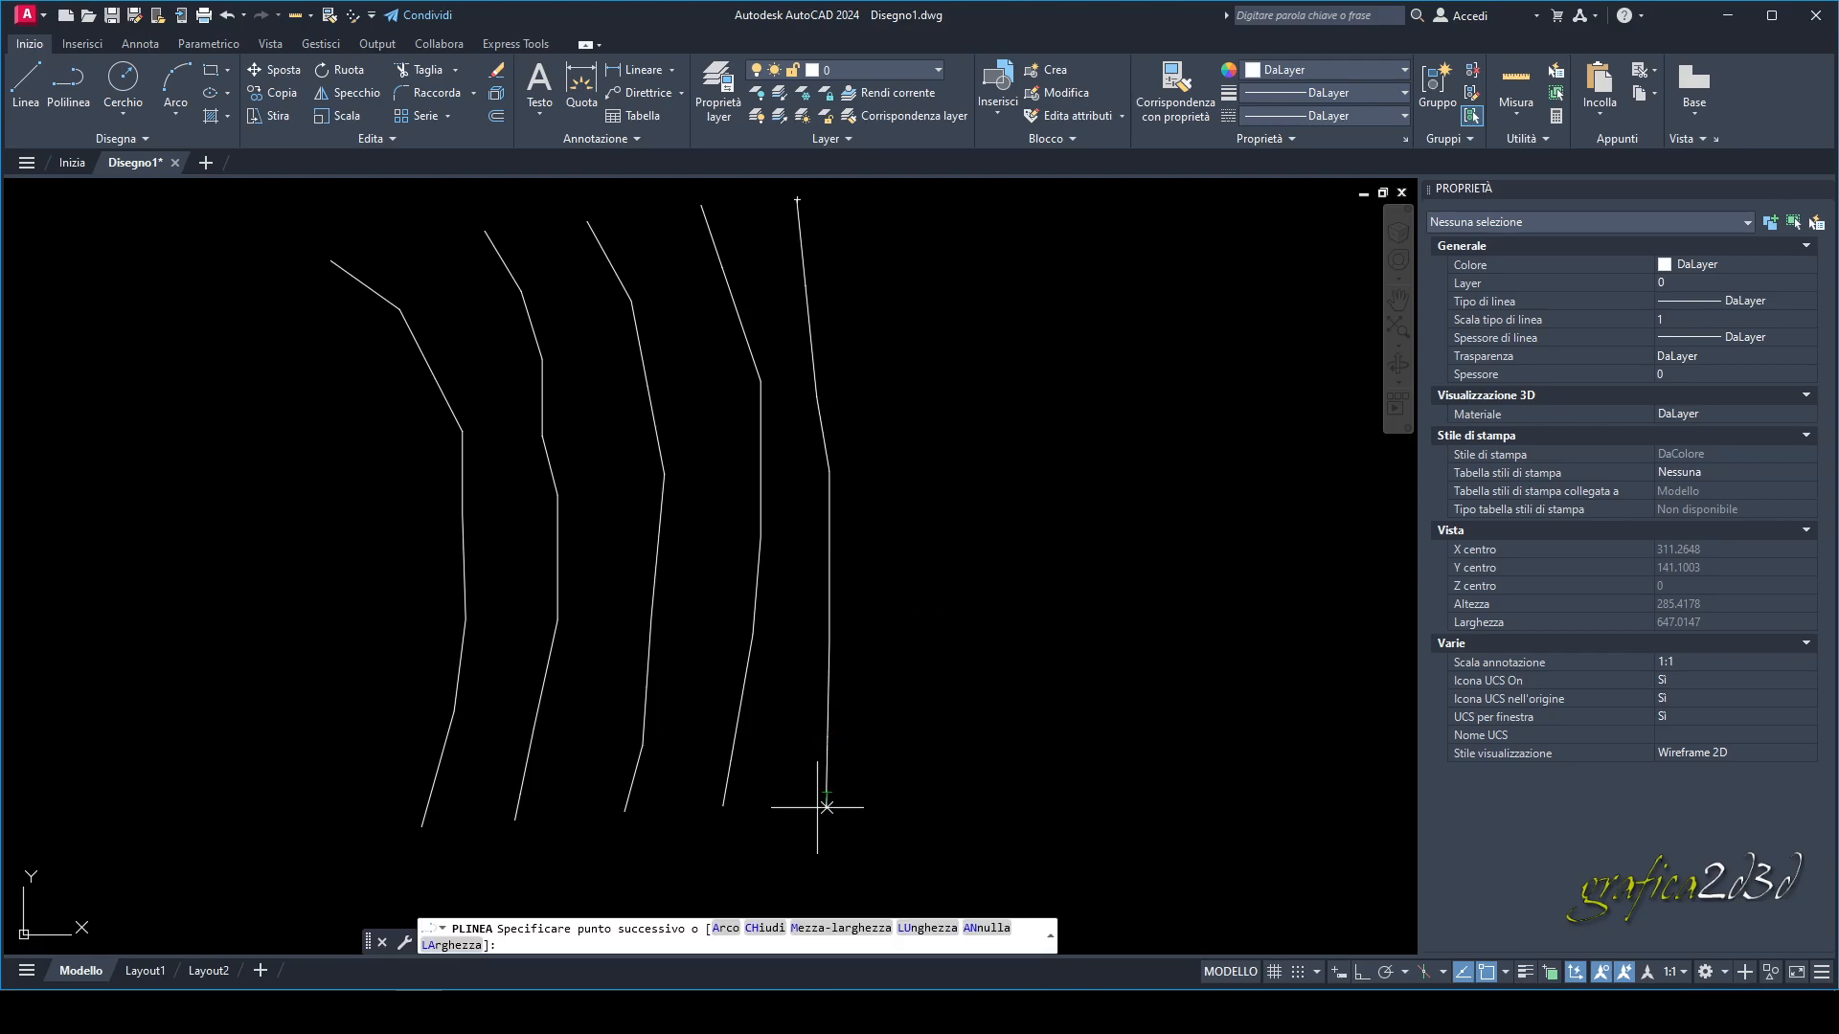
{"action": "key", "text": "Return"}
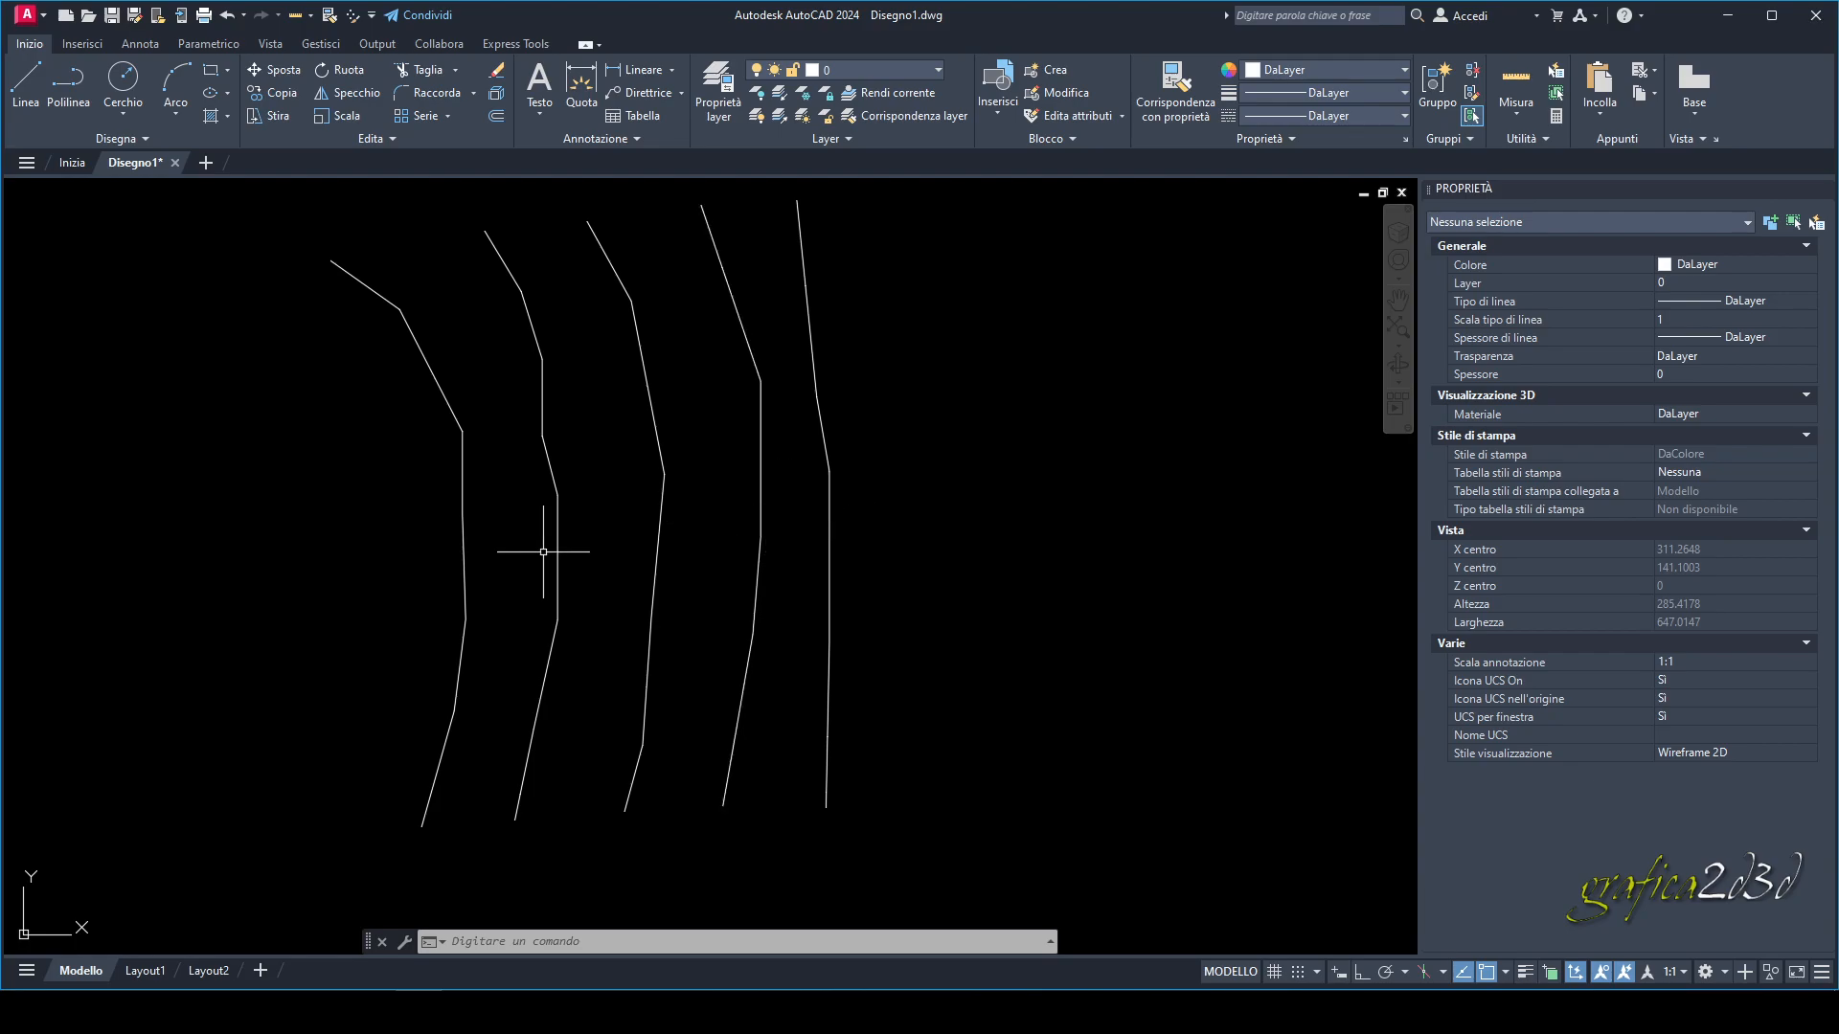
Save the drawing to the Desktop as "esempio curve di livello" in AutoCAD 2018 DWG format.
{"action": "scroll", "coordinate": [598, 516], "scroll_direction": "down", "scroll_amount": 2}
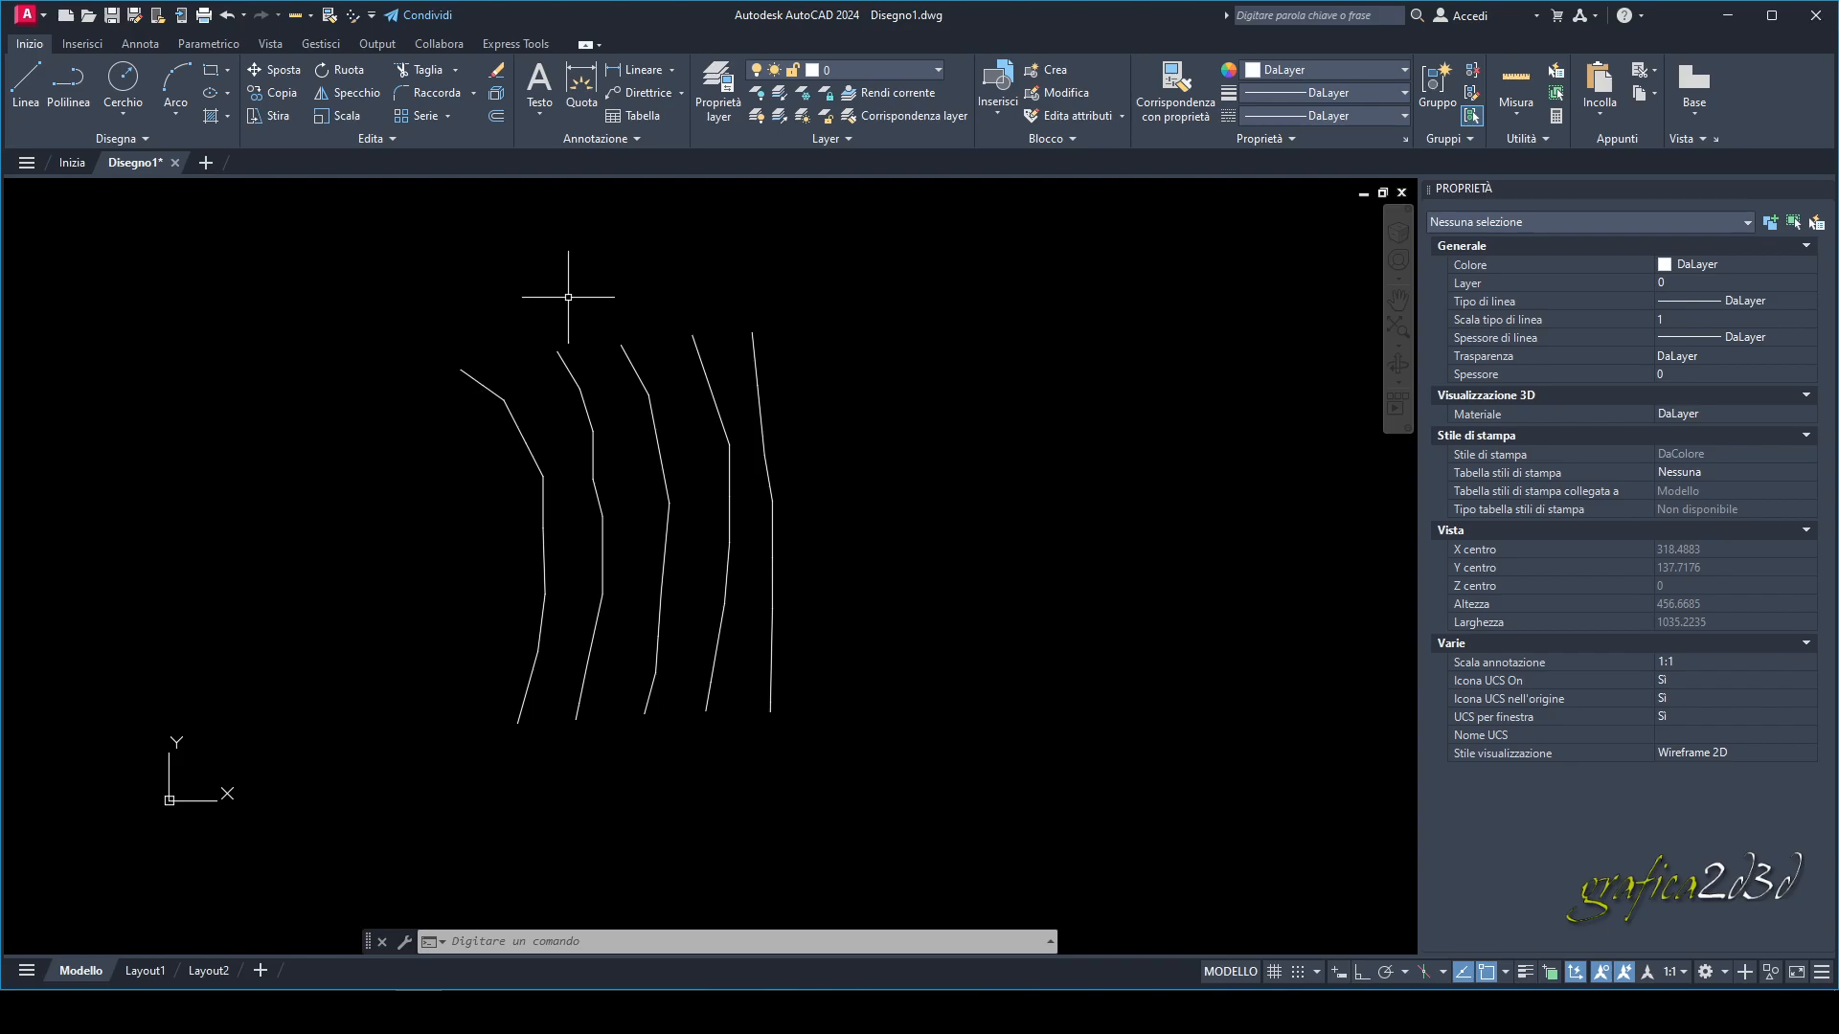
{"action": "left_click", "coordinate": [111, 14]}
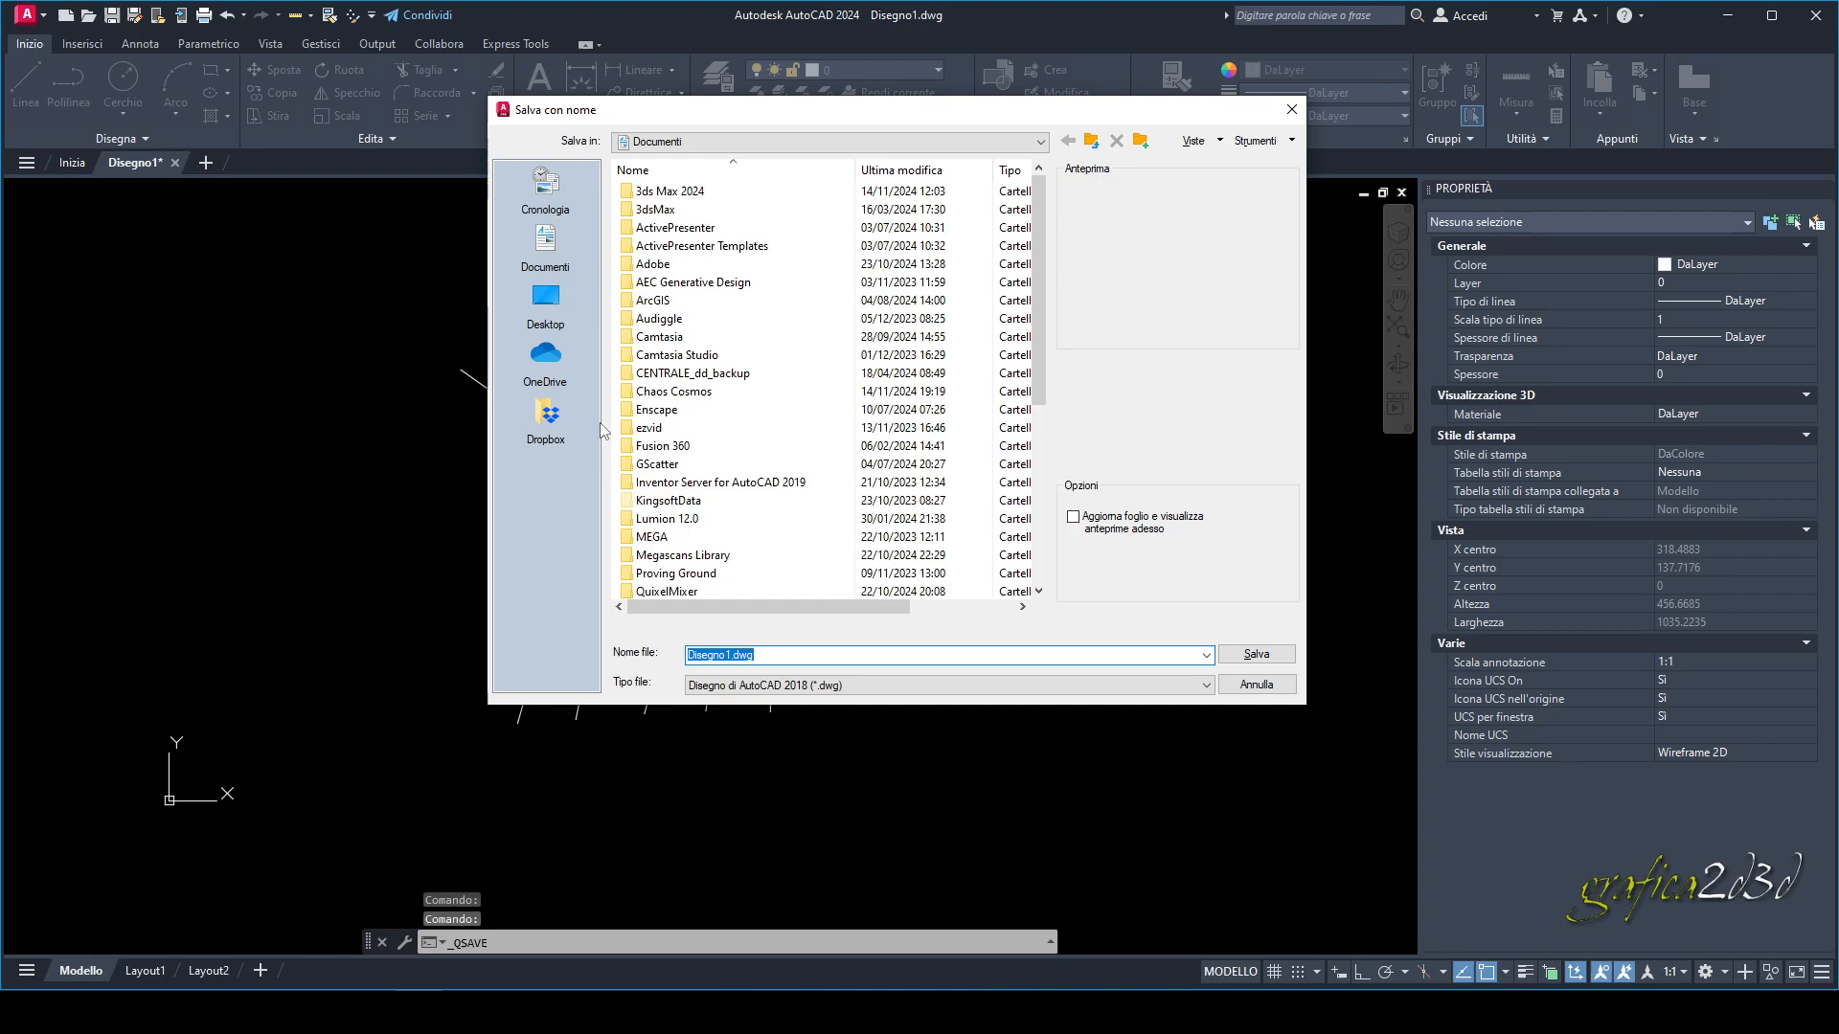
{"action": "left_click", "coordinate": [551, 324]}
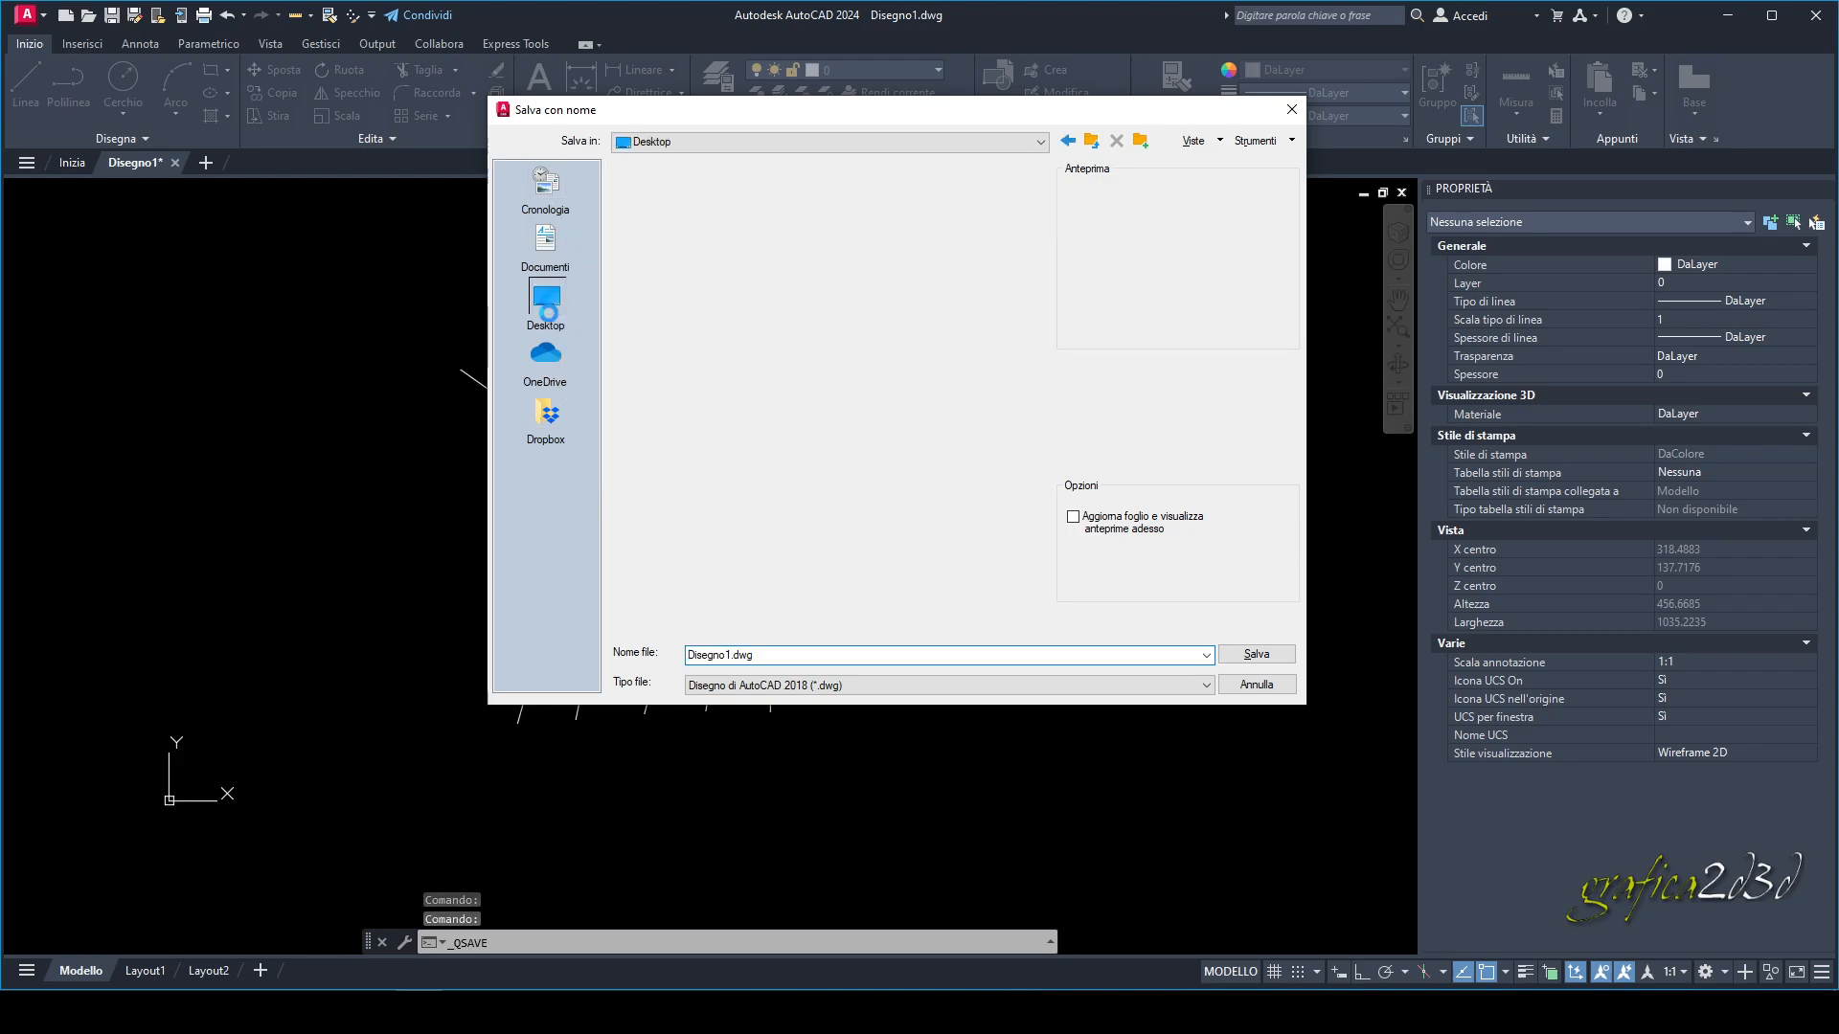
{"action": "left_click", "coordinate": [766, 655]}
{"action": "type", "text": "esempio curve di livello"}
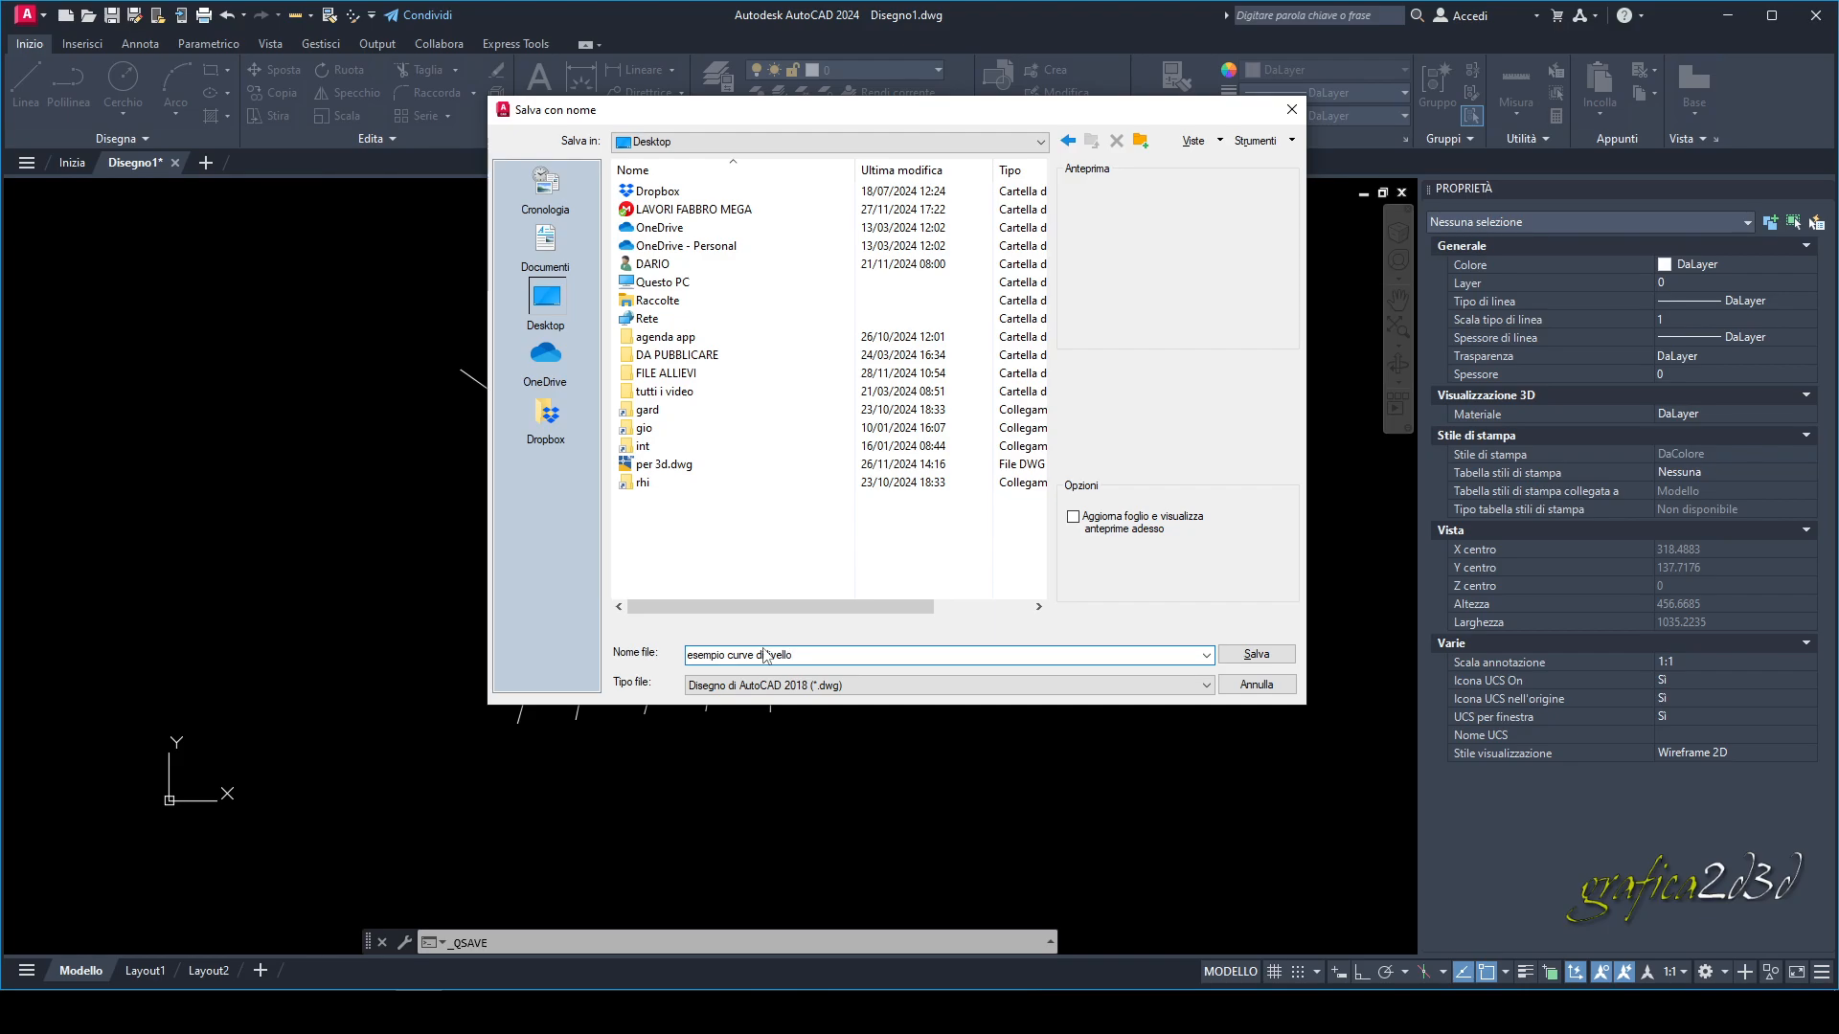
{"action": "left_click", "coordinate": [1256, 654]}
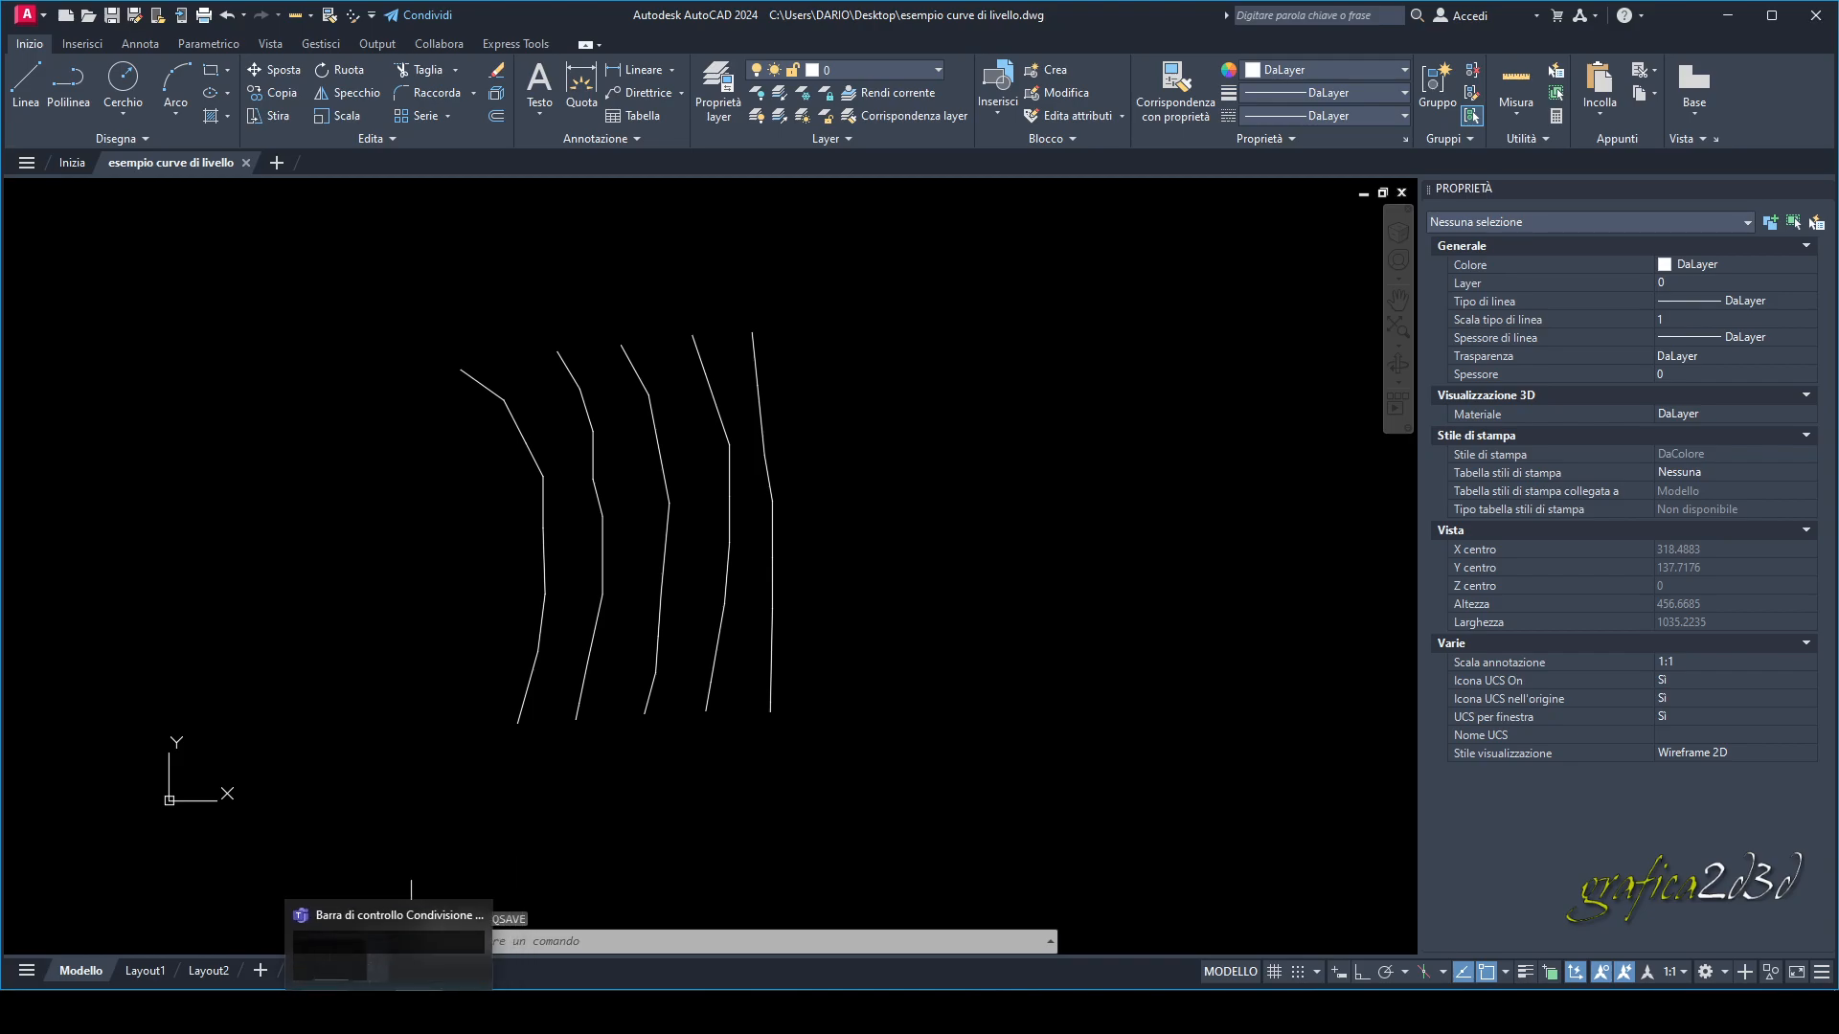
Switch to SketchUp and start a file import from the Desktop folder.
{"action": "left_click", "coordinate": [349, 1011]}
{"action": "scroll", "coordinate": [836, 443], "scroll_direction": "down", "scroll_amount": 1}
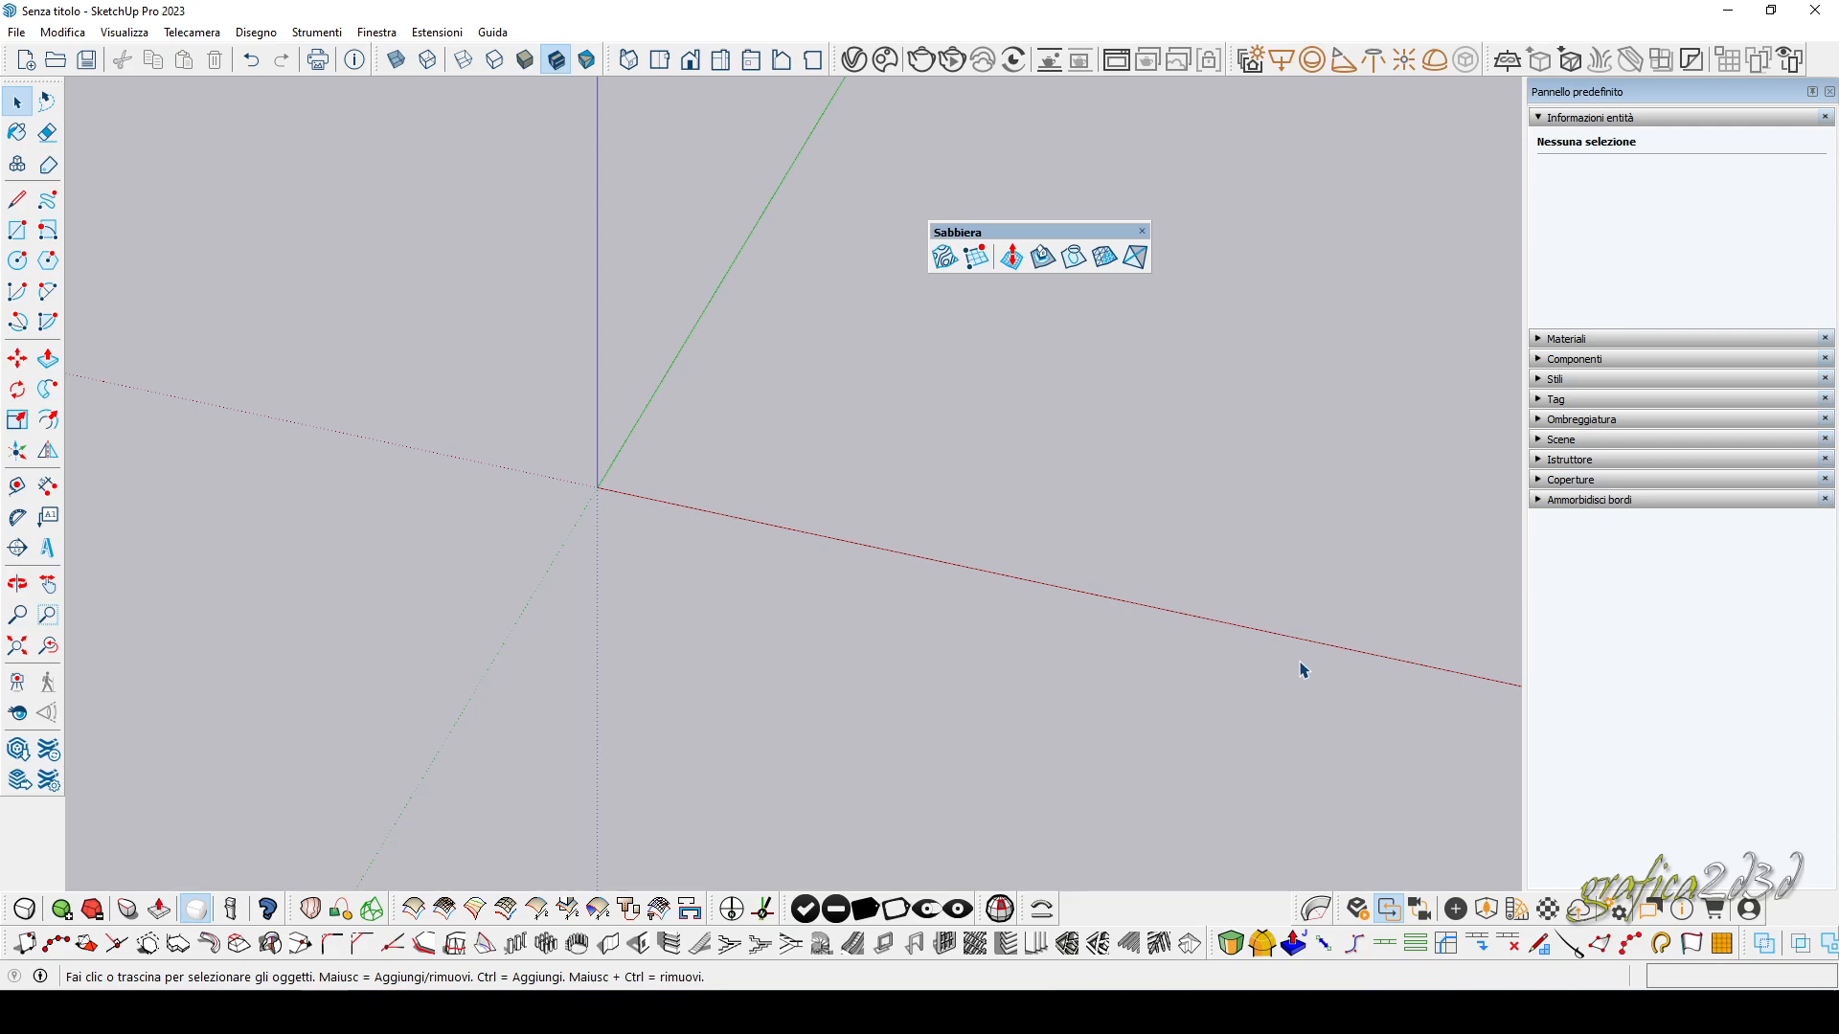
{"action": "middle_click_drag", "start_coordinate": [697, 524], "coordinate": [583, 555]}
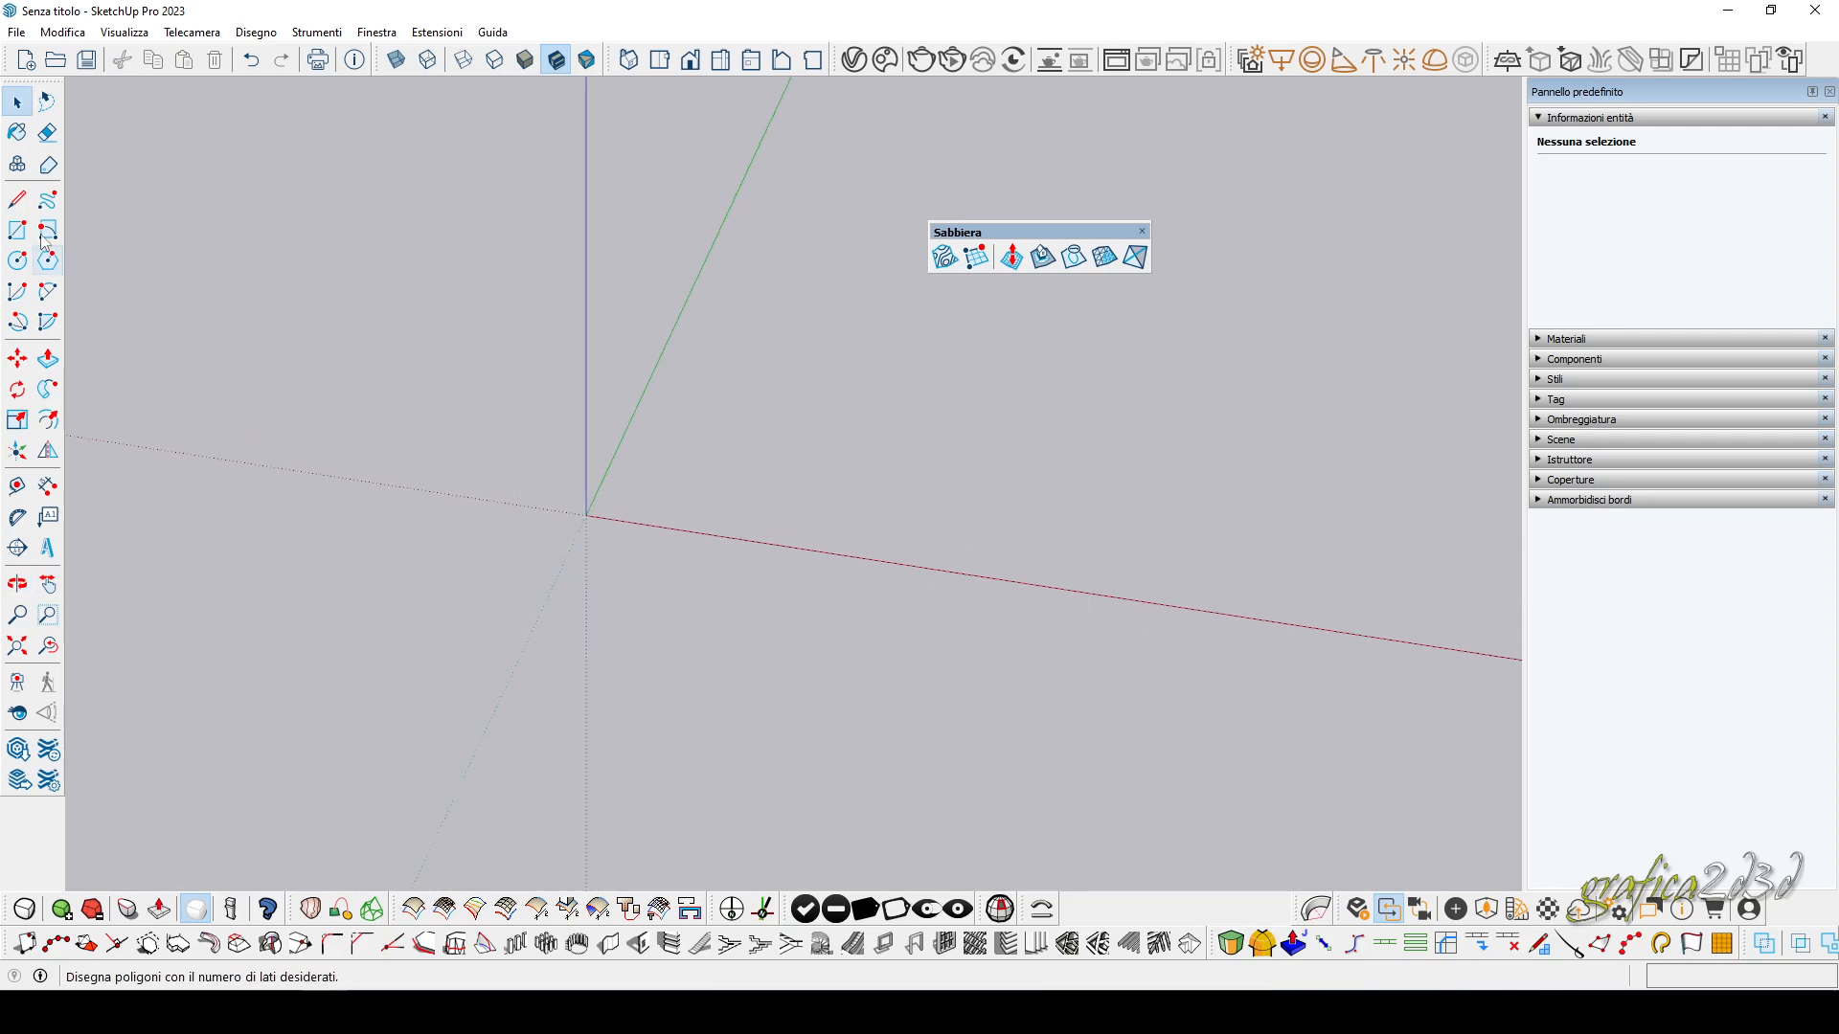
{"action": "left_click", "coordinate": [16, 32]}
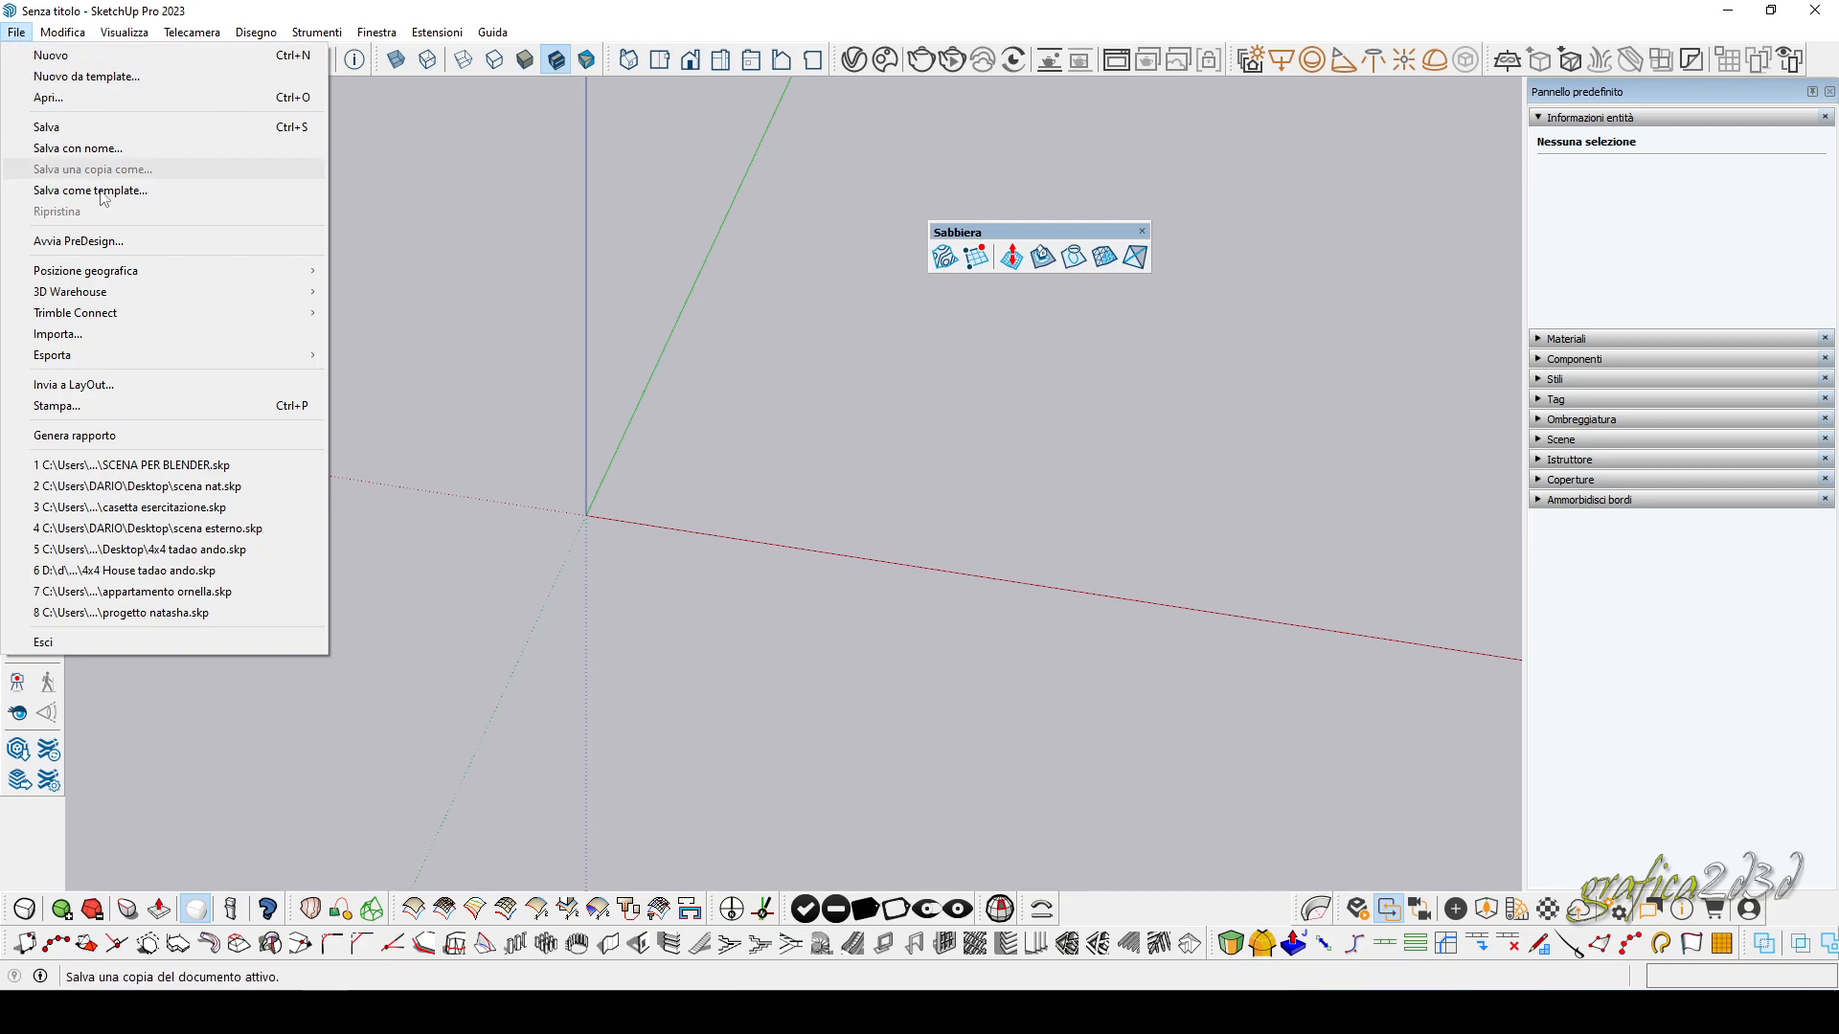
{"action": "left_click", "coordinate": [171, 333]}
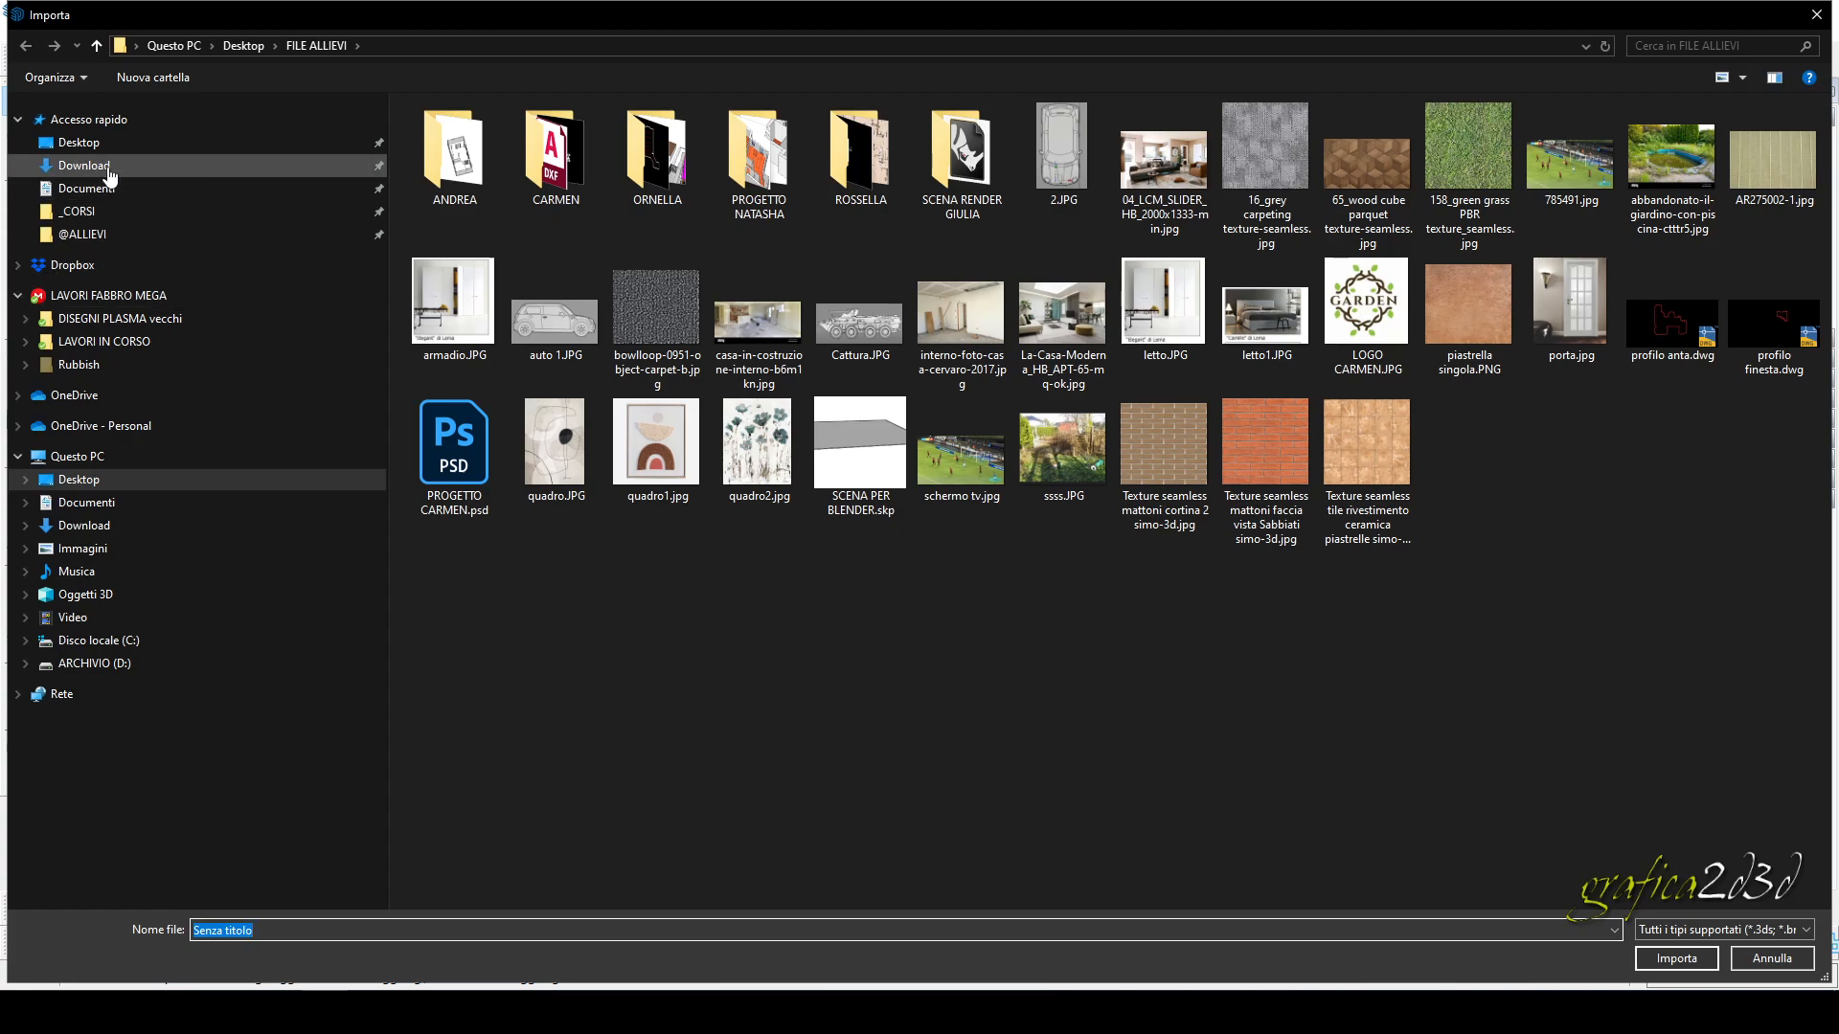
{"action": "left_click", "coordinate": [78, 142]}
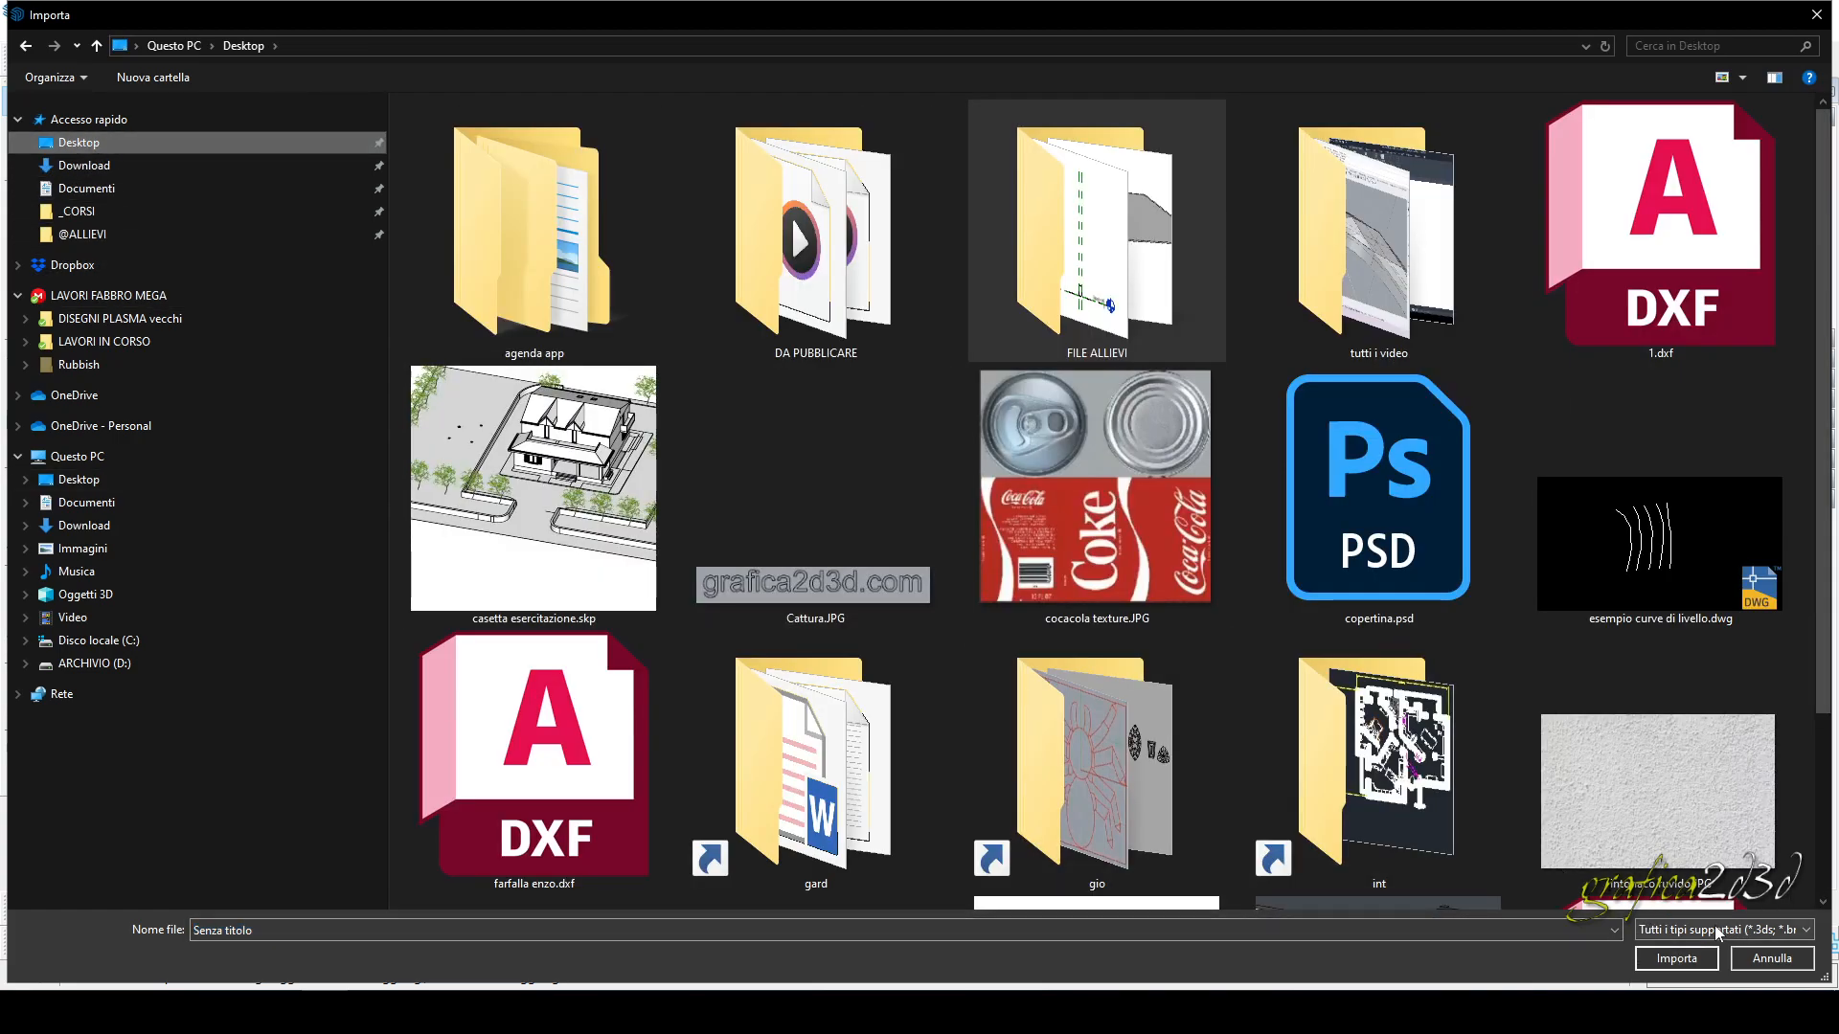
Import esempio curve di livello.dwg with all supported file types listed, and close the import results.
{"action": "left_click", "coordinate": [1758, 936]}
{"action": "left_click", "coordinate": [1755, 930]}
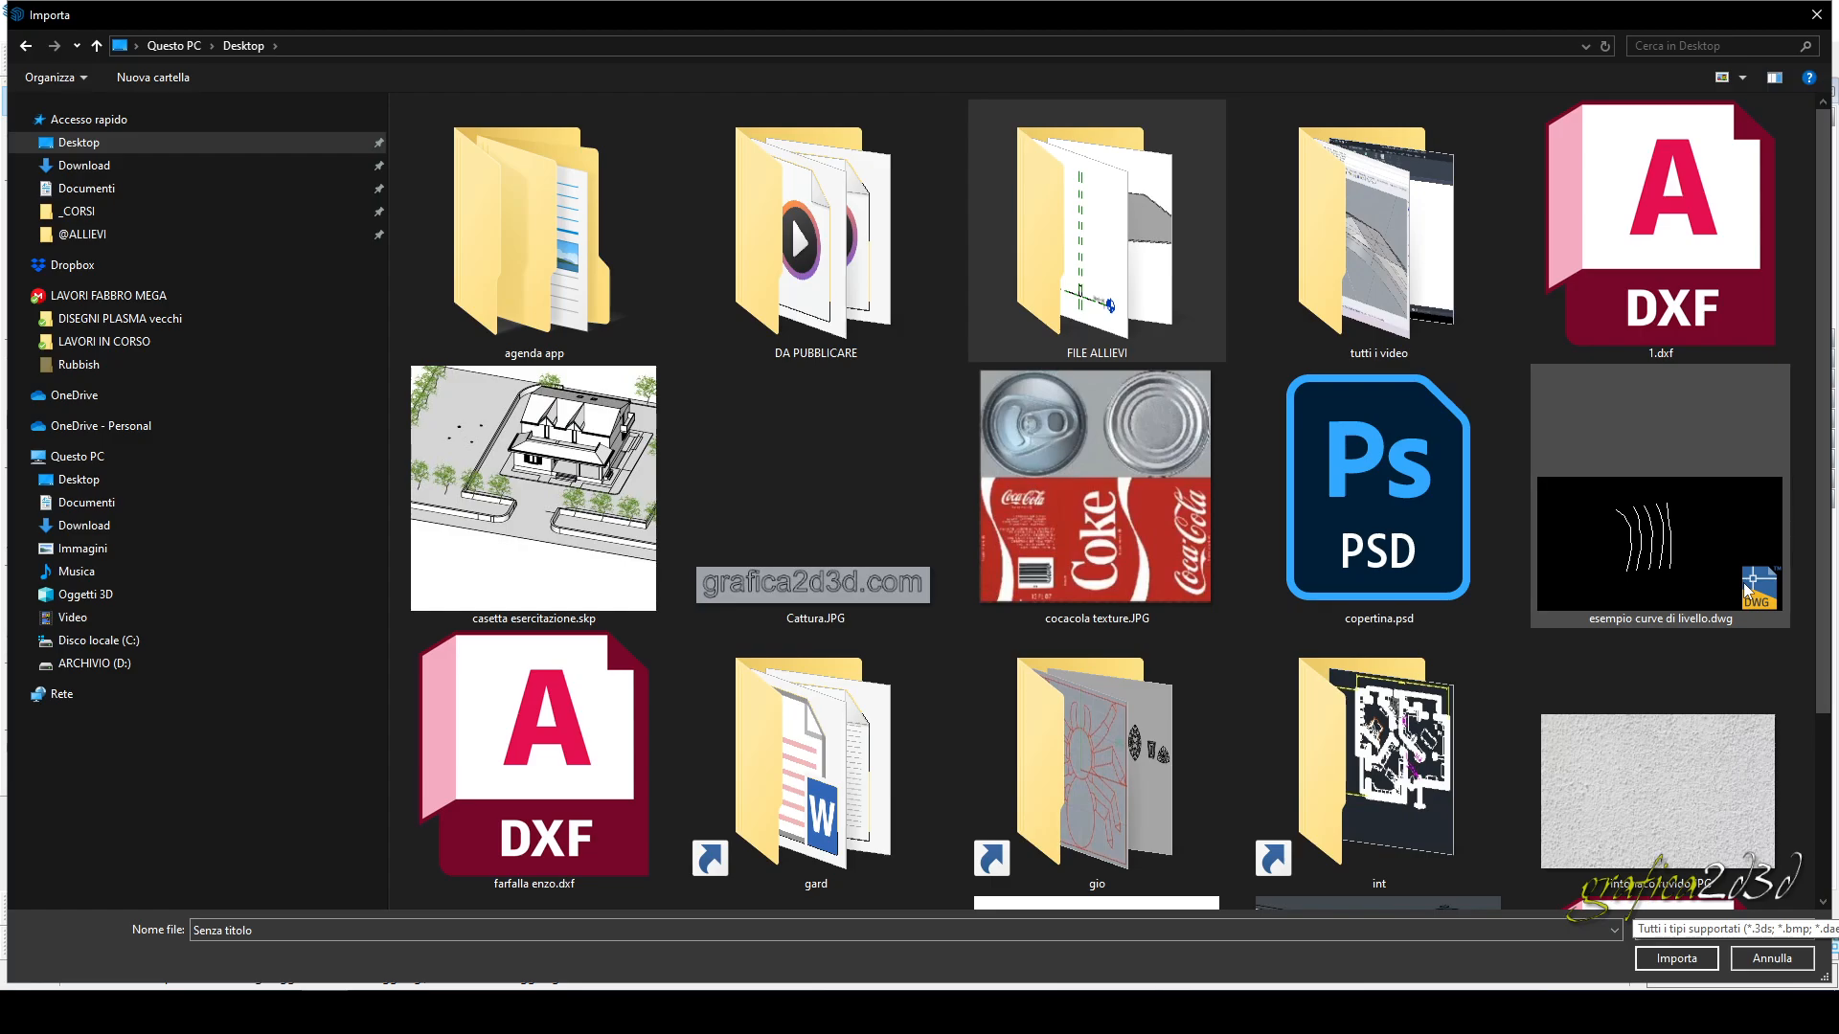
{"action": "scroll", "coordinate": [1135, 662], "scroll_direction": "down", "scroll_amount": 2}
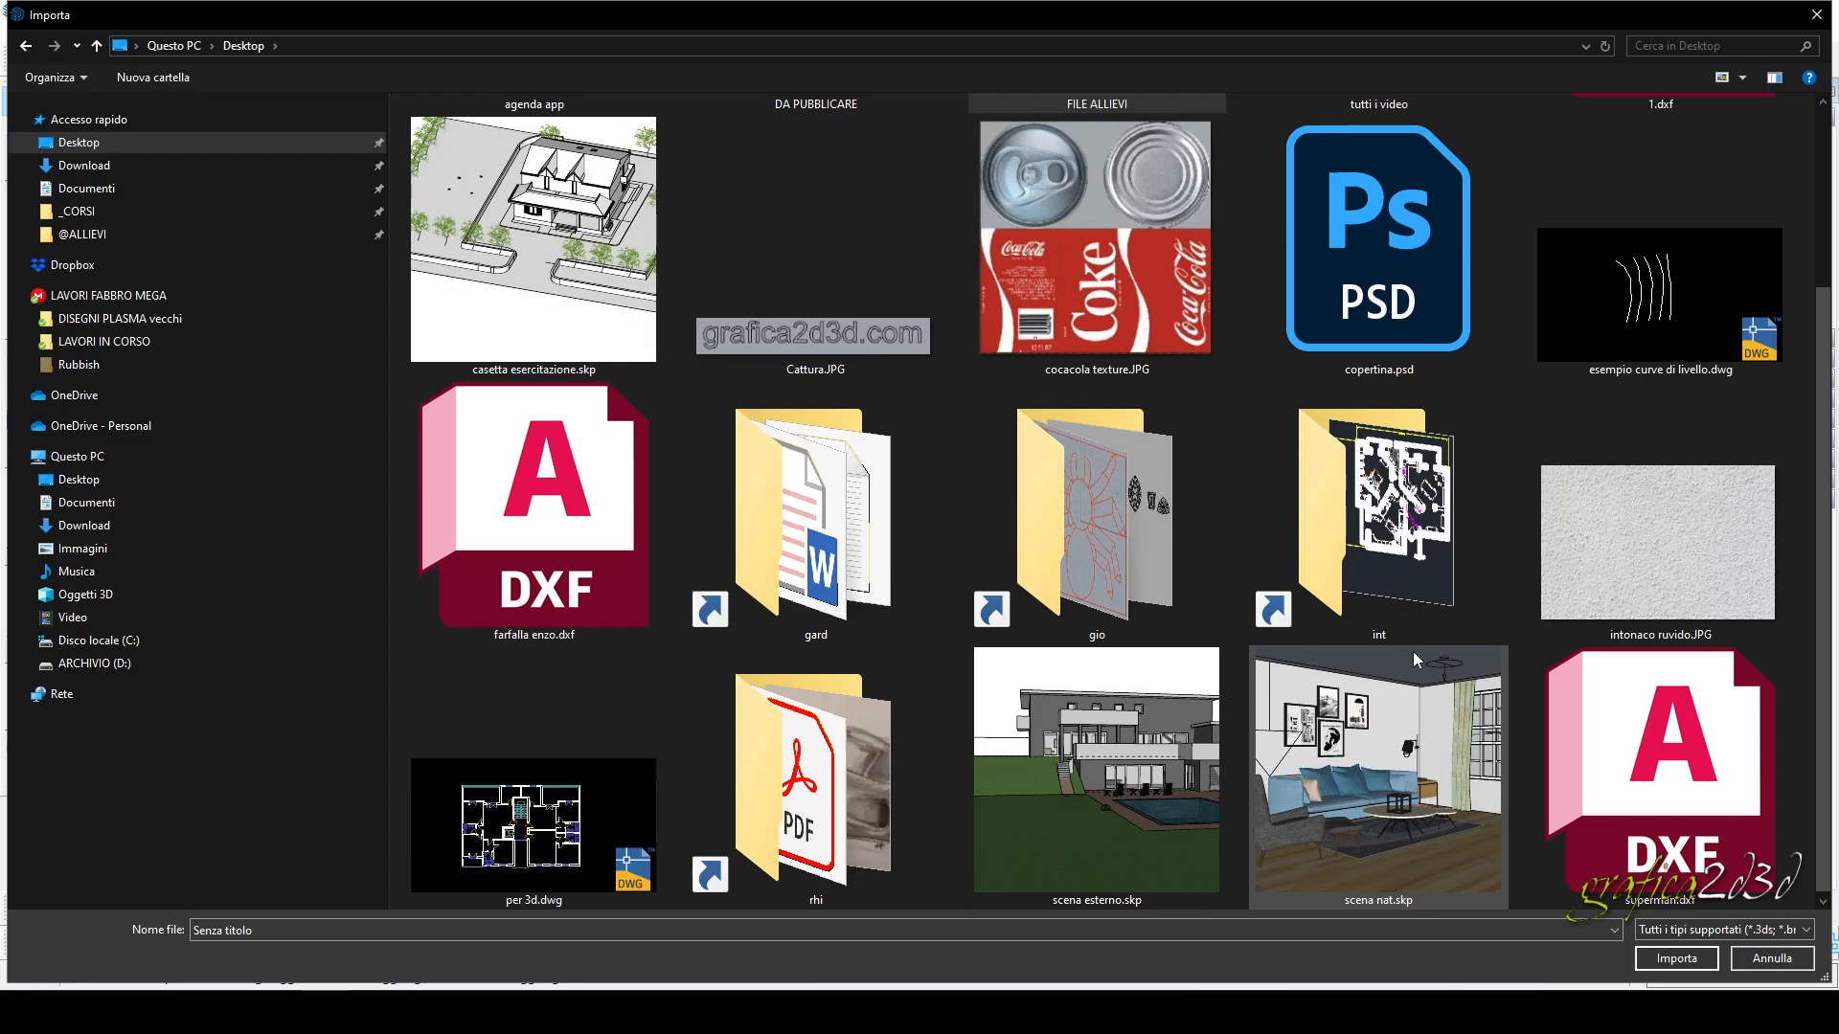
{"action": "scroll", "coordinate": [1411, 651], "scroll_direction": "up", "scroll_amount": 2}
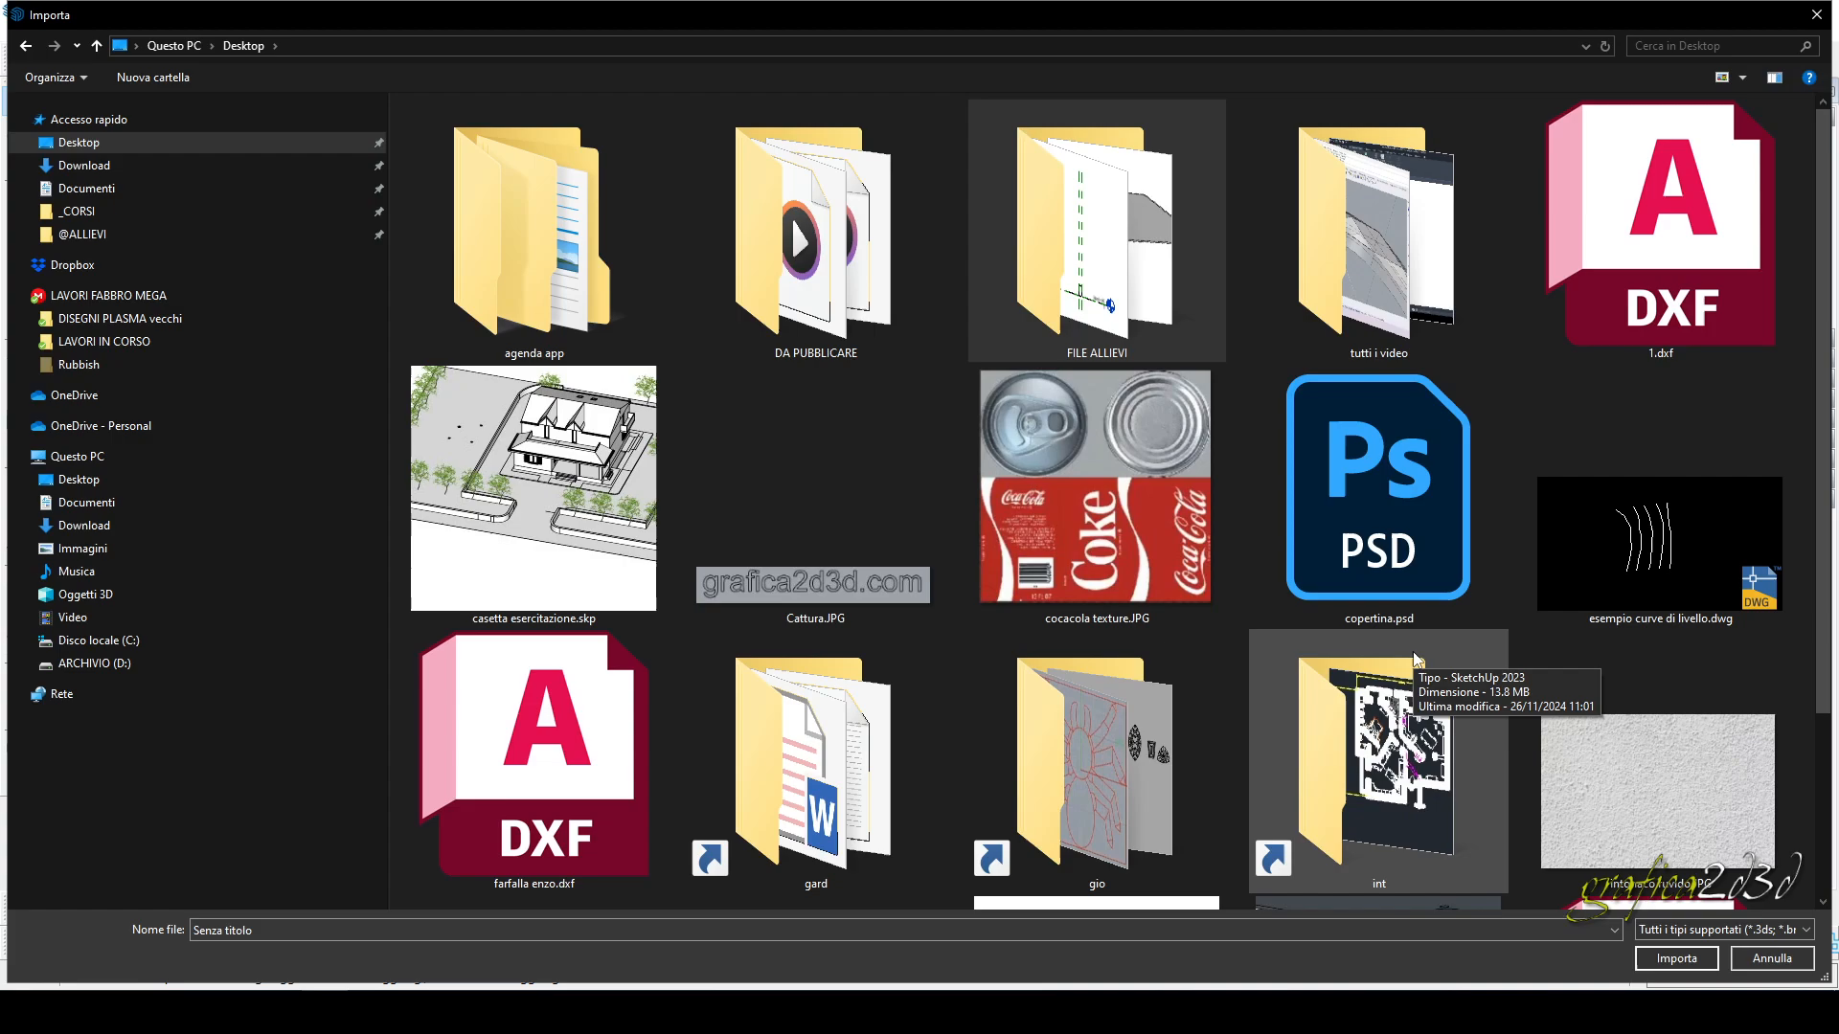
{"action": "left_click", "coordinate": [1671, 573]}
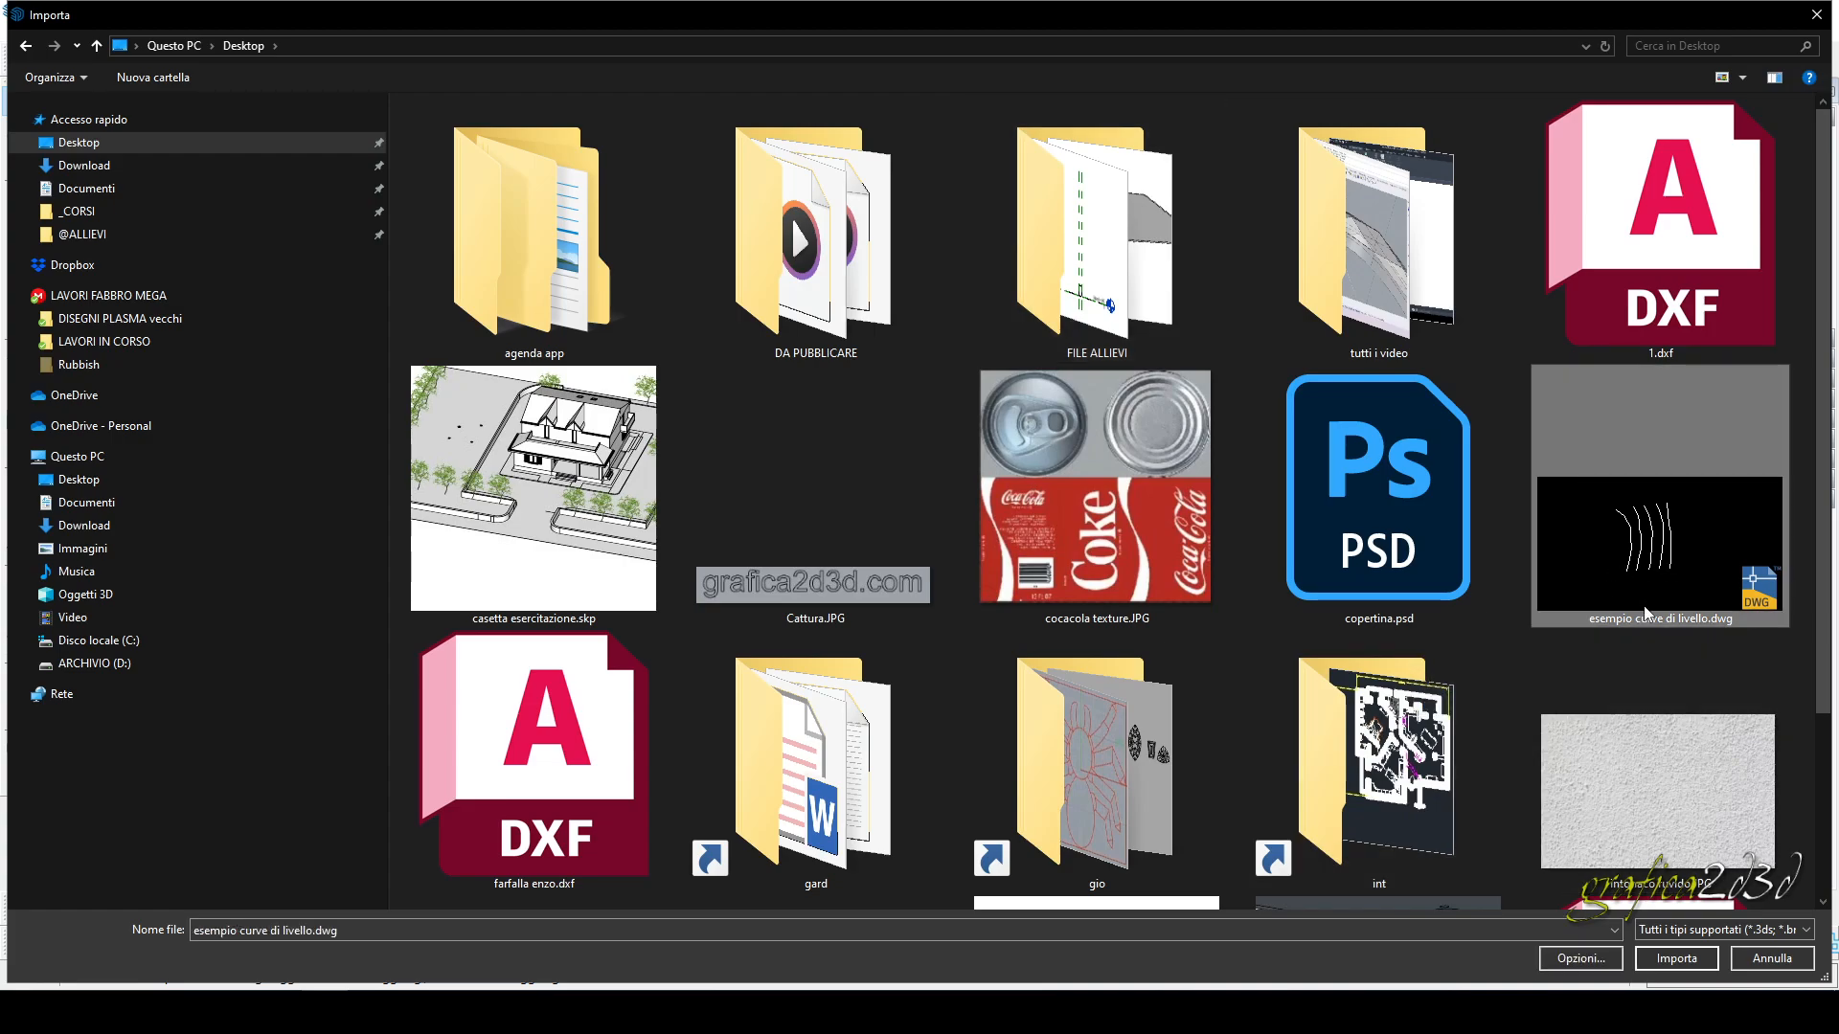
{"action": "left_click", "coordinate": [1676, 960]}
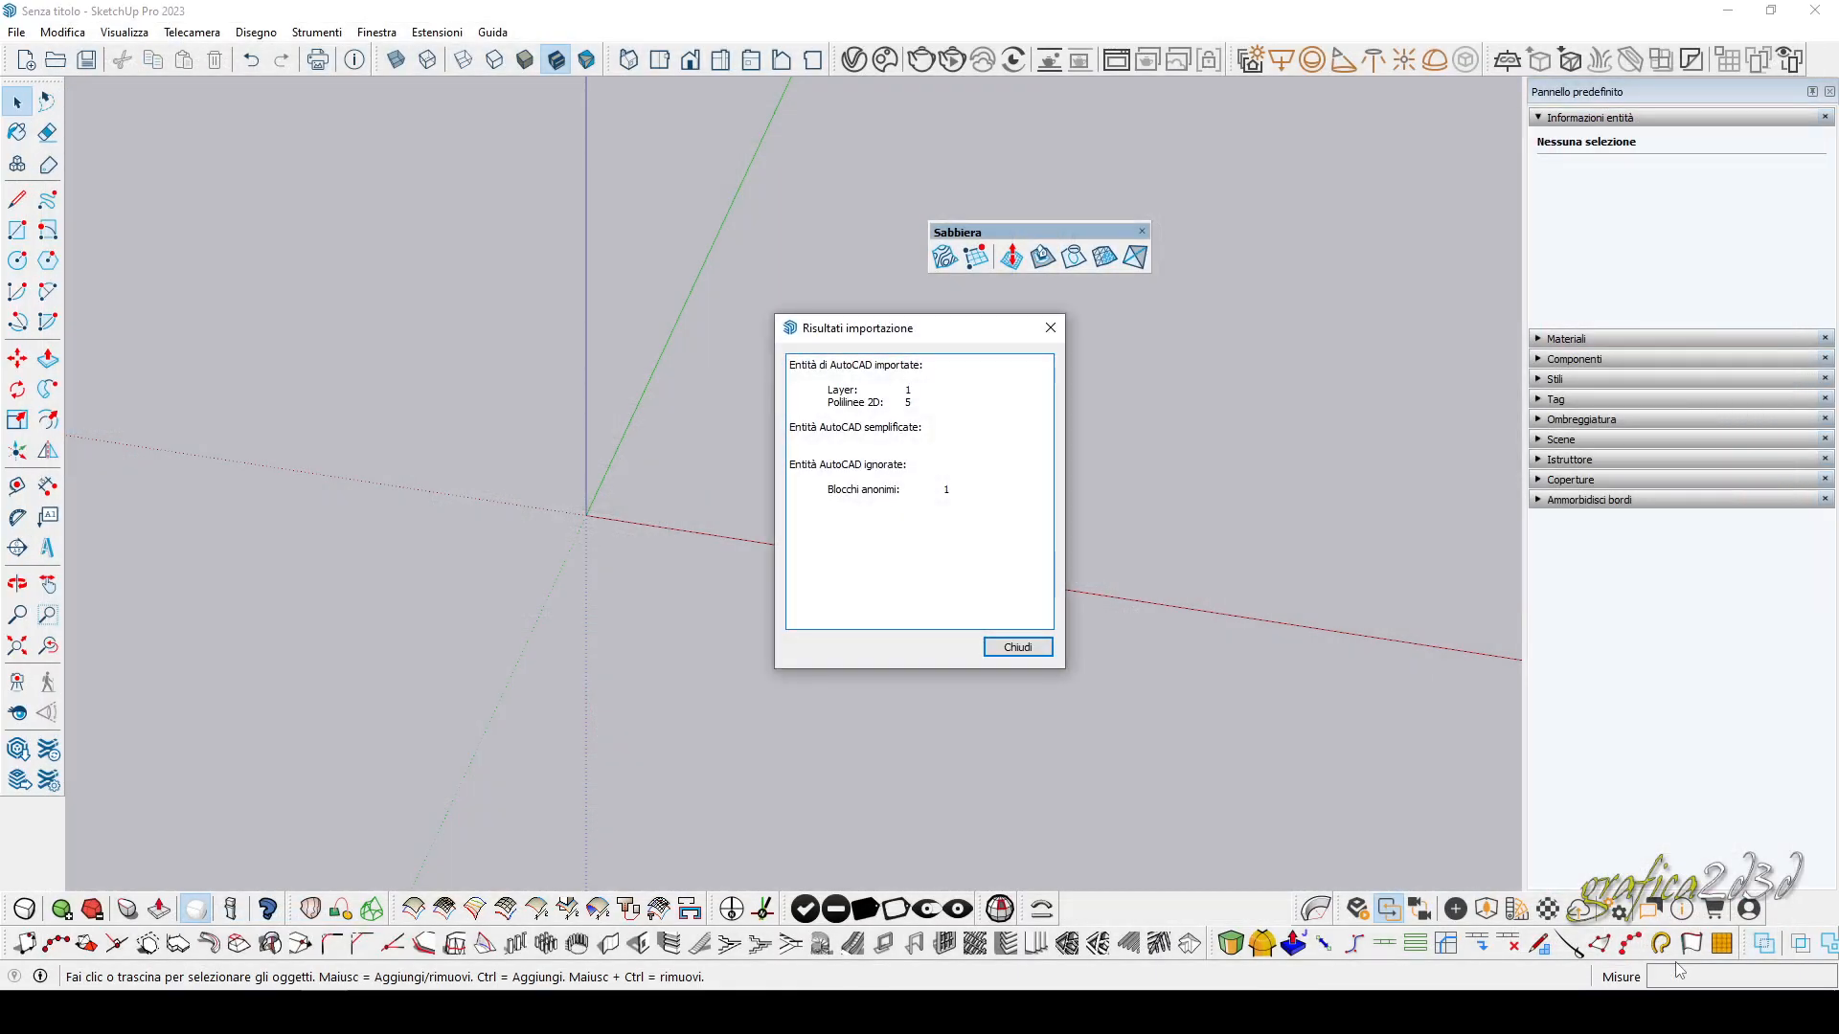
{"action": "left_click", "coordinate": [1017, 647]}
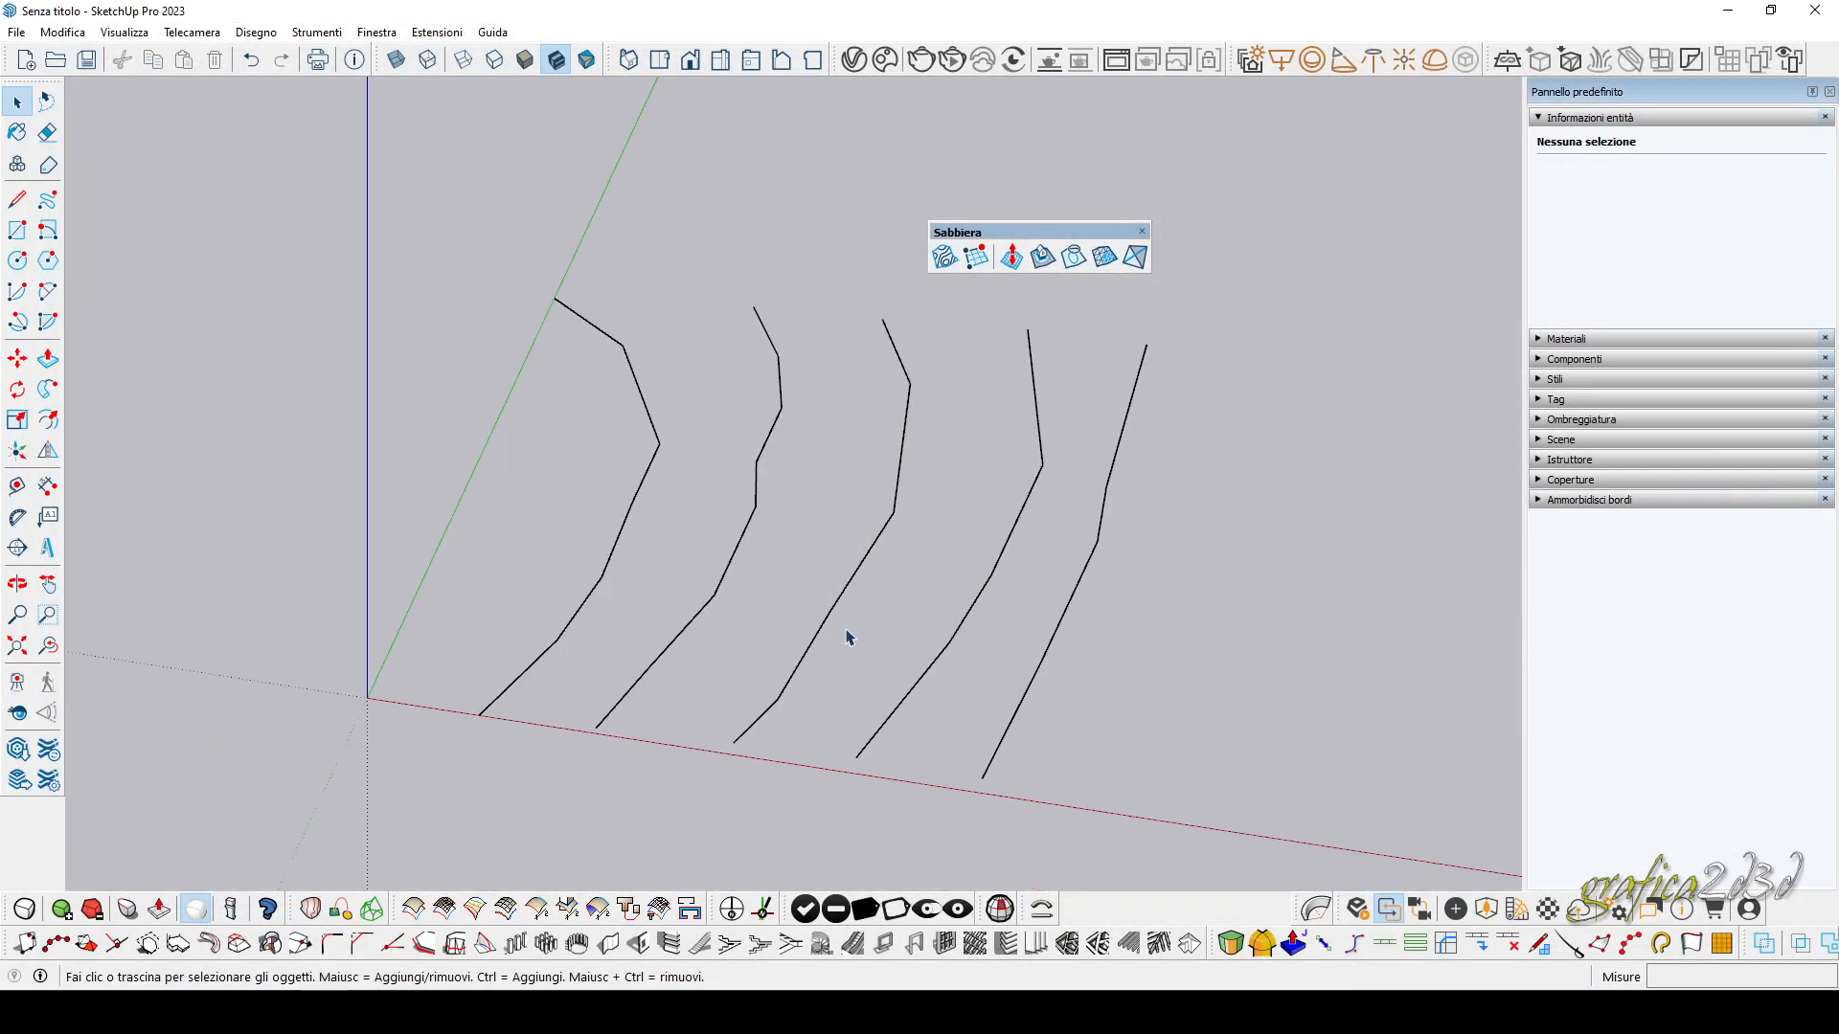
Inspect the imported contour lines from the opposite side, selecting the component and clearing the selection.
{"action": "middle_click_drag", "start_coordinate": [847, 637], "coordinate": [499, 595]}
{"action": "left_click", "coordinate": [699, 623]}
{"action": "left_click", "coordinate": [778, 766]}
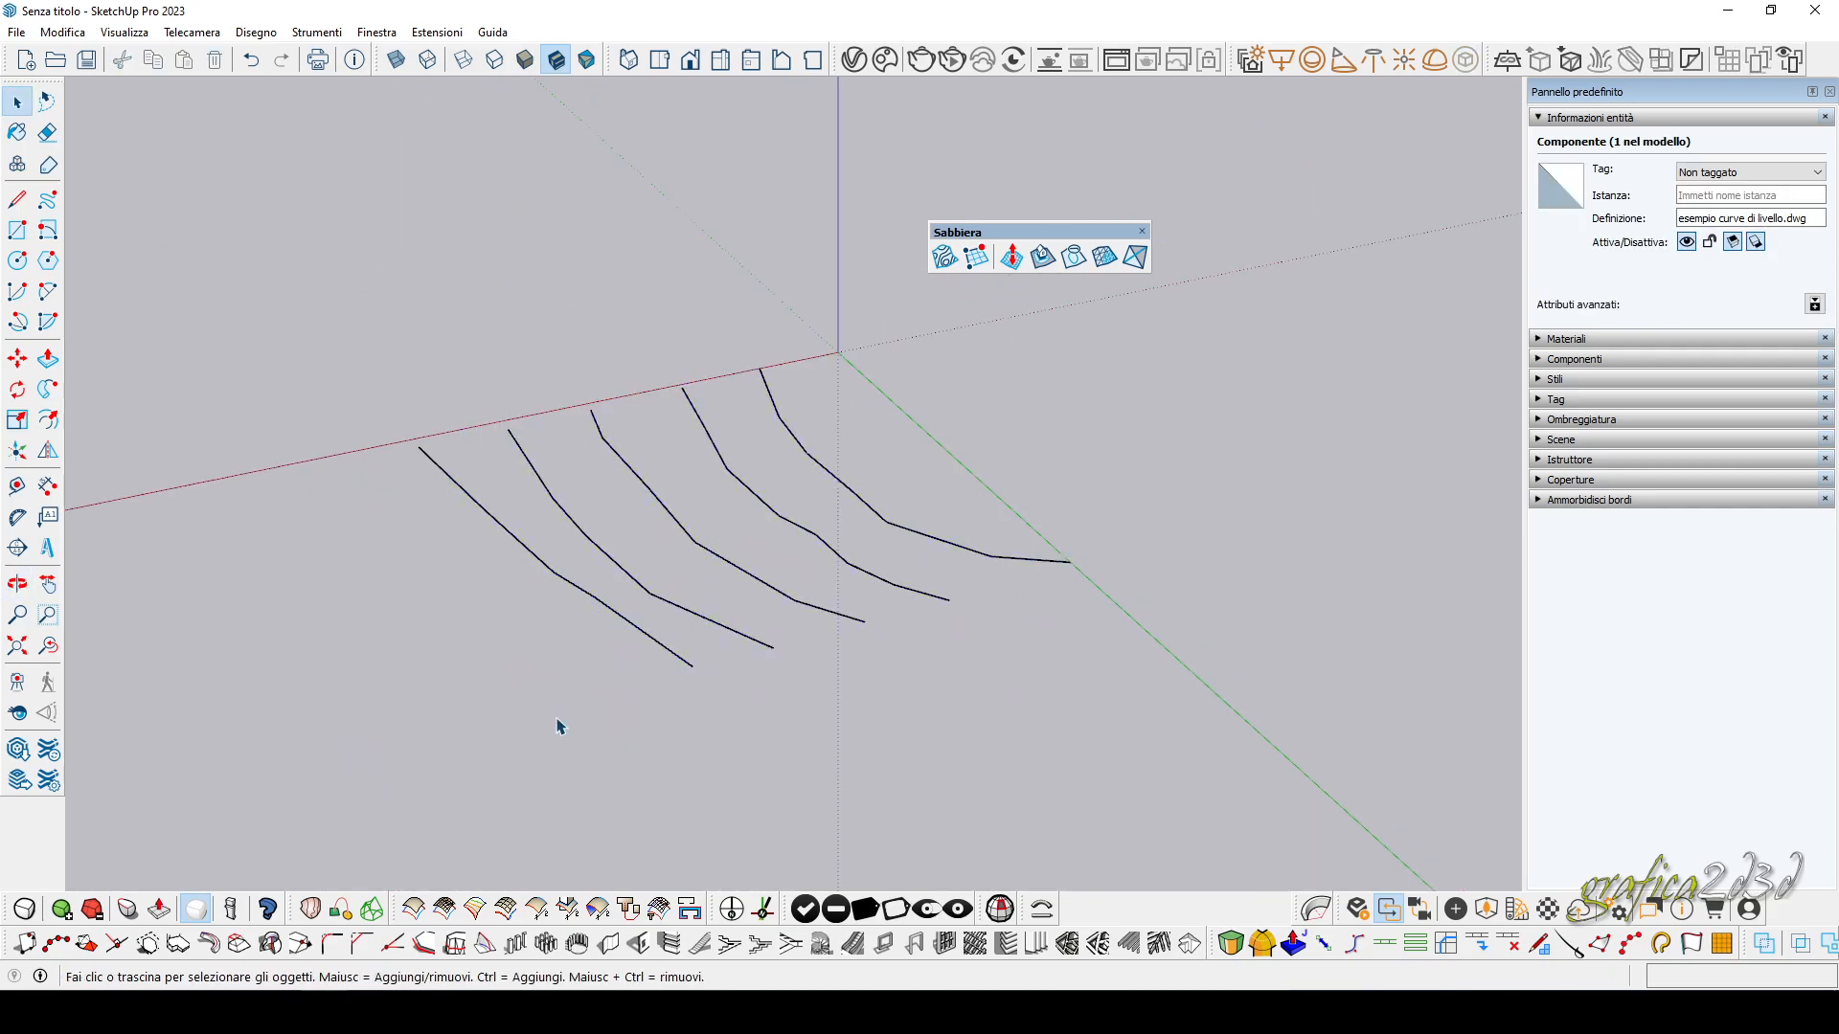
Review the scale unit choices in the DWG import options for esempio curve di livello.dwg, and cancel without importing again.
{"action": "left_click", "coordinate": [17, 34]}
{"action": "left_click", "coordinate": [90, 335]}
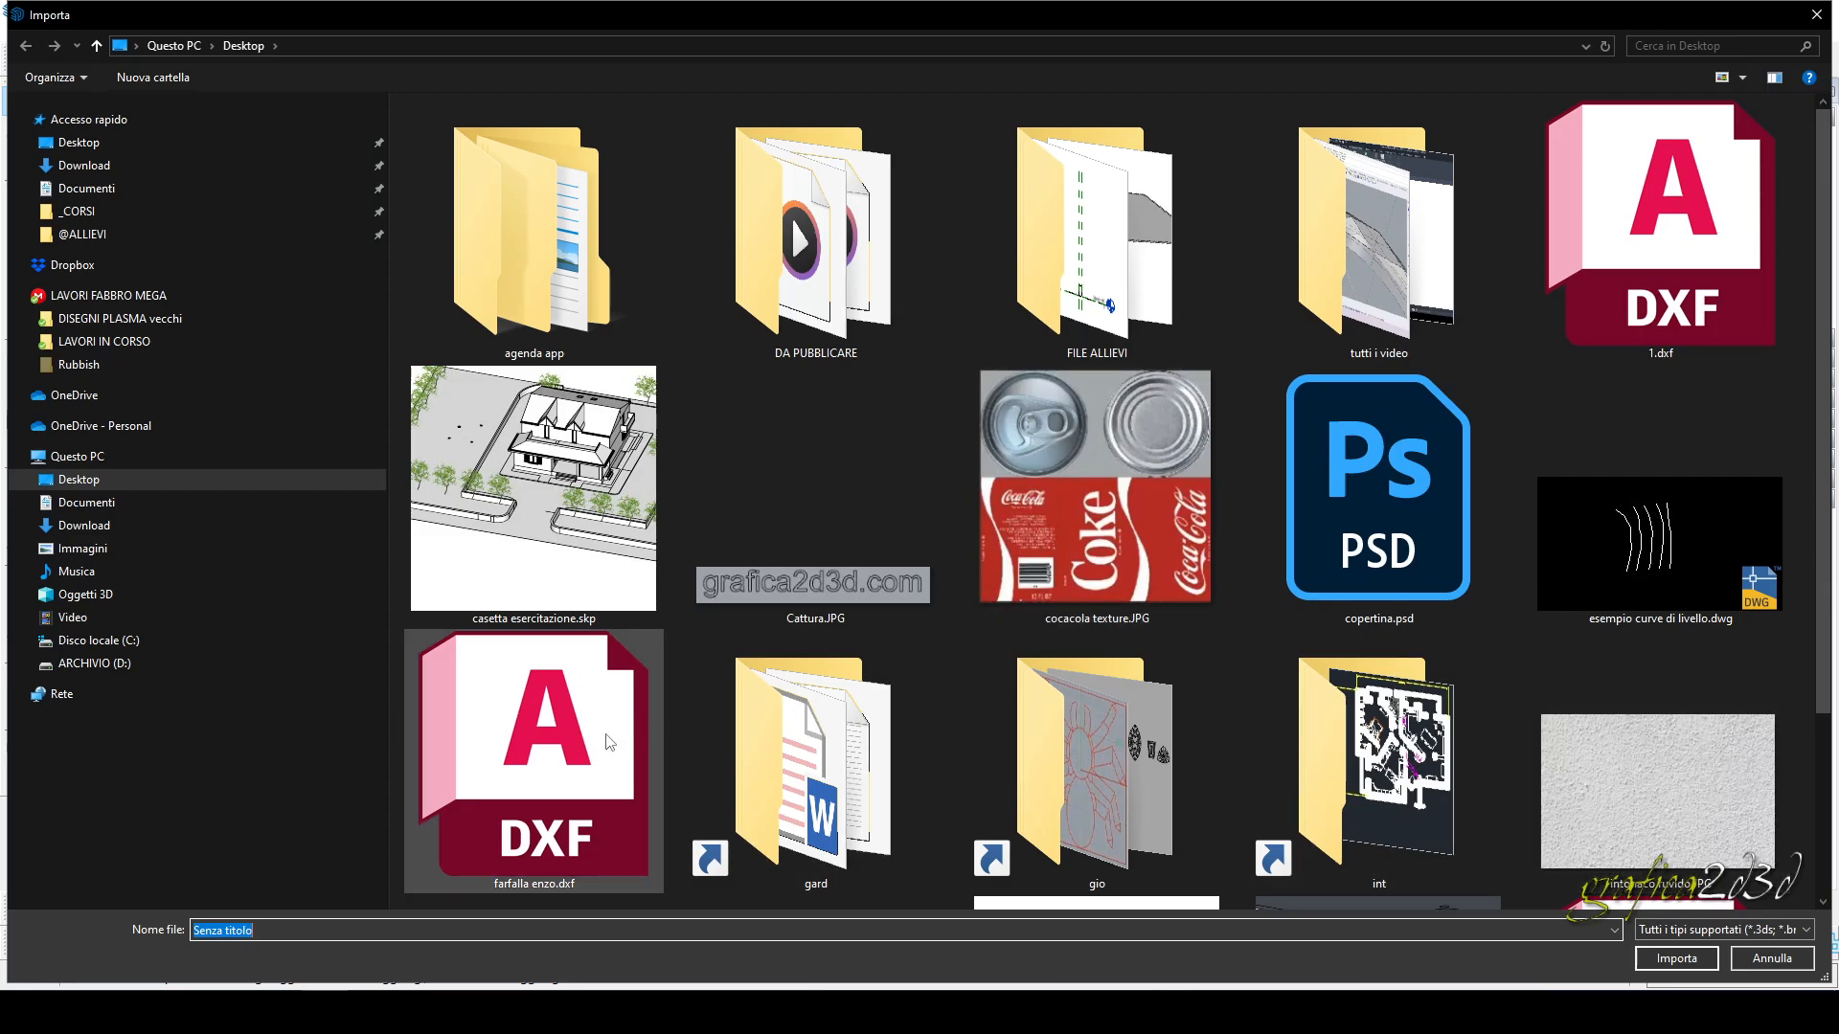
{"action": "scroll", "coordinate": [1379, 479], "scroll_direction": "down", "scroll_amount": 3}
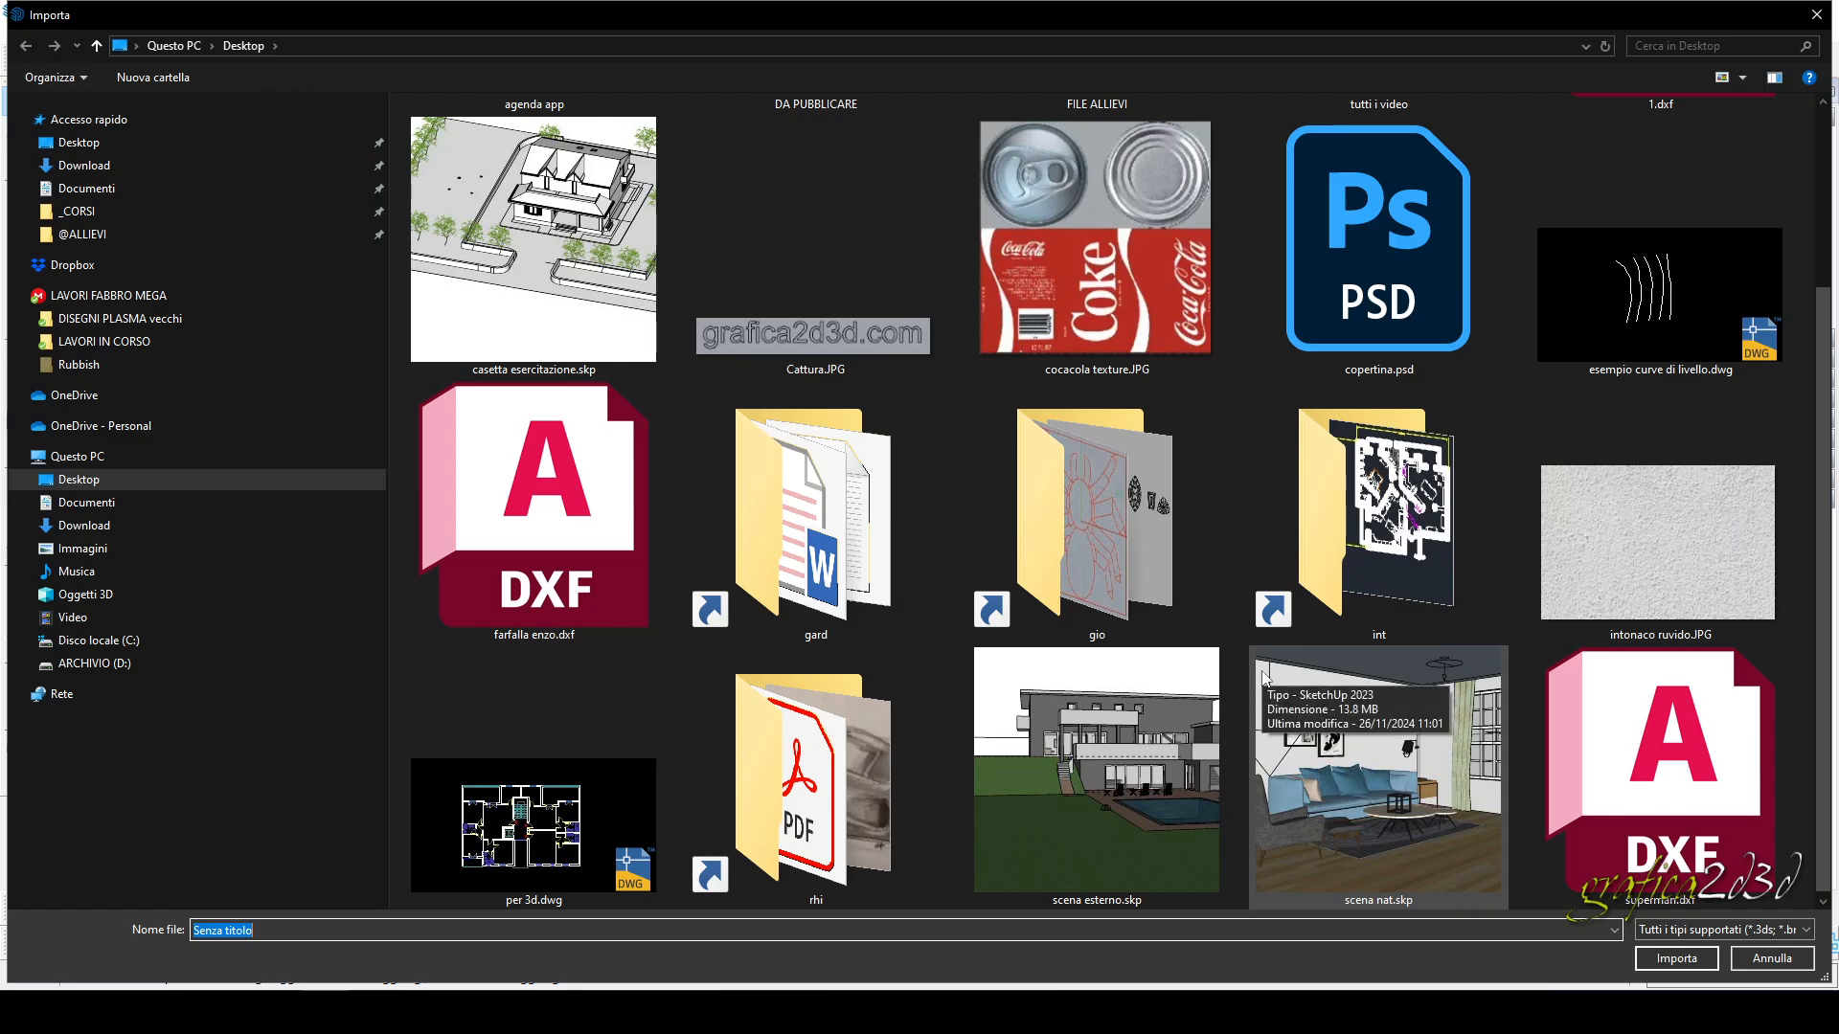
{"action": "scroll", "coordinate": [1264, 676], "scroll_direction": "up", "scroll_amount": 3}
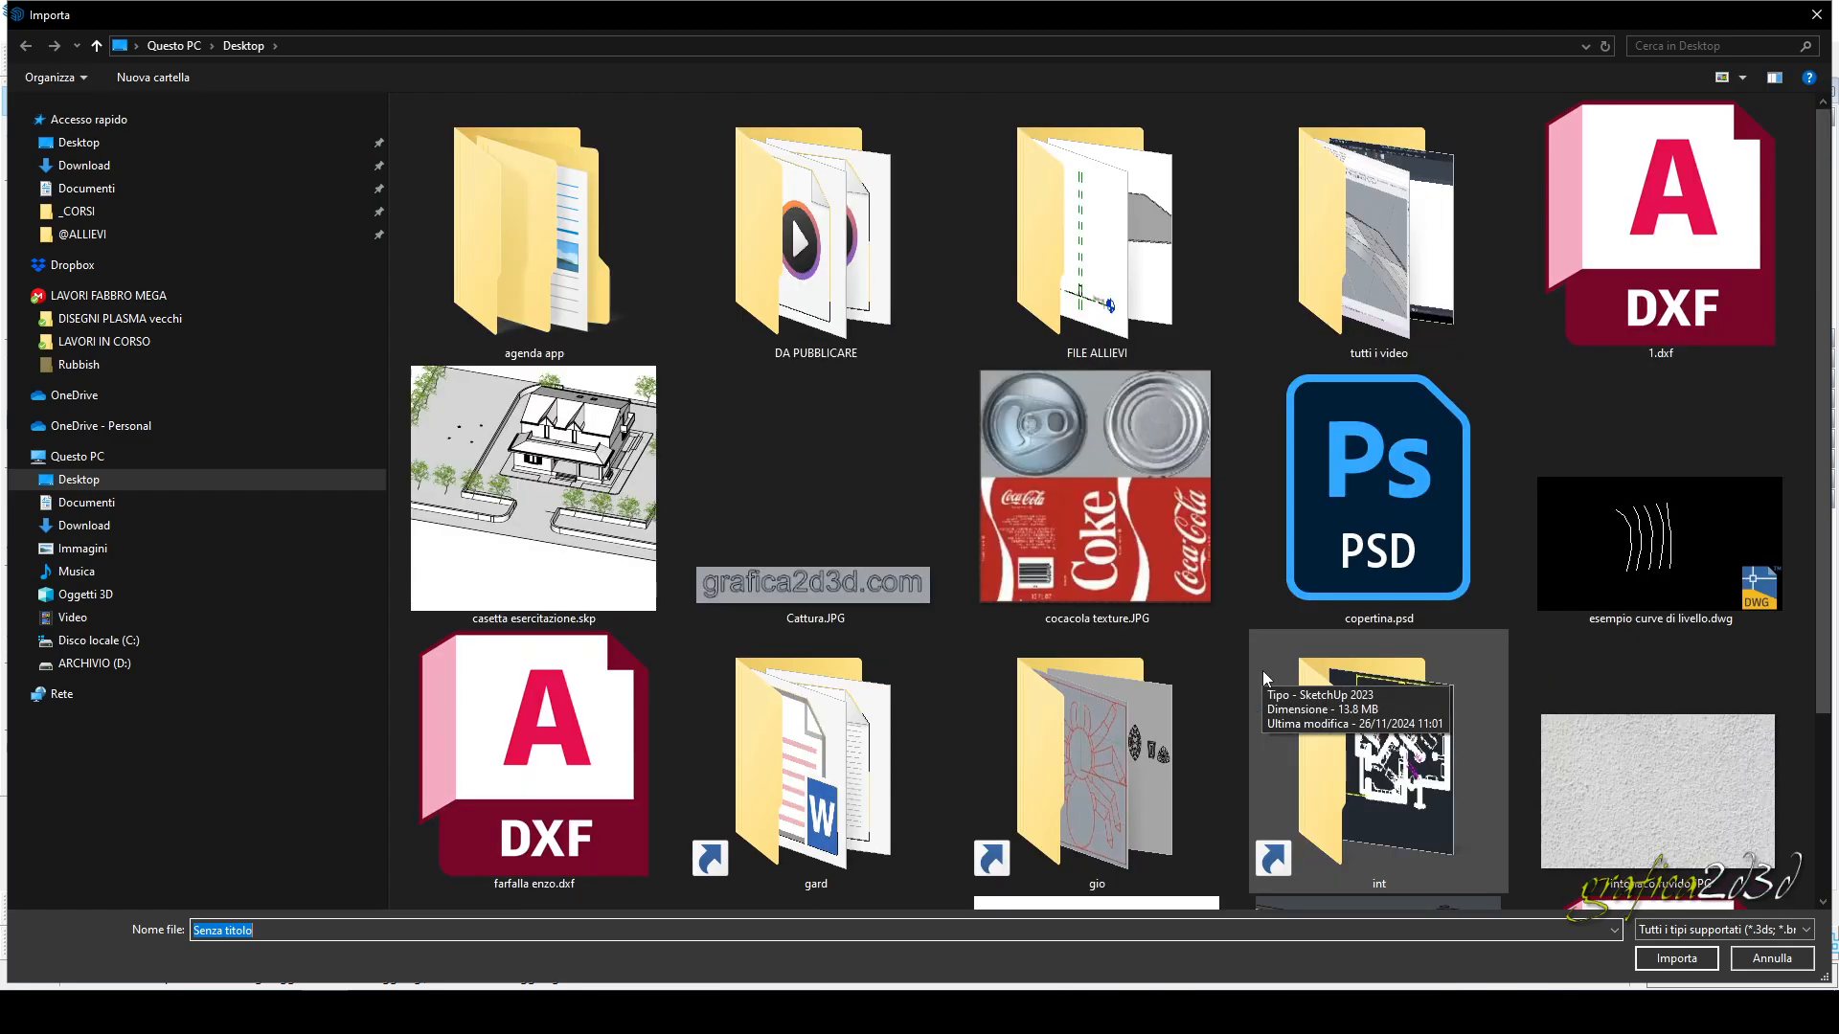
{"action": "left_click", "coordinate": [1666, 536]}
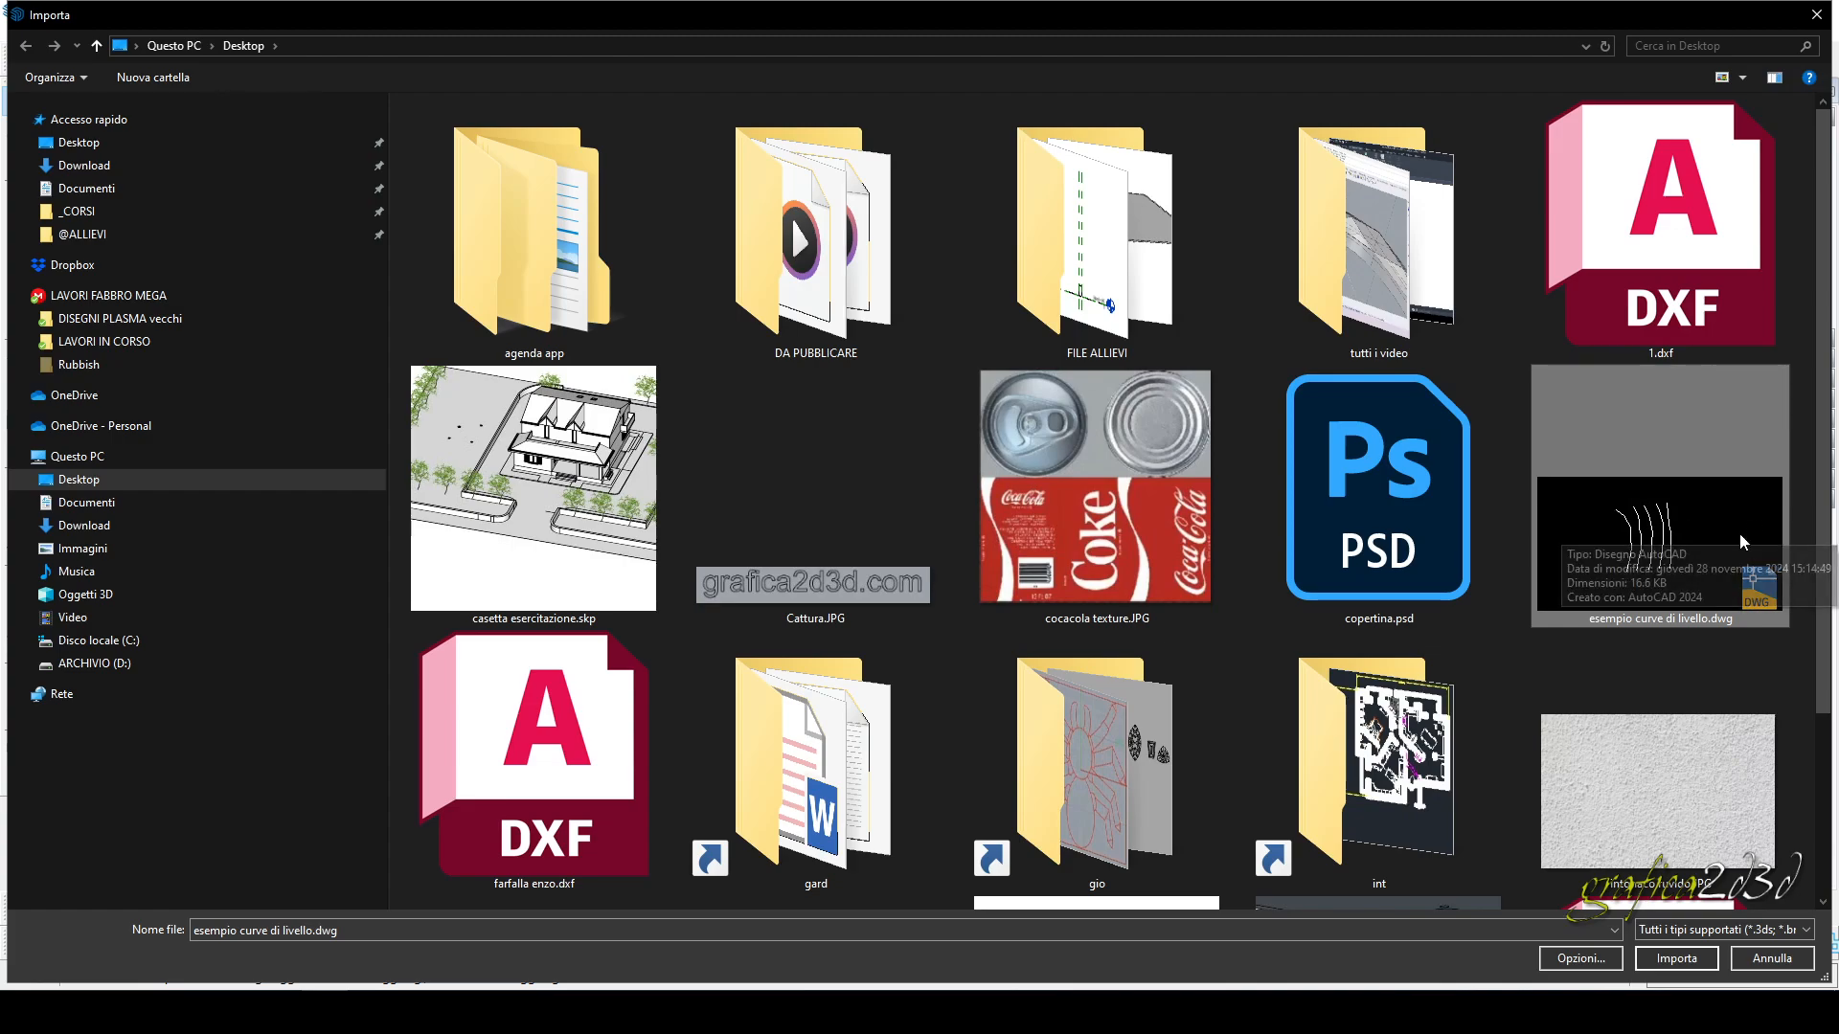
{"action": "left_click", "coordinate": [1571, 958]}
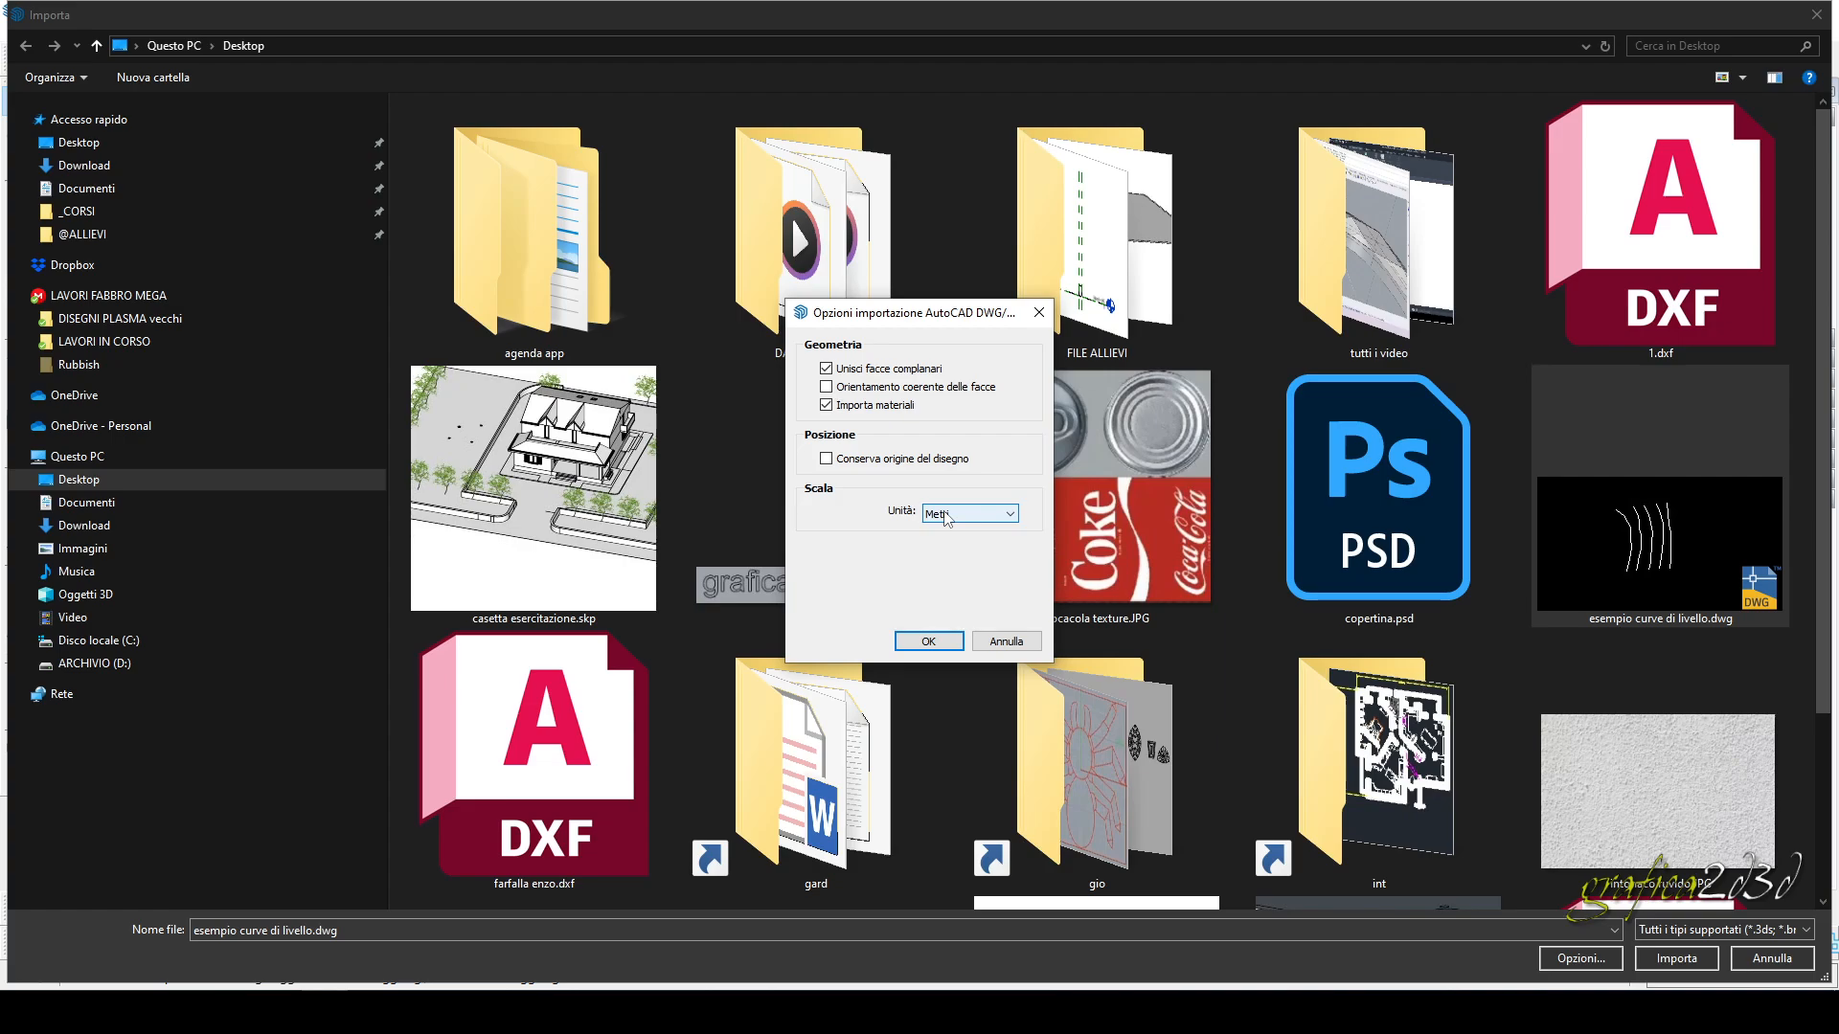
{"action": "left_click", "coordinate": [944, 518]}
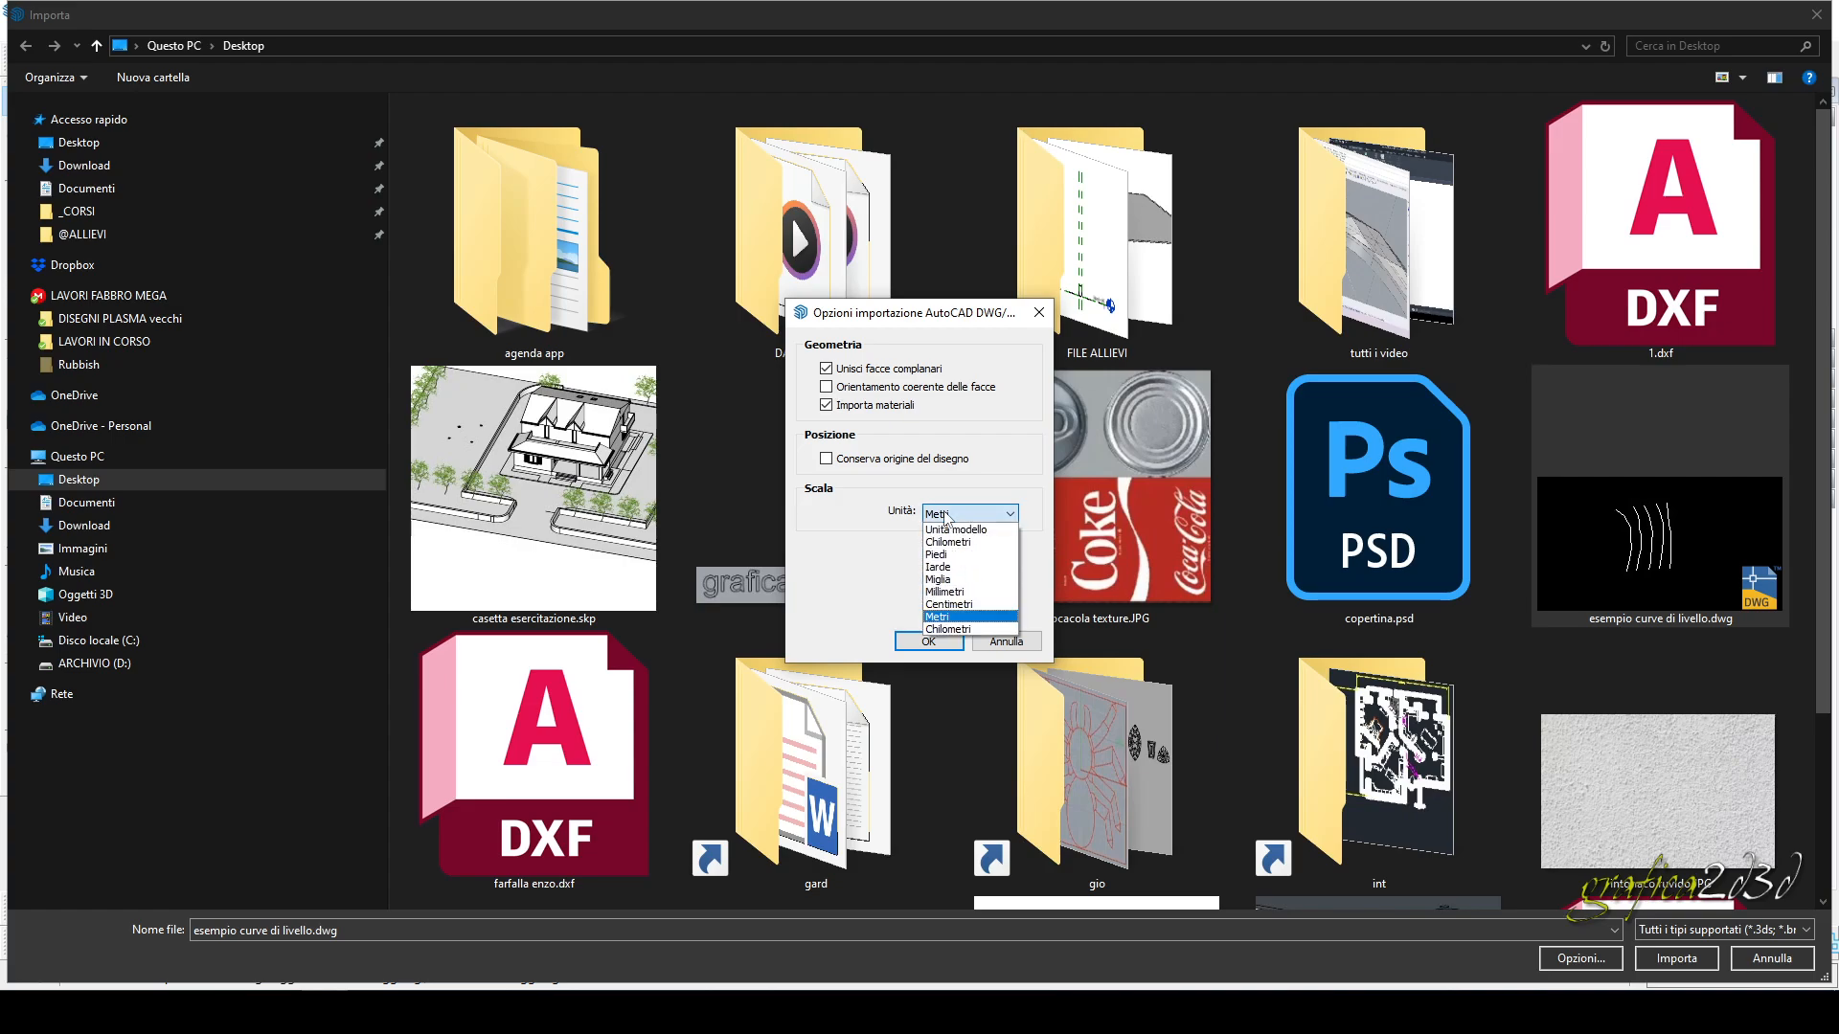
{"action": "left_click", "coordinate": [1034, 323]}
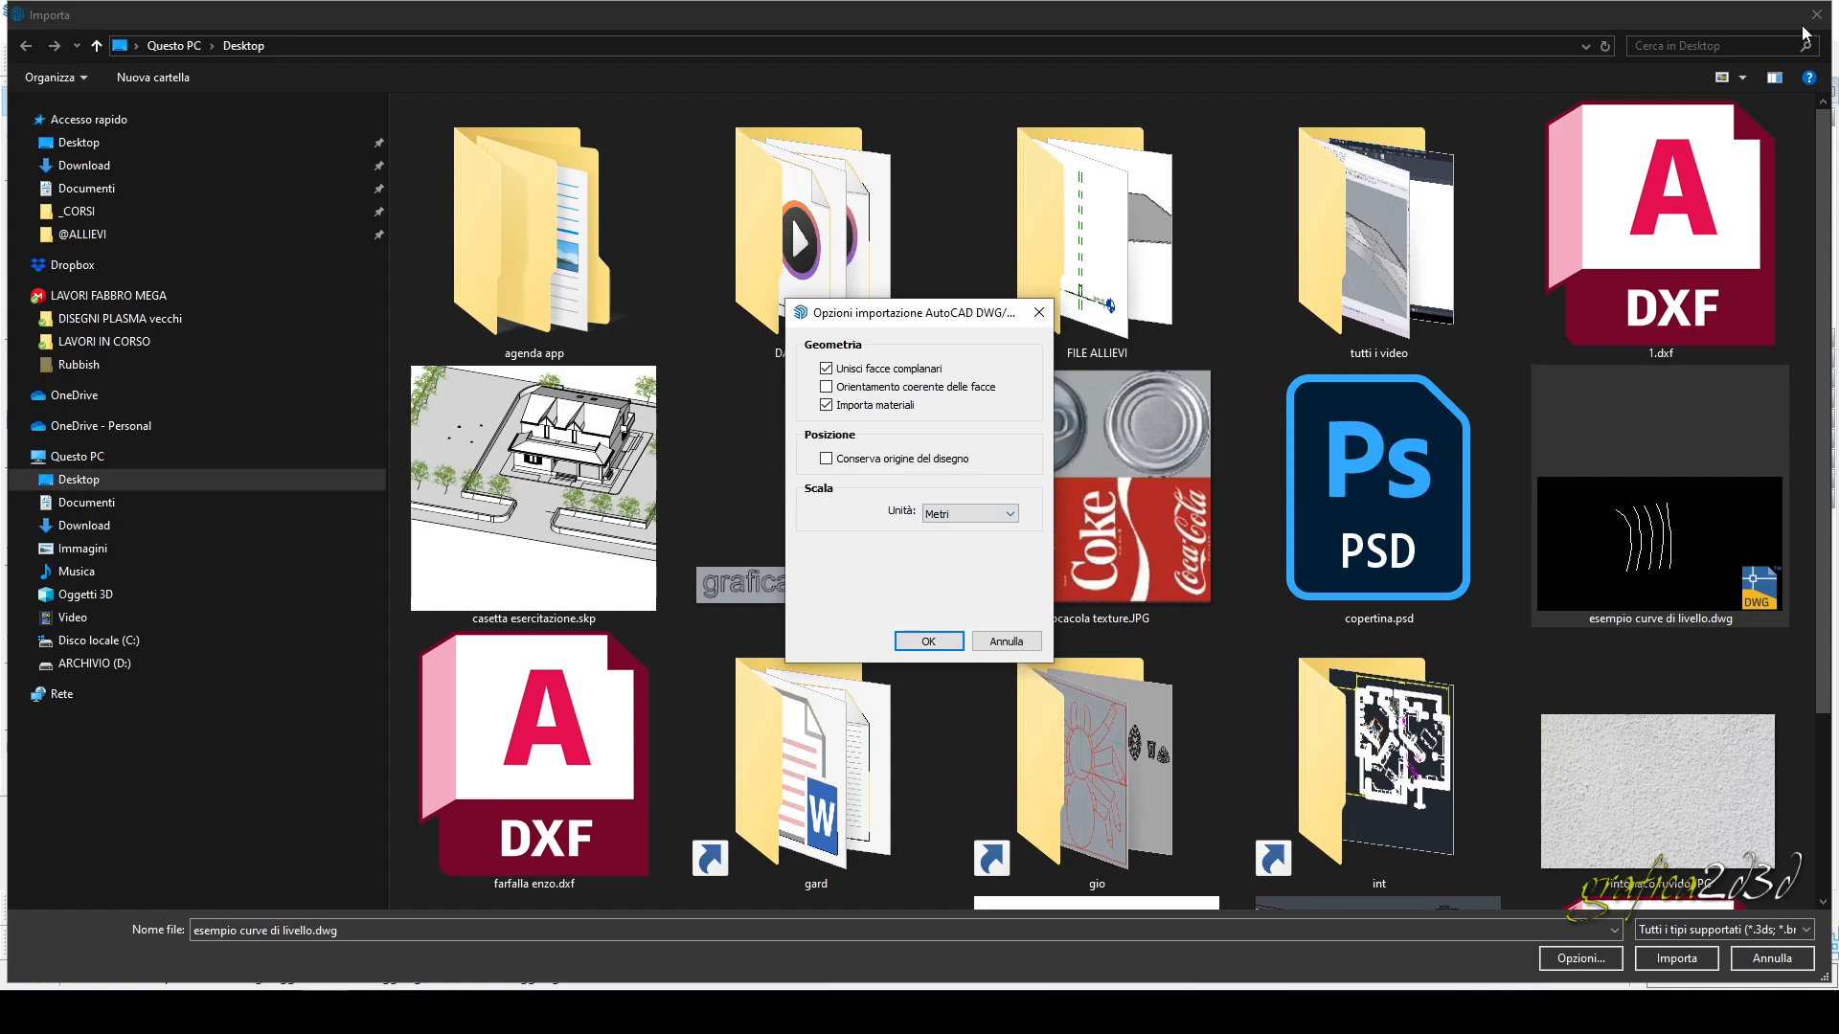
{"action": "left_click", "coordinate": [1005, 642]}
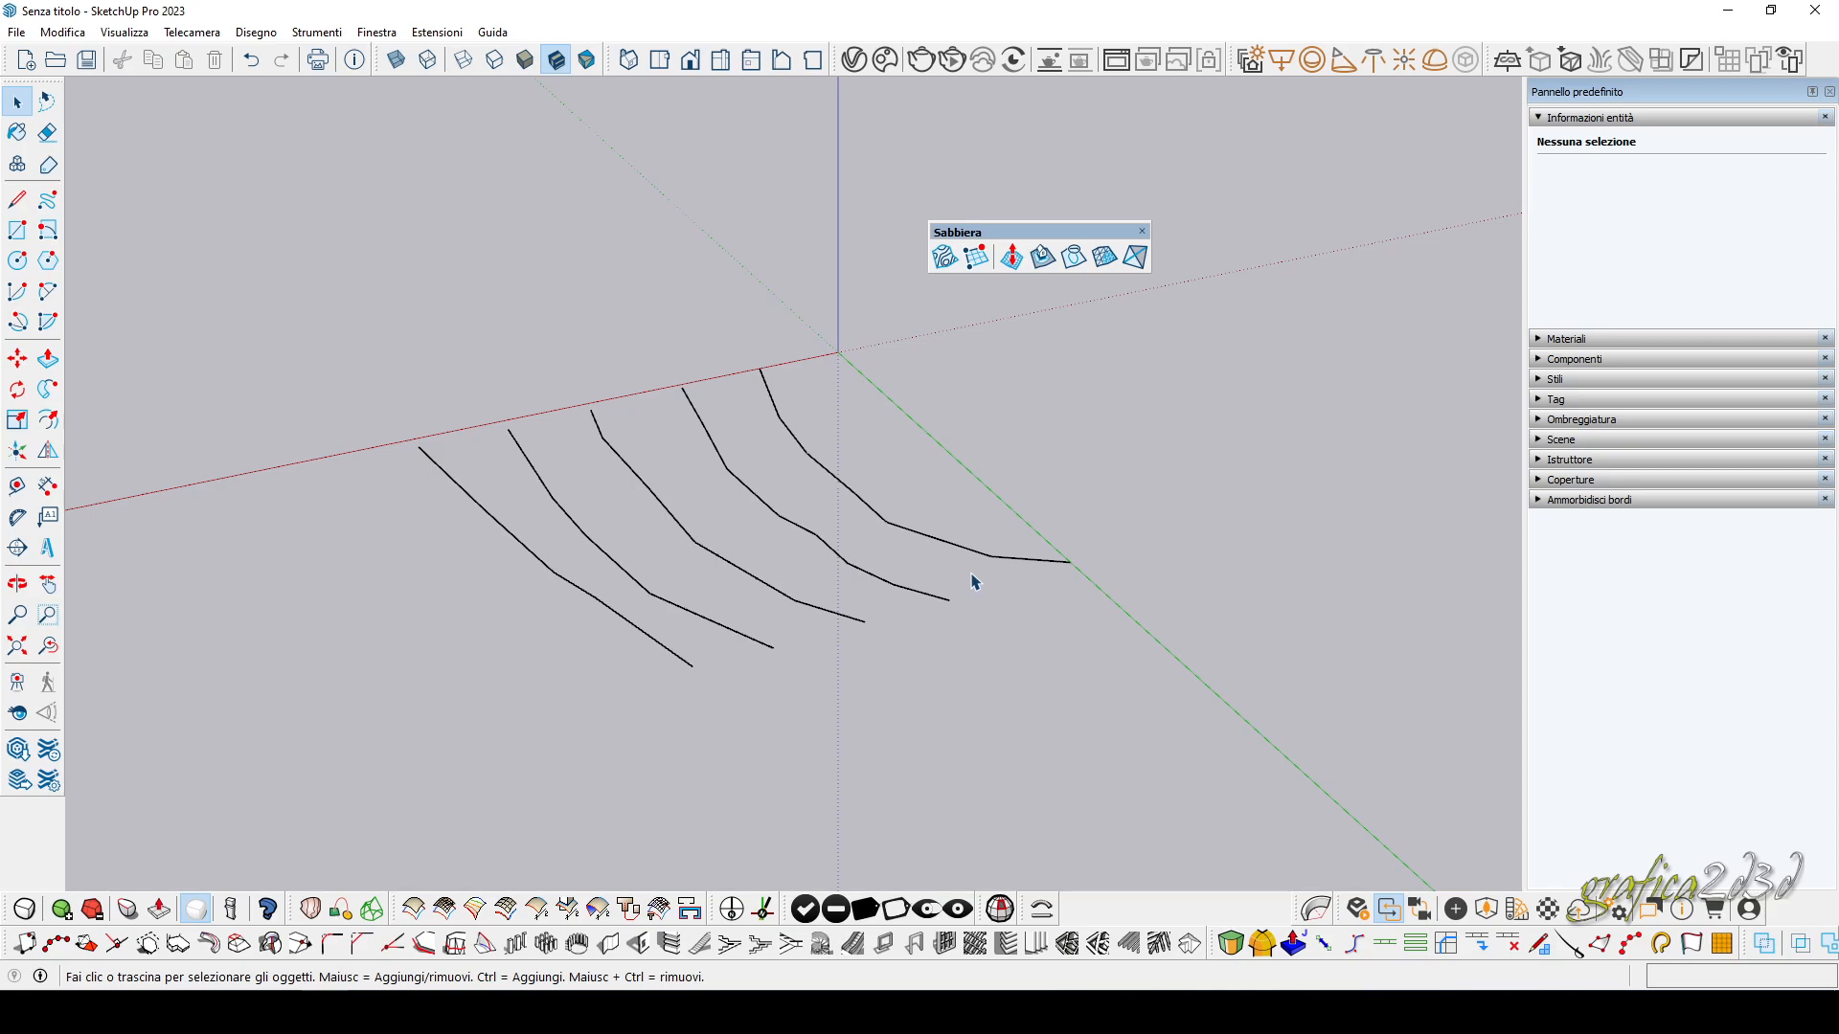
Explode the imported contour component into separate edges.
{"action": "left_click", "coordinate": [975, 564]}
{"action": "middle_click_drag", "start_coordinate": [1076, 666], "coordinate": [1266, 547]}
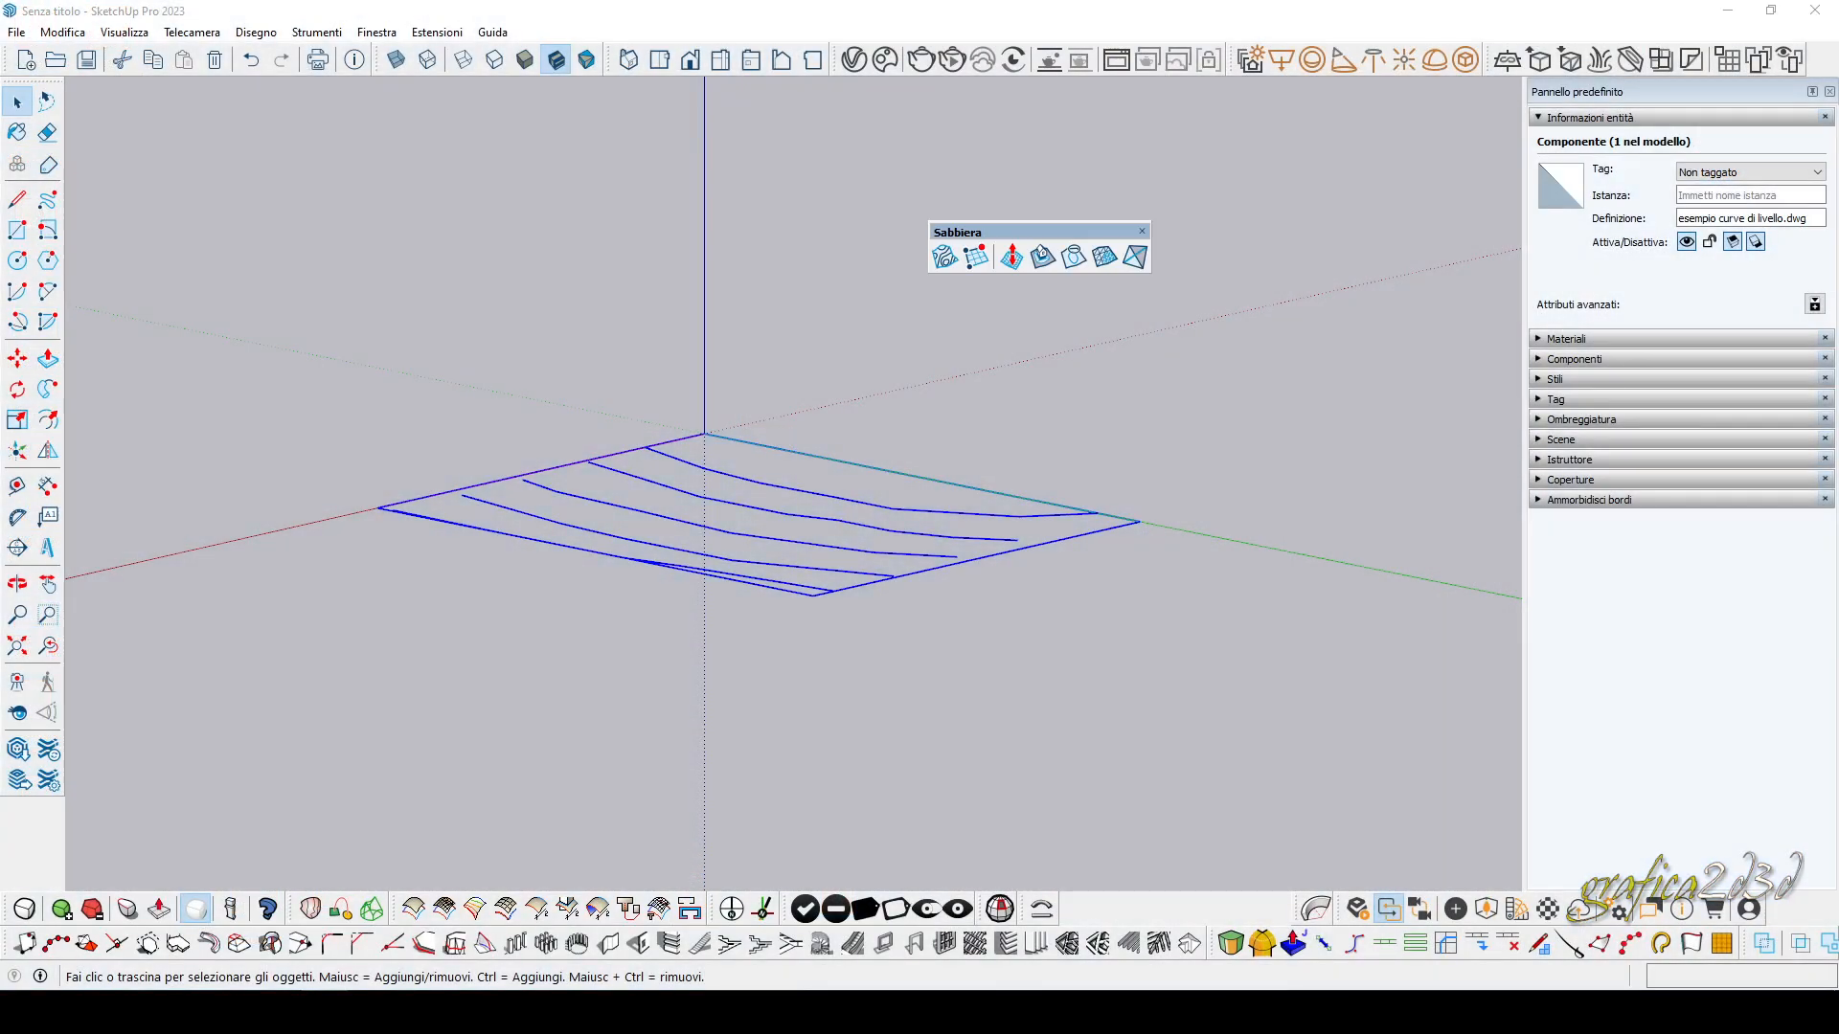
{"action": "middle_click_drag", "start_coordinate": [629, 619], "coordinate": [802, 563]}
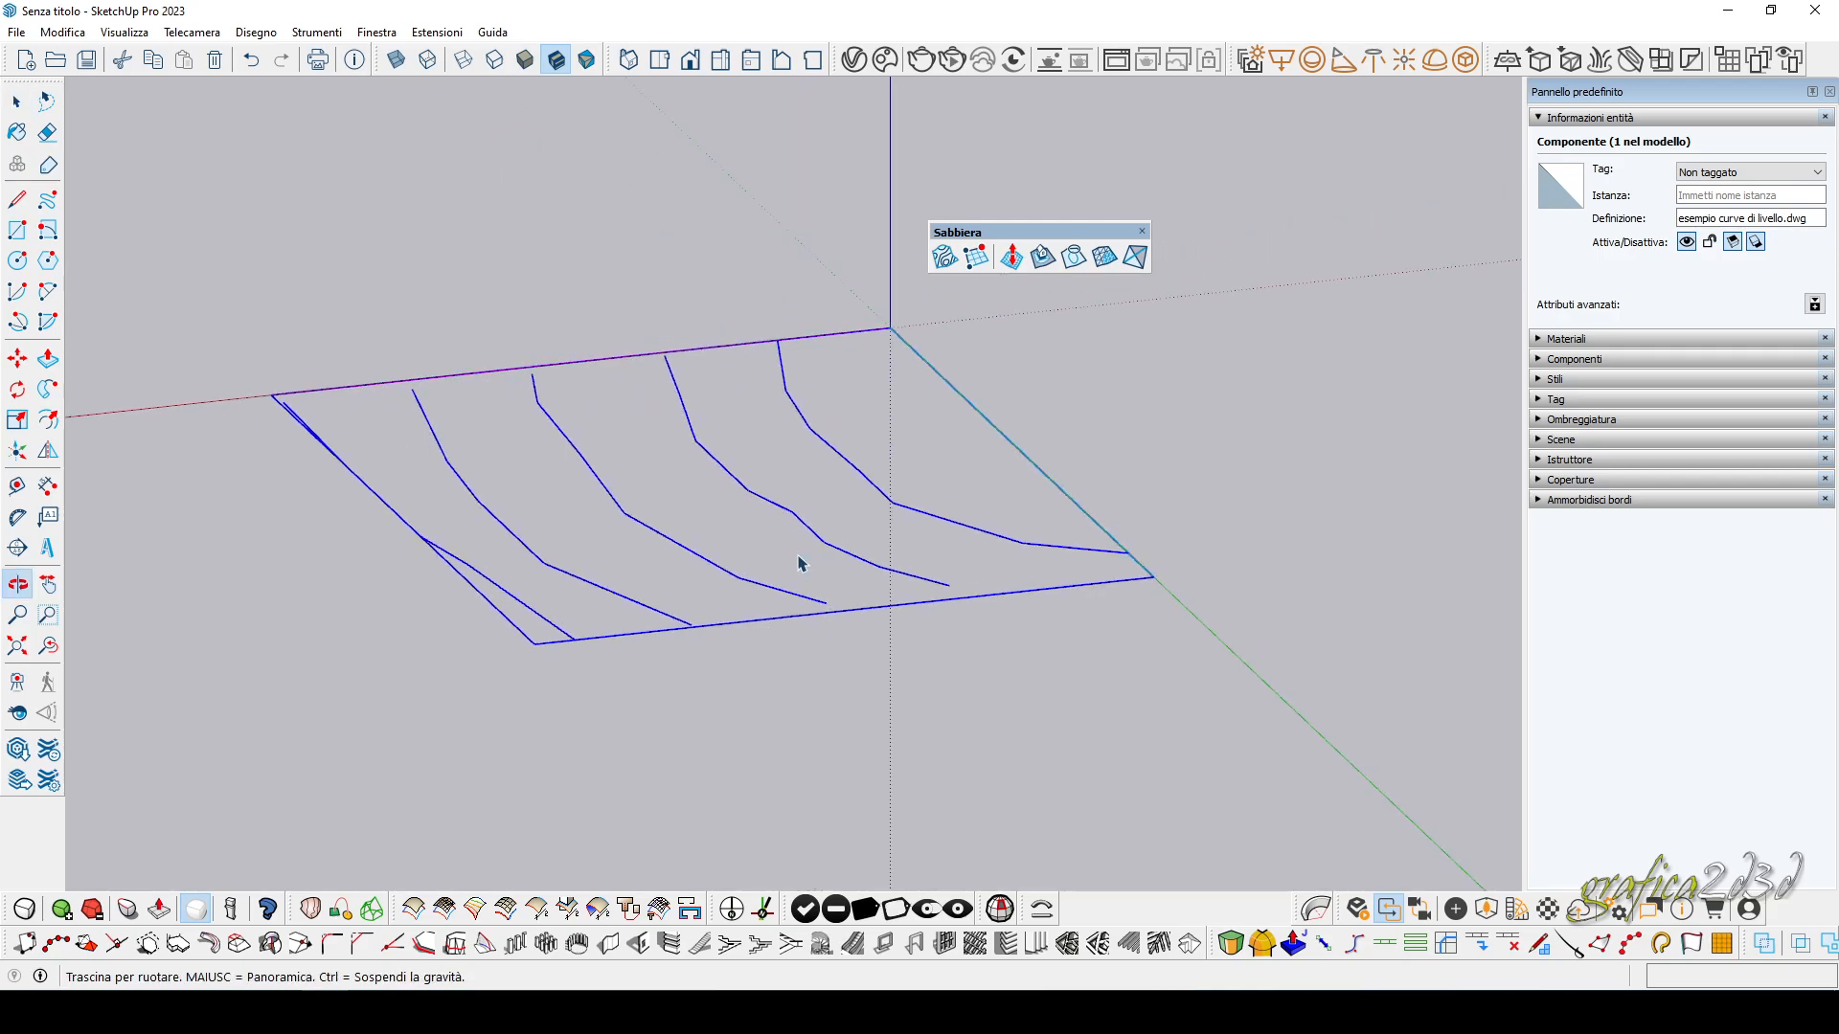
{"action": "right_click", "coordinate": [922, 522]}
{"action": "left_click", "coordinate": [1002, 147]}
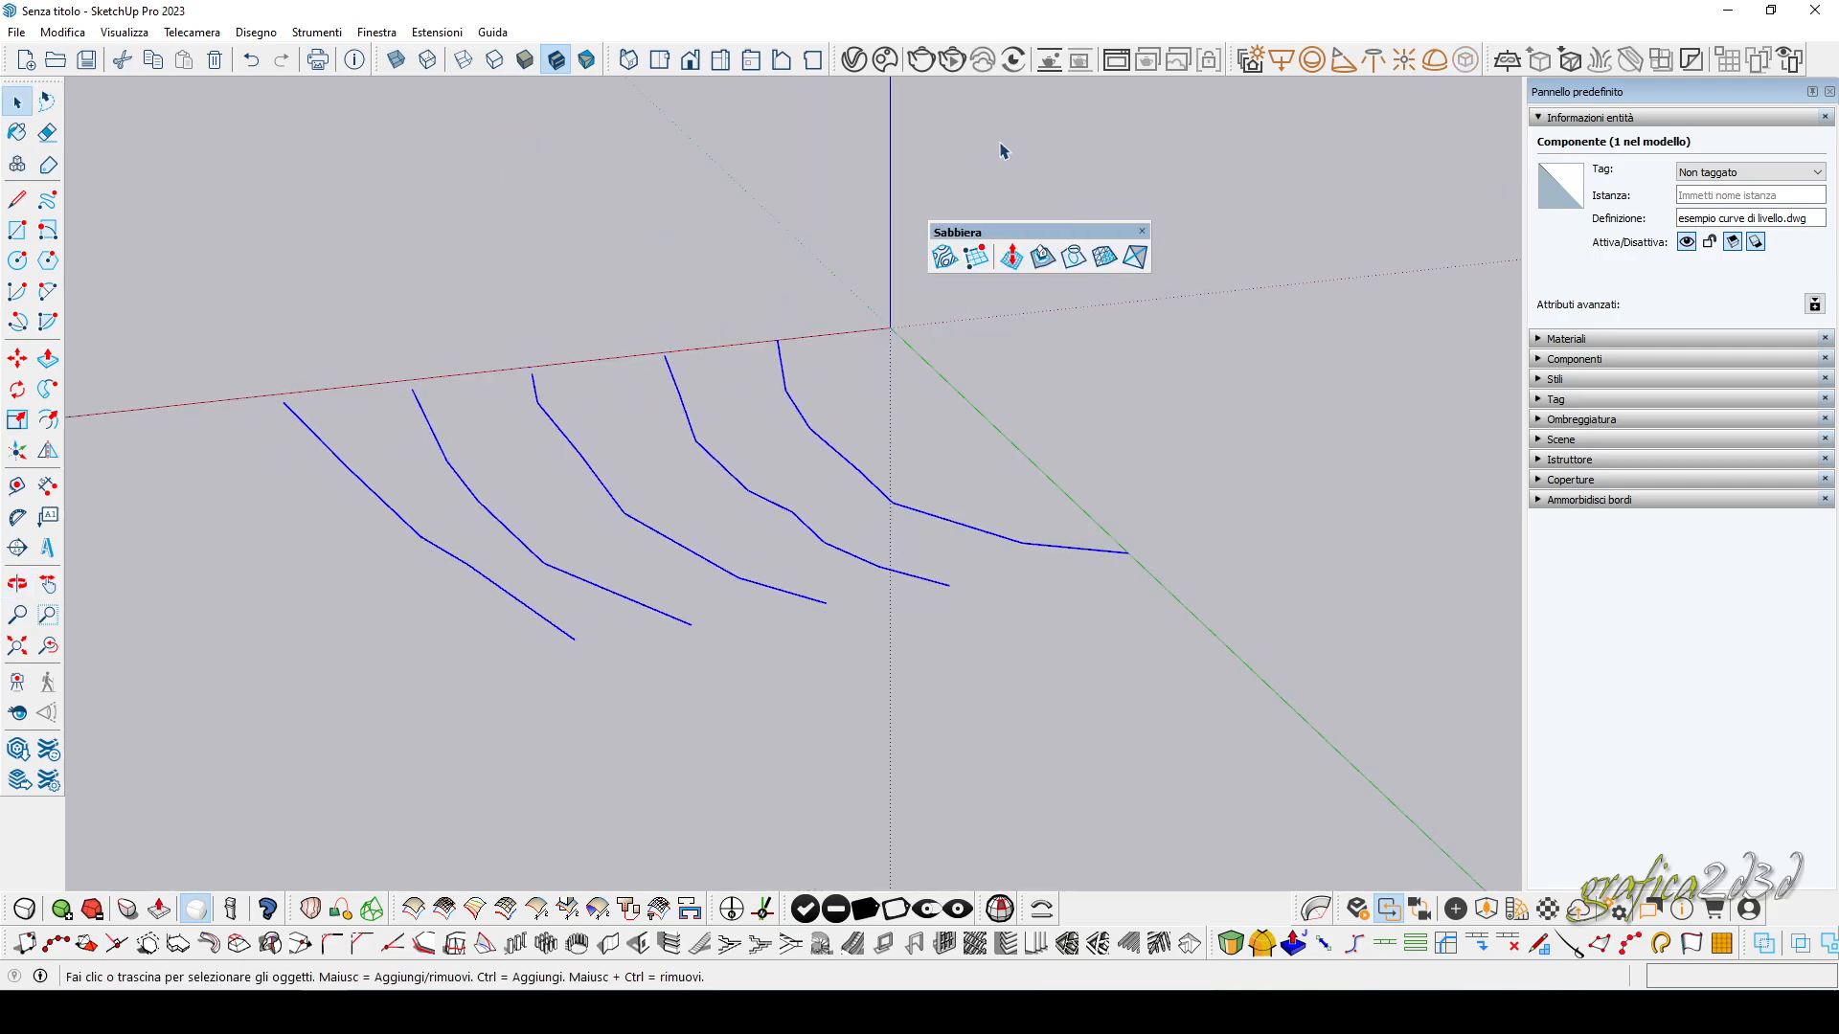
Raise the four contour lines beyond the one nearest the origin by 5 m along the blue axis.
{"action": "middle_click_drag", "start_coordinate": [1088, 612], "coordinate": [785, 561]}
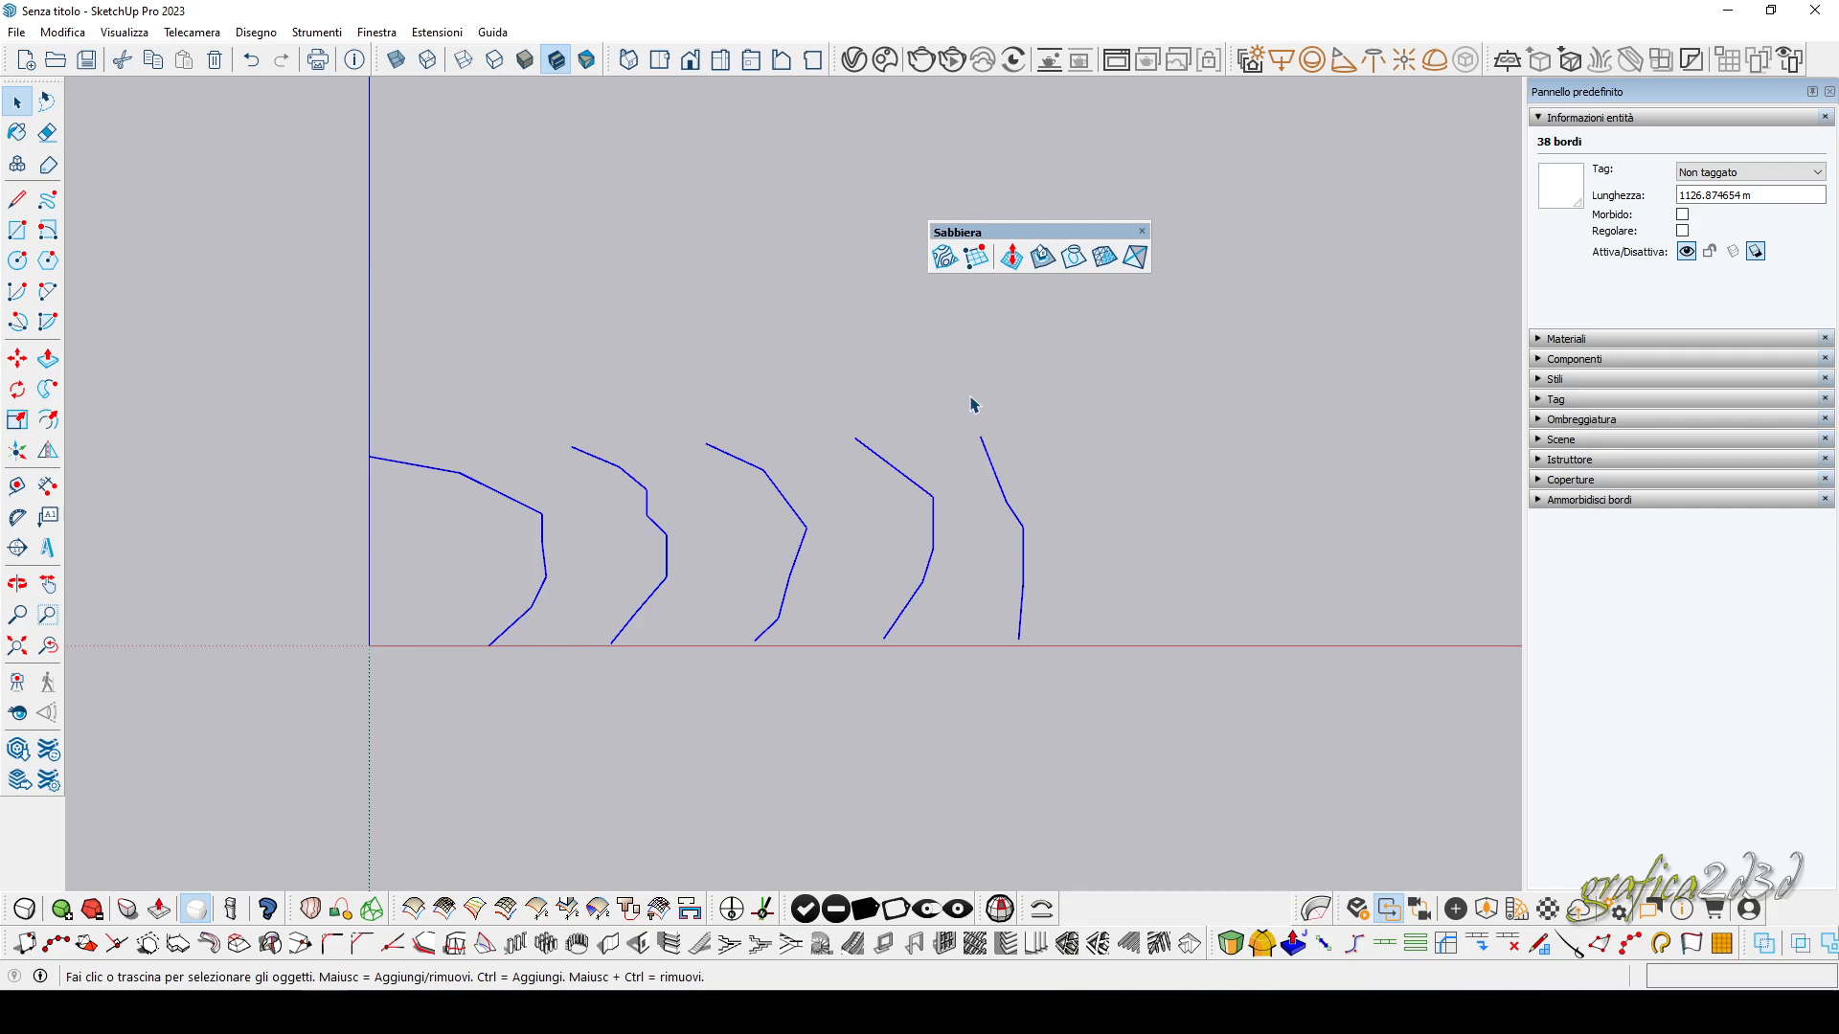
{"action": "middle_click_drag", "start_coordinate": [623, 519], "coordinate": [563, 380]}
{"action": "left_click_drag", "start_coordinate": [560, 357], "coordinate": [1217, 757]}
{"action": "middle_click_drag", "start_coordinate": [734, 697], "coordinate": [695, 623]}
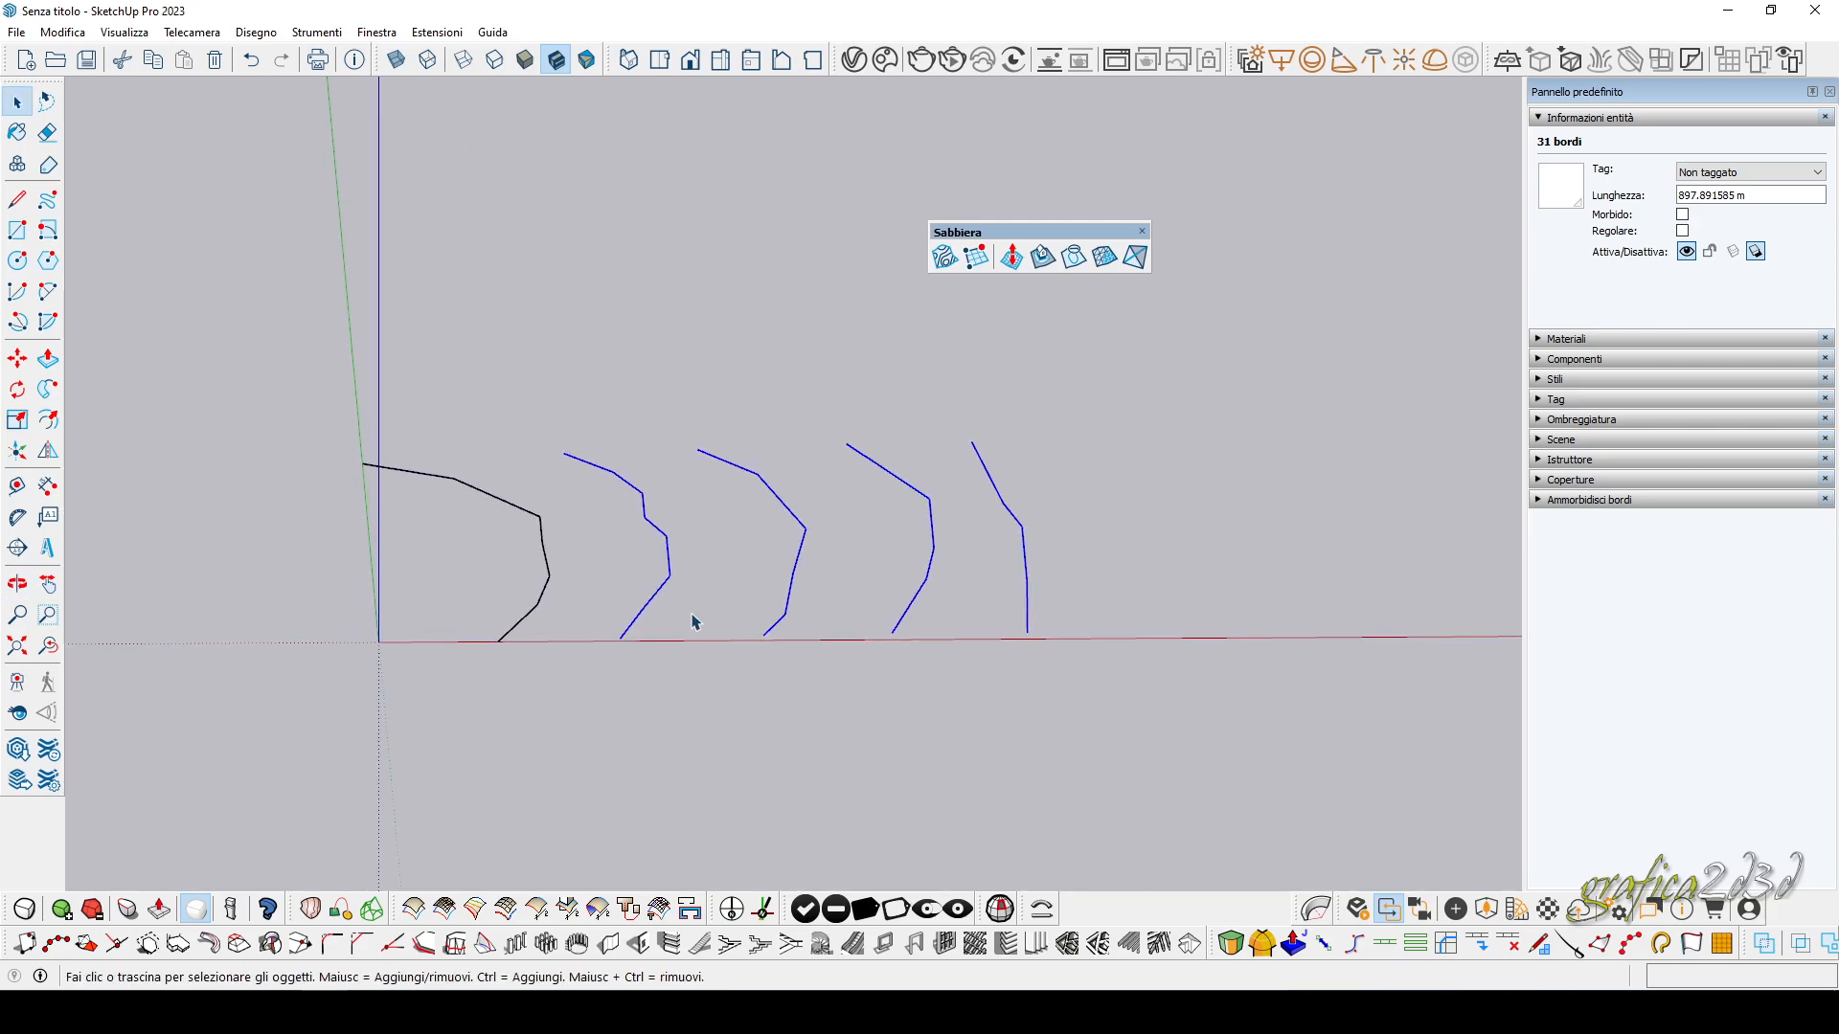
{"action": "left_click", "coordinate": [17, 359]}
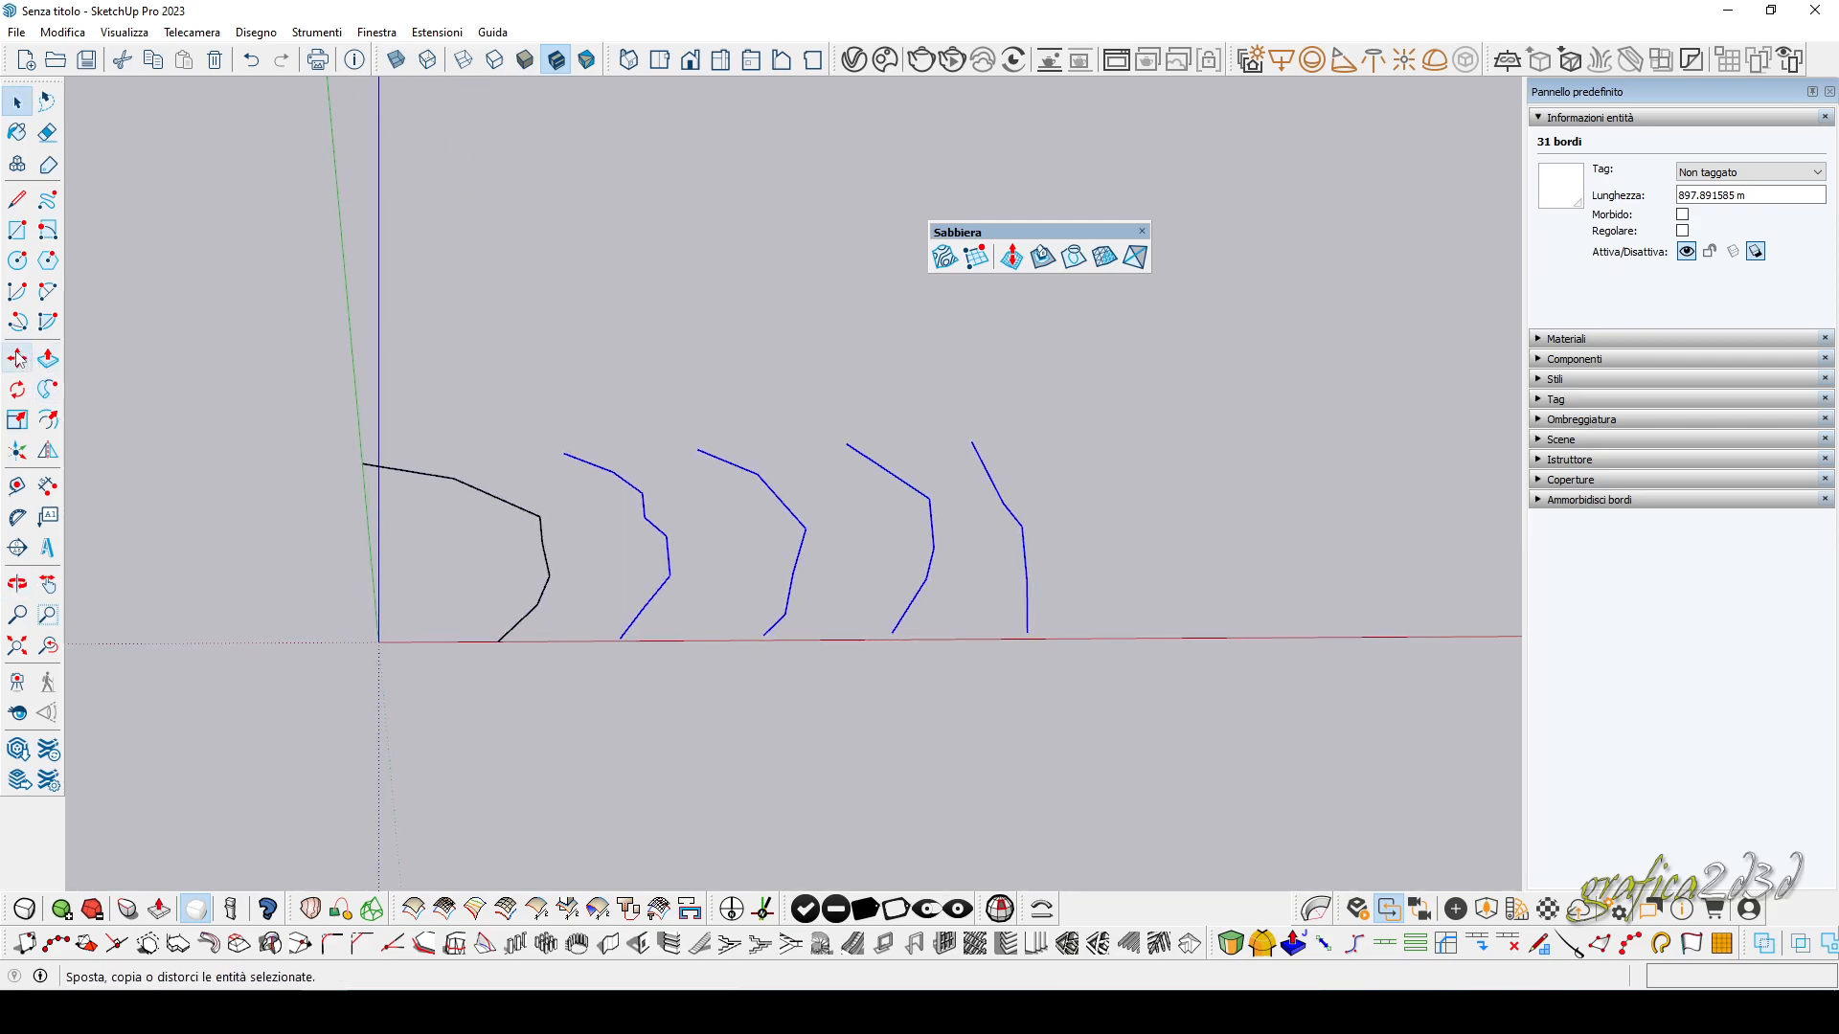
{"action": "left_click", "coordinate": [623, 640]}
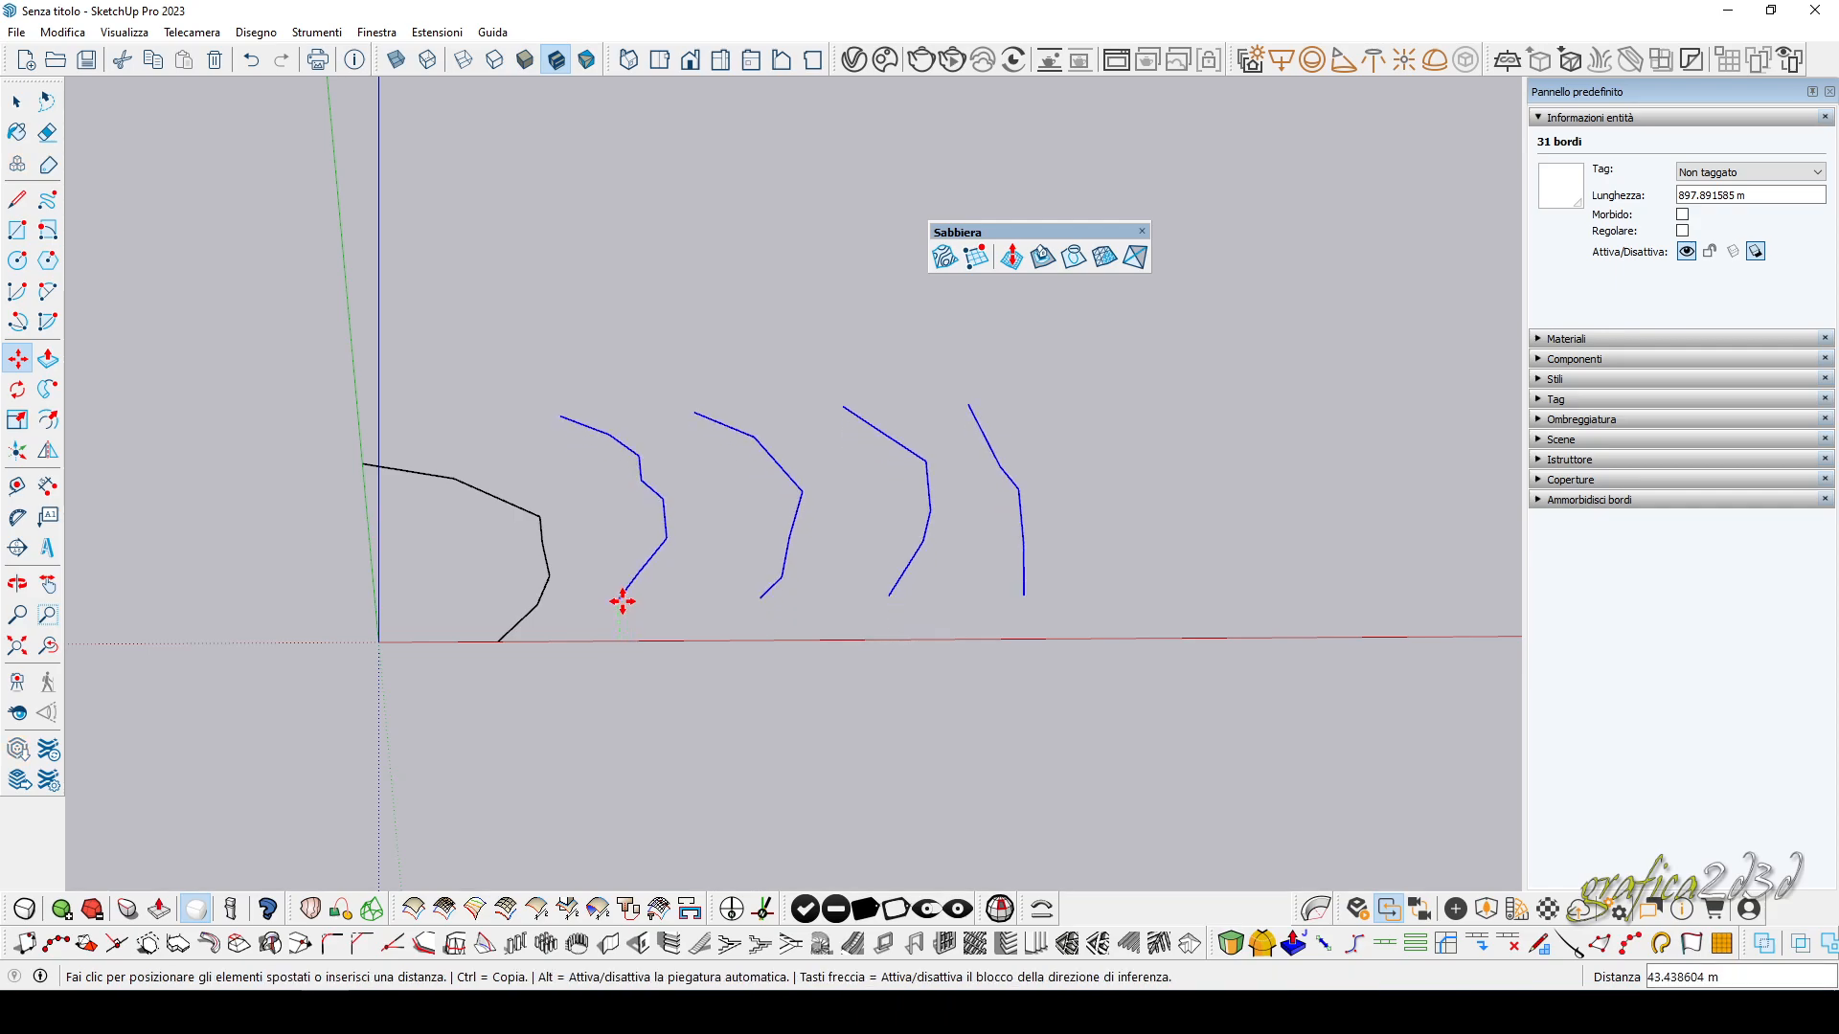
{"action": "middle_click_drag", "start_coordinate": [619, 575], "coordinate": [704, 410]}
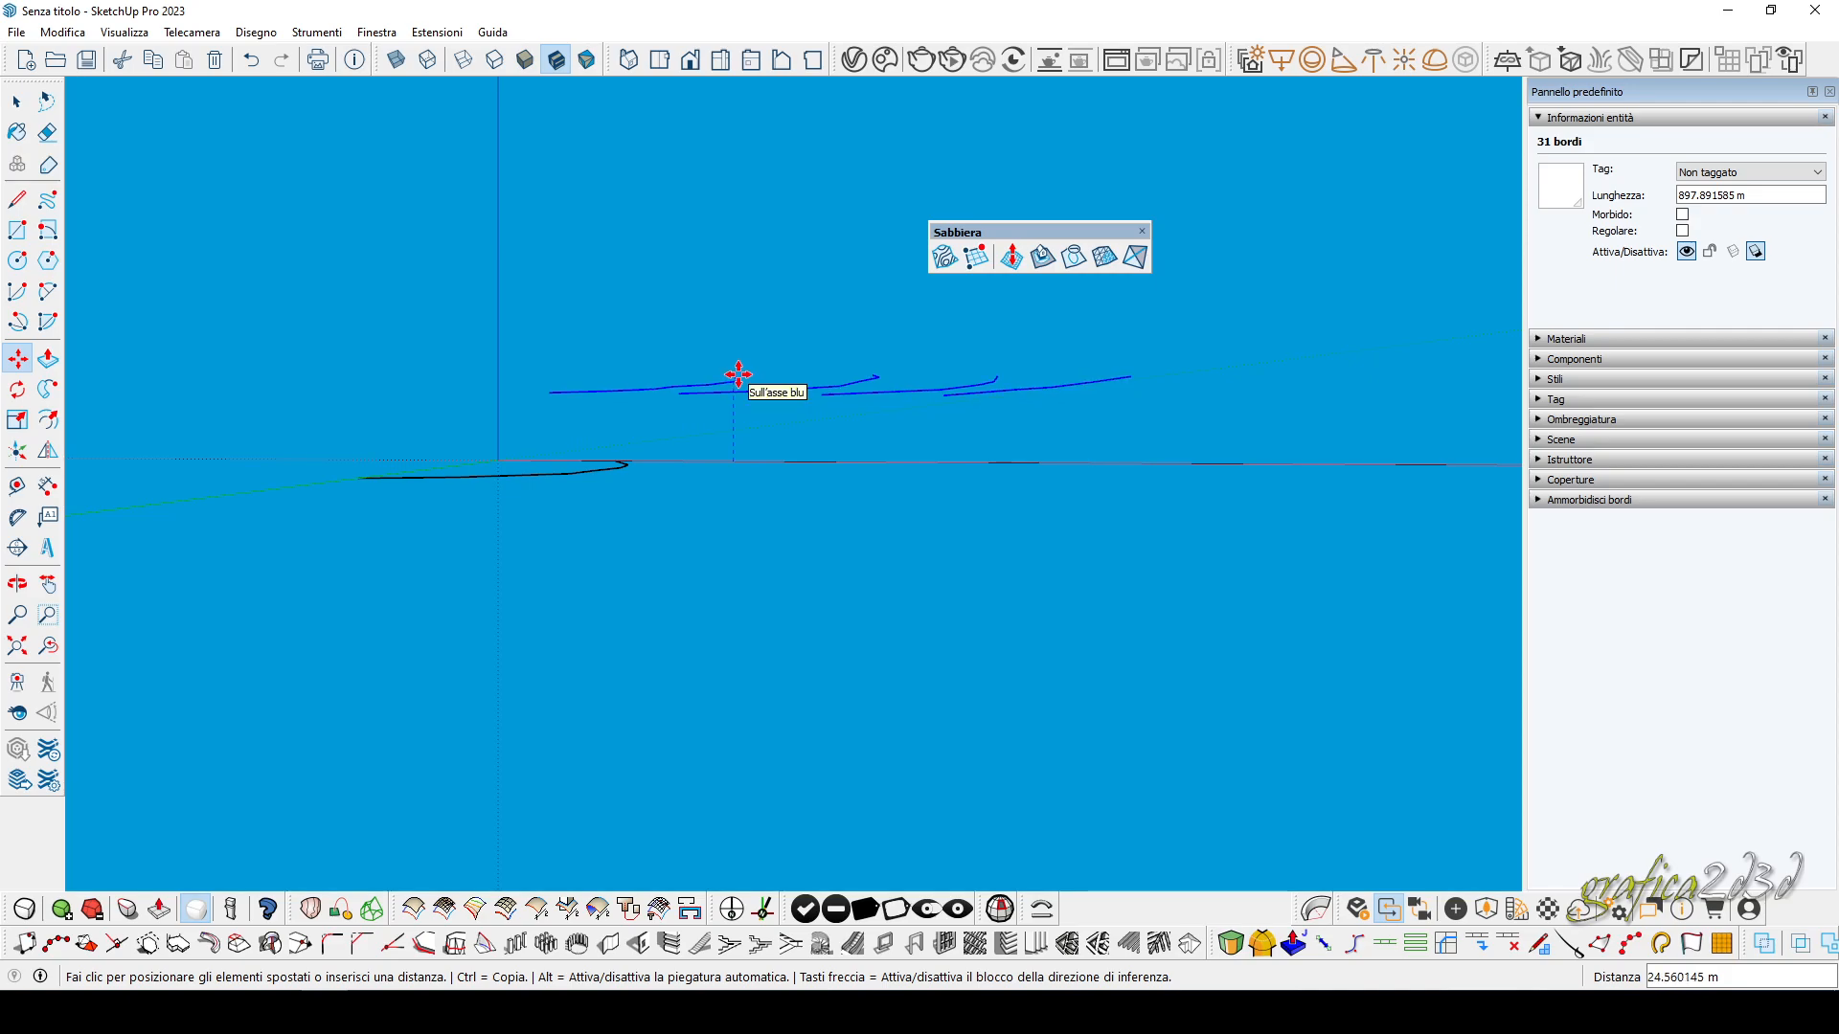
{"action": "type", "text": "5"}
{"action": "key", "text": "Return"}
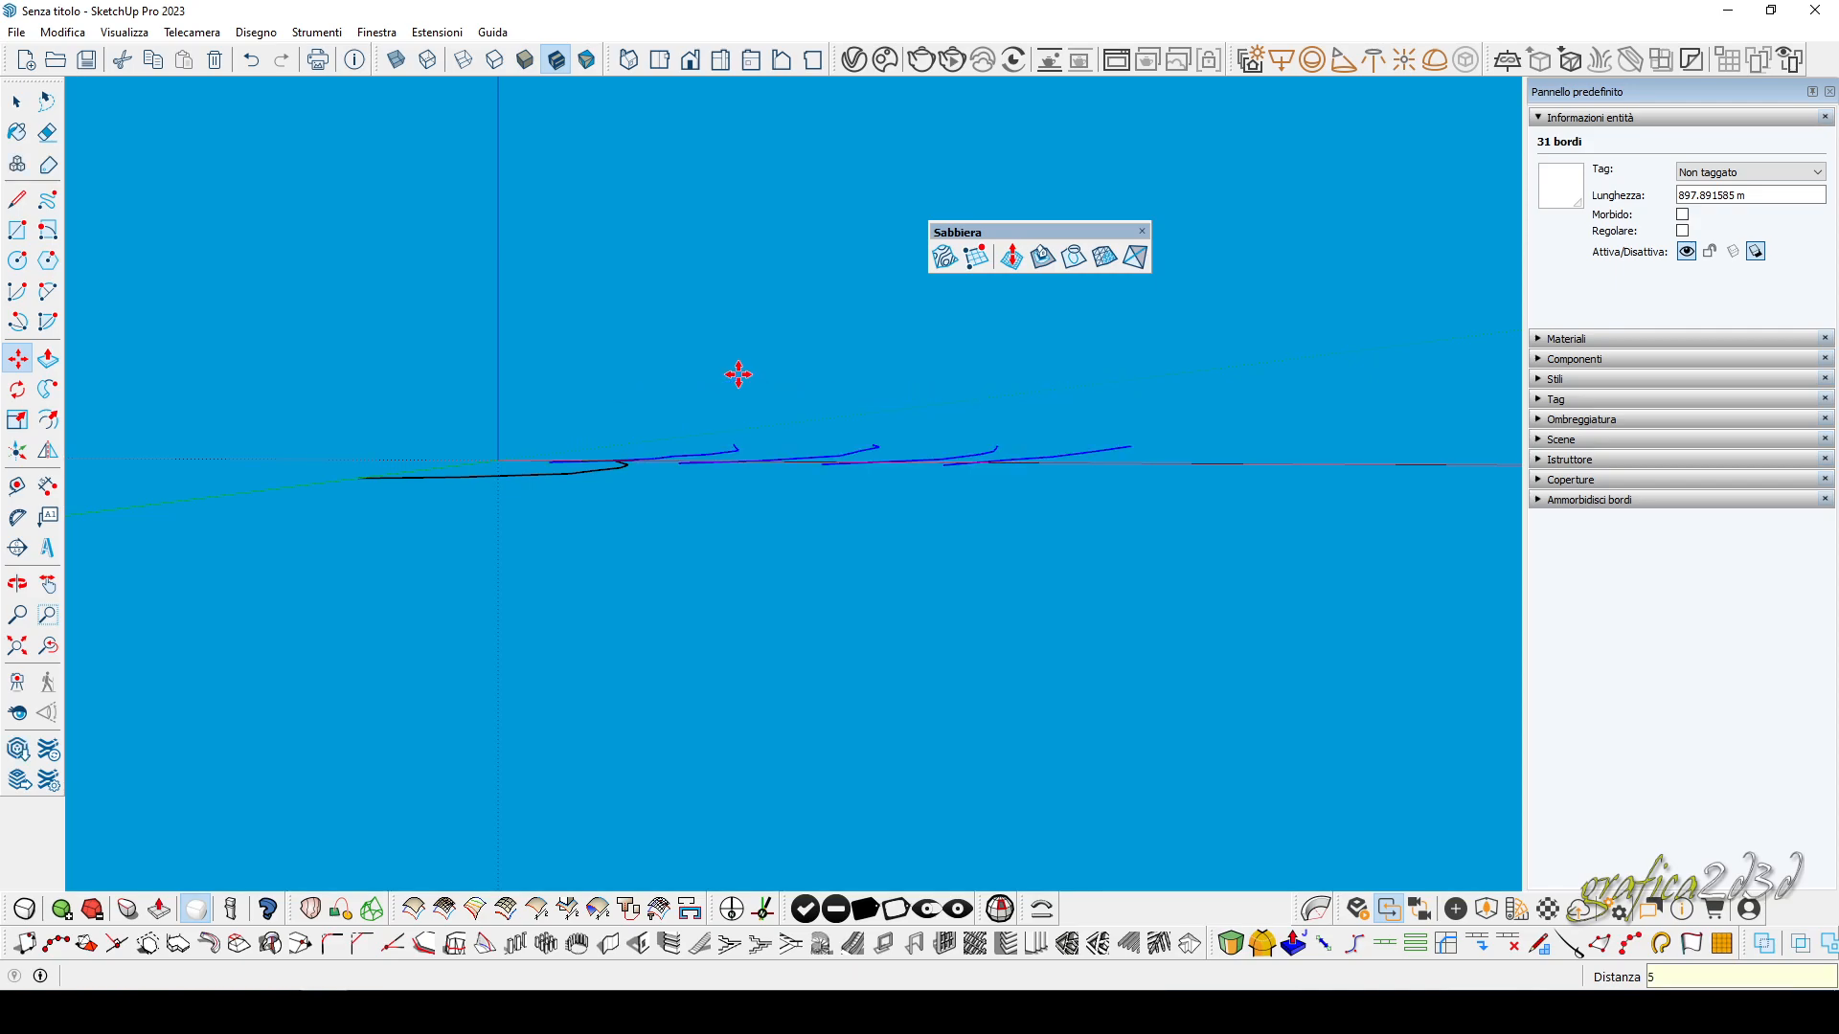
Raise the three contour lines farthest from the origin by another 5 m along the blue axis.
{"action": "middle_click_drag", "start_coordinate": [945, 452], "coordinate": [829, 513]}
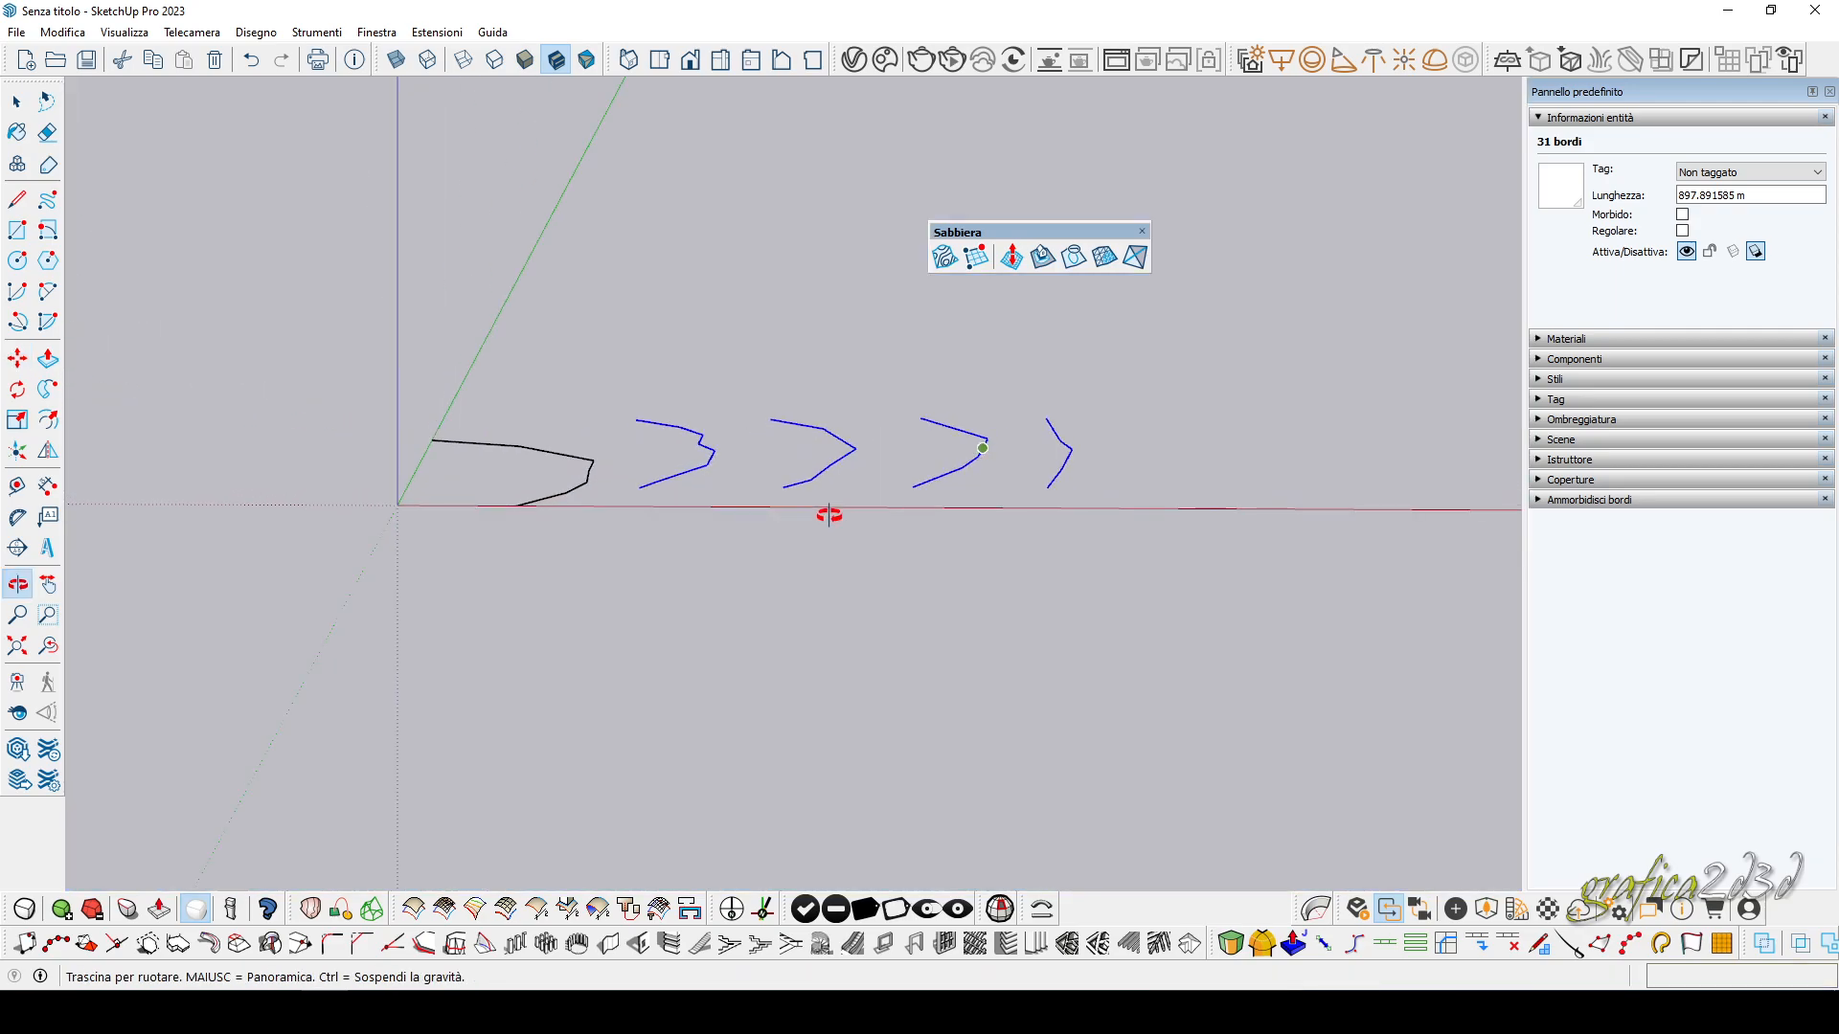
{"action": "left_click", "coordinate": [18, 102]}
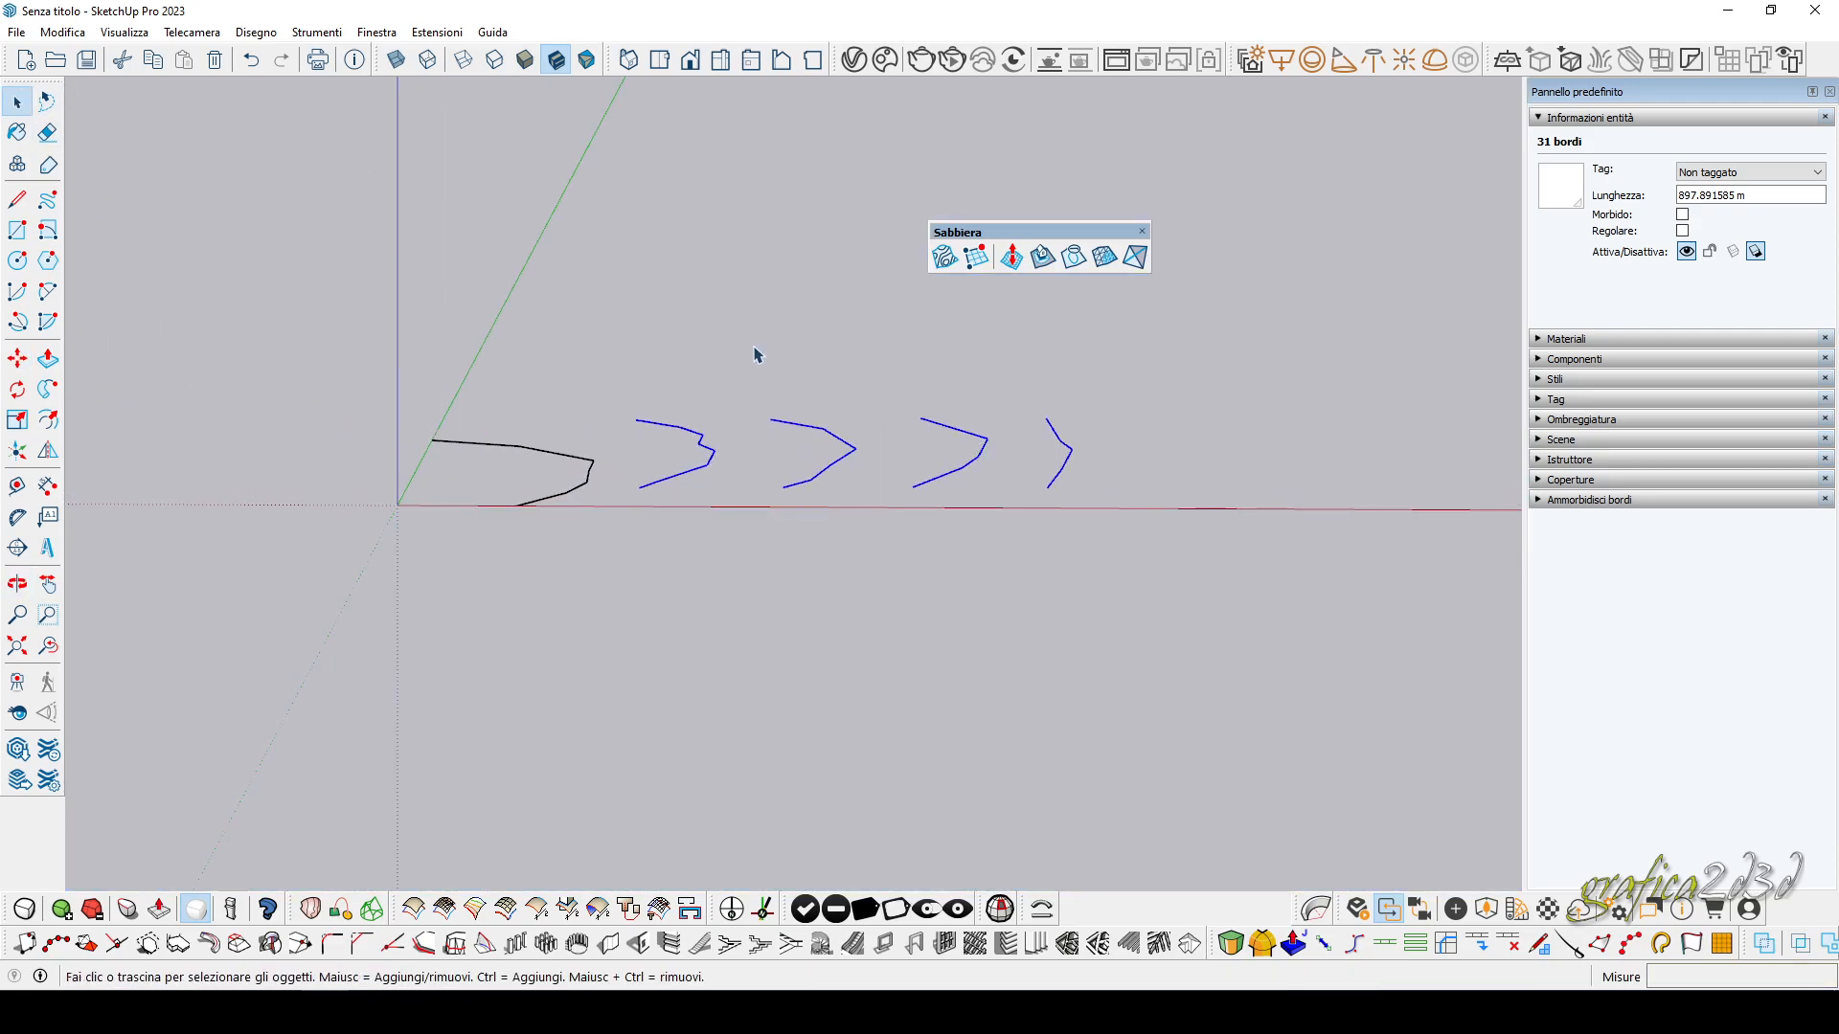
{"action": "left_click_drag", "start_coordinate": [751, 346], "coordinate": [1247, 610]}
{"action": "left_click", "coordinate": [17, 358]}
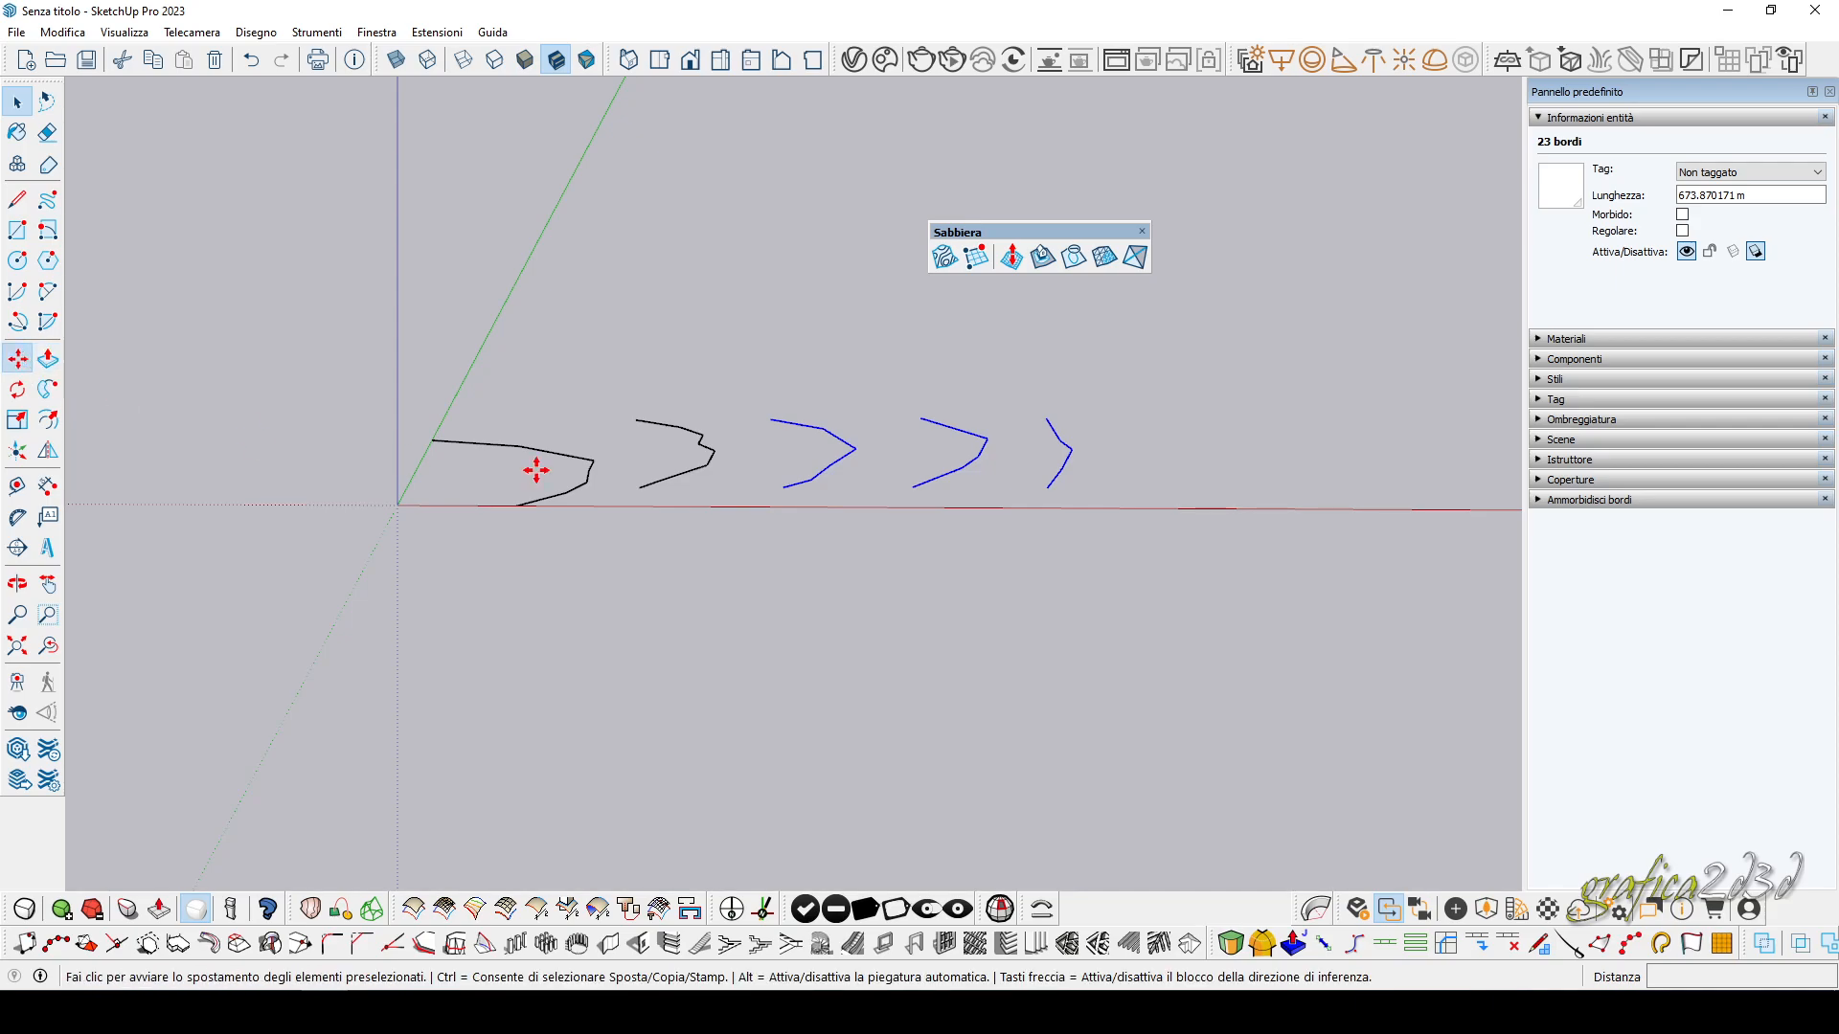
{"action": "left_click", "coordinate": [790, 486]}
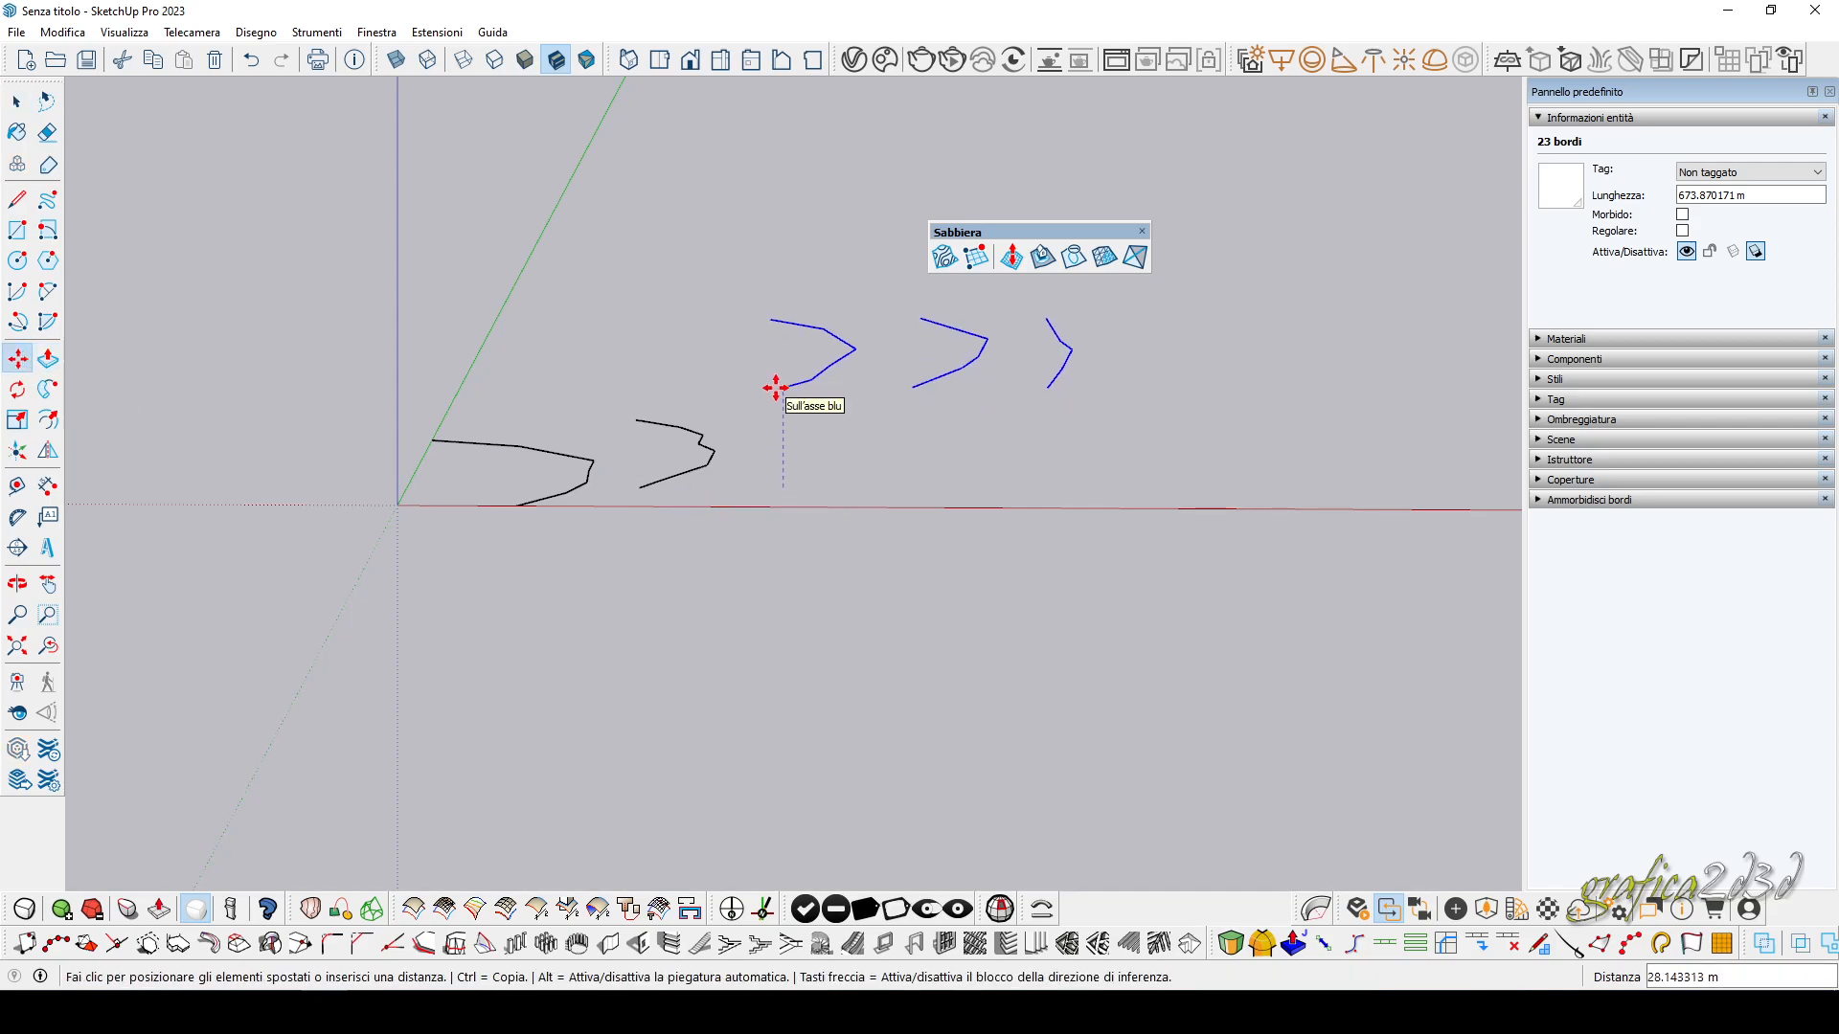
{"action": "type", "text": "5"}
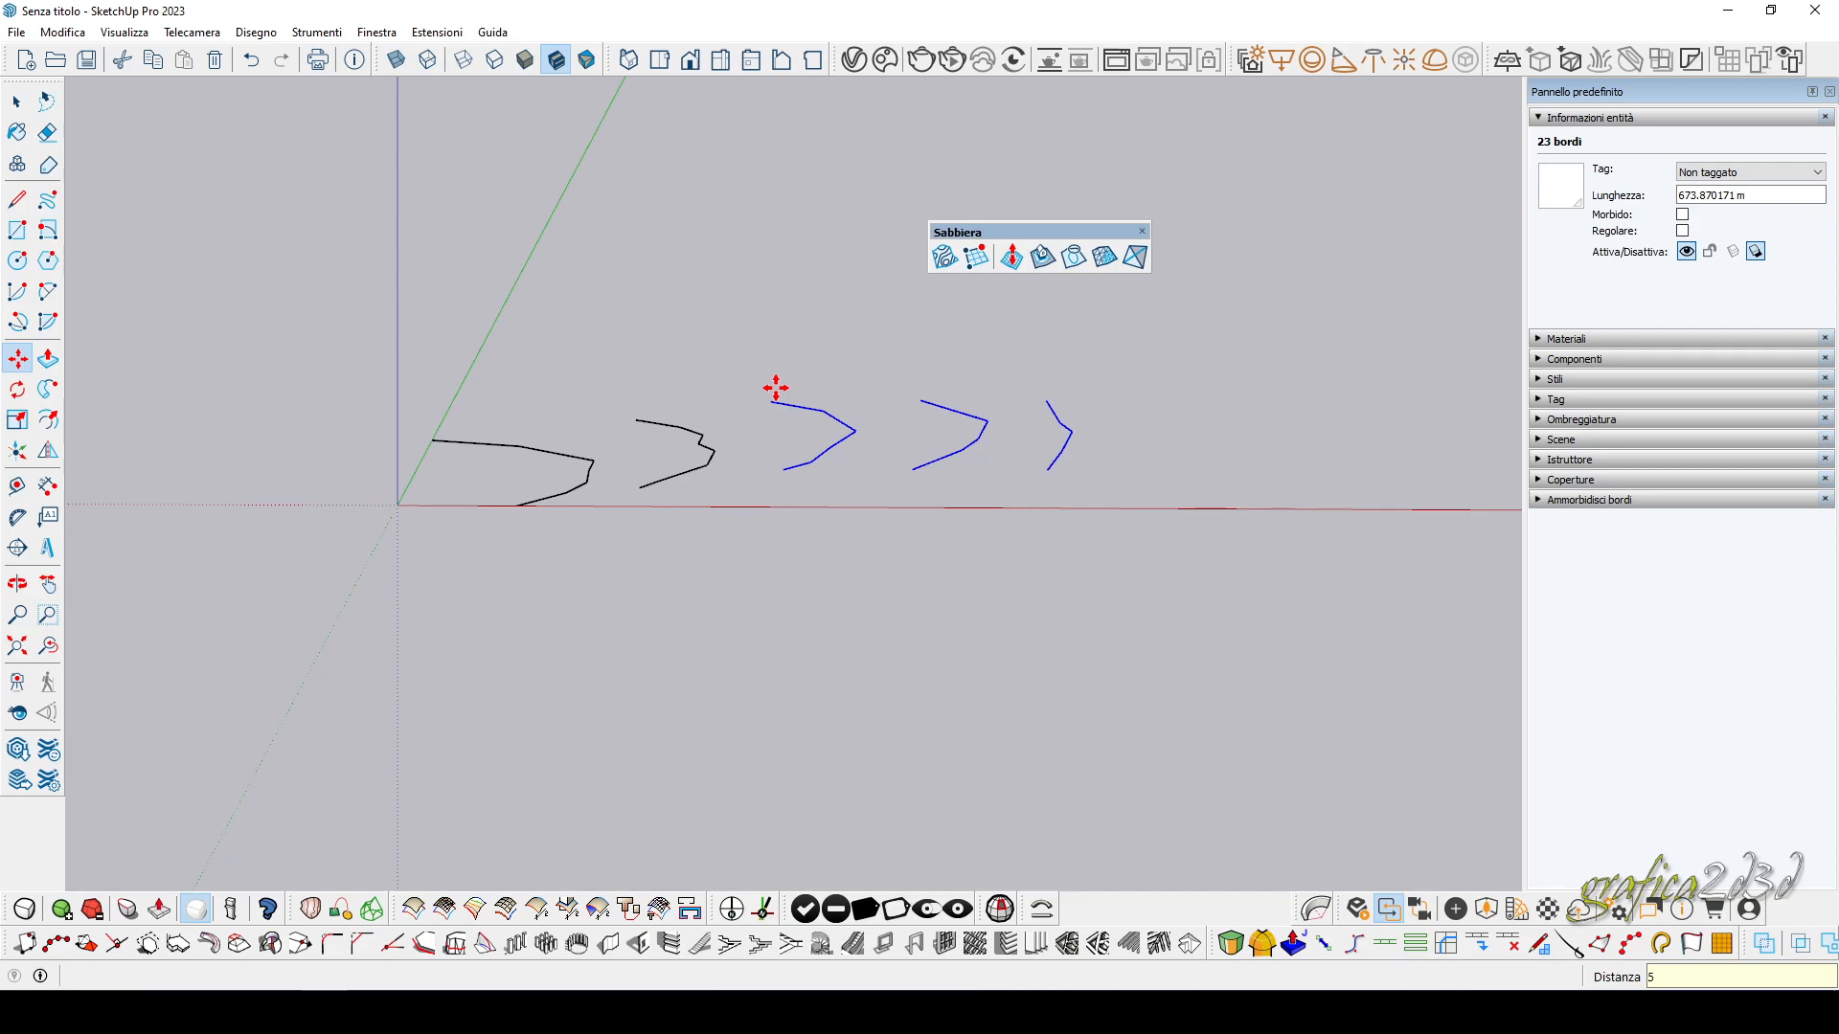
Raise the two contour lines farthest from the origin by another 5 m along the blue axis.
{"action": "left_click", "coordinate": [17, 101]}
{"action": "left_click_drag", "start_coordinate": [897, 342], "coordinate": [1076, 494]}
{"action": "left_click", "coordinate": [17, 358]}
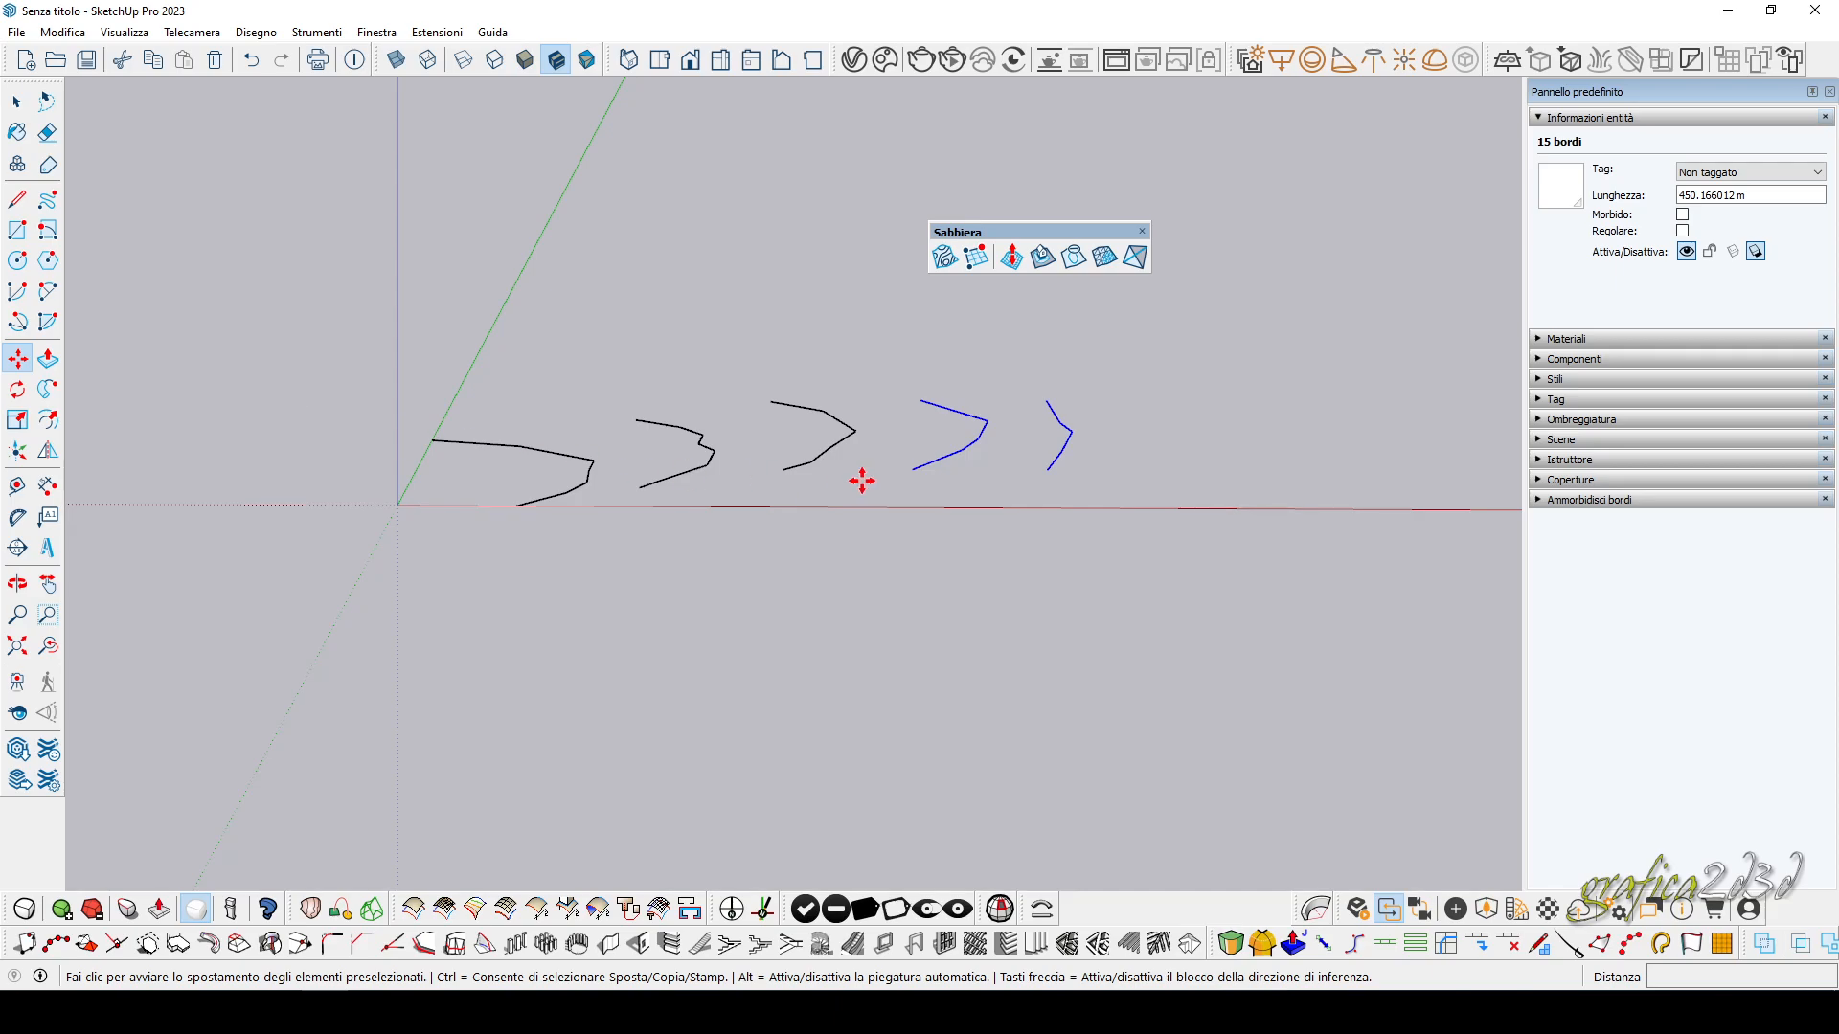
{"action": "left_click", "coordinate": [913, 469]}
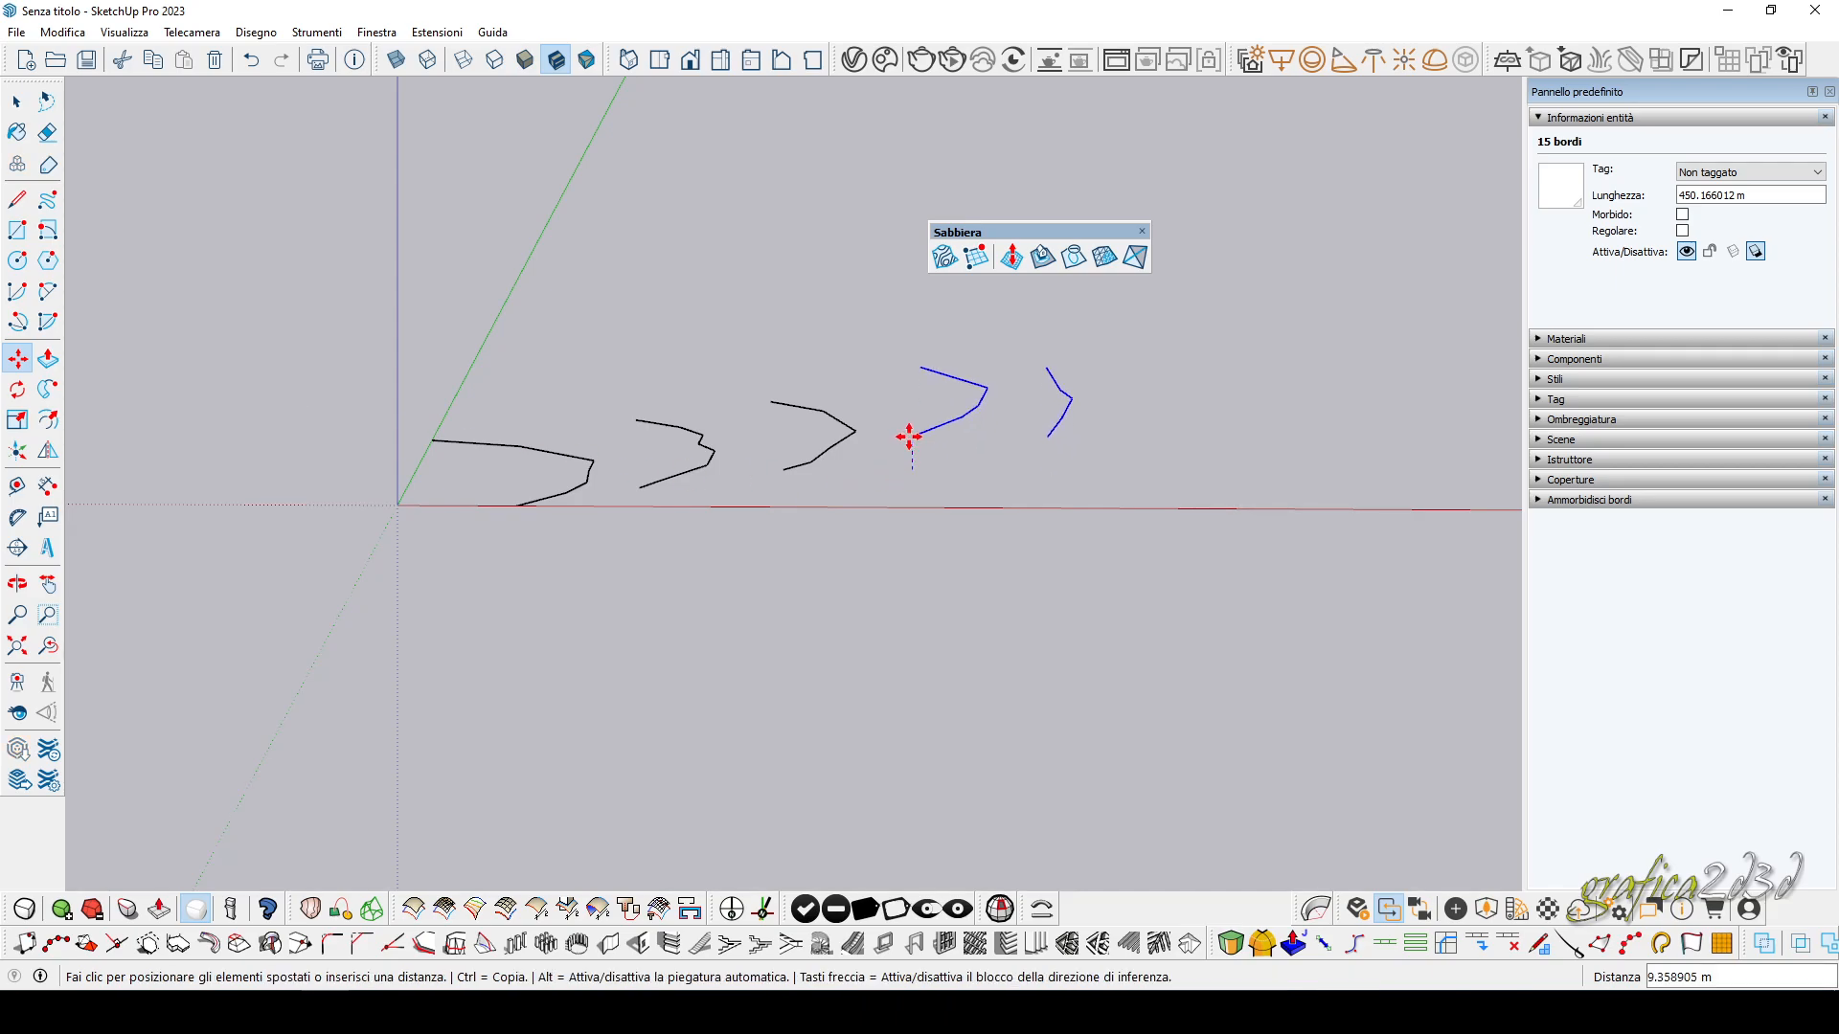
{"action": "type", "text": "5"}
{"action": "key", "text": "Return"}
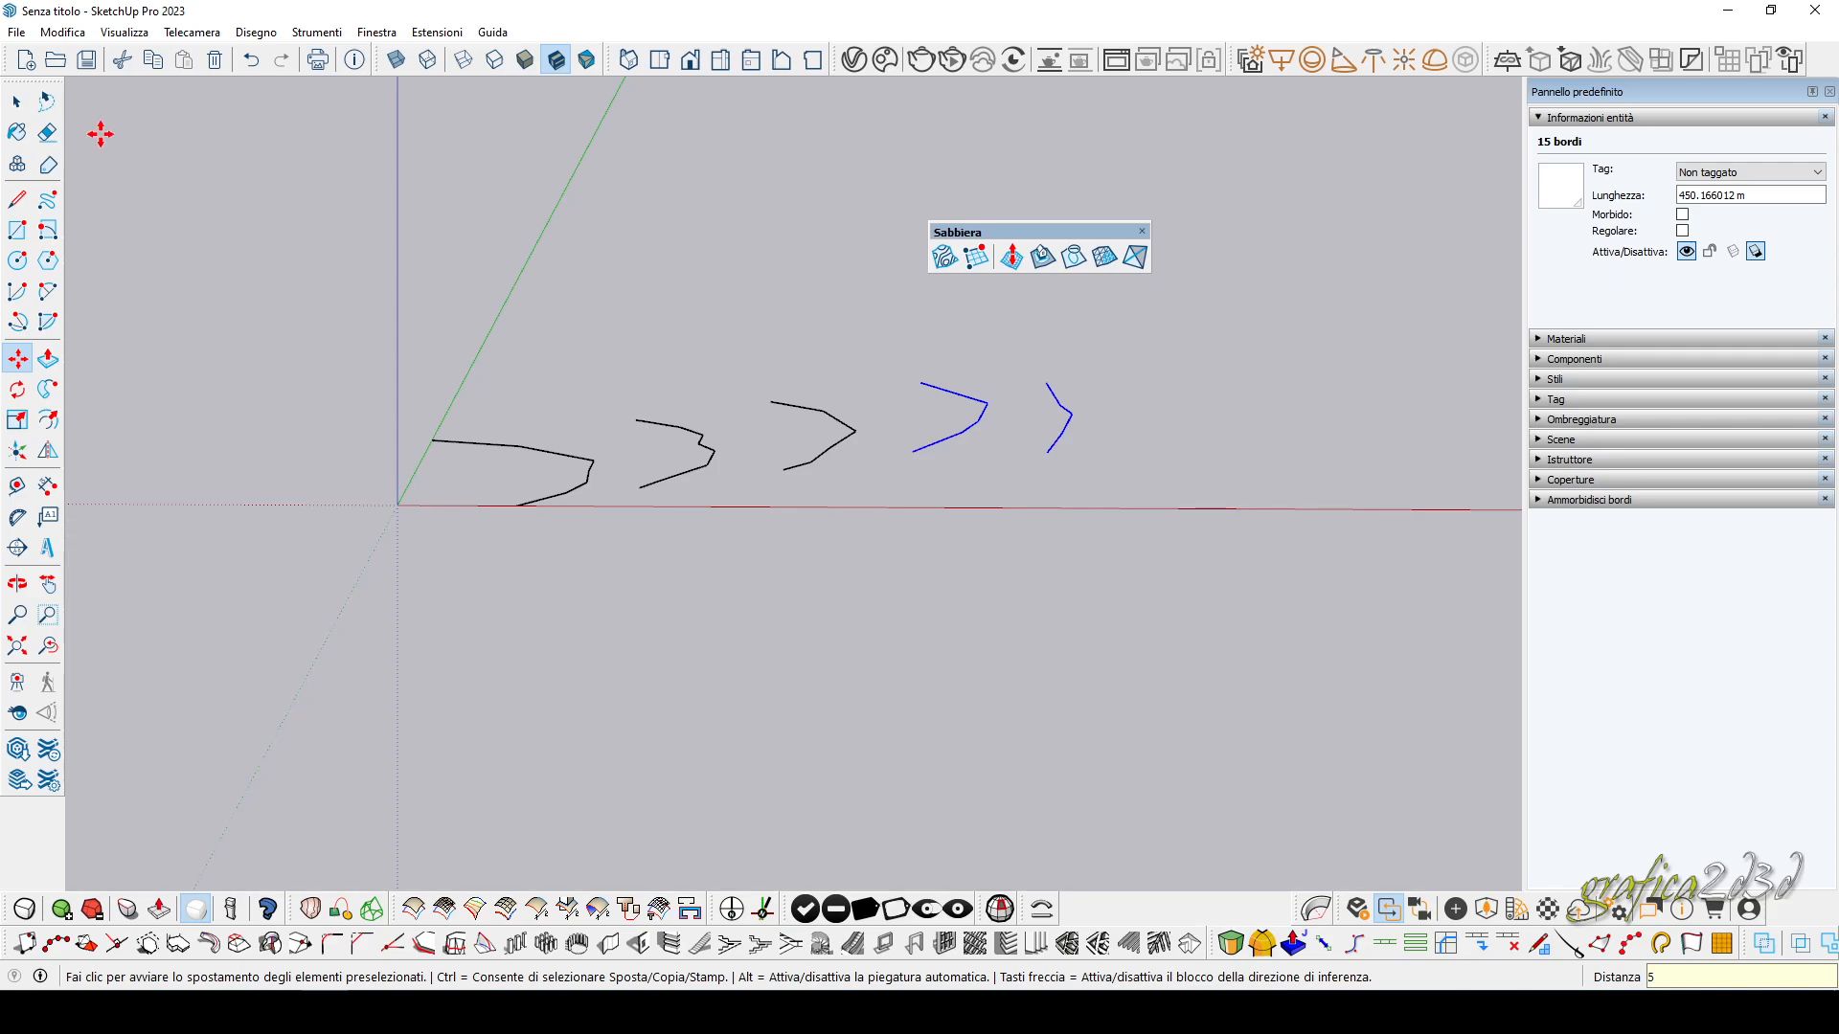
Raise only the outermost contour line by another 5 m along the blue axis.
{"action": "left_click", "coordinate": [17, 100]}
{"action": "left_click_drag", "start_coordinate": [1000, 339], "coordinate": [1185, 557]}
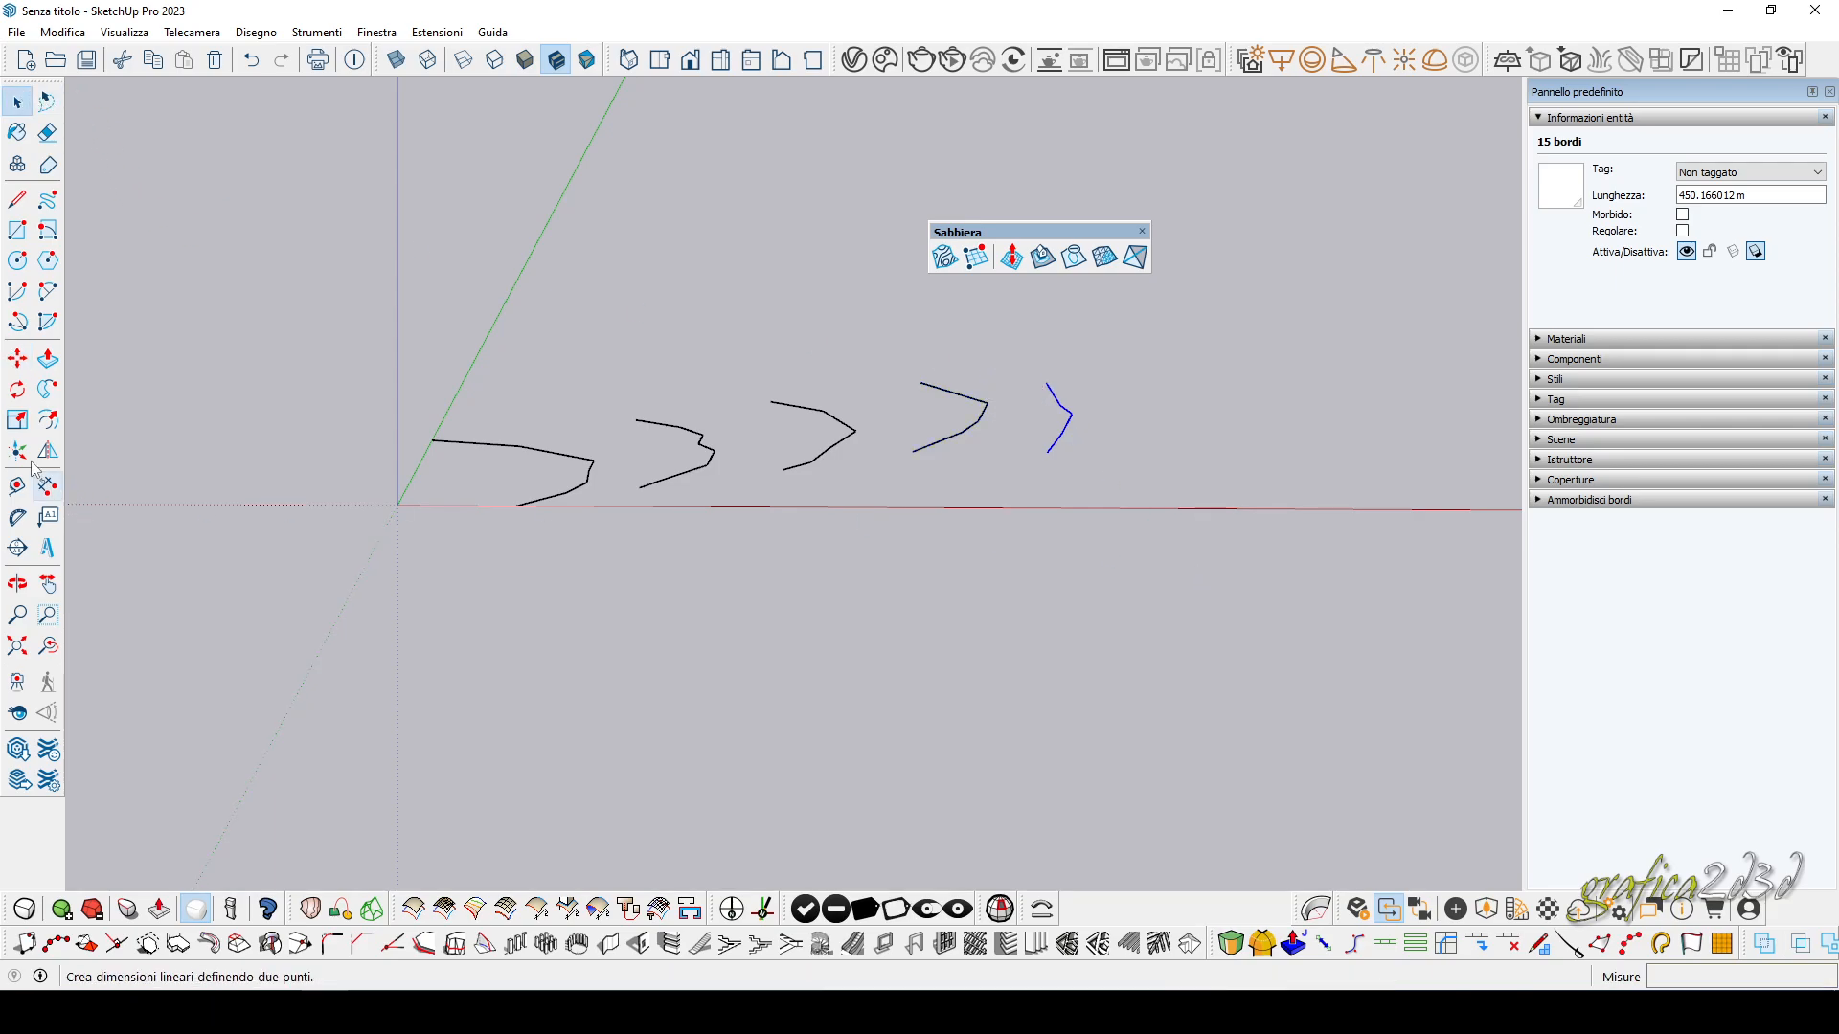
{"action": "left_click", "coordinate": [17, 358]}
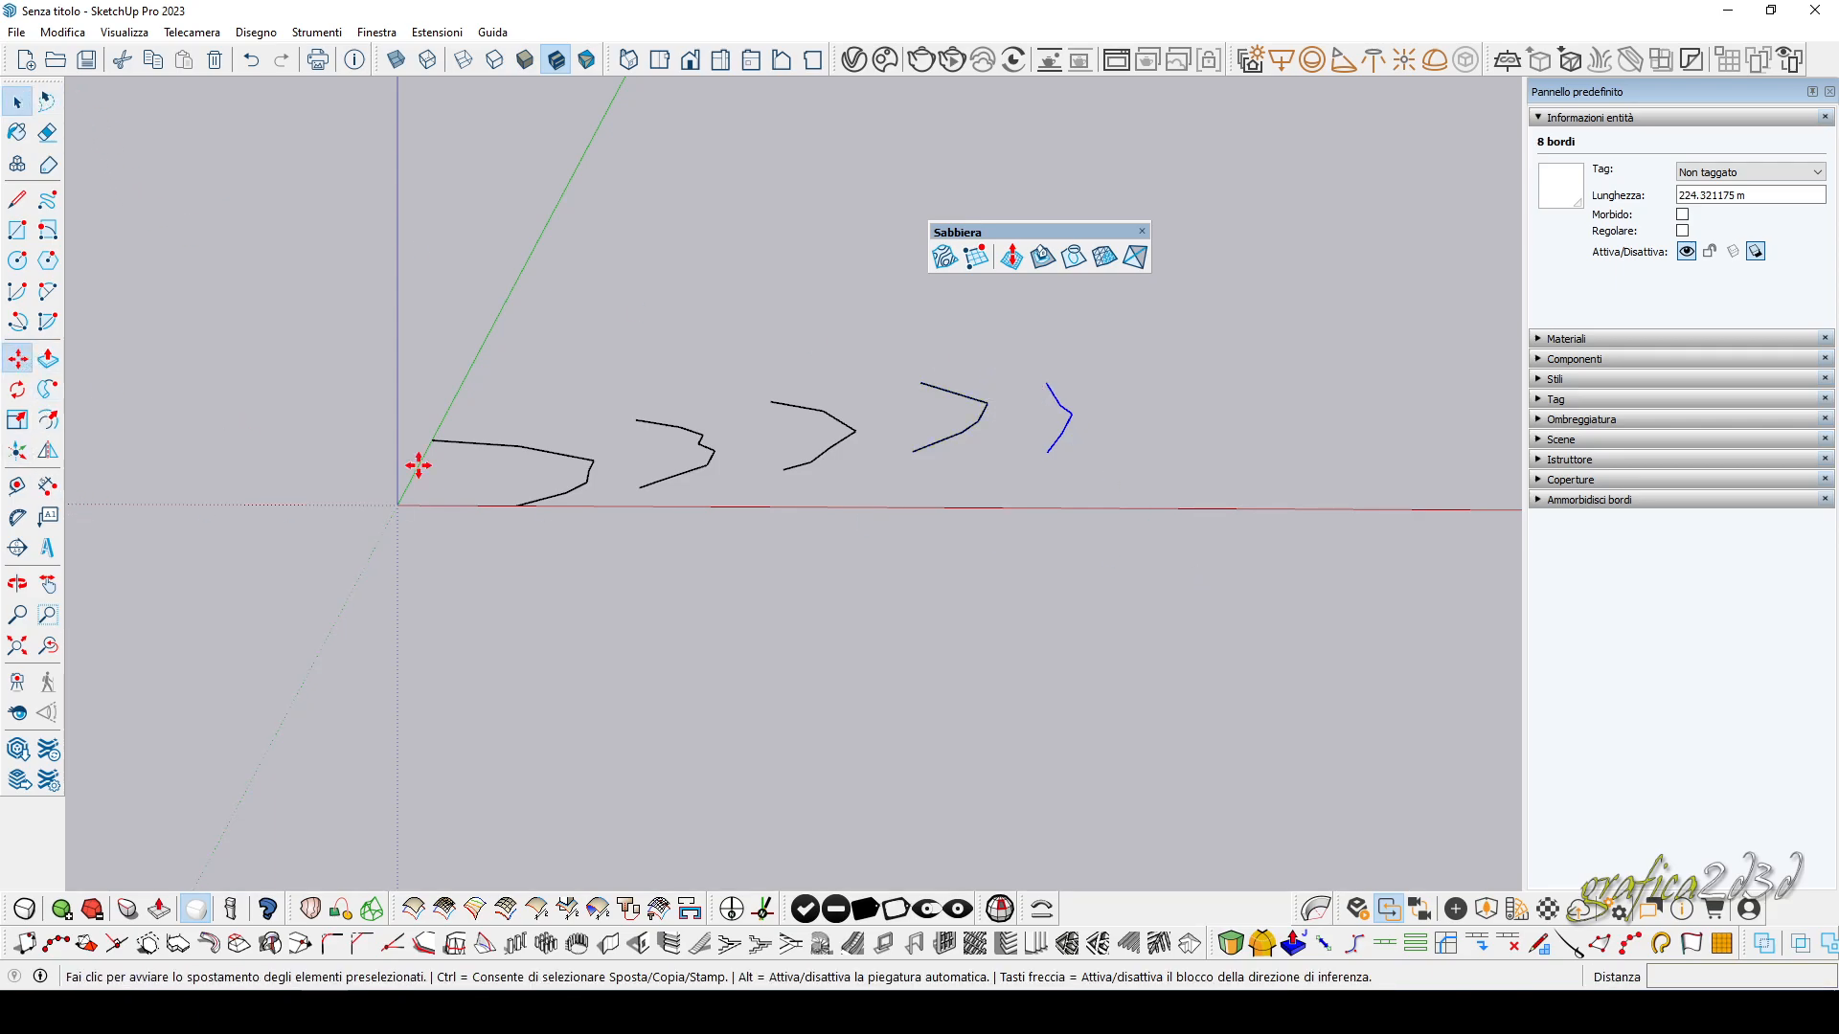
{"action": "left_click", "coordinate": [1042, 454]}
{"action": "type", "text": "5"}
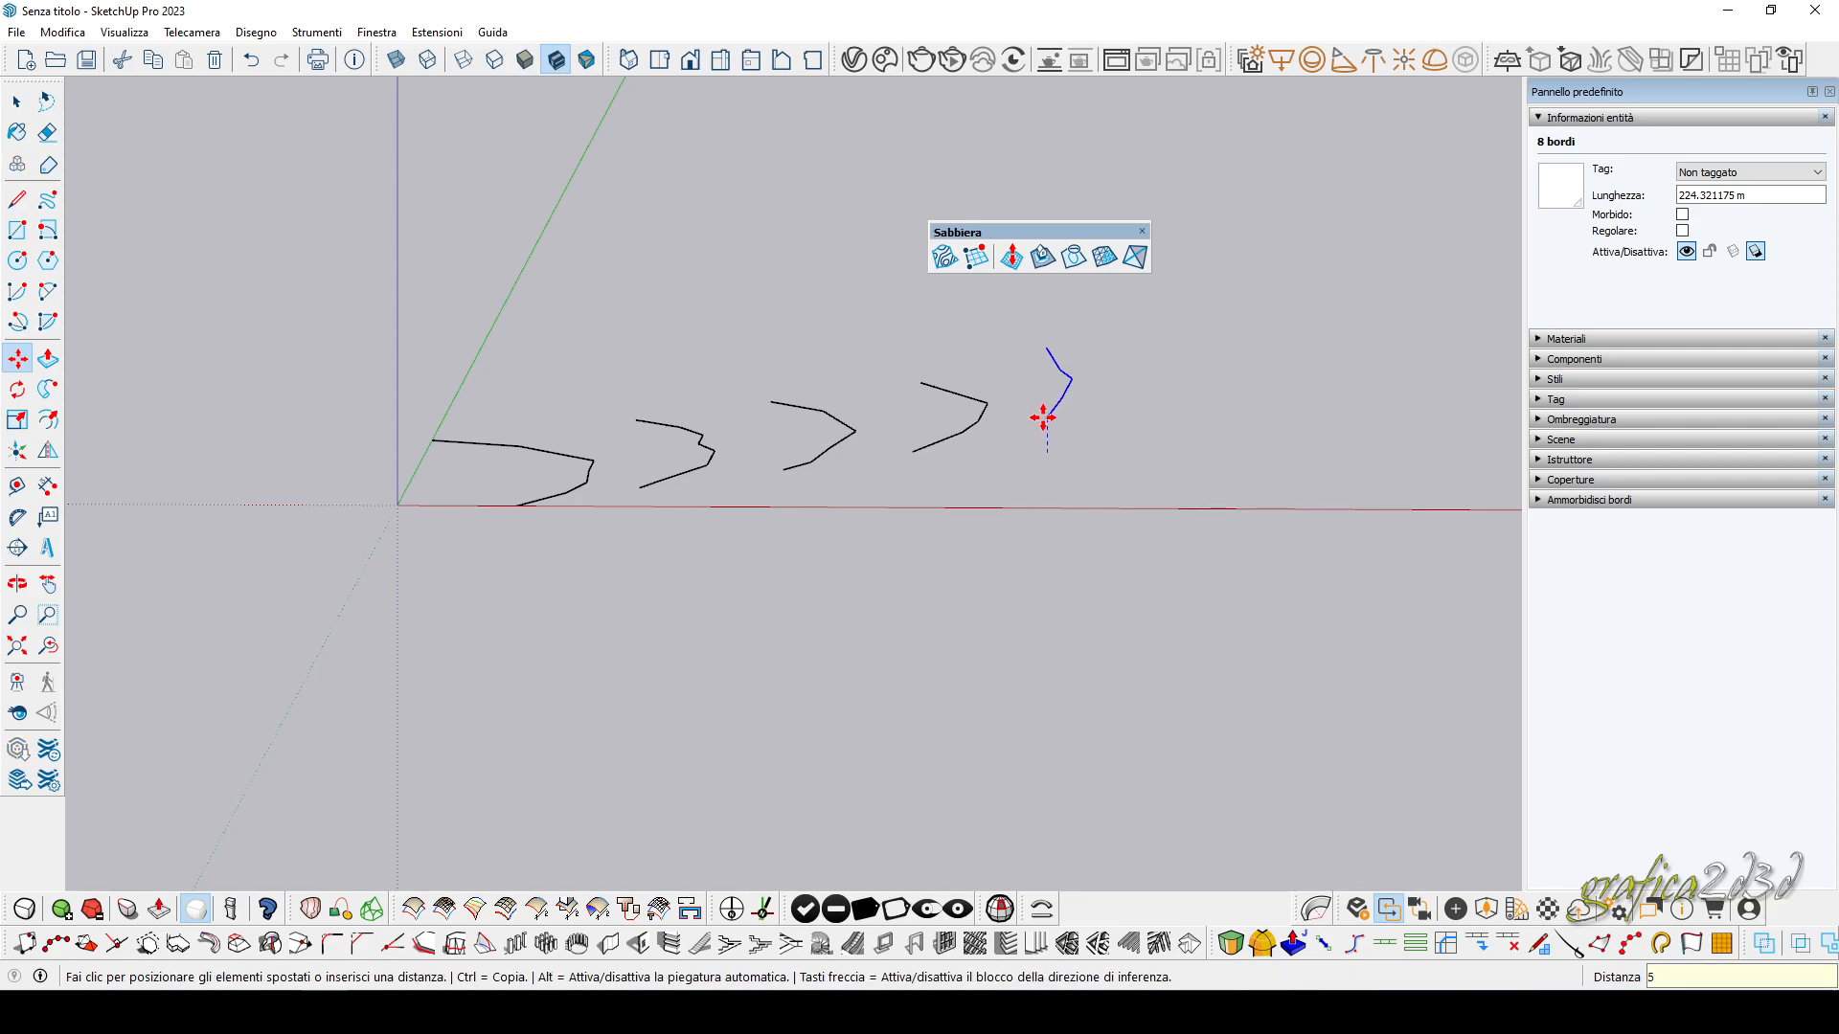
{"action": "key", "text": "Return"}
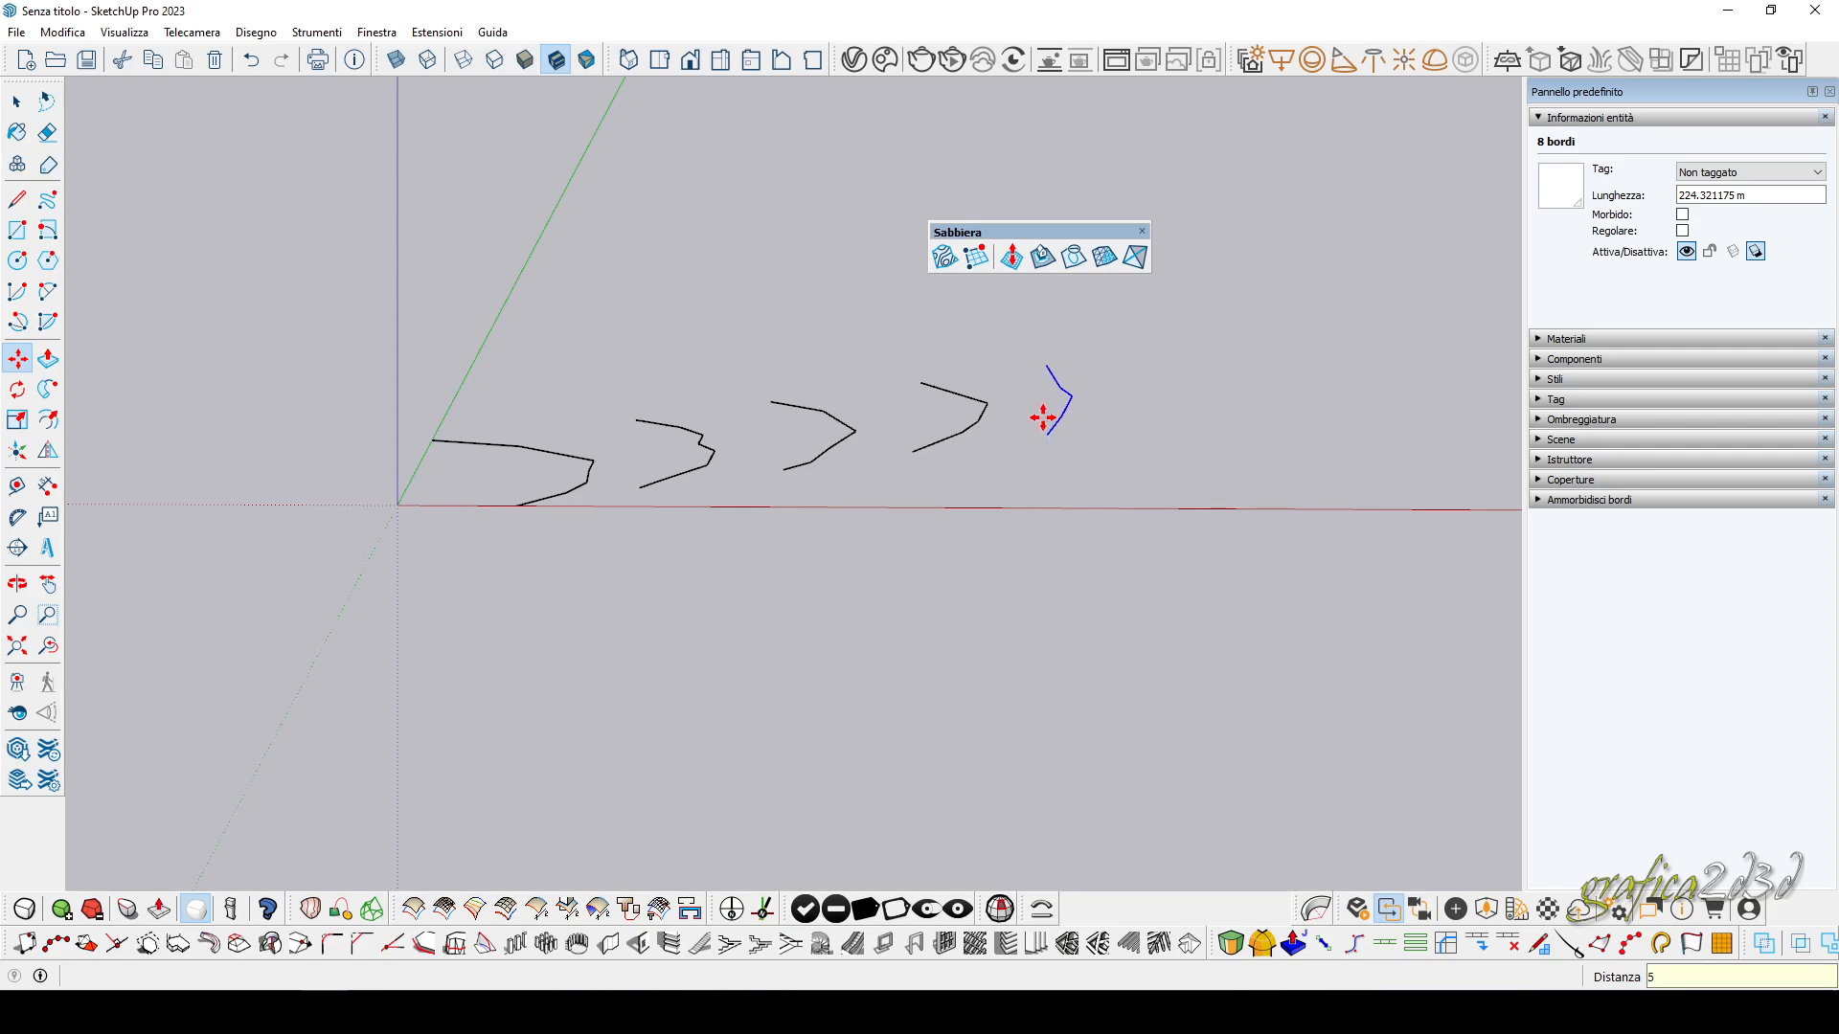
Generate a terrain surface from all five contour lines with the Sandbox From Contours tool.
{"action": "key", "text": "space"}
{"action": "left_click_drag", "start_coordinate": [217, 271], "coordinate": [1290, 617]}
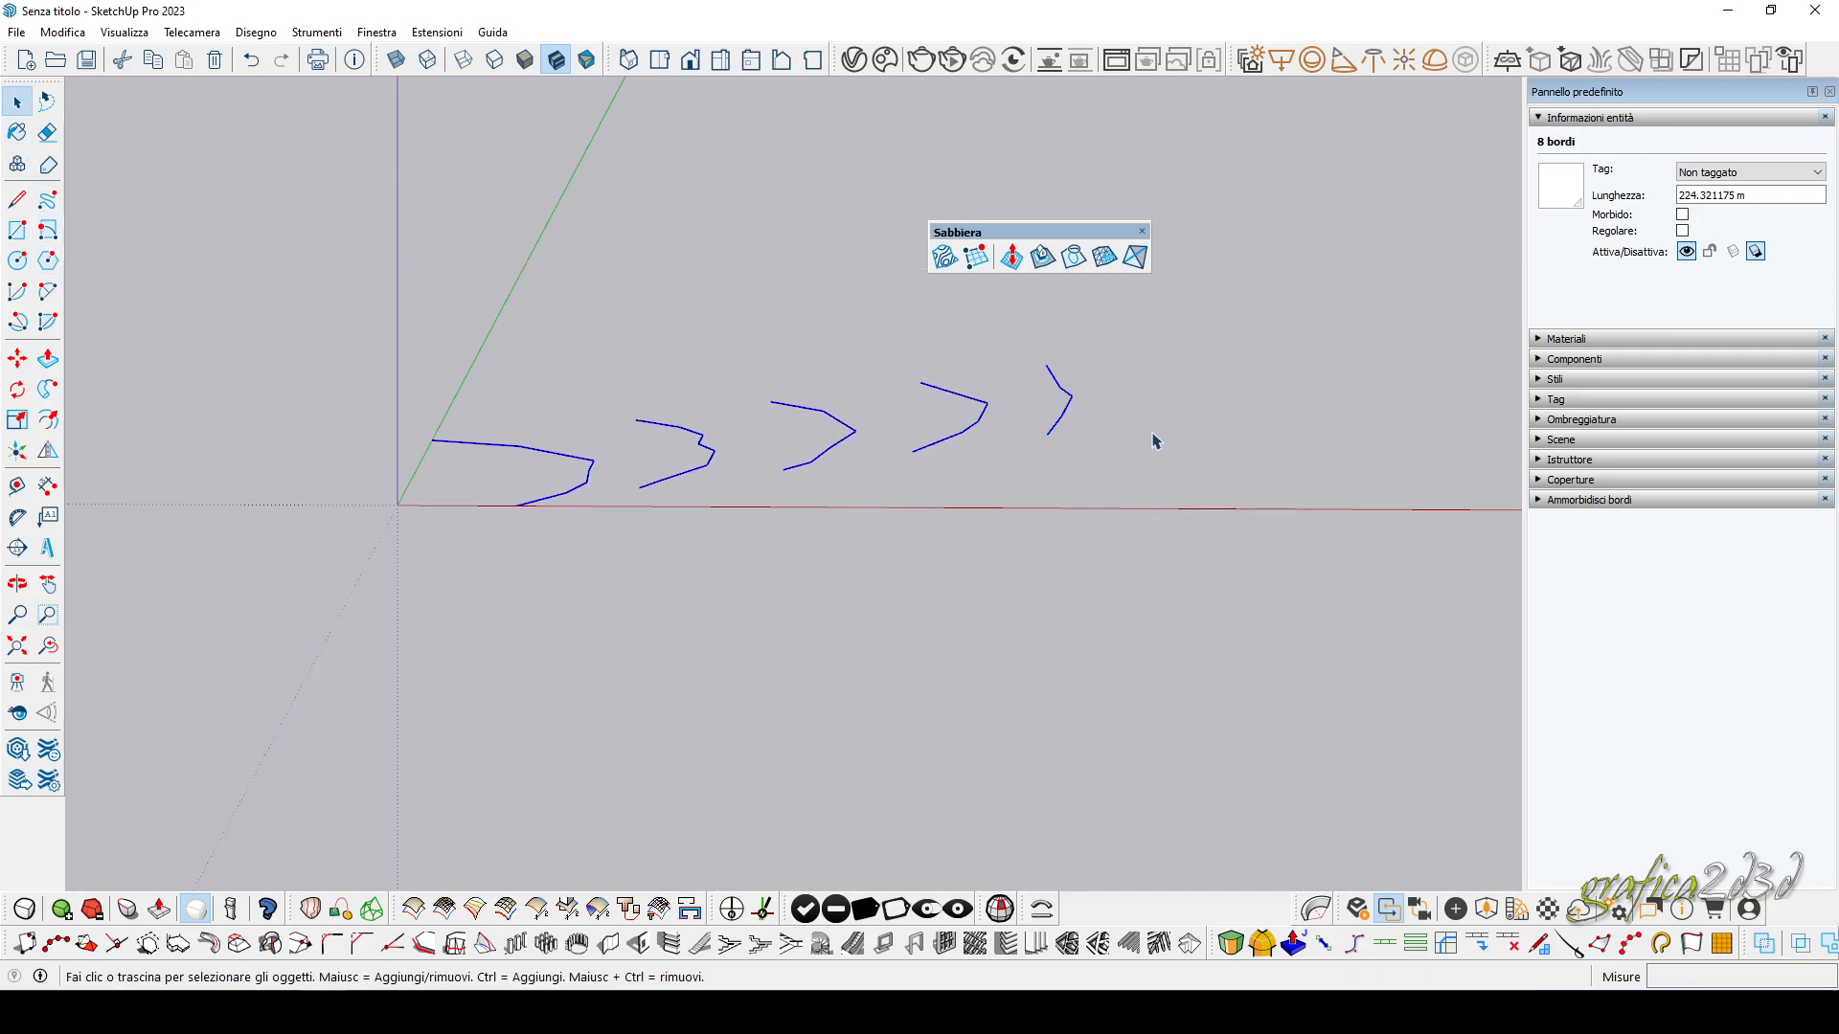
{"action": "left_click", "coordinate": [947, 259]}
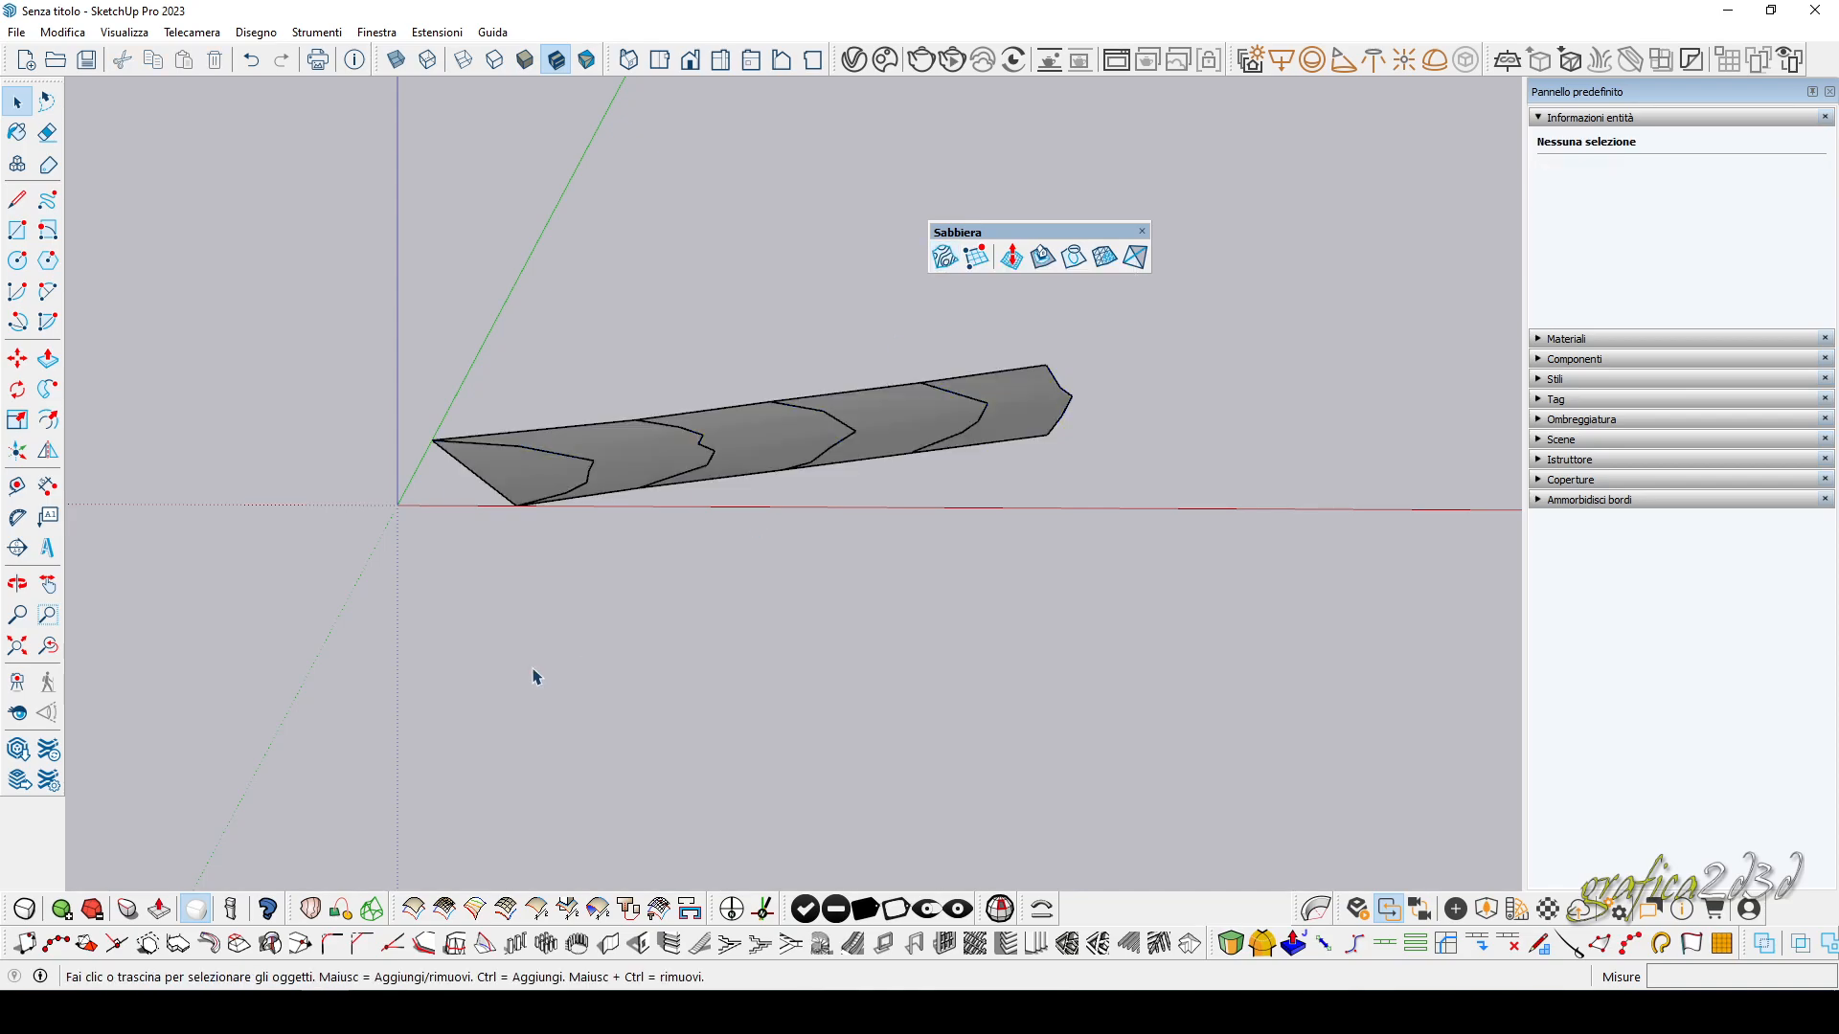
Examine the generated terrain surface and its contour edges from several angles and at close range.
{"action": "middle_click_drag", "start_coordinate": [536, 677], "coordinate": [957, 592]}
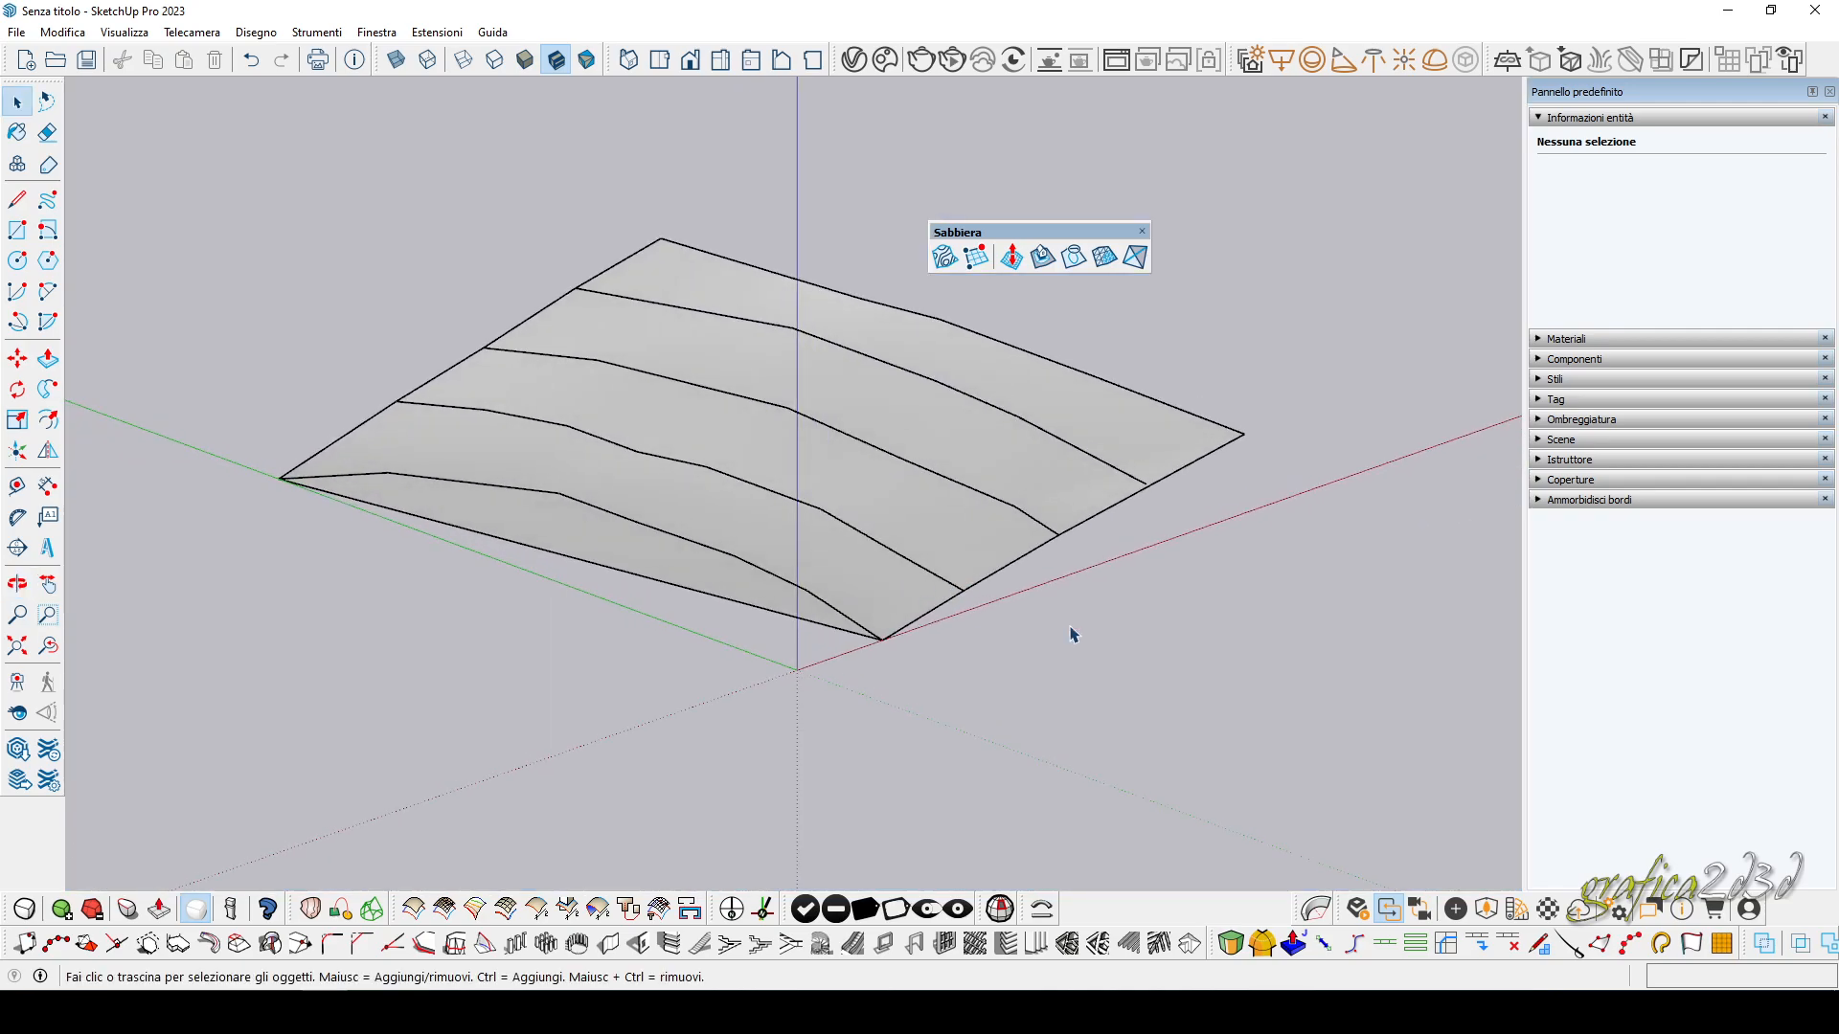
{"action": "middle_click_drag", "start_coordinate": [1118, 551], "coordinate": [1043, 533]}
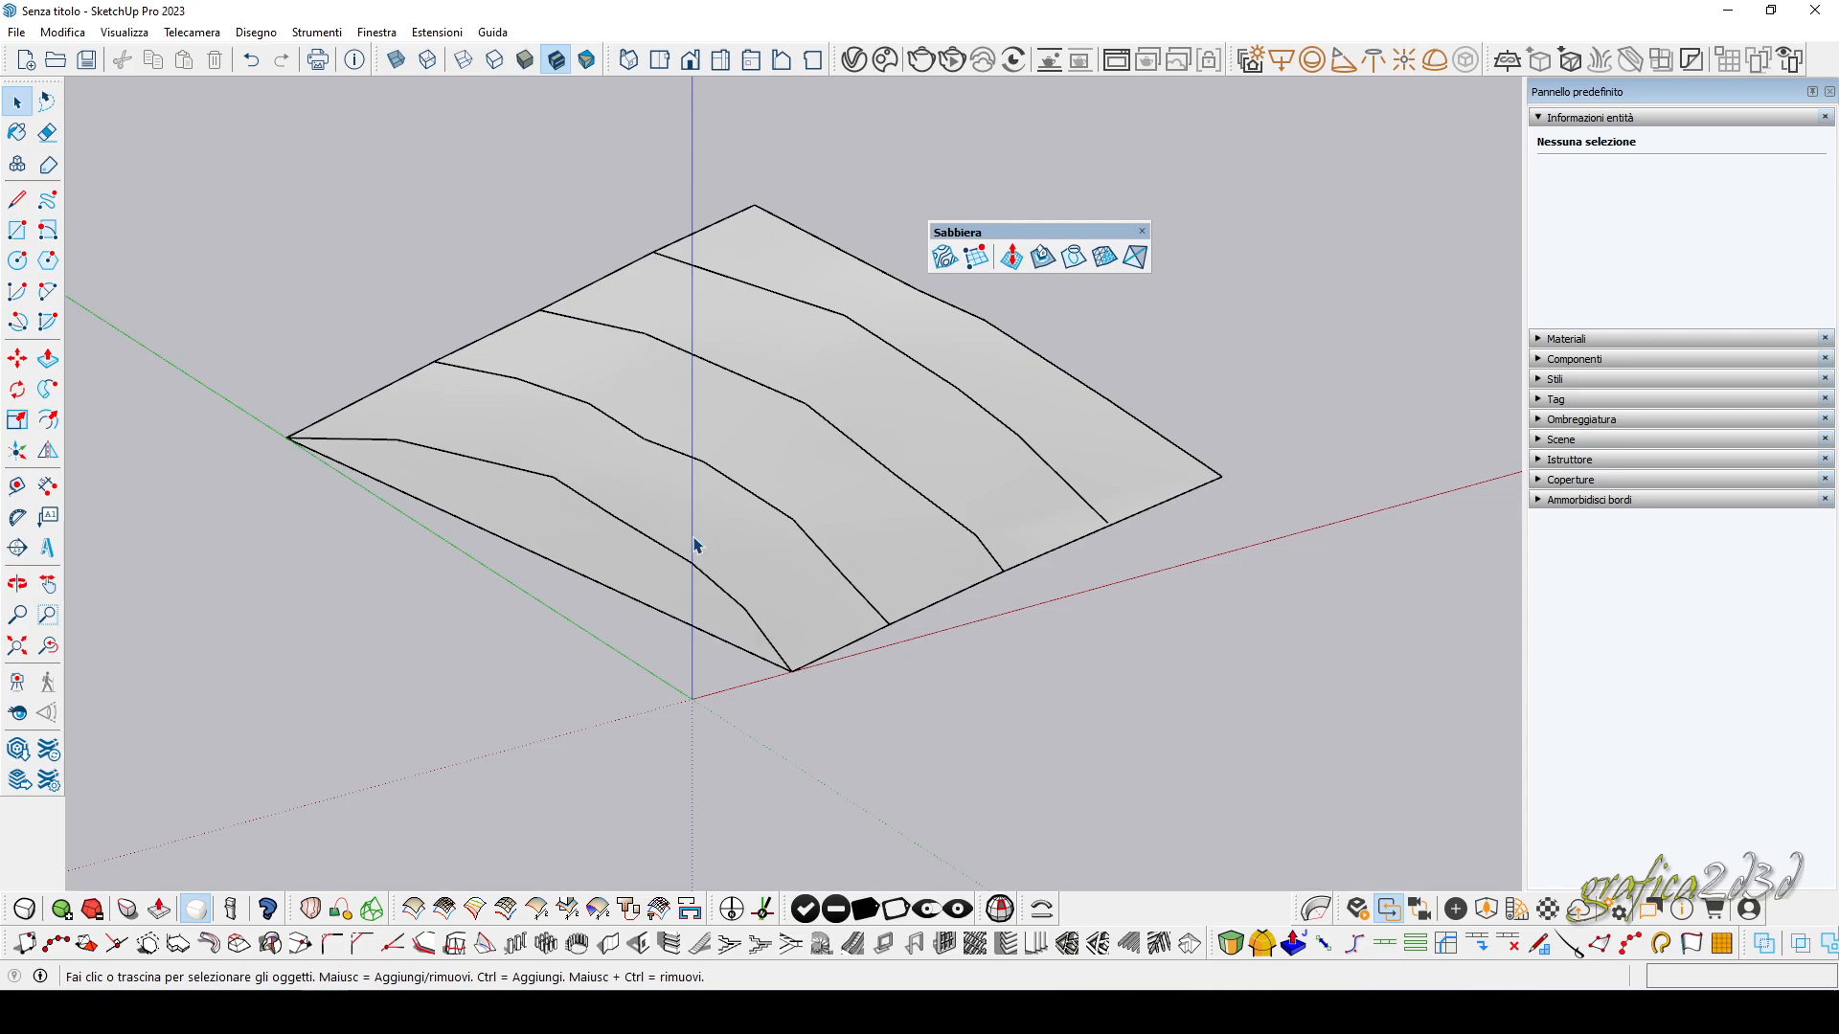
{"action": "middle_click_drag", "start_coordinate": [694, 538], "coordinate": [899, 463]}
{"action": "scroll", "coordinate": [767, 367], "scroll_direction": "up", "scroll_amount": 7}
{"action": "middle_click_drag", "start_coordinate": [767, 372], "coordinate": [722, 382]}
{"action": "scroll", "coordinate": [767, 421], "scroll_direction": "down", "scroll_amount": 5}
{"action": "middle_click_drag", "start_coordinate": [784, 439], "coordinate": [645, 377]}
{"action": "scroll", "coordinate": [652, 369], "scroll_direction": "up", "scroll_amount": 5}
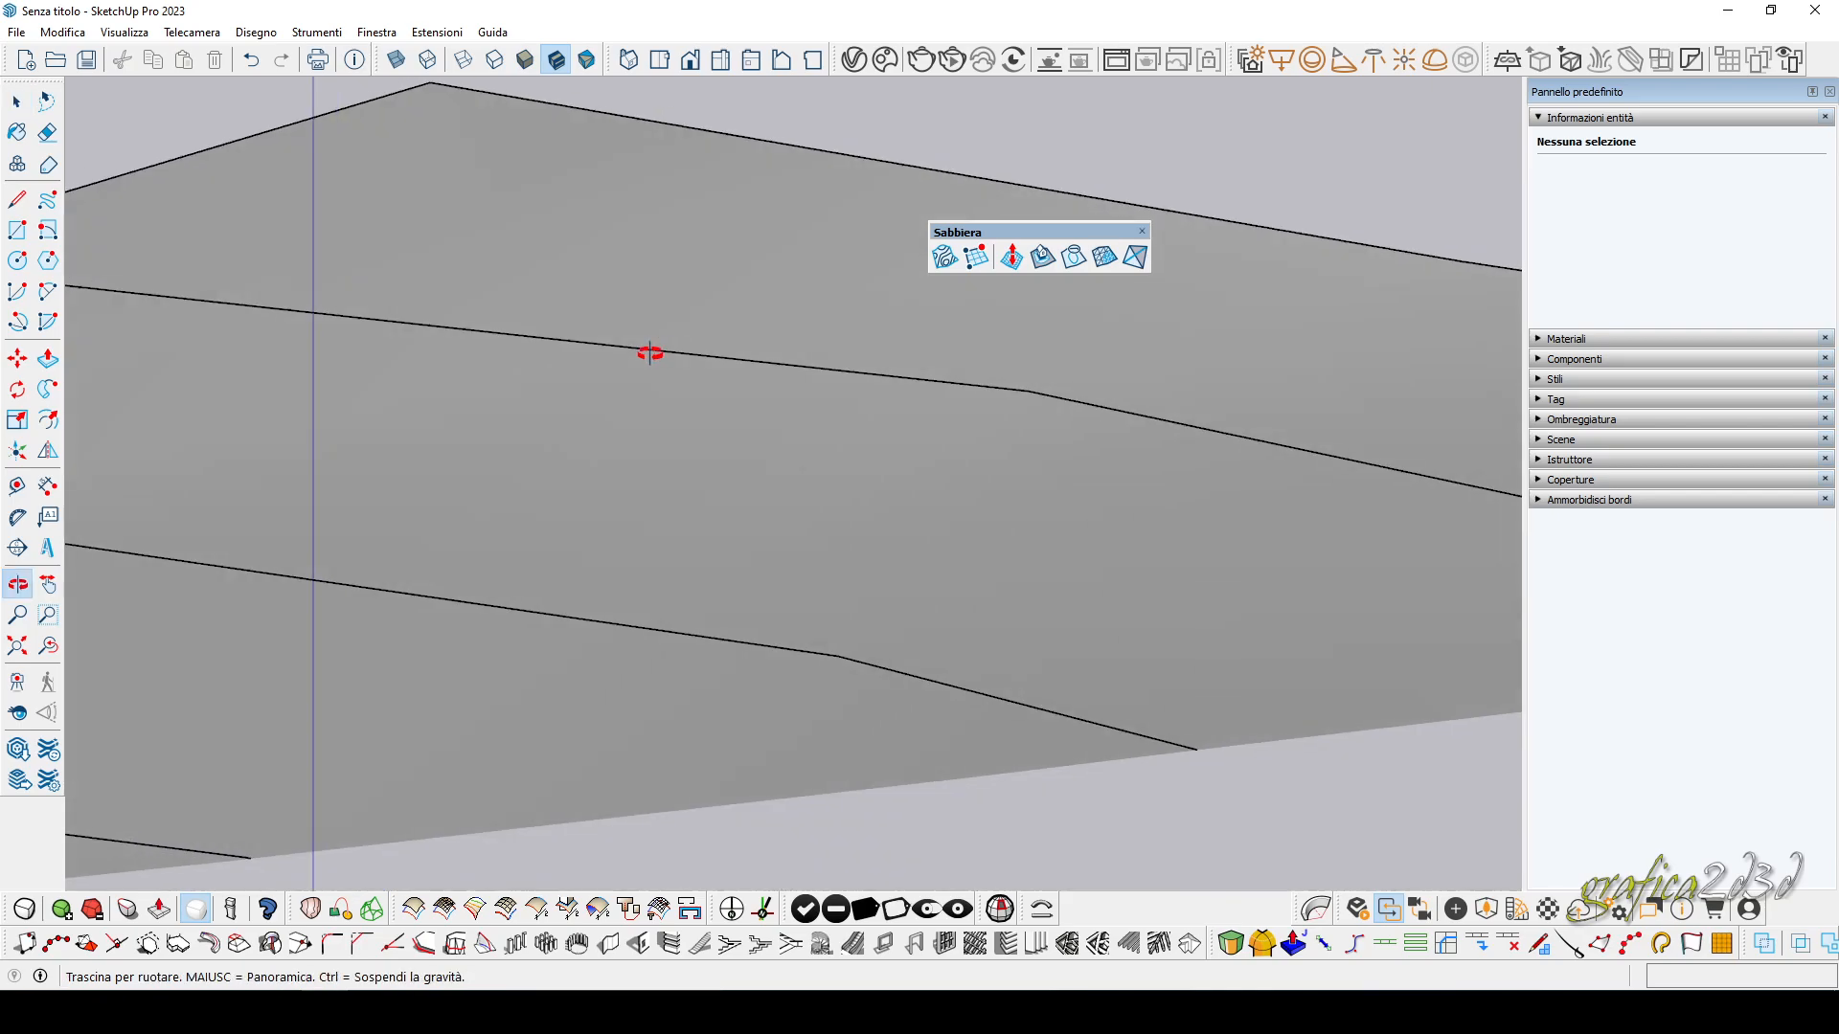
{"action": "scroll", "coordinate": [624, 402], "scroll_direction": "down", "scroll_amount": 8}
{"action": "middle_click_drag", "start_coordinate": [628, 402], "coordinate": [642, 522]}
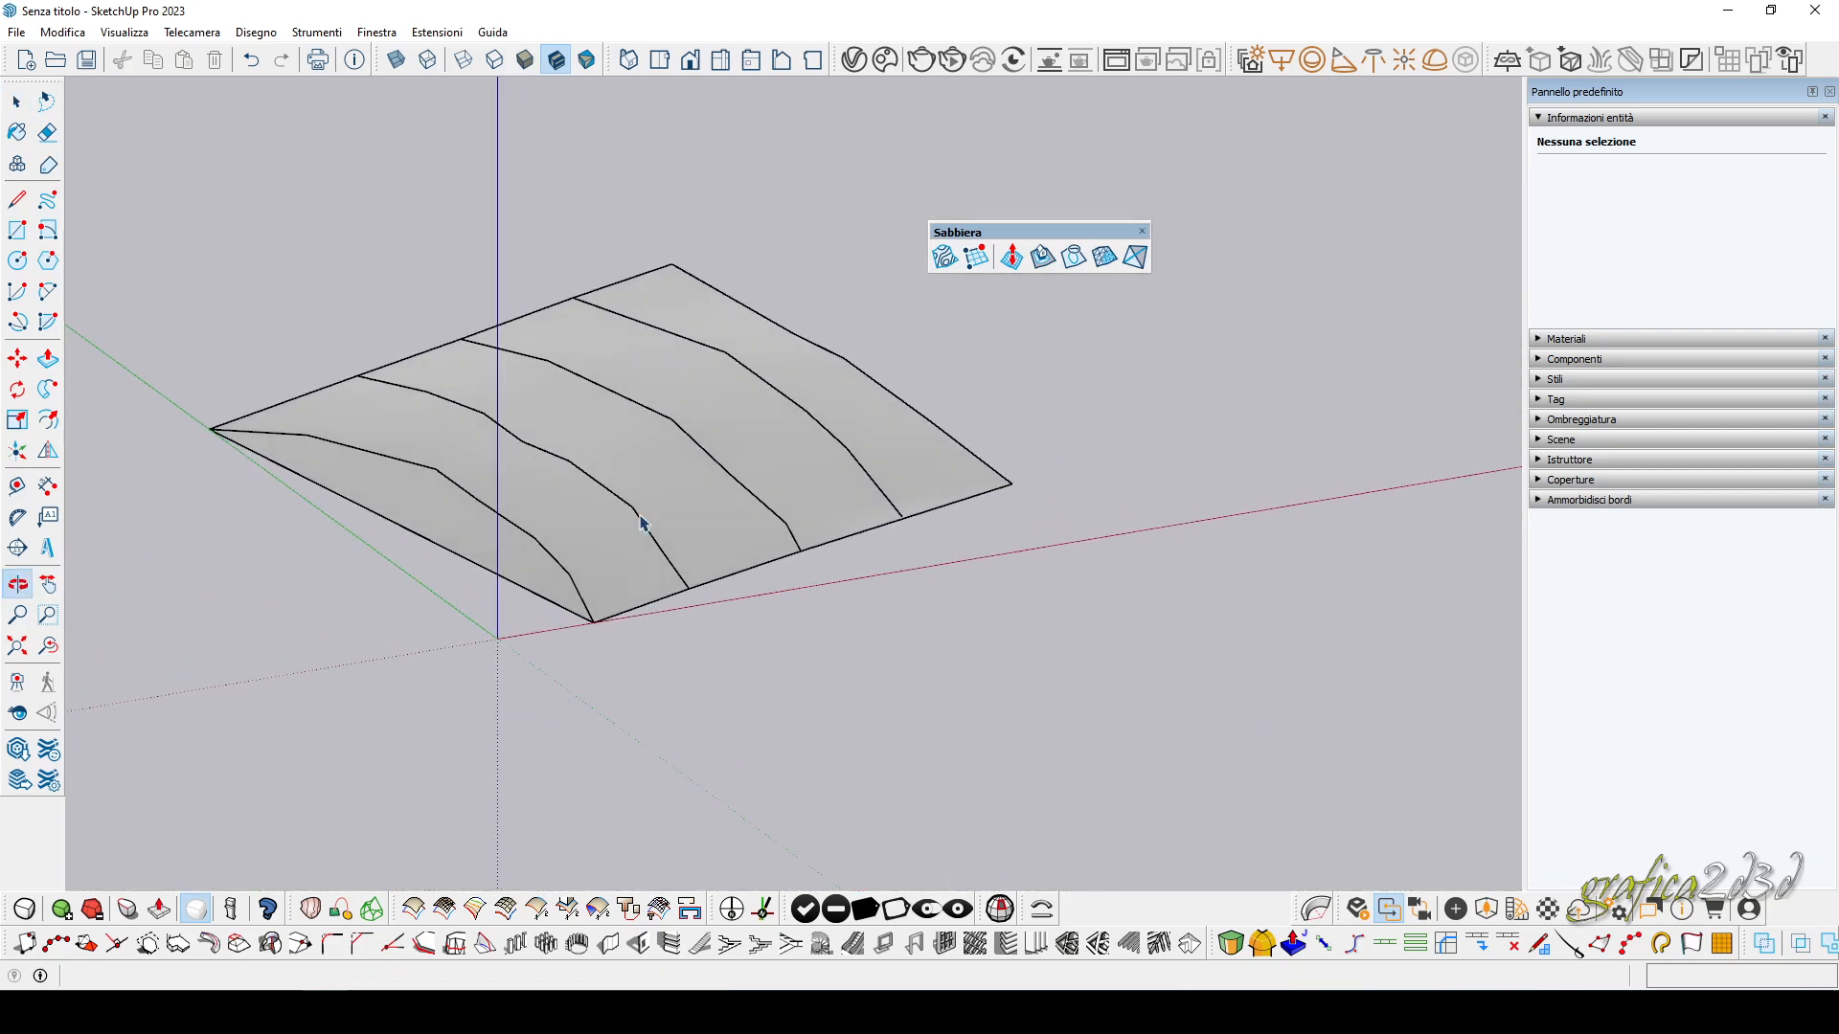
{"action": "scroll", "coordinate": [859, 582], "scroll_direction": "up", "scroll_amount": 3}
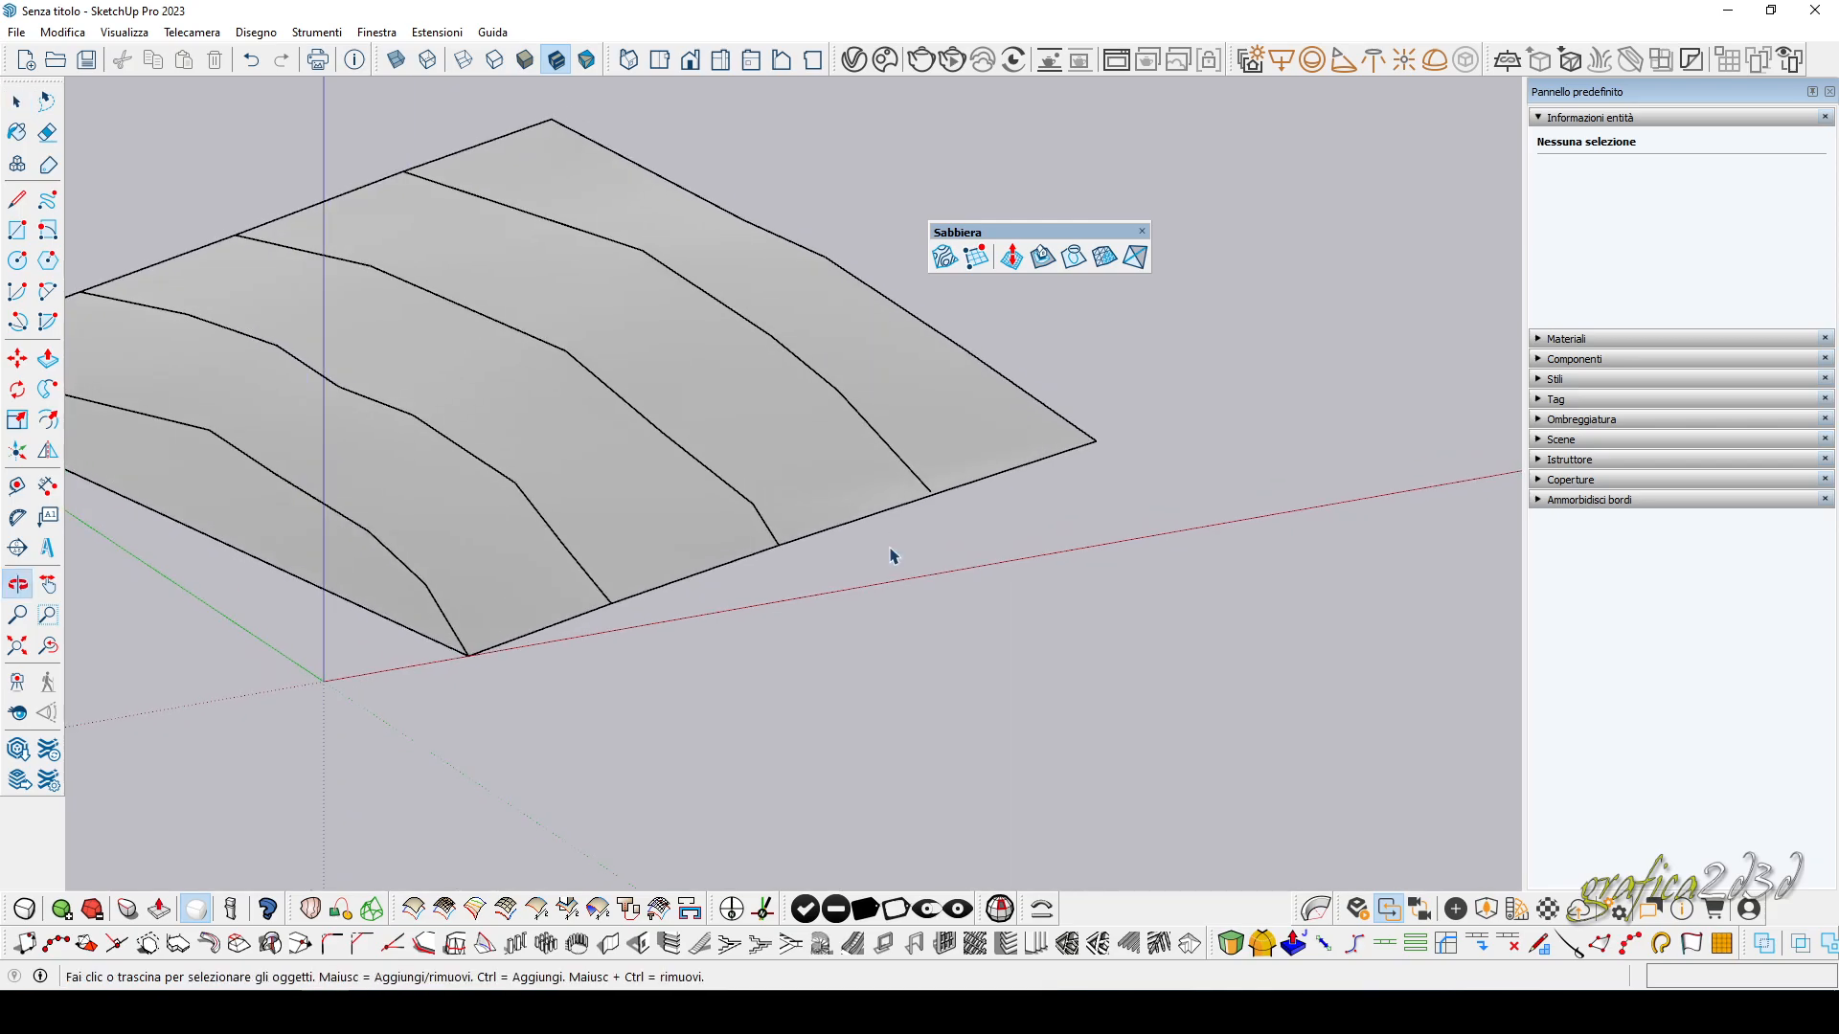
Draw a line along the red axis from the terrain's corner on that axis to below its raised far corner.
{"action": "left_click", "coordinate": [17, 199]}
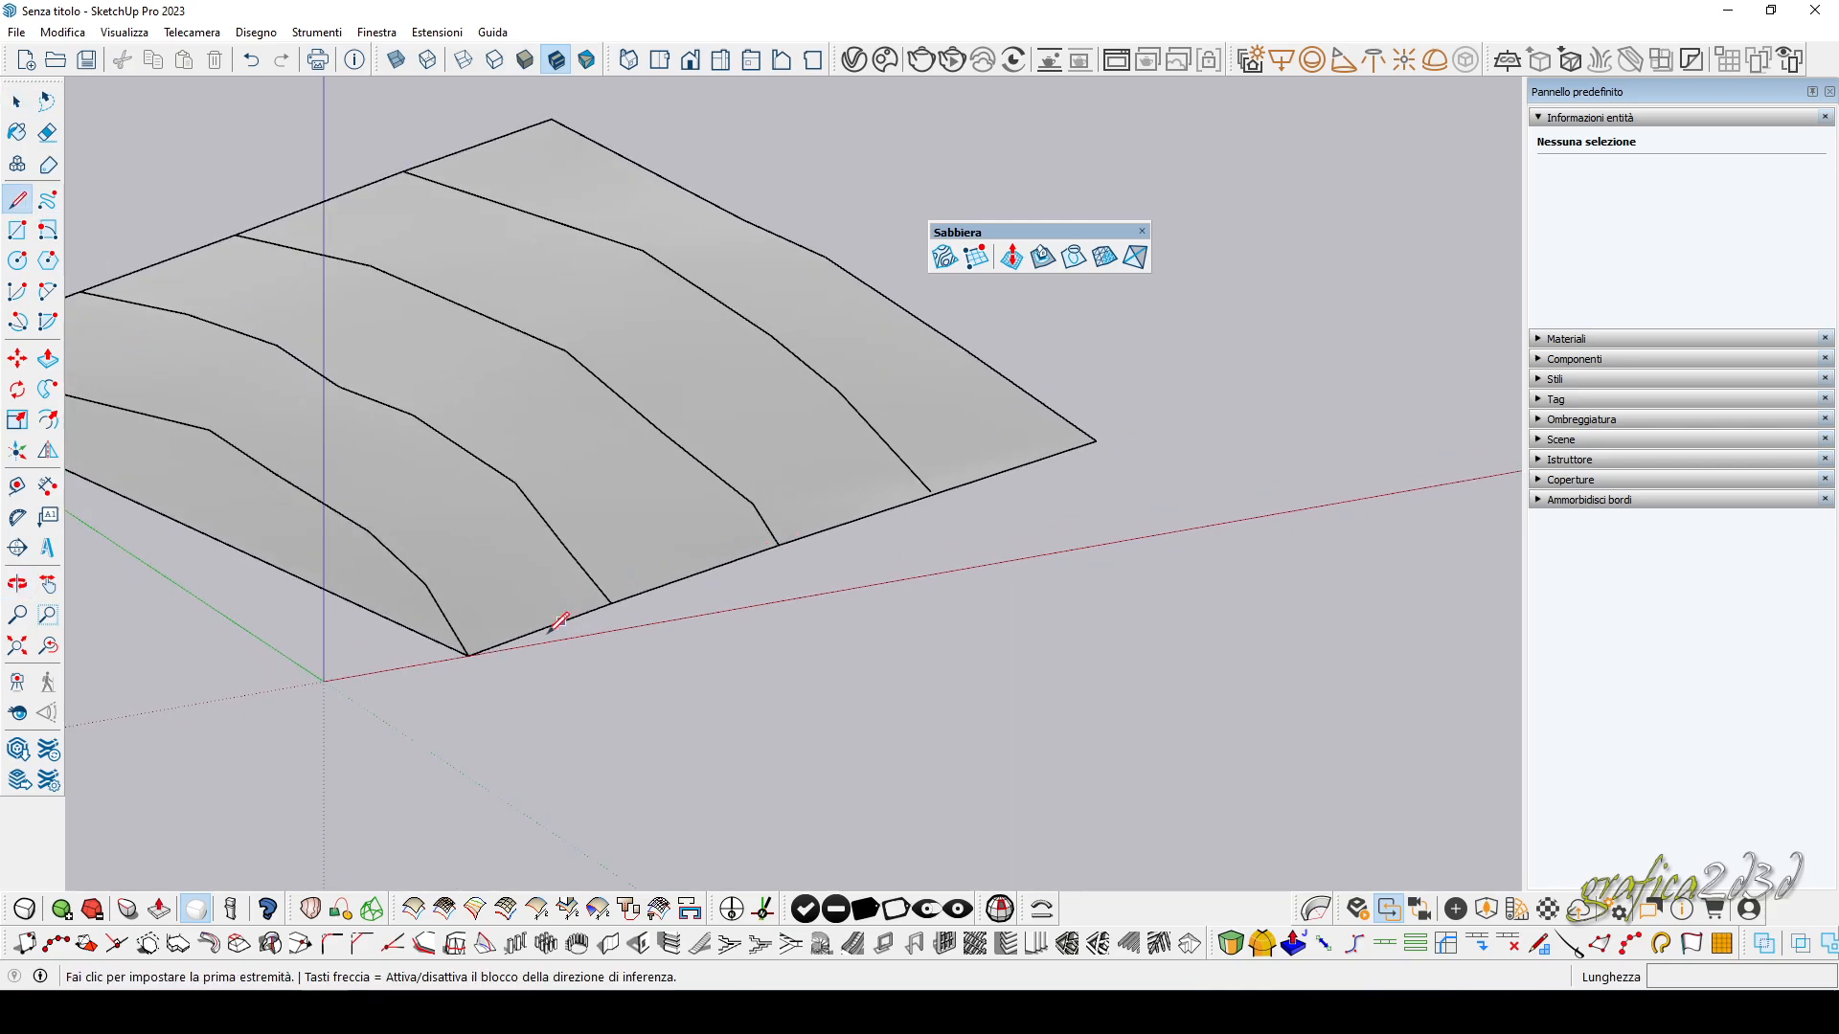
{"action": "left_click", "coordinate": [469, 656]}
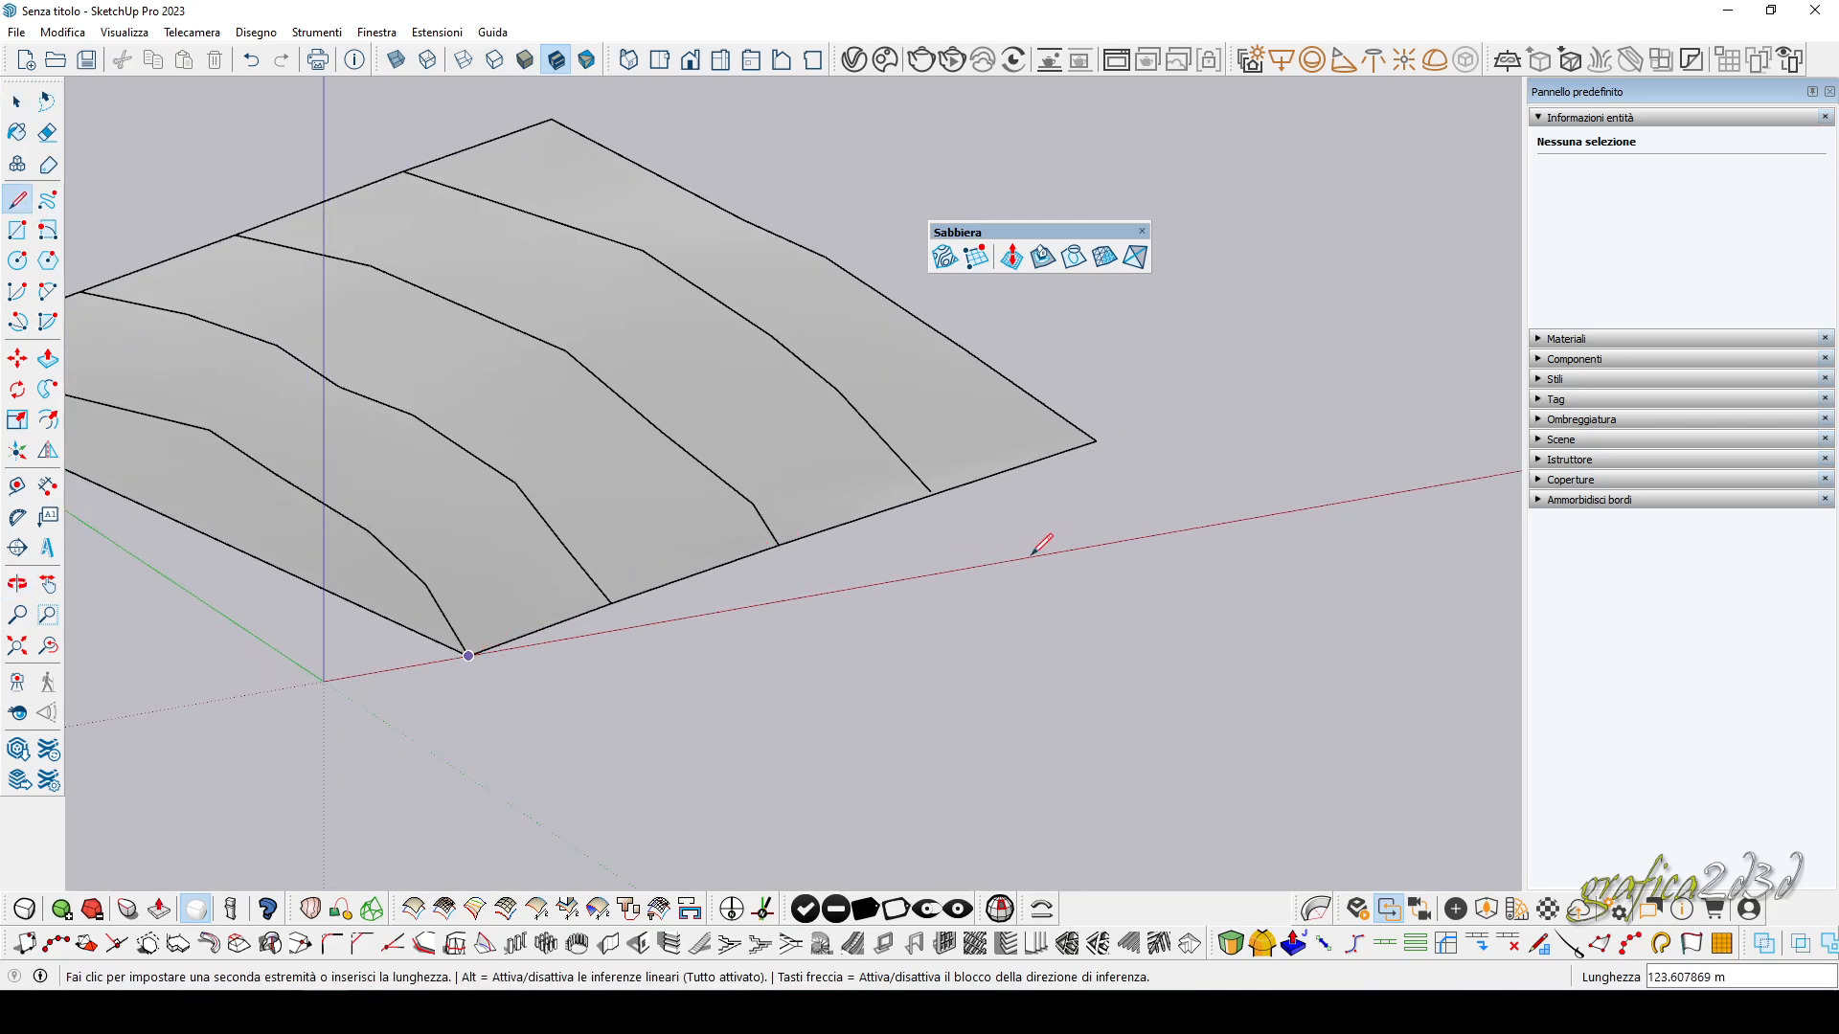
{"action": "left_click", "coordinate": [1119, 541]}
Try to close the side triangle with a vertical edge to the raised corner and a sloping edge, and undo both edges.
{"action": "left_click", "coordinate": [1096, 441]}
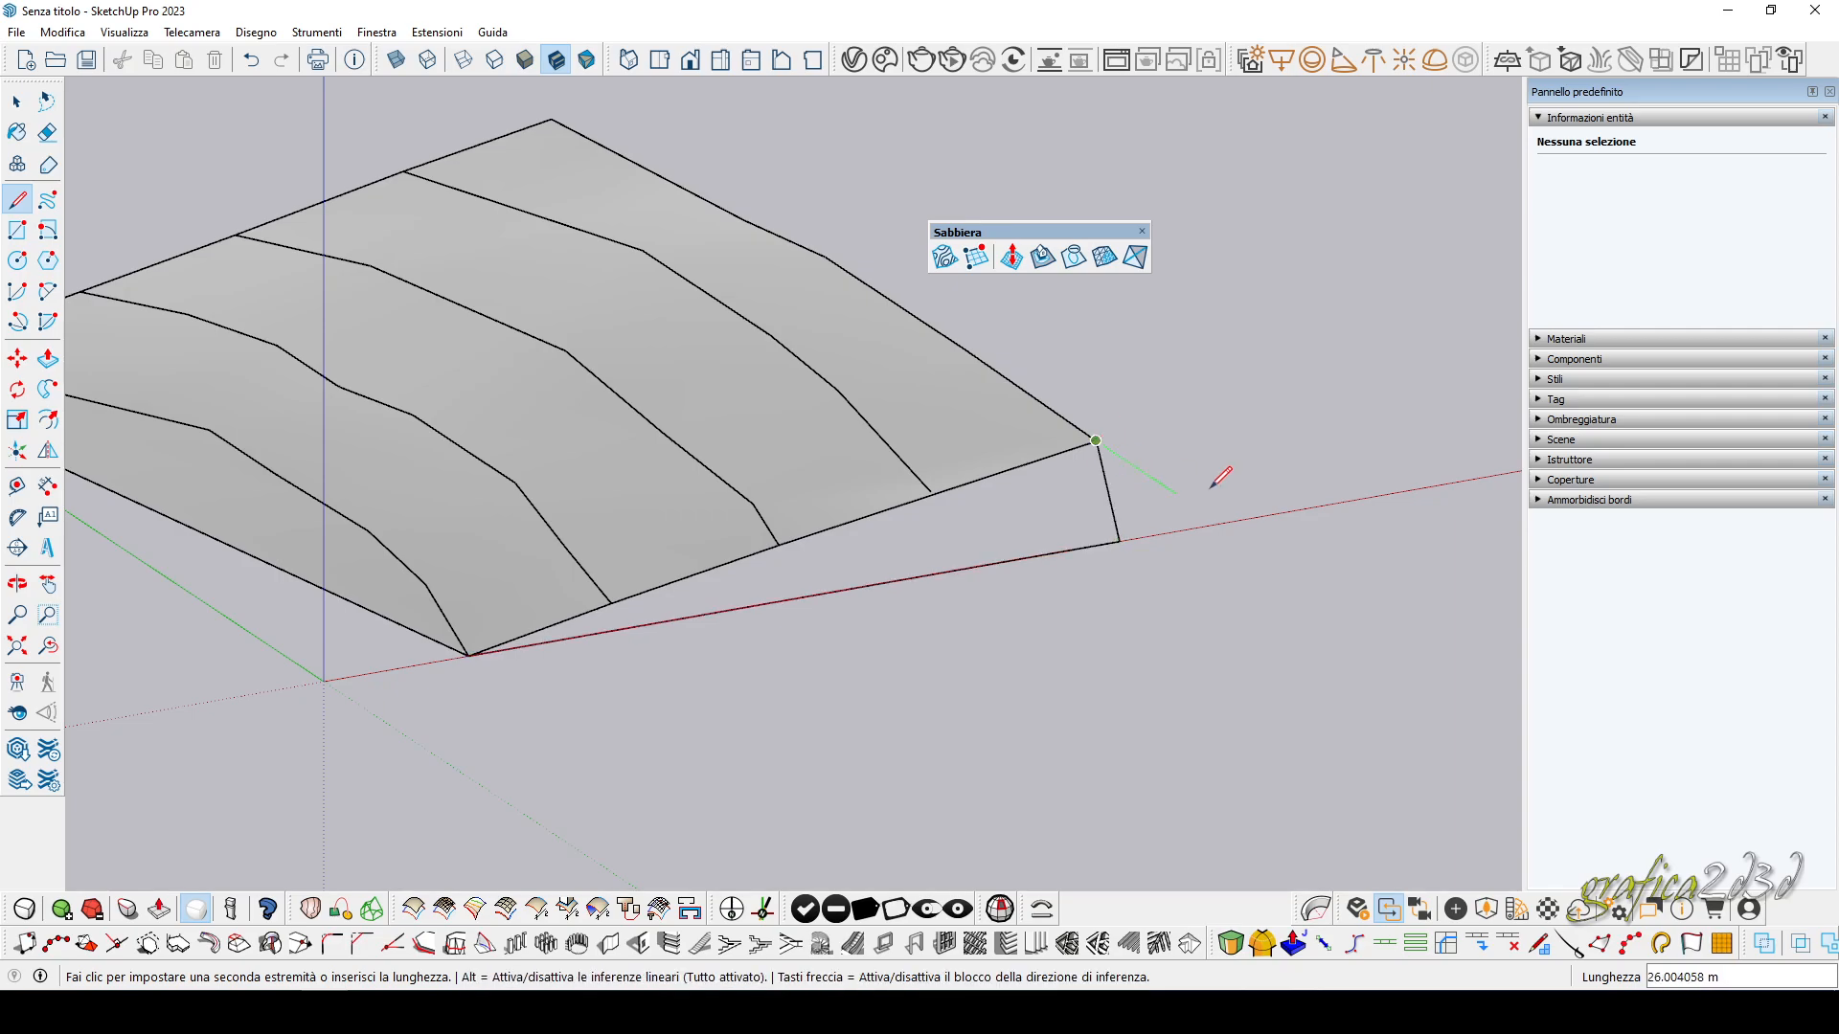
{"action": "mouse_move", "coordinate": [1212, 487]}
{"action": "middle_mouse_down"}
{"action": "mouse_move", "coordinate": [1157, 459]}
{"action": "mouse_move", "coordinate": [680, 627]}
{"action": "mouse_move", "coordinate": [616, 575]}
{"action": "mouse_move", "coordinate": [779, 537]}
{"action": "mouse_move", "coordinate": [910, 578]}
{"action": "middle_mouse_up"}
{"action": "left_click", "coordinate": [424, 619]}
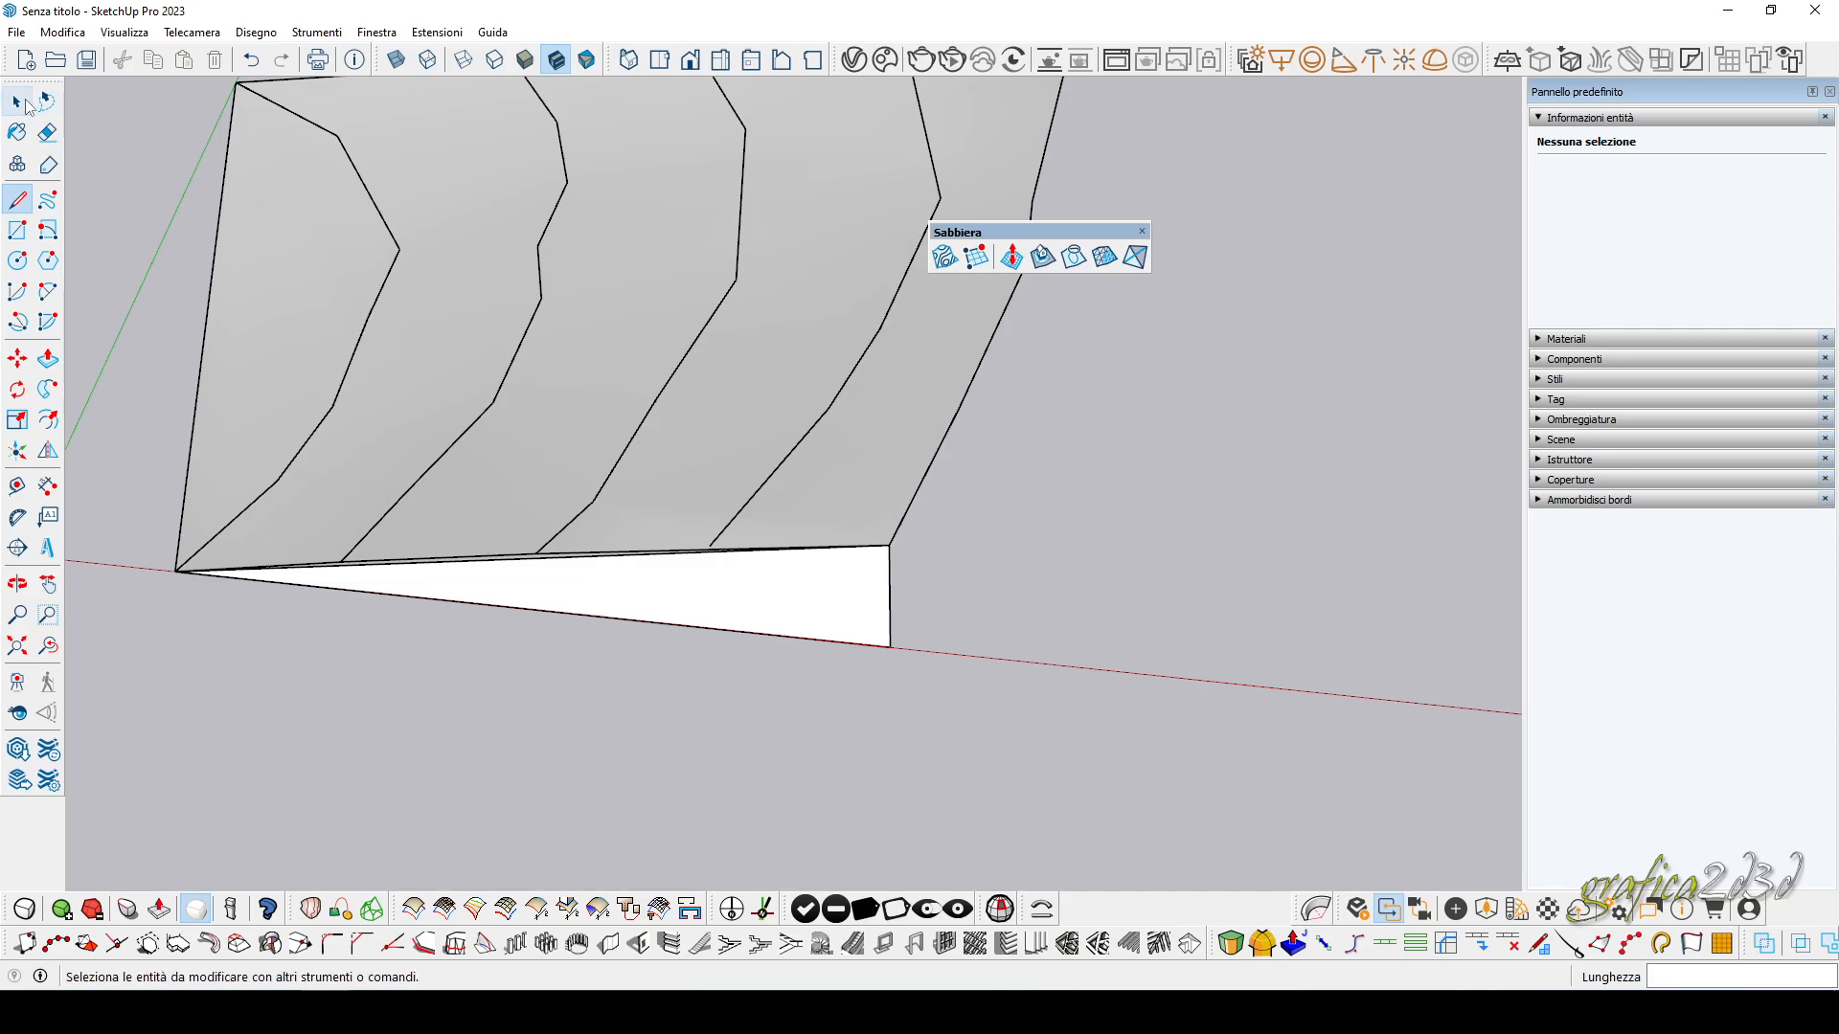
{"action": "left_click", "coordinate": [251, 61]}
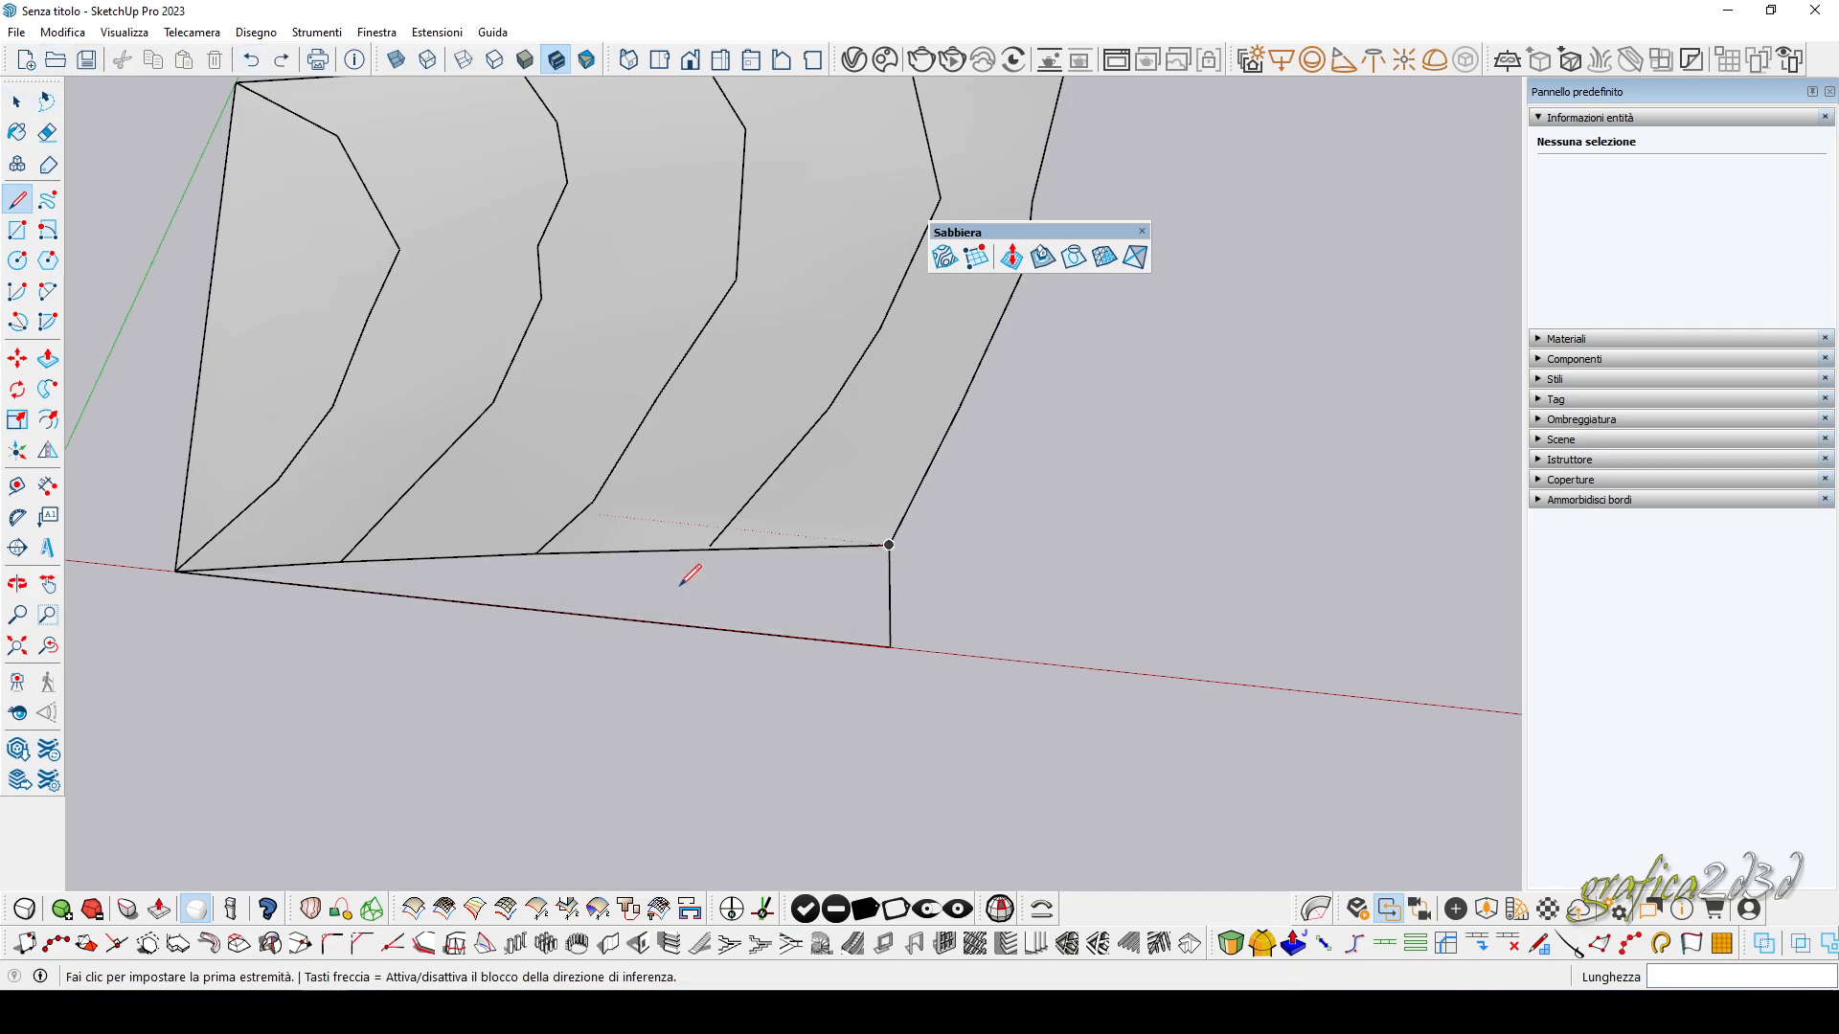
{"action": "scroll", "coordinate": [690, 575], "scroll_direction": "down", "scroll_amount": 3}
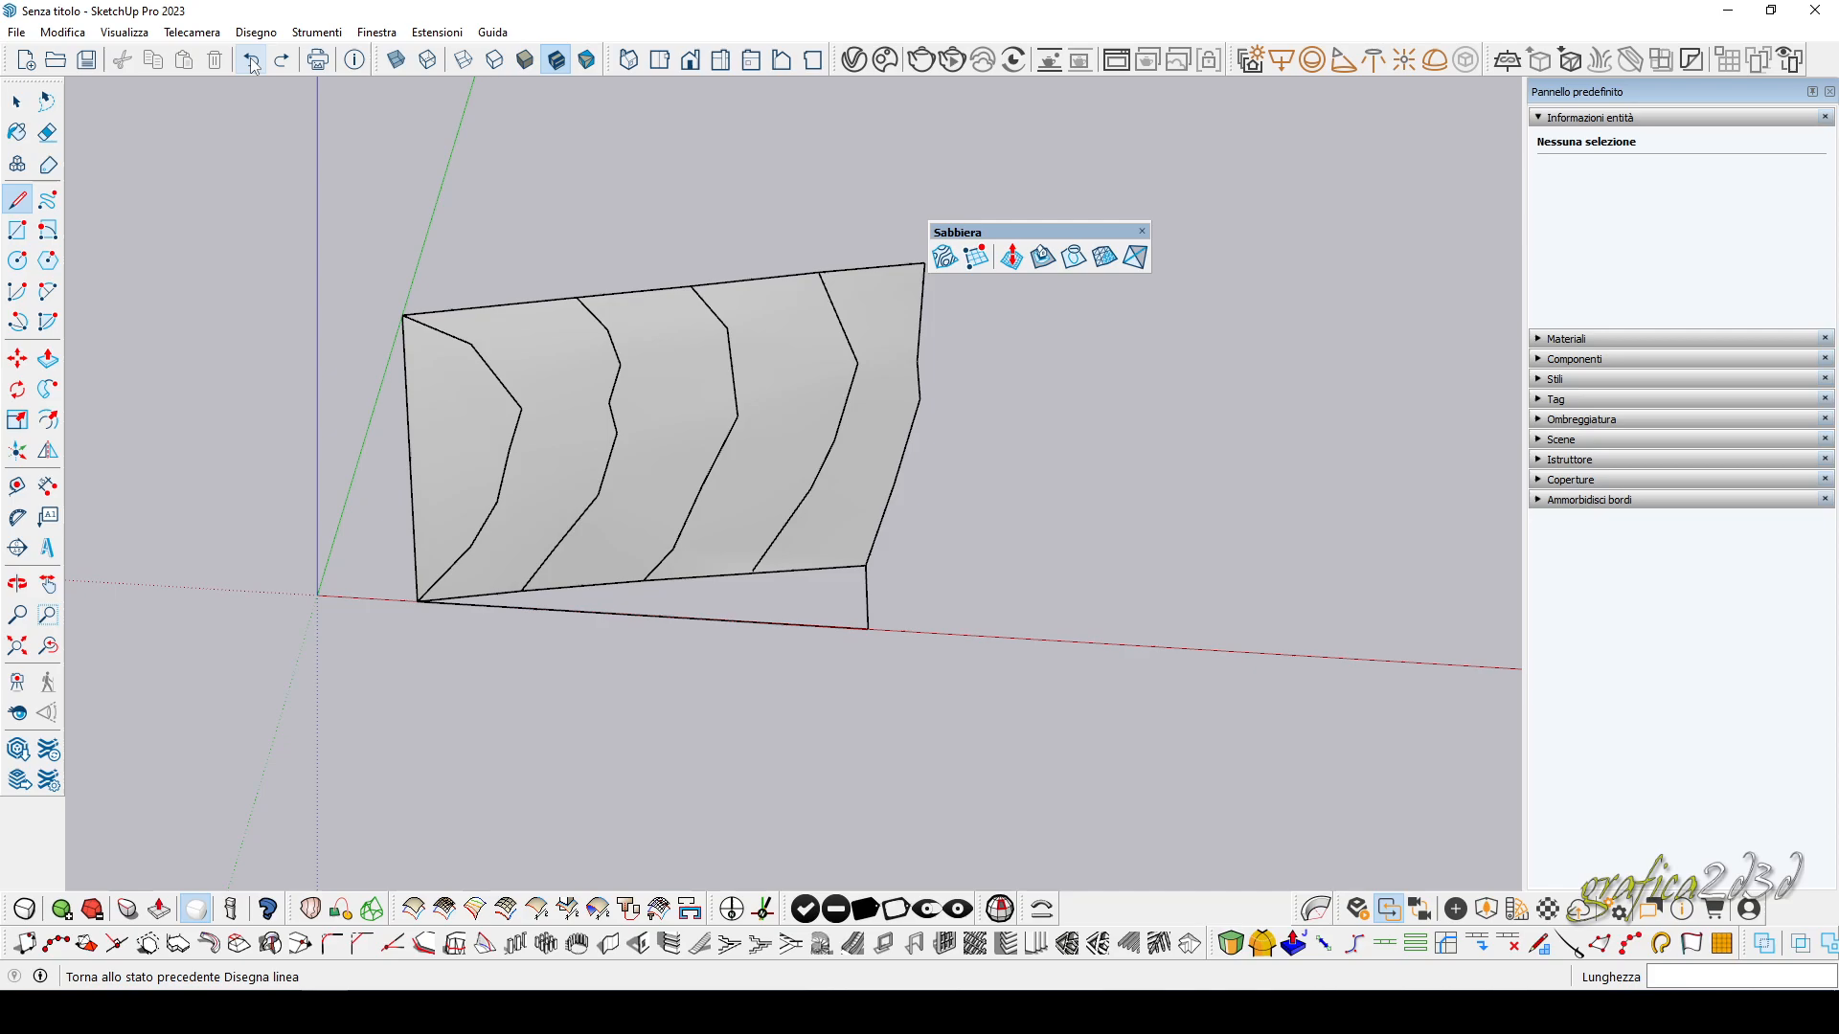
{"action": "middle_click_drag", "start_coordinate": [609, 507], "coordinate": [720, 456]}
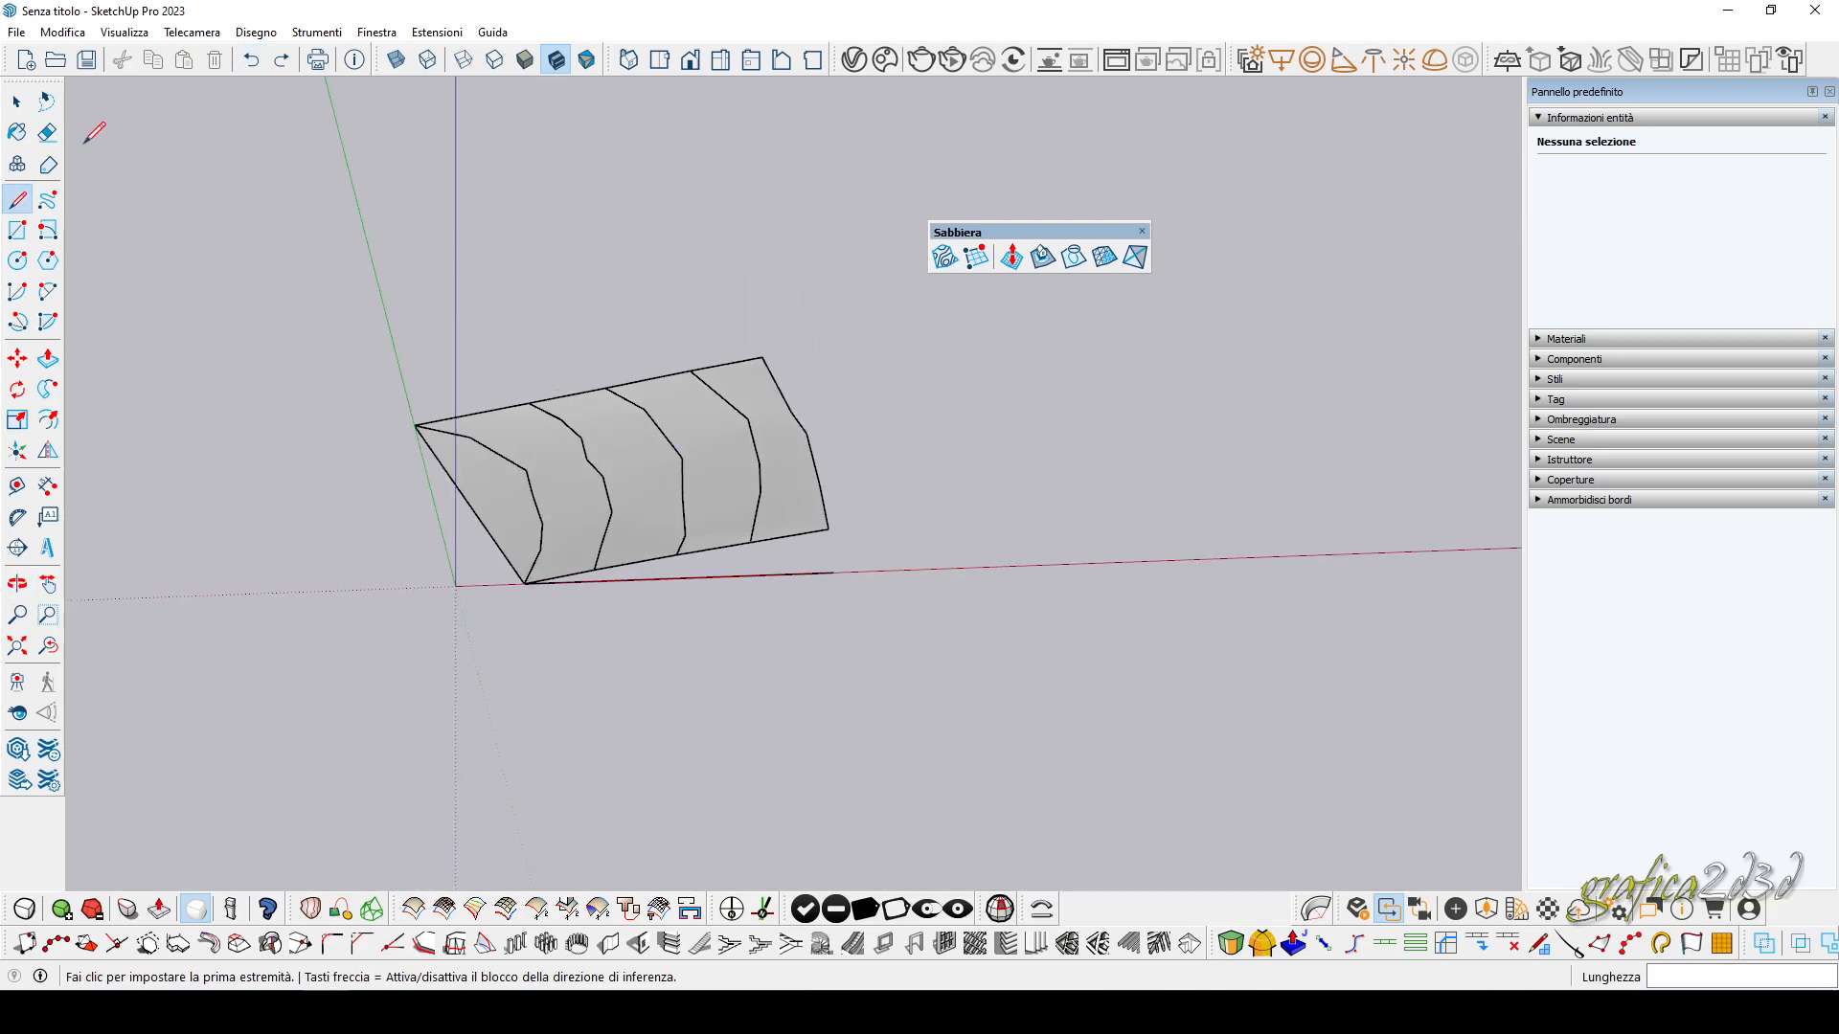
{"action": "left_click", "coordinate": [16, 101]}
{"action": "middle_click_drag", "start_coordinate": [831, 517], "coordinate": [698, 477]}
{"action": "left_click_drag", "start_coordinate": [395, 512], "coordinate": [934, 634]}
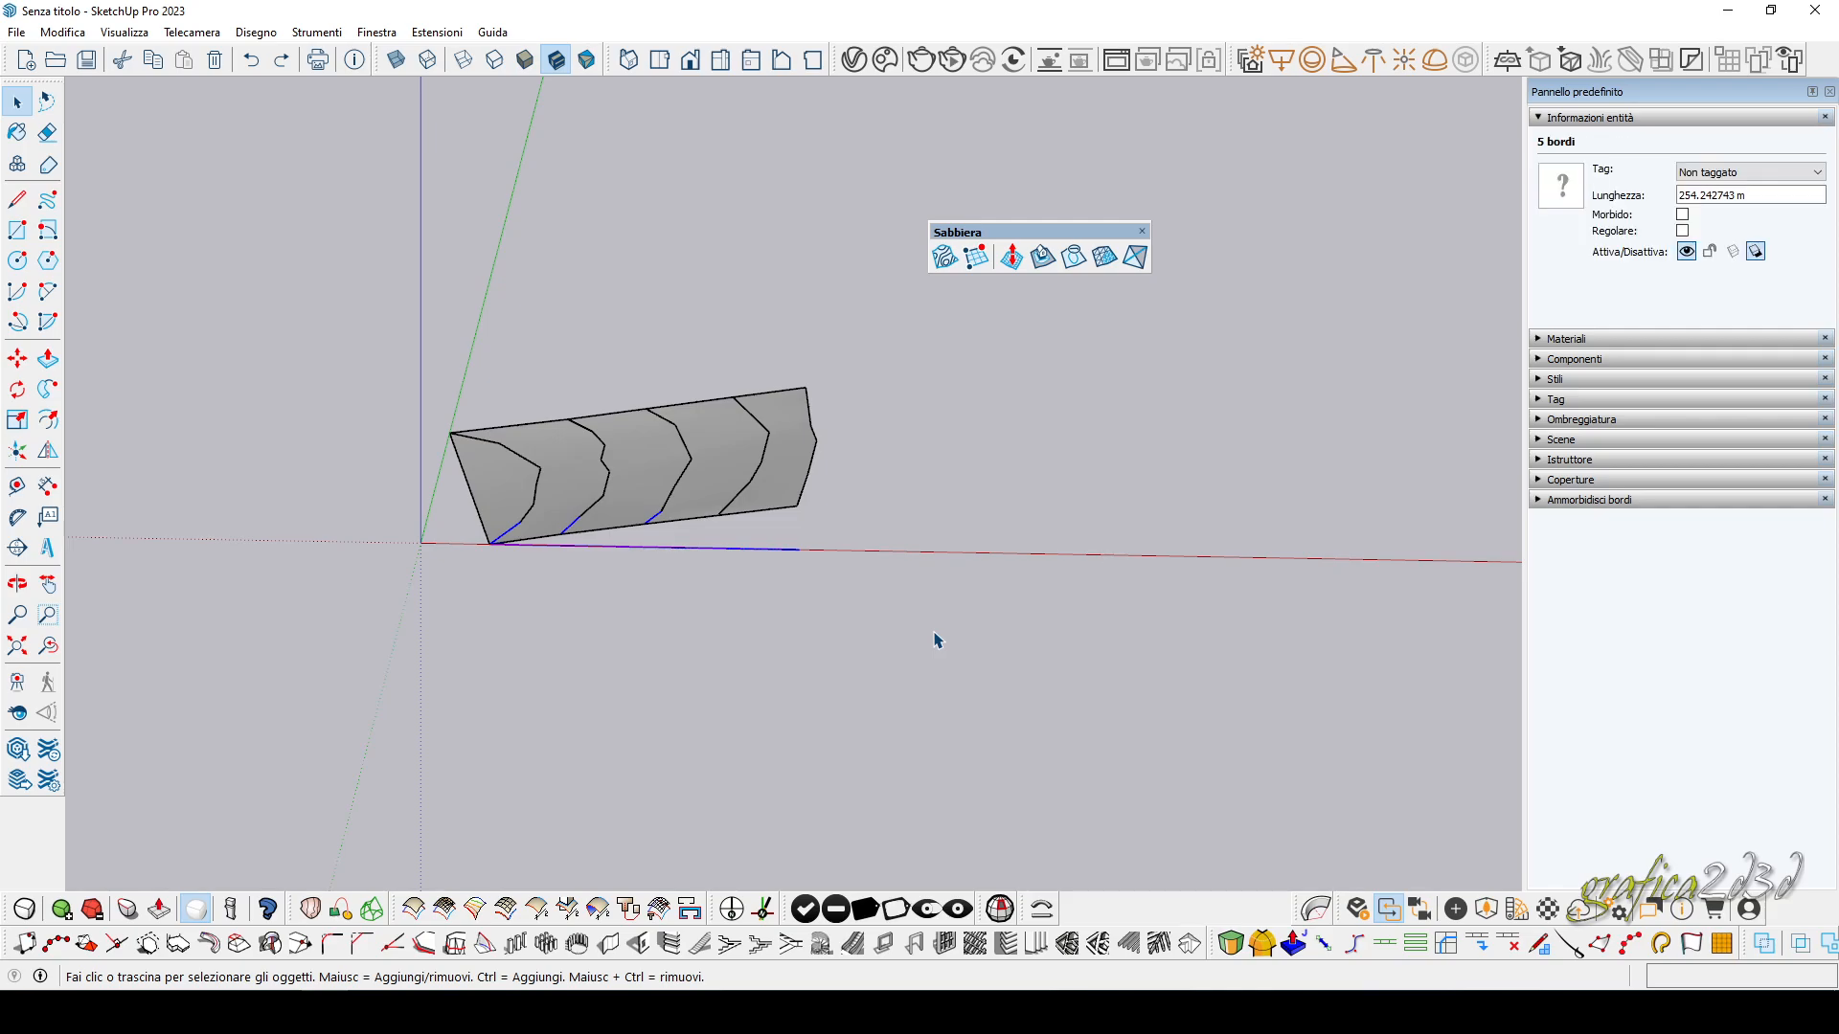
{"action": "left_click", "coordinate": [937, 640]}
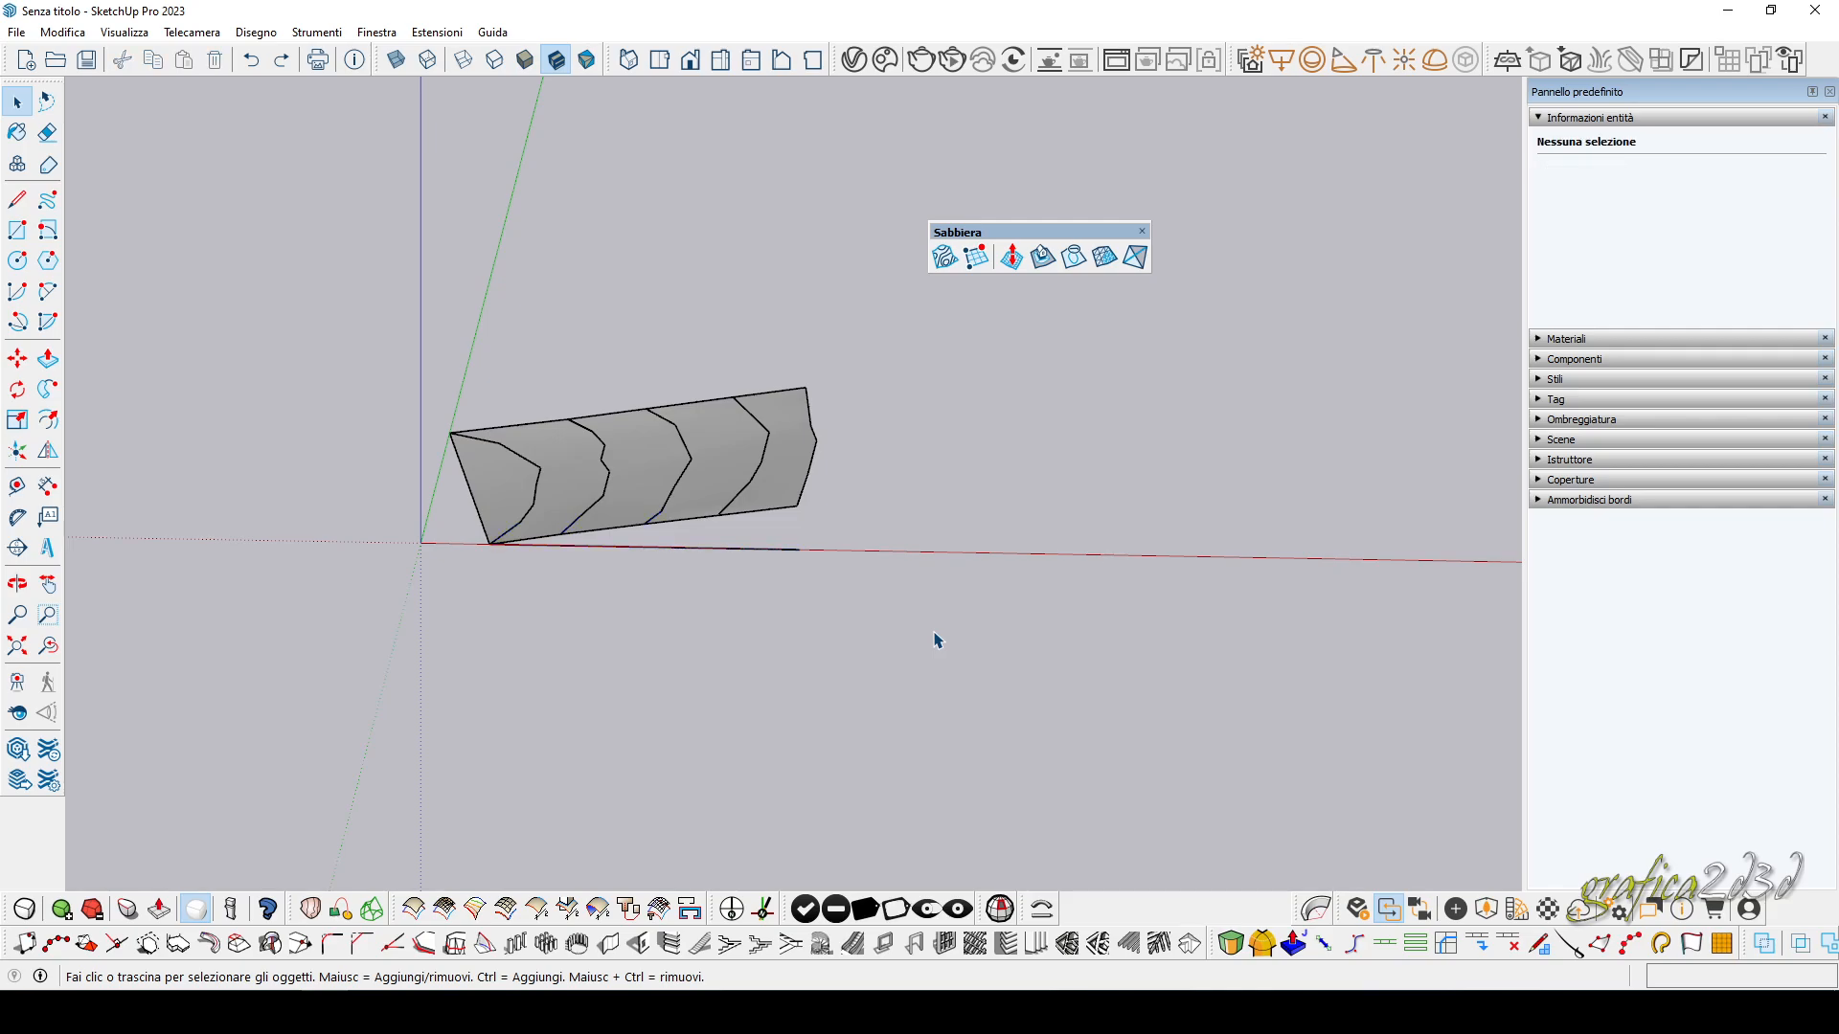
Switch to the top view and try to sketch a straight line in the empty area beside the terrain.
{"action": "left_click", "coordinate": [659, 59]}
{"action": "scroll", "coordinate": [431, 427], "scroll_direction": "down", "scroll_amount": 3}
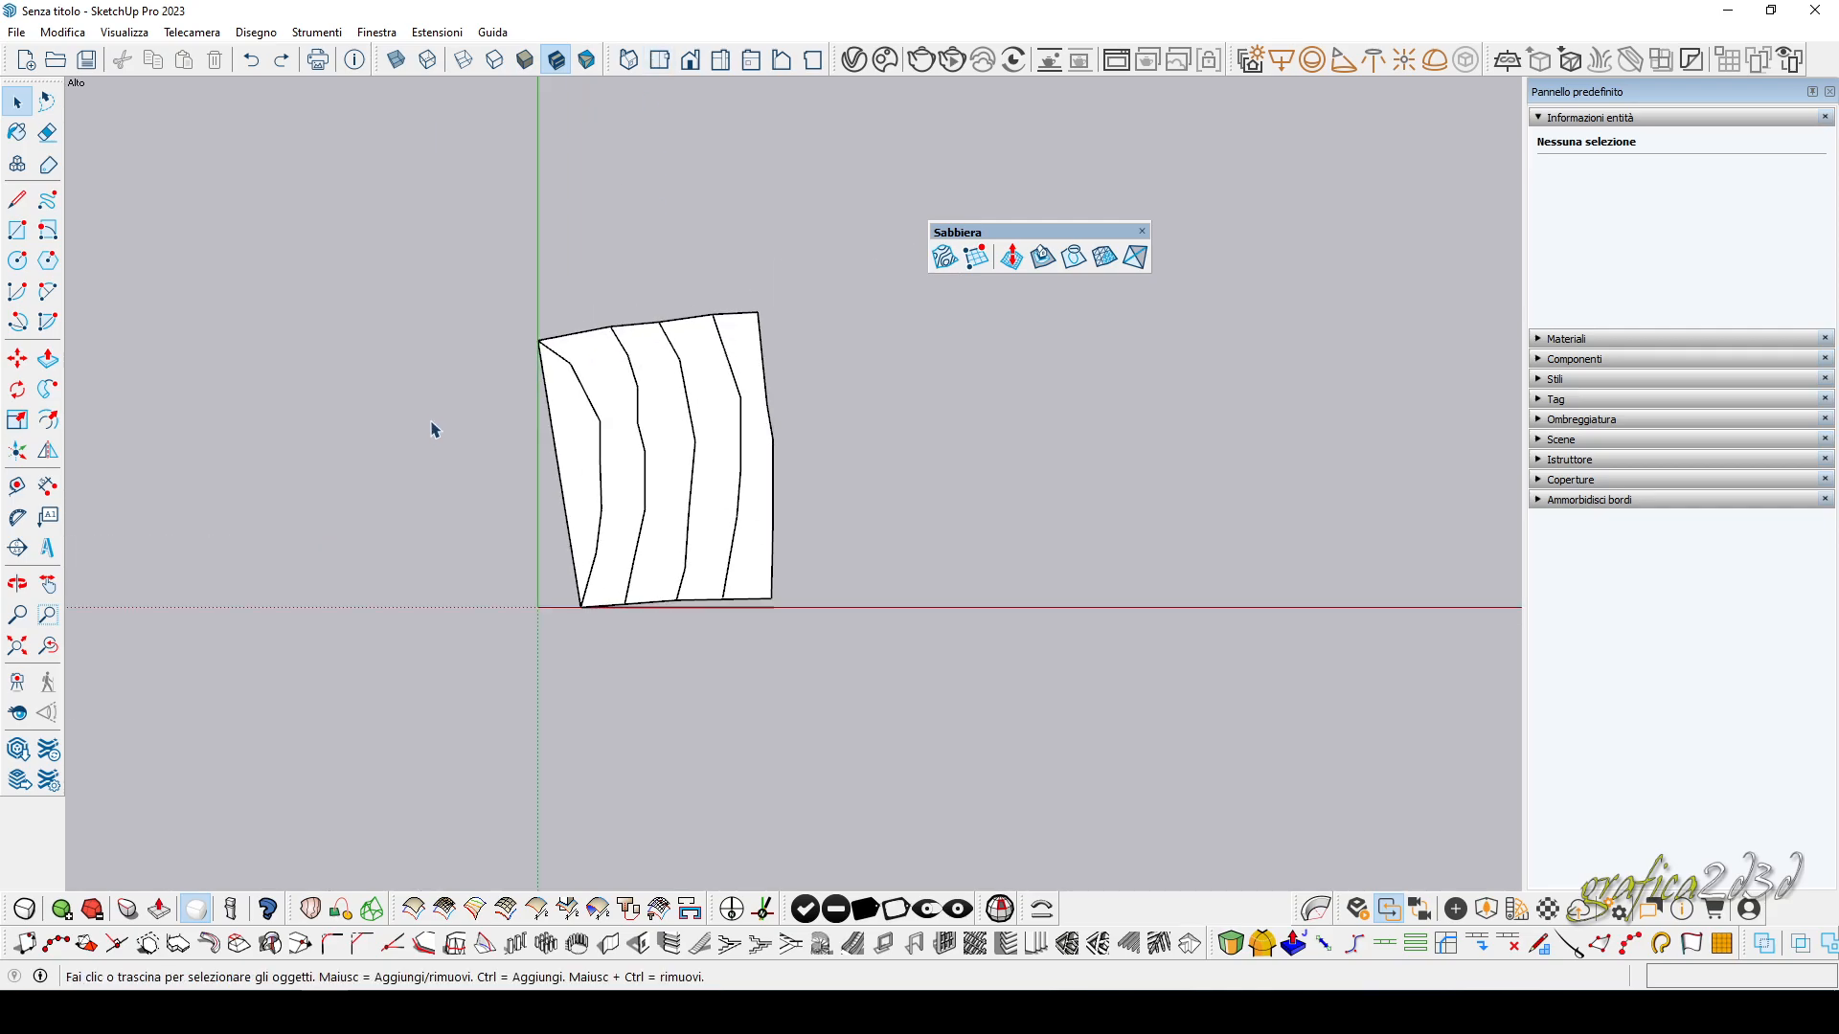
{"action": "scroll", "coordinate": [1011, 361], "scroll_direction": "up", "scroll_amount": 2}
{"action": "scroll", "coordinate": [450, 392], "scroll_direction": "up", "scroll_amount": 1}
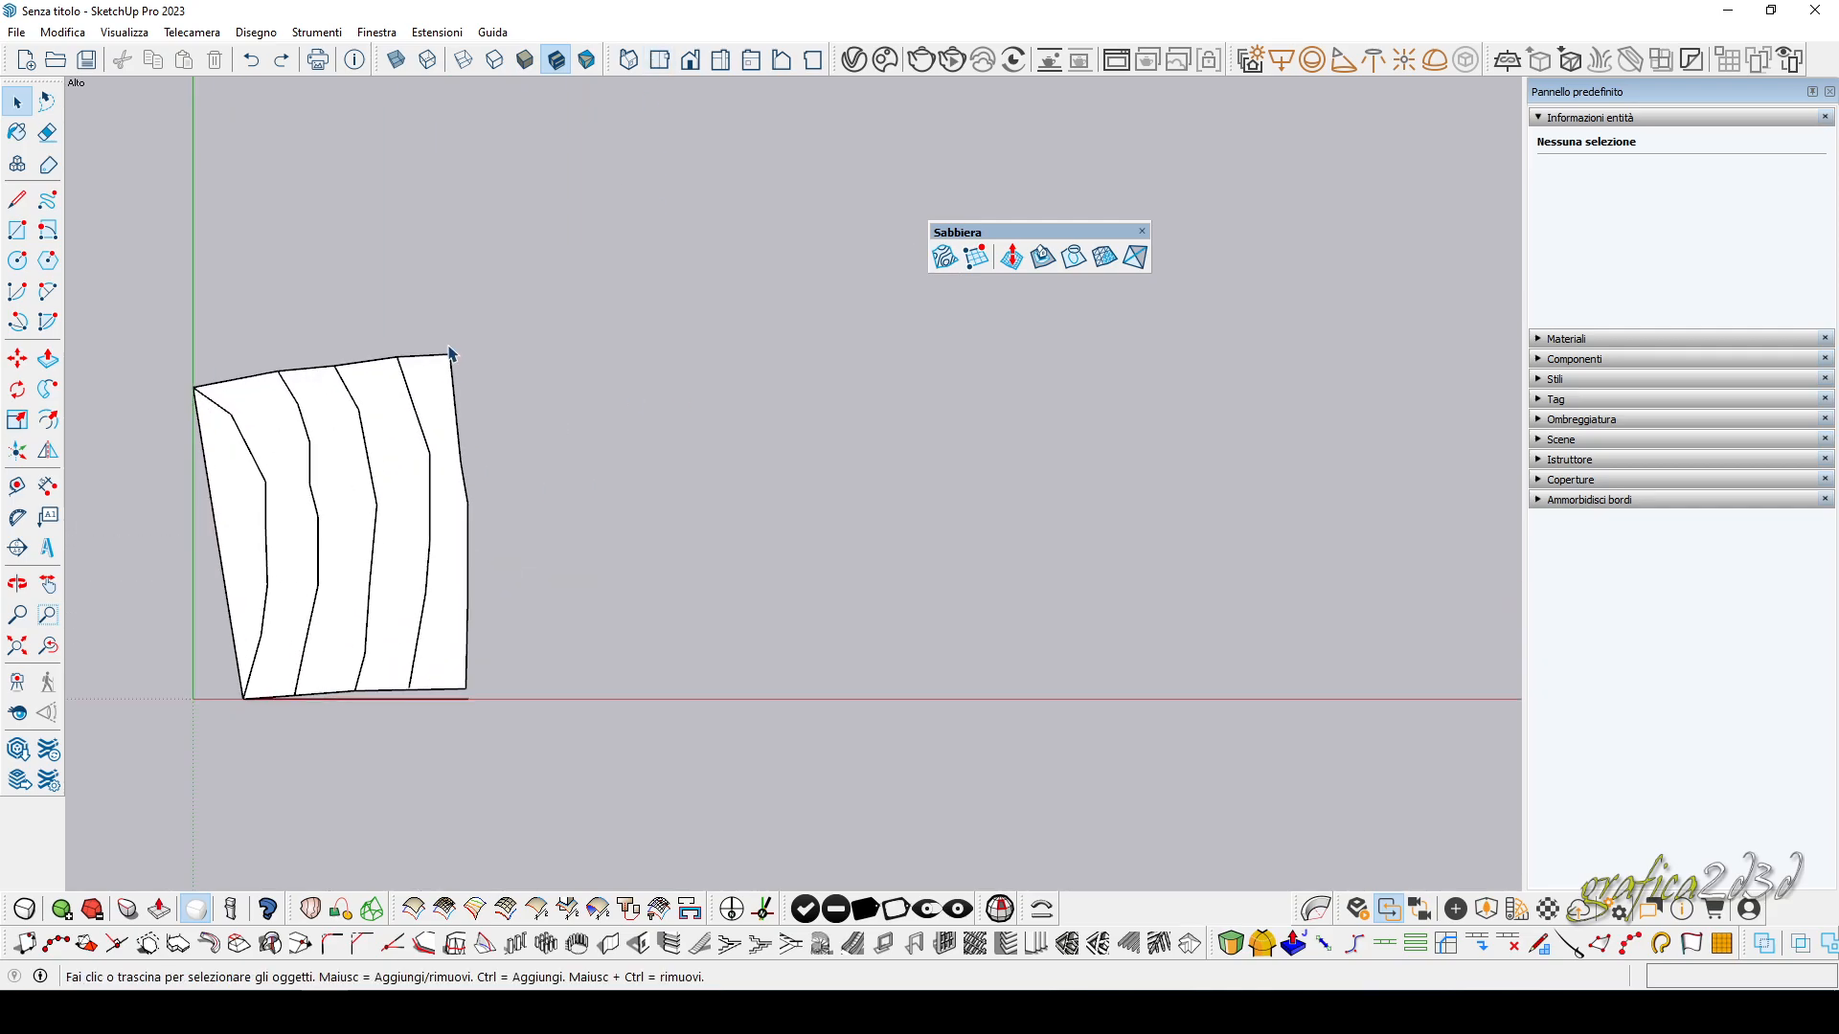
{"action": "left_click", "coordinate": [17, 199]}
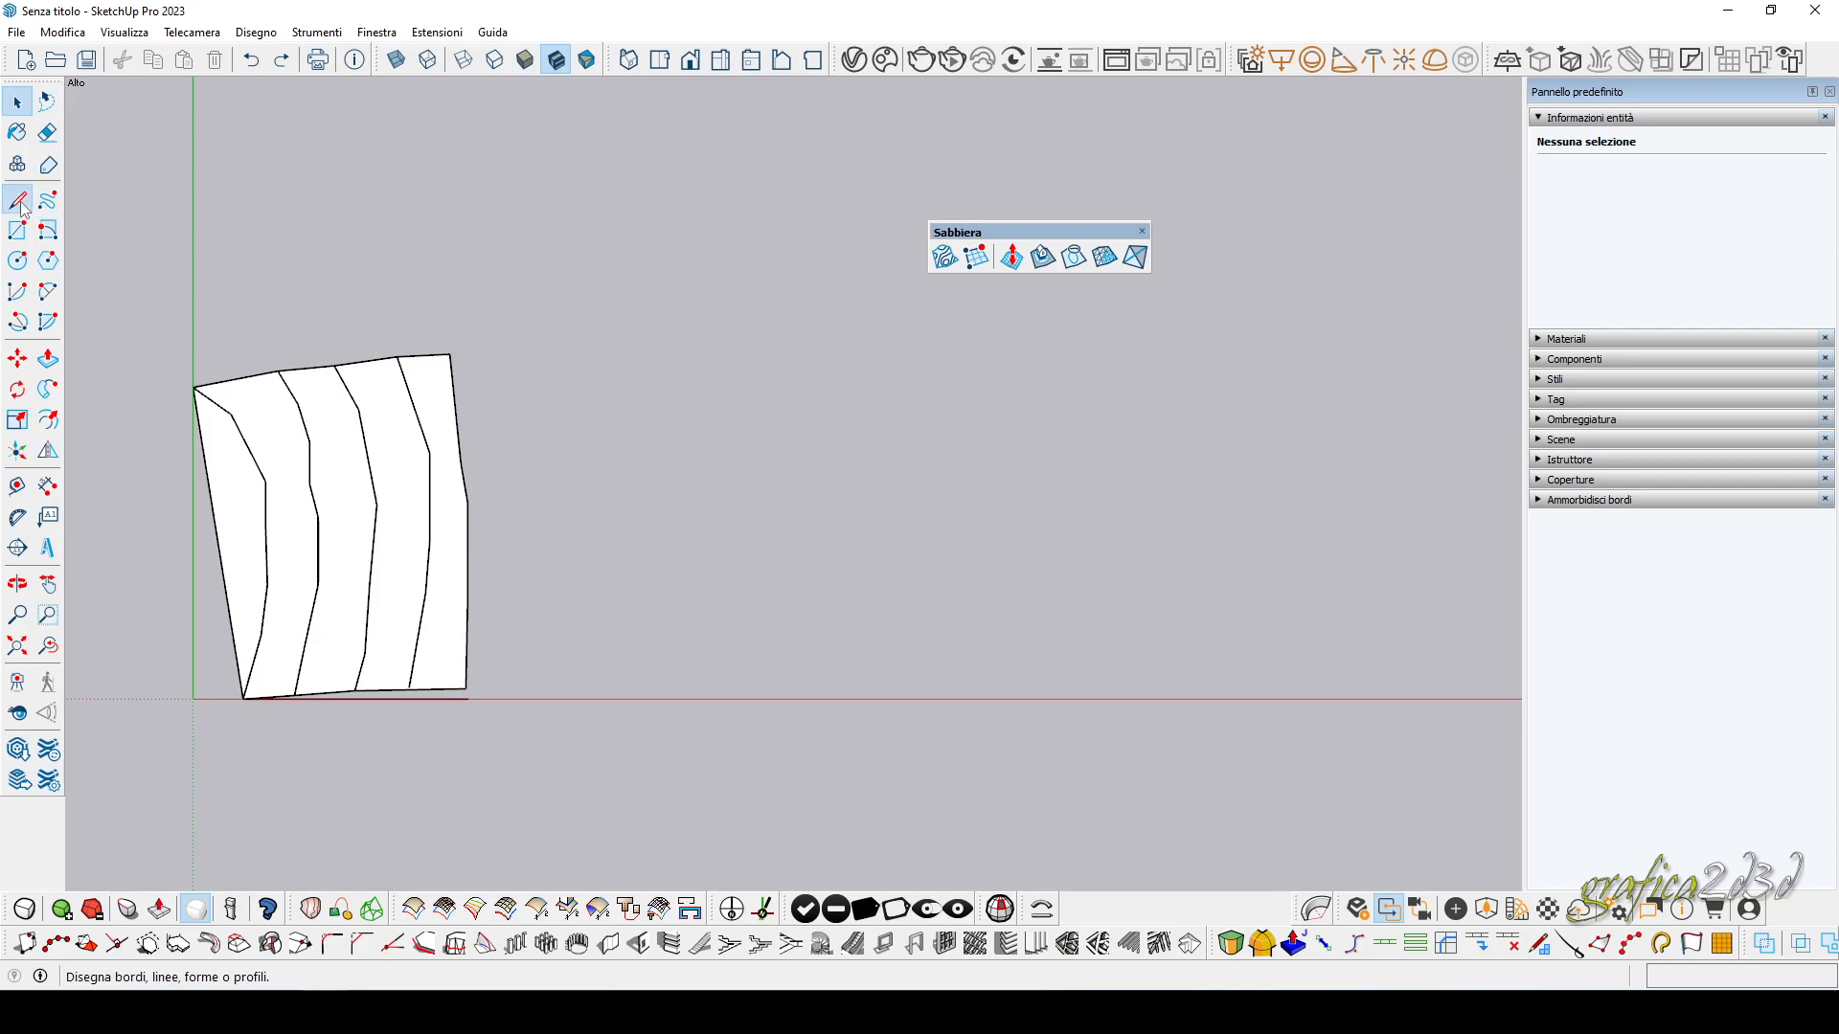
{"action": "left_click", "coordinate": [700, 251]}
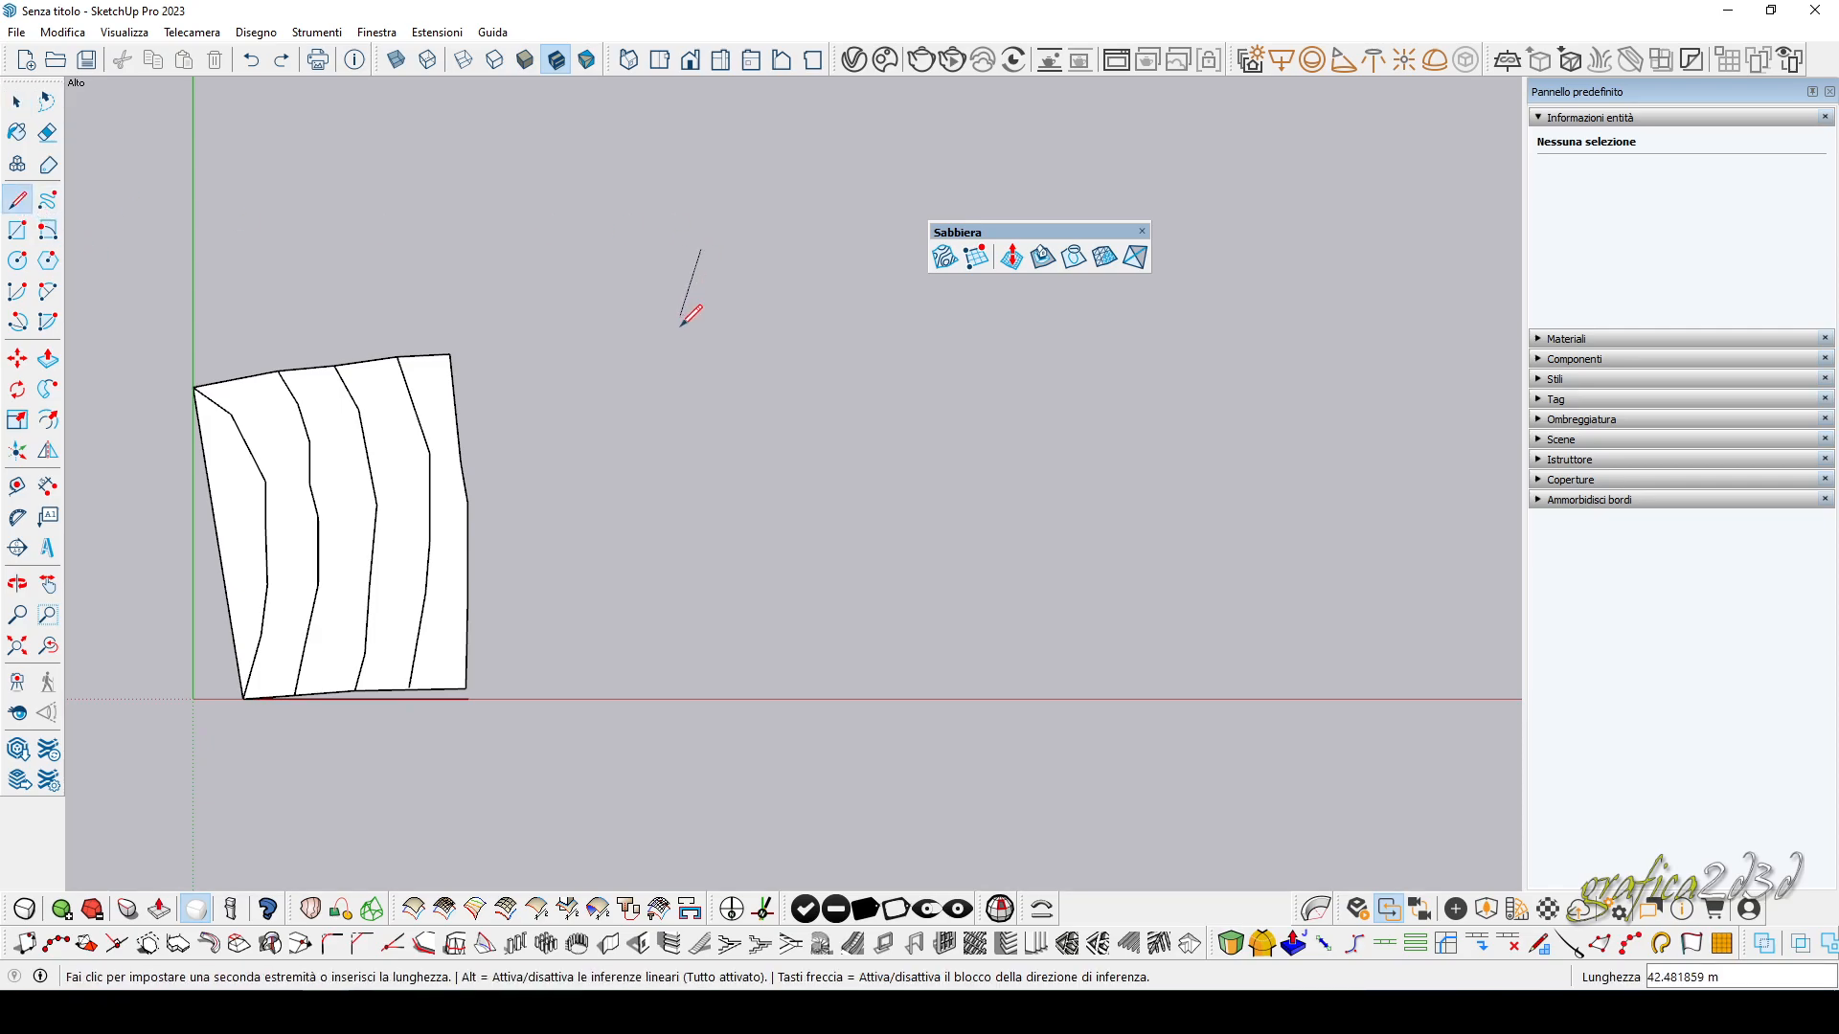
{"action": "left_click", "coordinate": [630, 286]}
{"action": "key", "text": "Escape"}
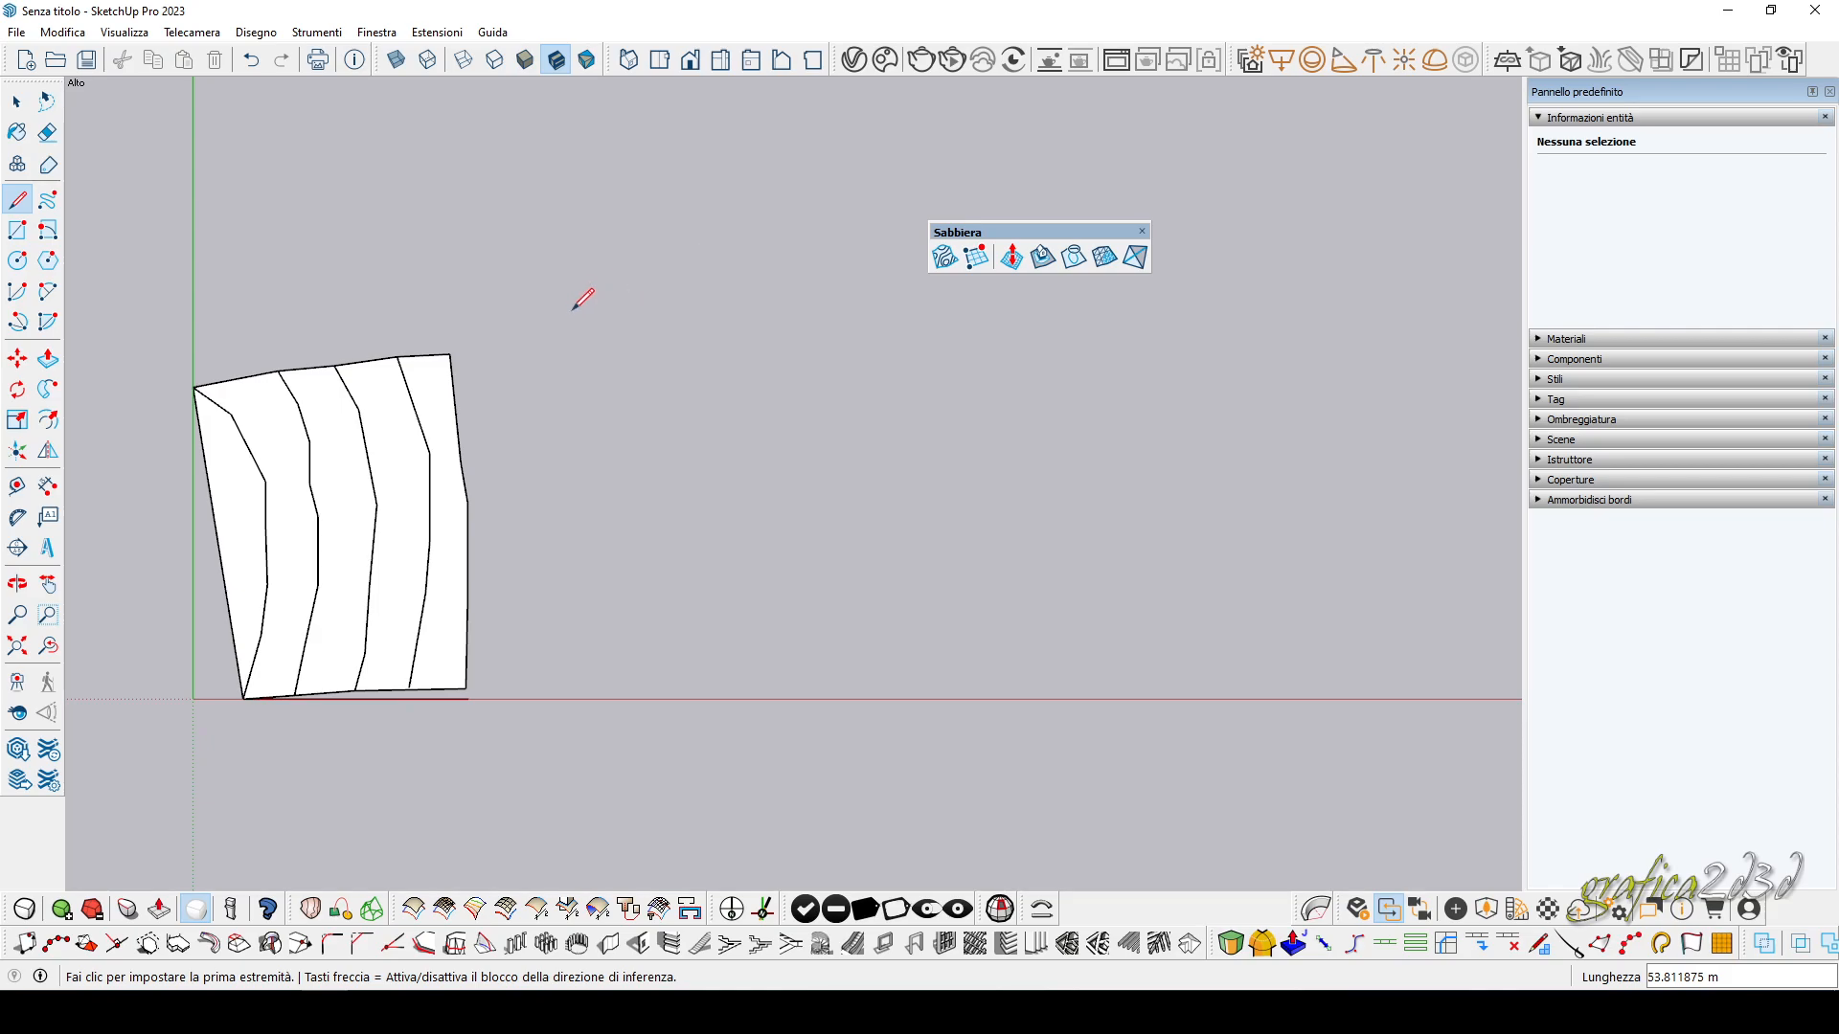
Draw three roughly parallel, wavy freehand contour curves side by side in the empty area beside the terrain.
{"action": "left_click", "coordinate": [48, 199]}
{"action": "mouse_move", "coordinate": [760, 238]}
{"action": "left_mouse_down"}
{"action": "mouse_move", "coordinate": [736, 439]}
{"action": "mouse_move", "coordinate": [764, 578]}
{"action": "mouse_move", "coordinate": [710, 736]}
{"action": "left_mouse_up"}
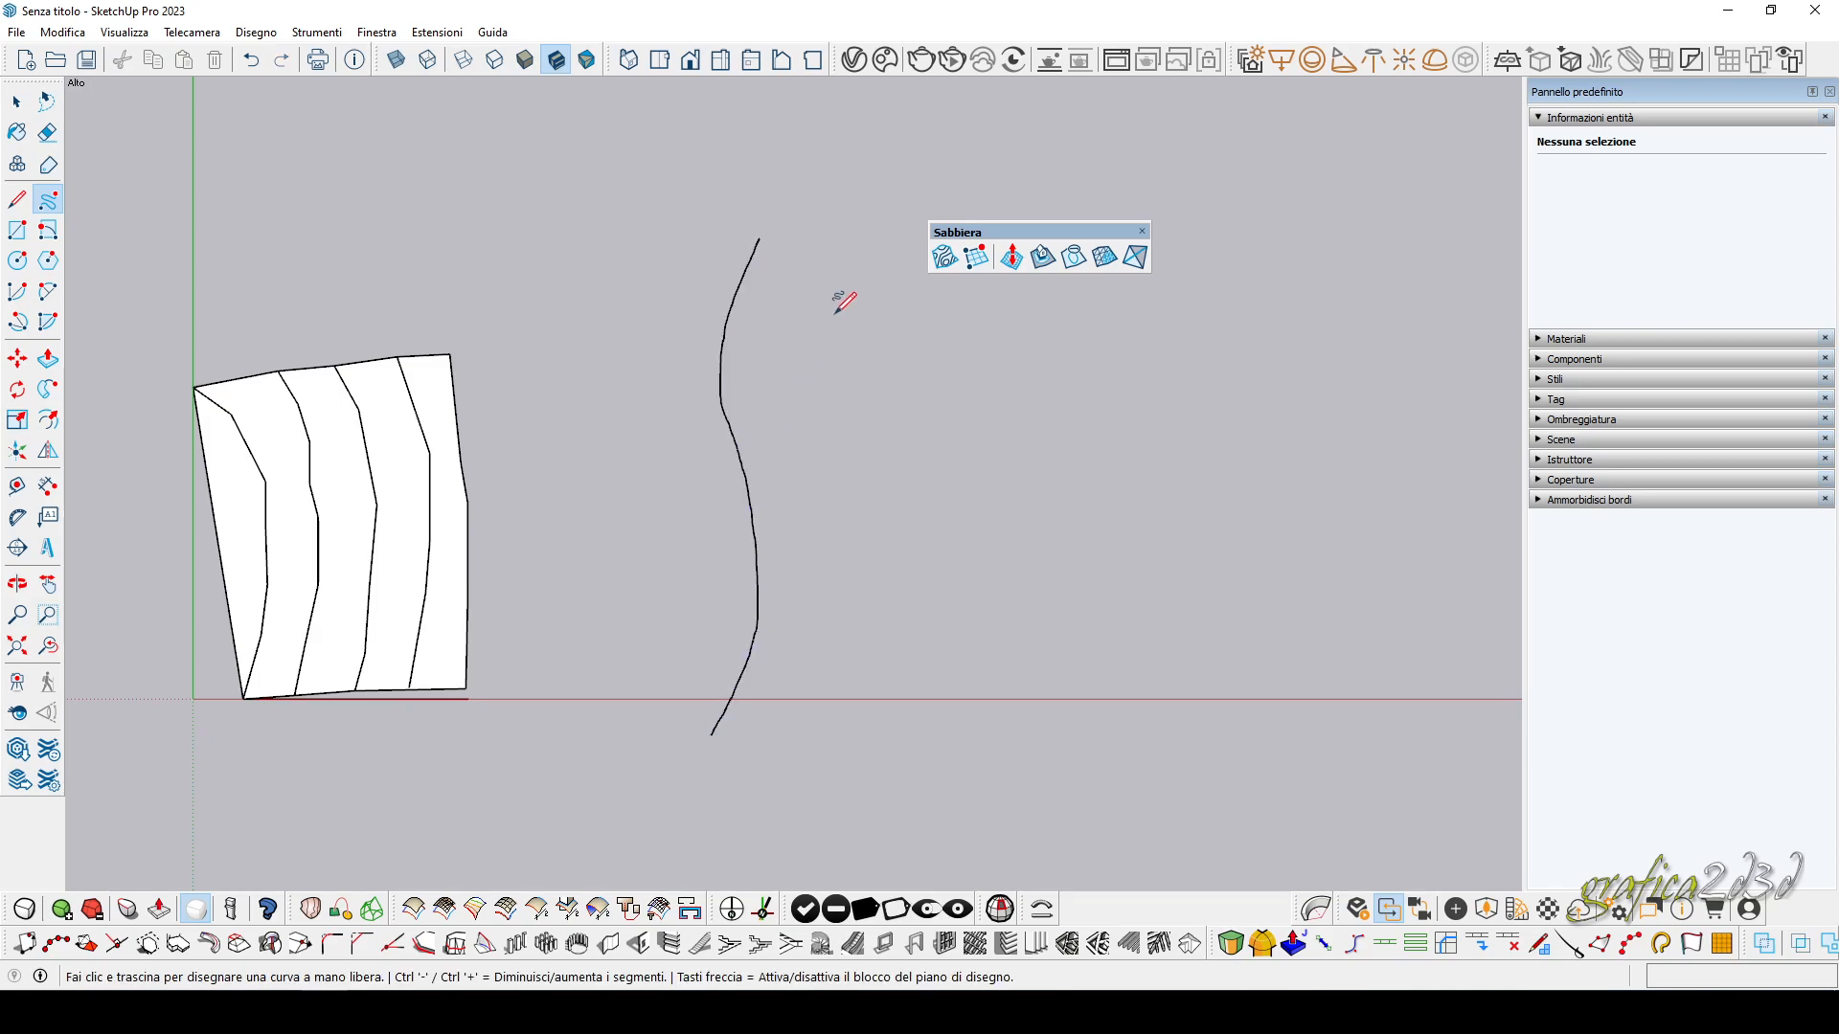
{"action": "mouse_move", "coordinate": [854, 236]}
{"action": "left_mouse_down"}
{"action": "mouse_move", "coordinate": [833, 330]}
{"action": "mouse_move", "coordinate": [862, 463]}
{"action": "mouse_move", "coordinate": [867, 664]}
{"action": "mouse_move", "coordinate": [820, 794]}
{"action": "left_mouse_up"}
{"action": "scroll", "coordinate": [885, 412], "scroll_direction": "down", "scroll_amount": 2}
{"action": "scroll", "coordinate": [893, 331], "scroll_direction": "up", "scroll_amount": 1}
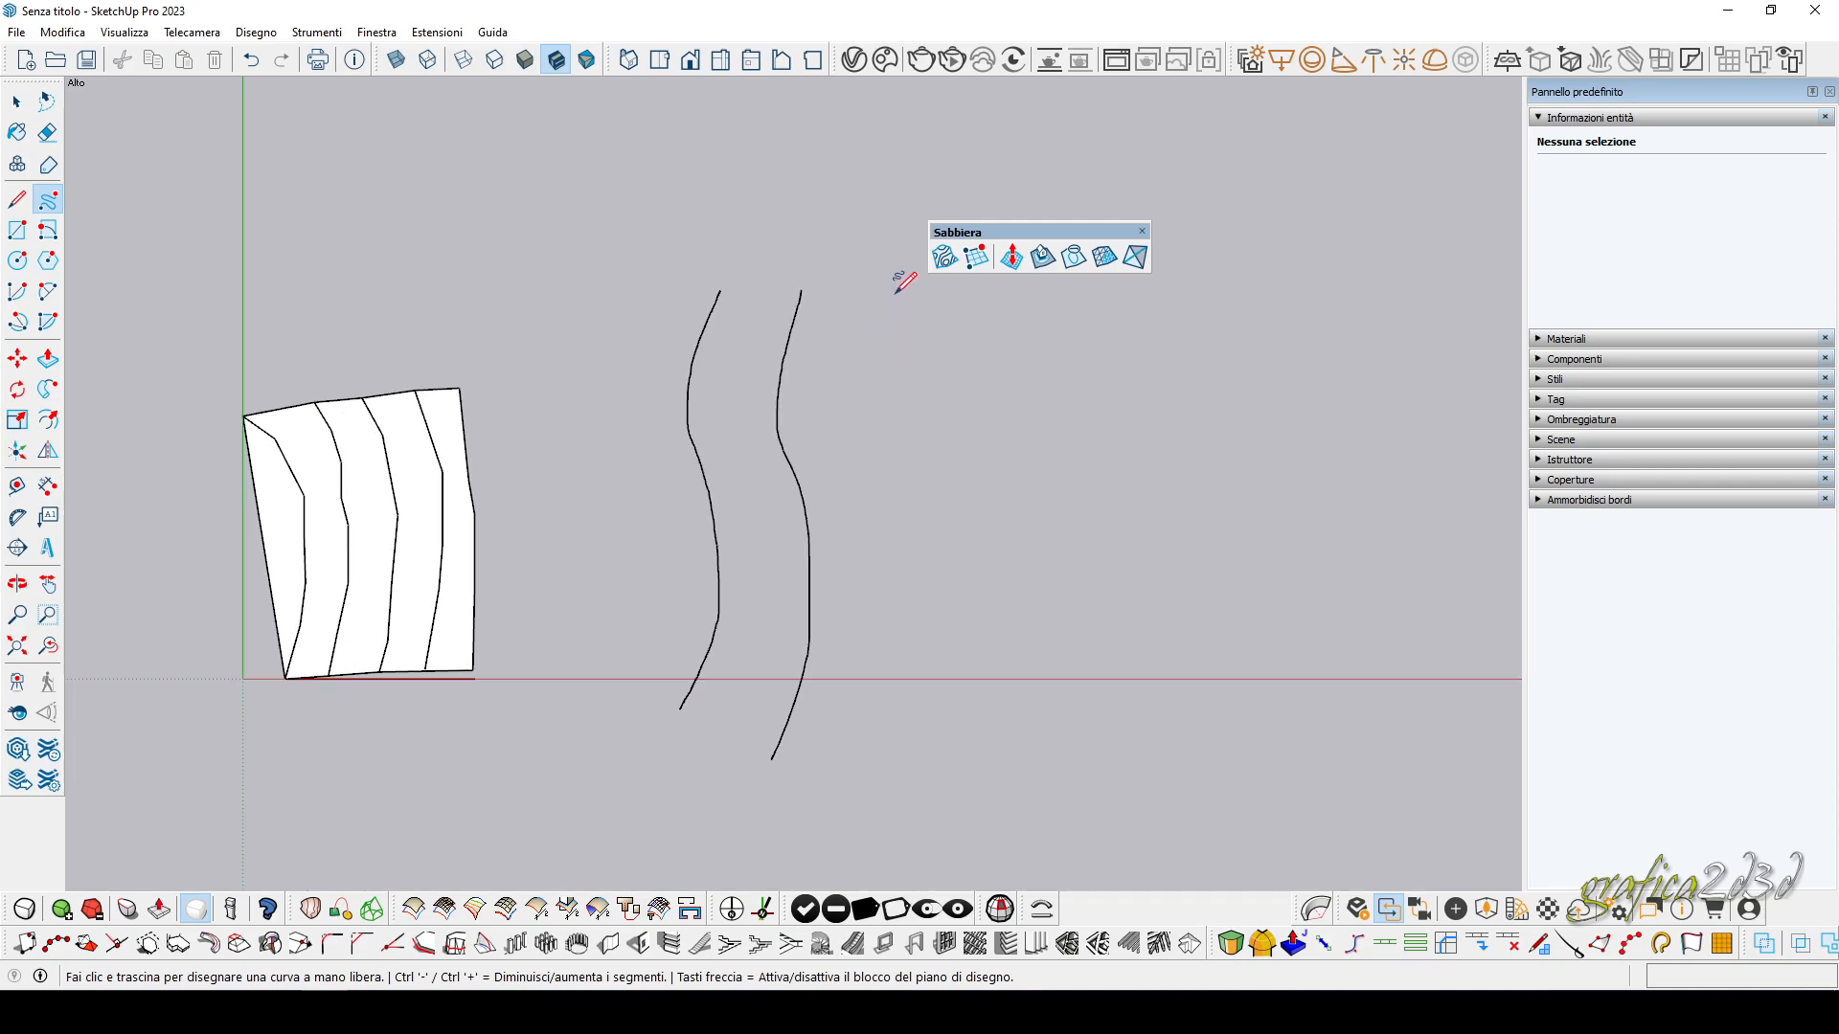
{"action": "mouse_move", "coordinate": [894, 294]}
{"action": "left_mouse_down"}
{"action": "mouse_move", "coordinate": [874, 494]}
{"action": "mouse_move", "coordinate": [932, 710]}
{"action": "mouse_move", "coordinate": [898, 783]}
{"action": "left_mouse_up"}
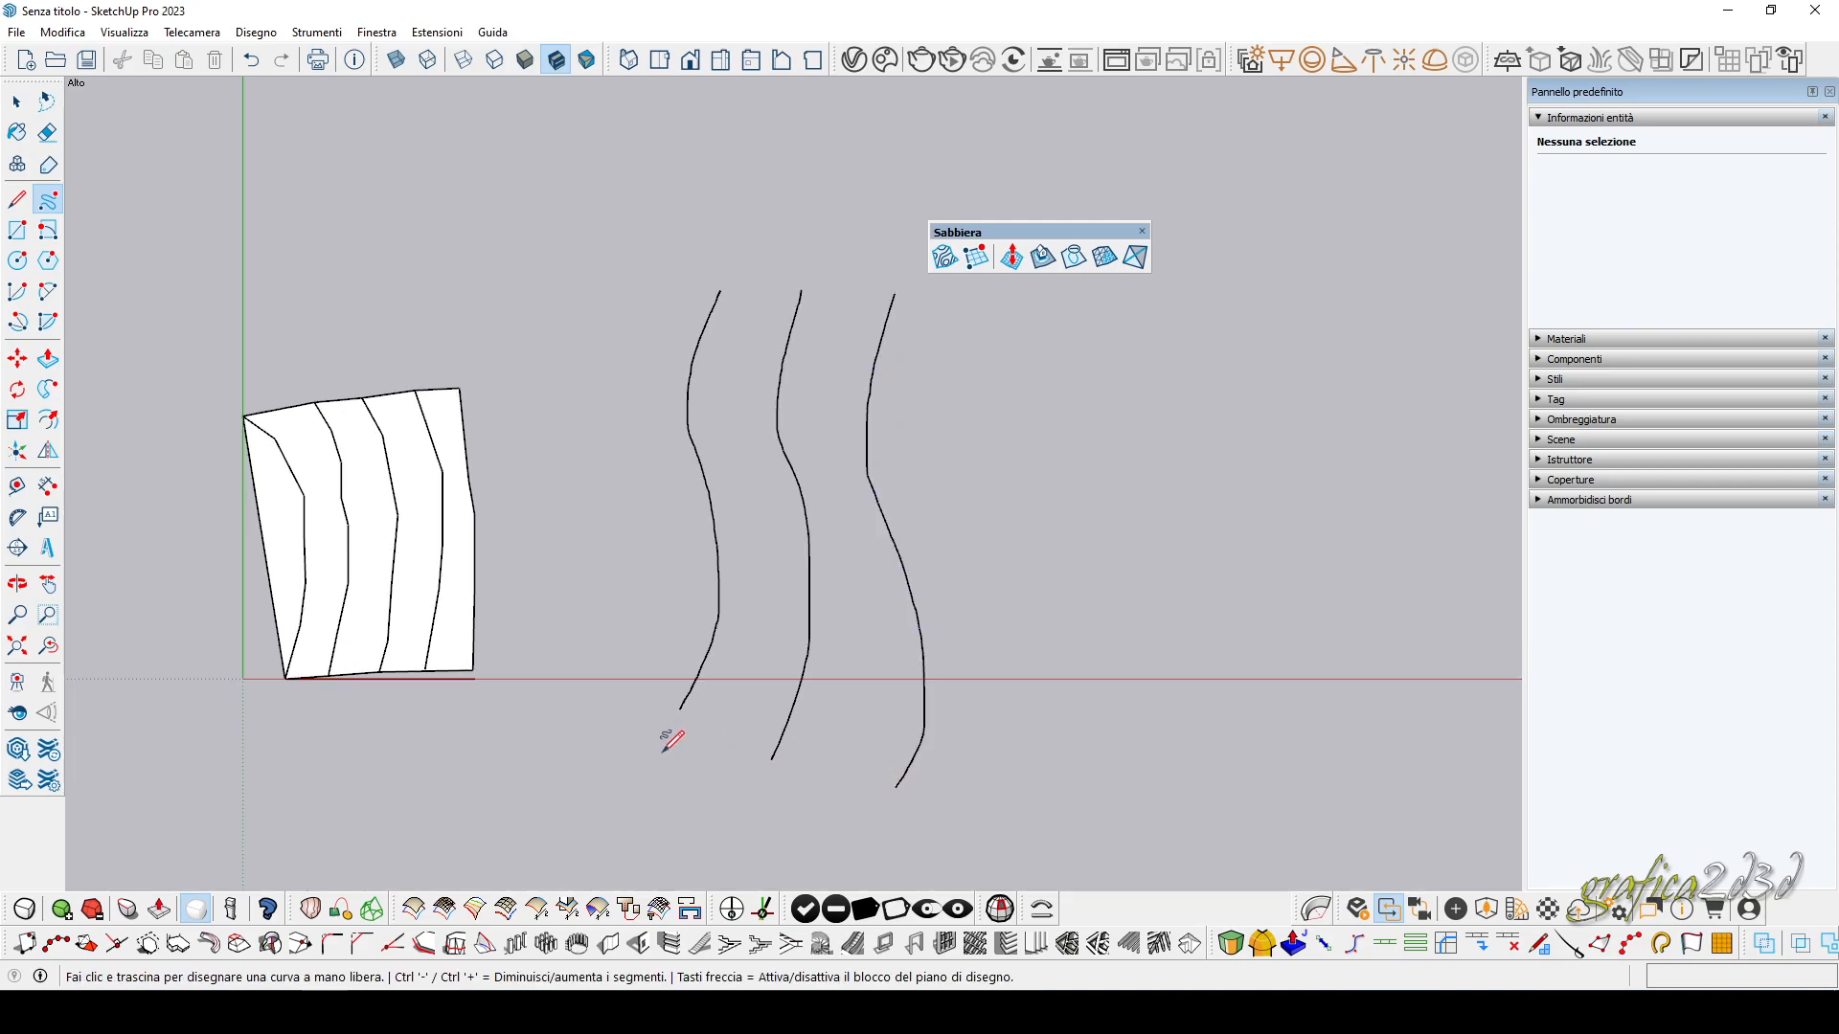
{"action": "mouse_move", "coordinate": [670, 739]}
{"action": "middle_mouse_down"}
{"action": "mouse_move", "coordinate": [756, 515]}
{"action": "mouse_move", "coordinate": [767, 262]}
{"action": "middle_mouse_up"}
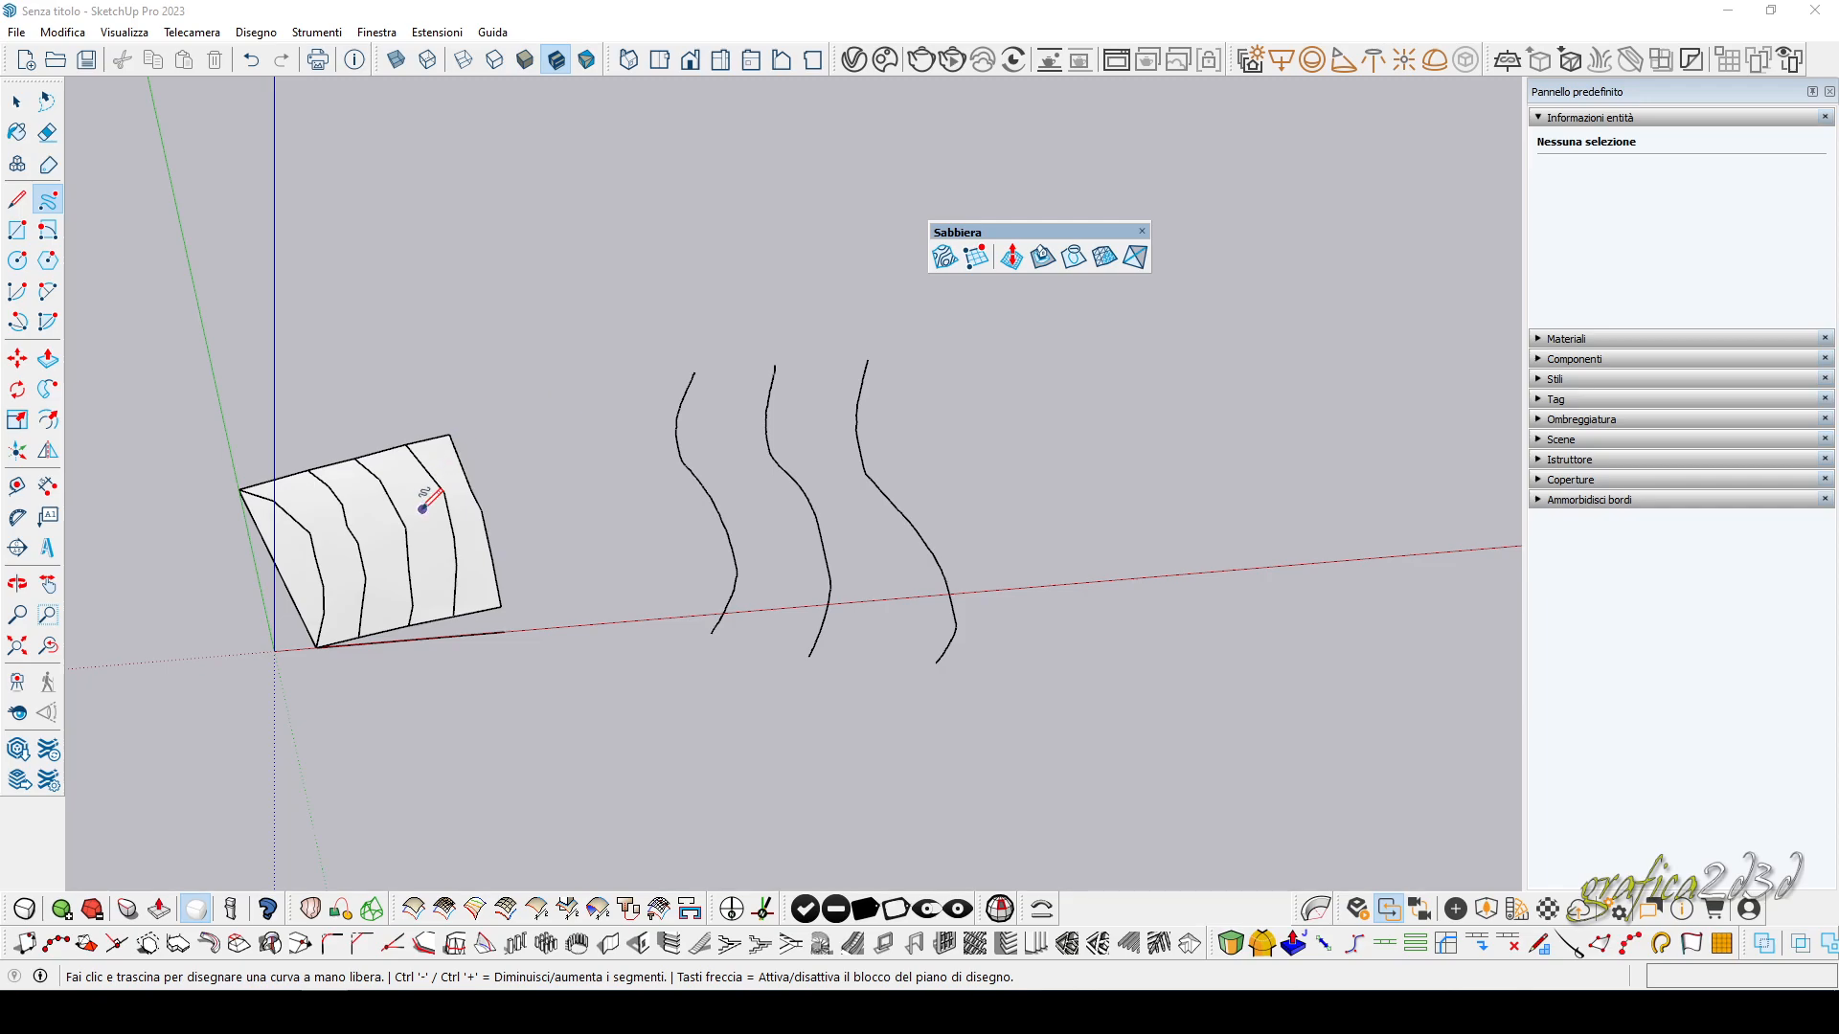
{"action": "left_click", "coordinate": [17, 101]}
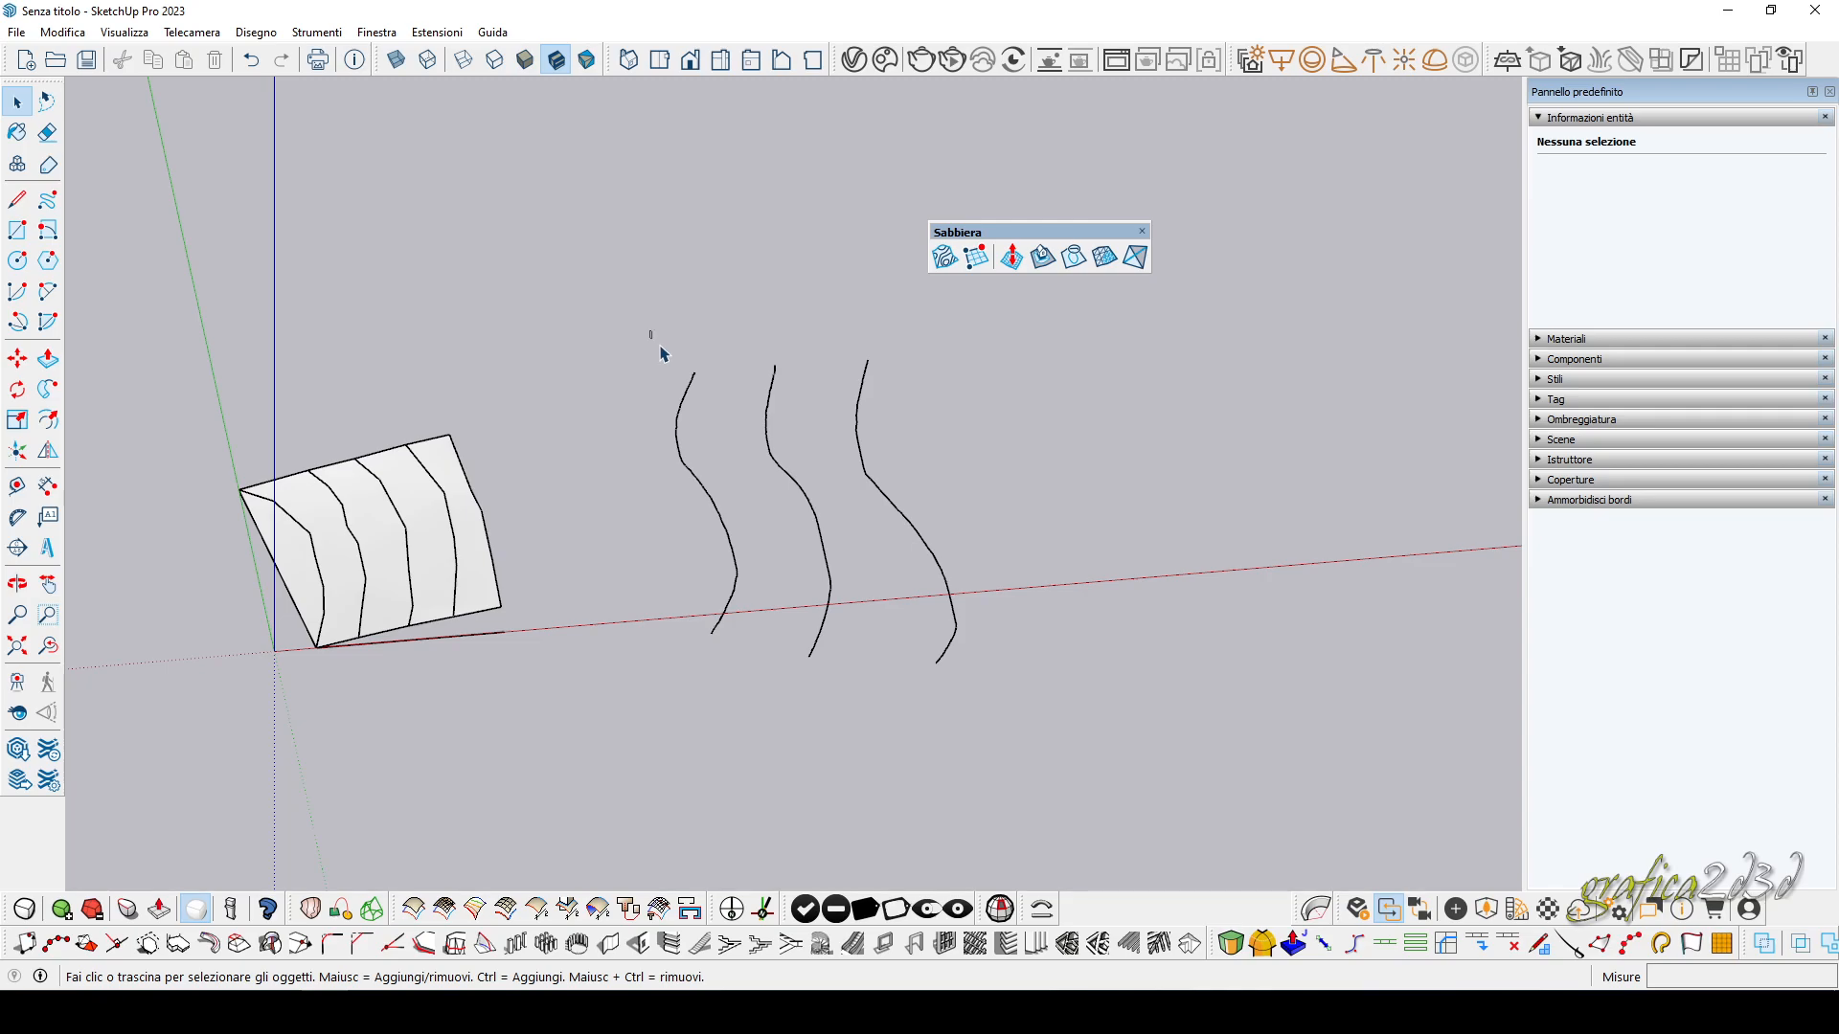
{"action": "left_click_drag", "start_coordinate": [651, 332], "coordinate": [1034, 776]}
{"action": "mouse_move", "coordinate": [1060, 636]}
{"action": "middle_mouse_down"}
{"action": "mouse_move", "coordinate": [964, 443]}
{"action": "mouse_move", "coordinate": [966, 401]}
{"action": "mouse_move", "coordinate": [969, 460]}
{"action": "middle_mouse_up"}
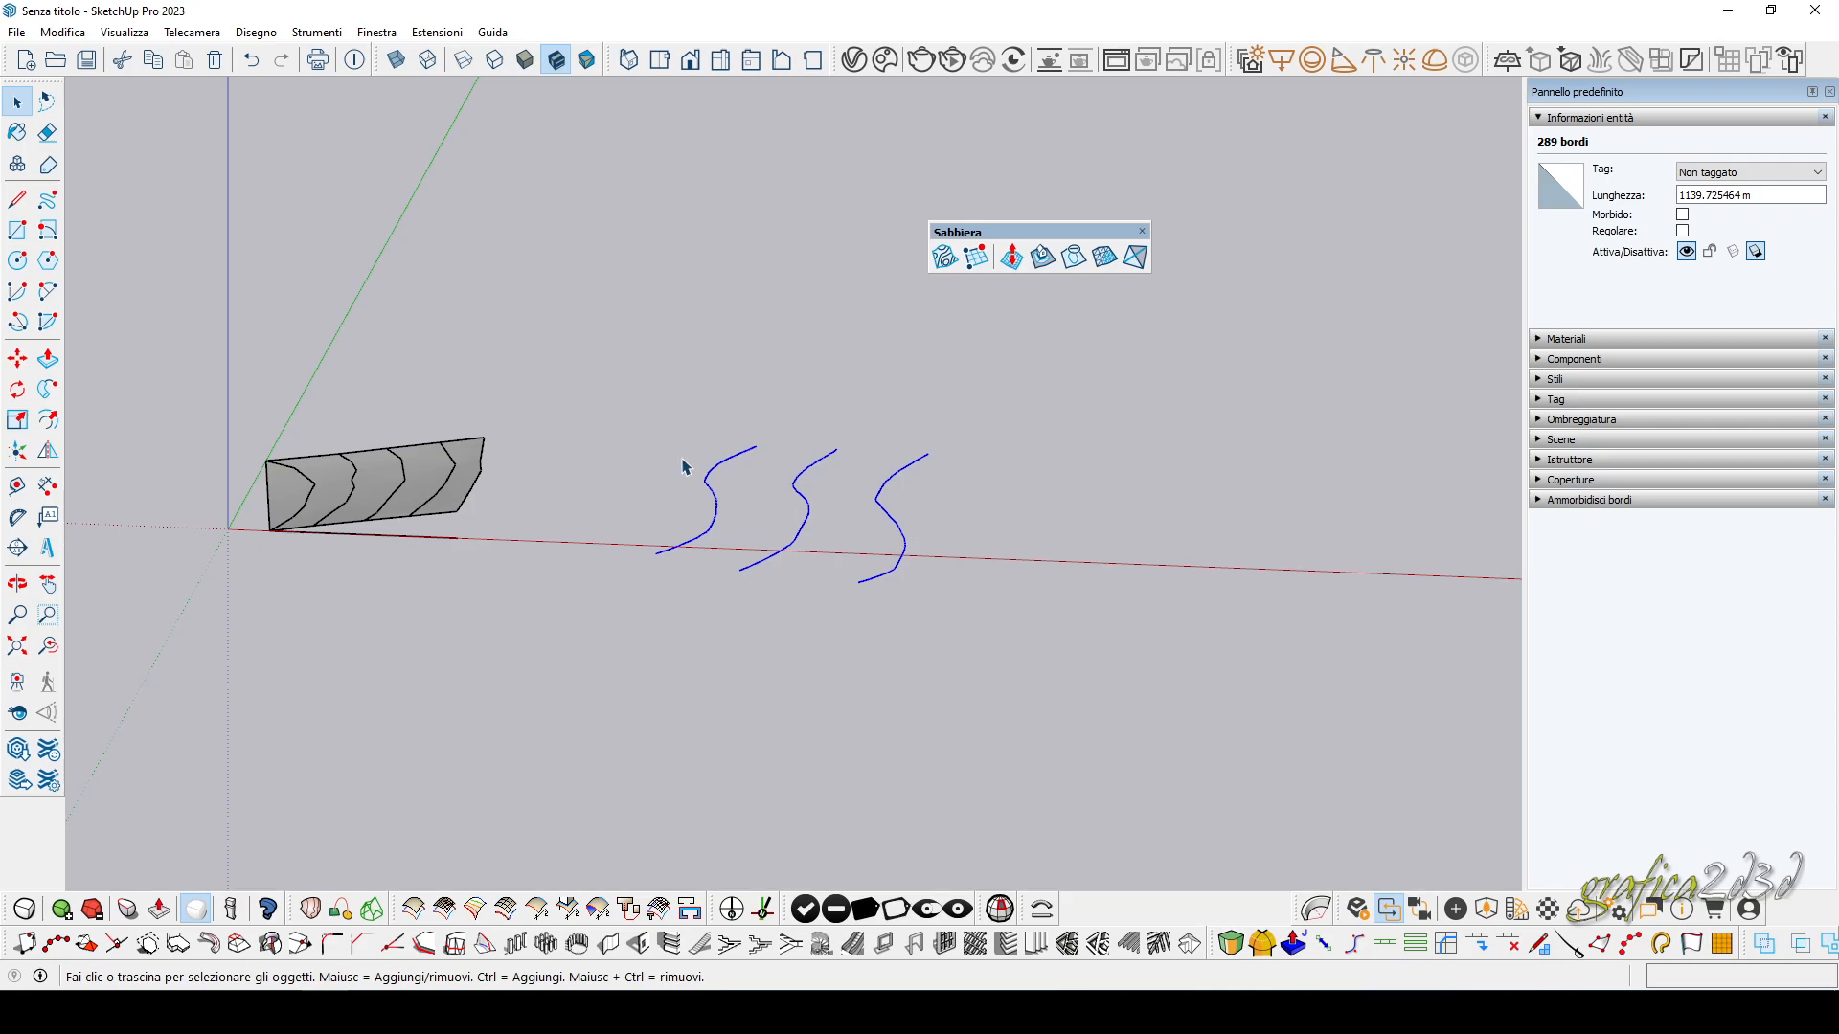
{"action": "middle_click_drag", "start_coordinate": [804, 390], "coordinate": [767, 541]}
{"action": "scroll", "coordinate": [767, 541], "scroll_direction": "up", "scroll_amount": 1}
{"action": "left_click", "coordinate": [18, 358]}
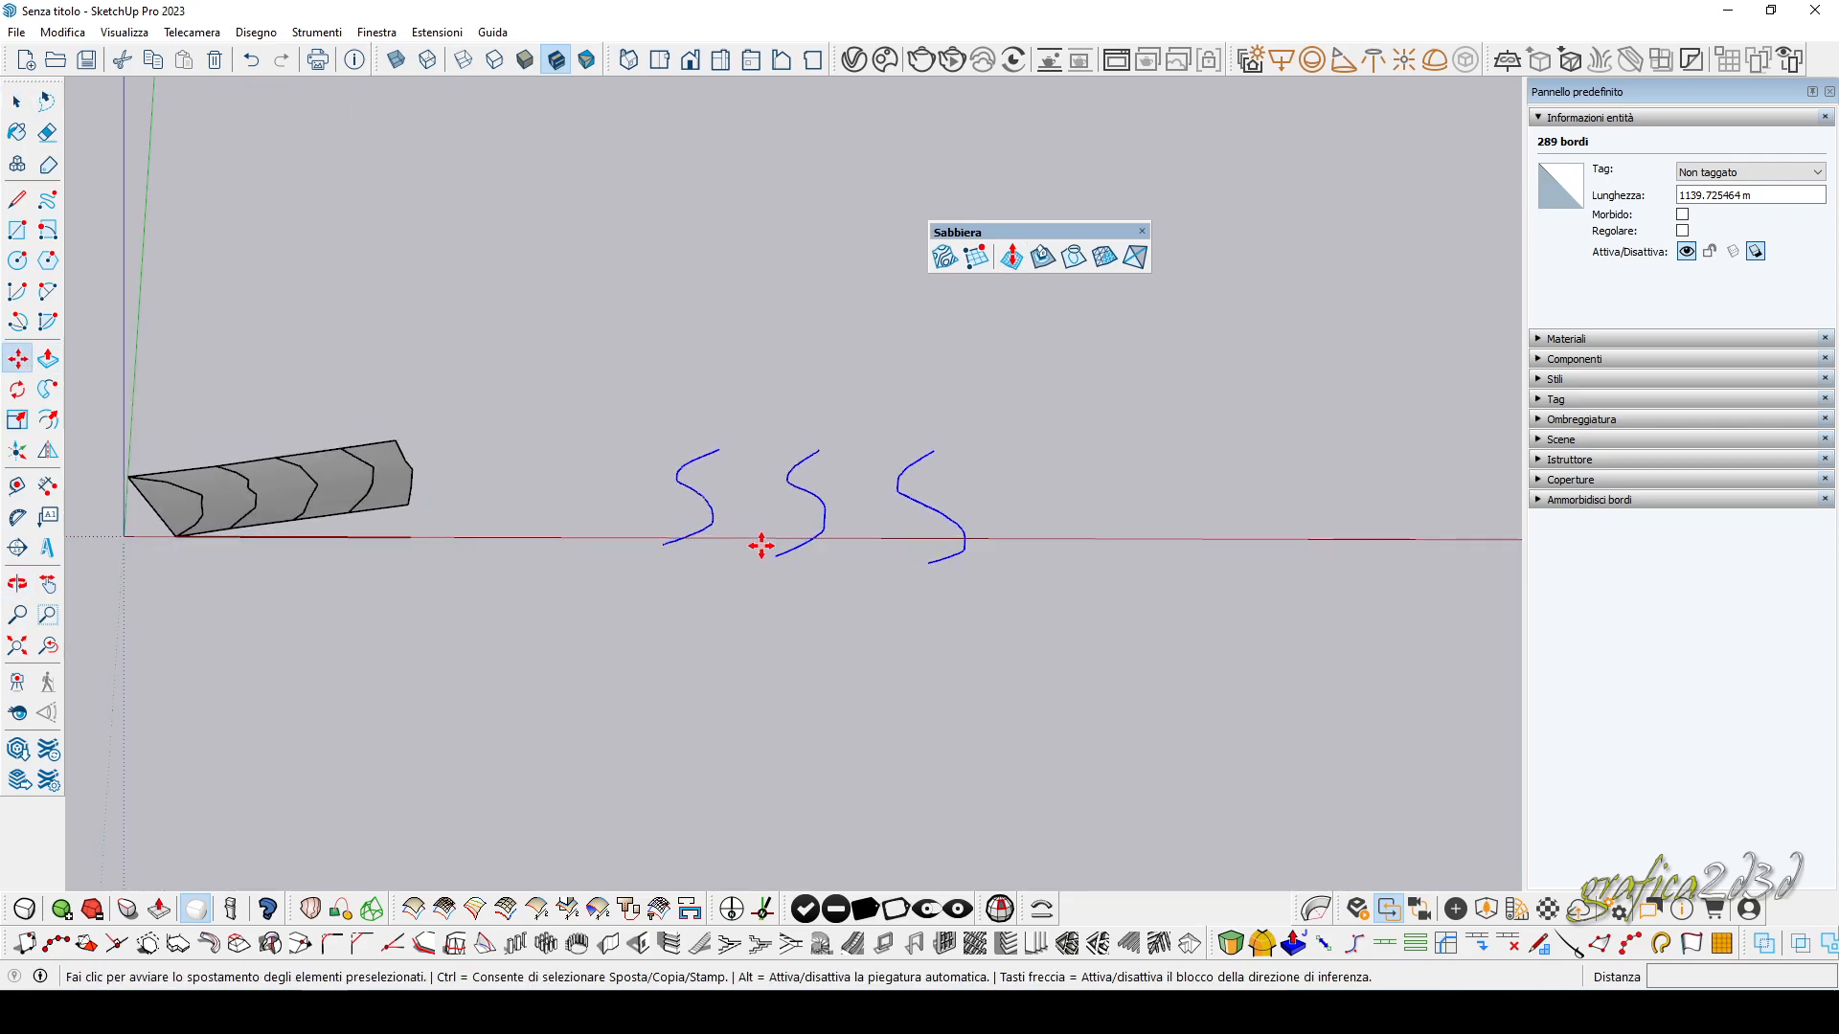
{"action": "left_click", "coordinate": [781, 555]}
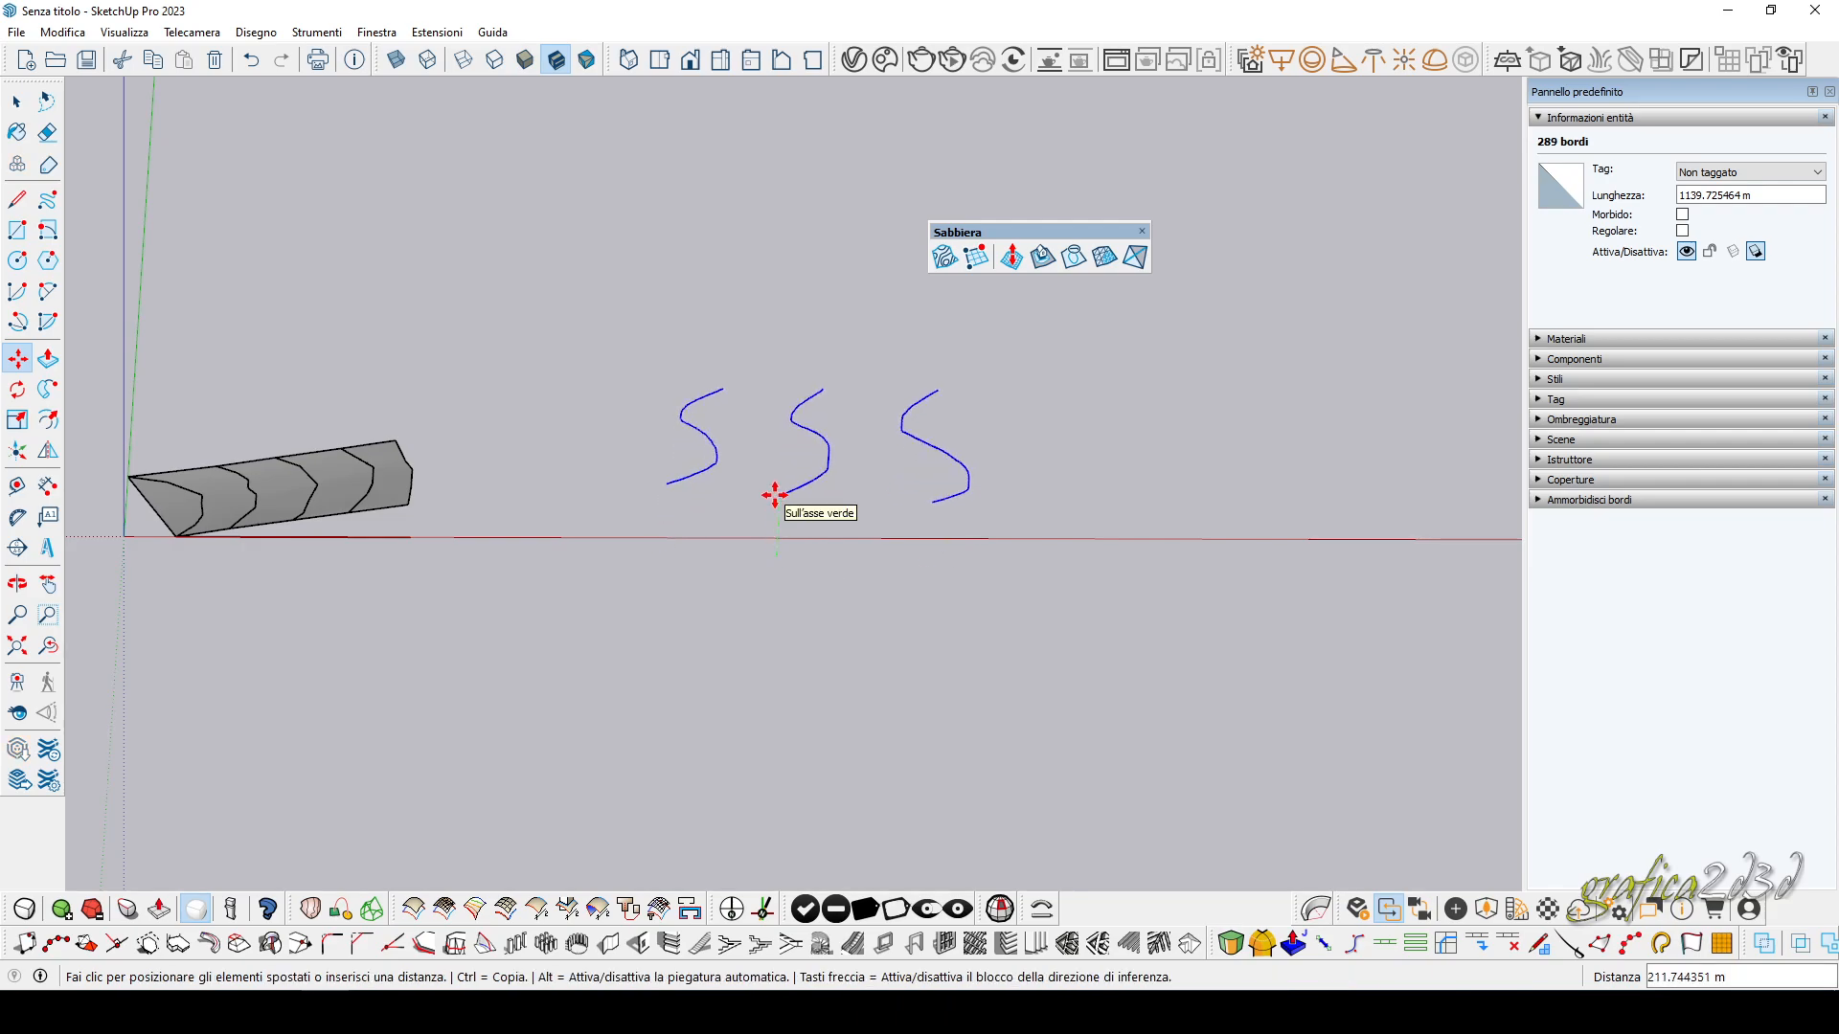
{"action": "key", "text": "Escape"}
{"action": "key", "text": "Escape"}
Move the second and third freehand curves together about 244 m along the green axis, leaving out the curve nearest the terrain.
{"action": "left_click", "coordinate": [18, 102]}
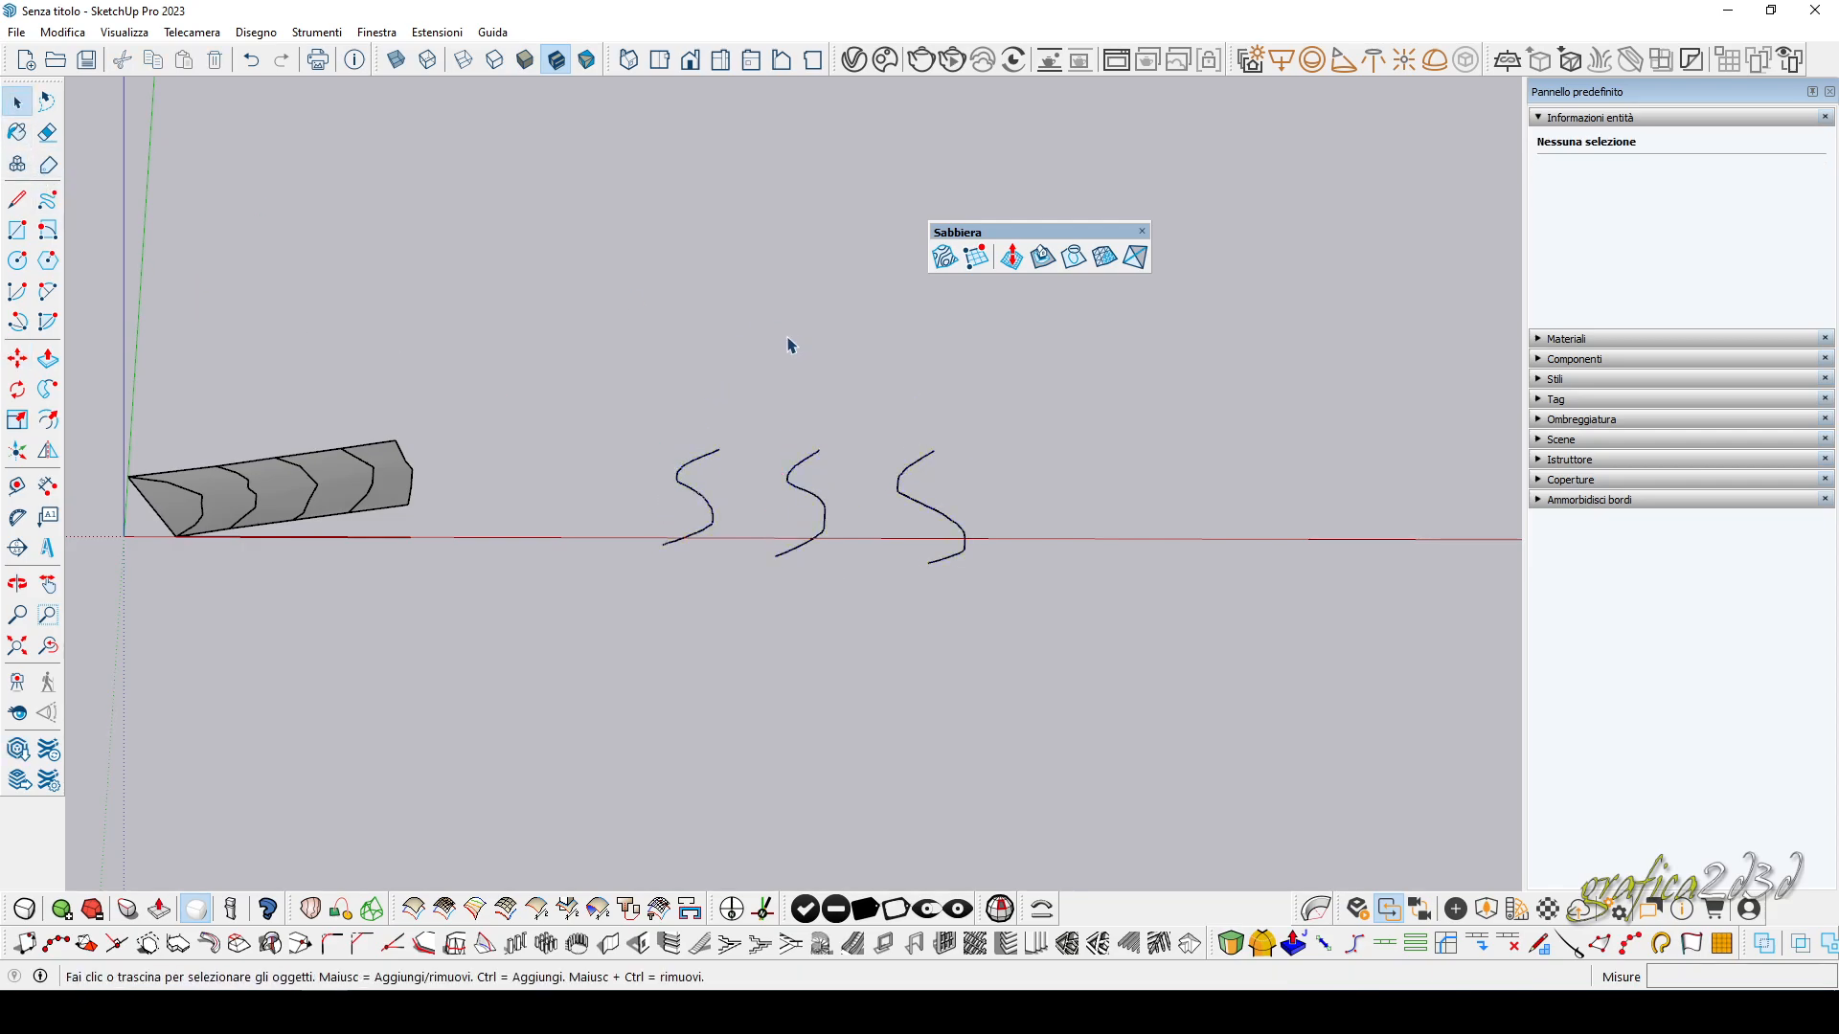
{"action": "left_click_drag", "start_coordinate": [736, 377], "coordinate": [1172, 730]}
{"action": "left_click", "coordinate": [18, 358]}
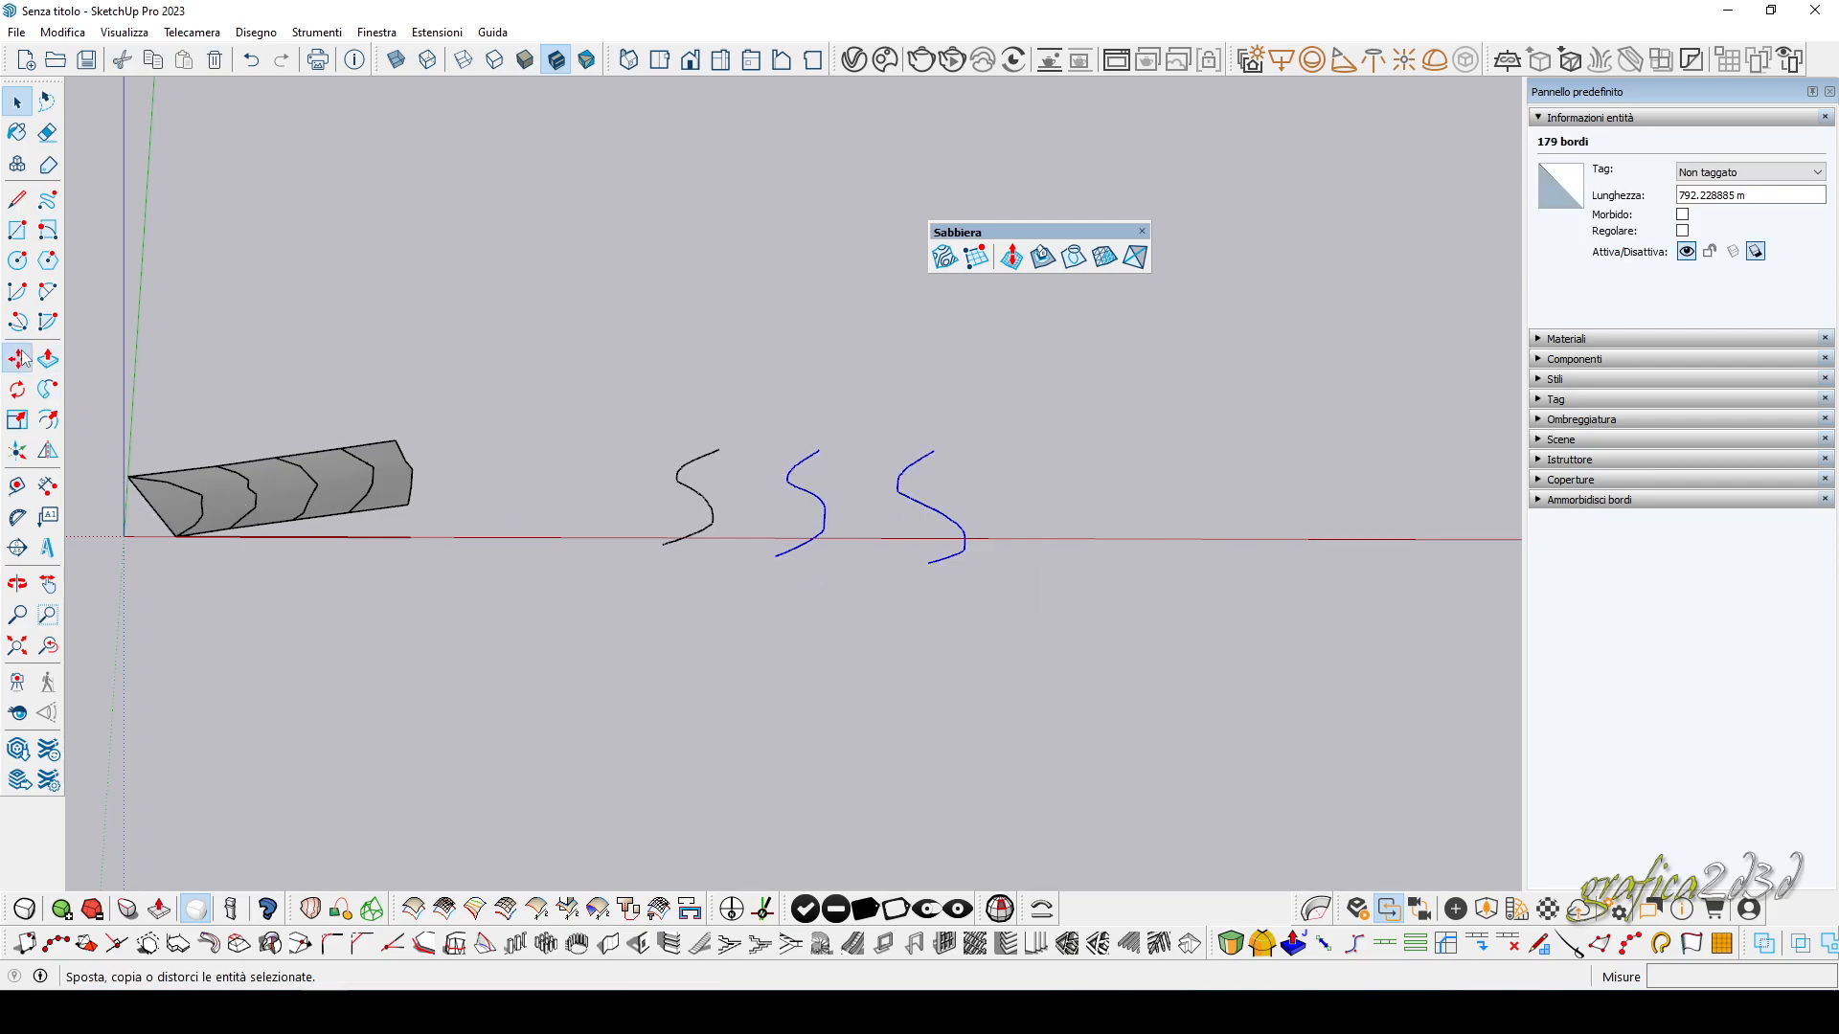
{"action": "left_click", "coordinate": [771, 555]}
{"action": "left_click", "coordinate": [775, 486]}
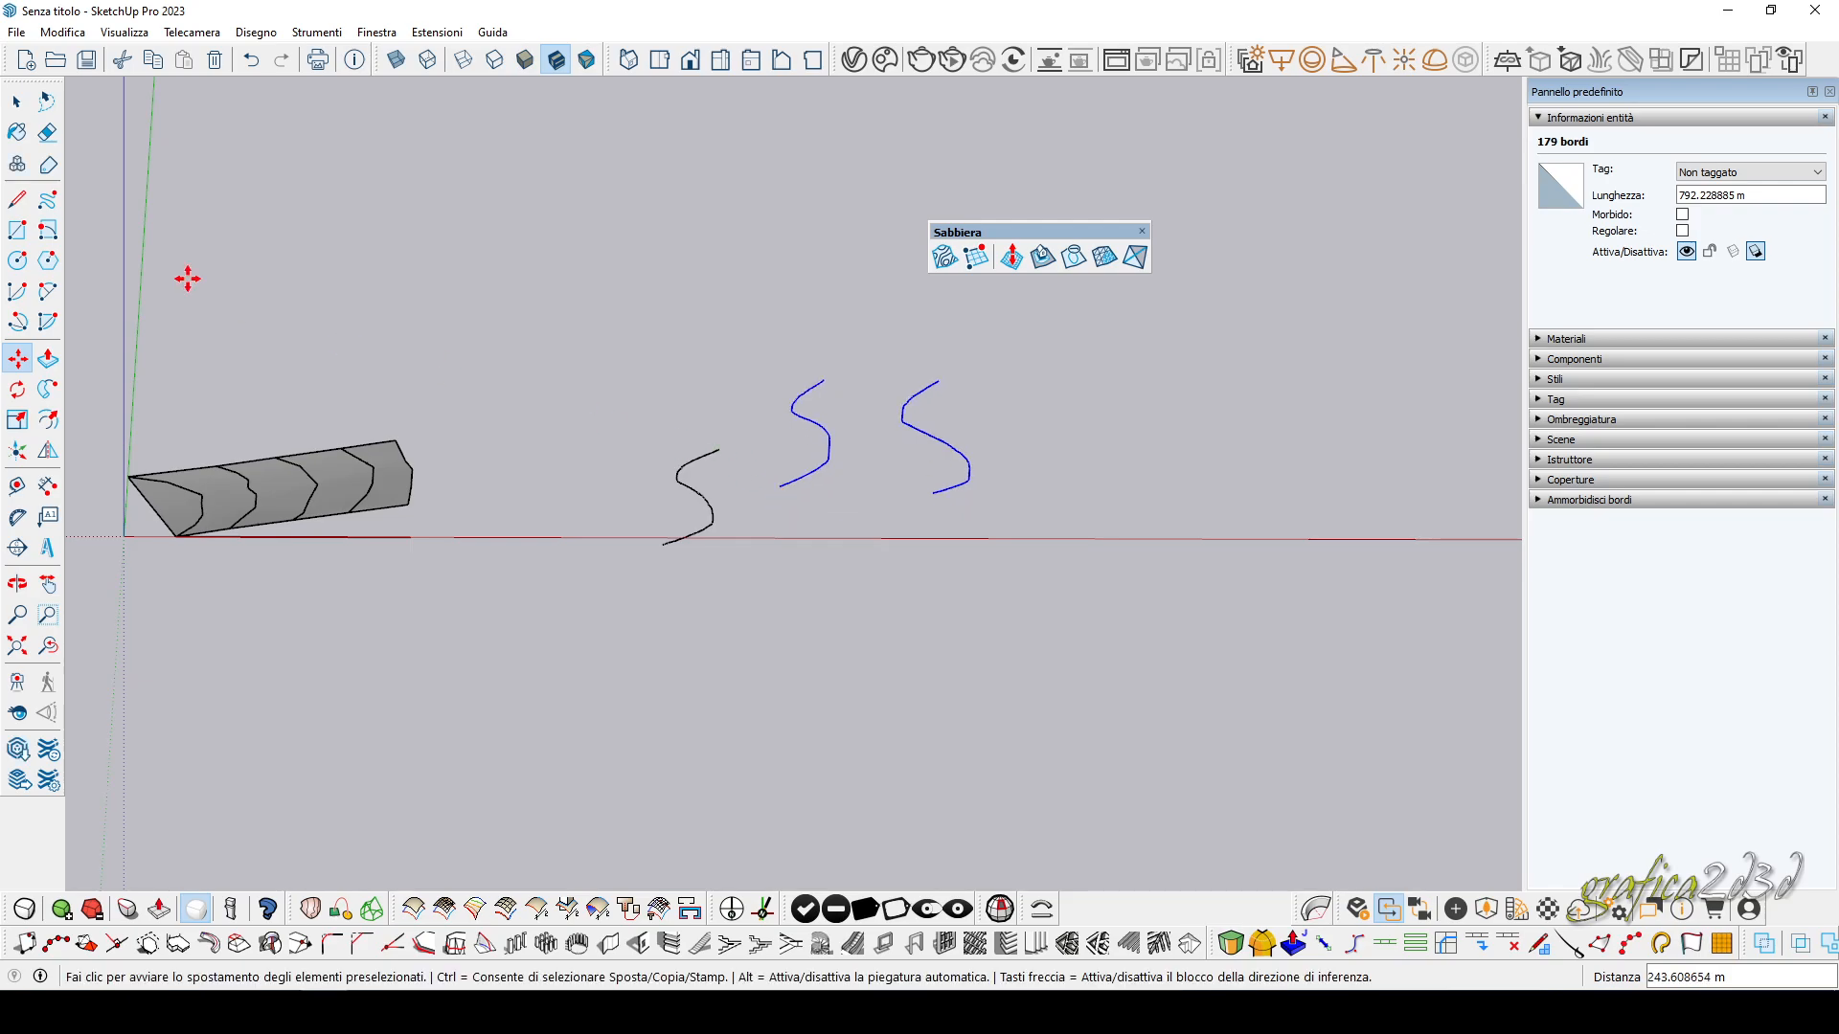
Move only the third freehand curve, farthest from the terrain, further along the green axis.
{"action": "left_click", "coordinate": [17, 101]}
{"action": "left_click_drag", "start_coordinate": [860, 322], "coordinate": [921, 418]}
{"action": "left_click", "coordinate": [922, 425]}
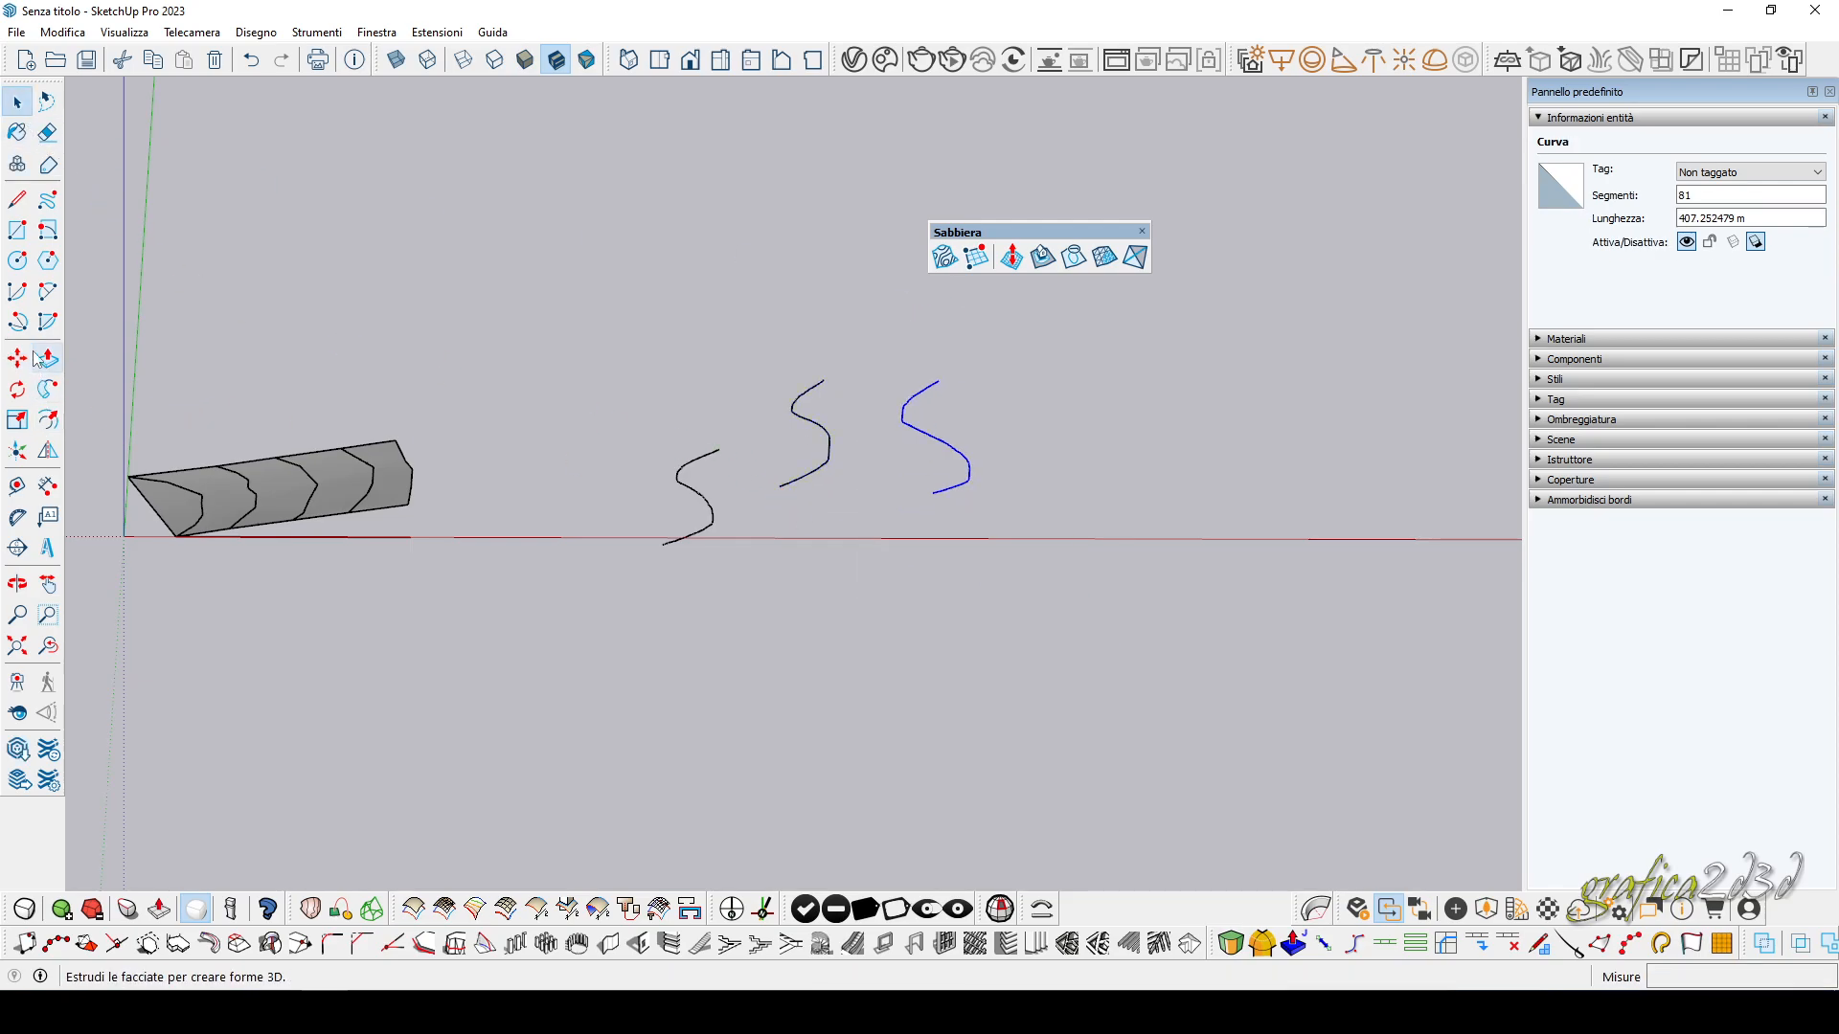
{"action": "key", "text": "m"}
{"action": "left_click", "coordinate": [931, 491]}
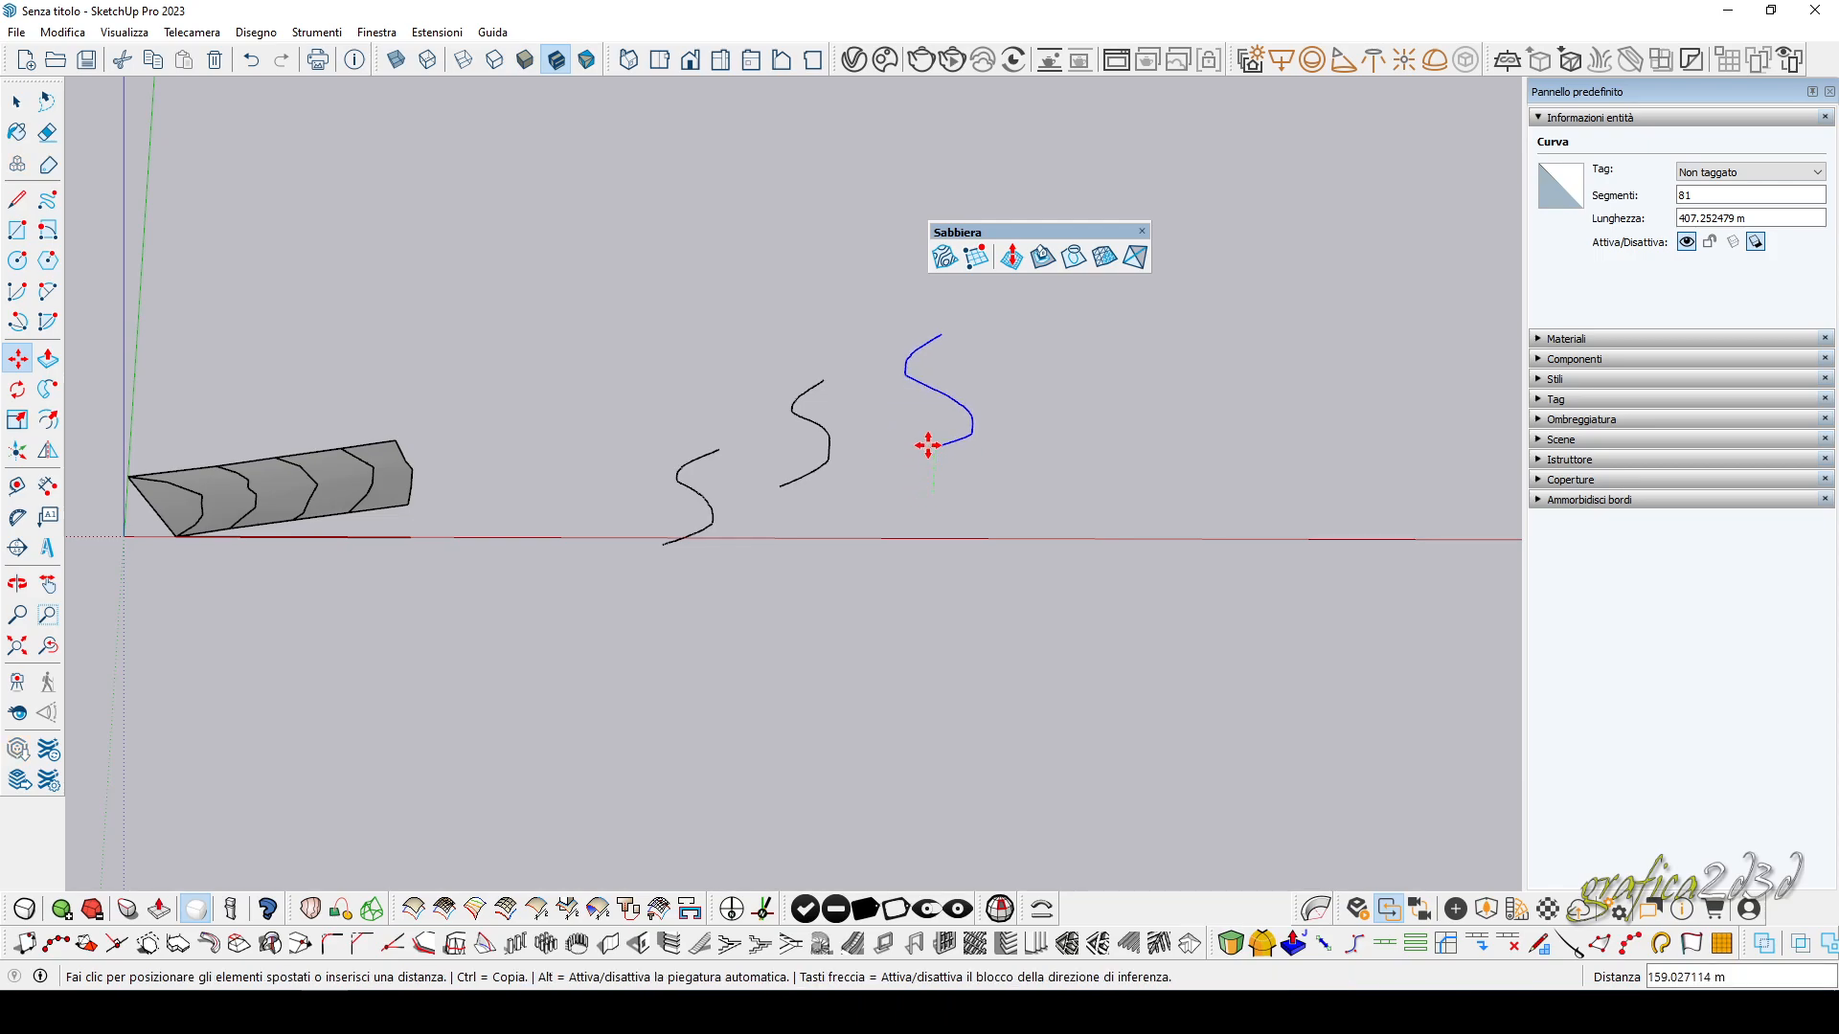
{"action": "left_click", "coordinate": [932, 439]}
Generate a surface from all three freehand curves with the Sandbox From Contours tool and view it from another angle.
{"action": "left_click", "coordinate": [19, 104]}
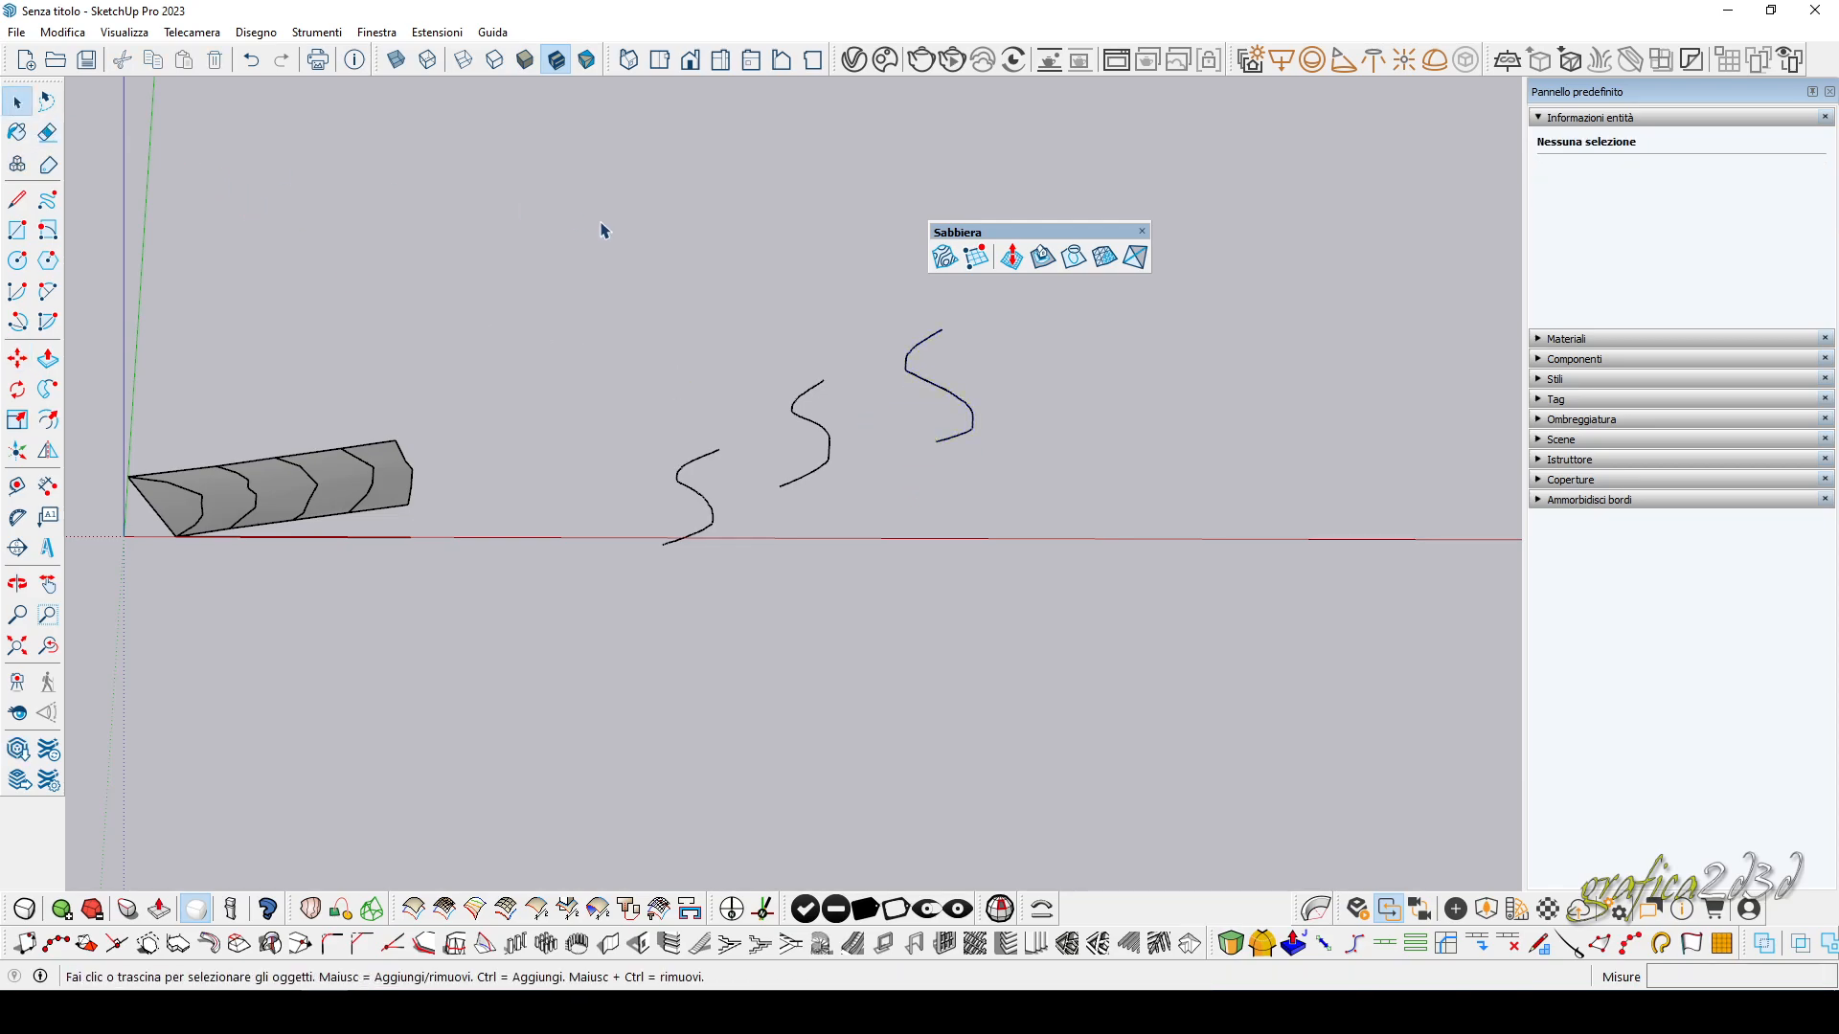
{"action": "left_click_drag", "start_coordinate": [597, 220], "coordinate": [1170, 669]}
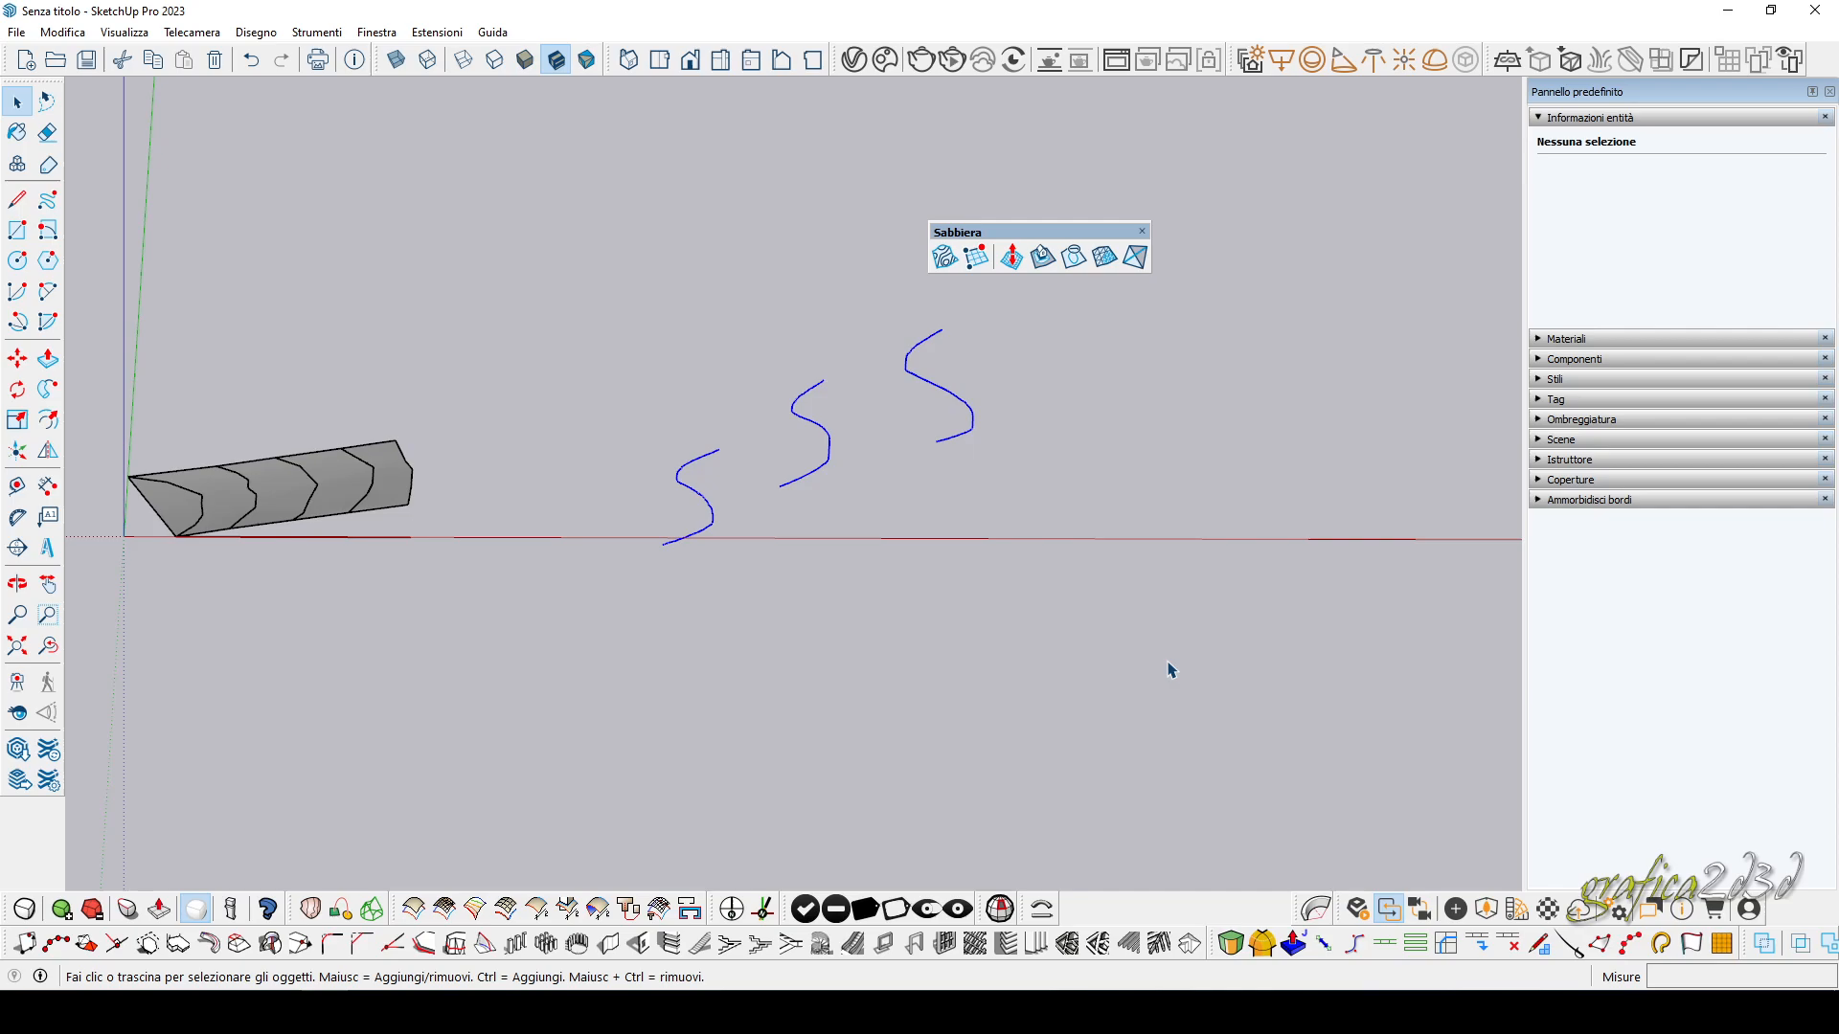
{"action": "left_click", "coordinate": [943, 257]}
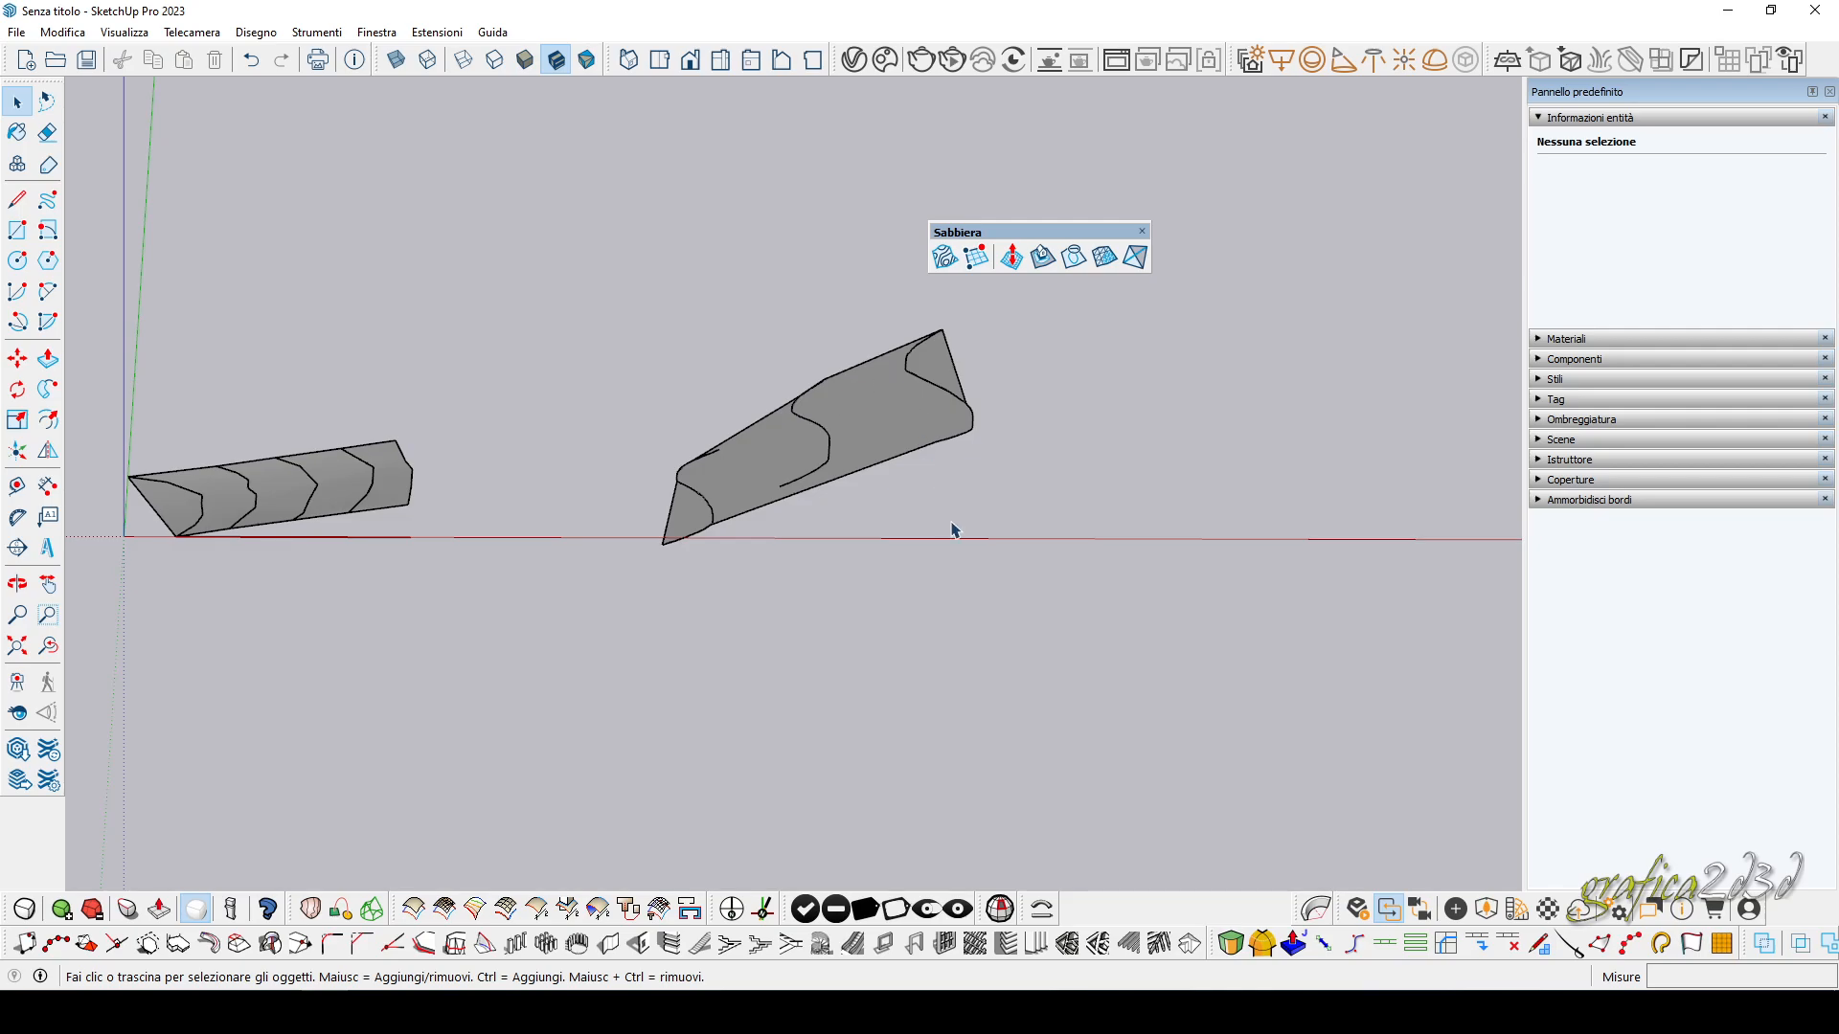
{"action": "middle_click_drag", "start_coordinate": [955, 529], "coordinate": [766, 447]}
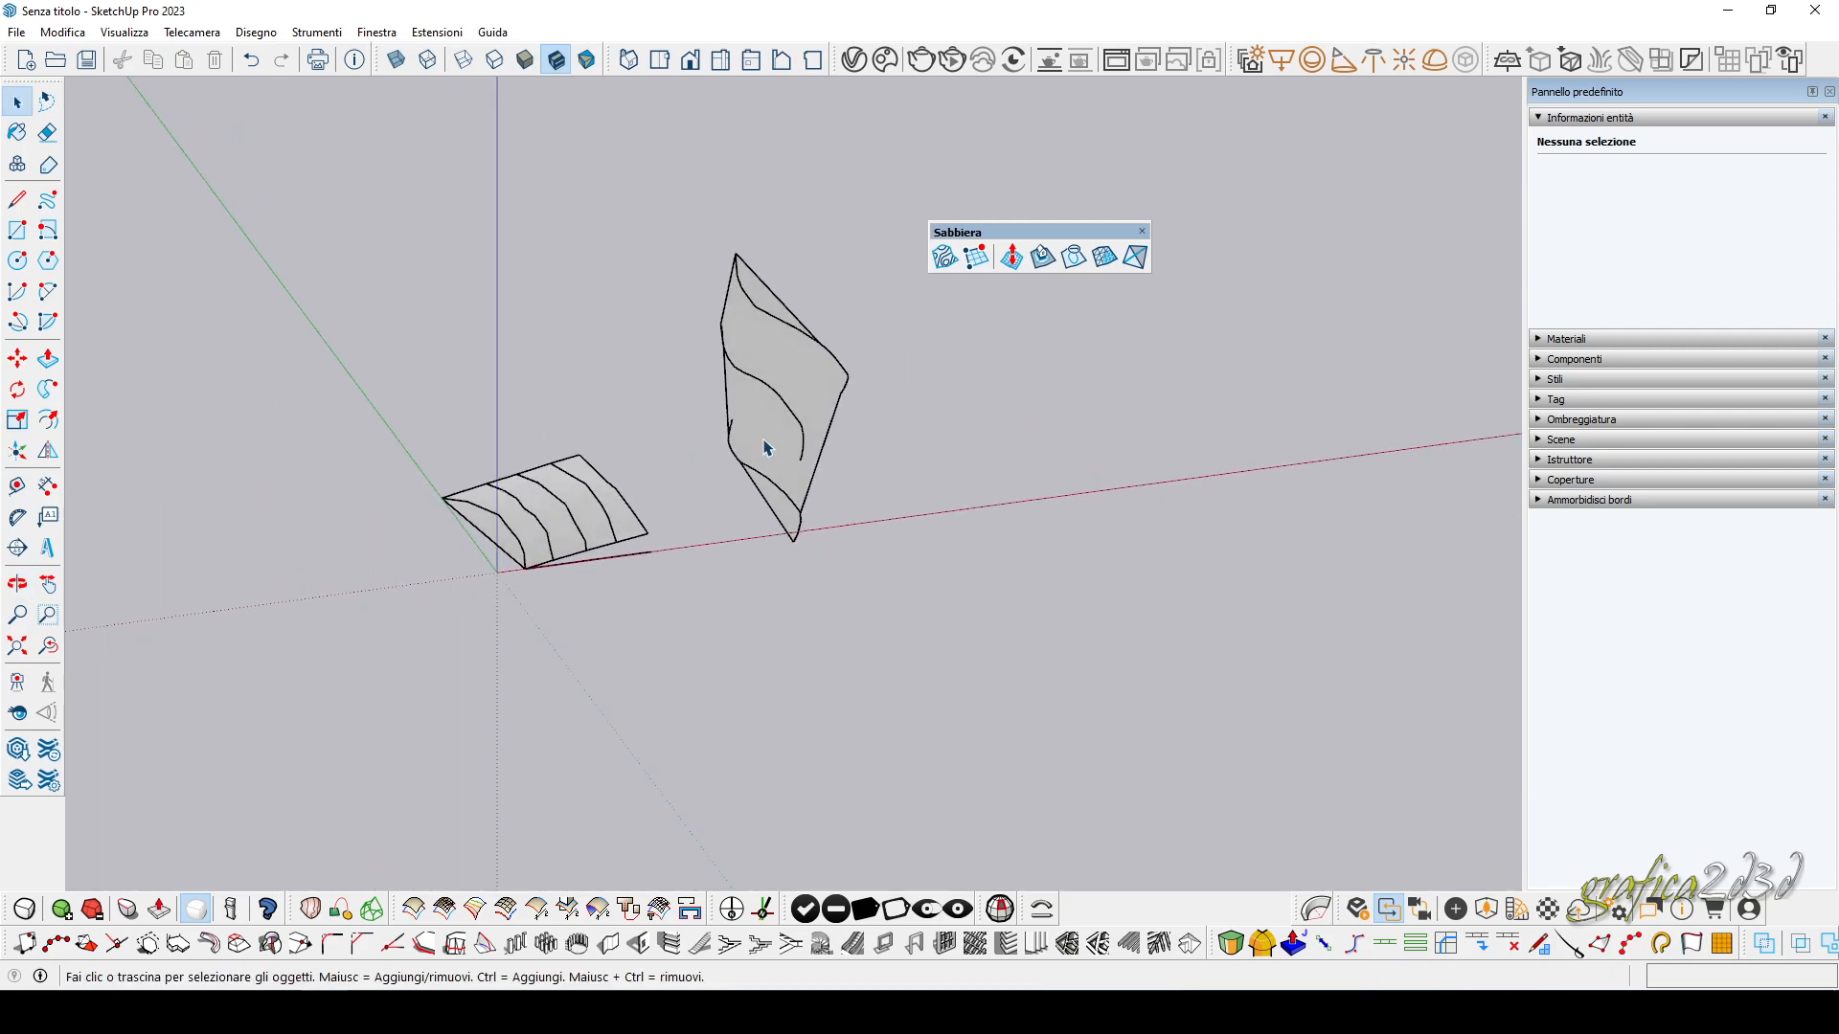
Delete all geometry from the model, including both terrain surfaces, in the top view.
{"action": "left_click", "coordinate": [659, 60]}
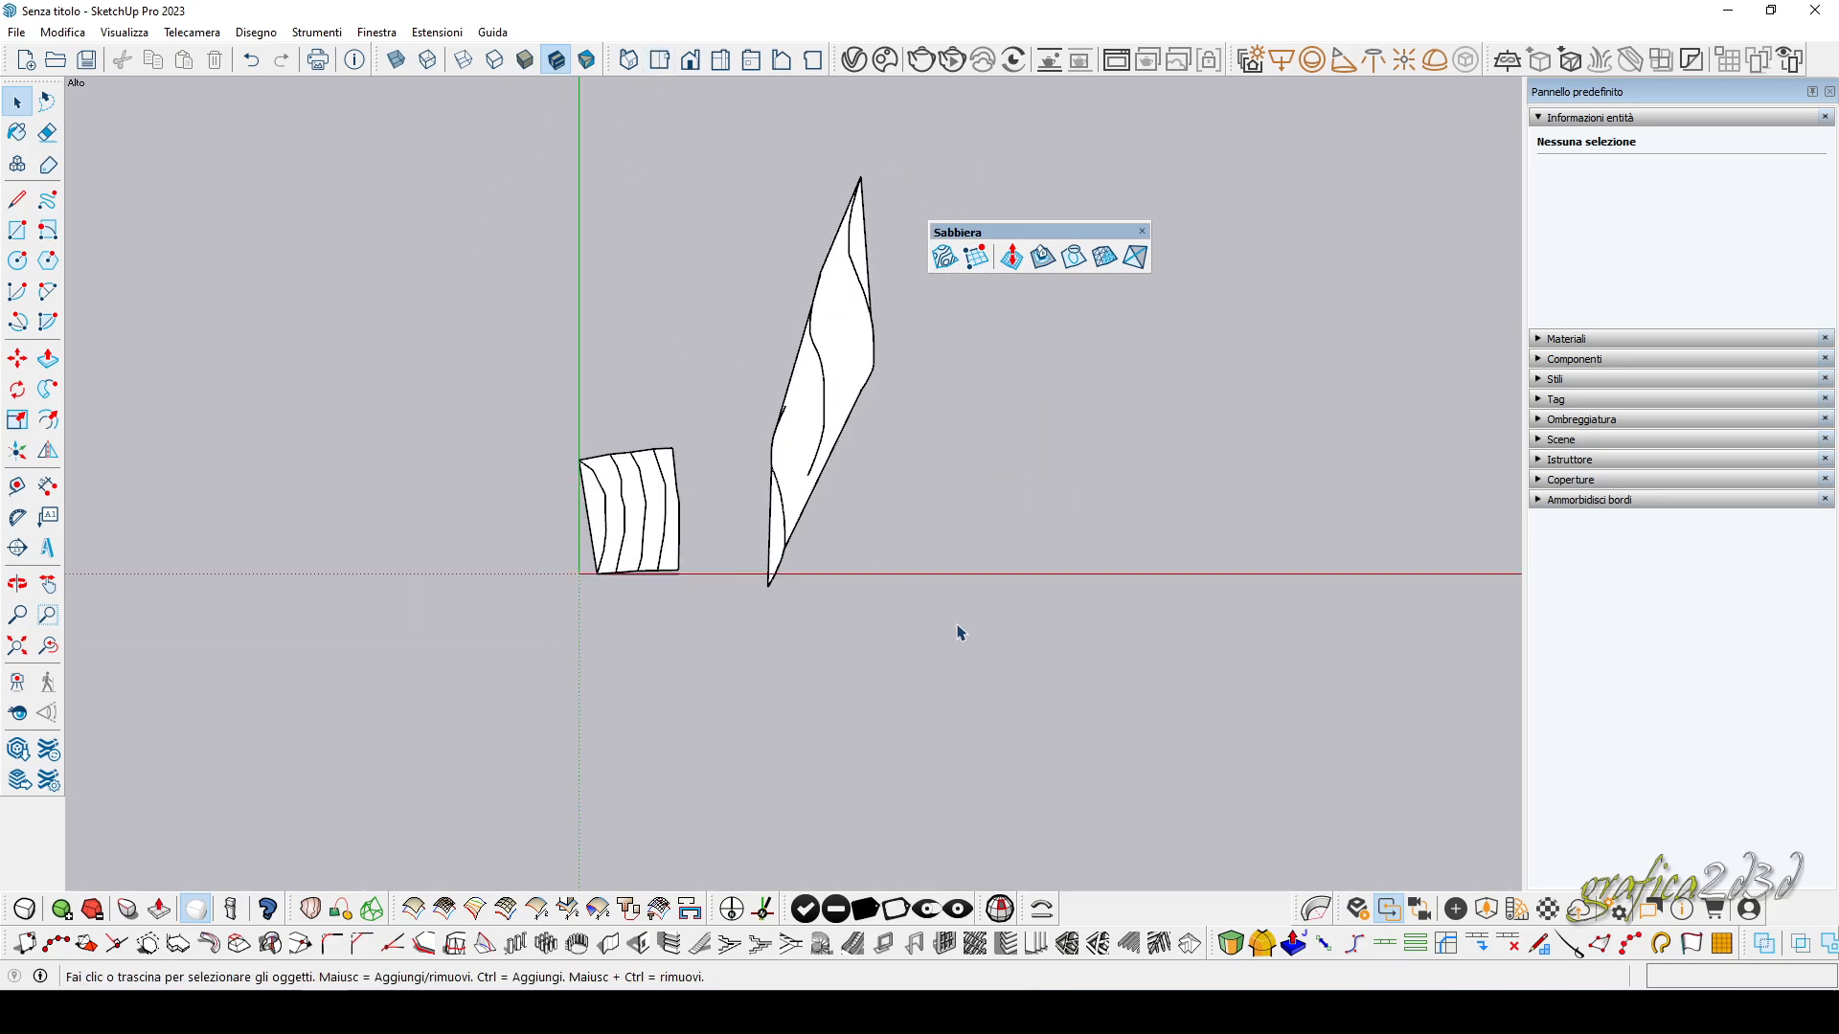
{"action": "left_click_drag", "start_coordinate": [522, 123], "coordinate": [485, 100]}
{"action": "key", "text": "Delete"}
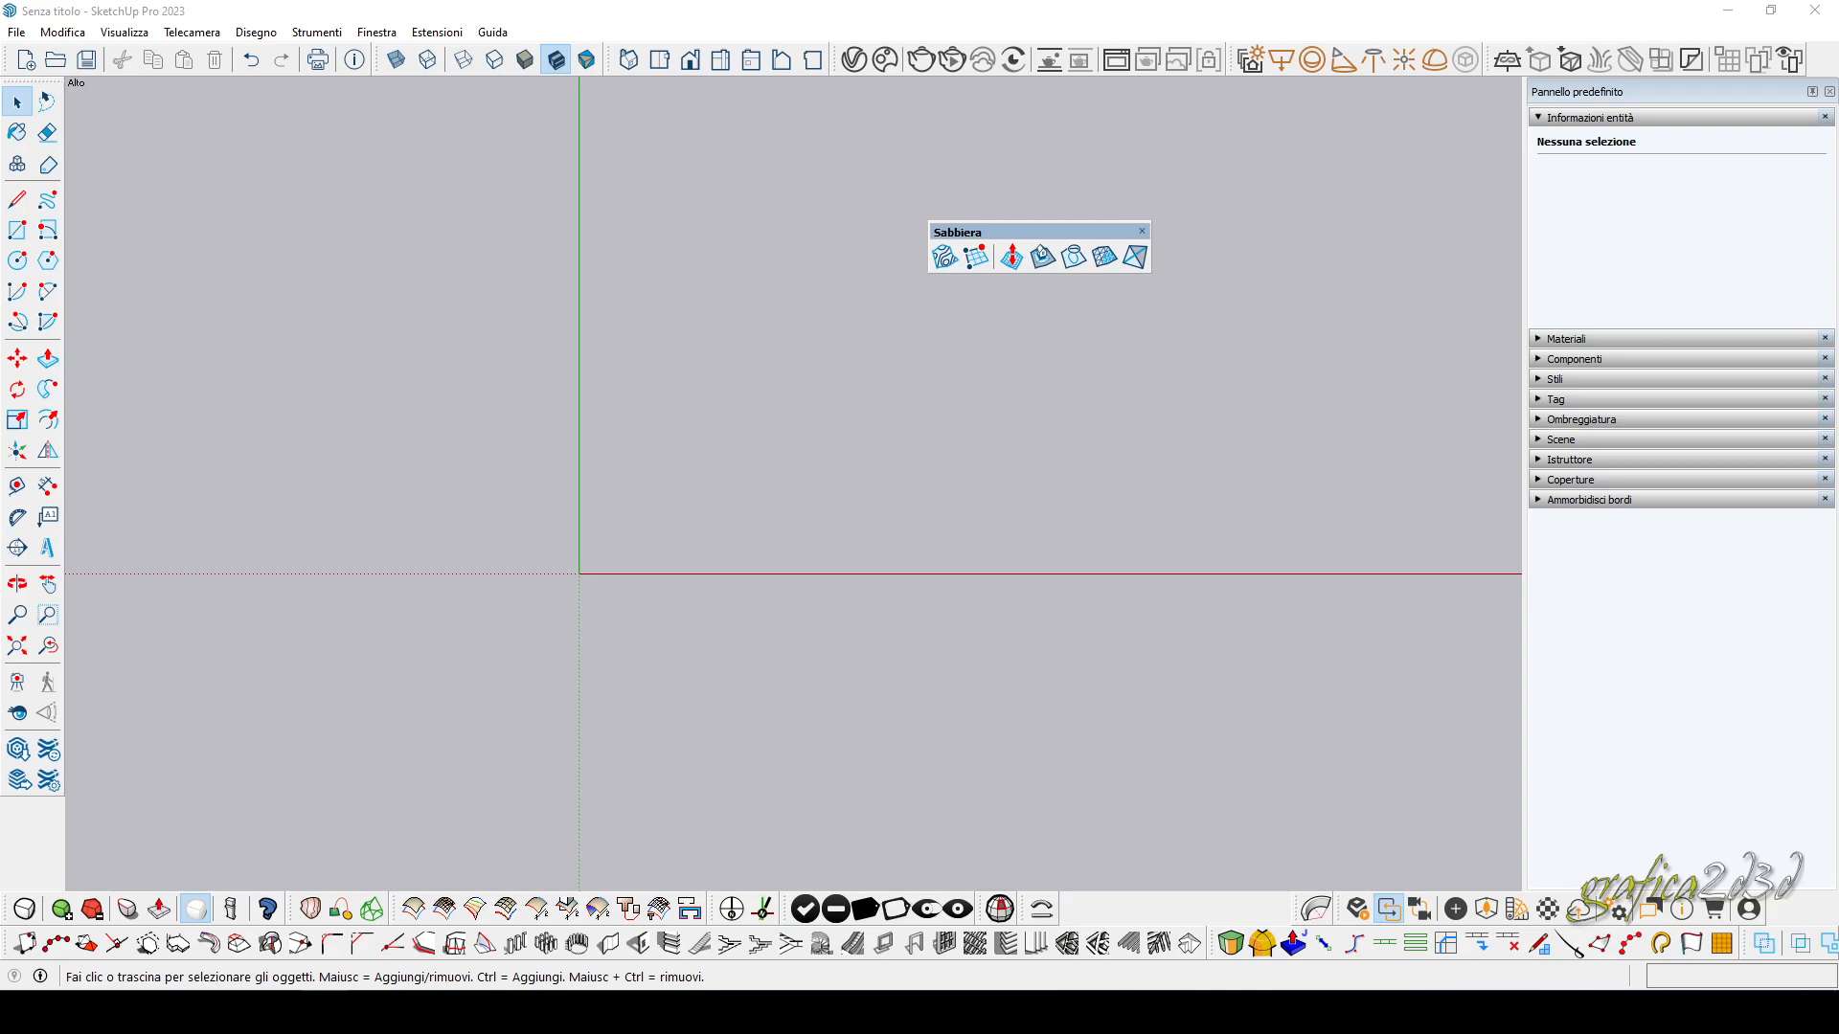
Create a square Sandbox From Scratch grid with 50 m sides and 1 m spacing, starting at the origin along the red axis.
{"action": "left_click", "coordinate": [970, 266]}
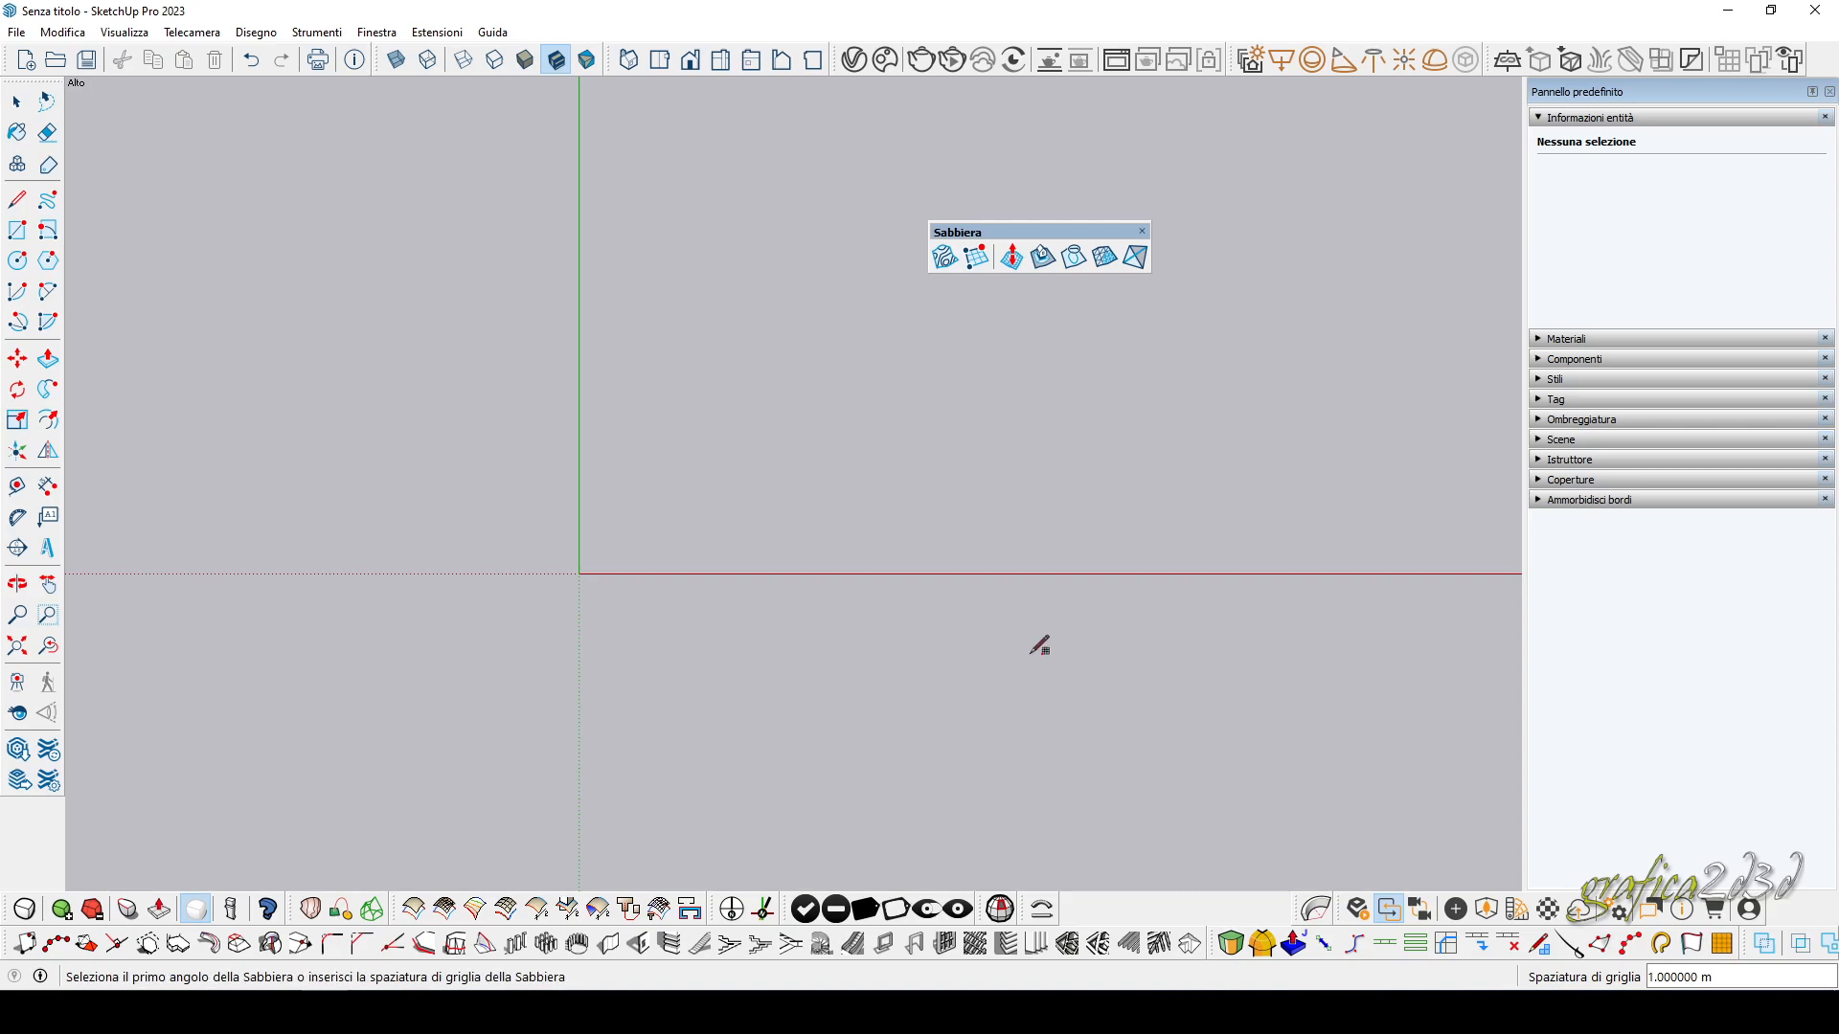
{"action": "left_click", "coordinate": [577, 566]}
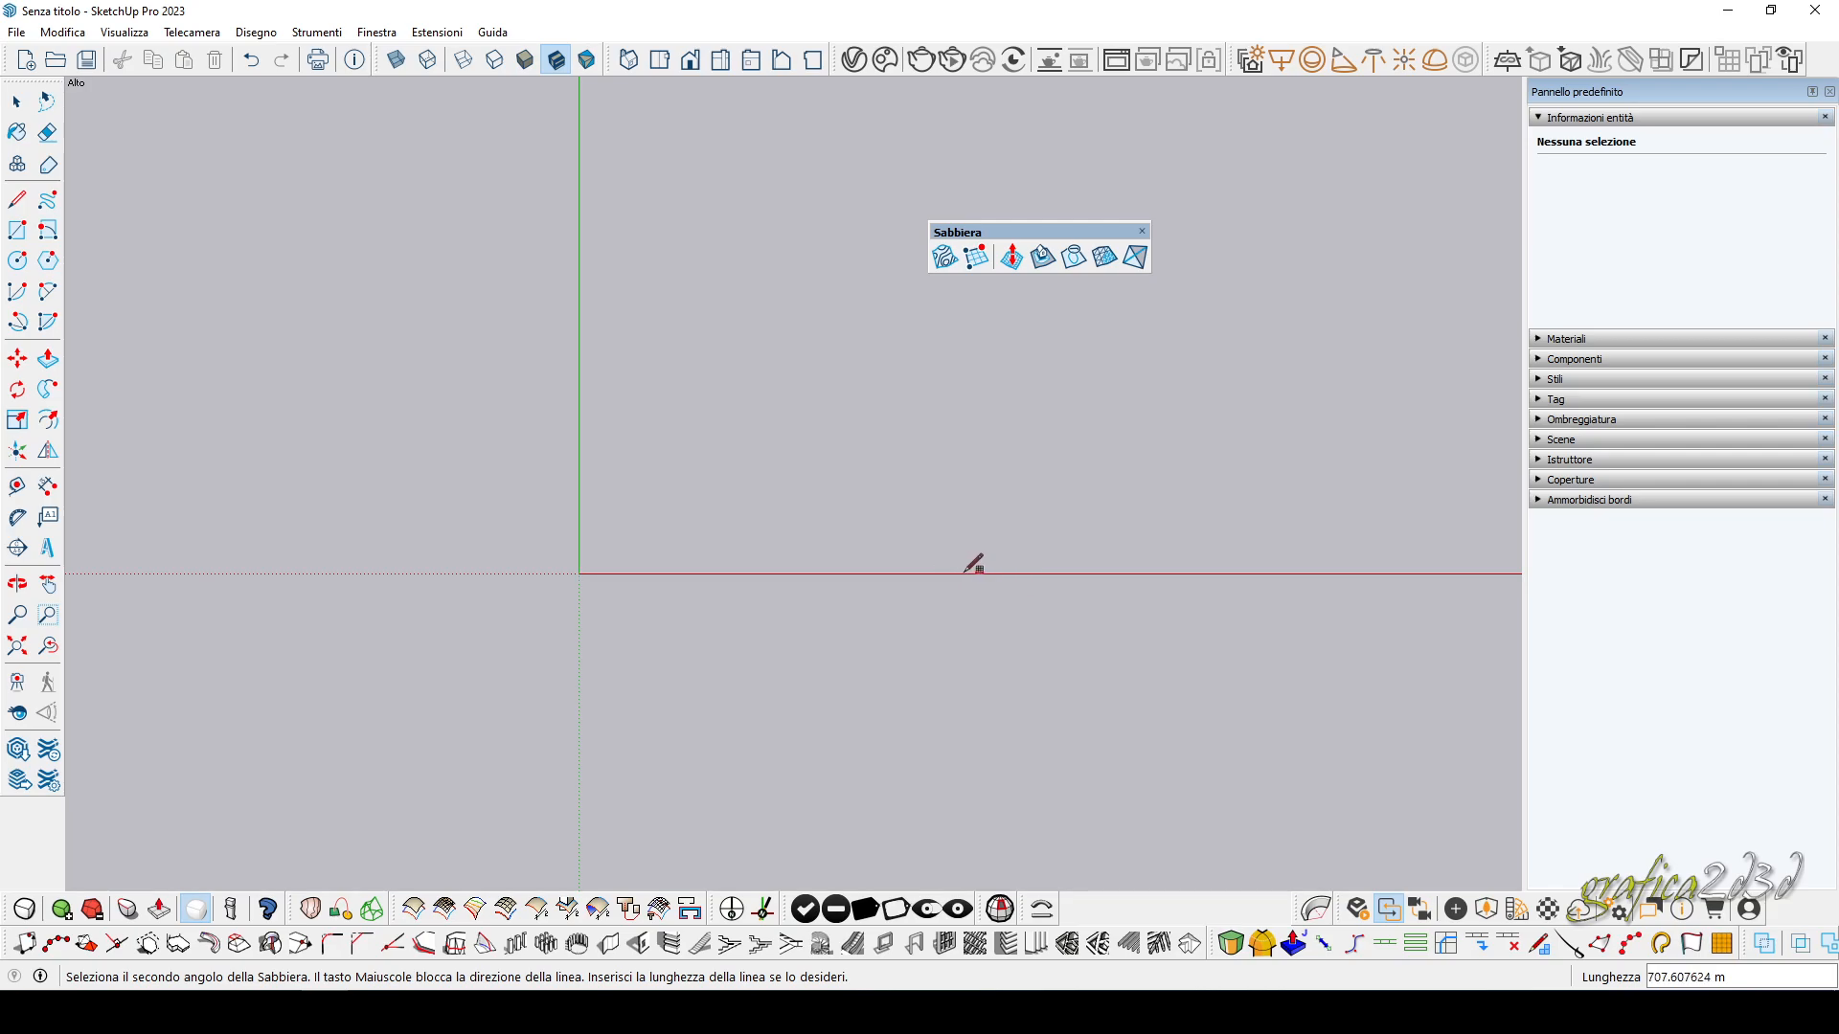
{"action": "scroll", "coordinate": [685, 563], "scroll_direction": "up", "scroll_amount": 3}
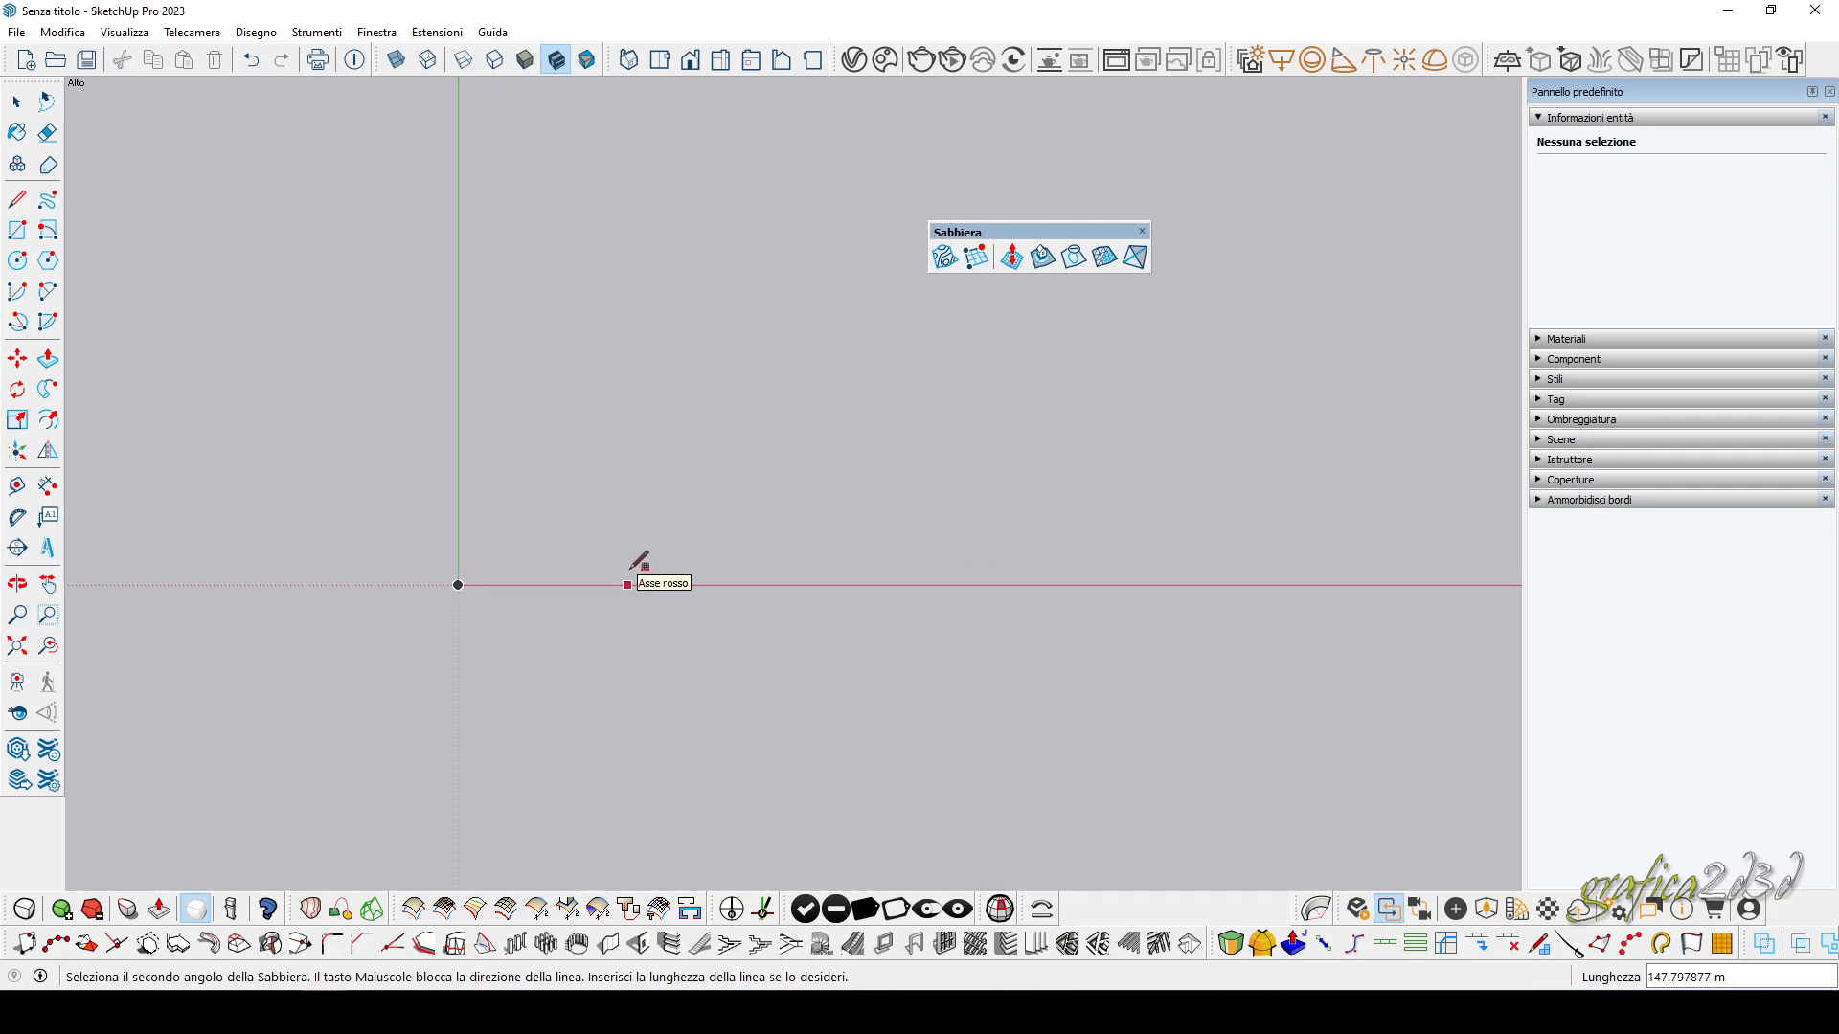
{"action": "left_click", "coordinate": [630, 569]}
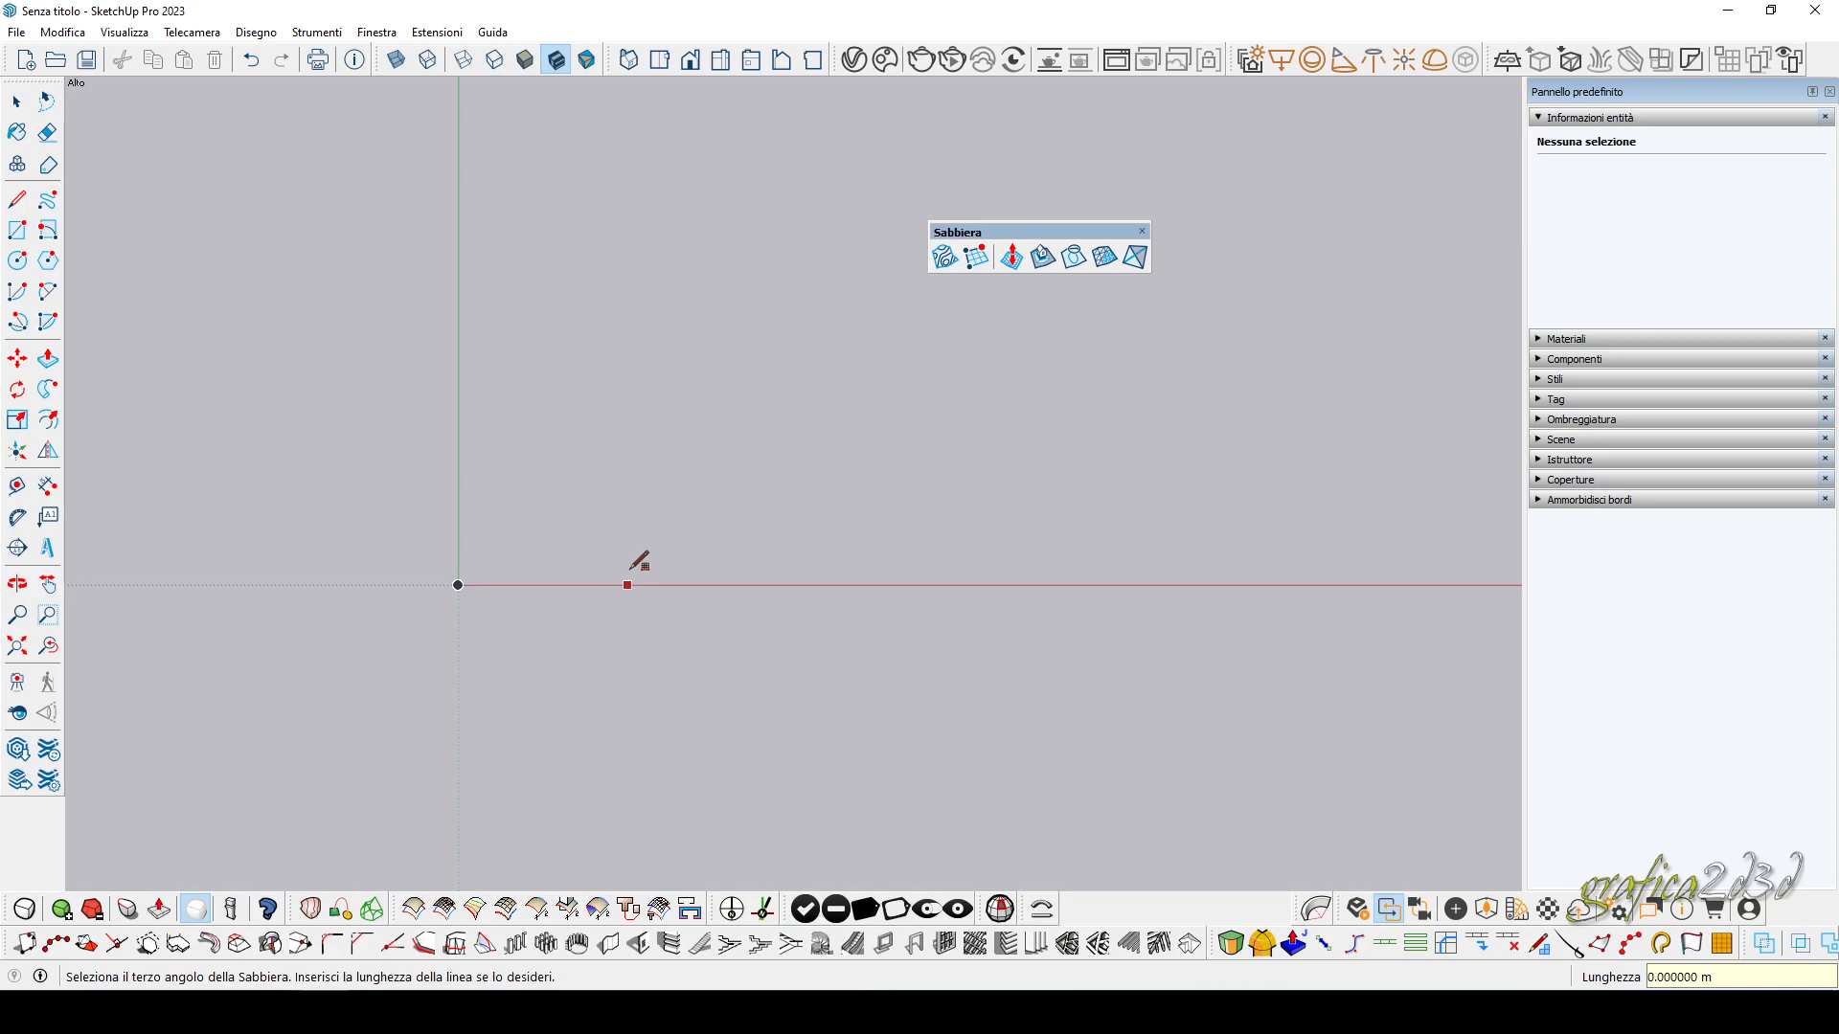
{"action": "scroll", "coordinate": [483, 584], "scroll_direction": "up", "scroll_amount": 4}
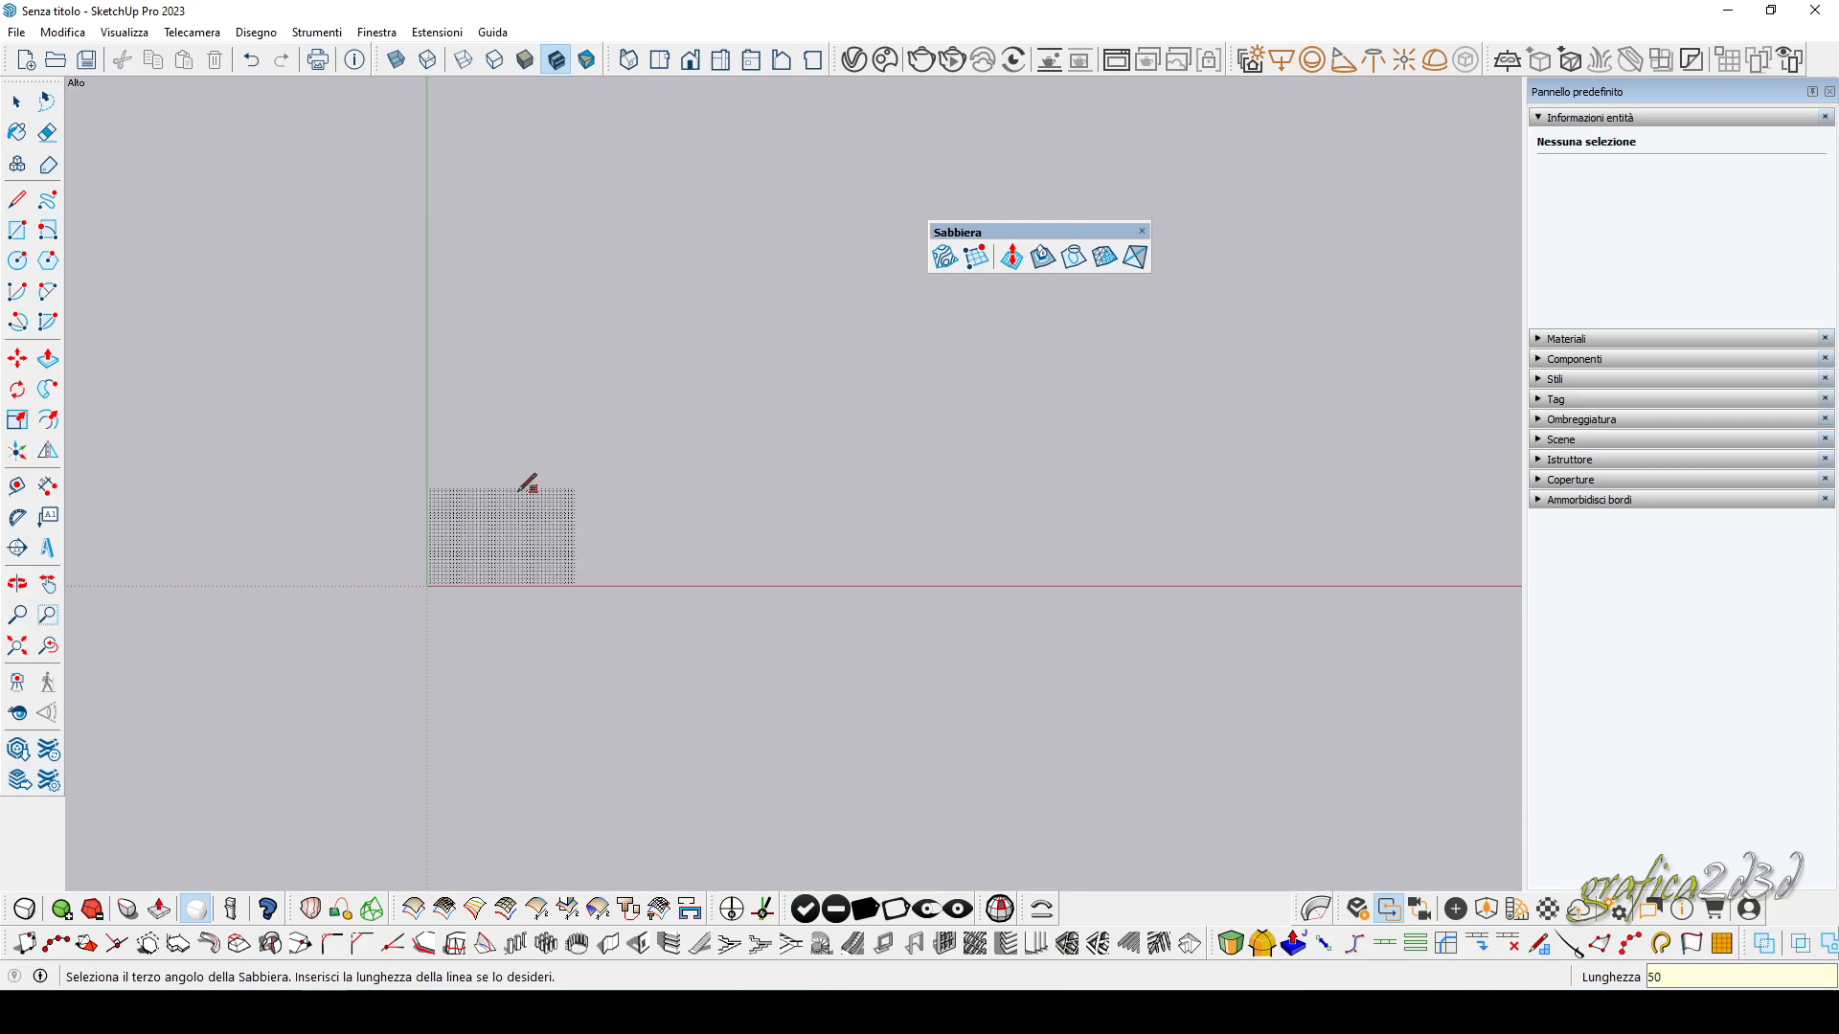
{"action": "key", "text": "Return"}
{"action": "middle_click_drag", "start_coordinate": [652, 721], "coordinate": [565, 402]}
{"action": "scroll", "coordinate": [434, 471], "scroll_direction": "up", "scroll_amount": 3}
{"action": "scroll", "coordinate": [434, 488], "scroll_direction": "up", "scroll_amount": 2}
{"action": "middle_click_drag", "start_coordinate": [450, 500], "coordinate": [347, 358]}
{"action": "left_click", "coordinate": [16, 103]}
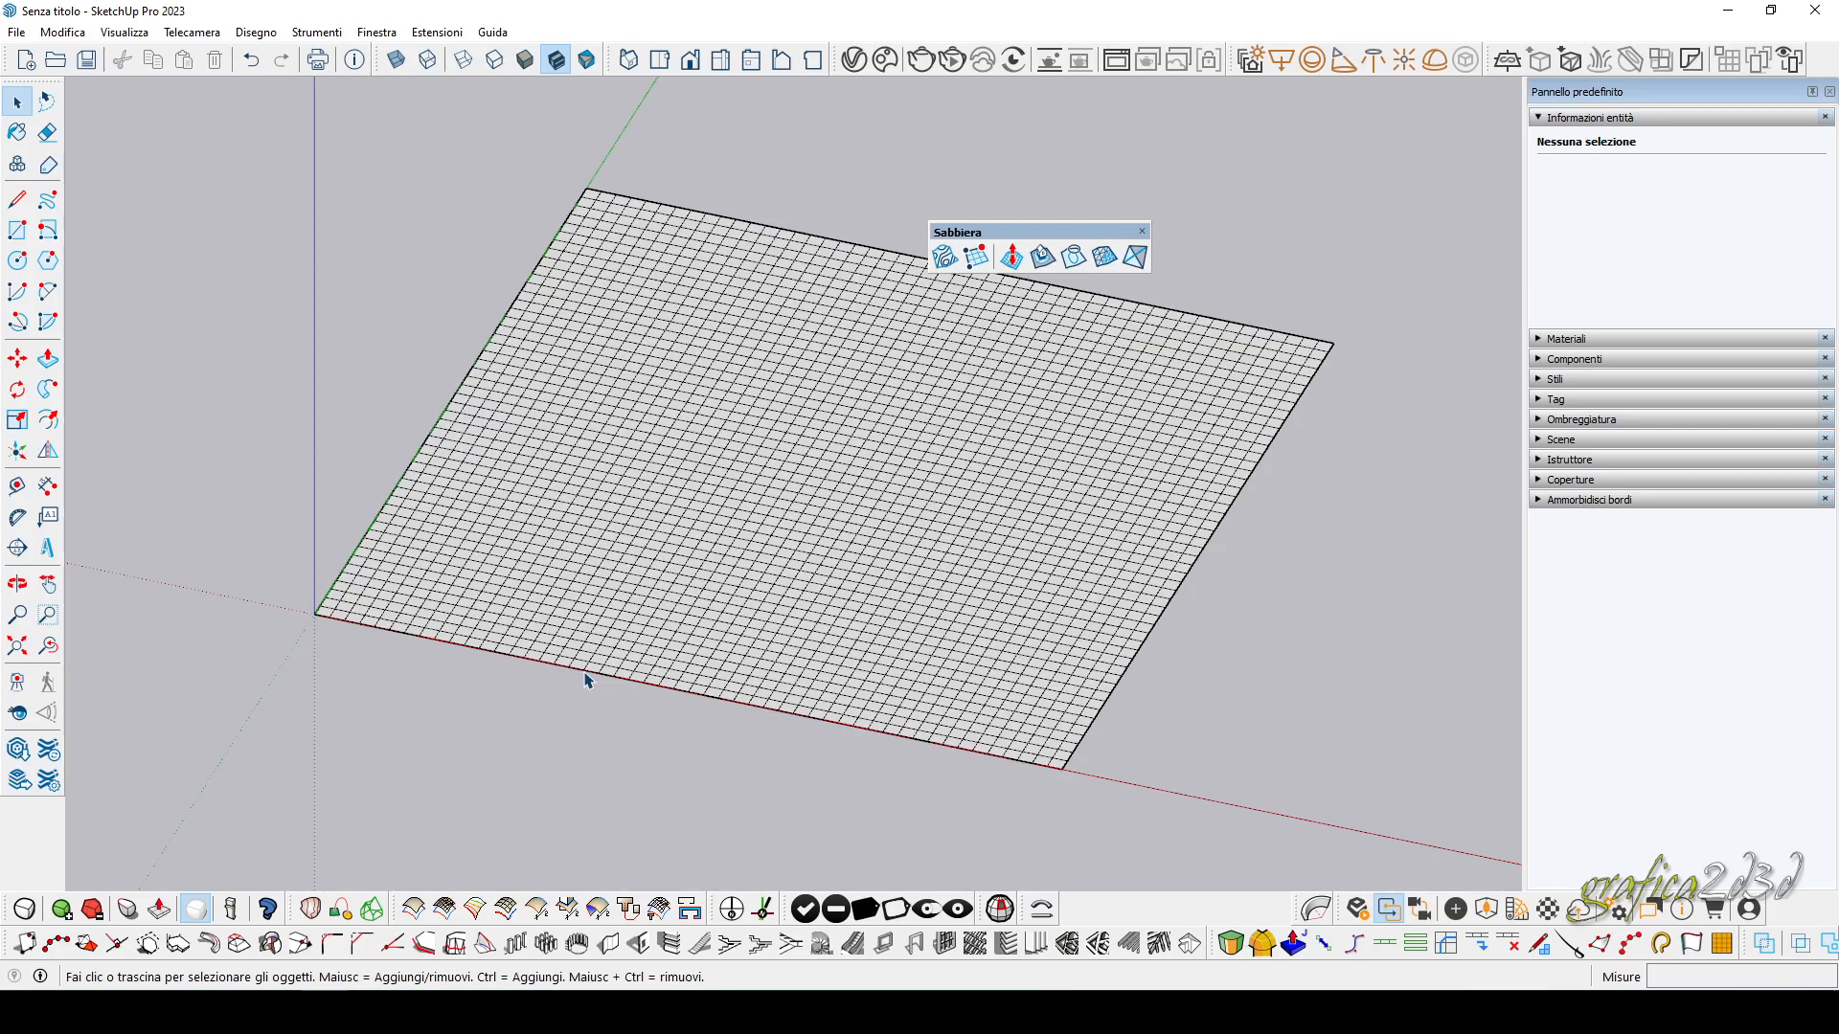
Open the grid group for editing.
{"action": "middle_click_drag", "start_coordinate": [705, 575], "coordinate": [600, 546]}
{"action": "middle_click_drag", "start_coordinate": [934, 493], "coordinate": [719, 534]}
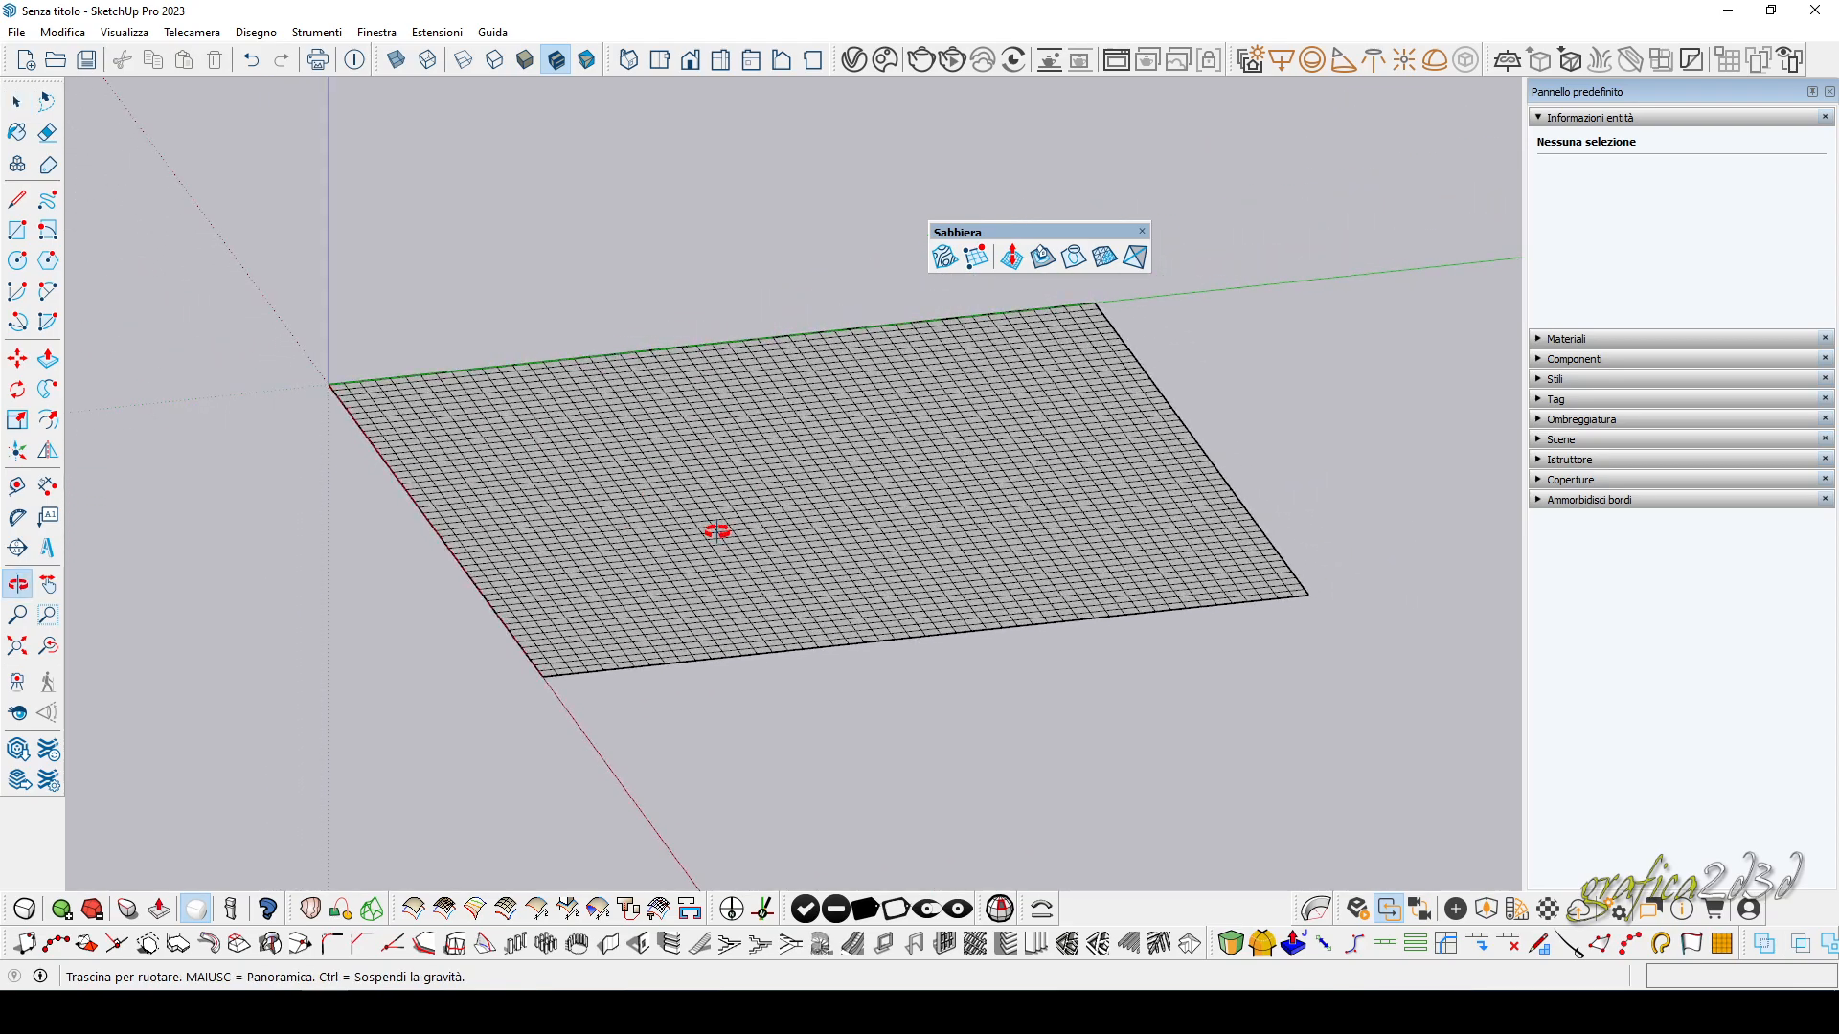
{"action": "left_click", "coordinate": [1011, 257]}
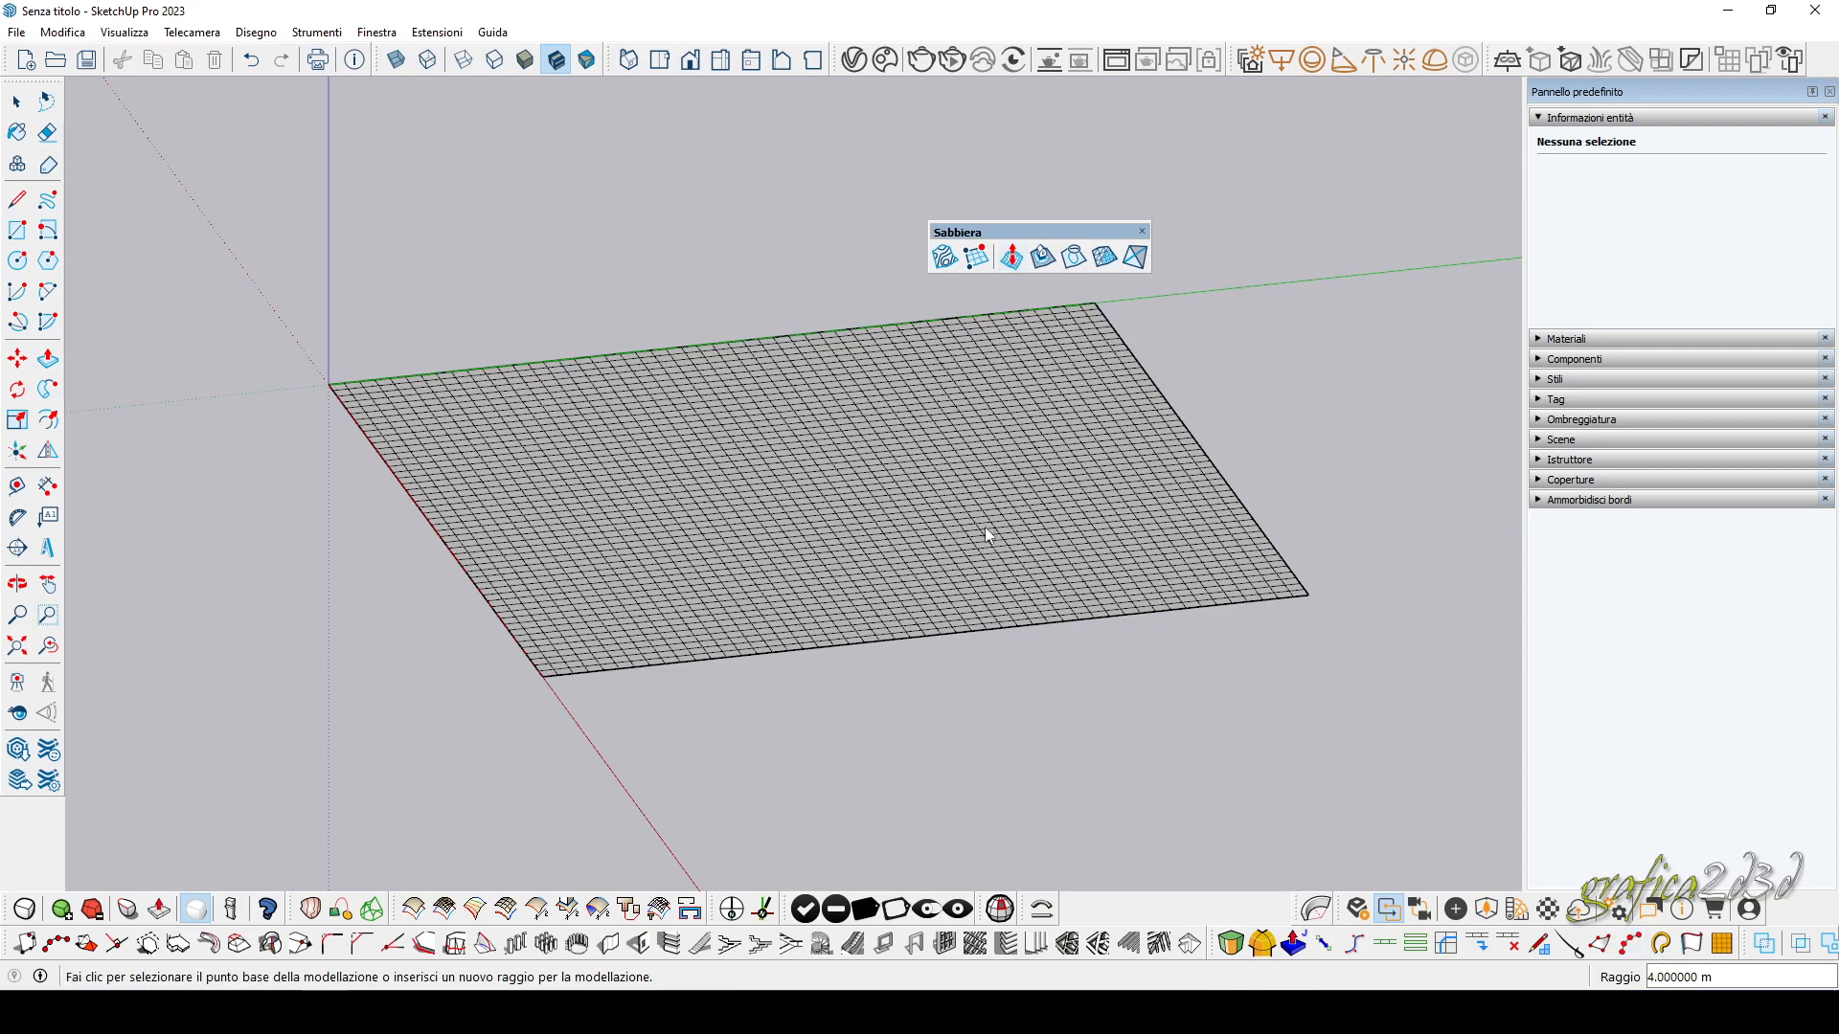
{"action": "scroll", "coordinate": [958, 525], "scroll_direction": "up", "scroll_amount": 1}
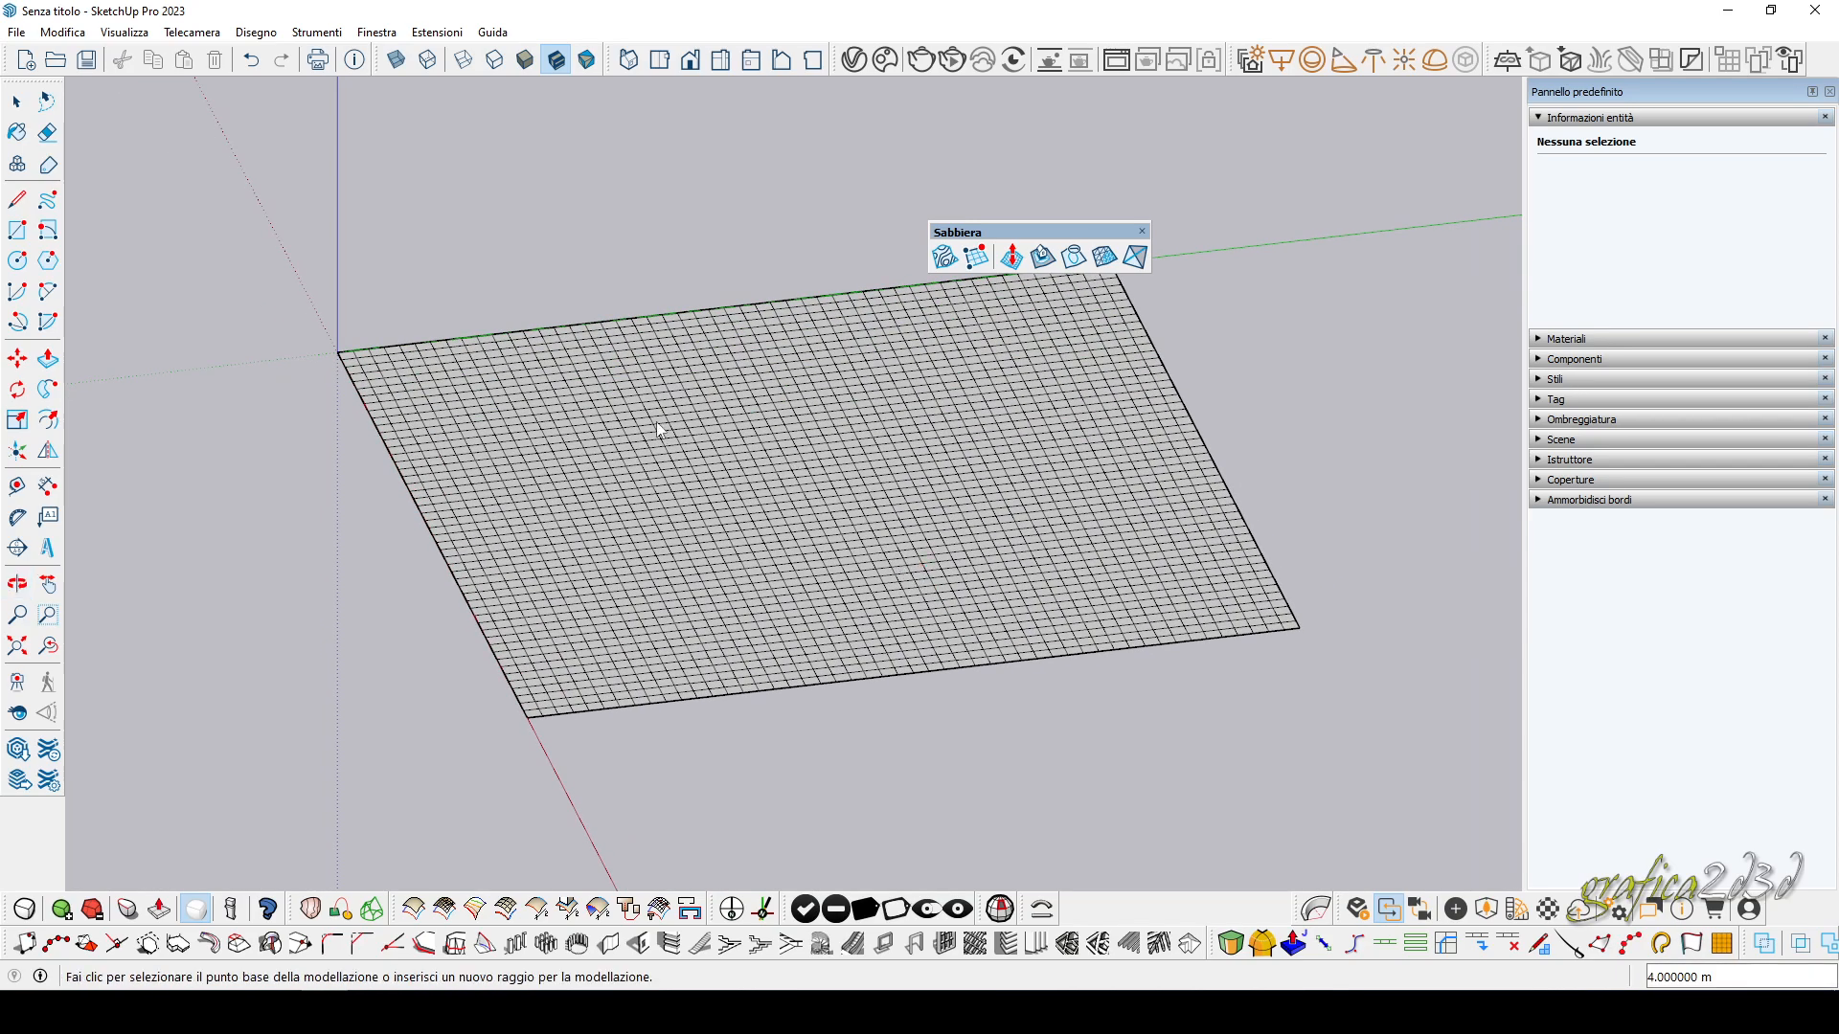
{"action": "key", "text": "space"}
{"action": "left_click", "coordinate": [473, 397]}
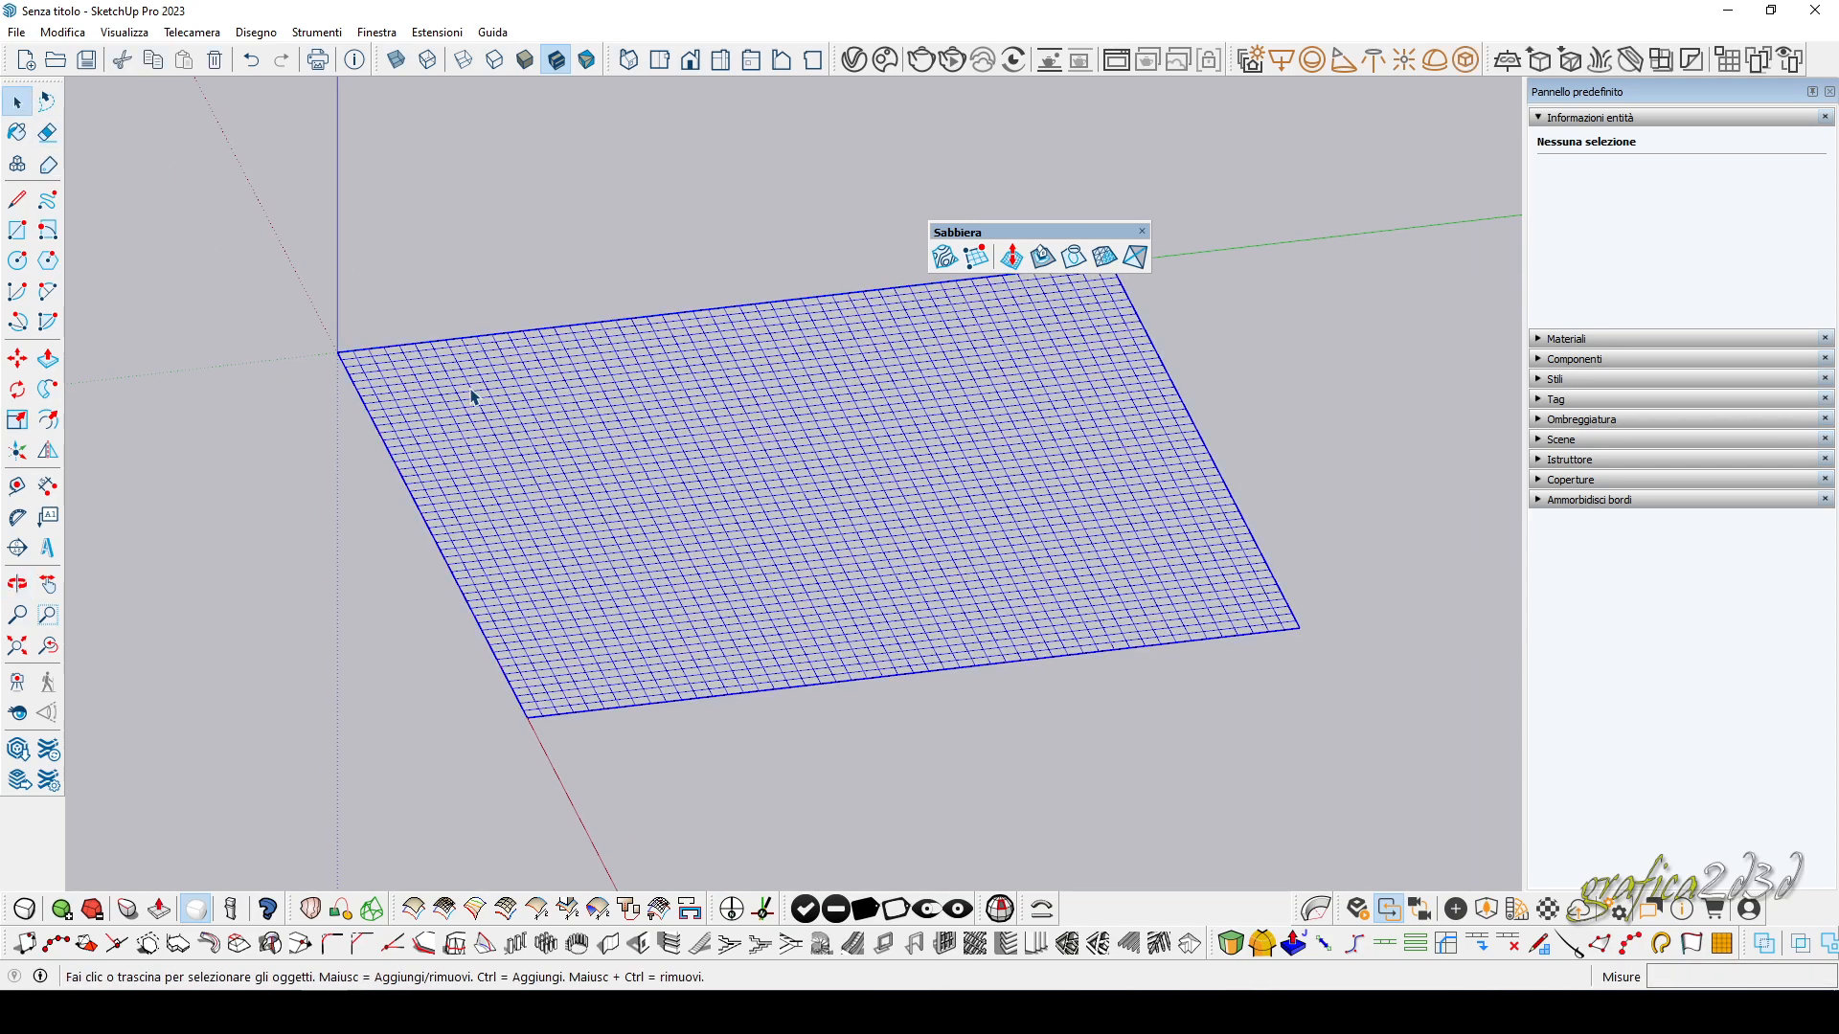
{"action": "double_click", "coordinate": [941, 323]}
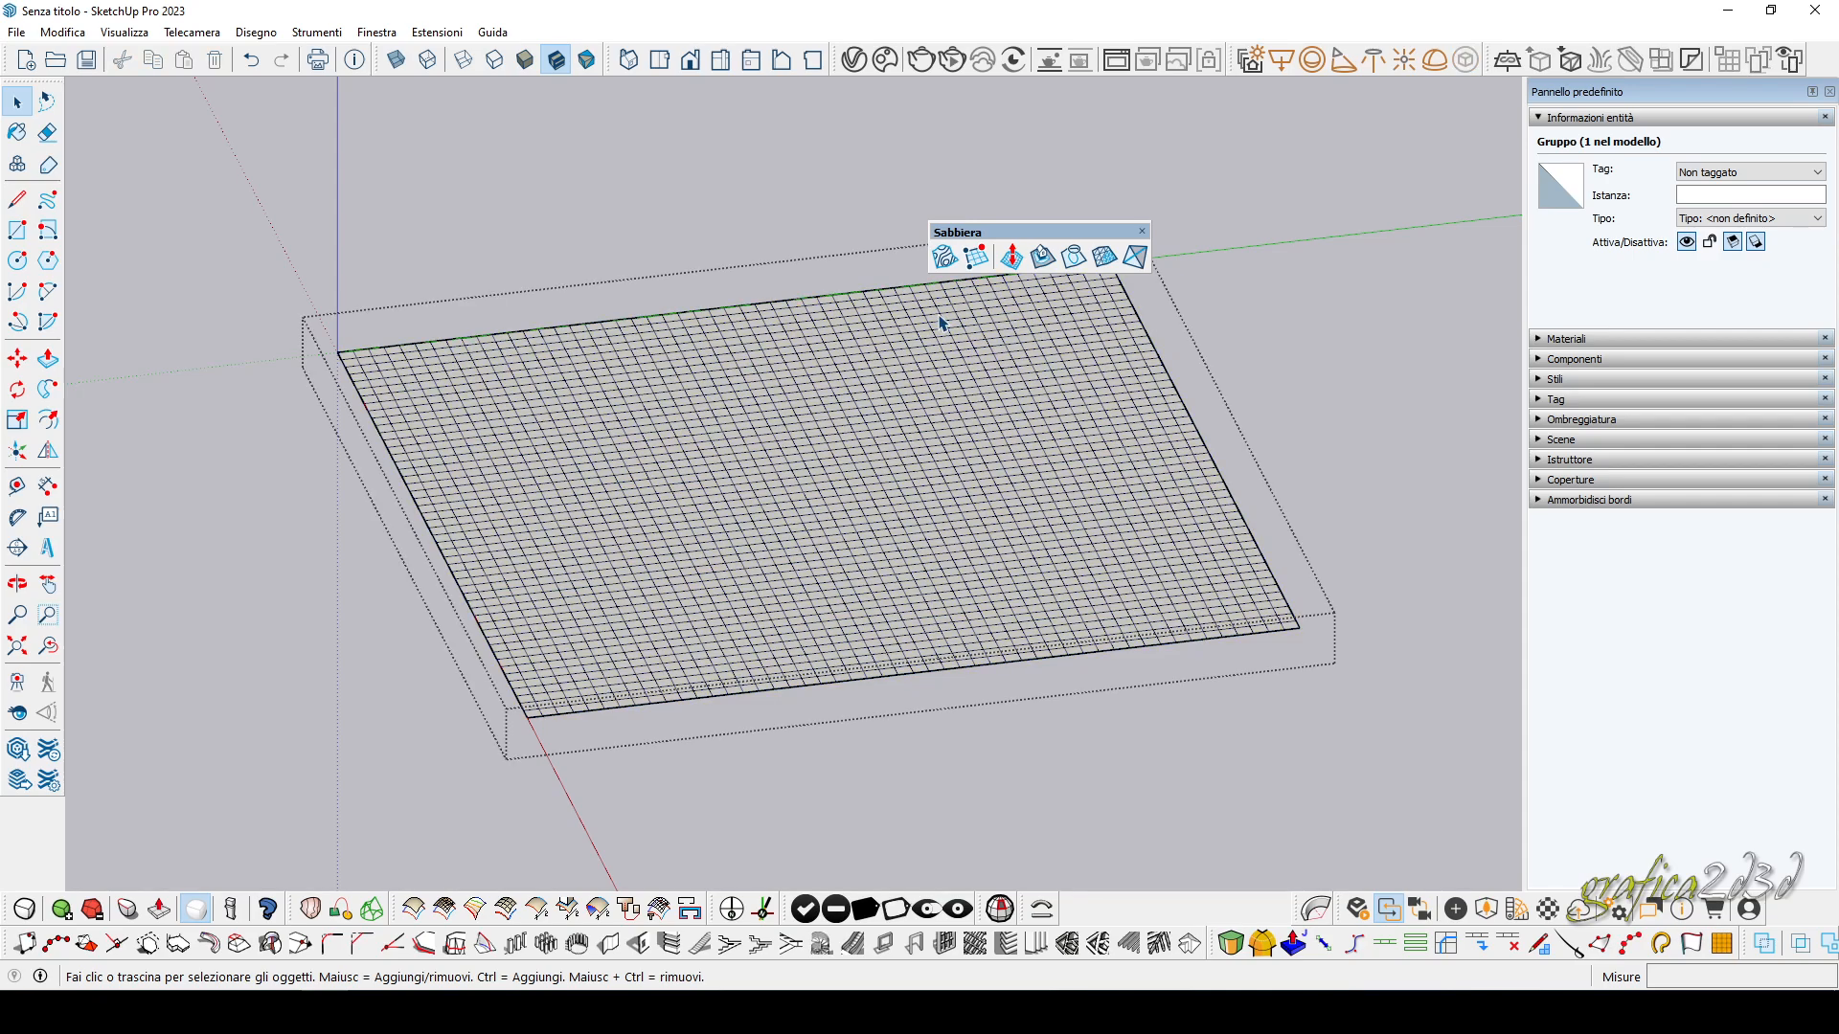
With the Smoove tool at a 4 m radius, raise two overlapping humps in the grid and sink a hollow beside them.
{"action": "left_click", "coordinate": [1012, 256]}
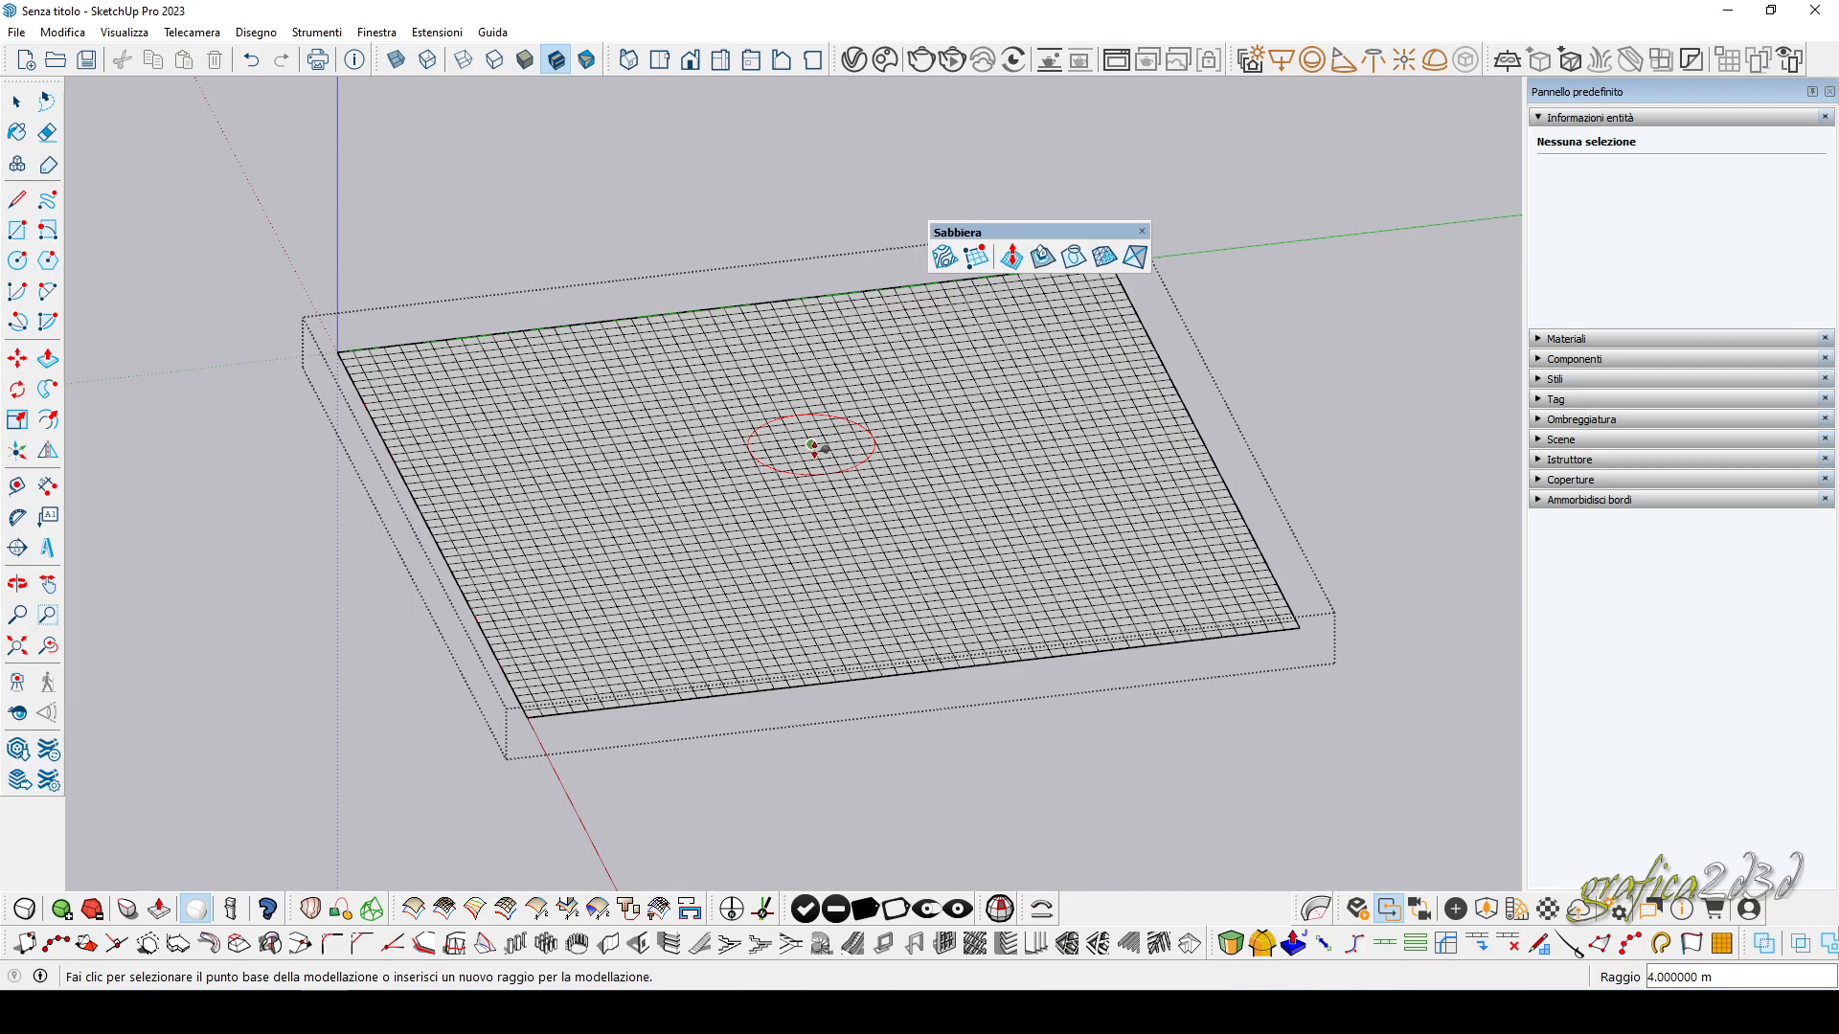
{"action": "middle_click_drag", "start_coordinate": [814, 447], "coordinate": [641, 498]}
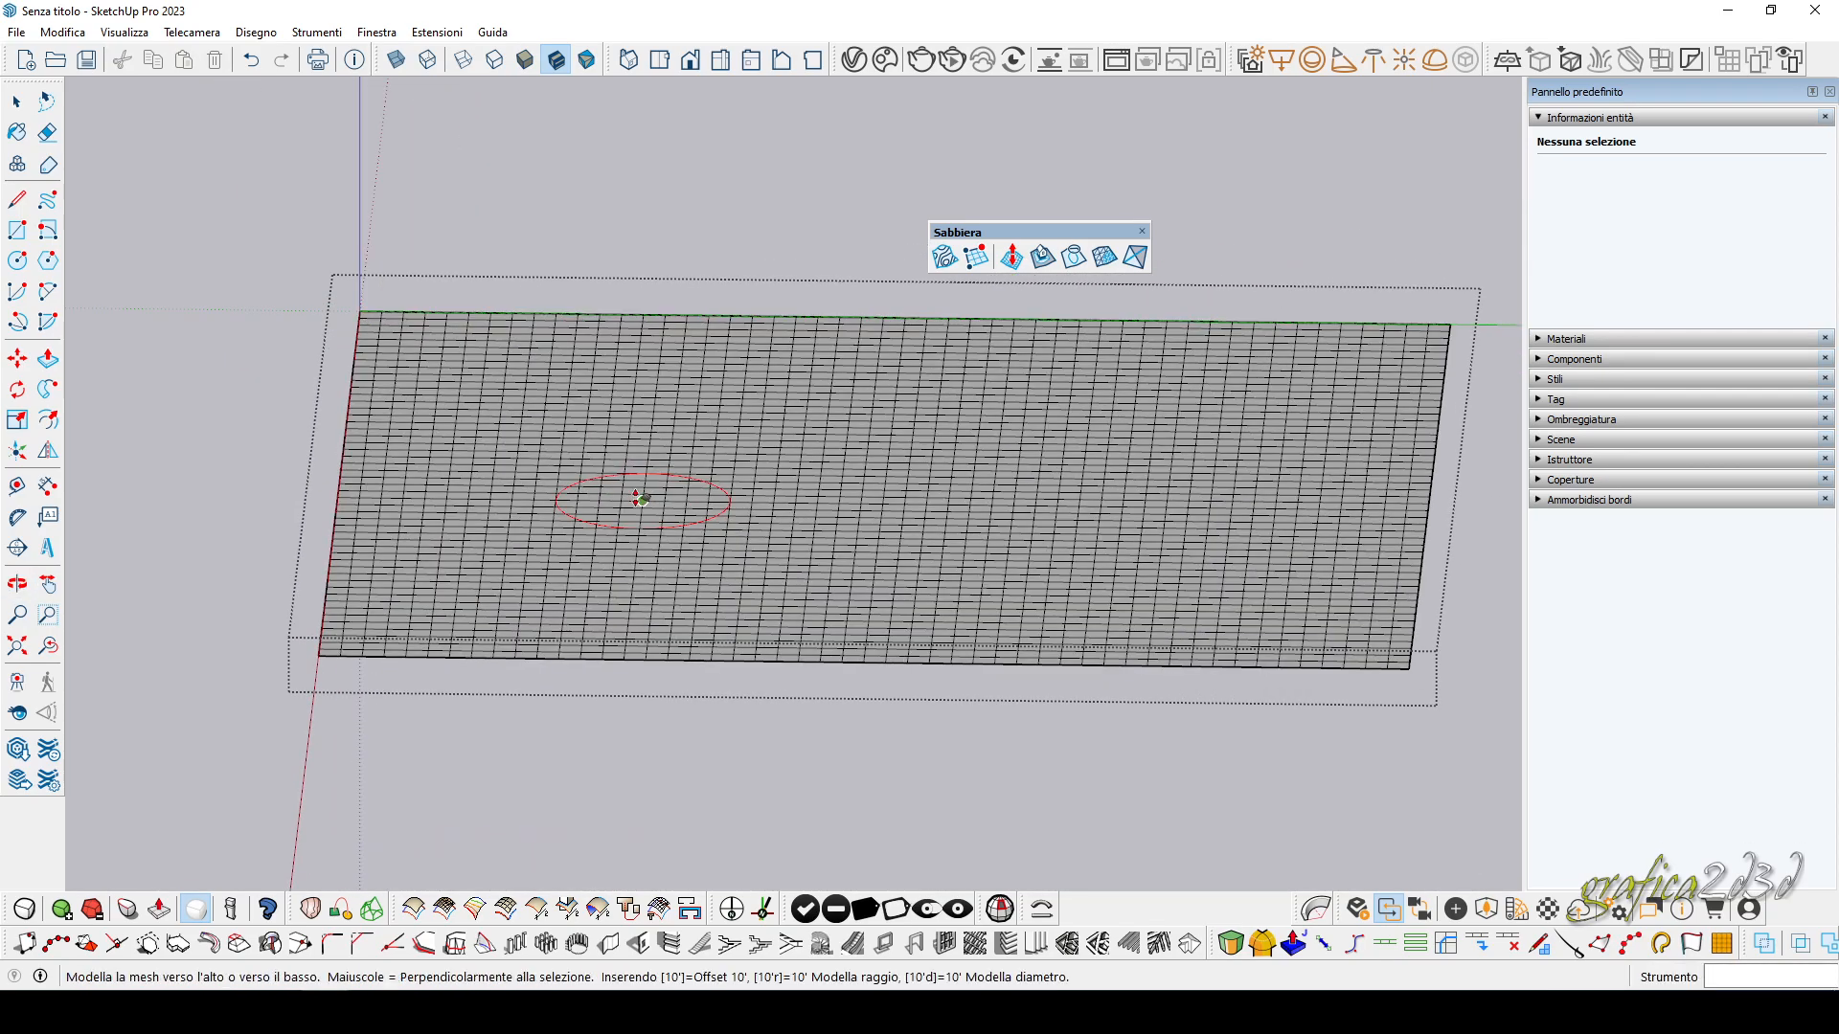
{"action": "left_click", "coordinate": [636, 498]}
{"action": "left_click", "coordinate": [637, 480]}
{"action": "left_click", "coordinate": [710, 512]}
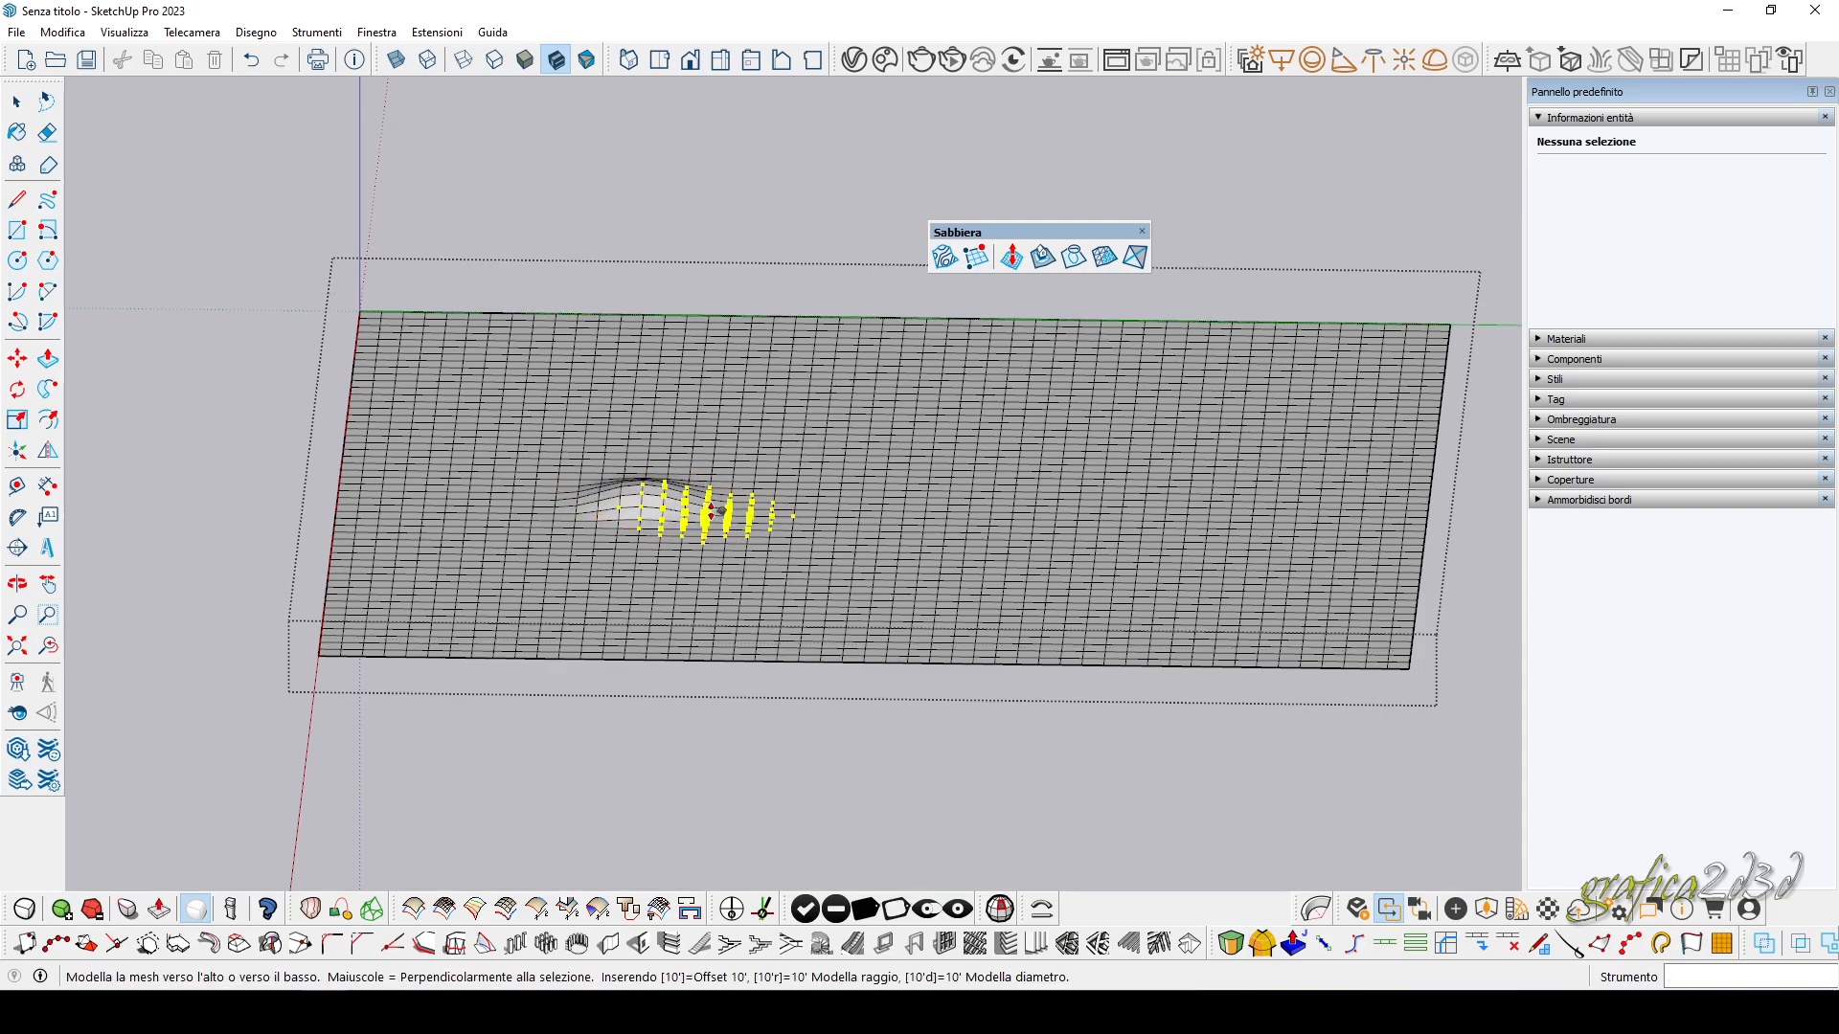
{"action": "left_click", "coordinate": [711, 499]}
{"action": "left_click", "coordinate": [816, 525]}
{"action": "left_click", "coordinate": [815, 551]}
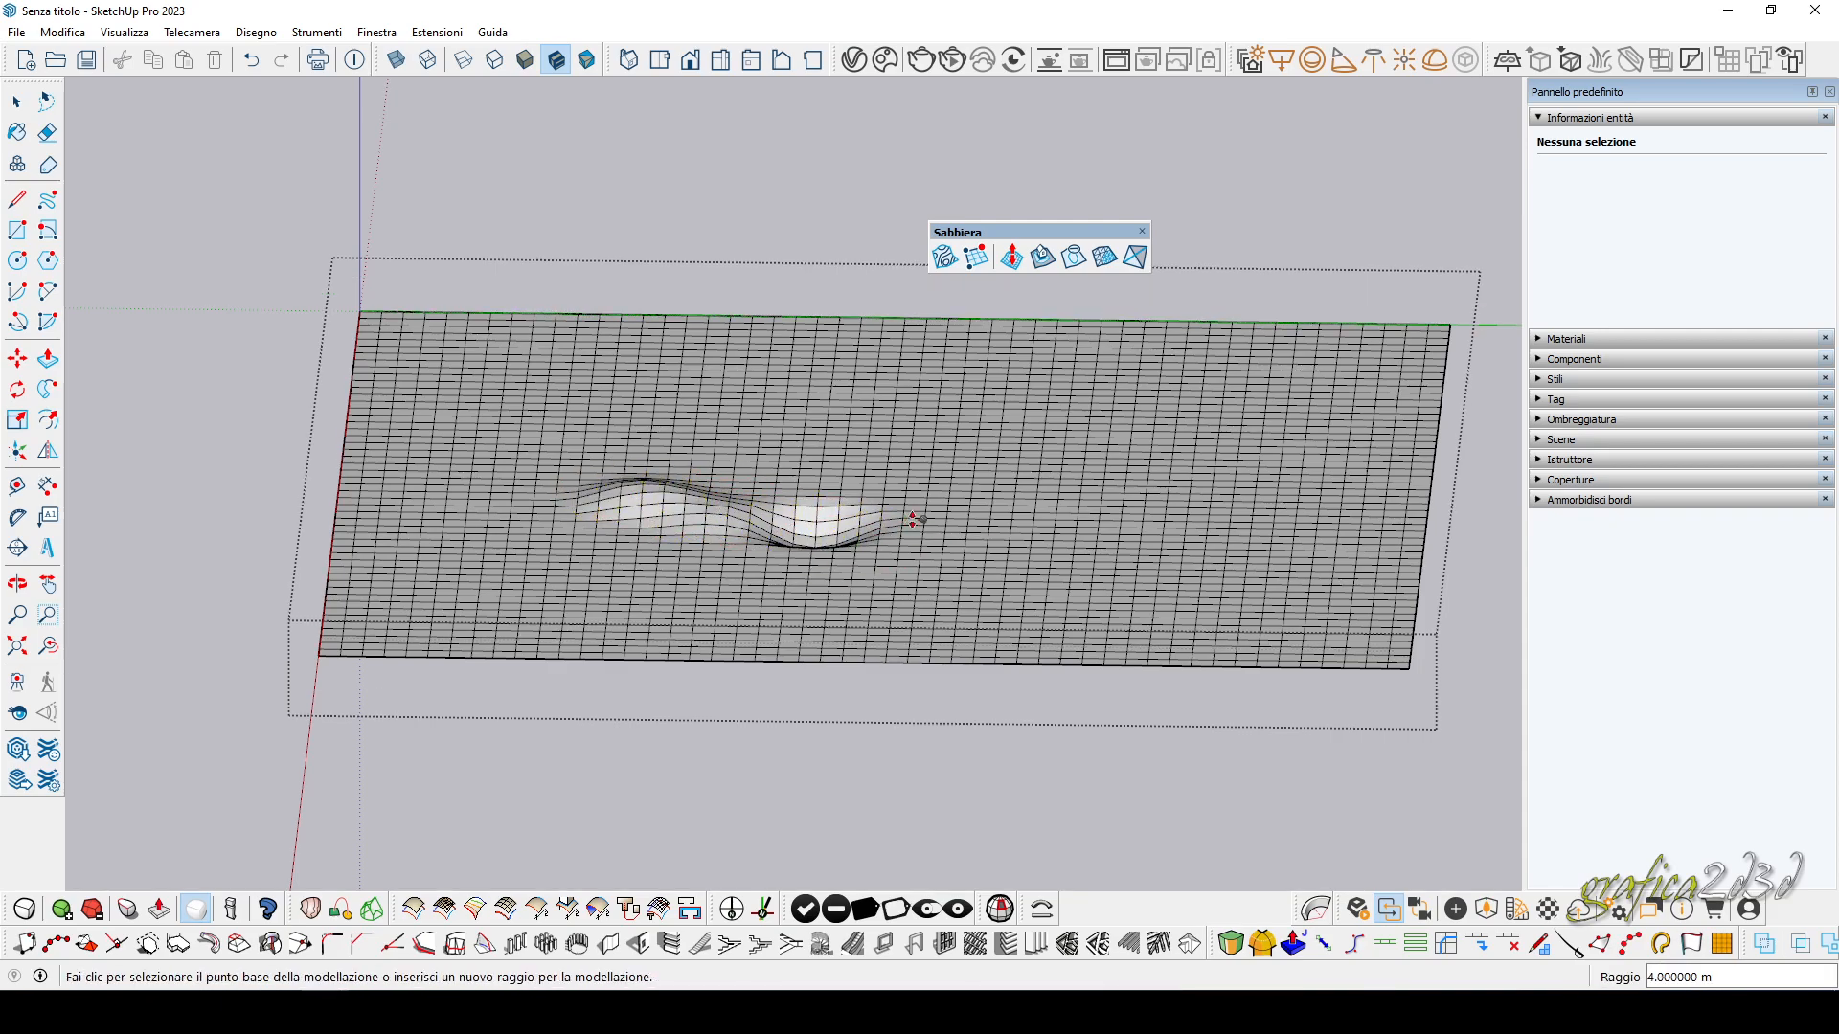
Raise a peak on the other side of the hollow and an overlapping hump just behind the hollow with the 4 m Smoove radius.
{"action": "left_click", "coordinate": [914, 520]}
{"action": "left_click", "coordinate": [913, 496]}
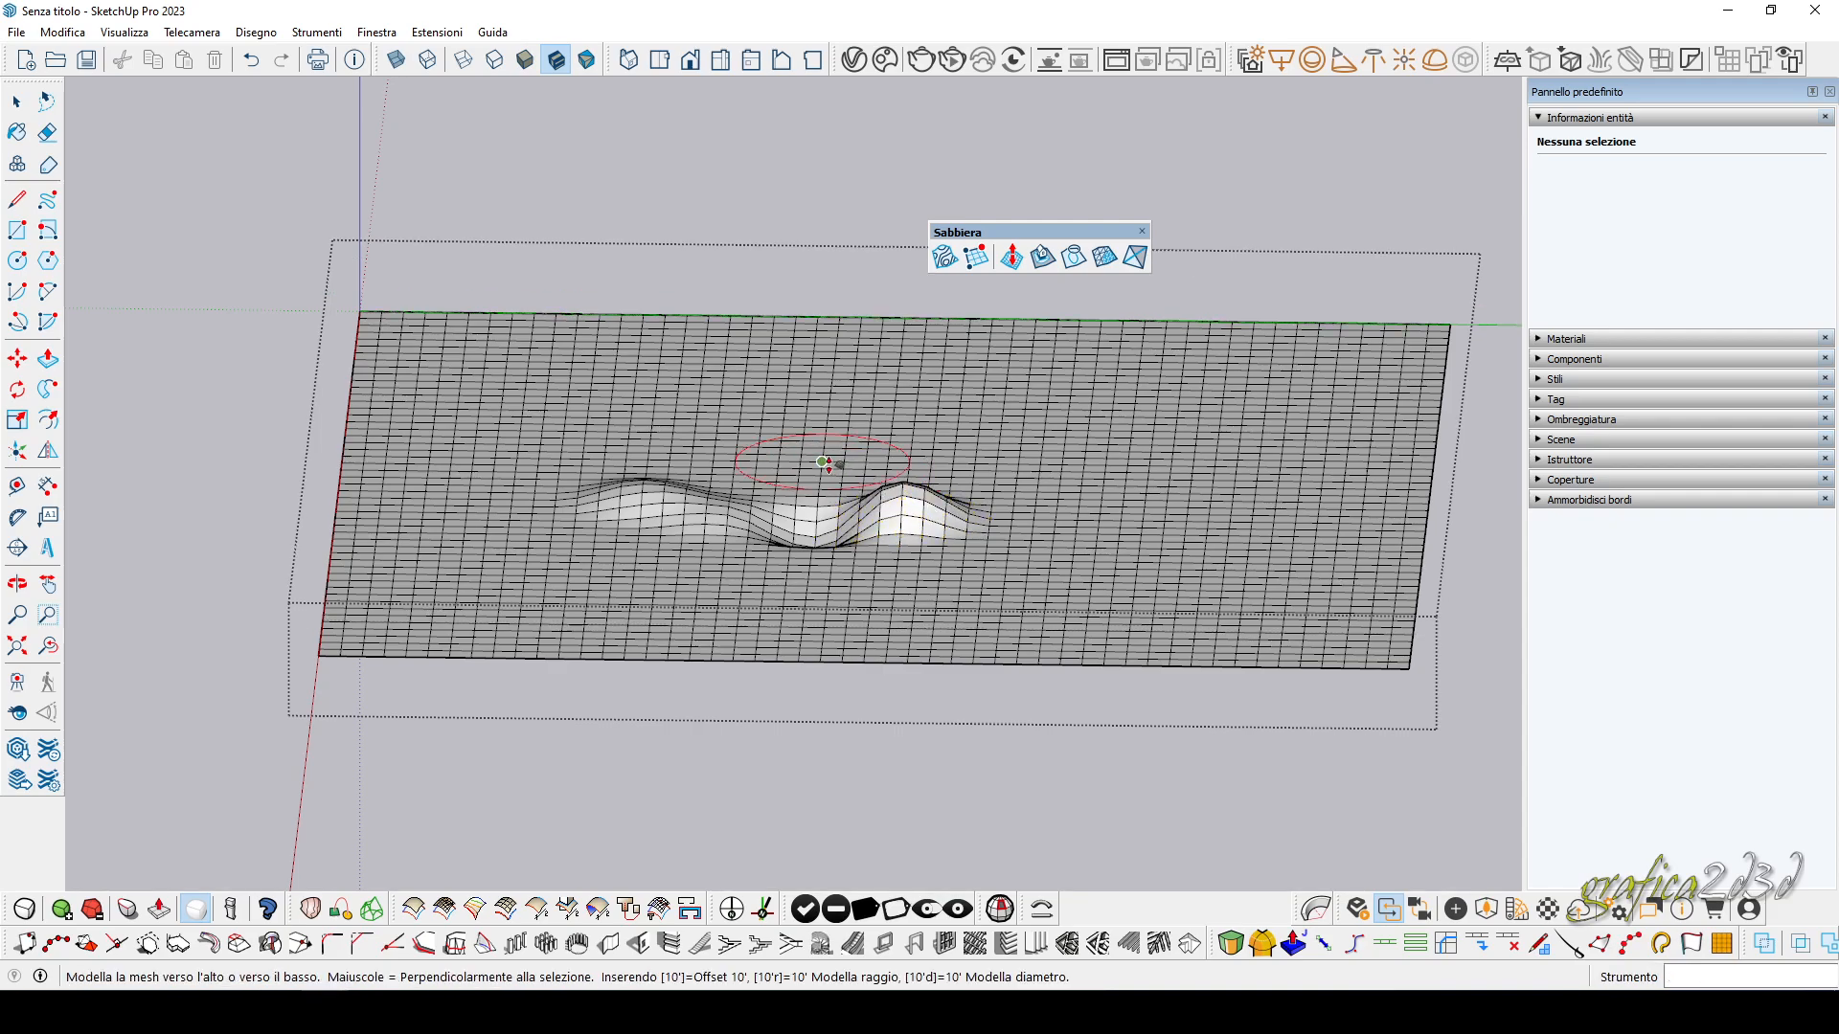
{"action": "left_click", "coordinate": [822, 462]}
{"action": "left_click", "coordinate": [822, 448]}
{"action": "left_click", "coordinate": [821, 488]}
{"action": "left_click", "coordinate": [821, 474]}
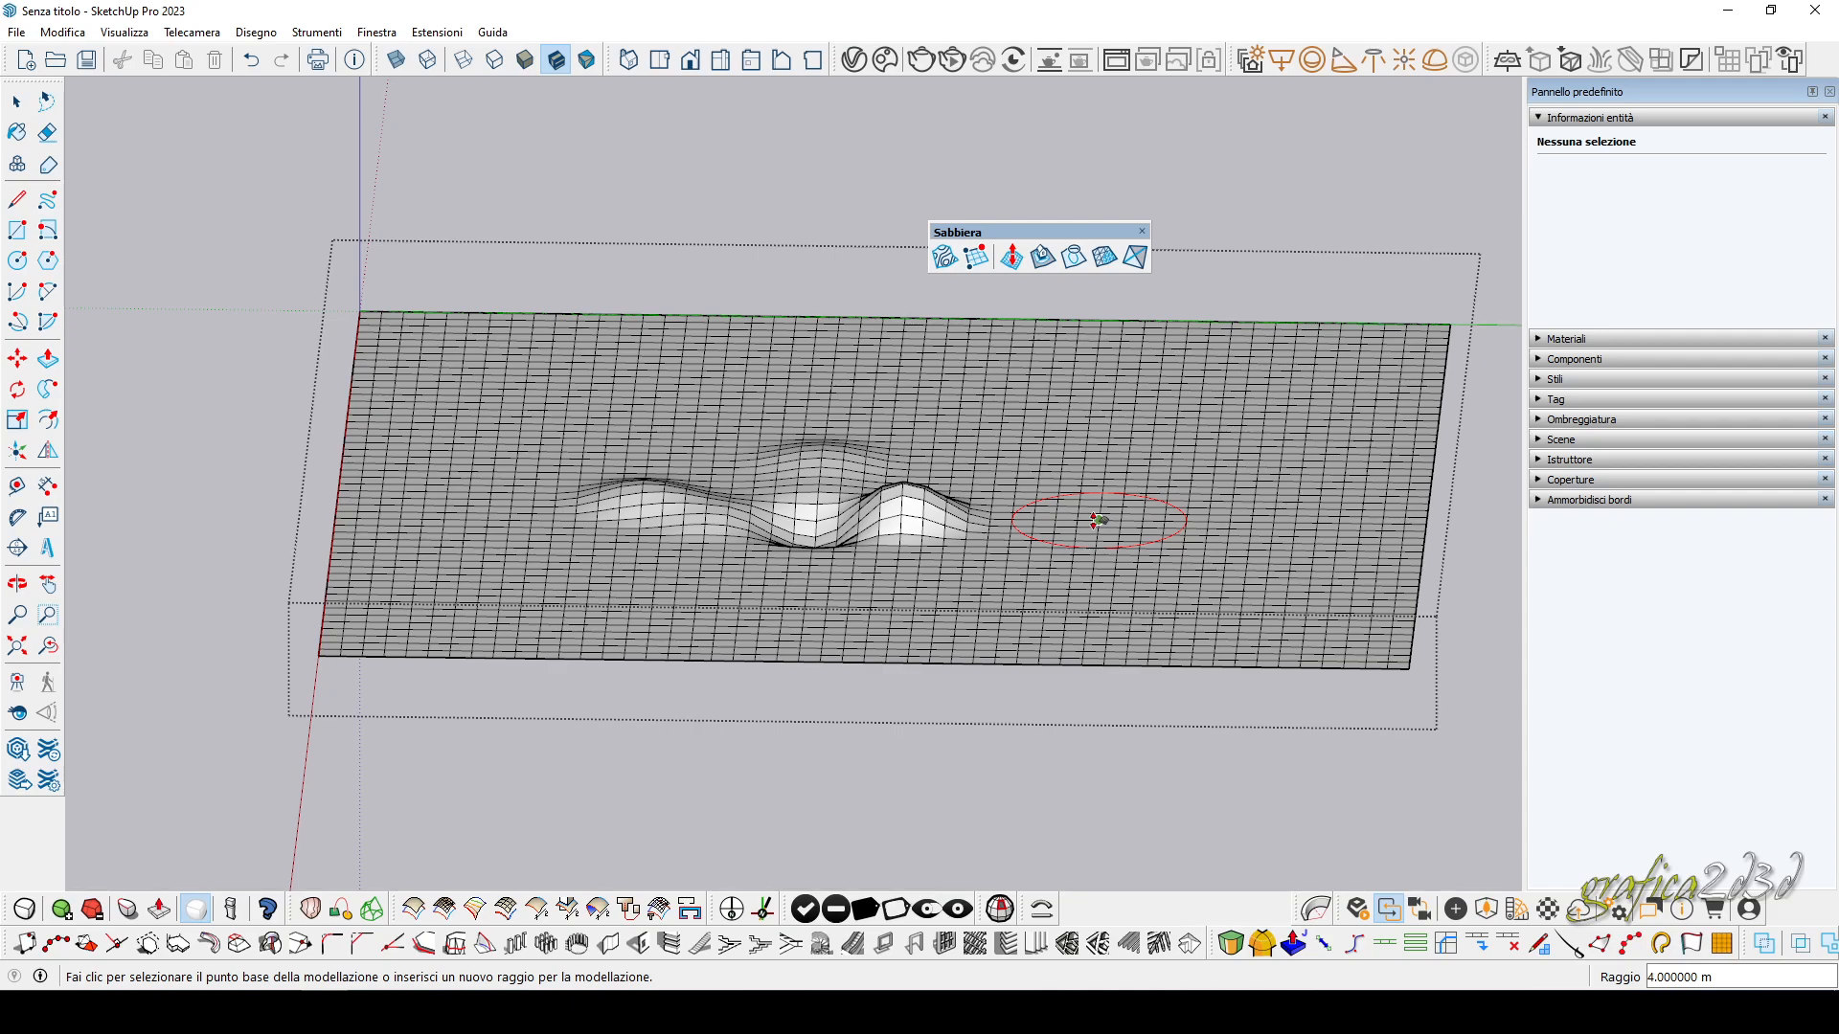
Set the Smoove radius to 10 m and shape broad, gentle undulations around the smaller humps, from beyond the peak back to the red-axis edge.
{"action": "key", "text": "Return"}
{"action": "left_click", "coordinate": [1098, 520]}
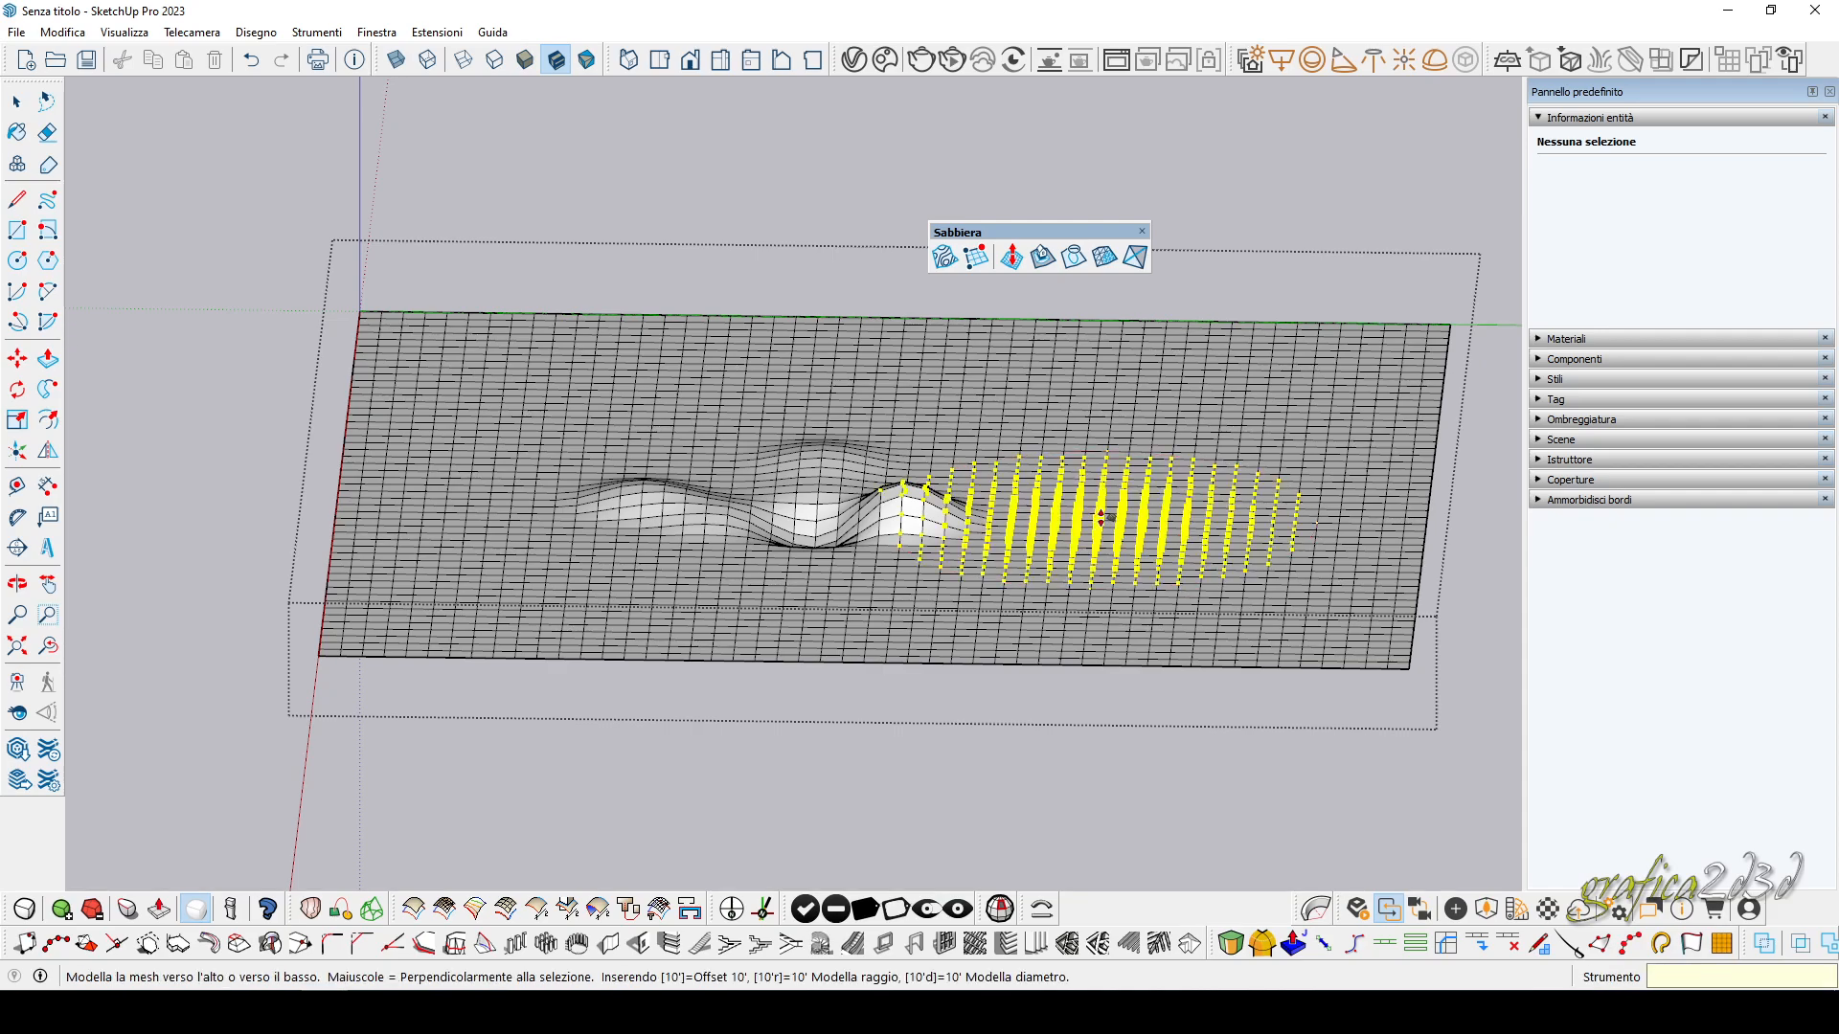
{"action": "left_click", "coordinate": [1106, 503]}
{"action": "left_click", "coordinate": [967, 424]}
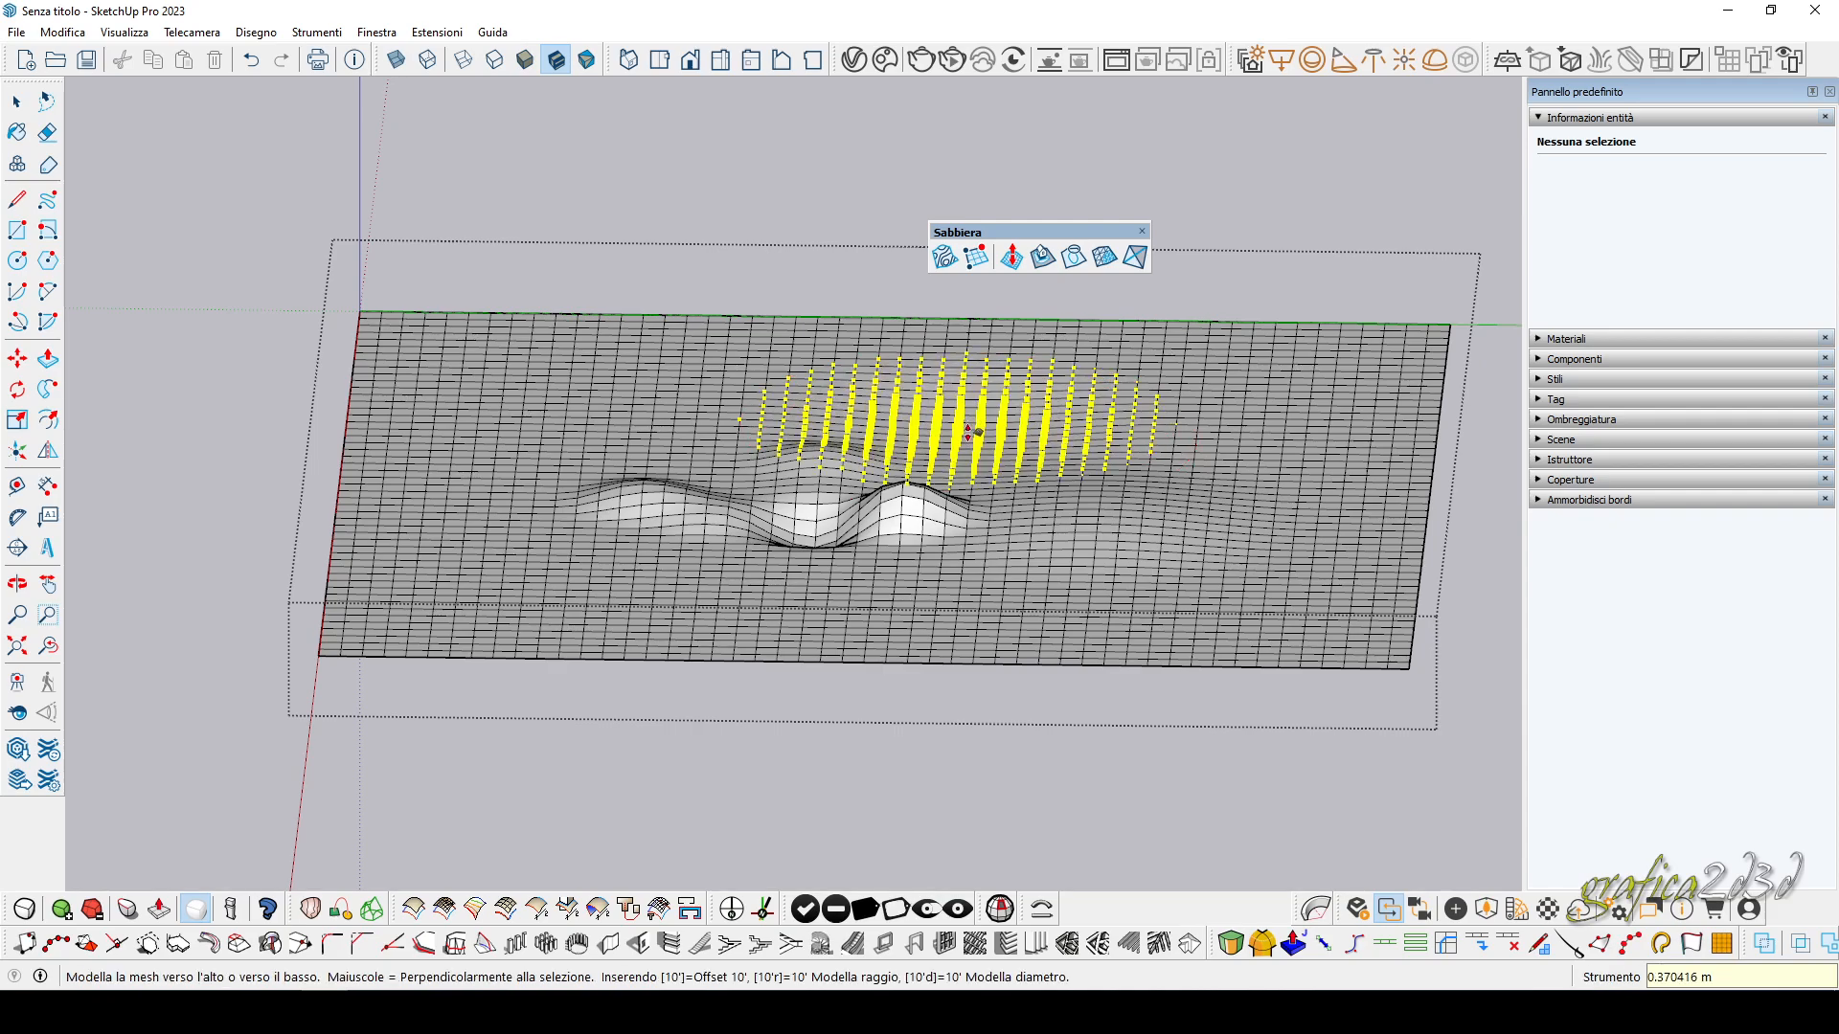
{"action": "left_click", "coordinate": [967, 416]}
{"action": "left_click", "coordinate": [715, 443]}
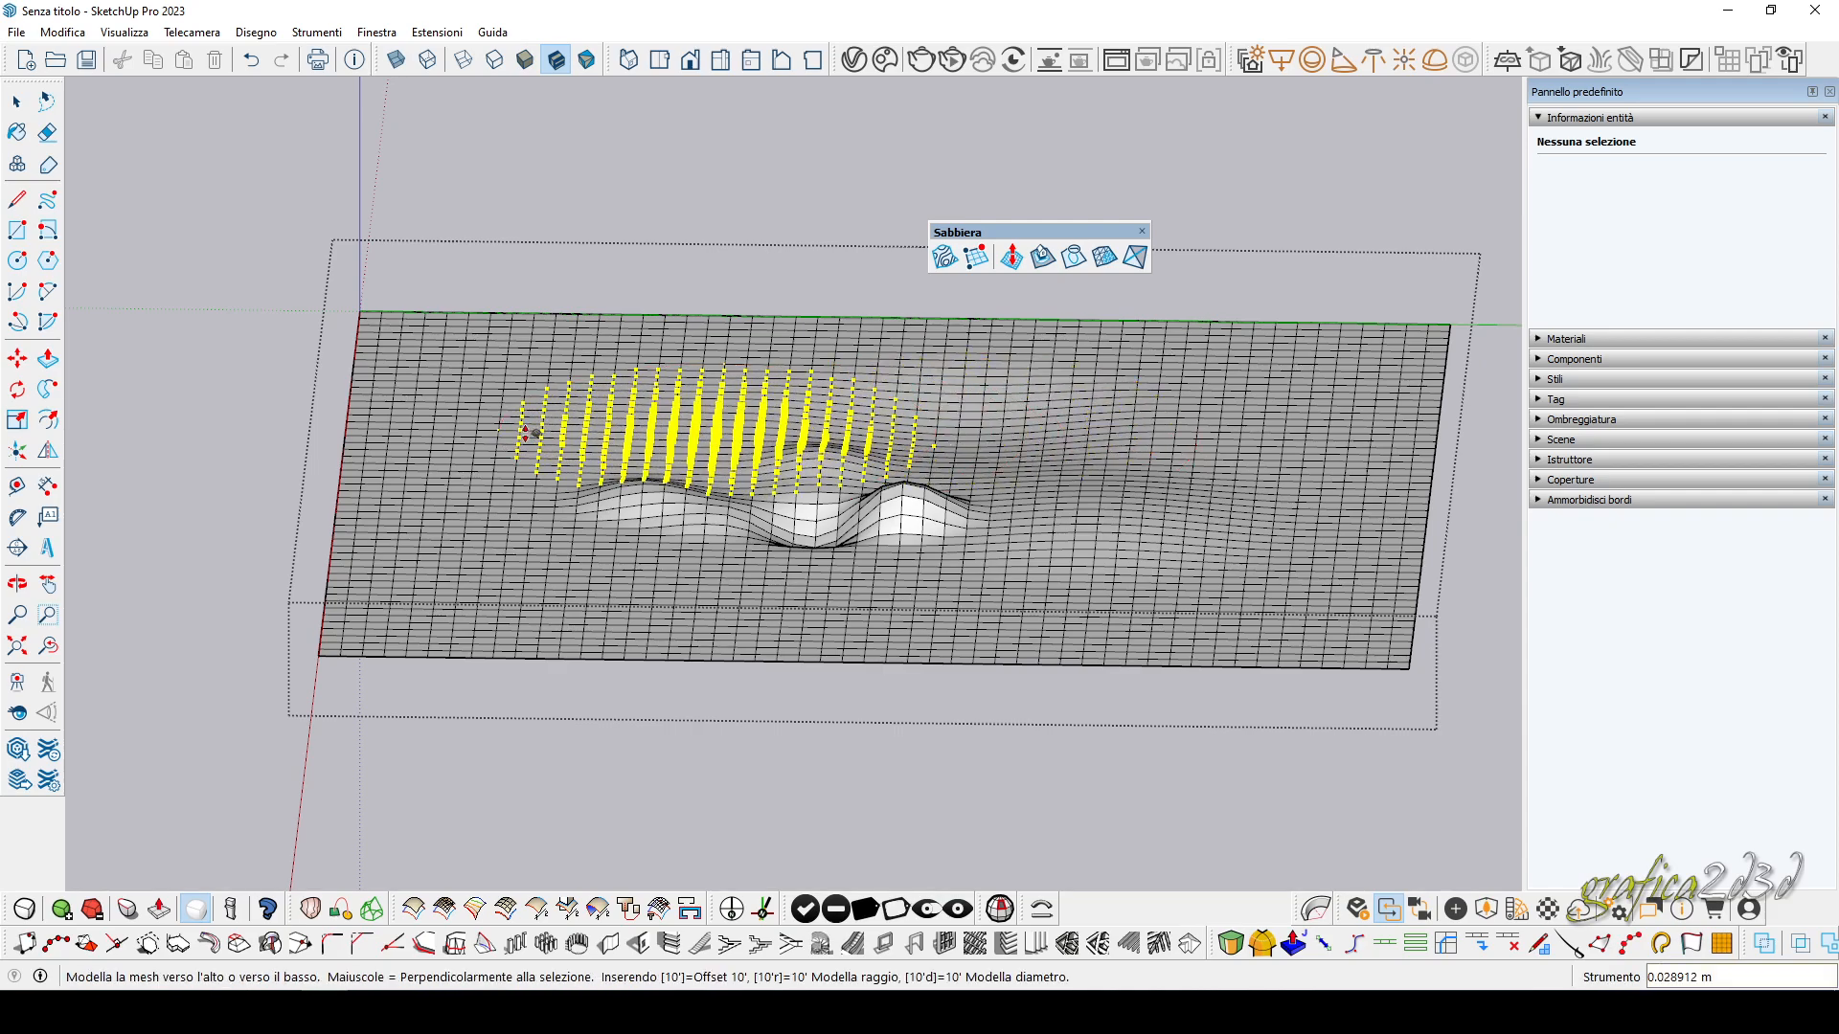
{"action": "left_click", "coordinate": [715, 442]}
{"action": "left_click", "coordinate": [497, 441]}
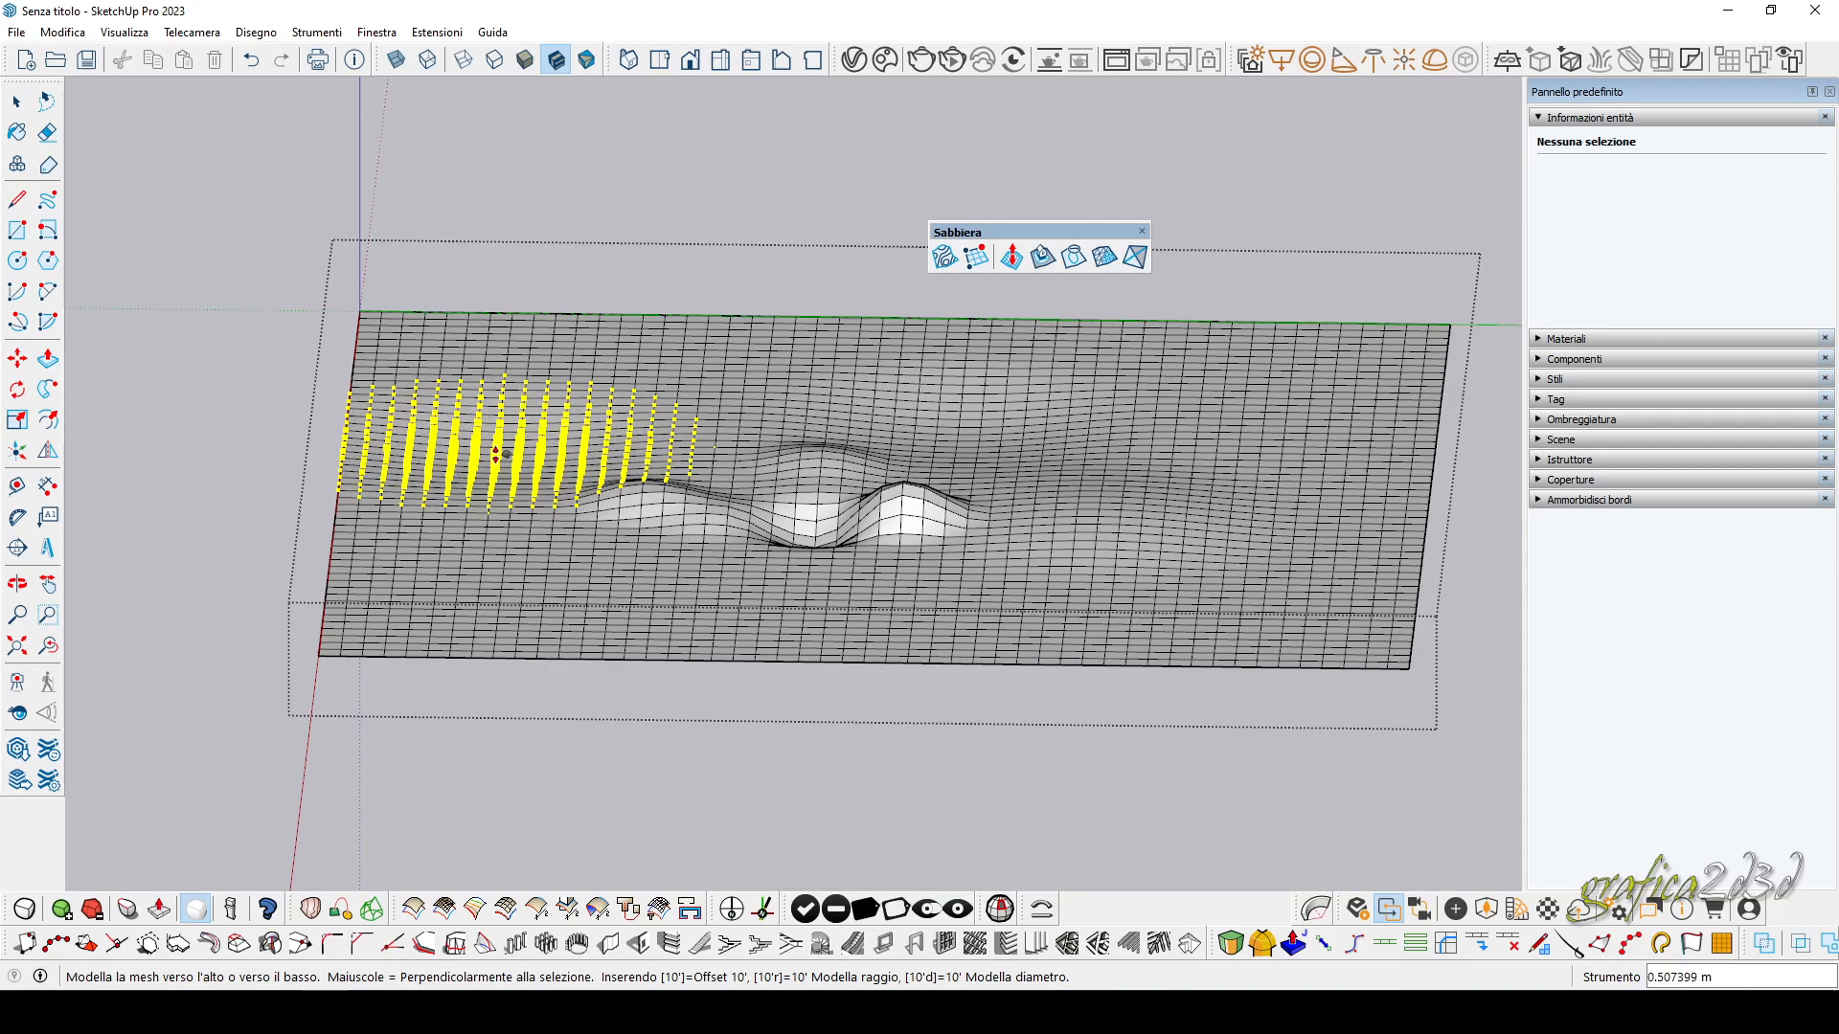
{"action": "left_click", "coordinate": [496, 458]}
{"action": "left_click", "coordinate": [541, 546]}
{"action": "left_click", "coordinate": [548, 536]}
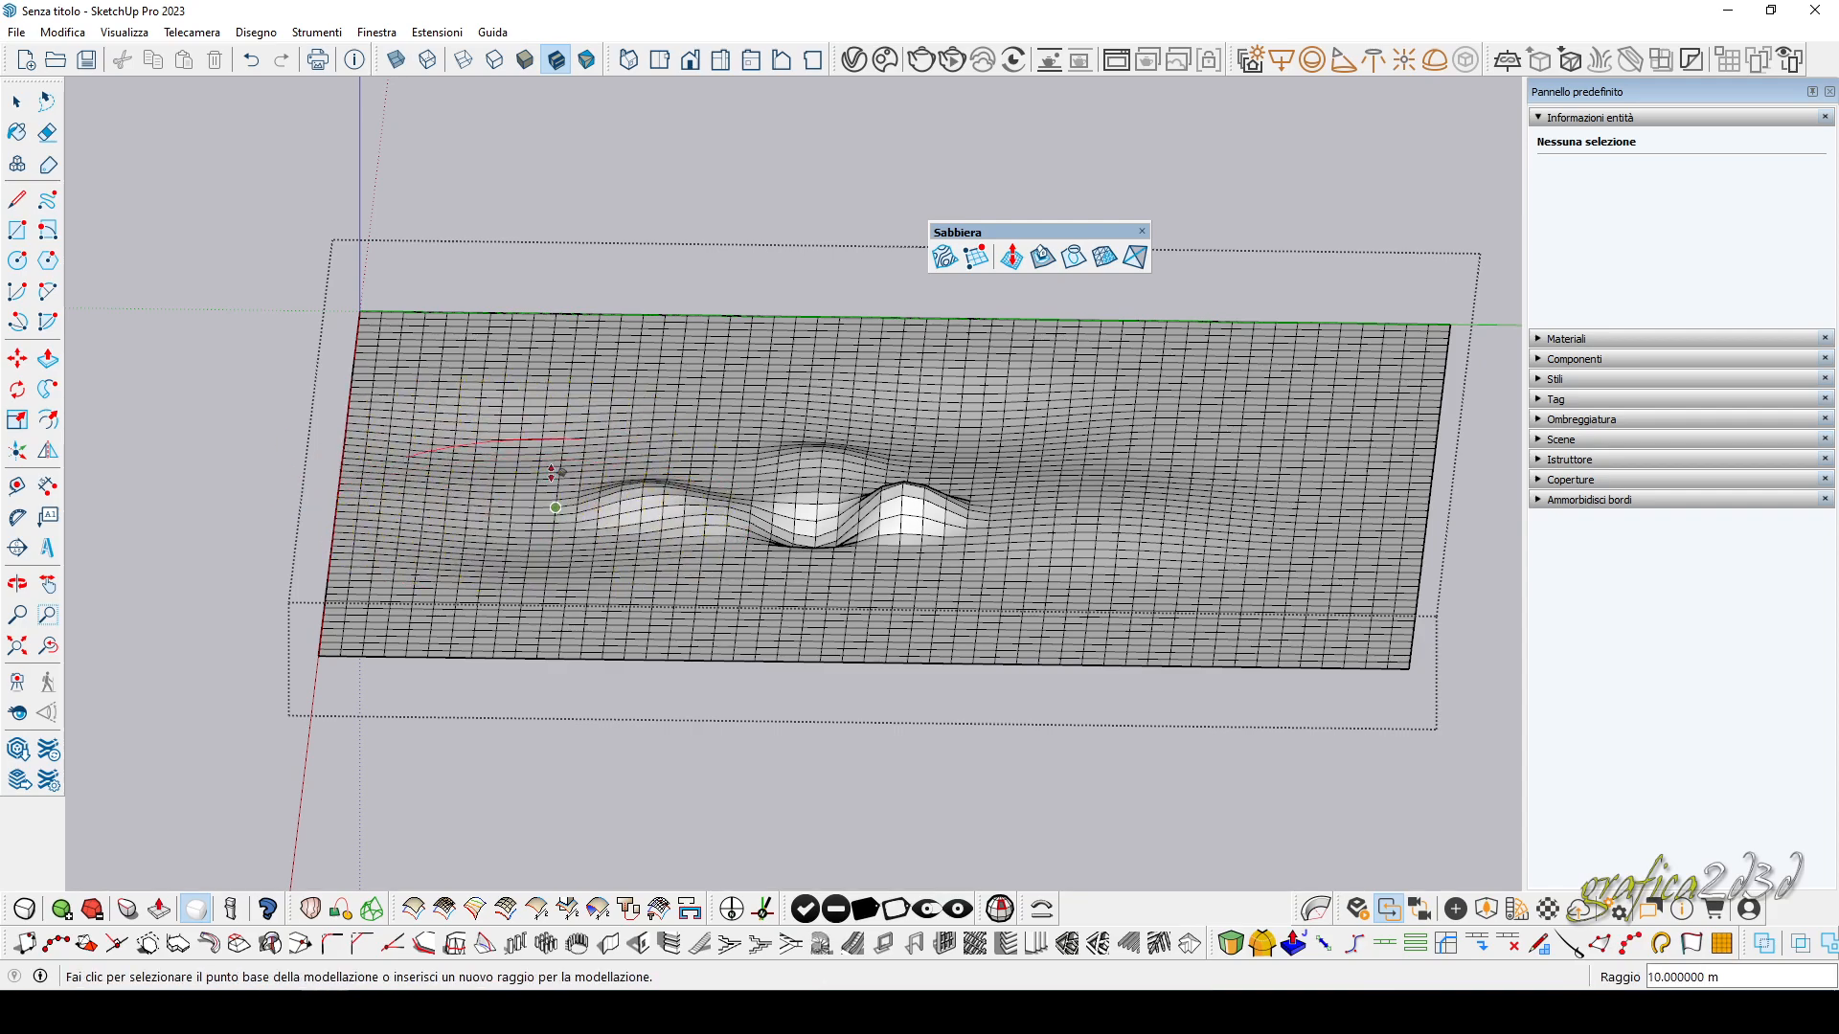
Raise a broad hill about 2.2 m high near the red-axis side, sink two shallow hollows on the opposite side, and finish editing the group.
{"action": "left_click", "coordinate": [607, 425]}
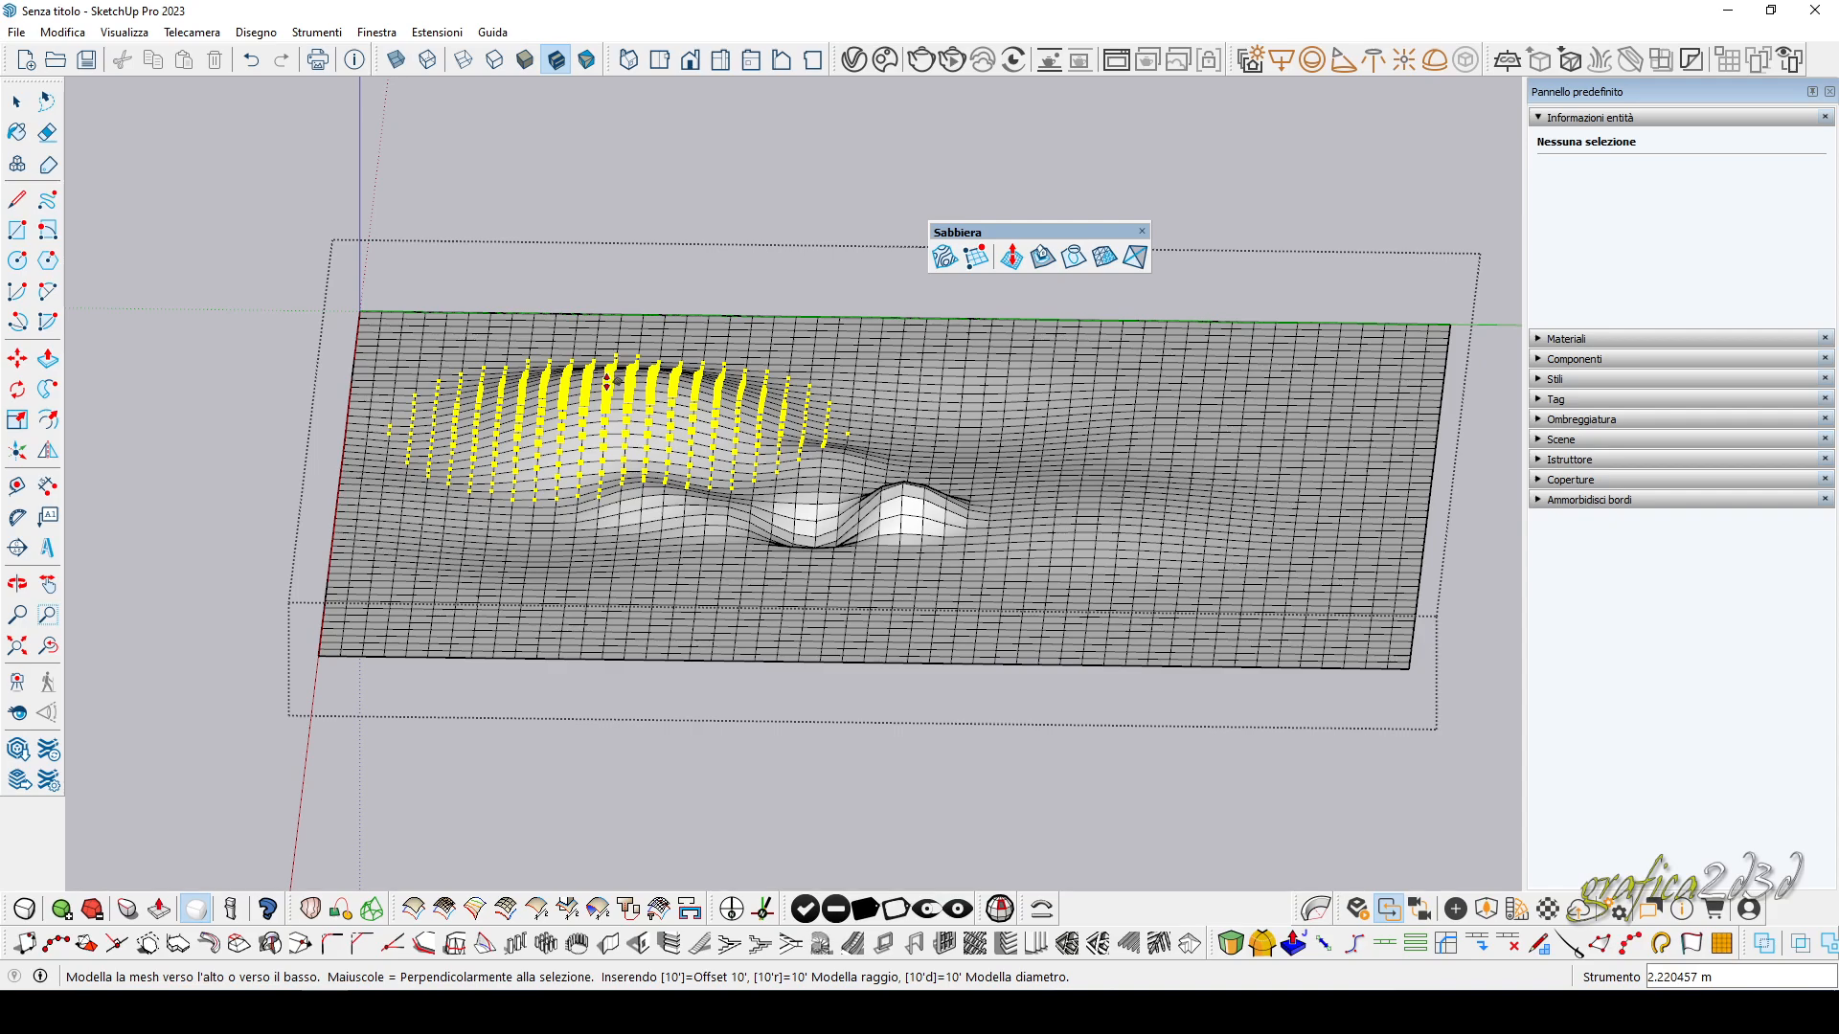
{"action": "left_click", "coordinate": [612, 379]}
{"action": "left_click", "coordinate": [1202, 417]}
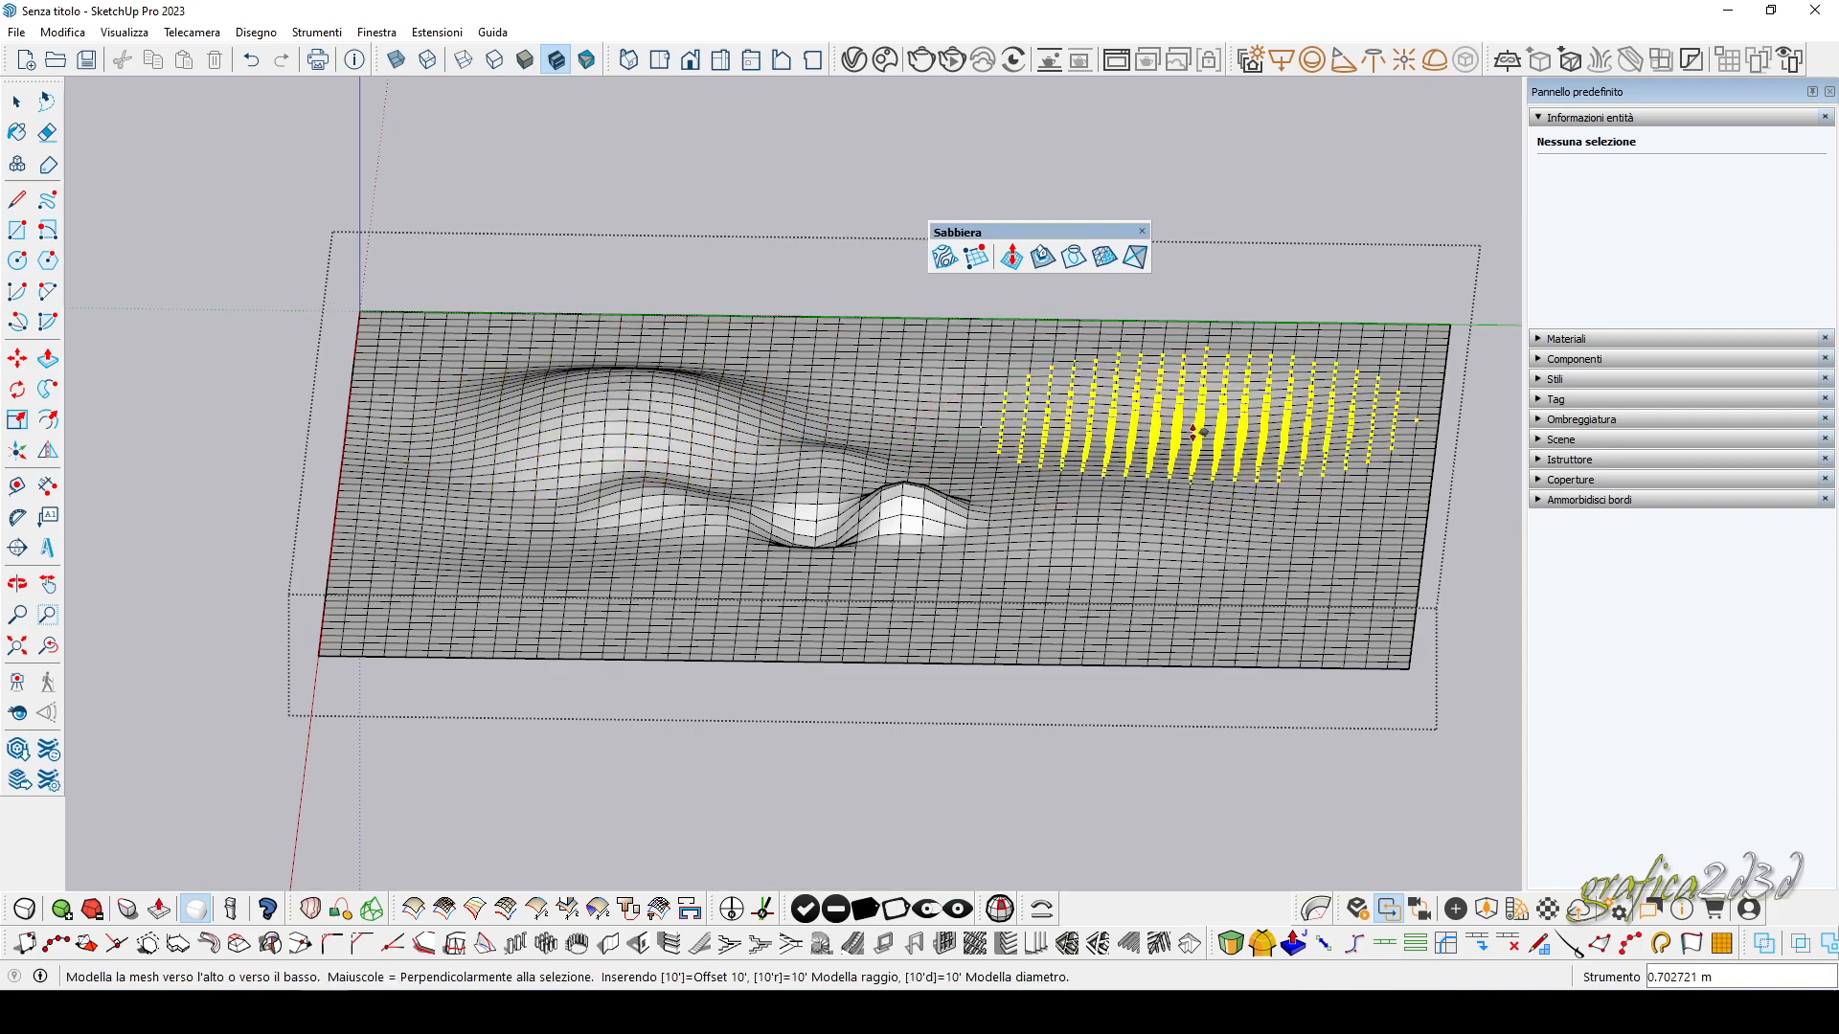
{"action": "left_click", "coordinate": [1192, 441]}
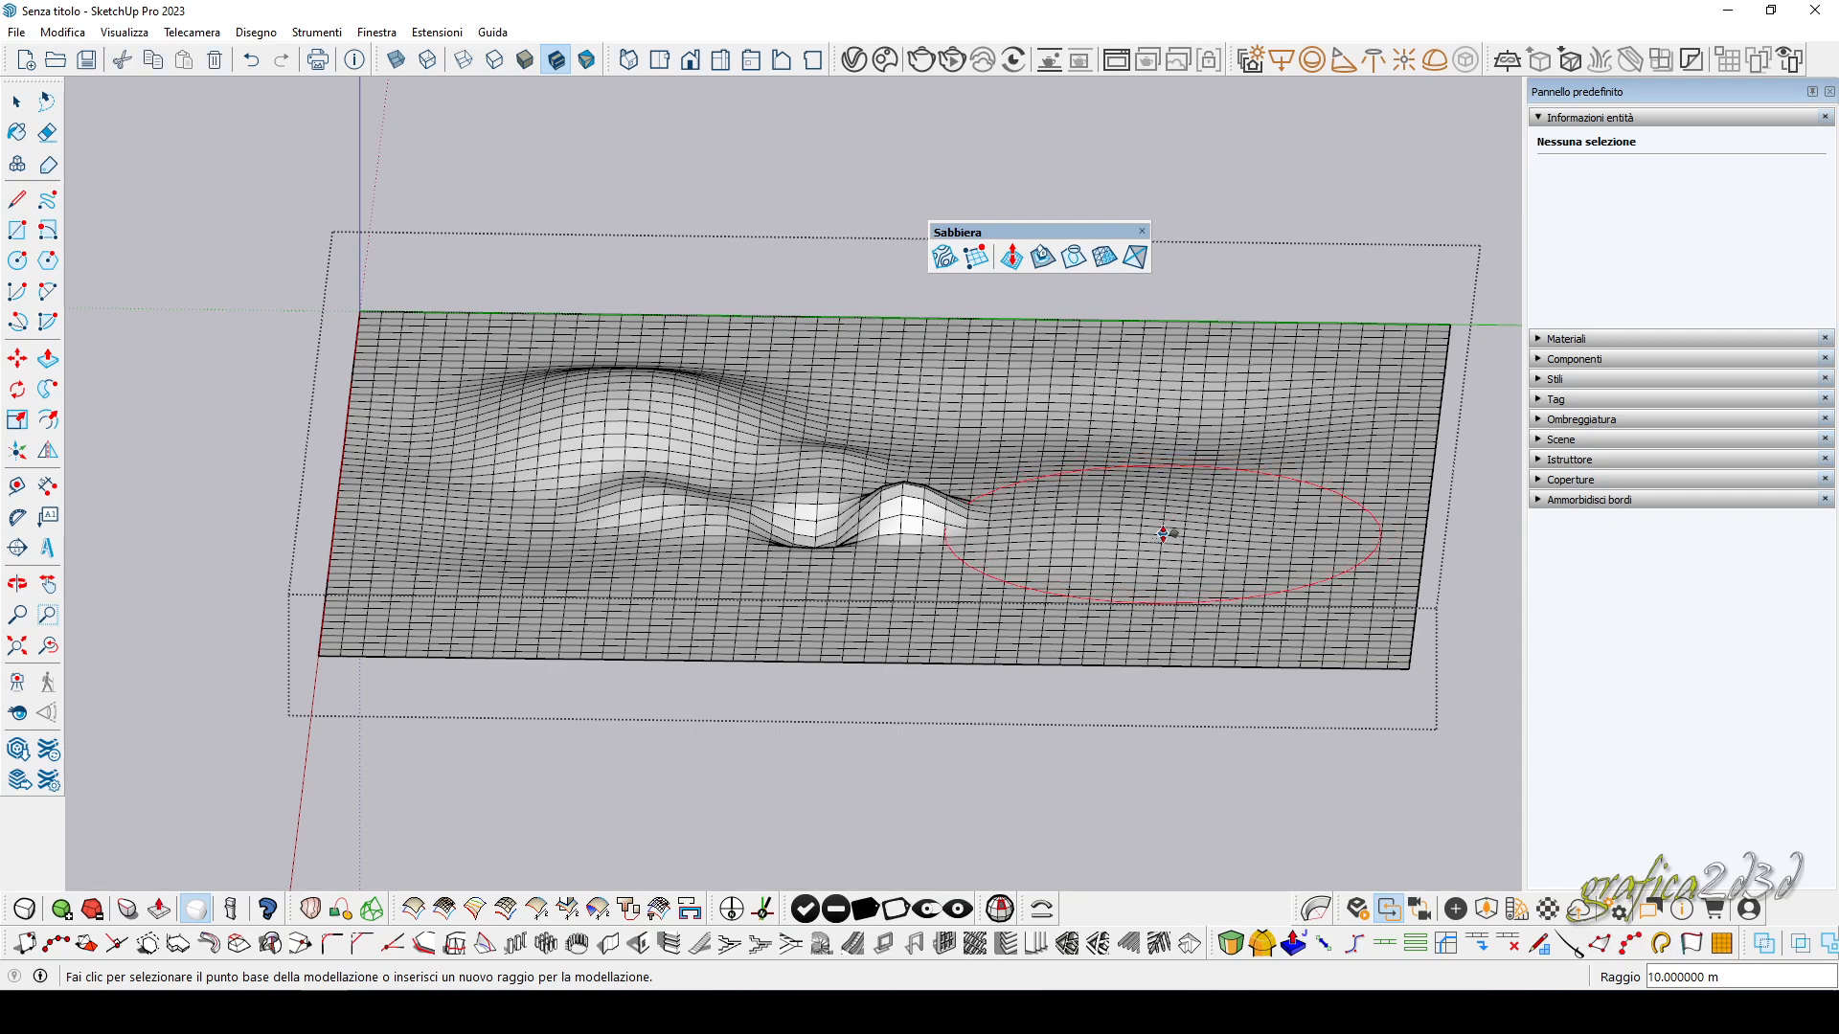
{"action": "left_click", "coordinate": [1168, 524]}
{"action": "left_click", "coordinate": [1166, 563]}
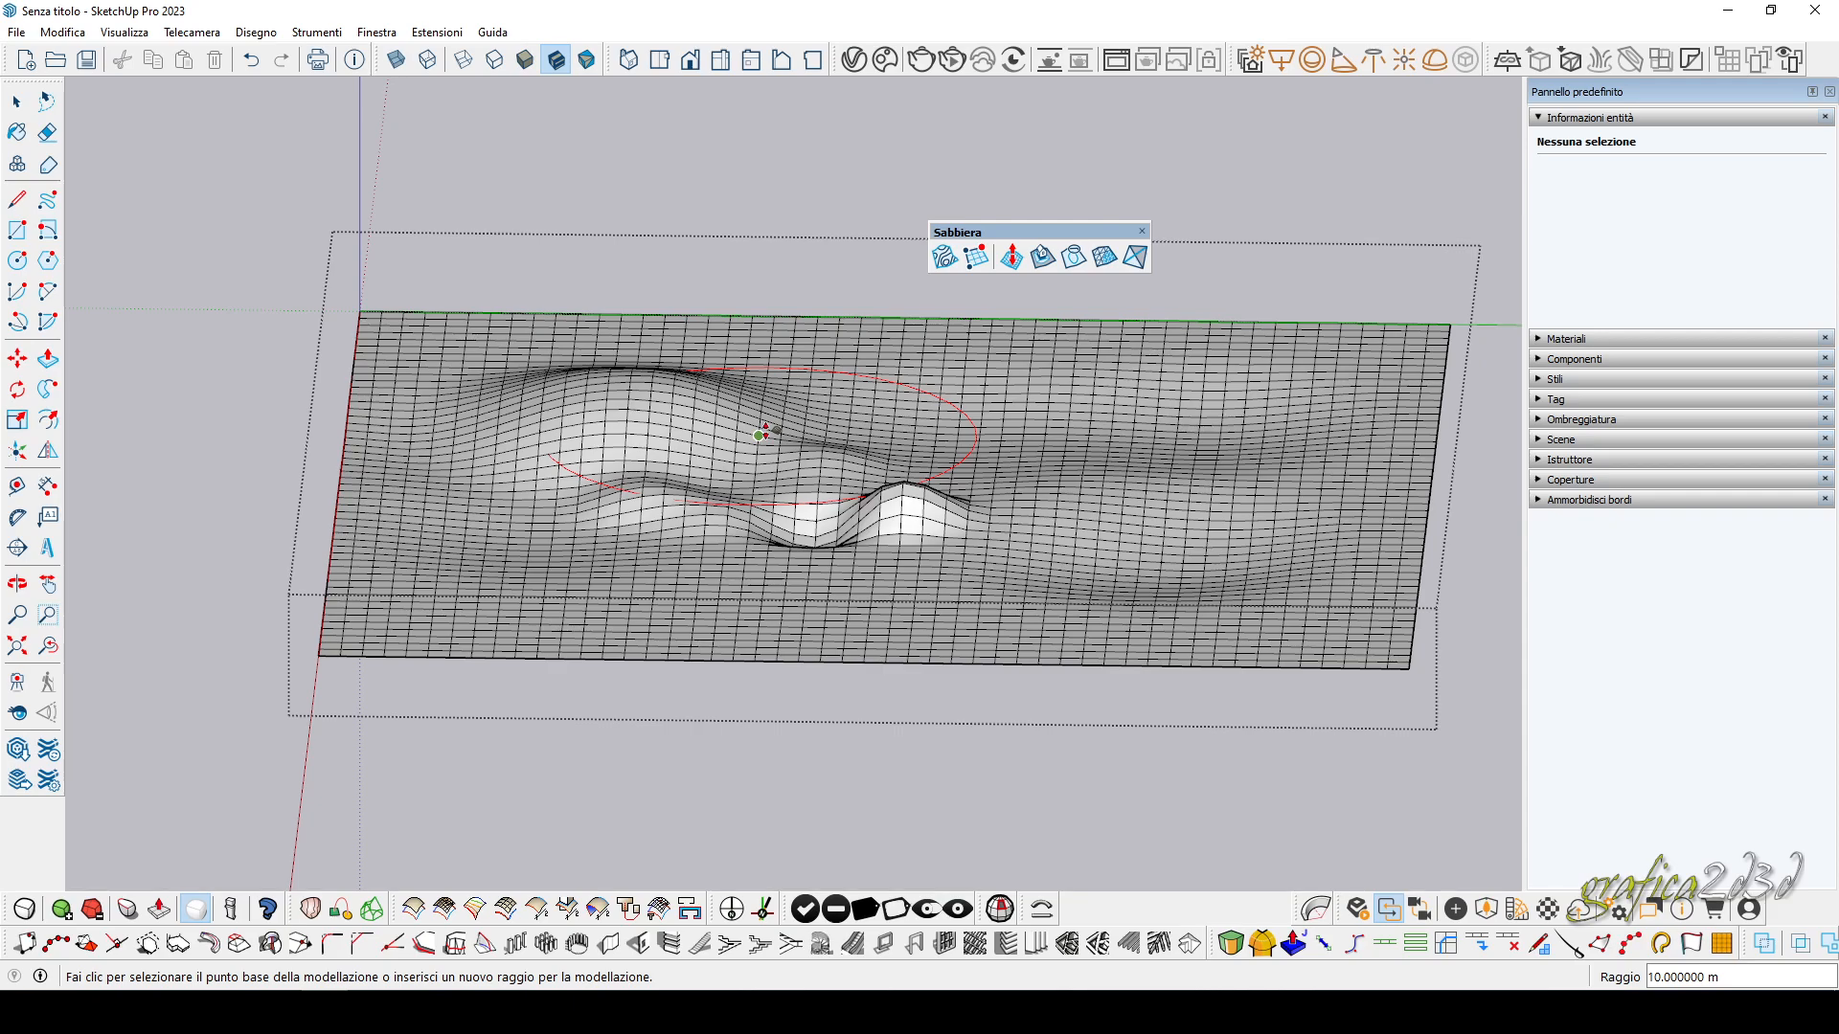
{"action": "key", "text": "space"}
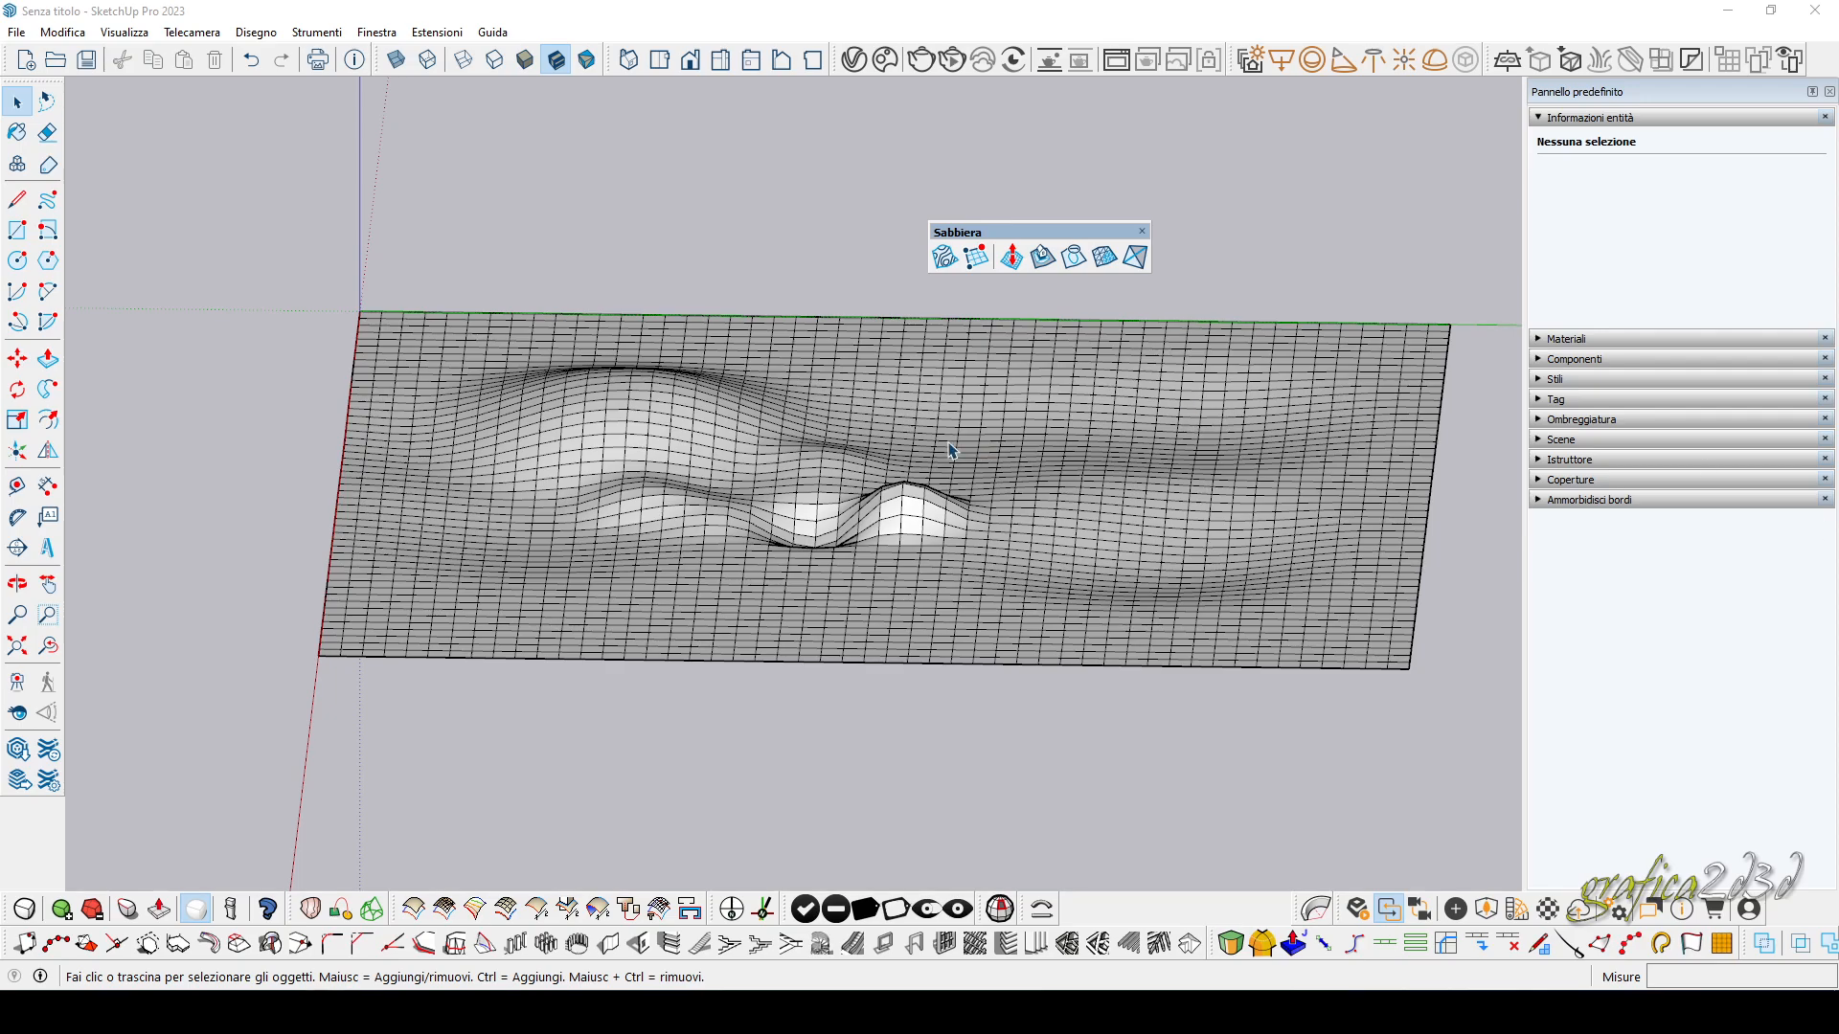
Examine the sculpted terrain group from several angles.
{"action": "left_click", "coordinate": [503, 522]}
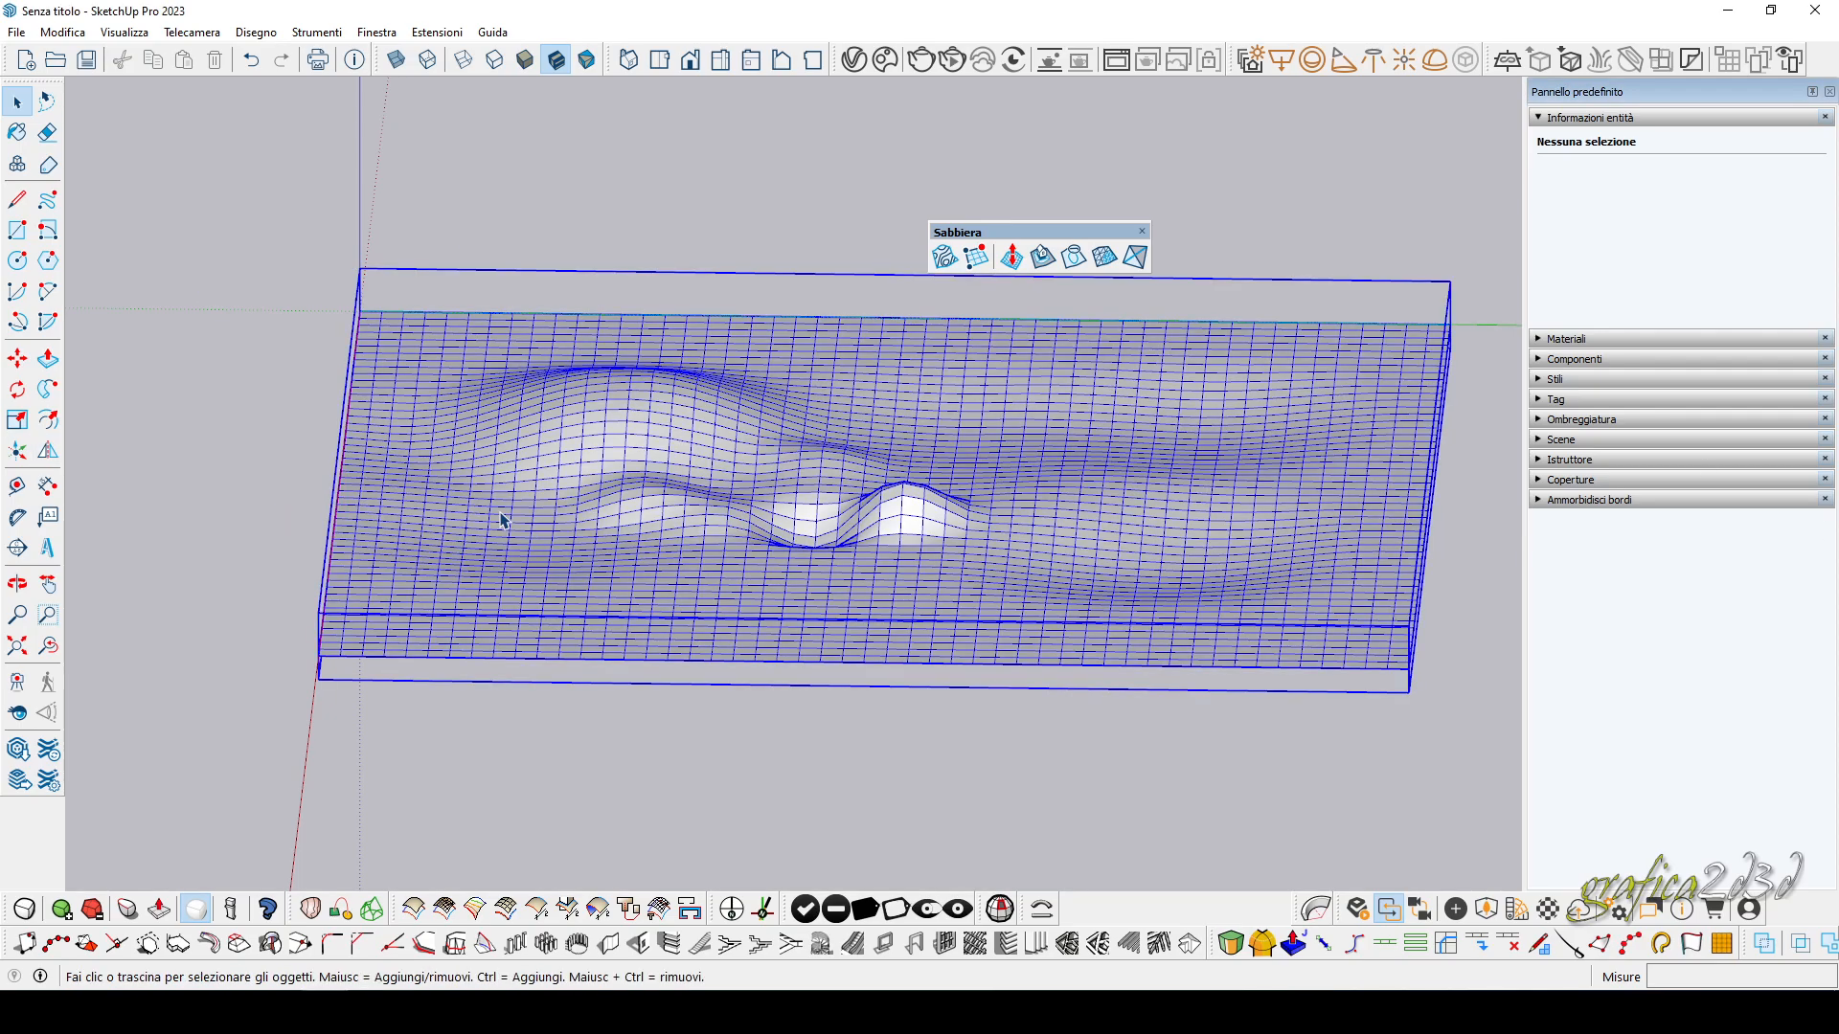
{"action": "middle_click_drag", "start_coordinate": [501, 521], "coordinate": [903, 431]}
{"action": "scroll", "coordinate": [920, 410], "scroll_direction": "up", "scroll_amount": 3}
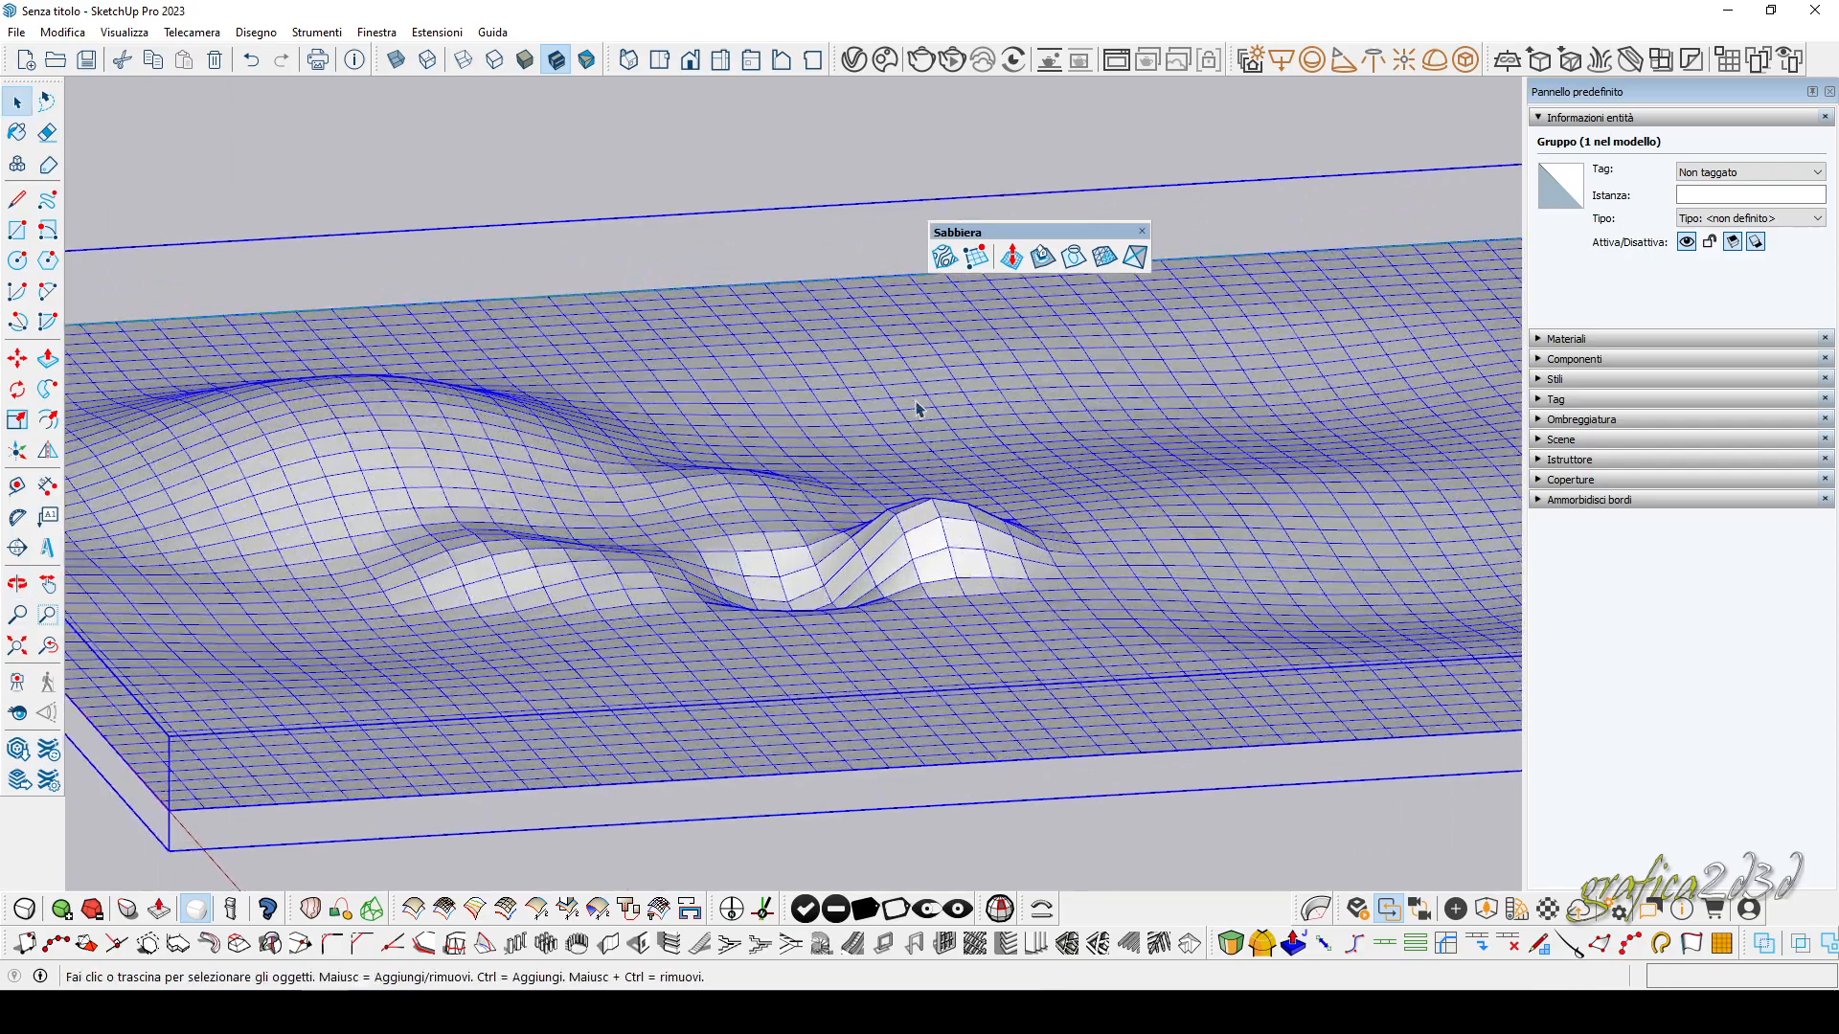
{"action": "scroll", "coordinate": [1046, 478], "scroll_direction": "down", "scroll_amount": 1}
{"action": "middle_click_drag", "start_coordinate": [1047, 483], "coordinate": [814, 450]}
{"action": "scroll", "coordinate": [925, 379], "scroll_direction": "down", "scroll_amount": 2}
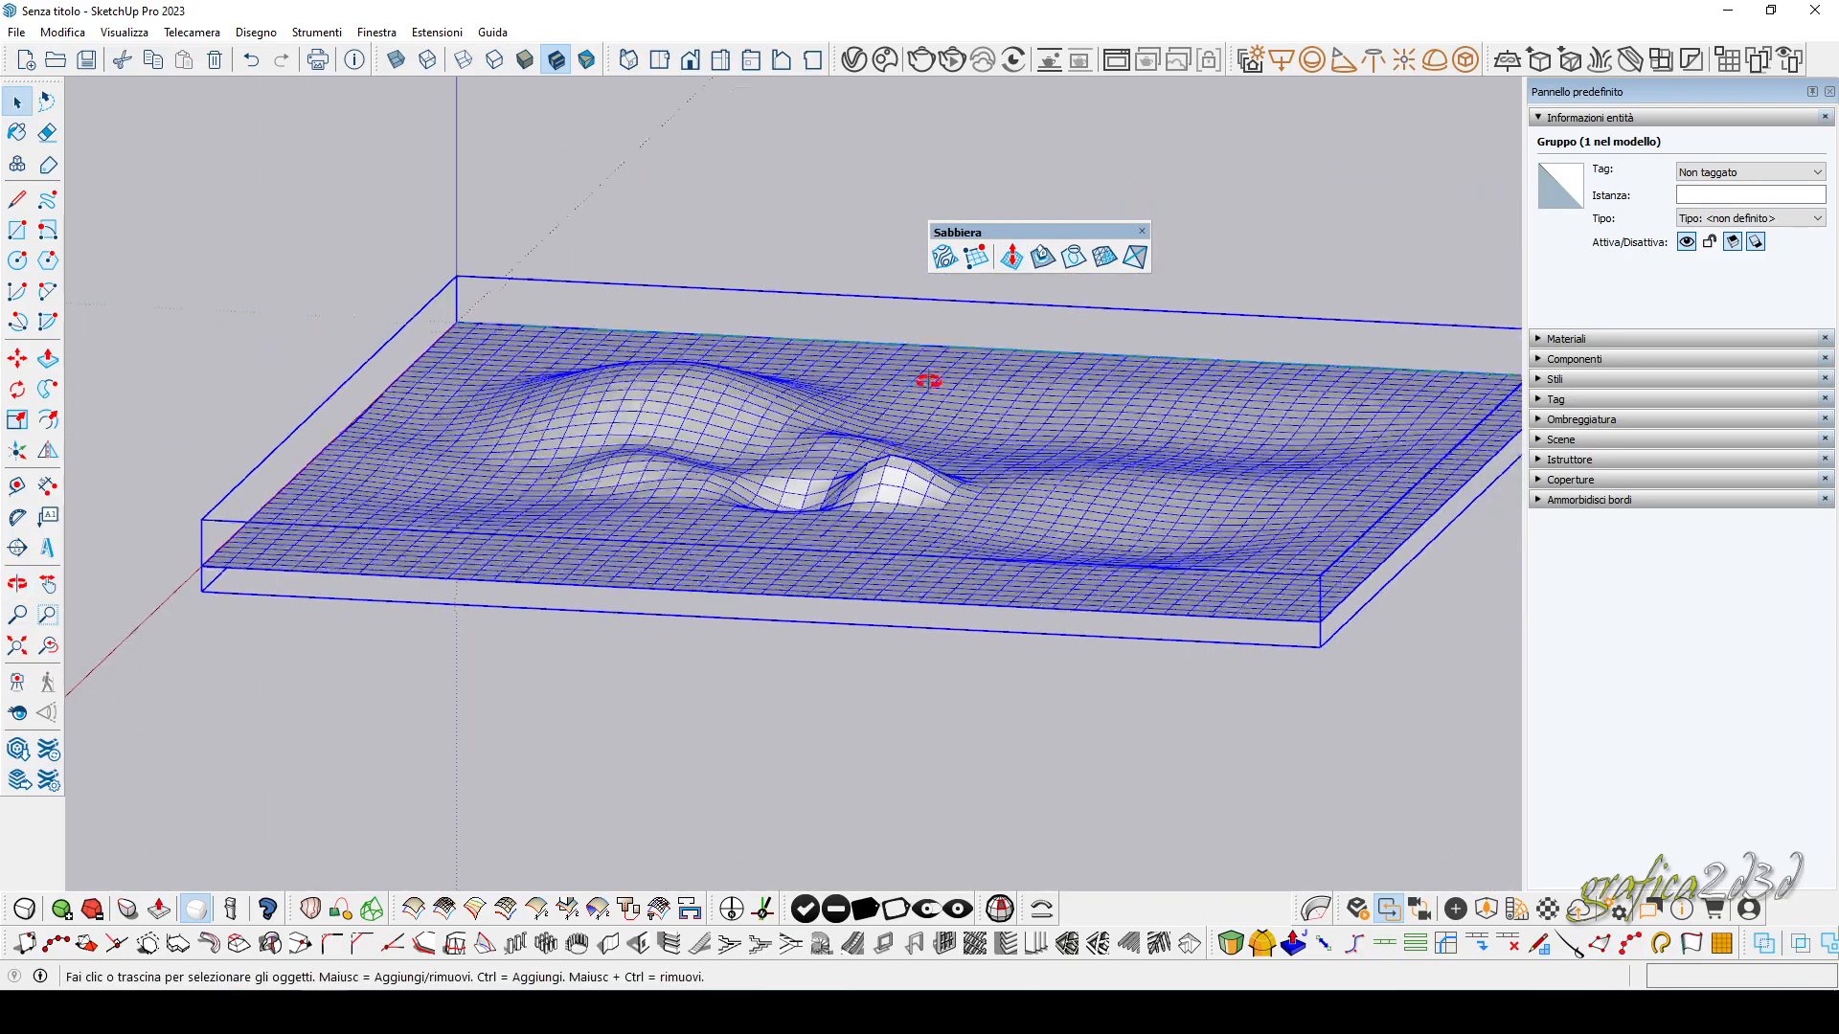
{"action": "middle_click_drag", "start_coordinate": [927, 379], "coordinate": [933, 437]}
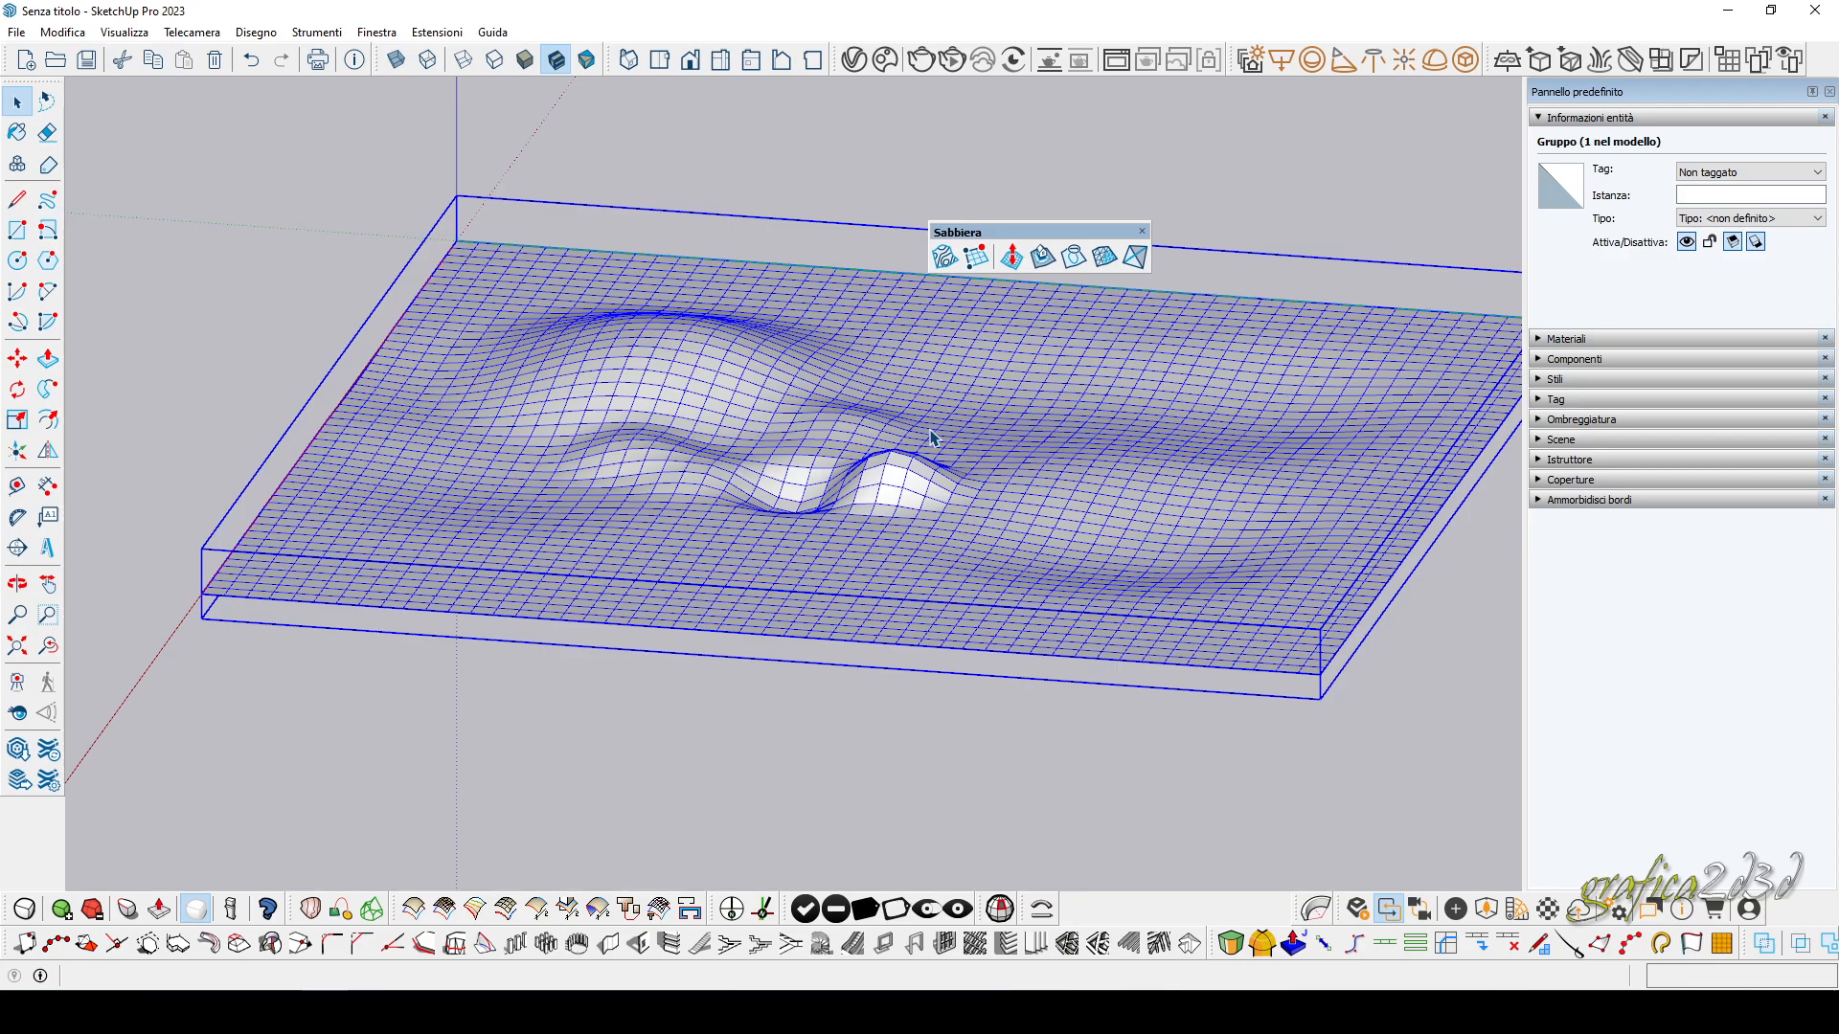
{"action": "scroll", "coordinate": [764, 600], "scroll_direction": "down", "scroll_amount": 2}
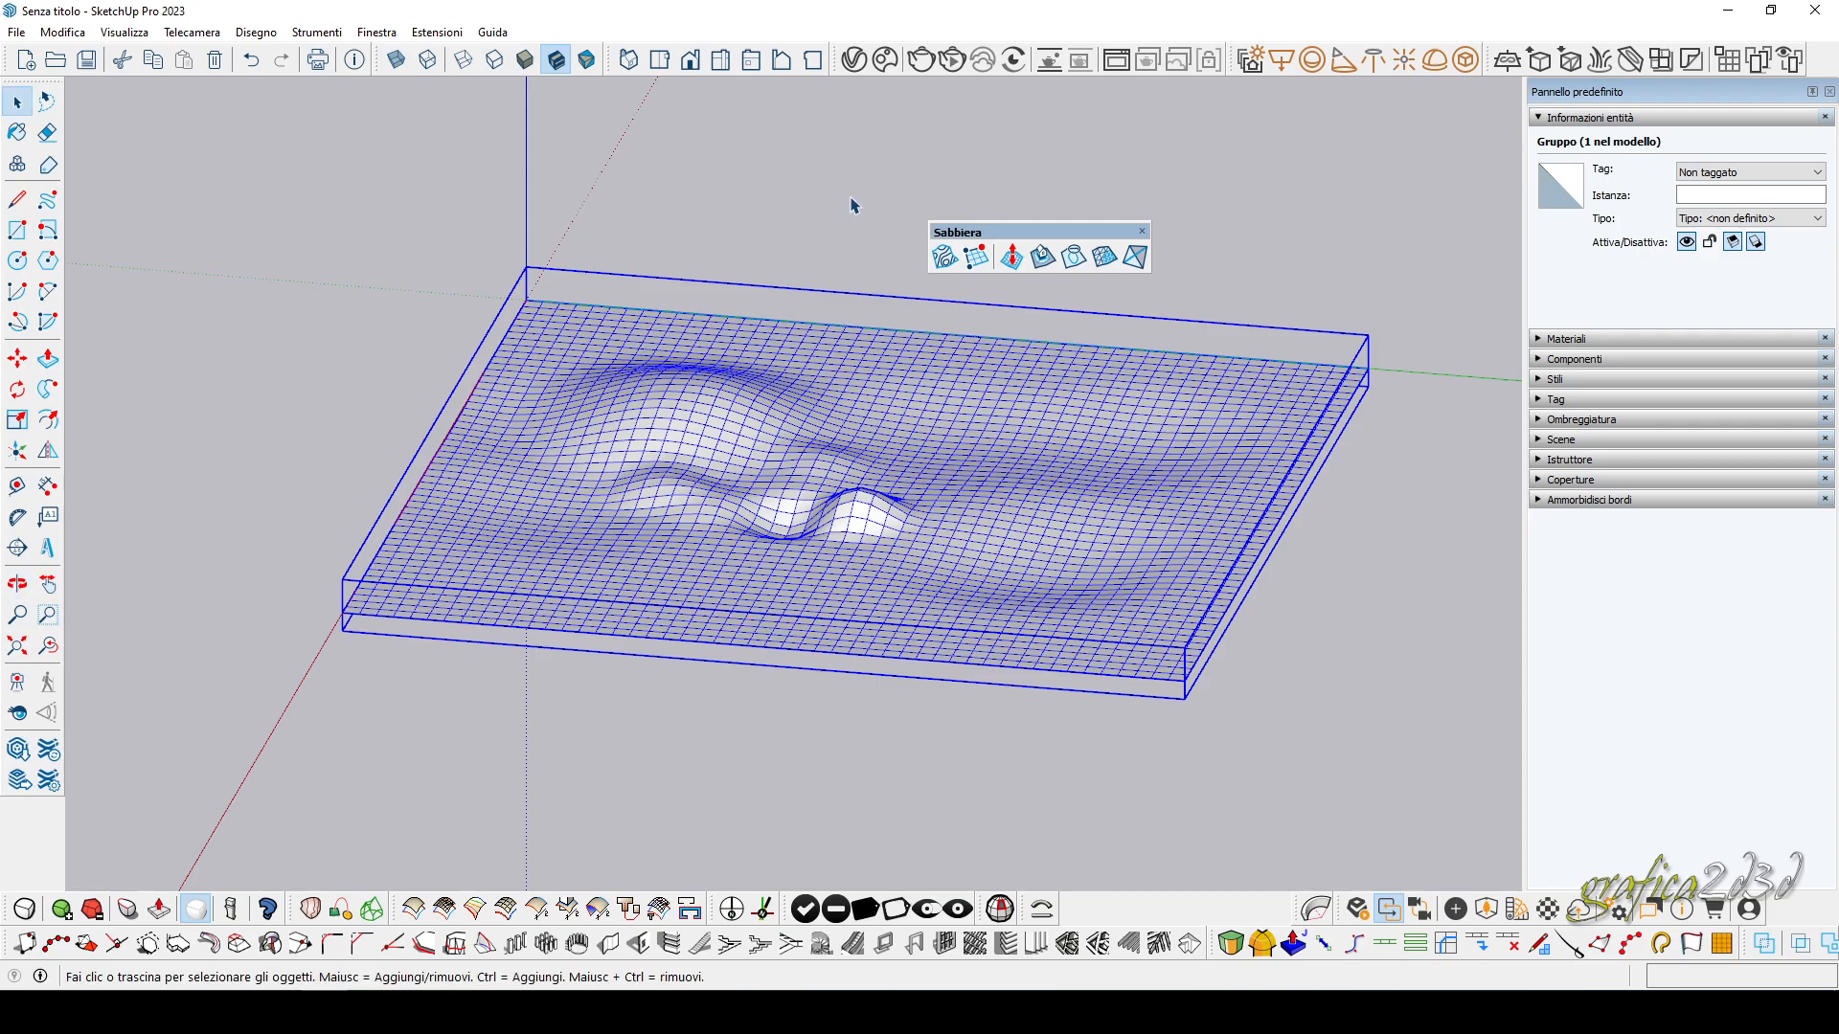
{"action": "left_click", "coordinate": [854, 205]}
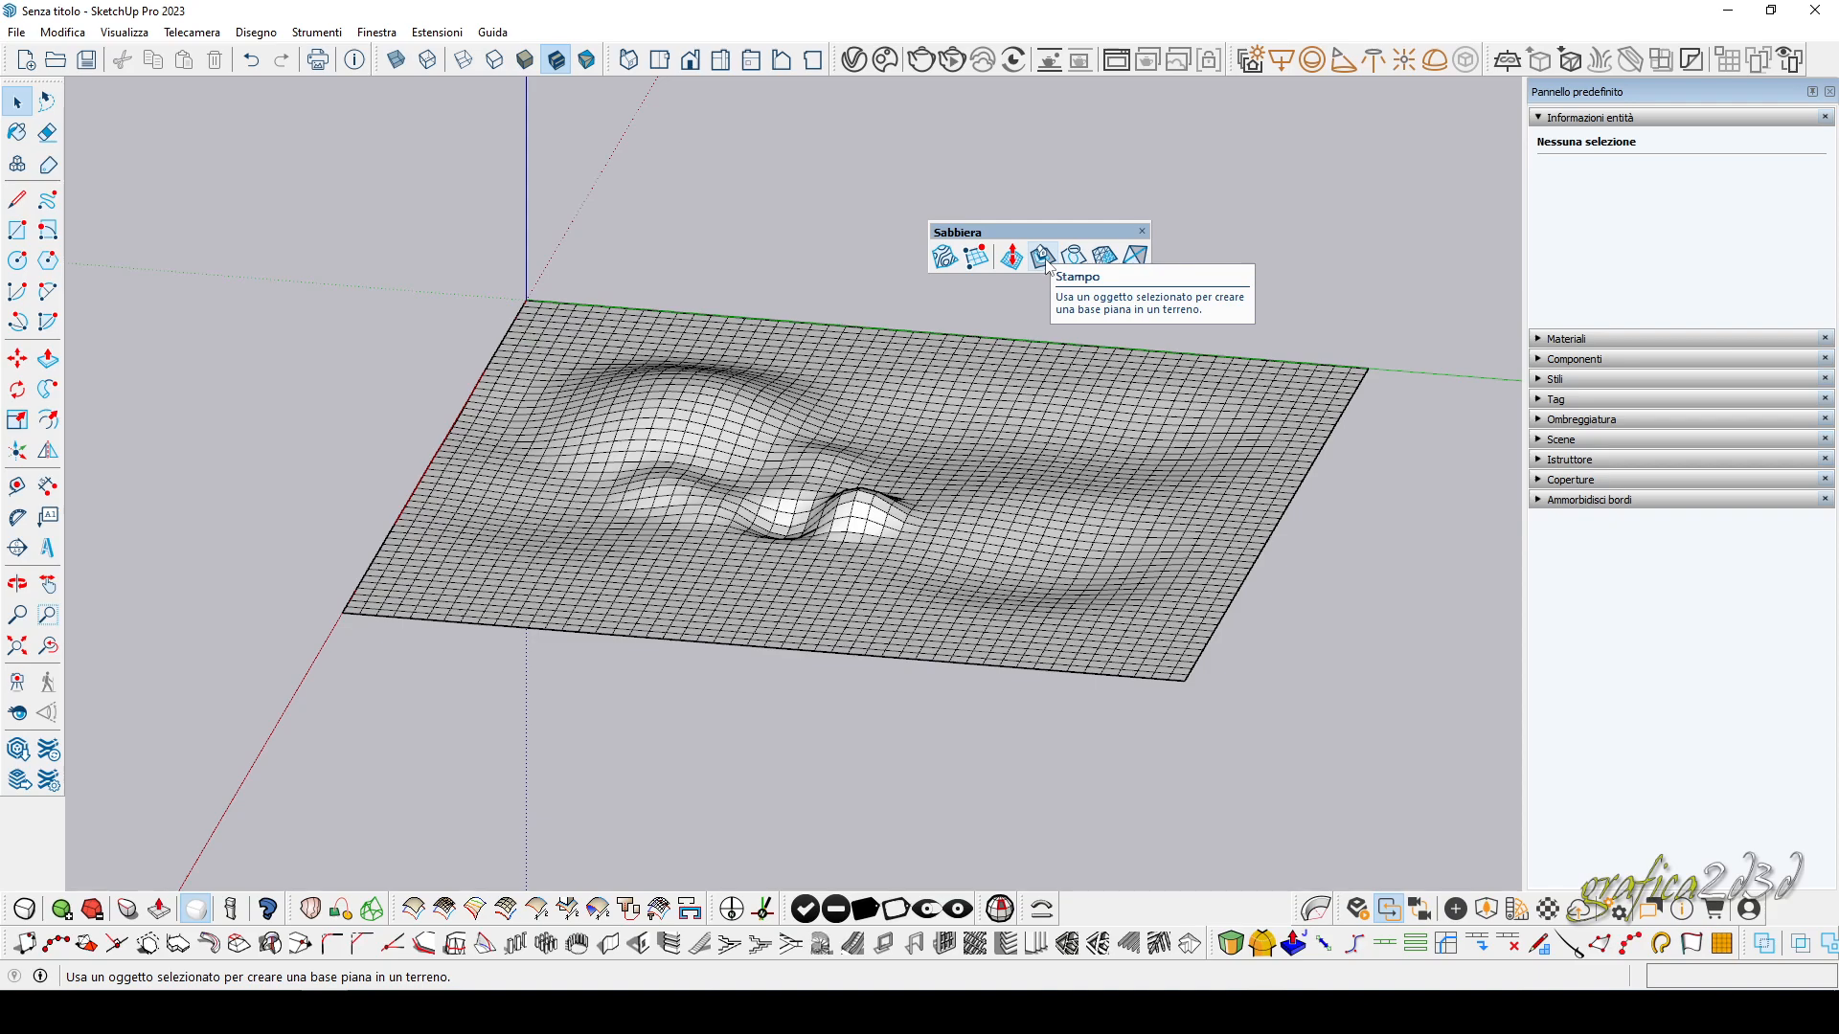
Draw a square of about 10.2 m beside the terrain in the top view.
{"action": "left_click", "coordinate": [659, 59]}
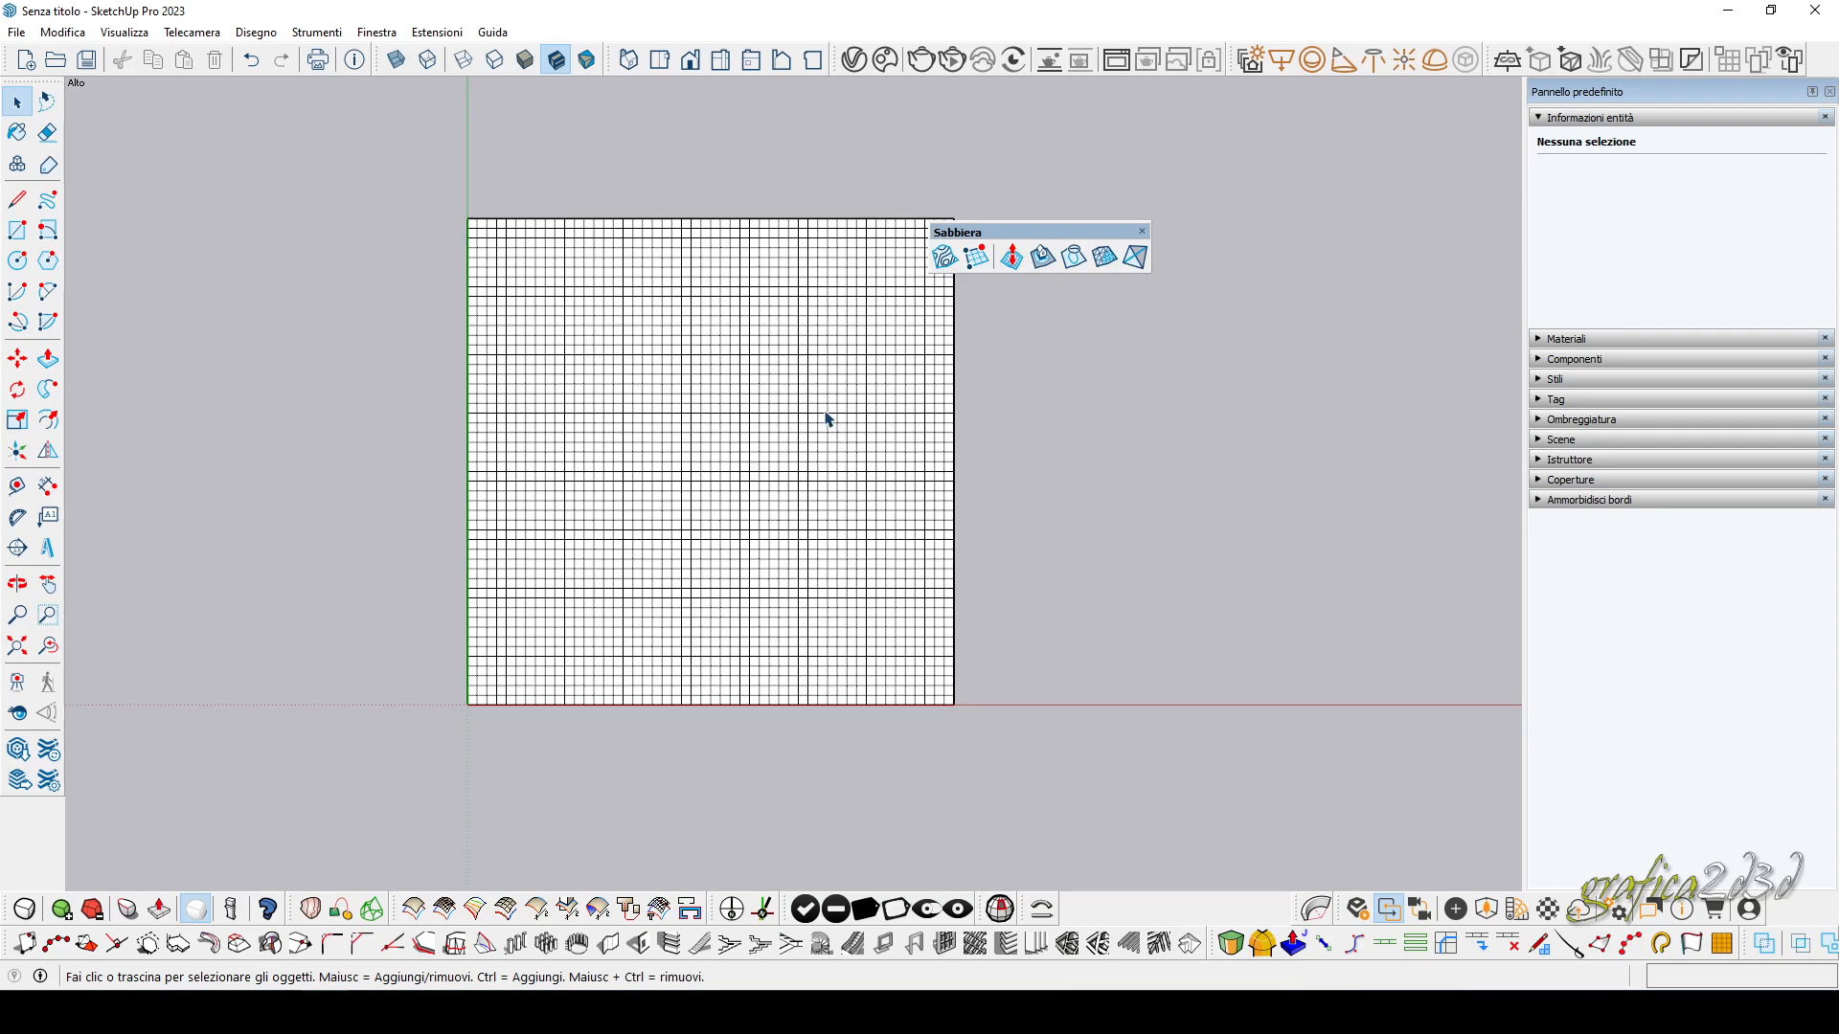
{"action": "left_click", "coordinate": [17, 230]}
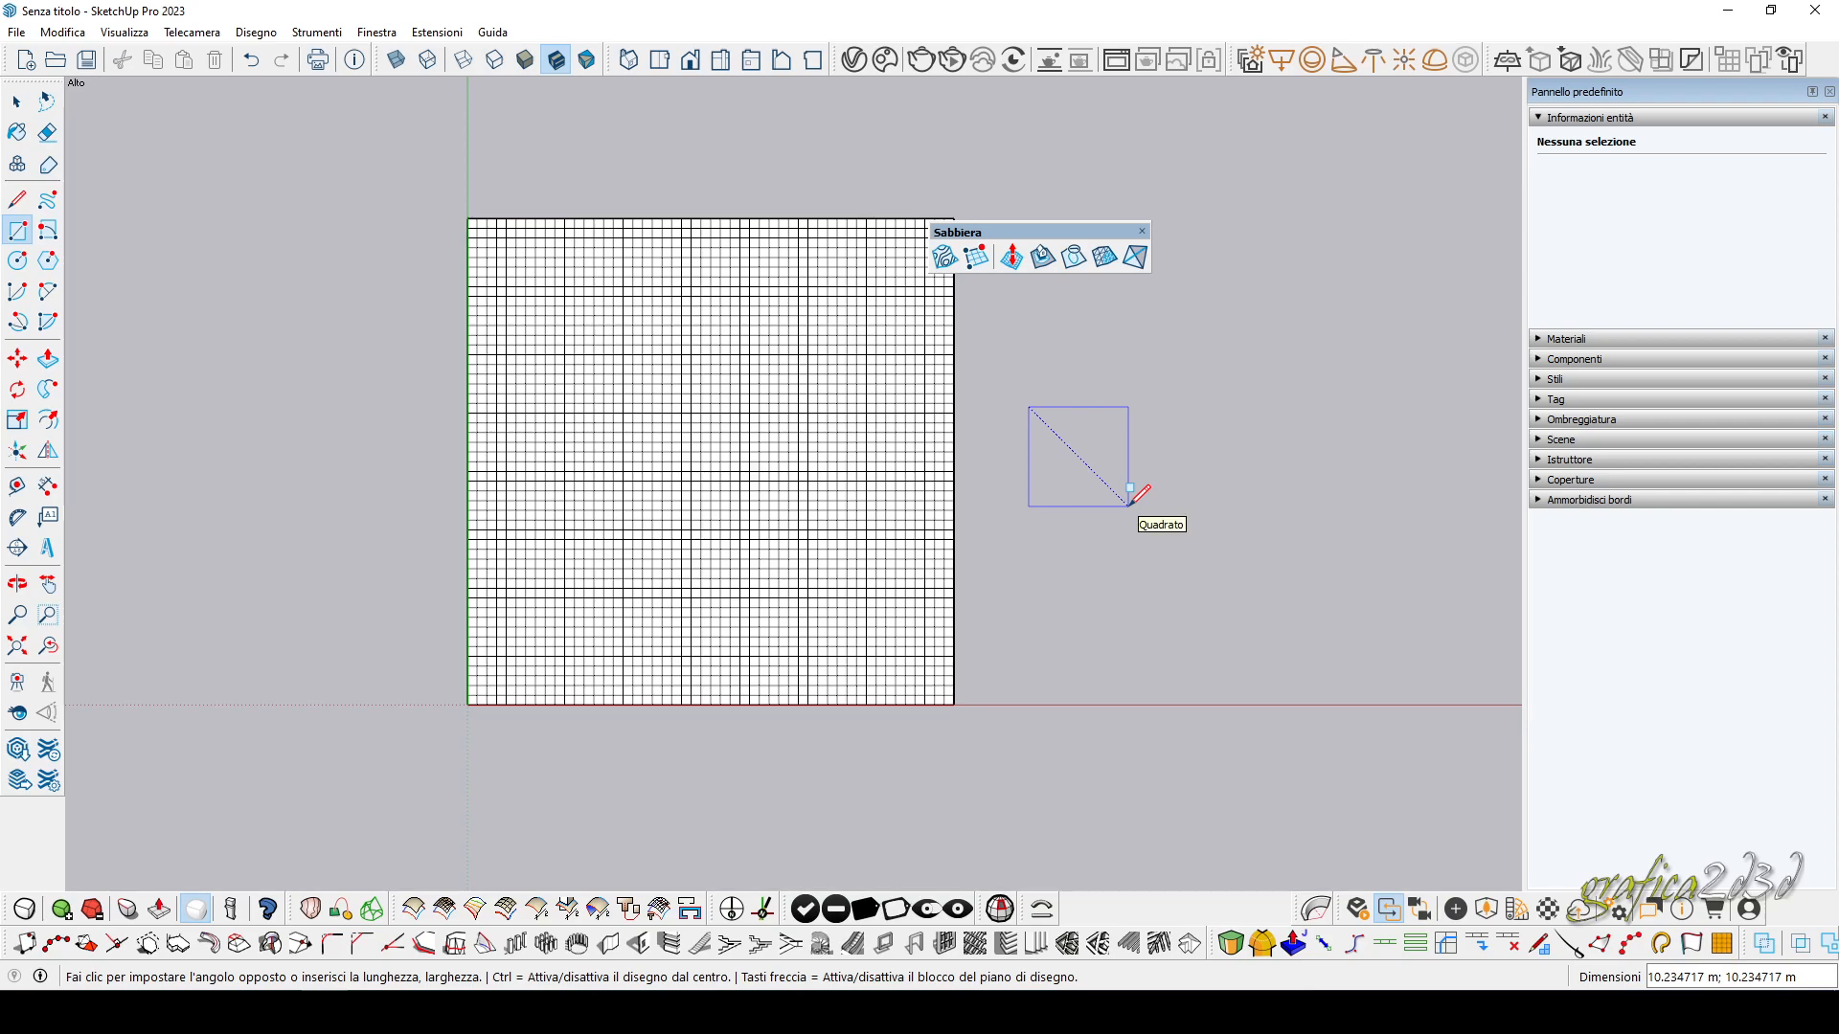
{"action": "left_click", "coordinate": [1128, 507]}
{"action": "left_click", "coordinate": [17, 100]}
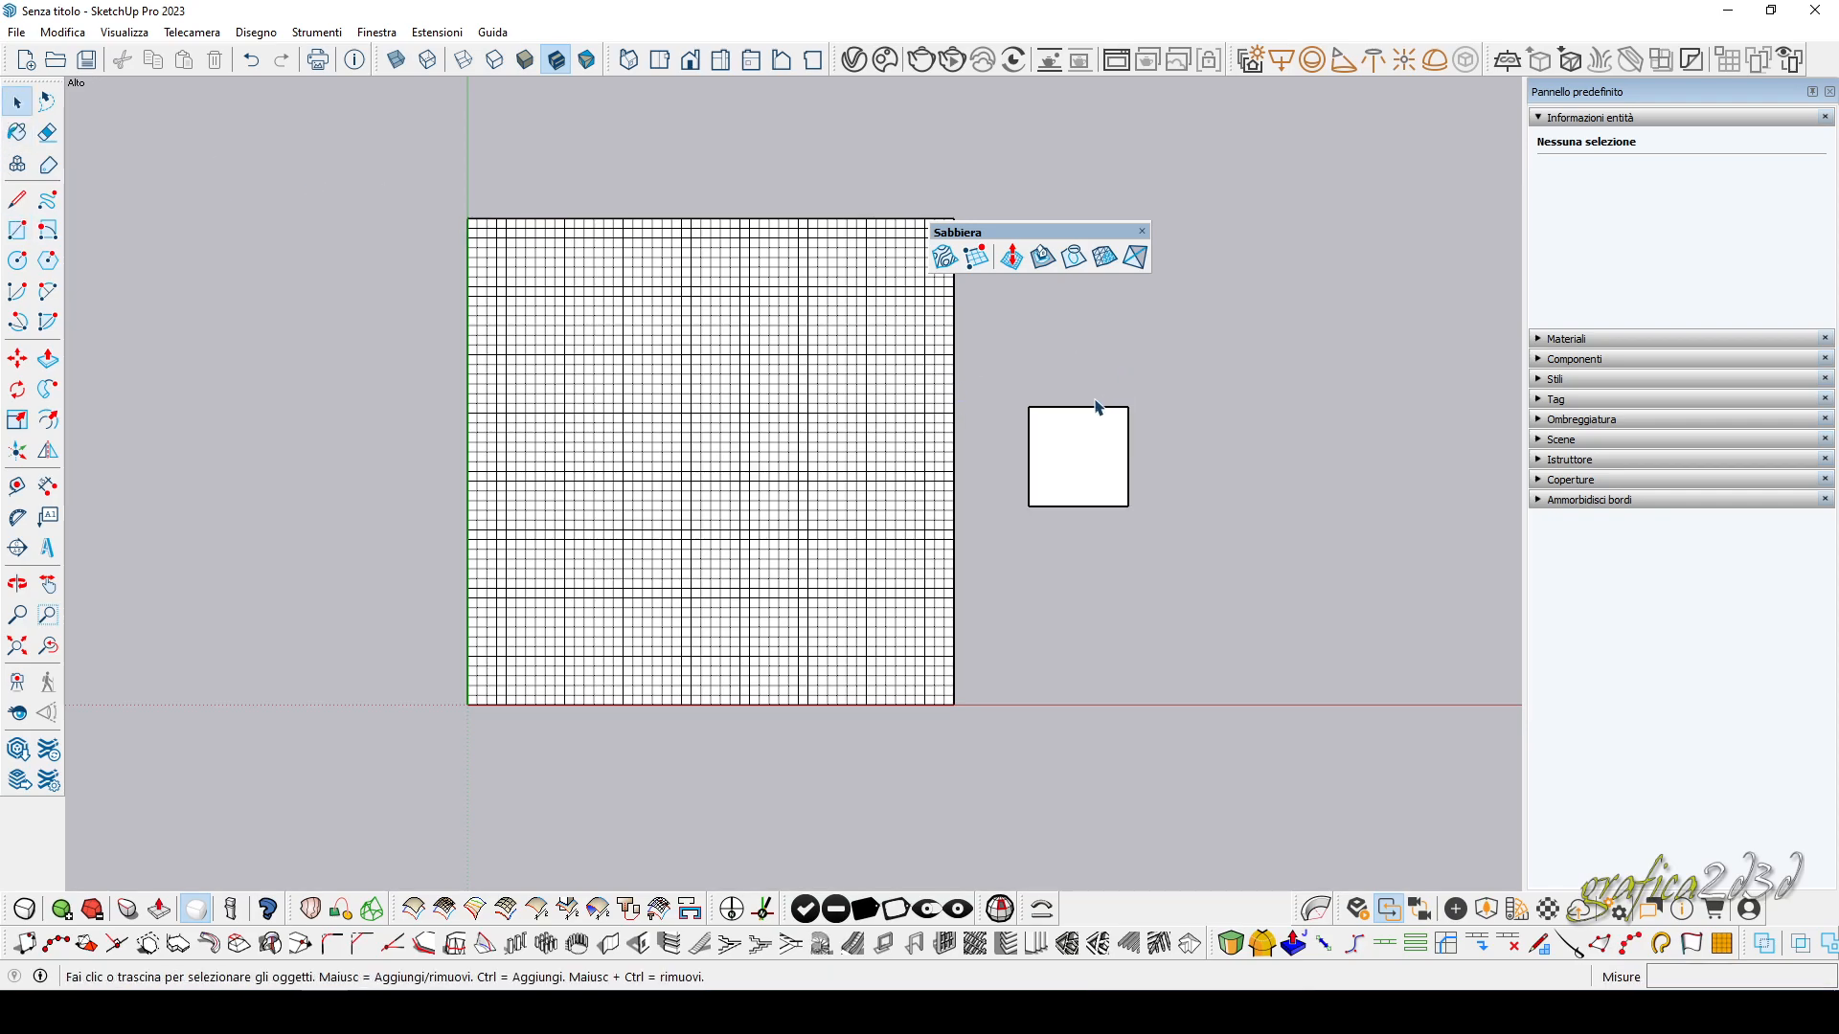
Group the square's face and its four edges.
{"action": "left_click_drag", "start_coordinate": [998, 375], "coordinate": [1219, 567]}
{"action": "right_click", "coordinate": [1012, 427]}
{"action": "right_click", "coordinate": [1068, 407]}
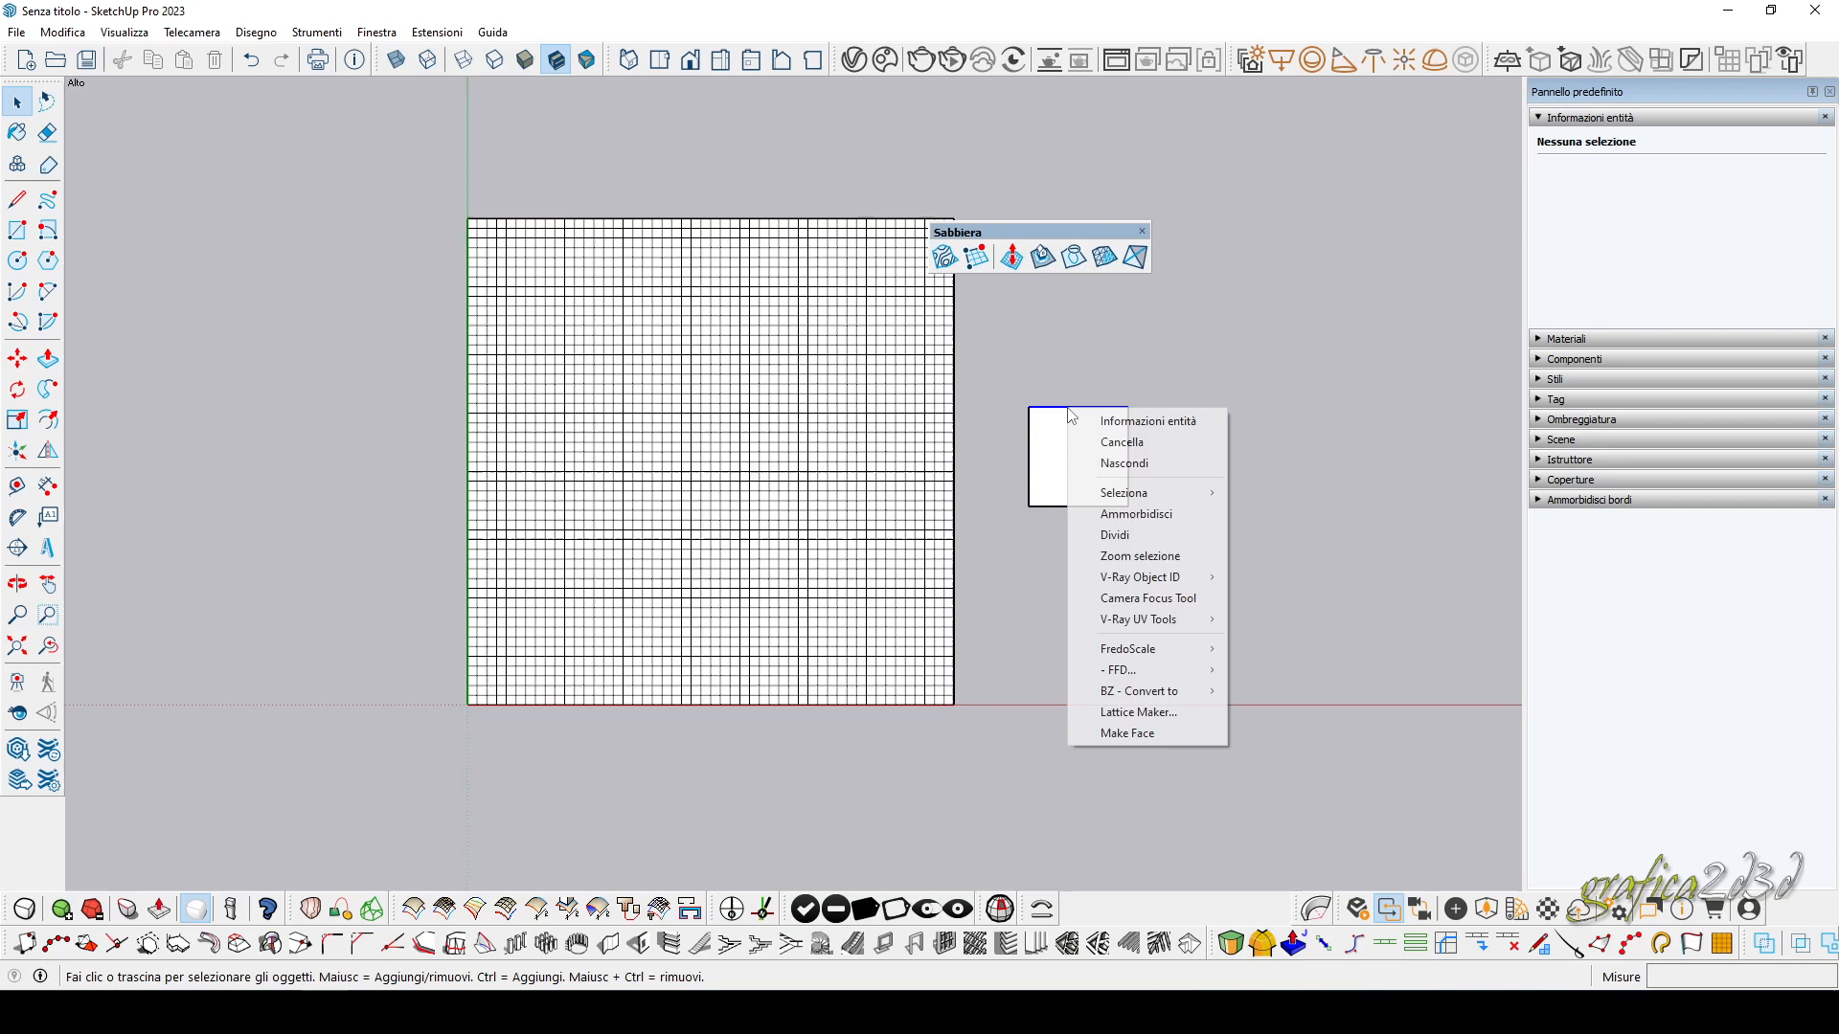
{"action": "left_click_drag", "start_coordinate": [1020, 382], "coordinate": [1185, 555]}
{"action": "scroll", "coordinate": [1084, 498], "scroll_direction": "up", "scroll_amount": 3}
{"action": "right_click", "coordinate": [1077, 471]}
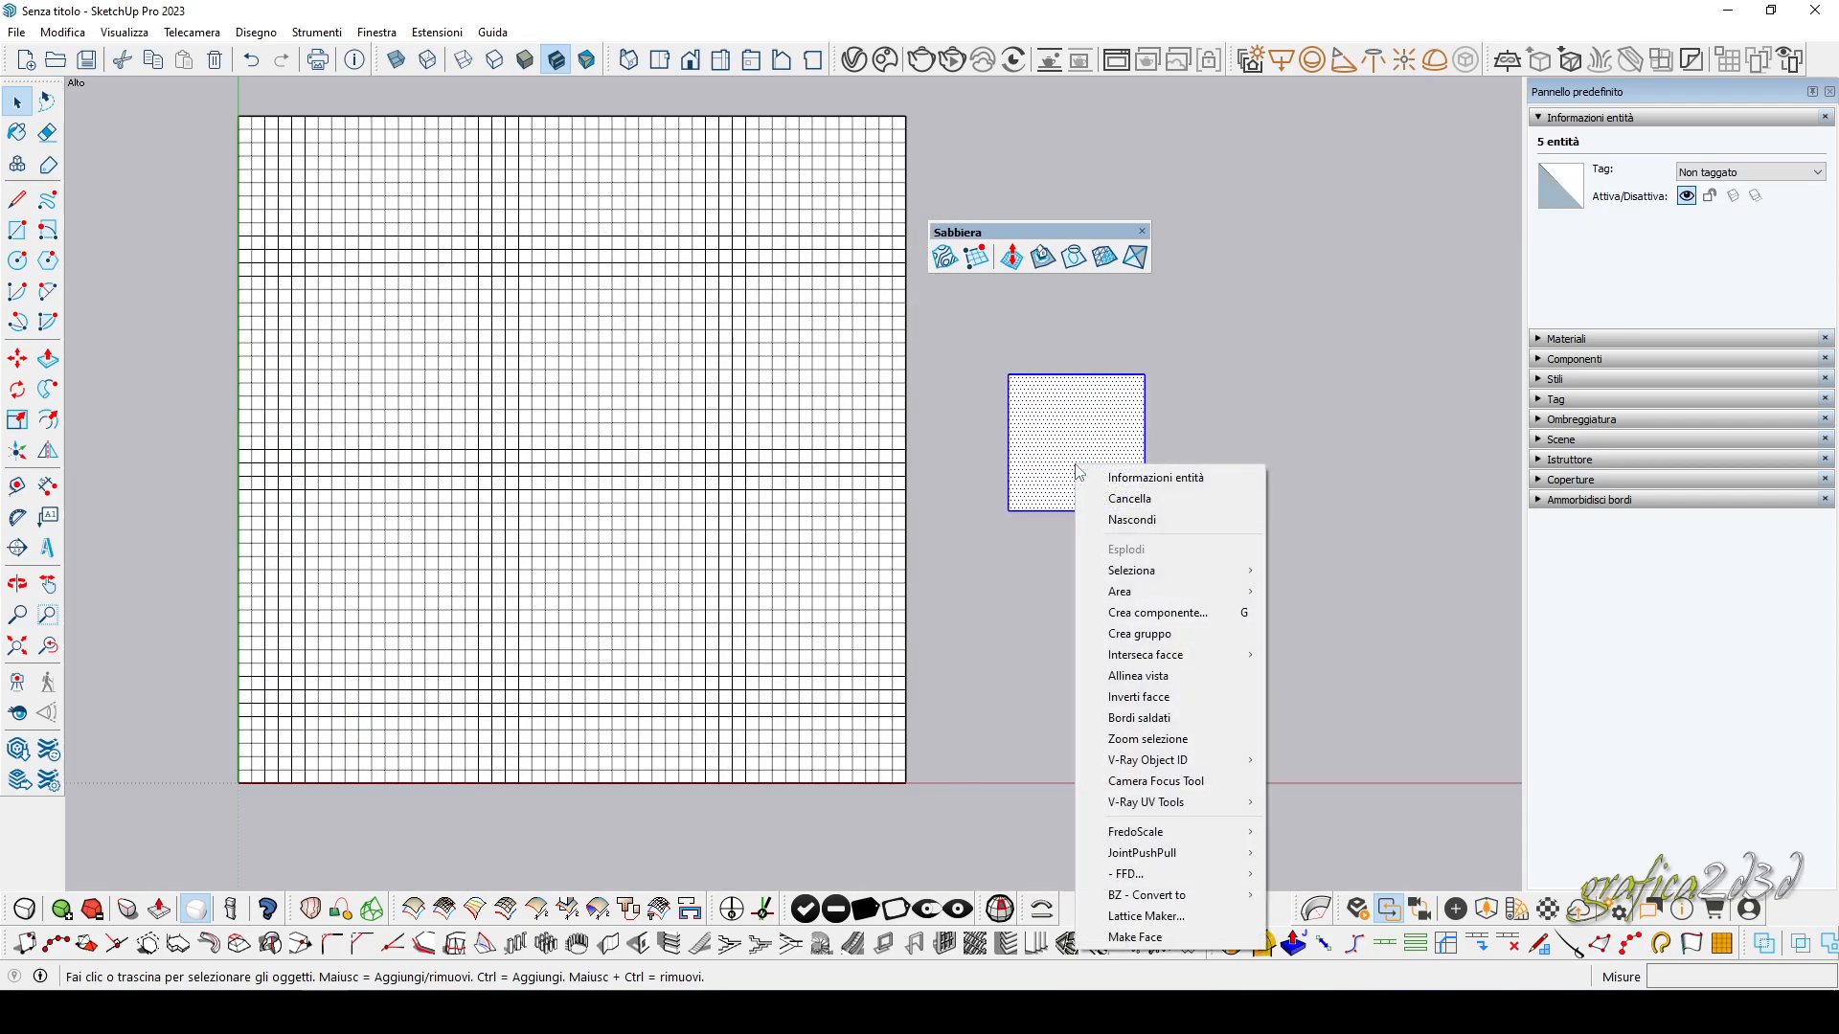
{"action": "left_click", "coordinate": [1139, 633]}
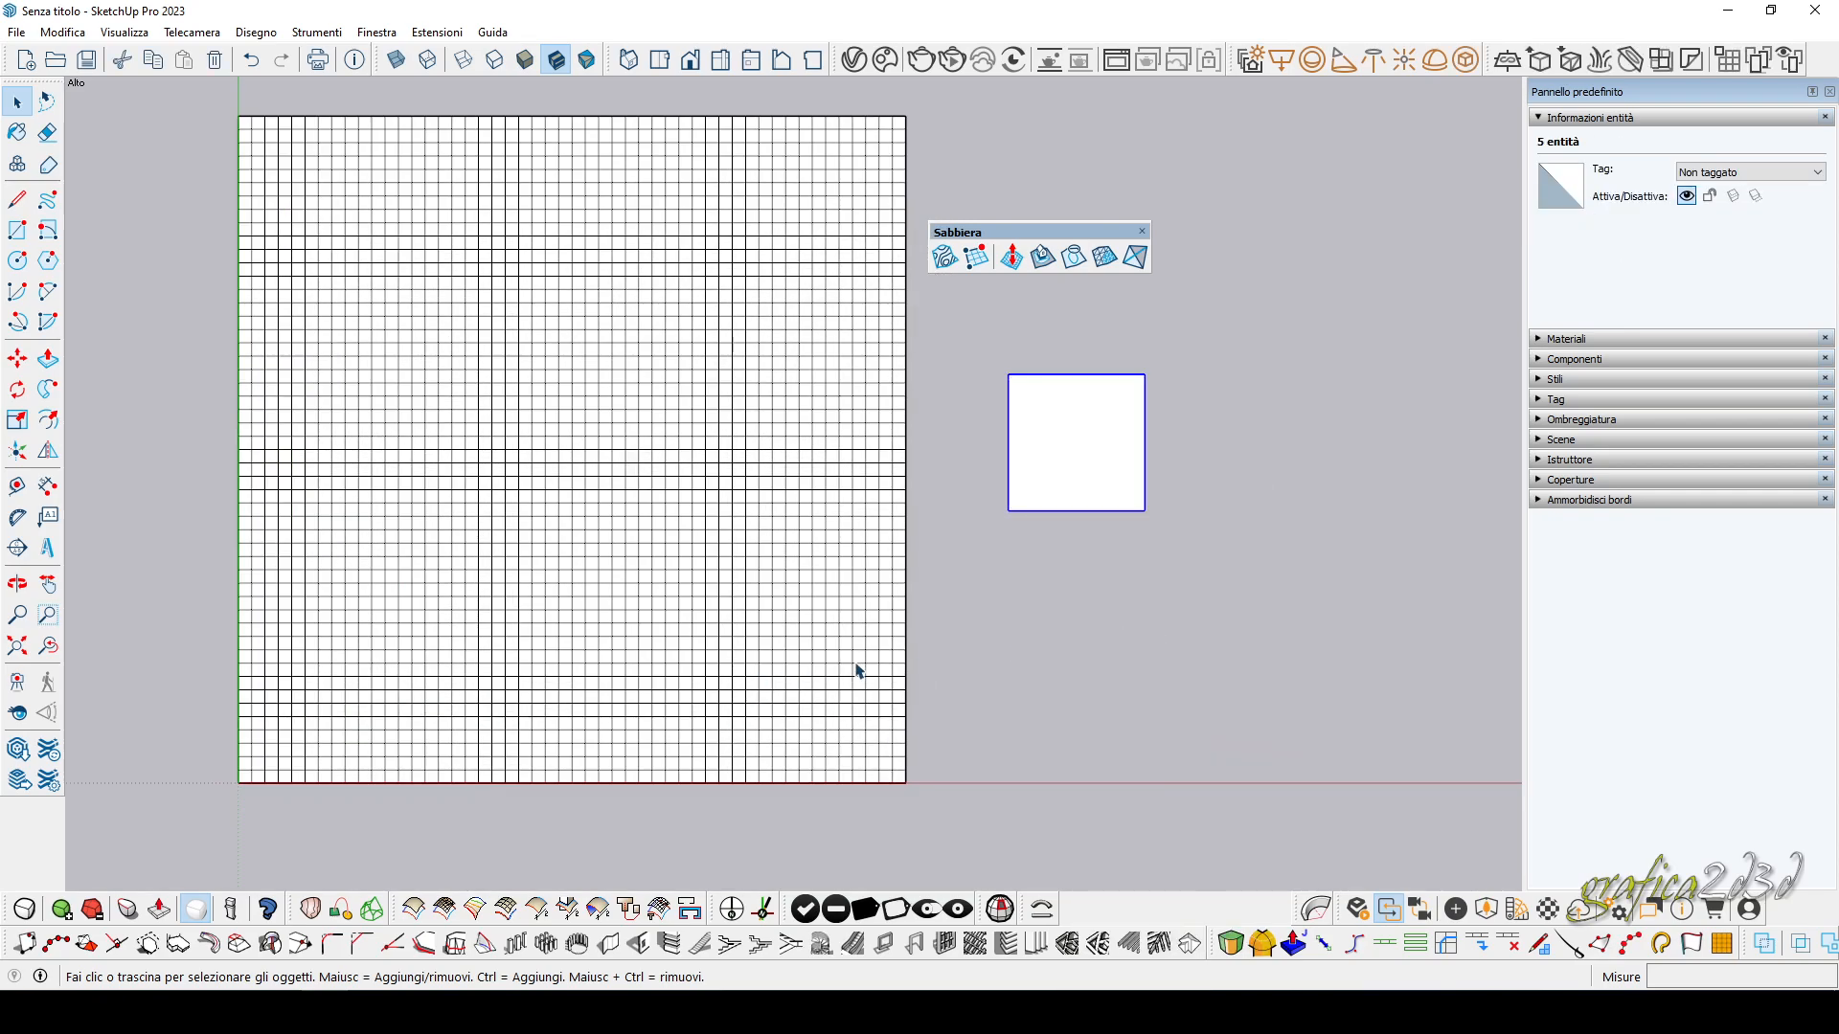
Move the square group from beside the terrain onto it, close to the raised hills.
{"action": "middle_click_drag", "start_coordinate": [853, 670], "coordinate": [1104, 669]}
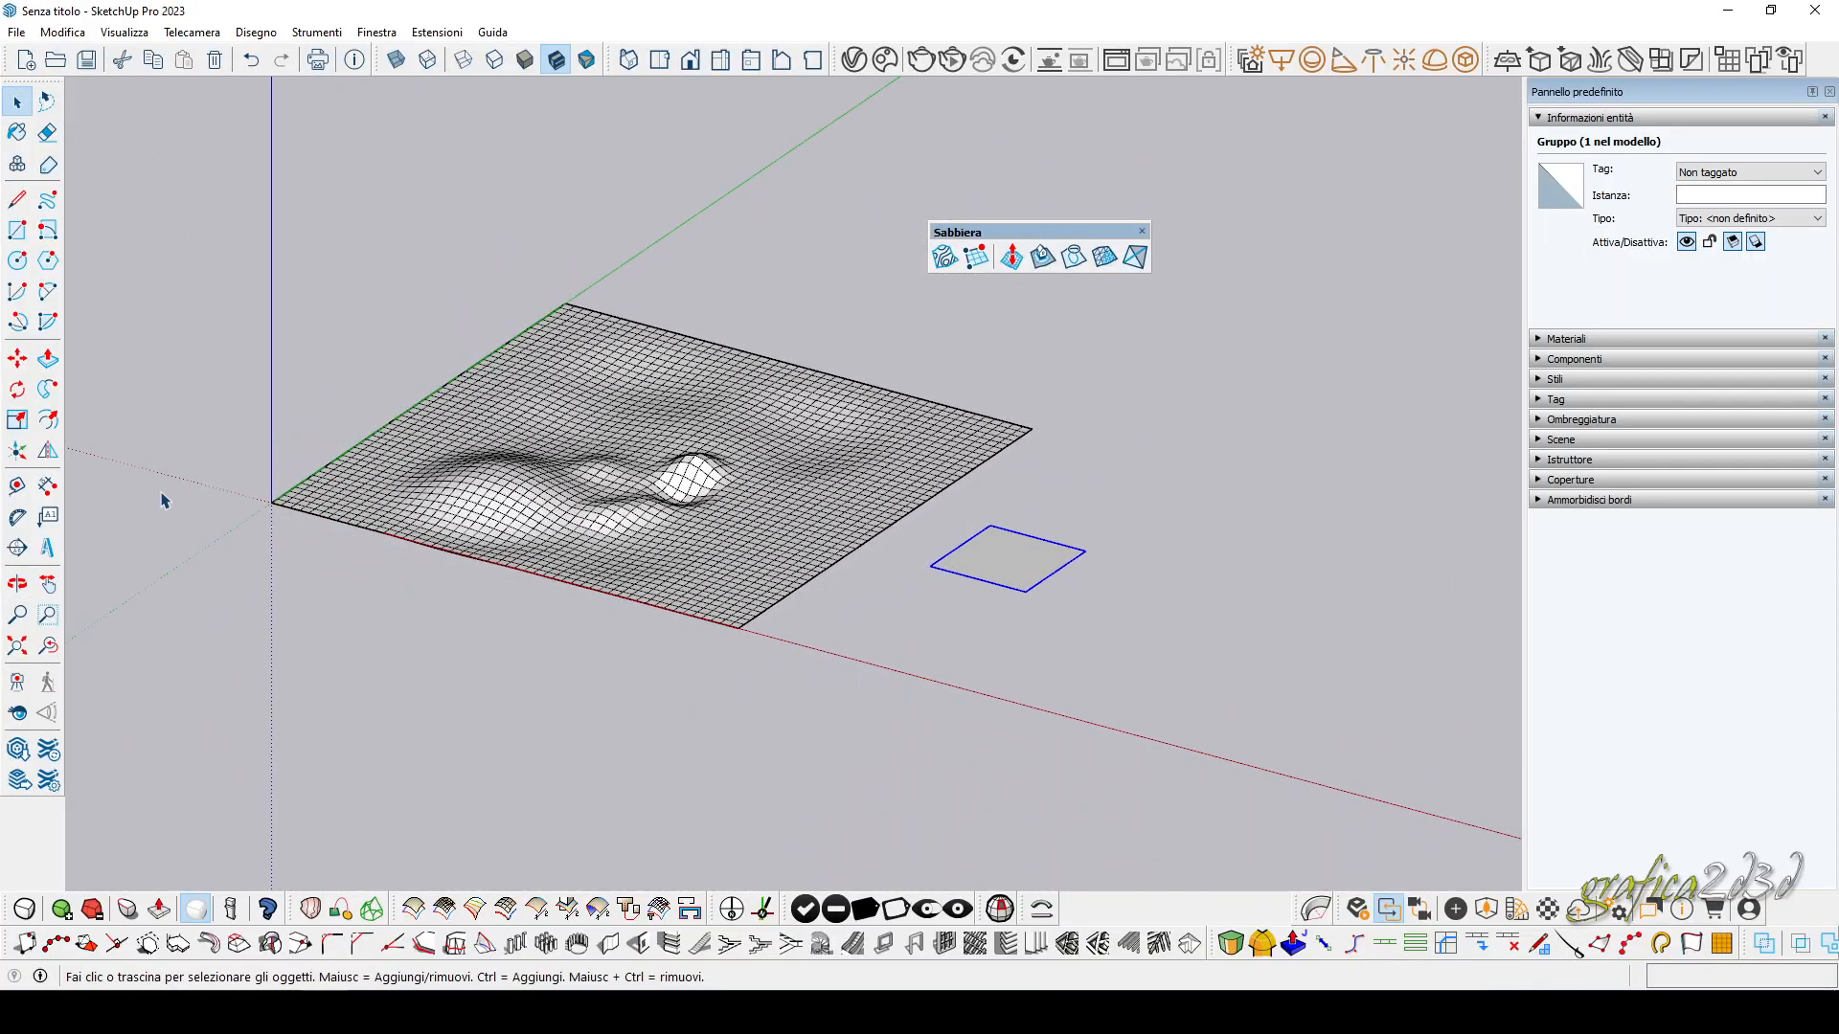
{"action": "left_click", "coordinate": [19, 360]}
{"action": "left_click", "coordinate": [1350, 617]}
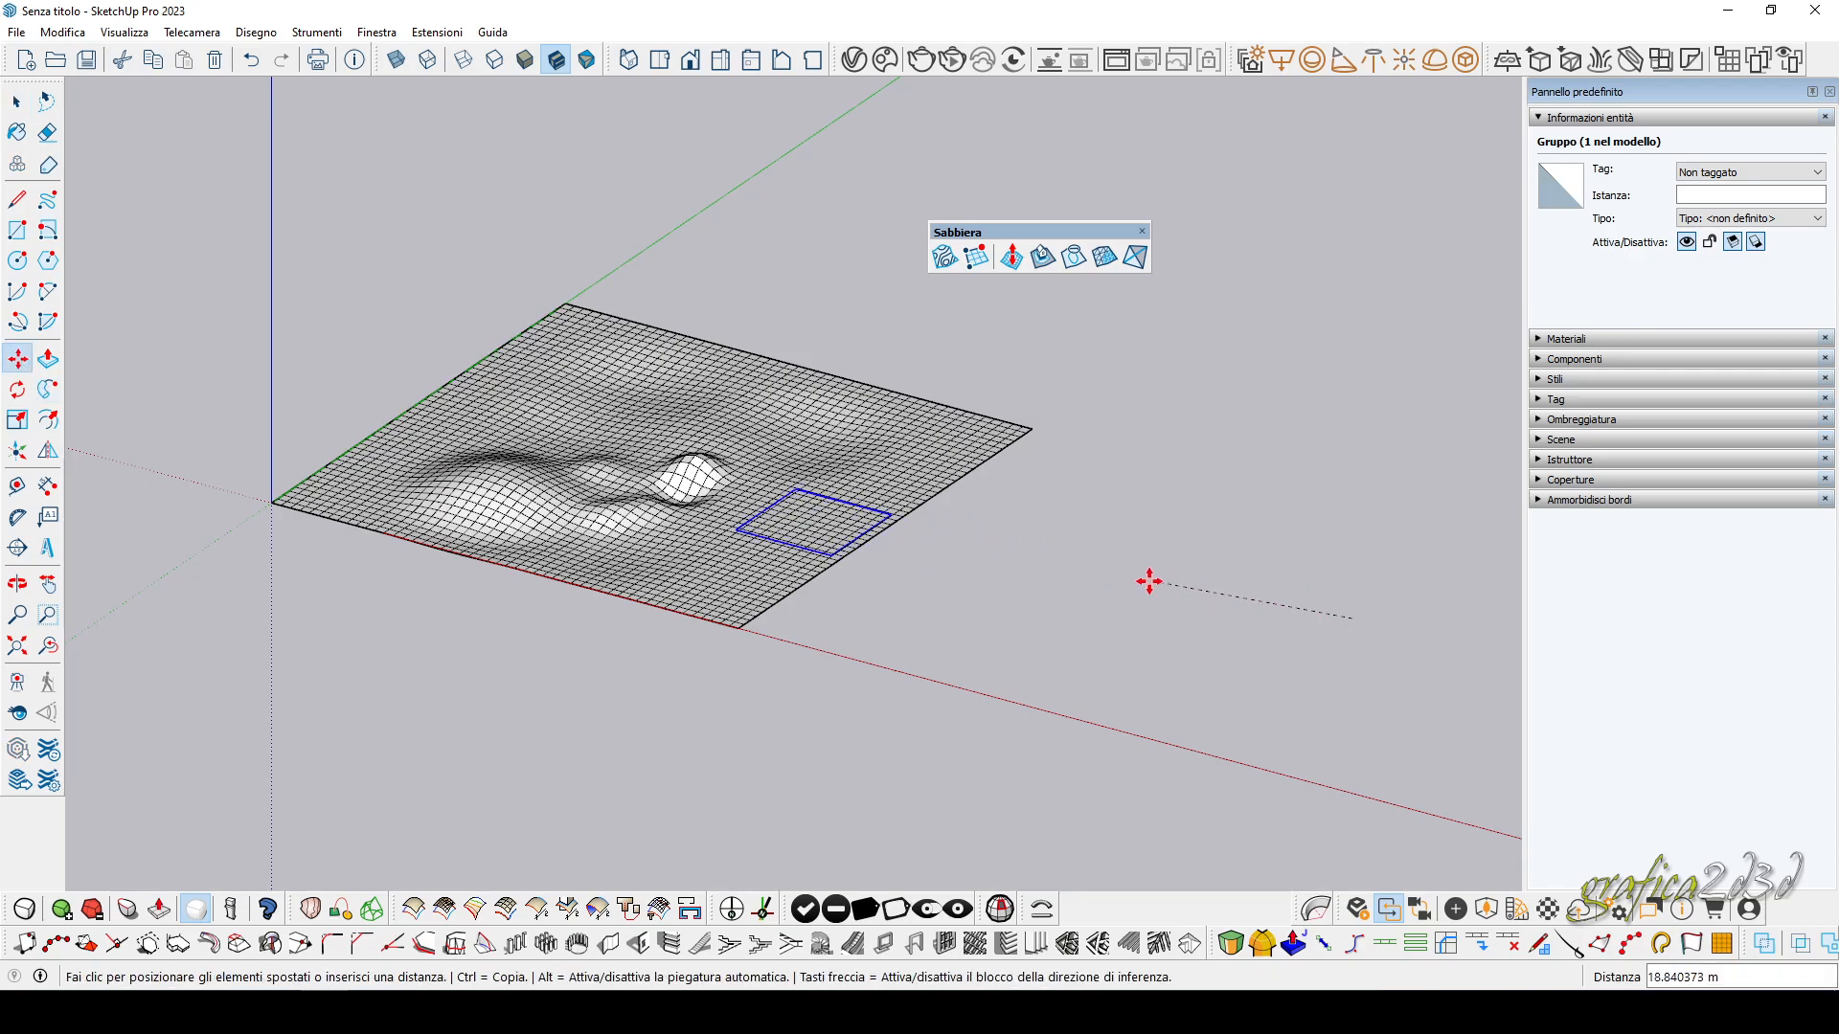
{"action": "left_click", "coordinate": [997, 534]}
Raise the square group above the terrain and shift it horizontally between the small peaks and the broad hill.
{"action": "middle_click_drag", "start_coordinate": [997, 534], "coordinate": [764, 440]}
{"action": "scroll", "coordinate": [763, 440], "scroll_direction": "up", "scroll_amount": 3}
{"action": "left_click", "coordinate": [1219, 518]}
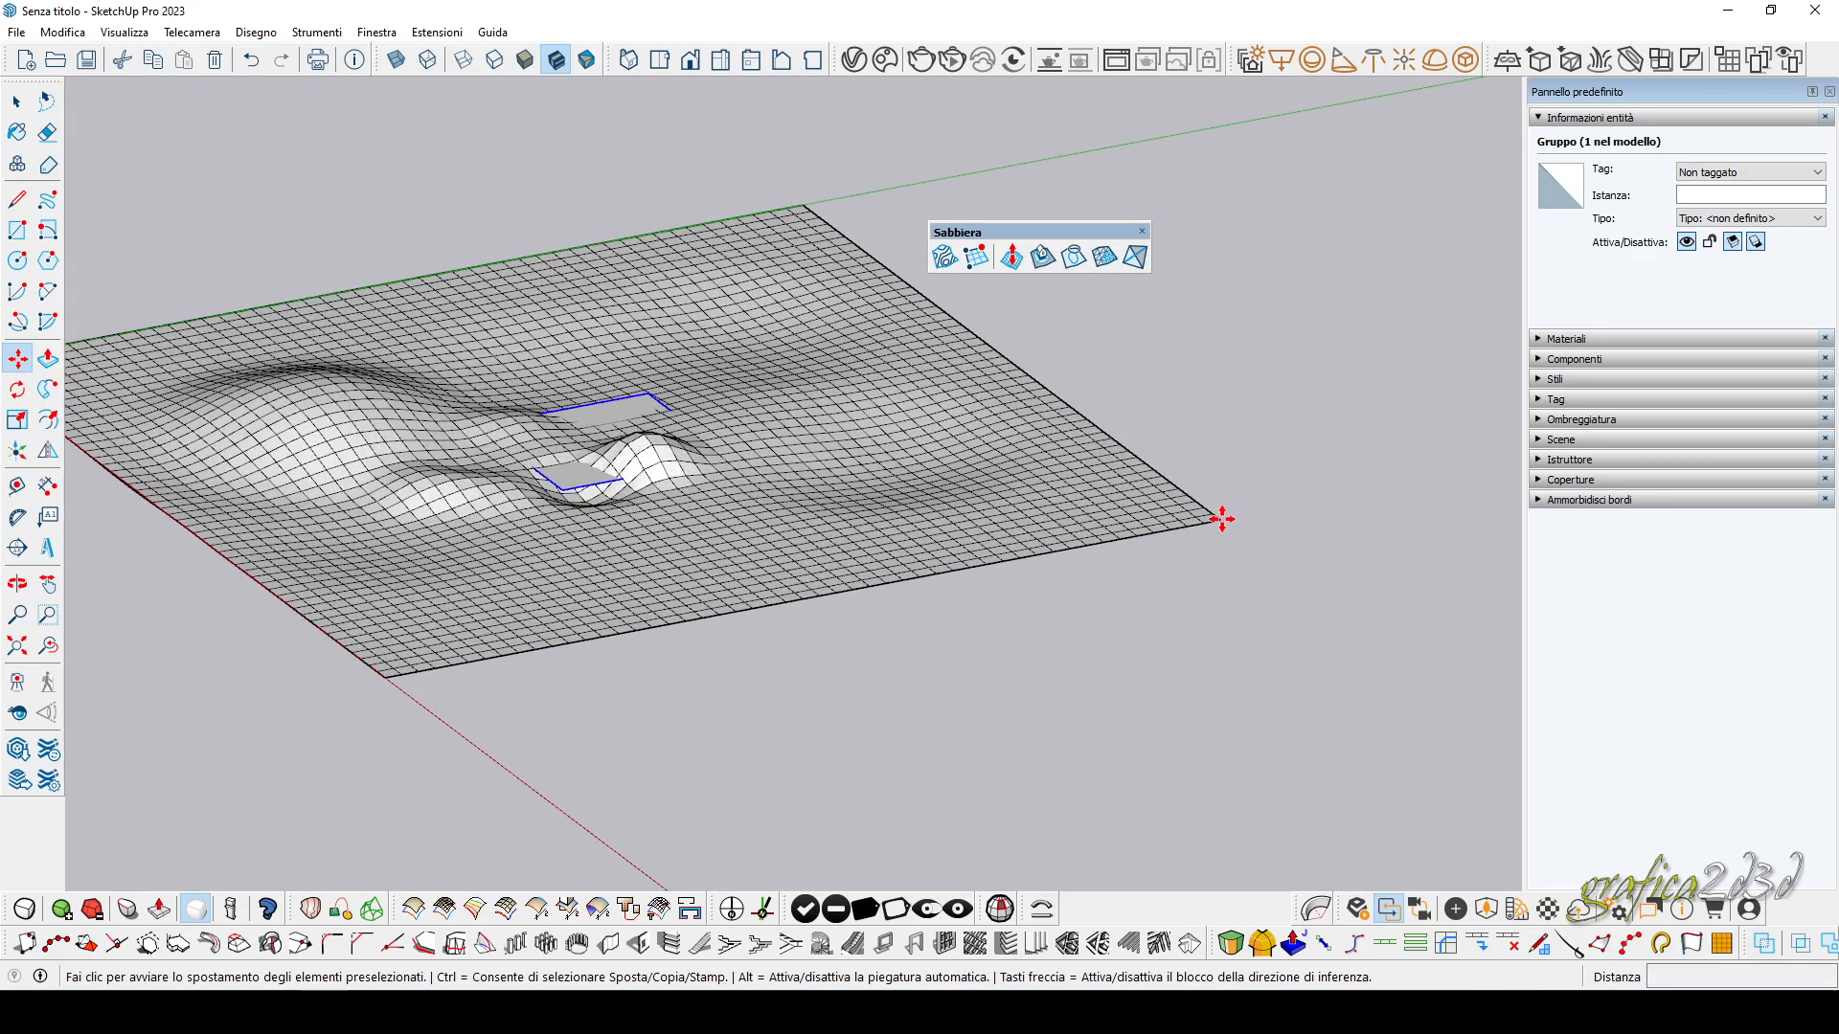
{"action": "left_click", "coordinate": [1223, 464]}
{"action": "middle_click_drag", "start_coordinate": [768, 472], "coordinate": [849, 529]}
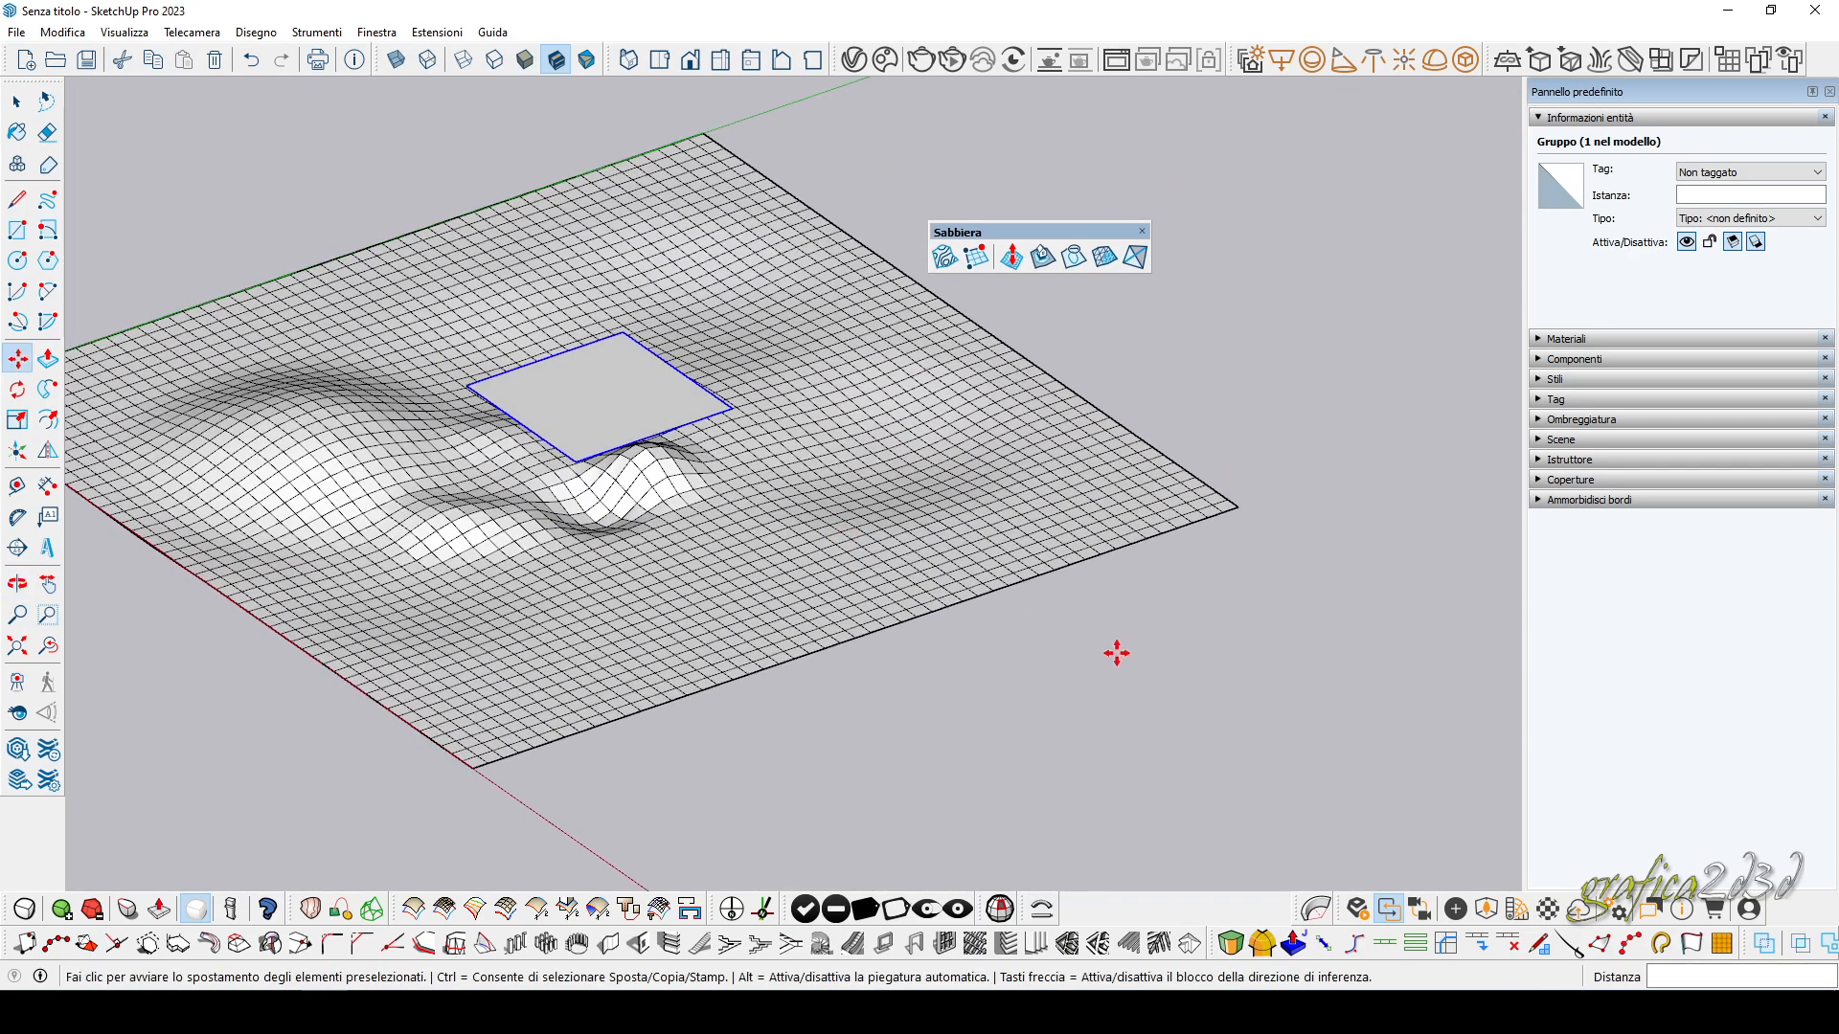
{"action": "left_click", "coordinate": [1121, 655]}
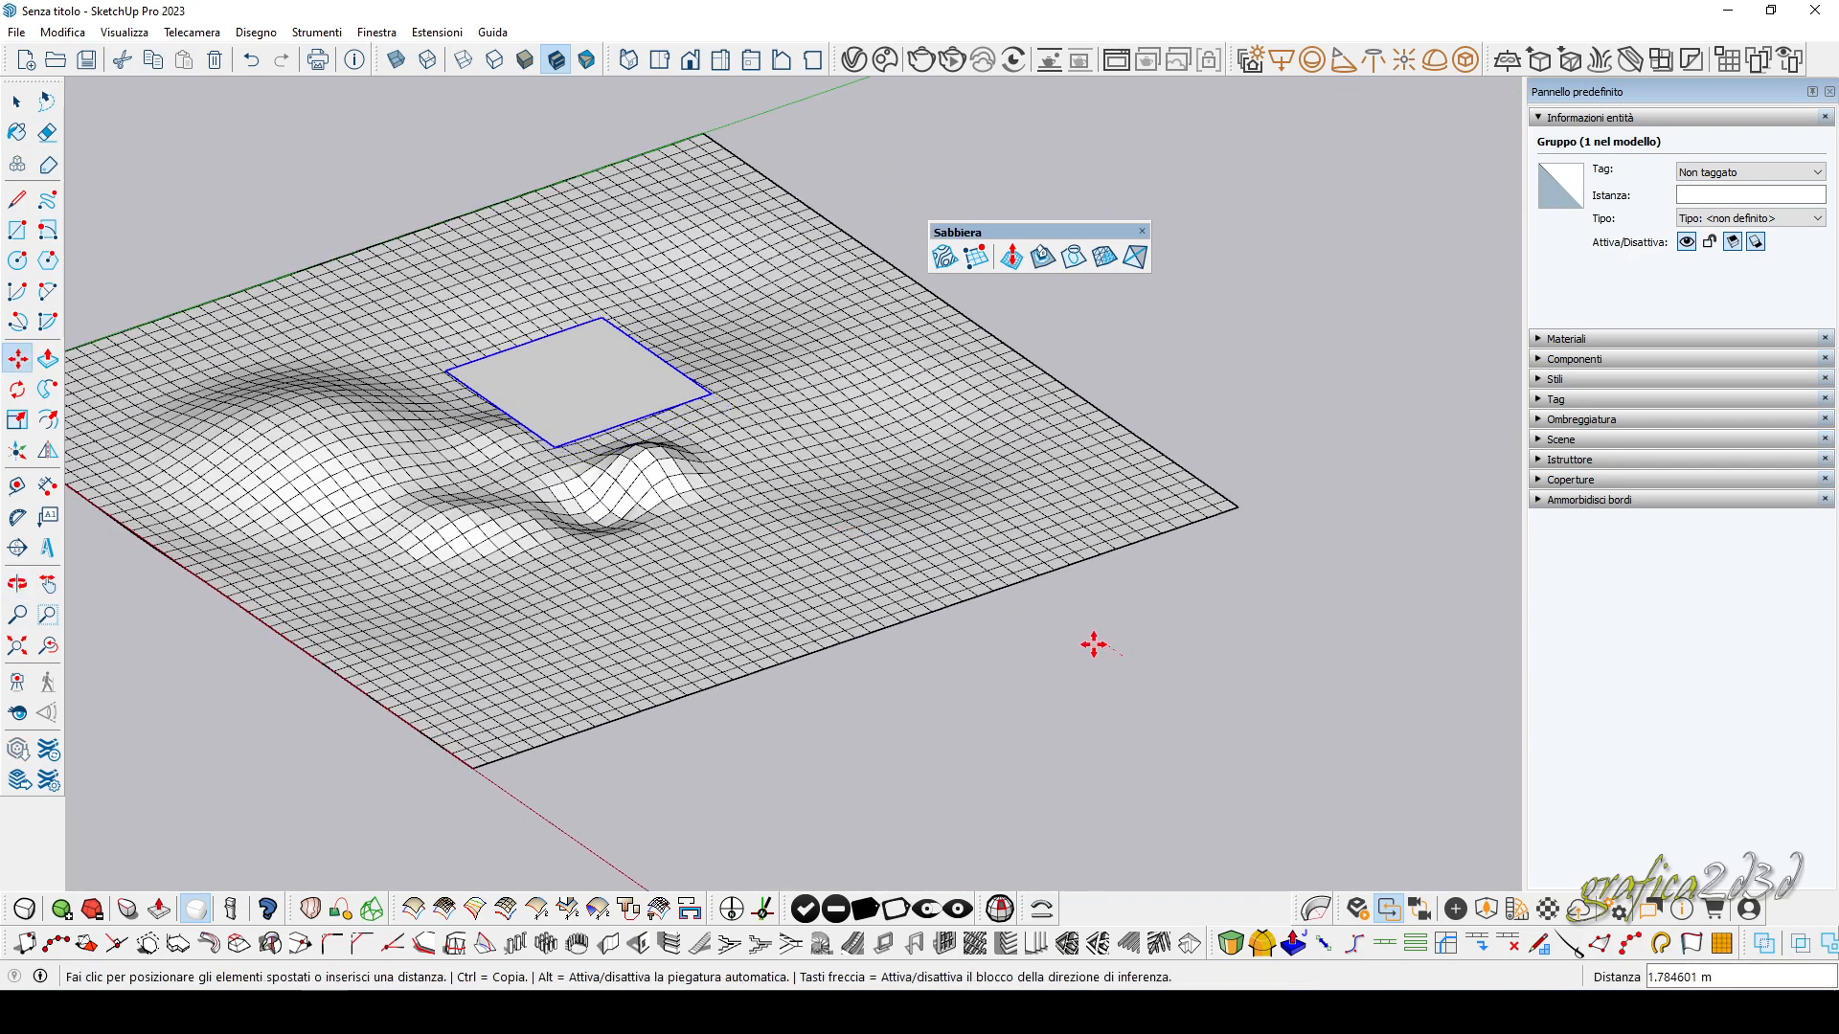
{"action": "left_click", "coordinate": [982, 626]}
Stamp the square group onto the terrain mesh with a 1 m offset, setting the flat base recessed into the hillside.
{"action": "middle_click_drag", "start_coordinate": [429, 693], "coordinate": [913, 629]}
{"action": "scroll", "coordinate": [1030, 480], "scroll_direction": "up", "scroll_amount": 2}
{"action": "scroll", "coordinate": [882, 533], "scroll_direction": "up", "scroll_amount": 2}
{"action": "scroll", "coordinate": [718, 525], "scroll_direction": "up", "scroll_amount": 2}
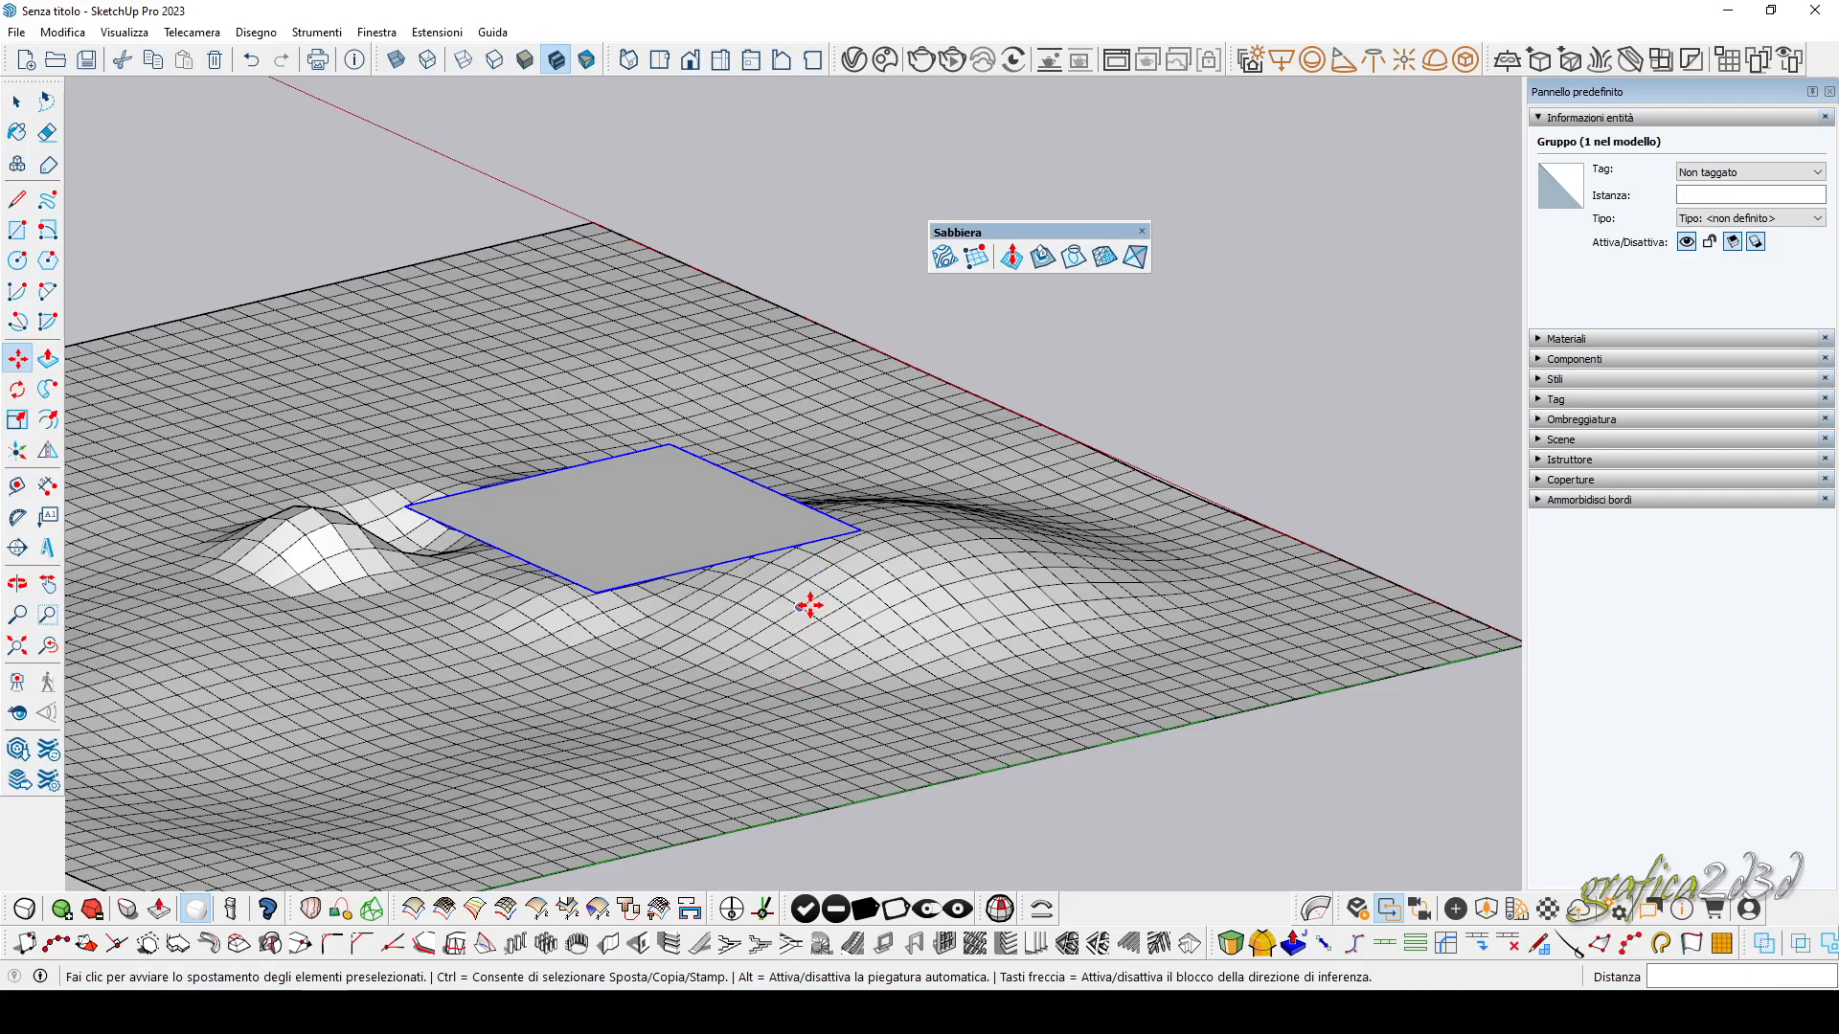
{"action": "middle_click_drag", "start_coordinate": [250, 726], "coordinate": [287, 706]}
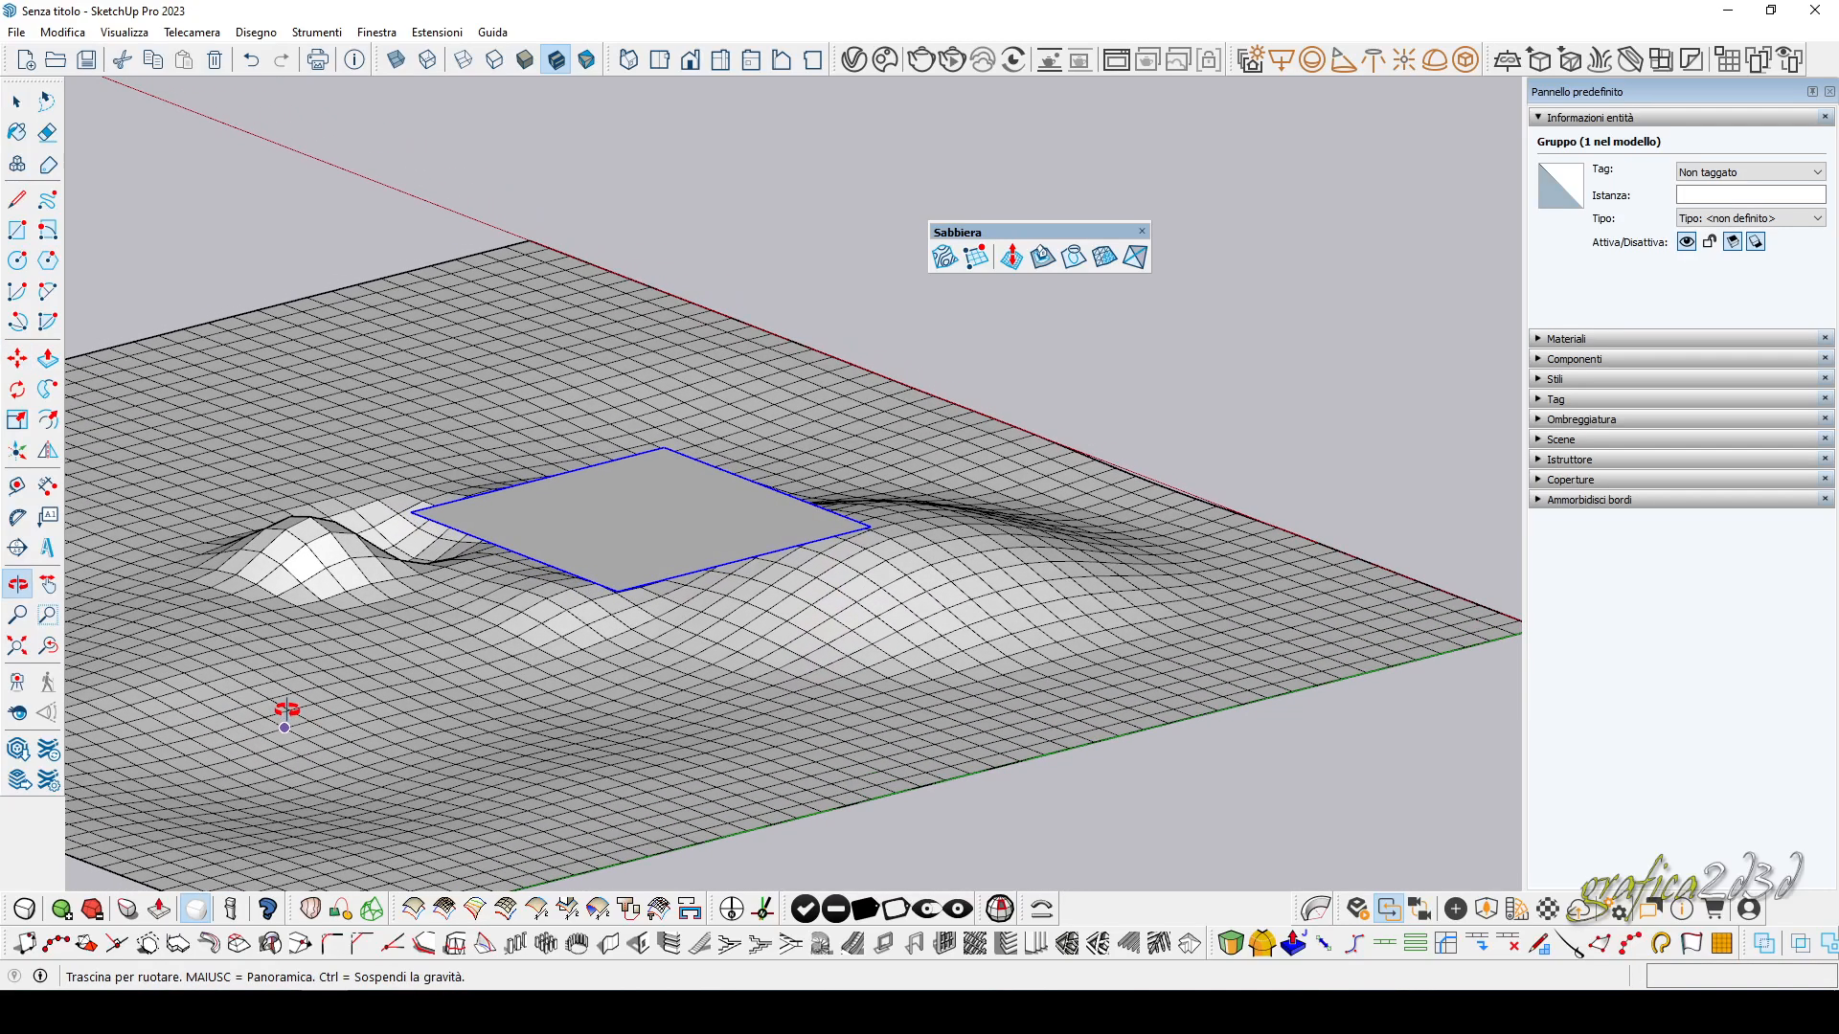
{"action": "left_click", "coordinate": [1042, 259]}
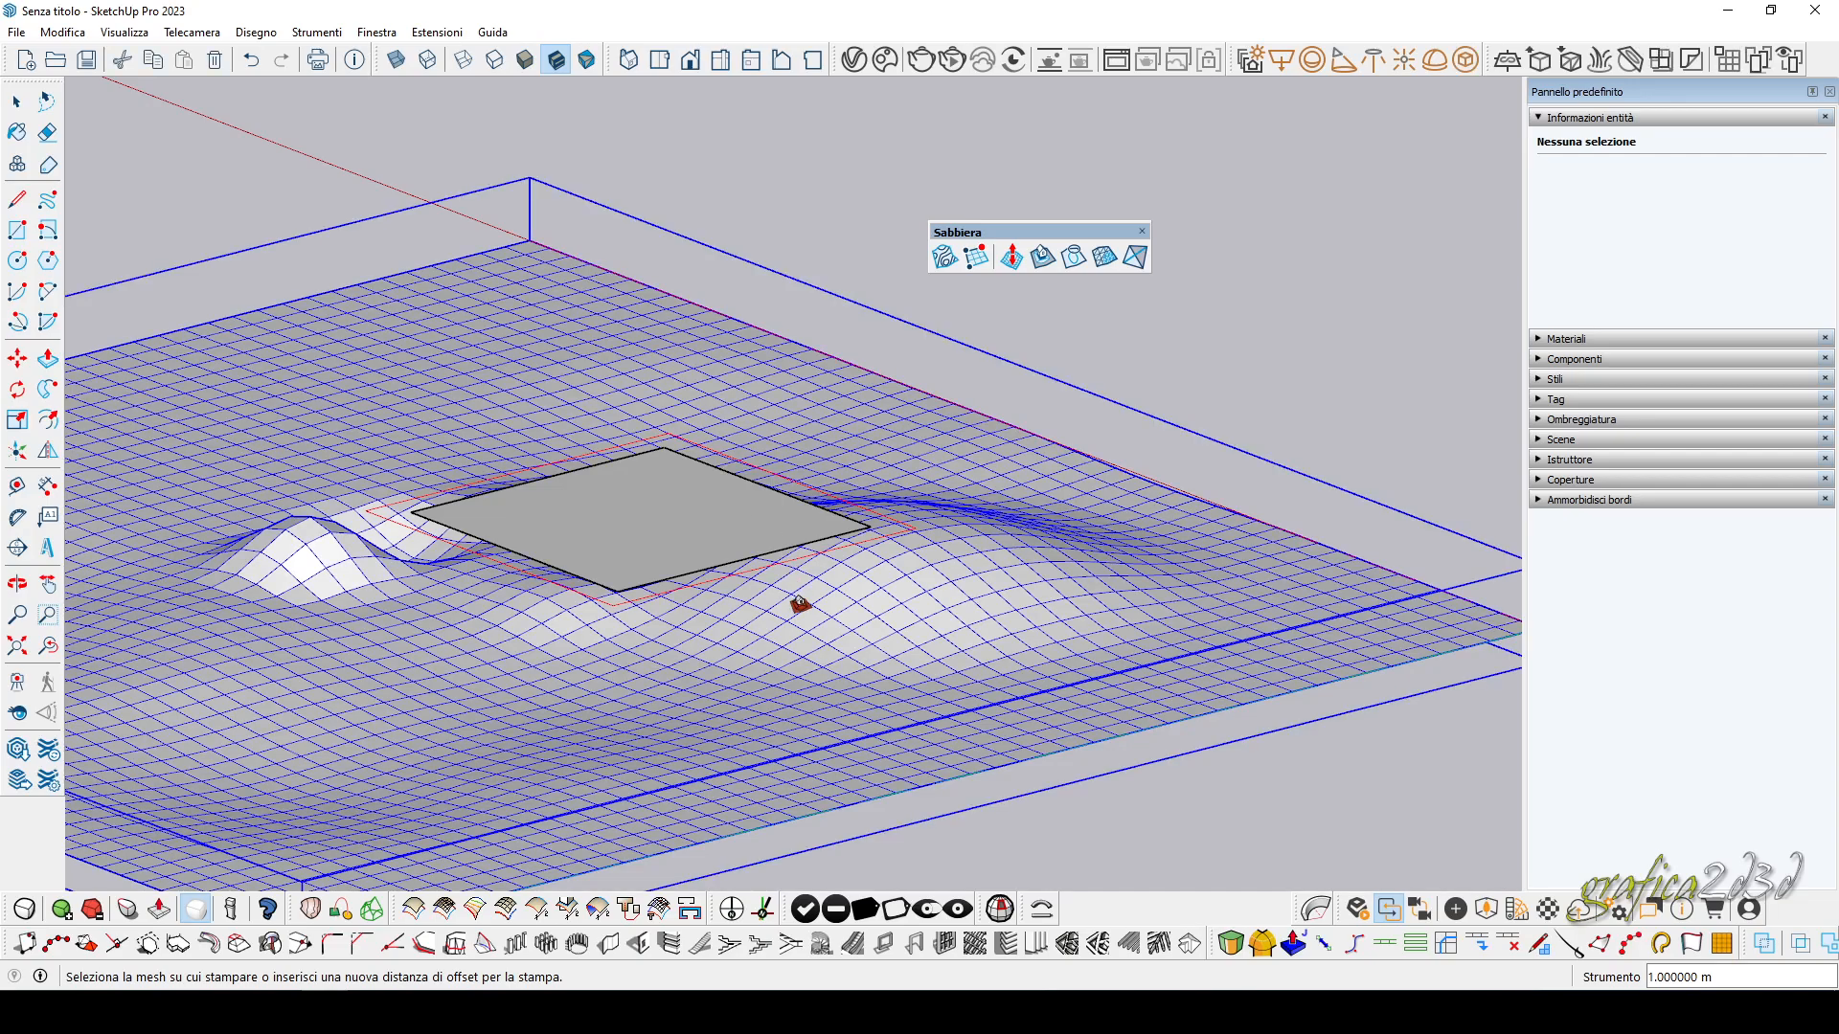
{"action": "left_click", "coordinate": [799, 602]}
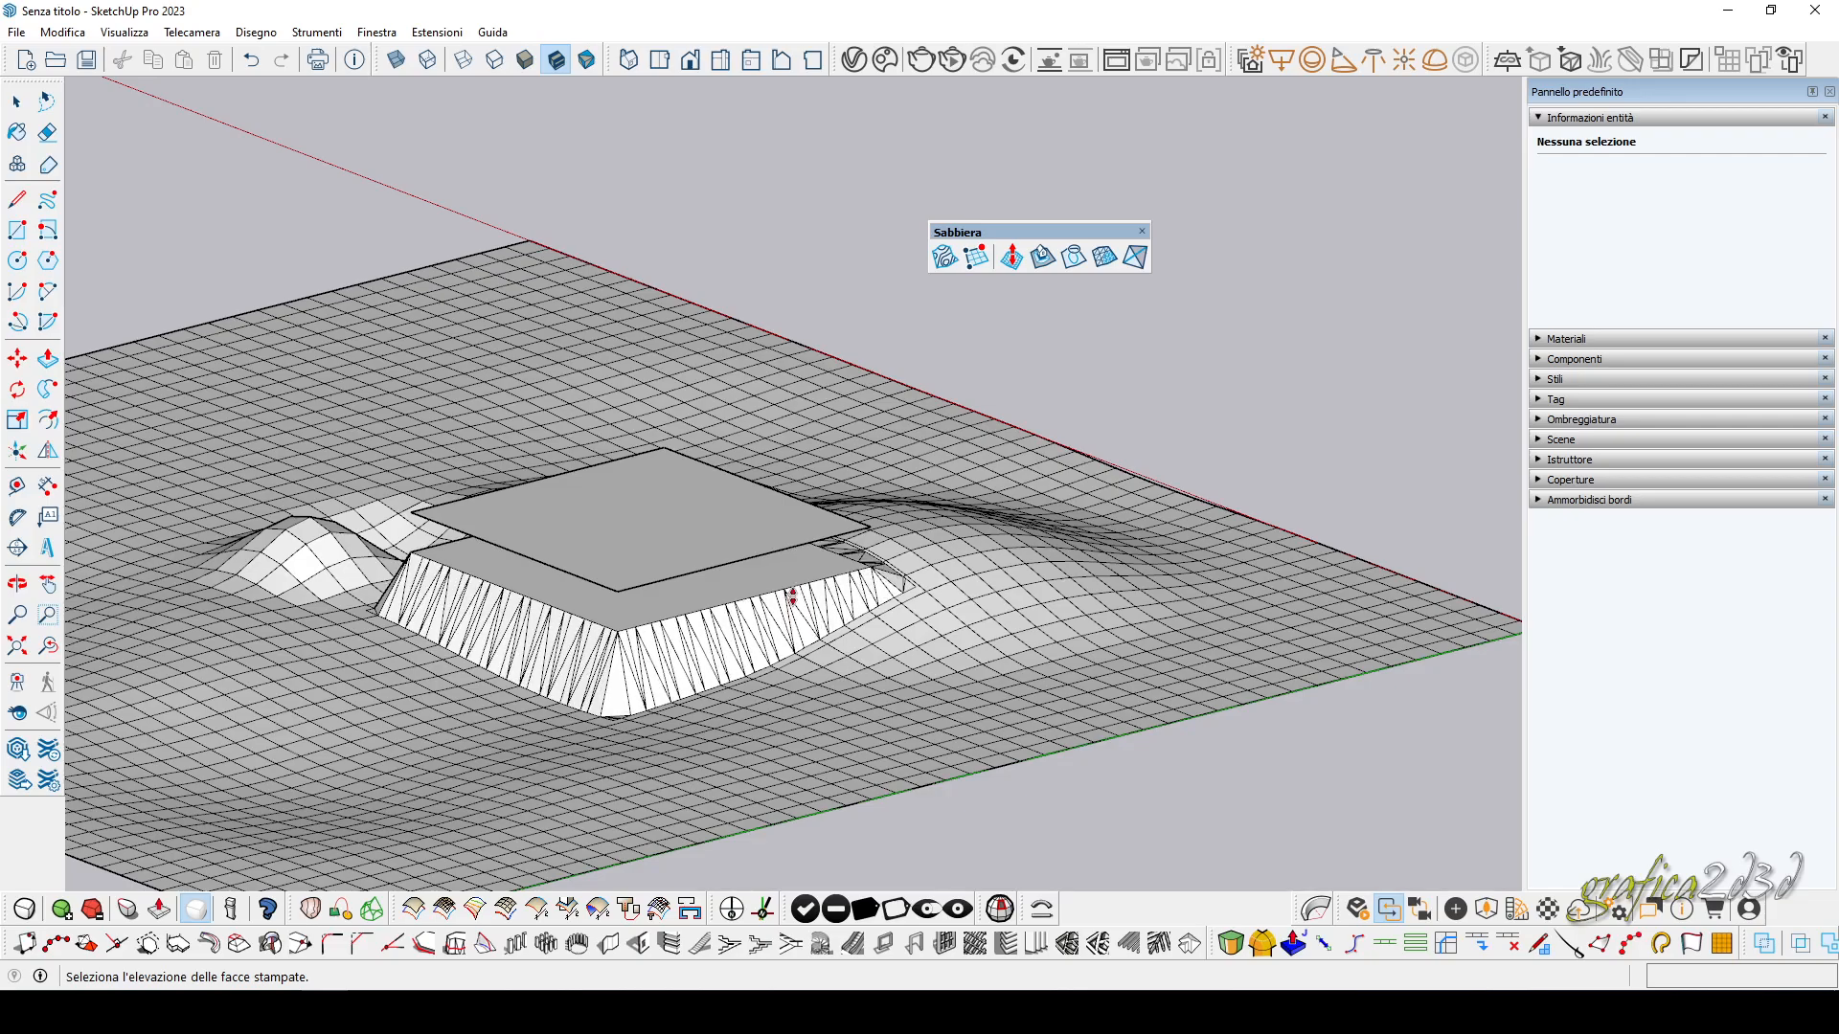
{"action": "middle_click_drag", "start_coordinate": [791, 605], "coordinate": [745, 563]}
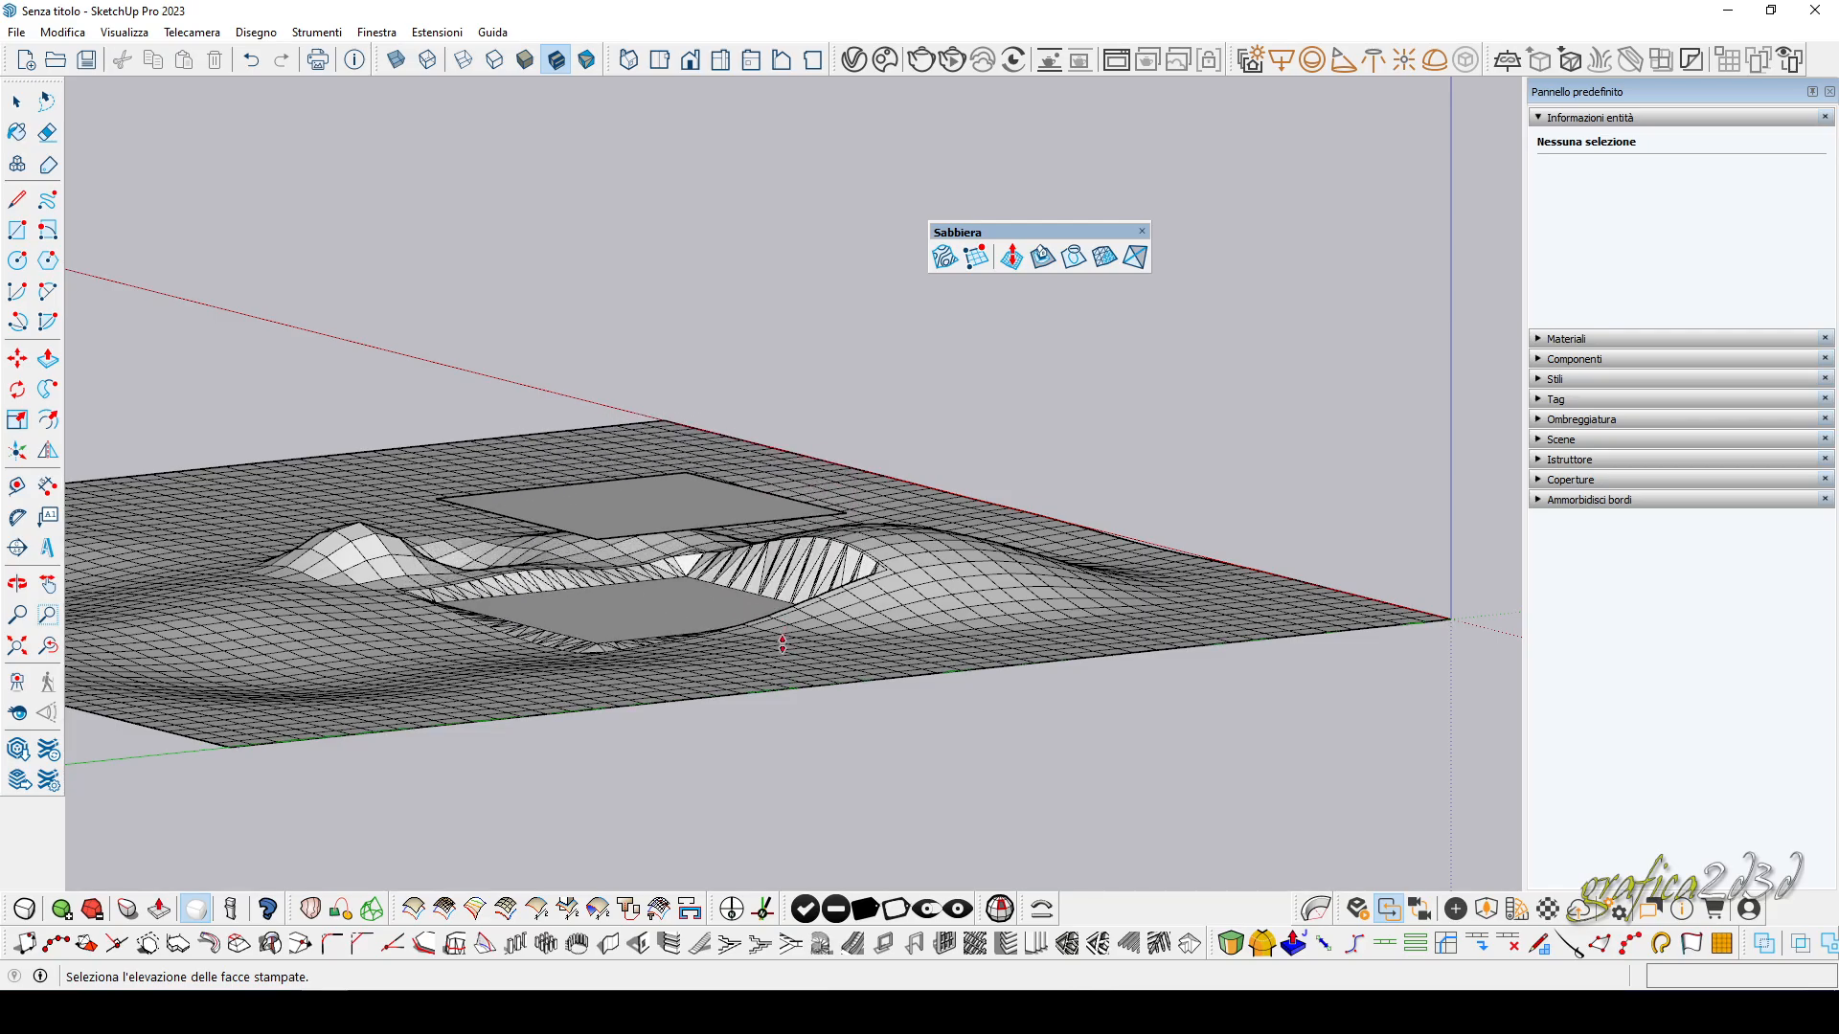
{"action": "middle_click_drag", "start_coordinate": [783, 640], "coordinate": [744, 682]}
{"action": "scroll", "coordinate": [745, 682], "scroll_direction": "up", "scroll_amount": 2}
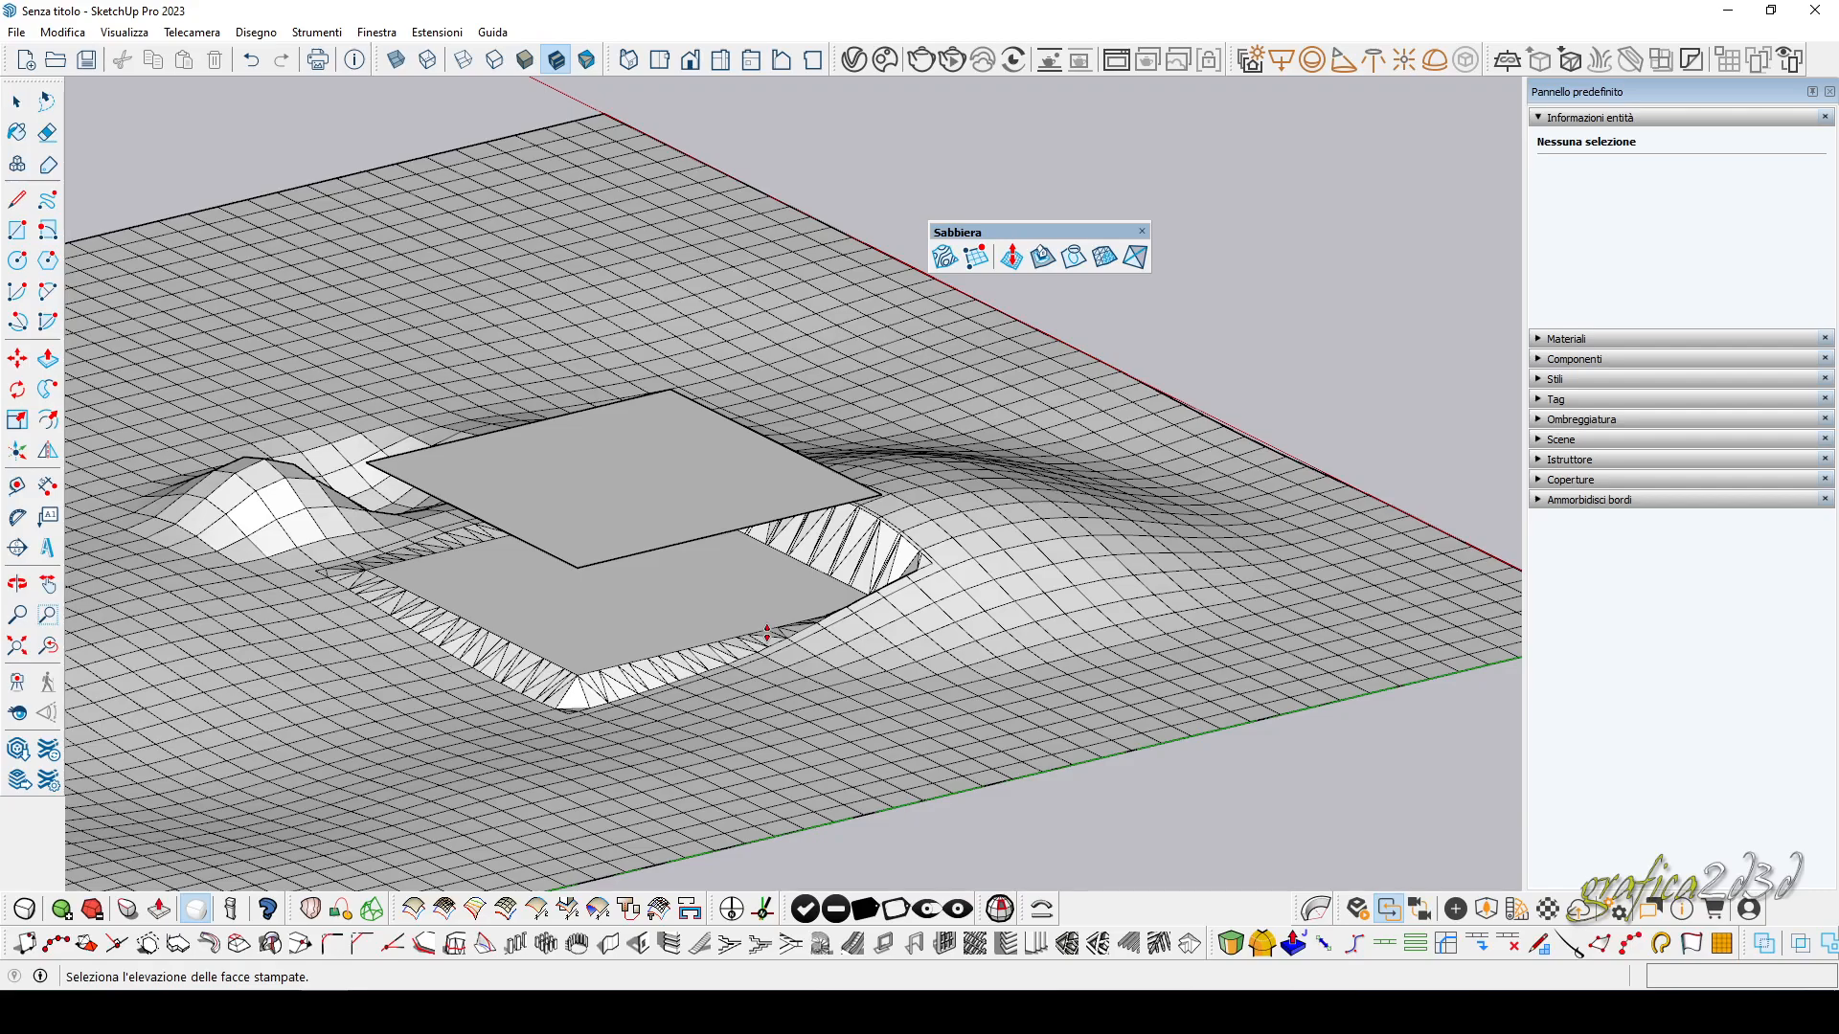
{"action": "left_click", "coordinate": [767, 632]}
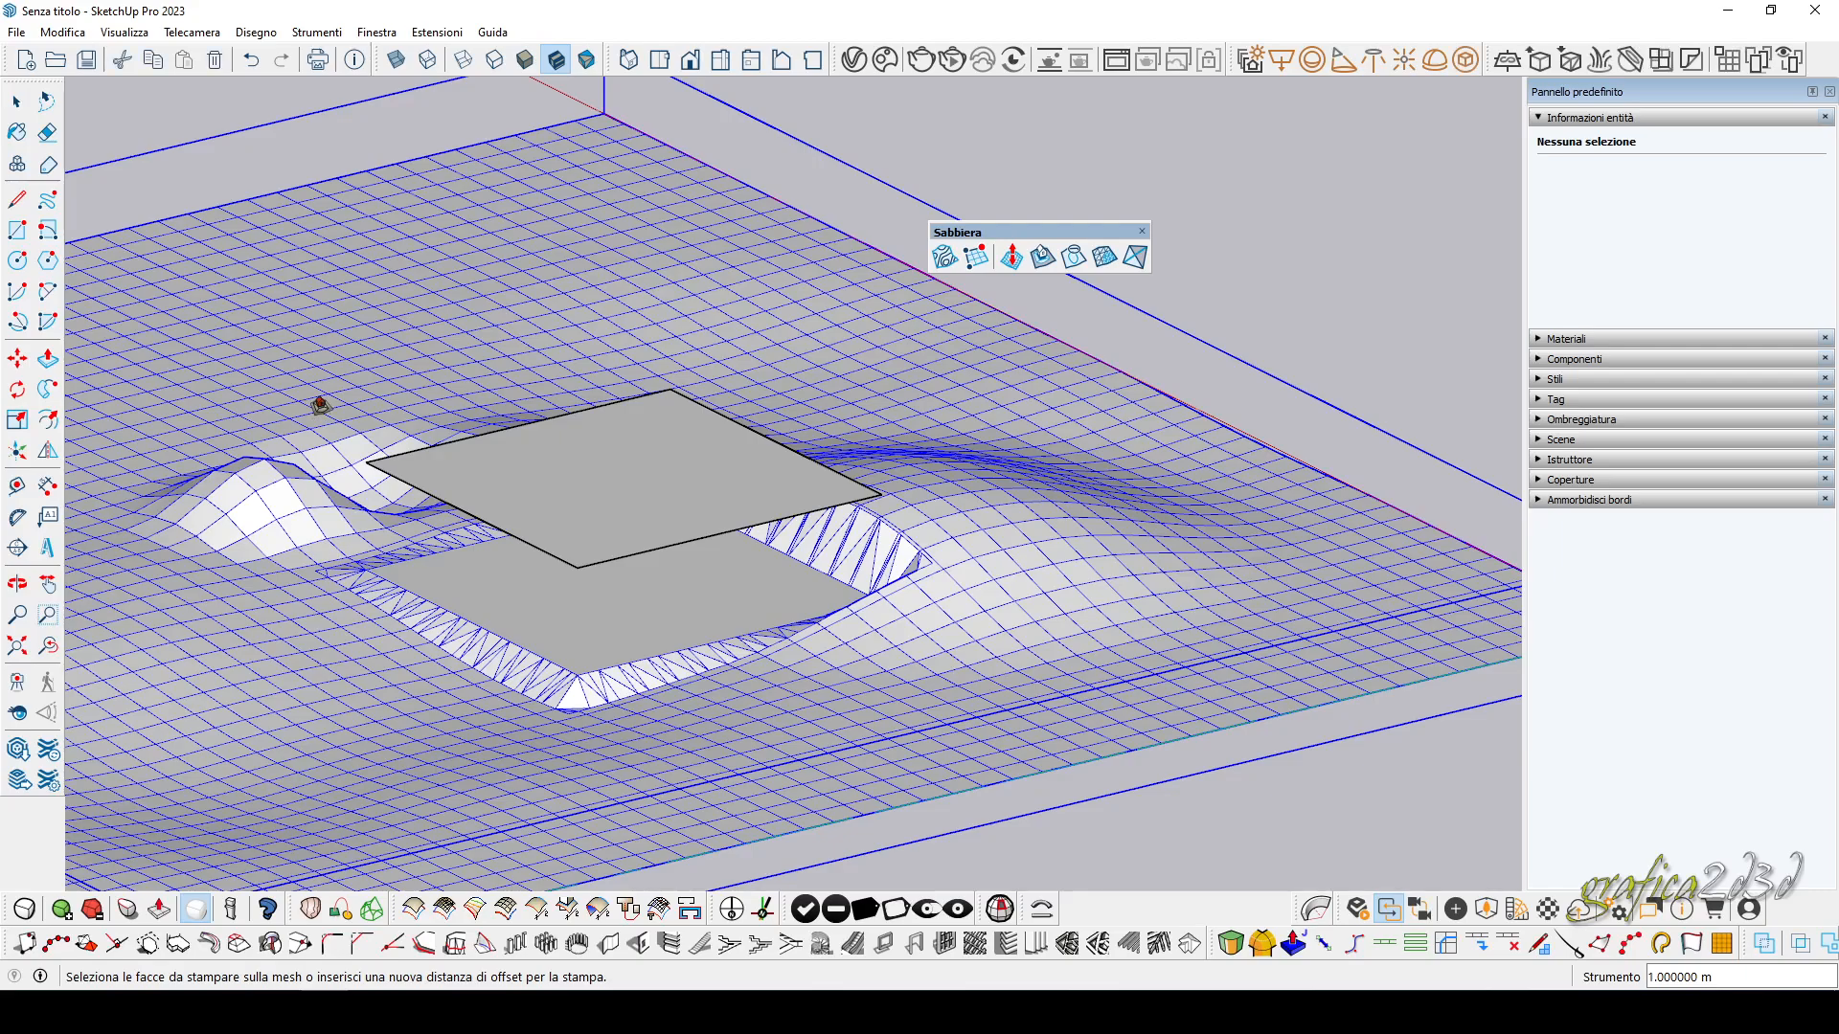
Delete the square group floating above the stamped base.
{"action": "left_click", "coordinate": [16, 102]}
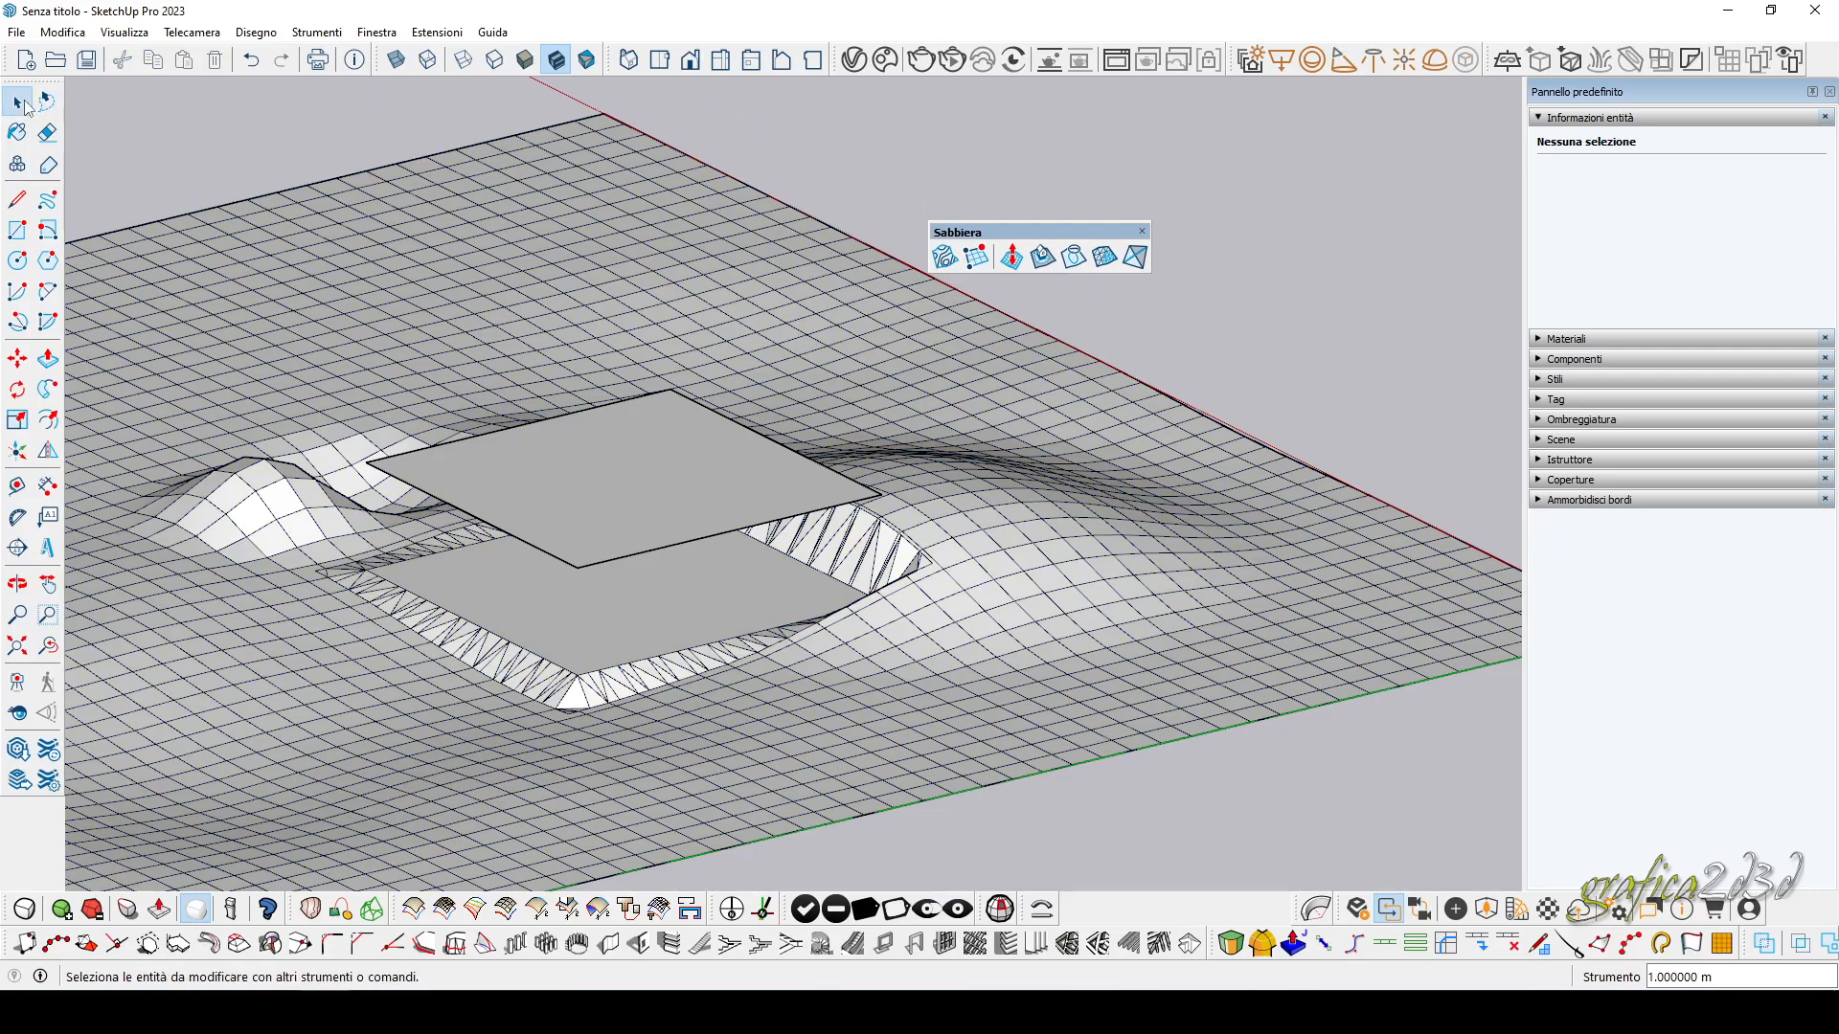
{"action": "left_click", "coordinate": [617, 464]}
{"action": "key", "text": "Delete"}
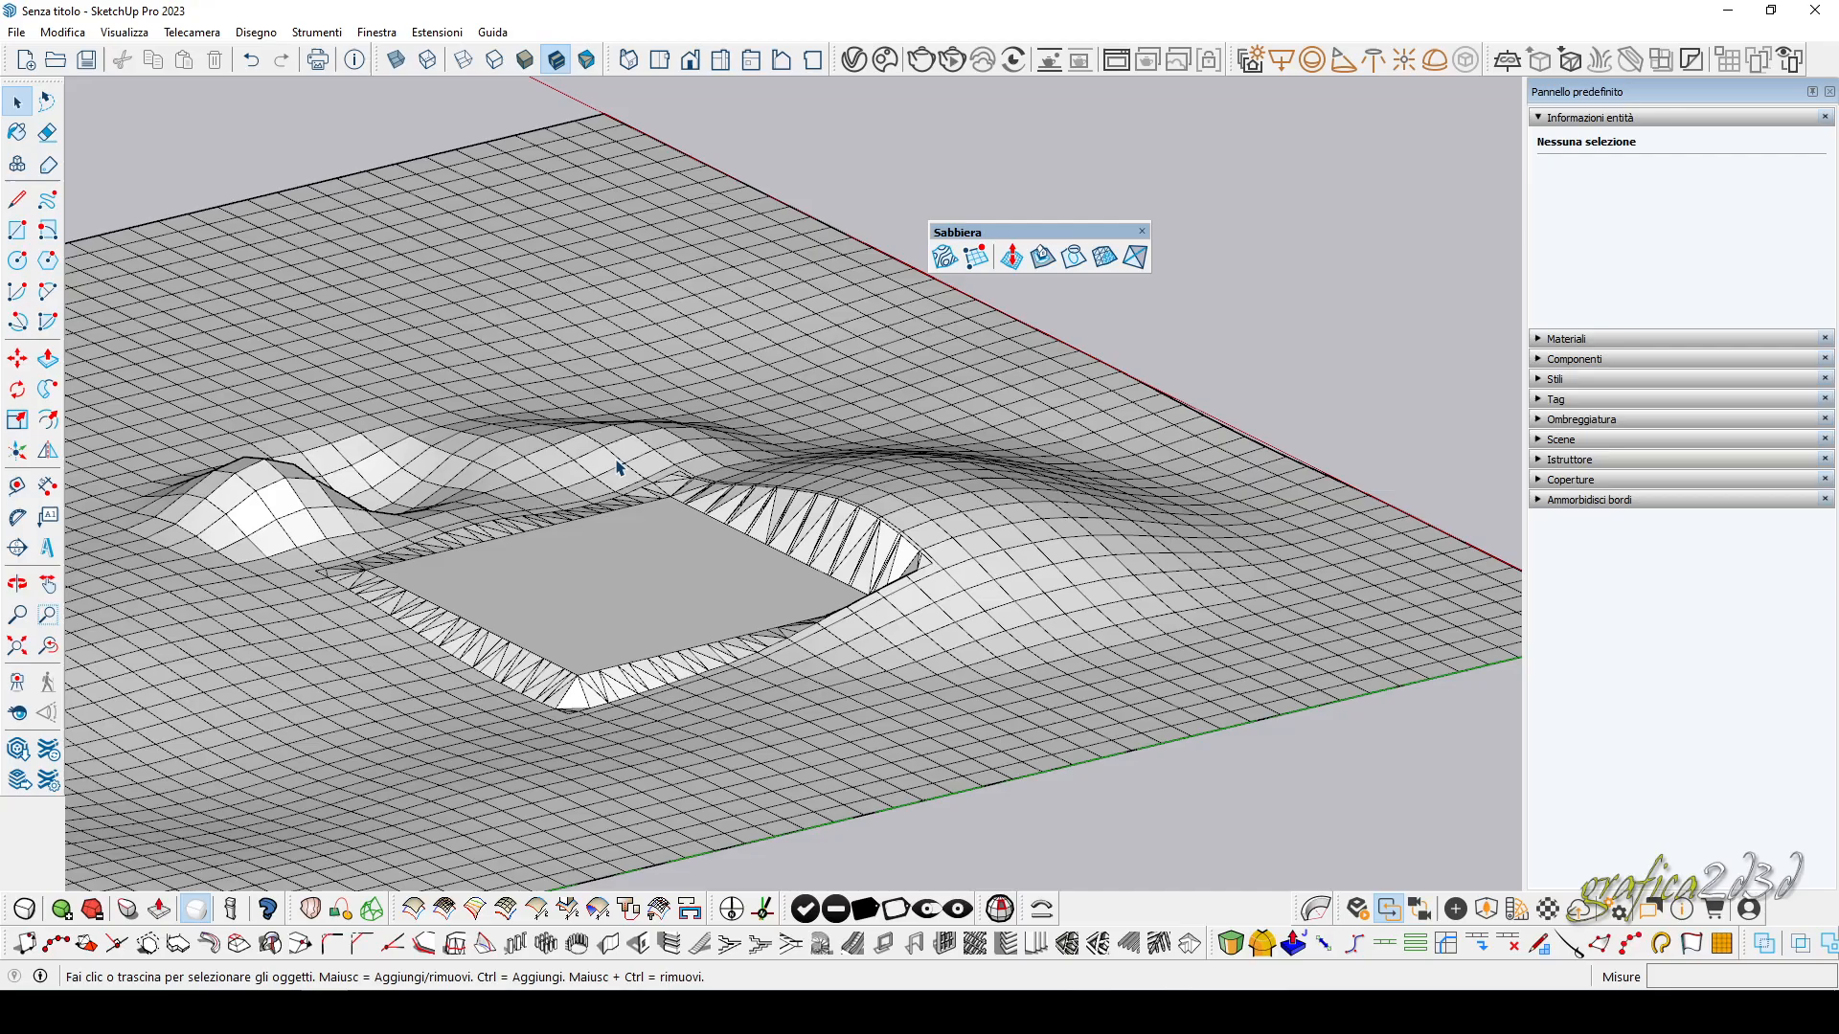
{"action": "middle_click_drag", "start_coordinate": [617, 466], "coordinate": [706, 607]}
{"action": "scroll", "coordinate": [679, 574], "scroll_direction": "up", "scroll_amount": 5}
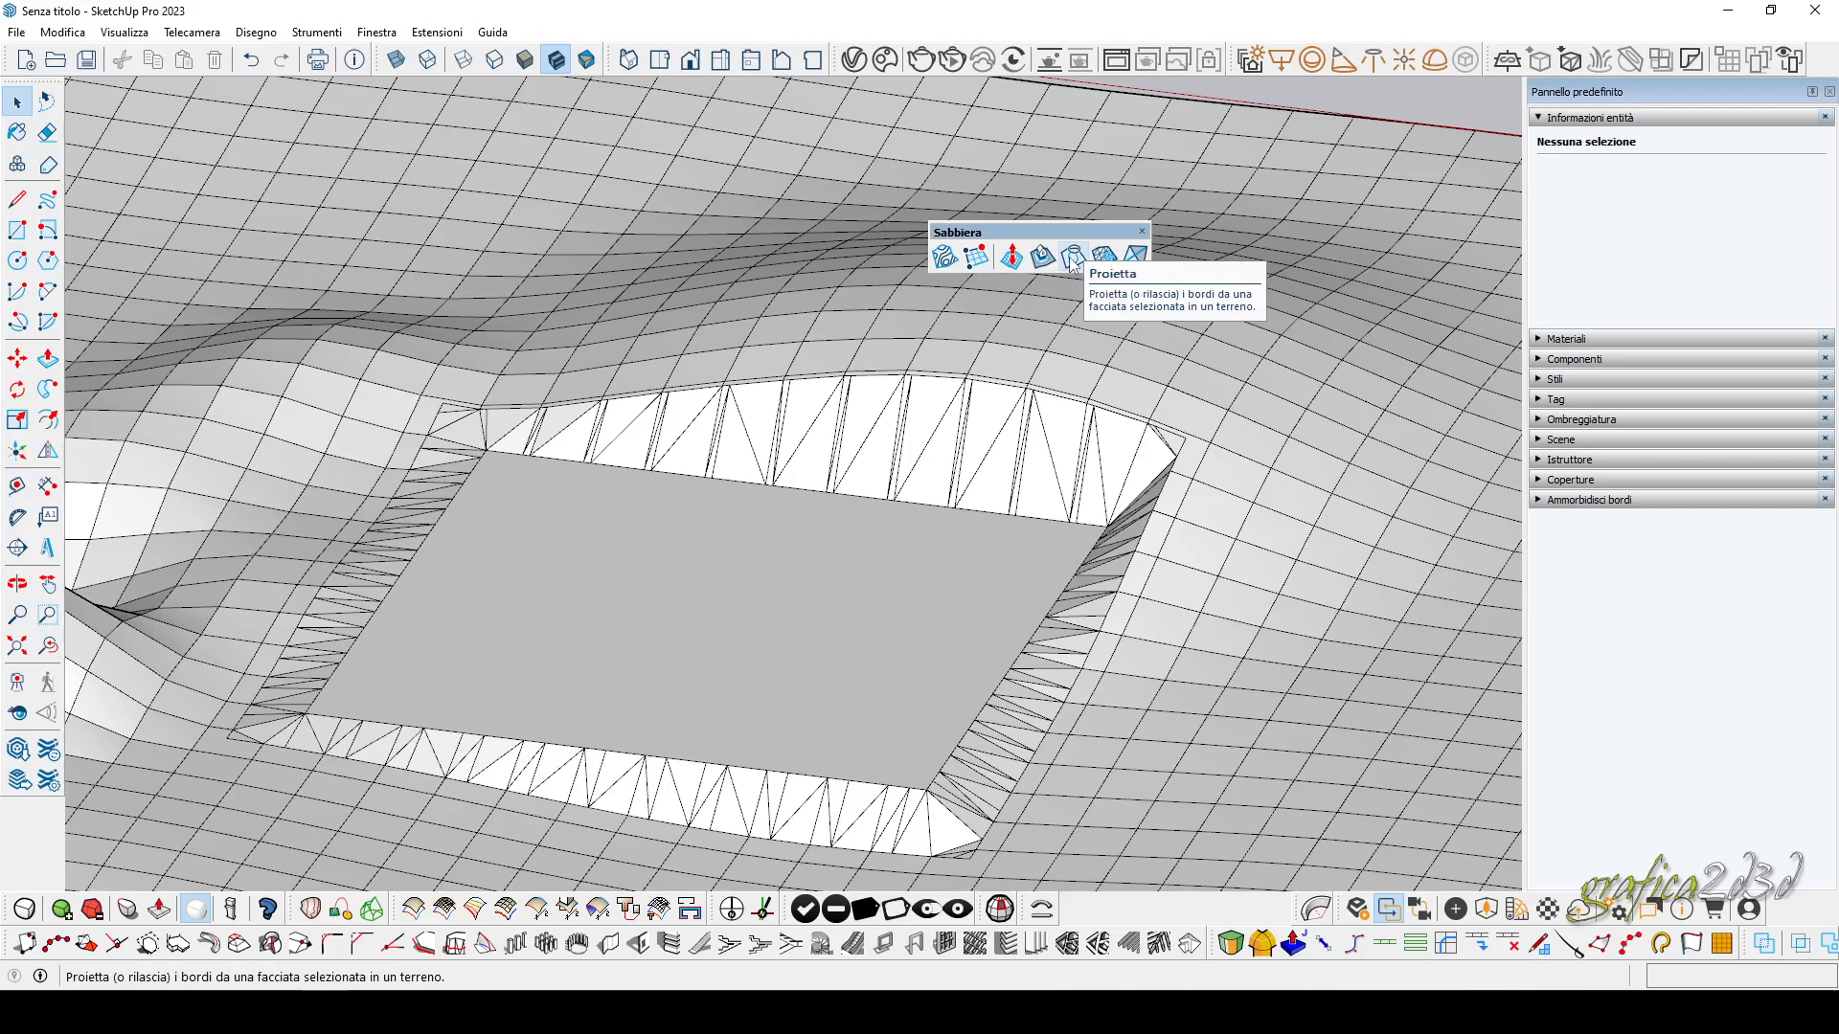
In the top view, draw two roughly parallel arcs beside the terrain, bulging toward it by about 8.3 m and 8.9 m.
{"action": "scroll", "coordinate": [984, 431], "scroll_direction": "down", "scroll_amount": 6}
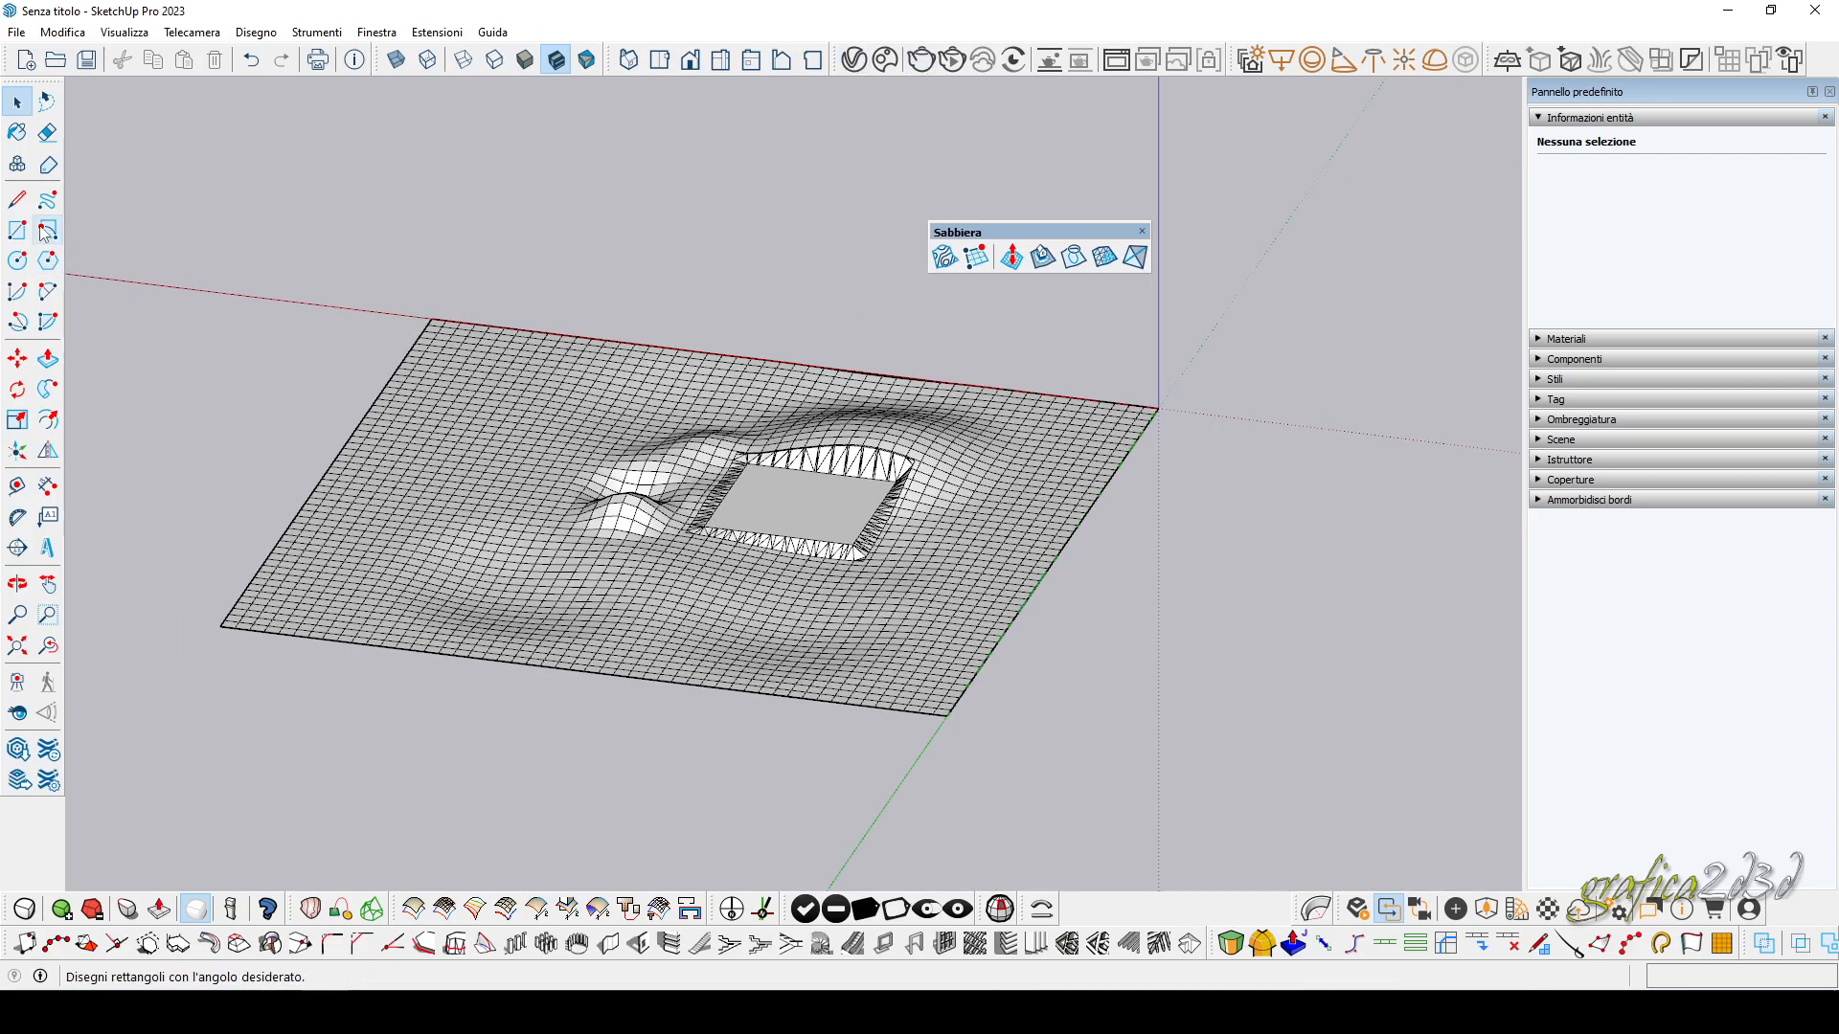
{"action": "left_click", "coordinate": [659, 61]}
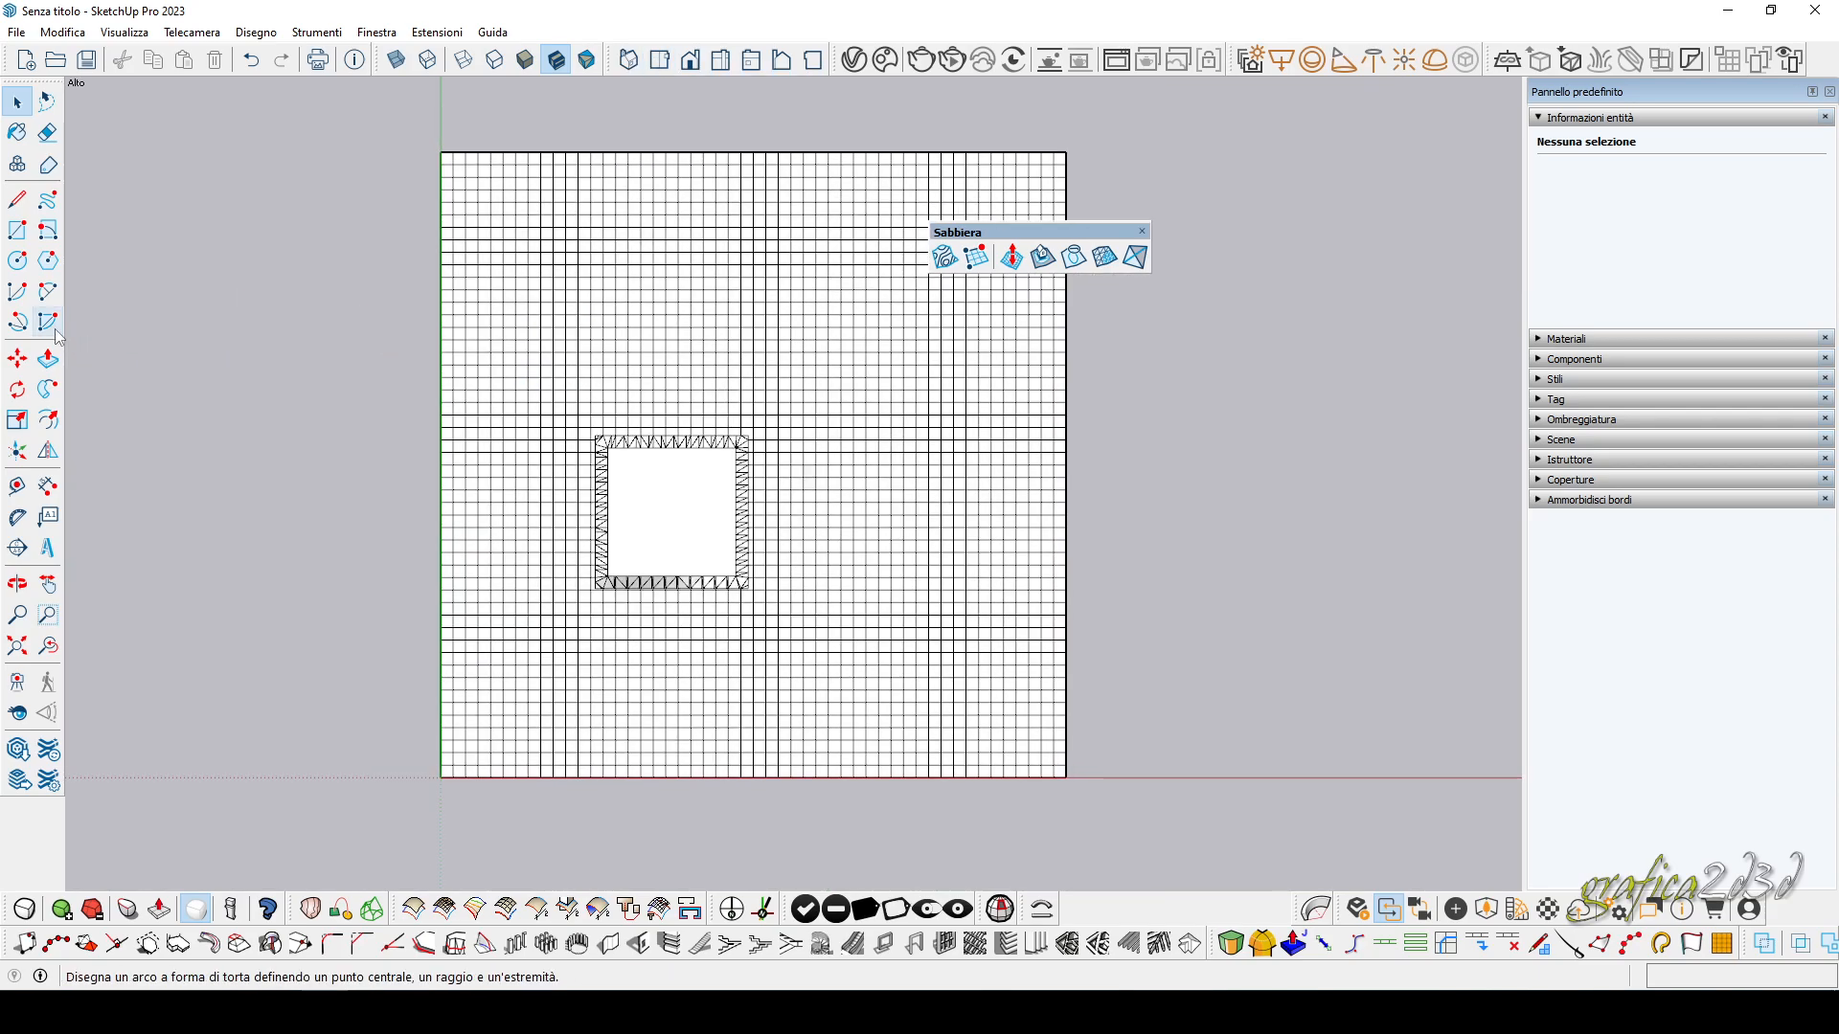
{"action": "left_click", "coordinate": [47, 291]}
{"action": "scroll", "coordinate": [207, 528], "scroll_direction": "down", "scroll_amount": 2}
{"action": "left_click", "coordinate": [864, 741]}
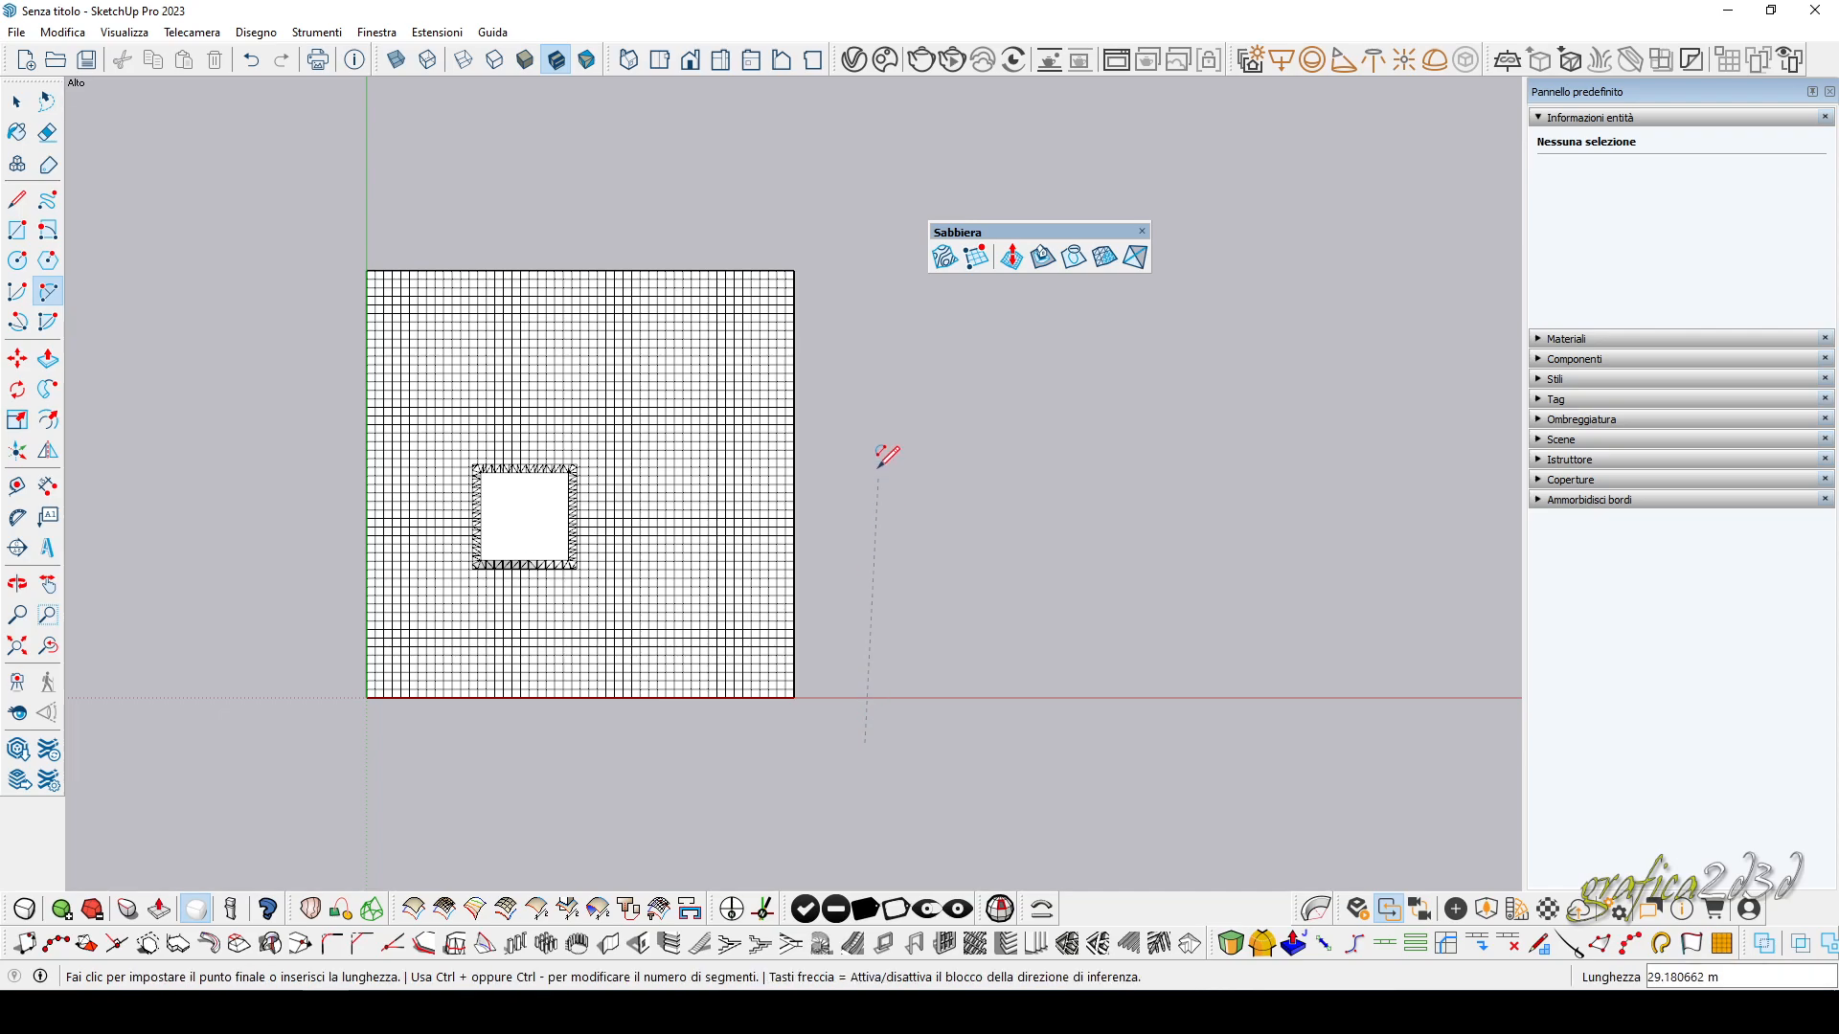
{"action": "left_click", "coordinate": [991, 345]}
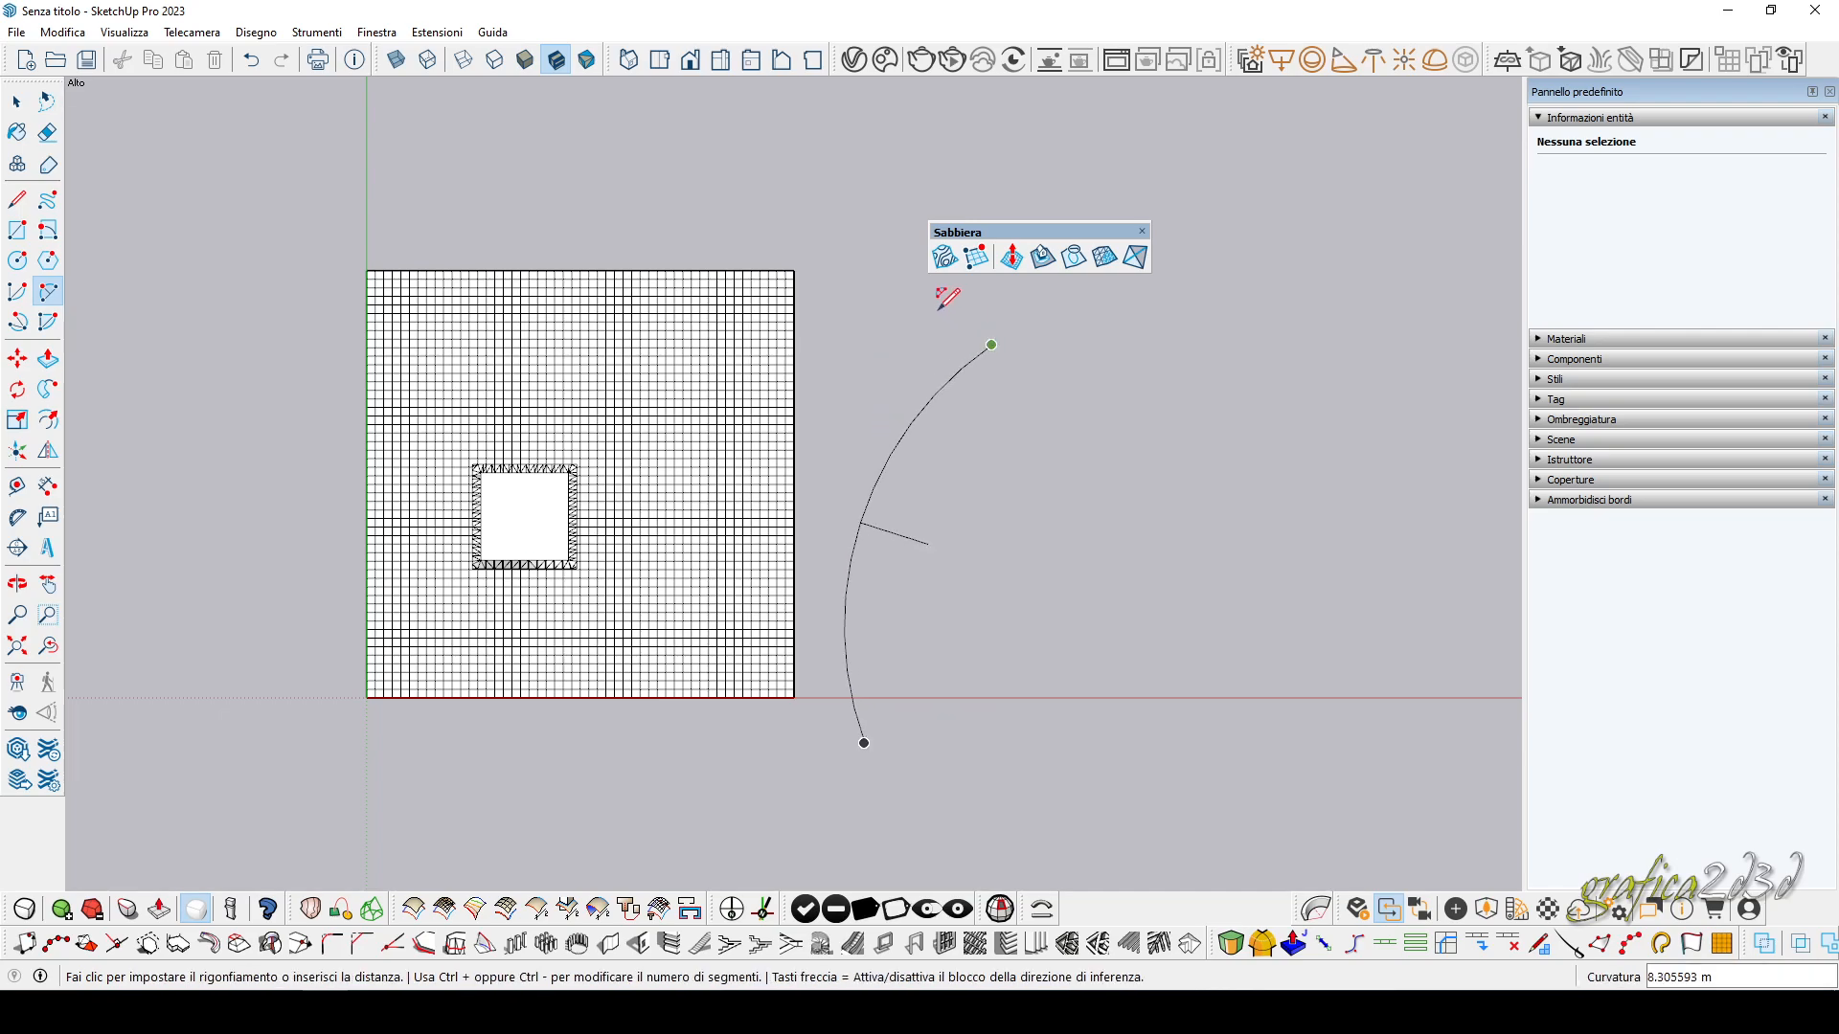
{"action": "left_click", "coordinate": [937, 308]}
{"action": "left_click", "coordinate": [974, 743]}
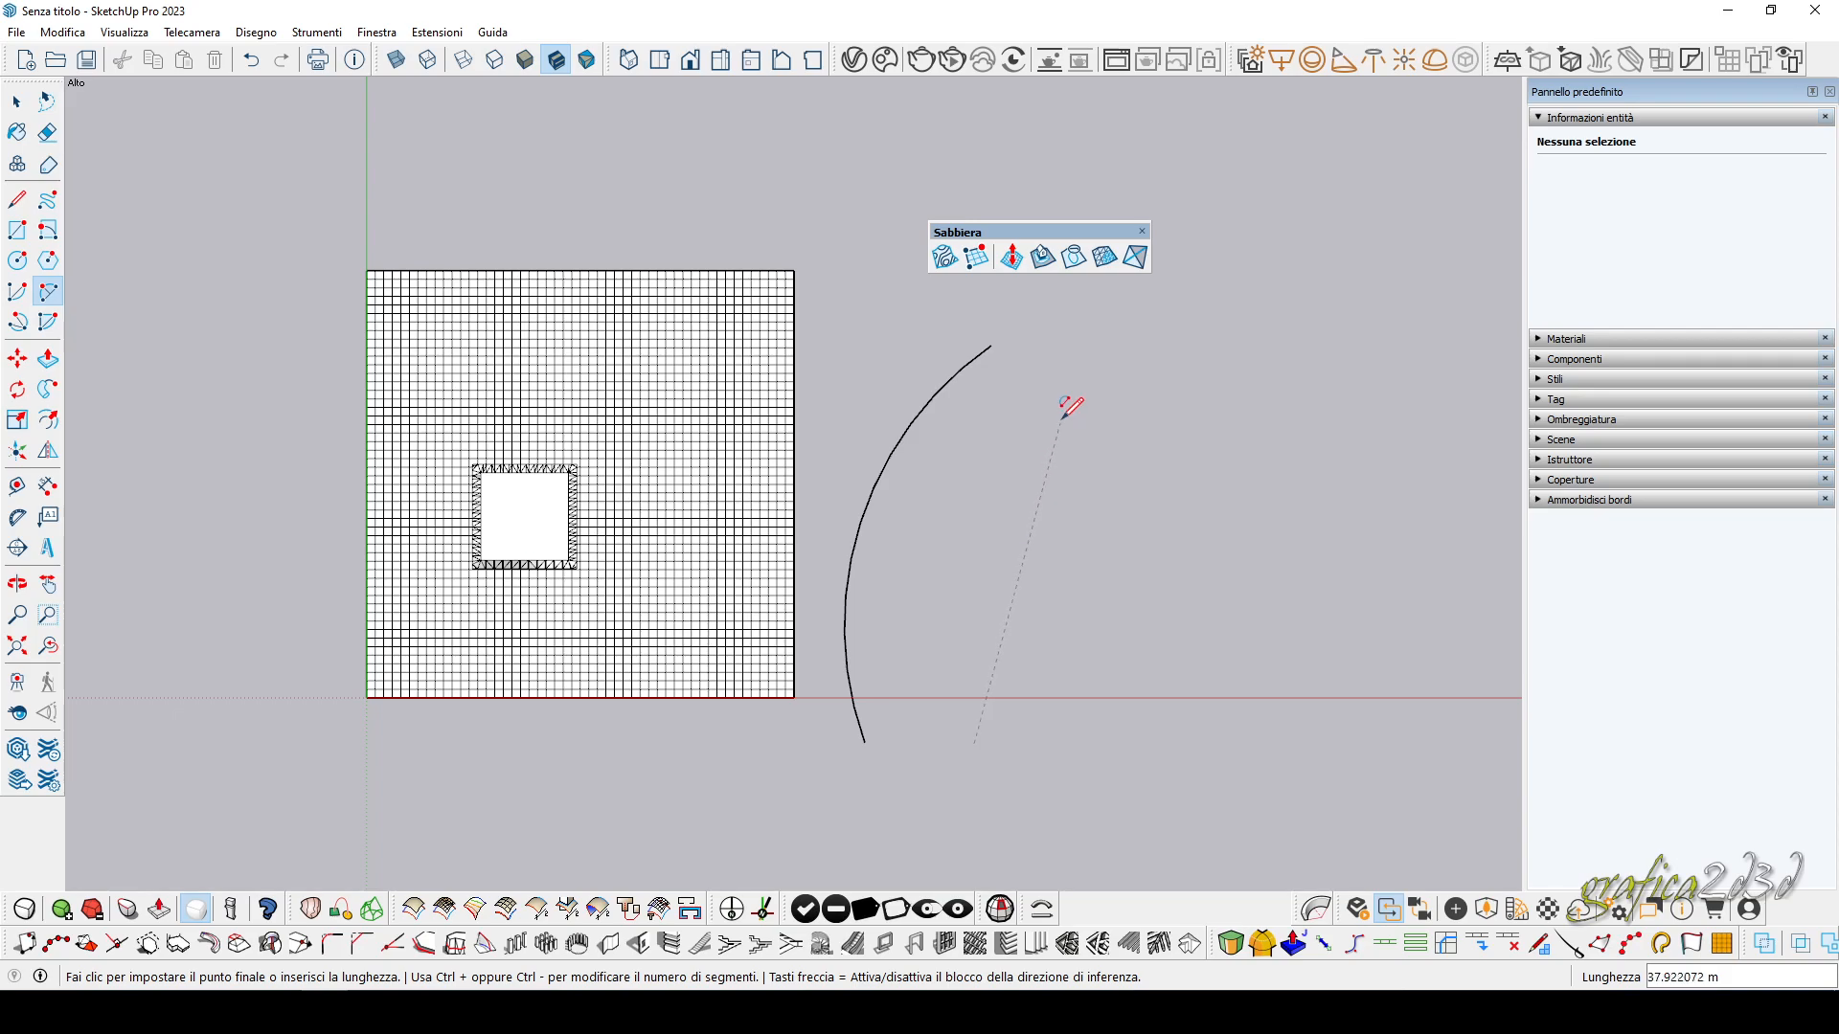
{"action": "left_click", "coordinate": [1071, 392]}
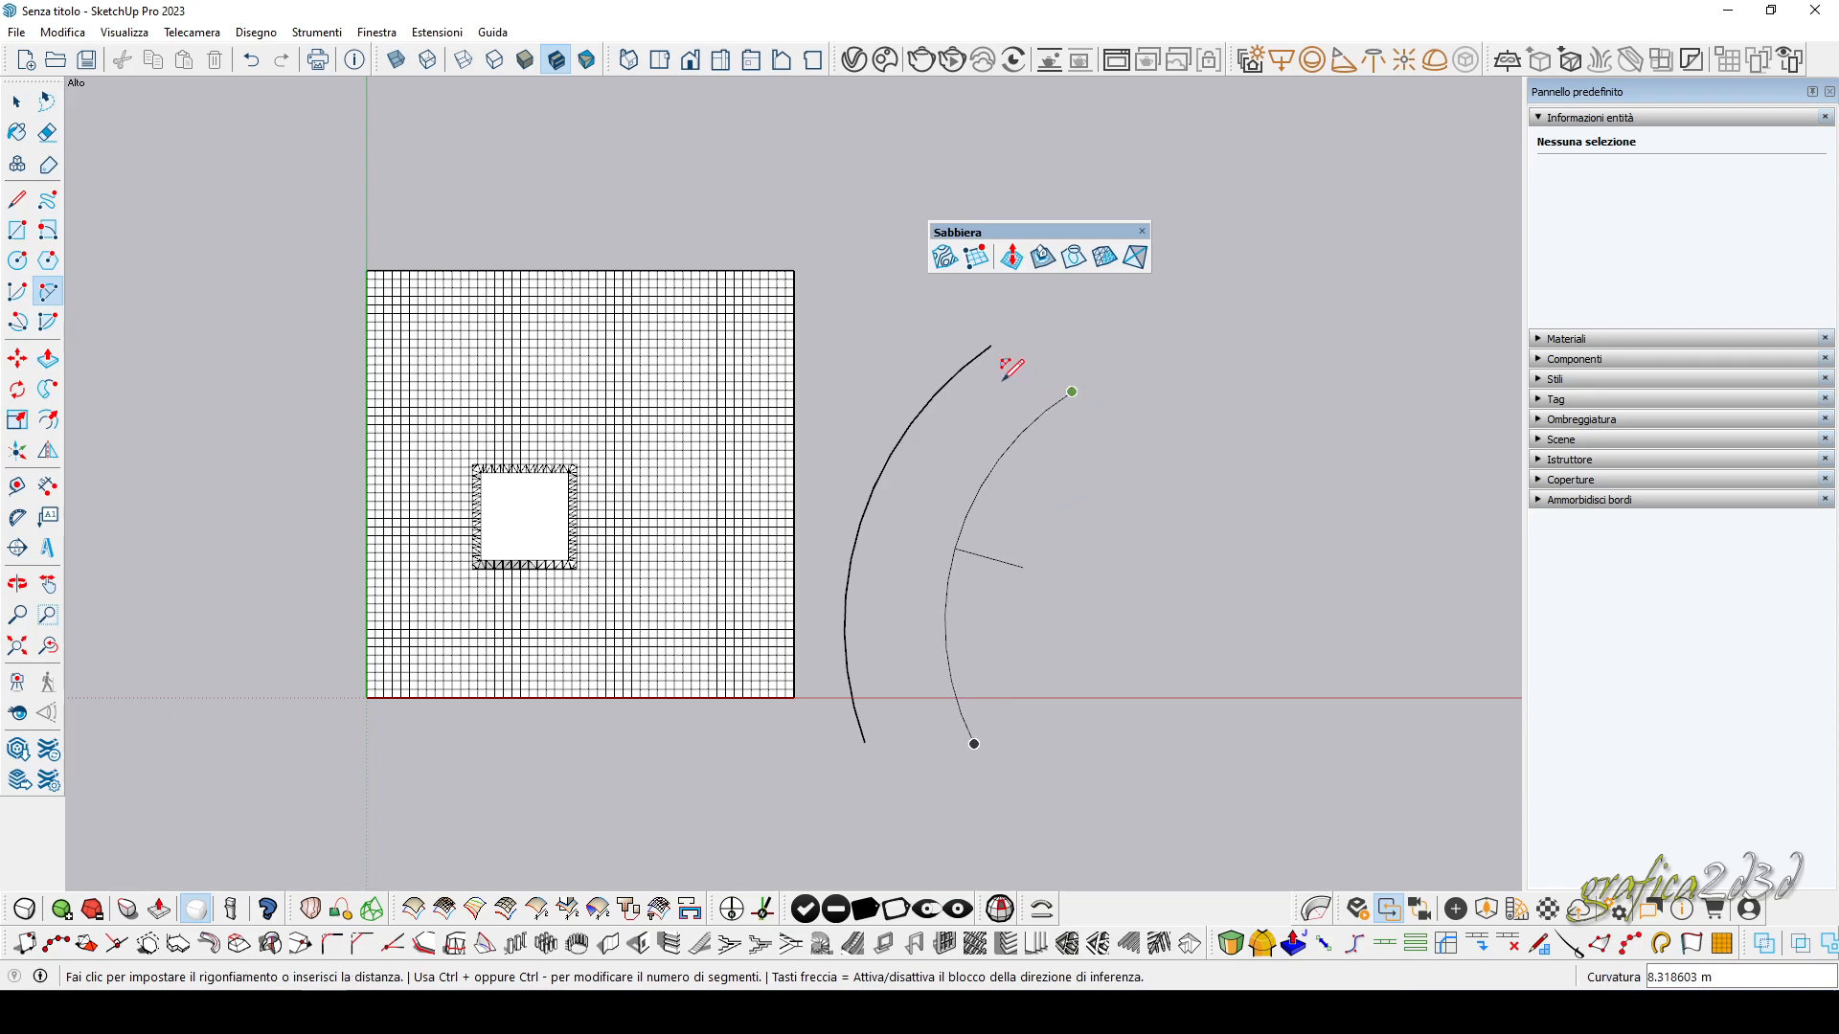
{"action": "left_click", "coordinate": [1002, 378]}
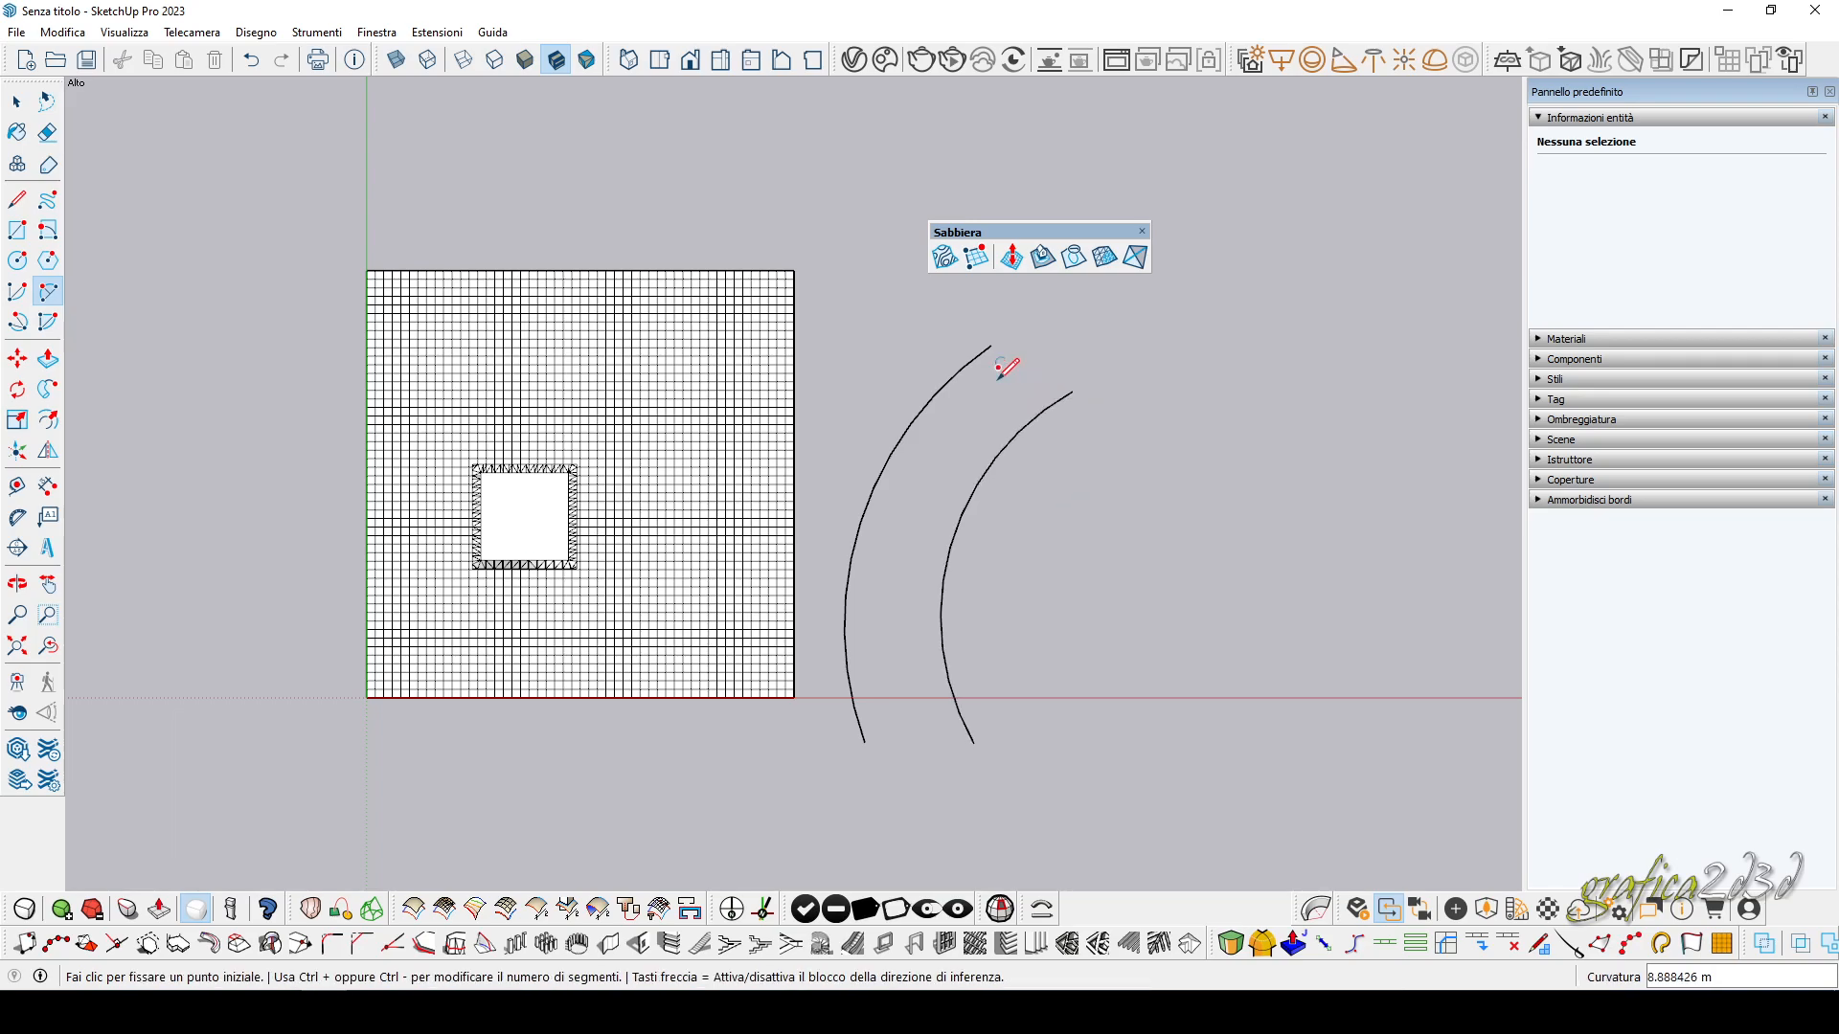
Close both ends of the two arcs with straight lines to form a curved road-like face.
{"action": "left_click", "coordinate": [18, 203]}
{"action": "left_click", "coordinate": [991, 344]}
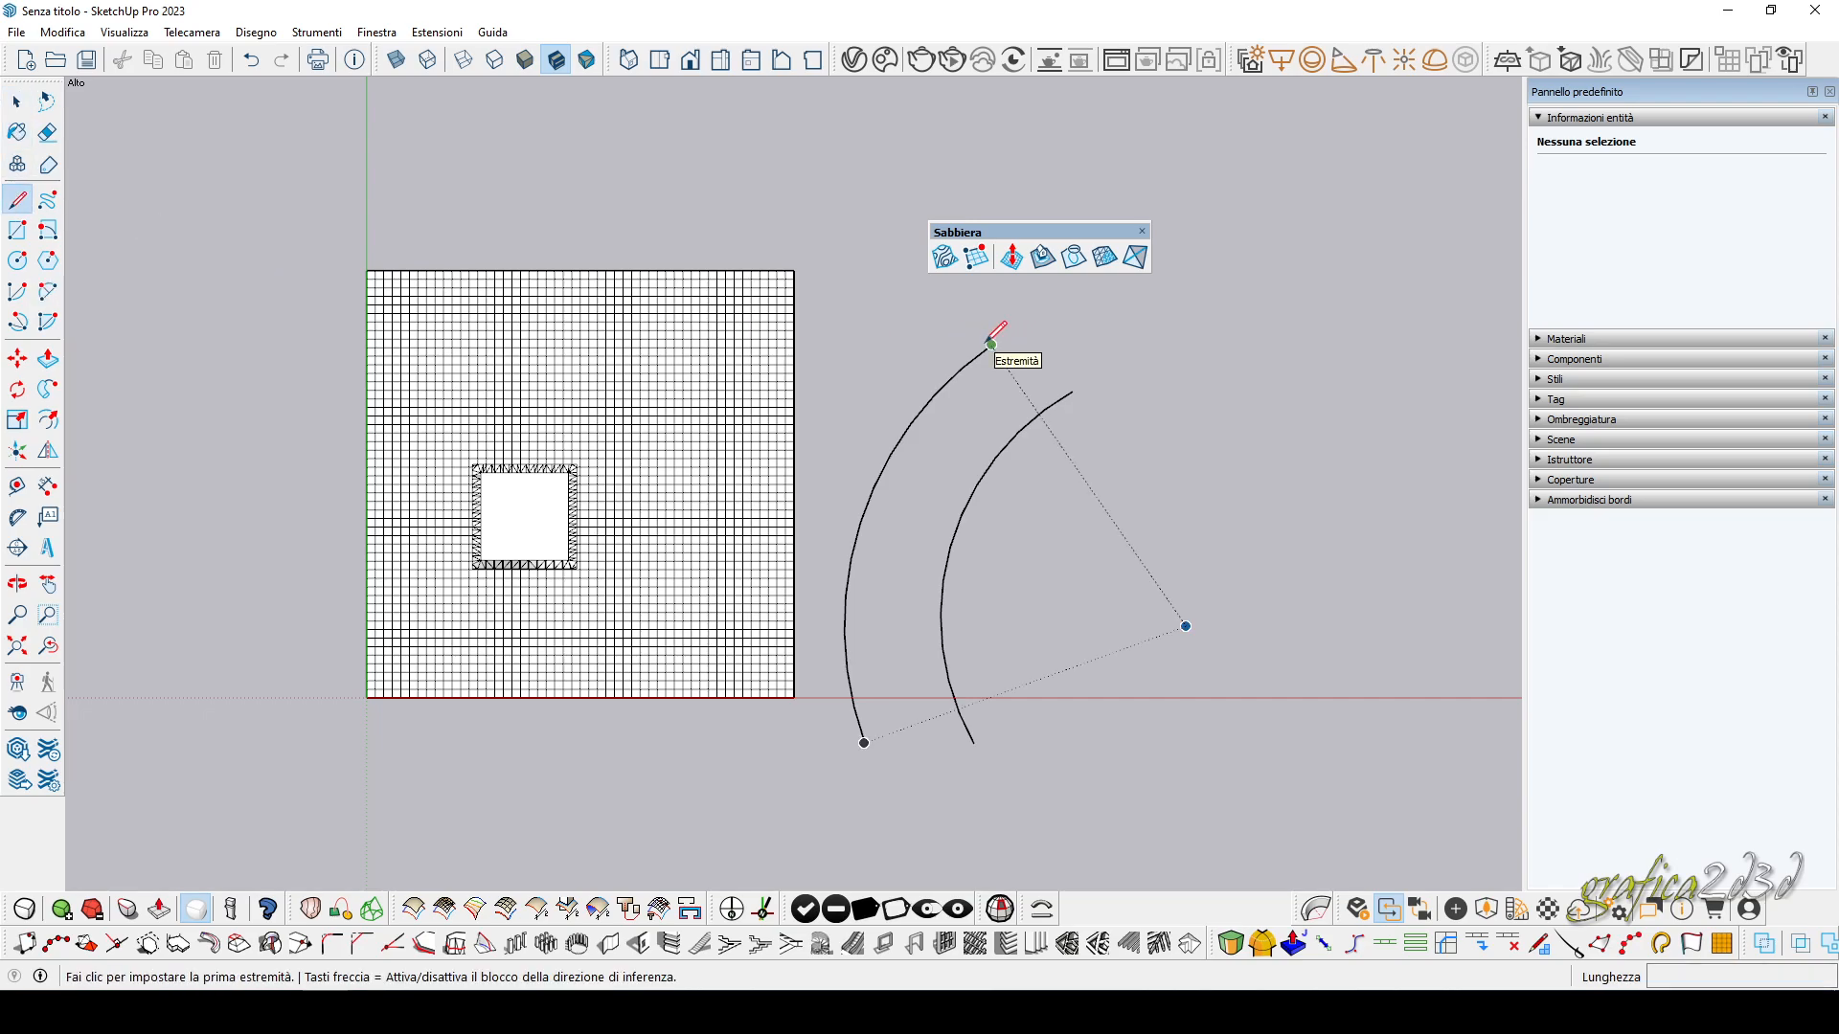
{"action": "left_click", "coordinate": [1072, 391]}
{"action": "key", "text": "Escape"}
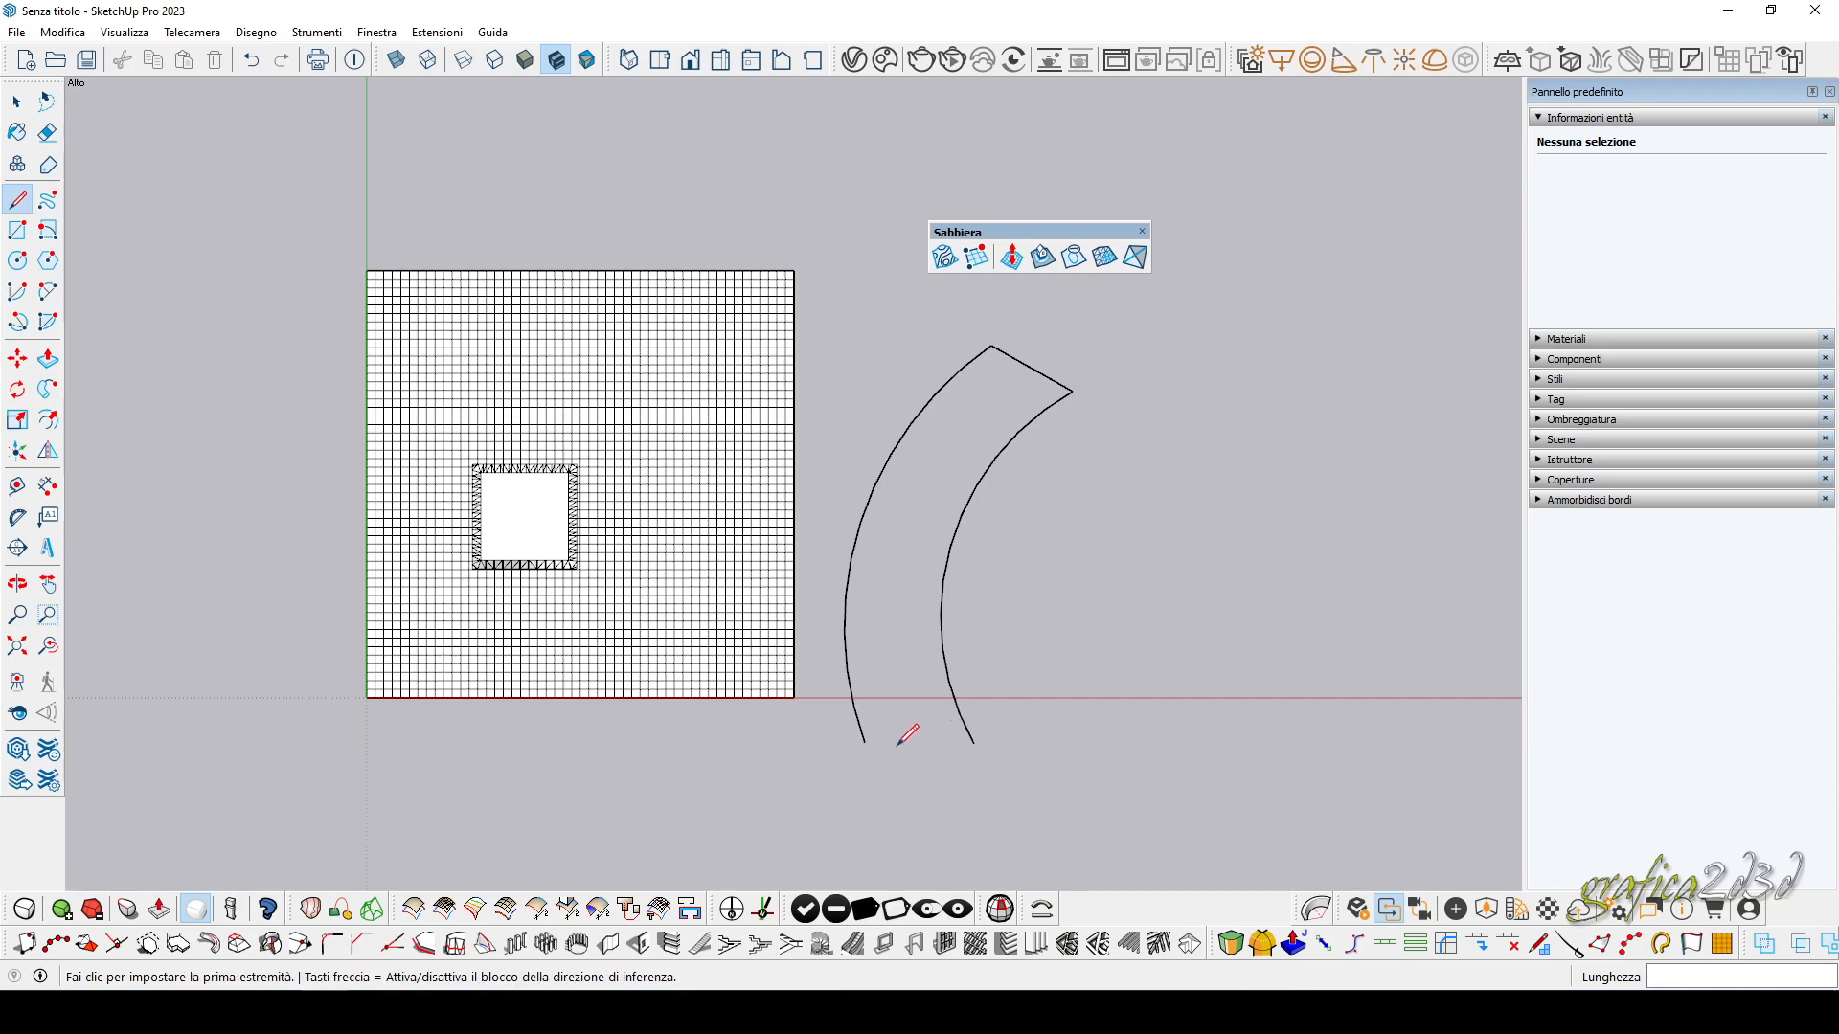
{"action": "left_click", "coordinate": [864, 744]}
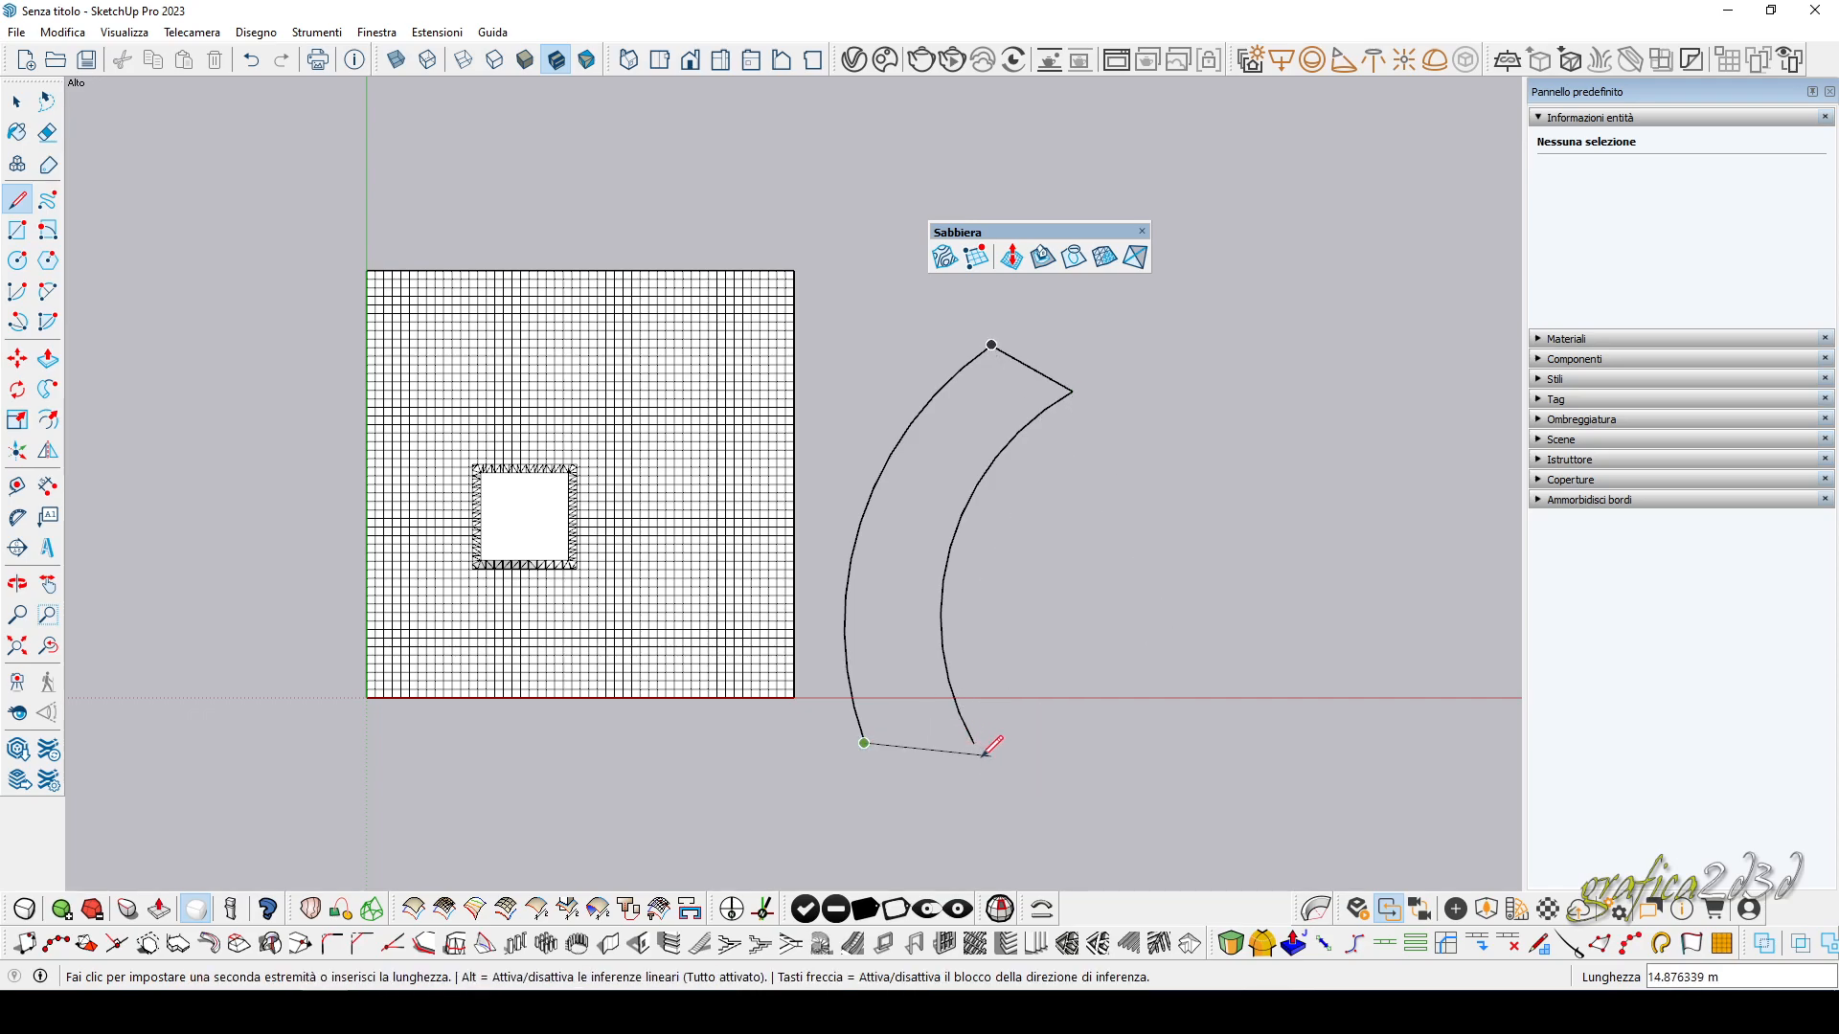
{"action": "scroll", "coordinate": [986, 753], "scroll_direction": "up", "scroll_amount": 4}
{"action": "left_click", "coordinate": [968, 705]}
{"action": "scroll", "coordinate": [958, 718], "scroll_direction": "down", "scroll_amount": 2}
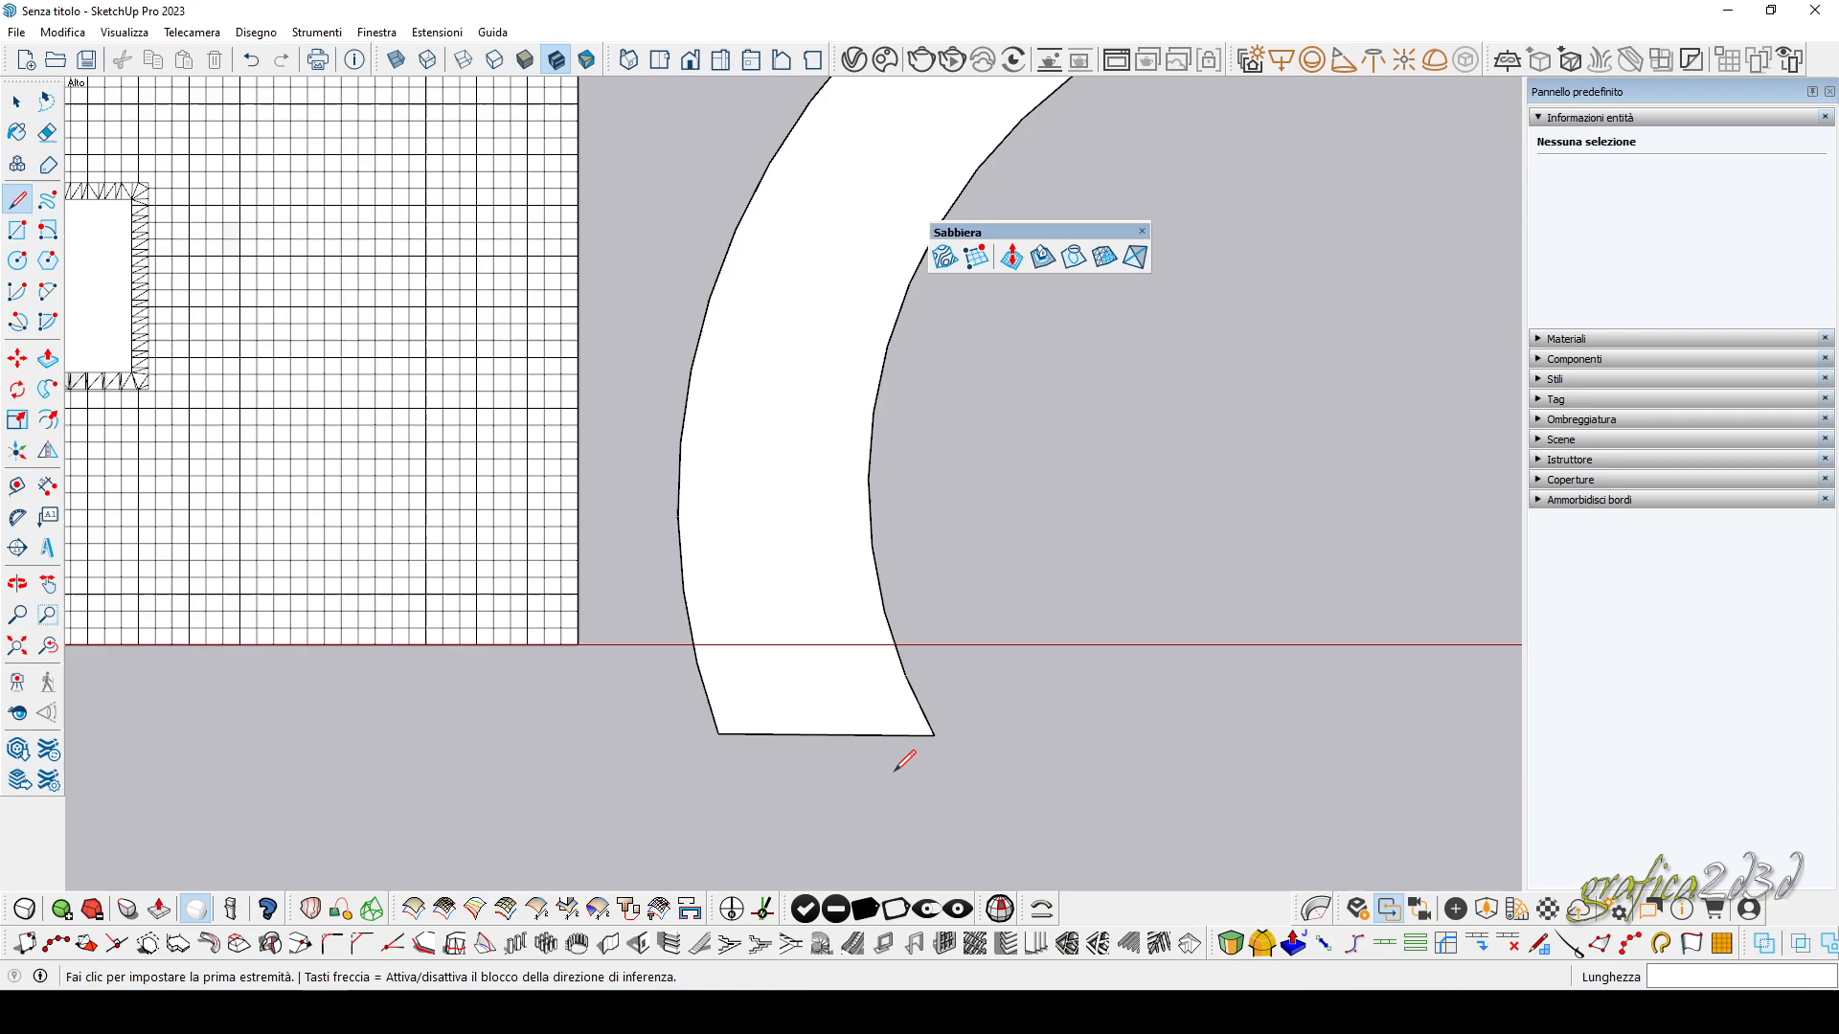
Group the curved strip's face together with its bounding edges.
{"action": "scroll", "coordinate": [919, 738], "scroll_direction": "down", "scroll_amount": 5}
{"action": "left_click", "coordinate": [16, 101]}
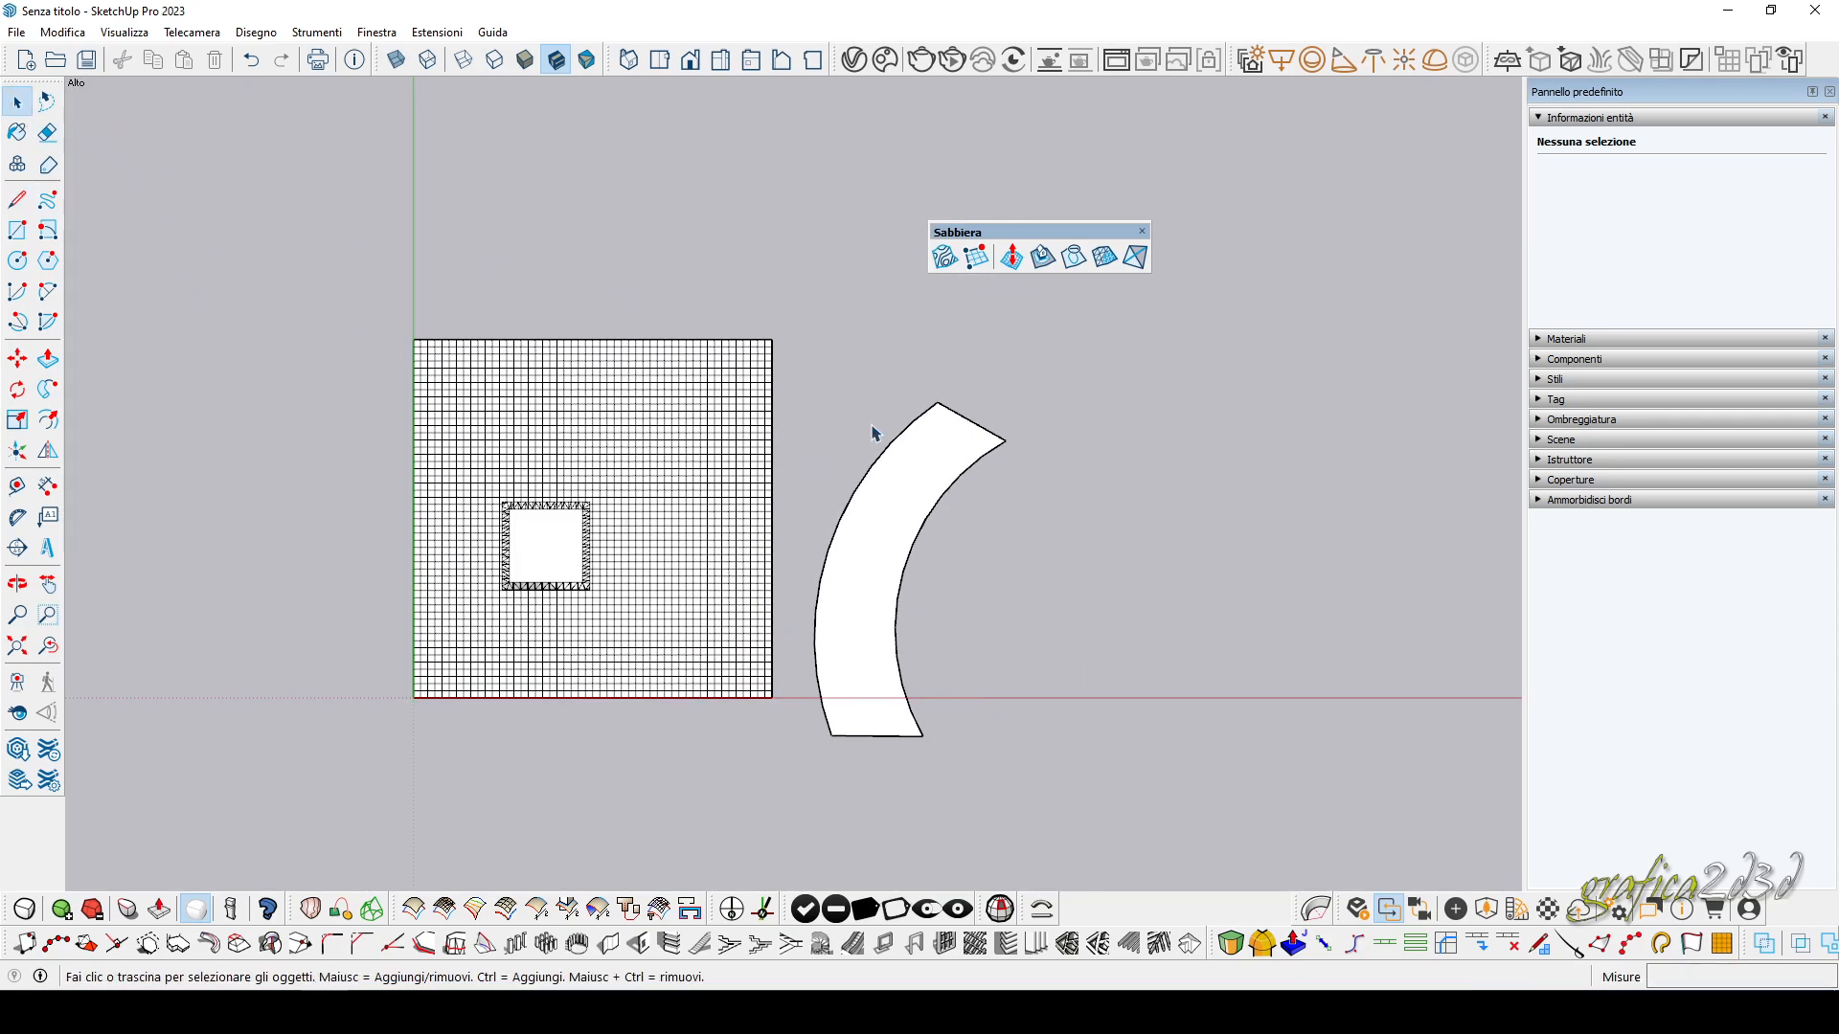
{"action": "double_click", "coordinate": [903, 467]}
{"action": "right_click", "coordinate": [902, 464]}
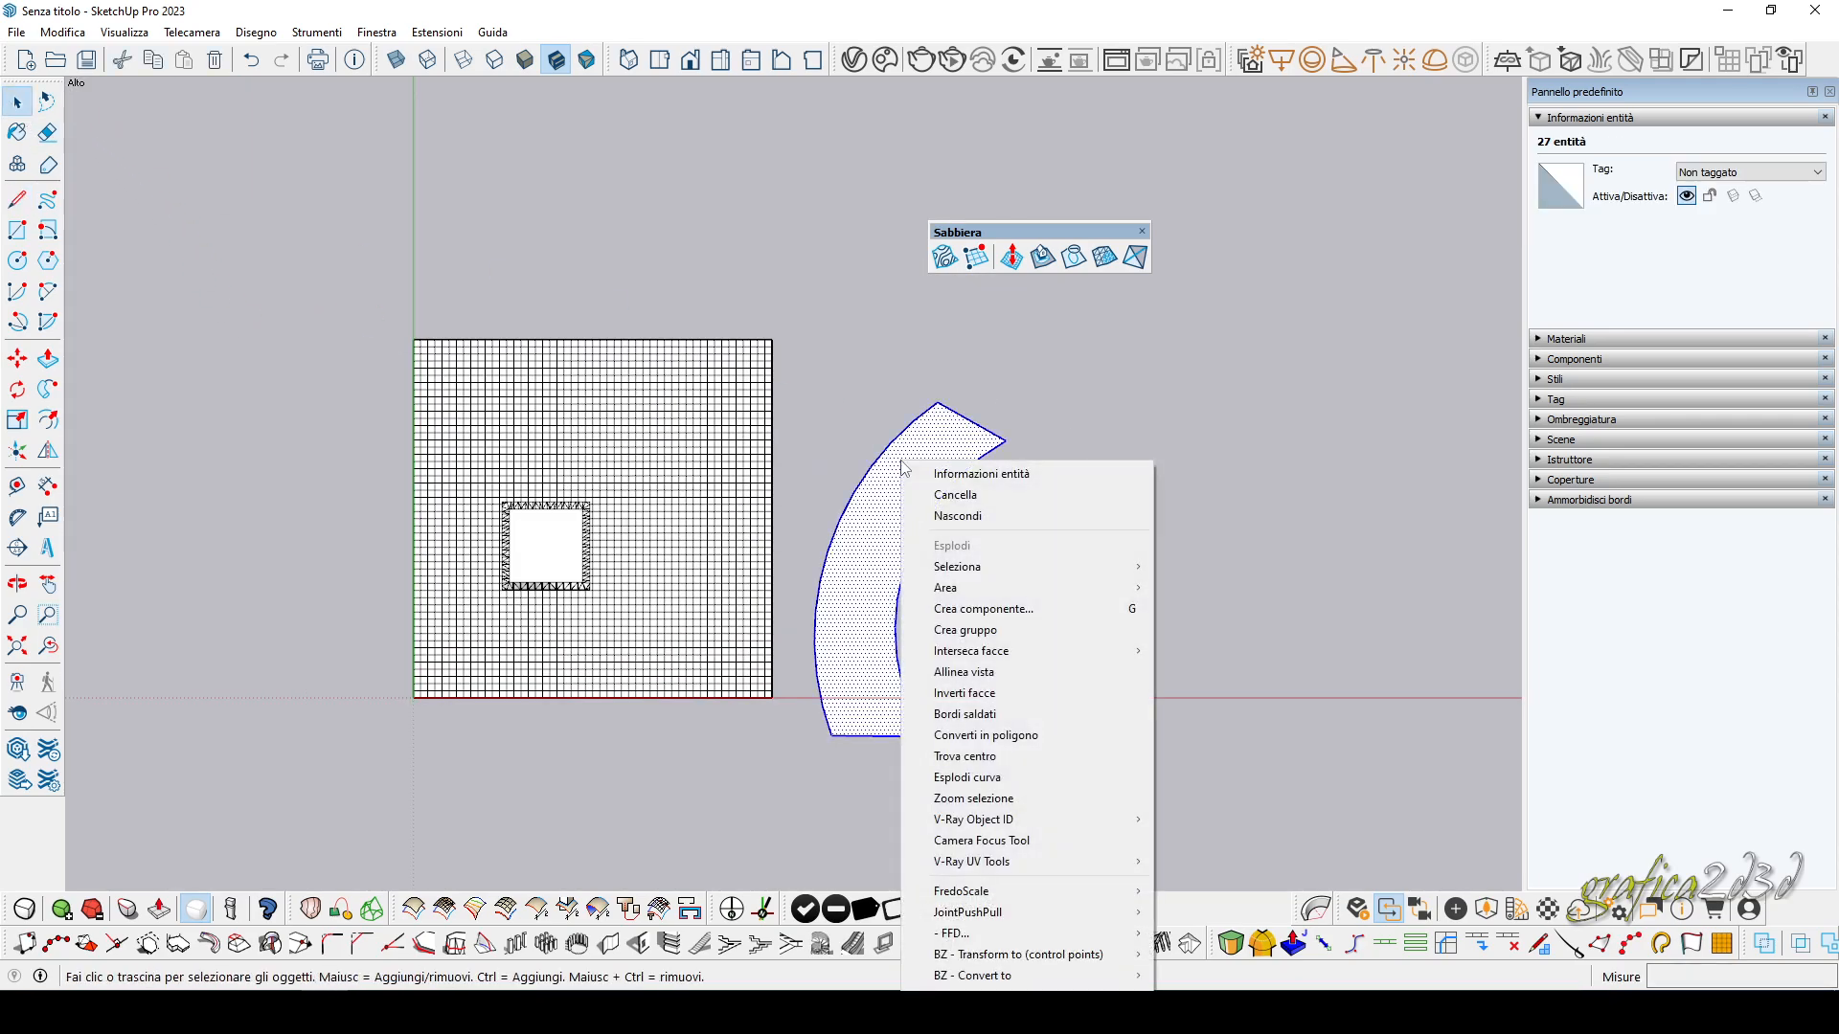
{"action": "left_click", "coordinate": [1014, 629]}
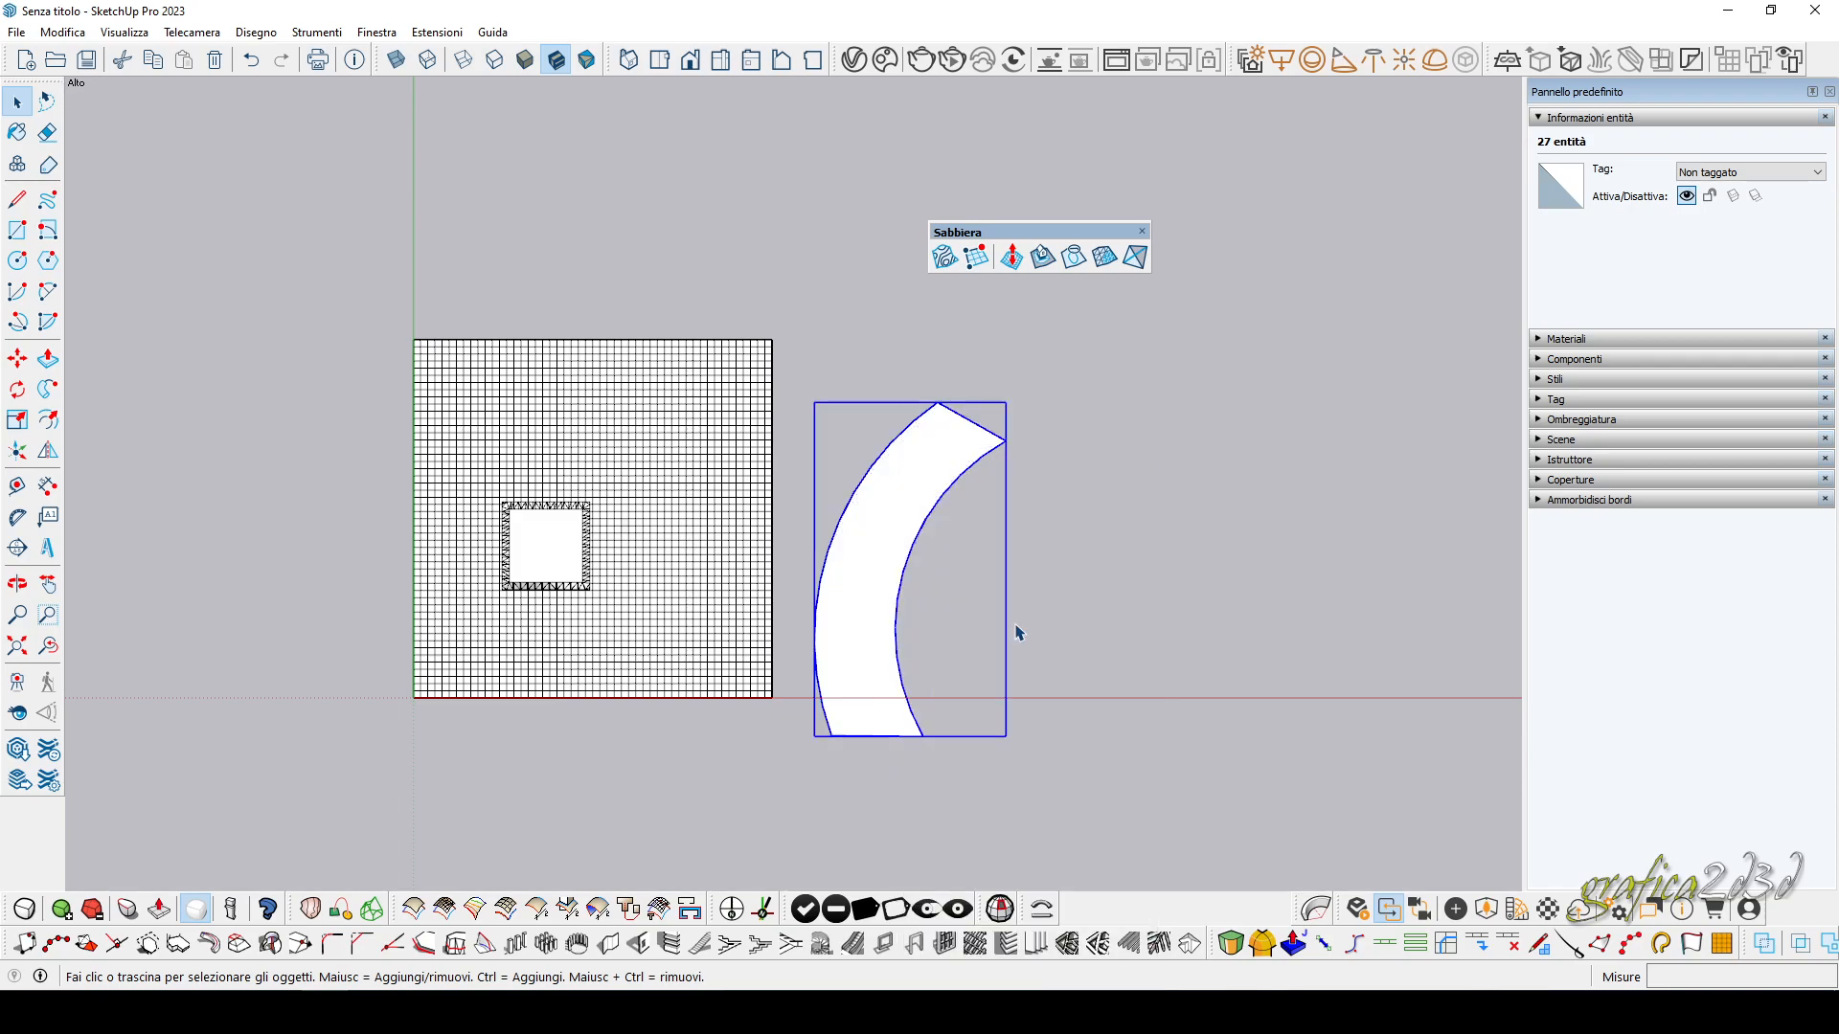
Move the curved strip group over the terrain, between the stamped base and the edge farthest from the green axis.
{"action": "left_click", "coordinate": [18, 359]}
{"action": "left_click", "coordinate": [1242, 557]}
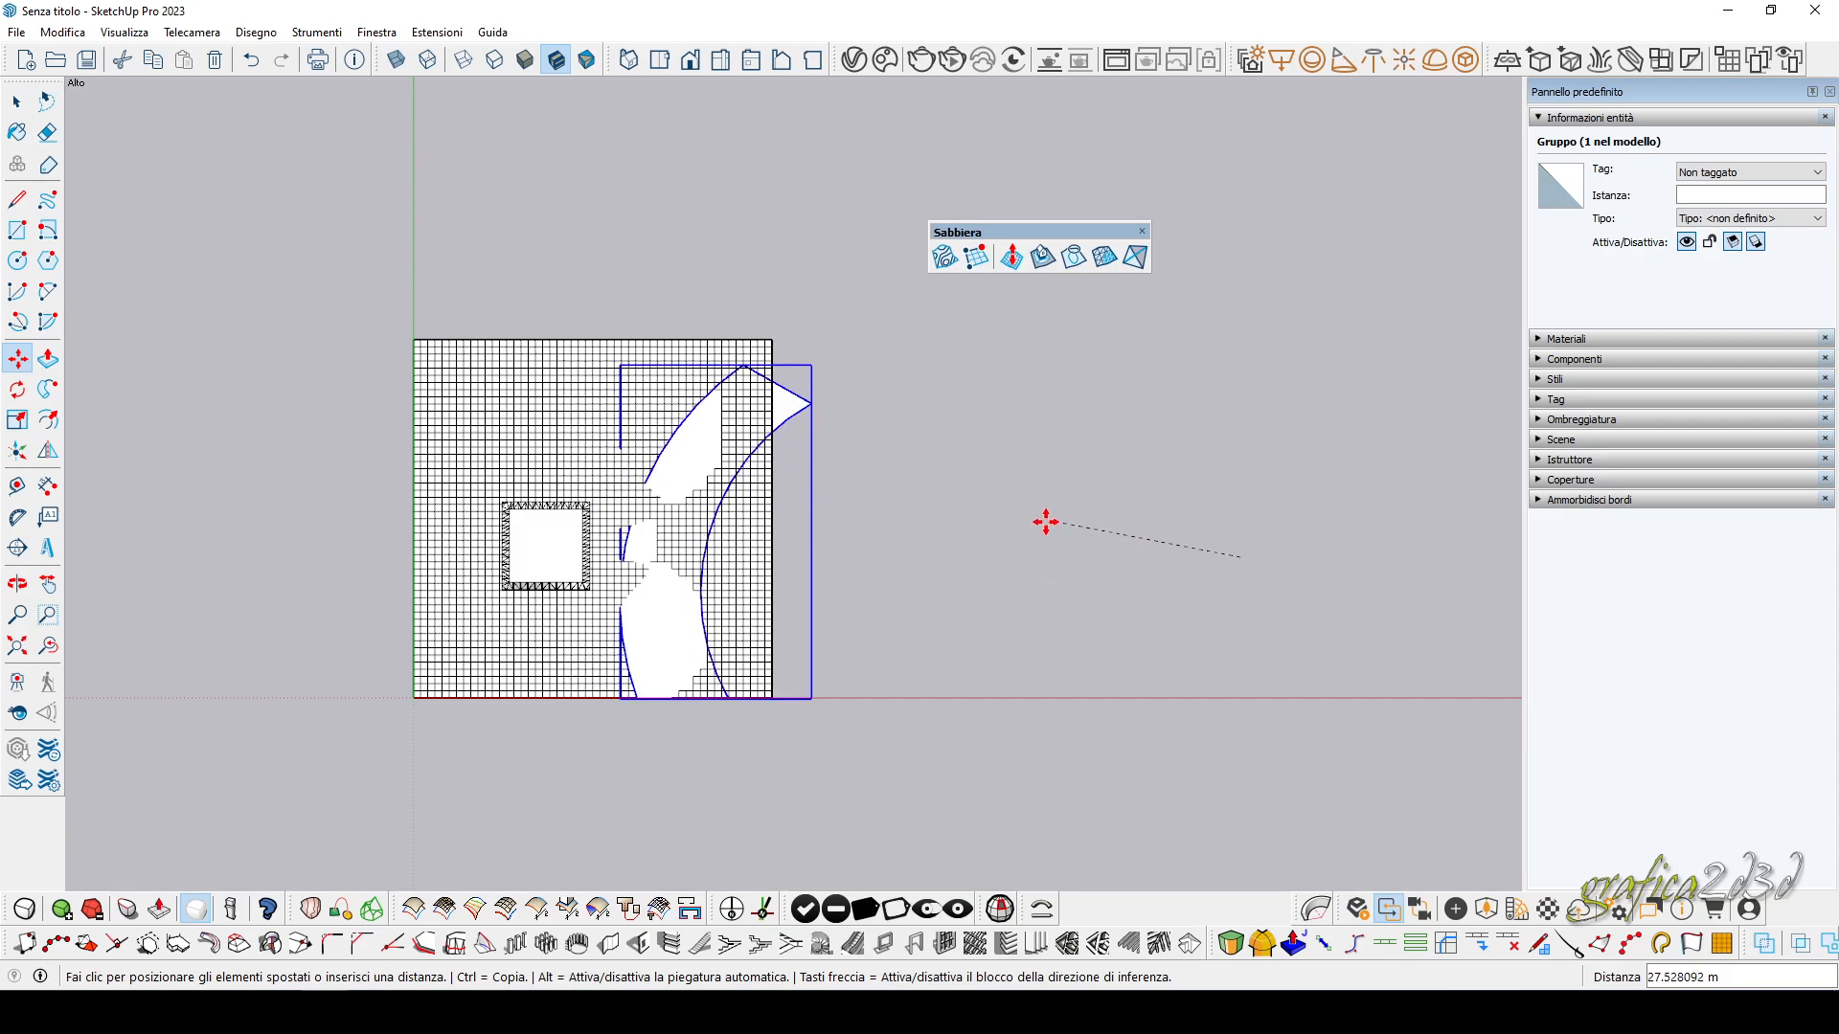
{"action": "left_click", "coordinate": [1038, 543]}
Scale the strip group along the green axis by 1.21 at one end and 1.43 at the other, past both terrain edges.
{"action": "left_click", "coordinate": [17, 419]}
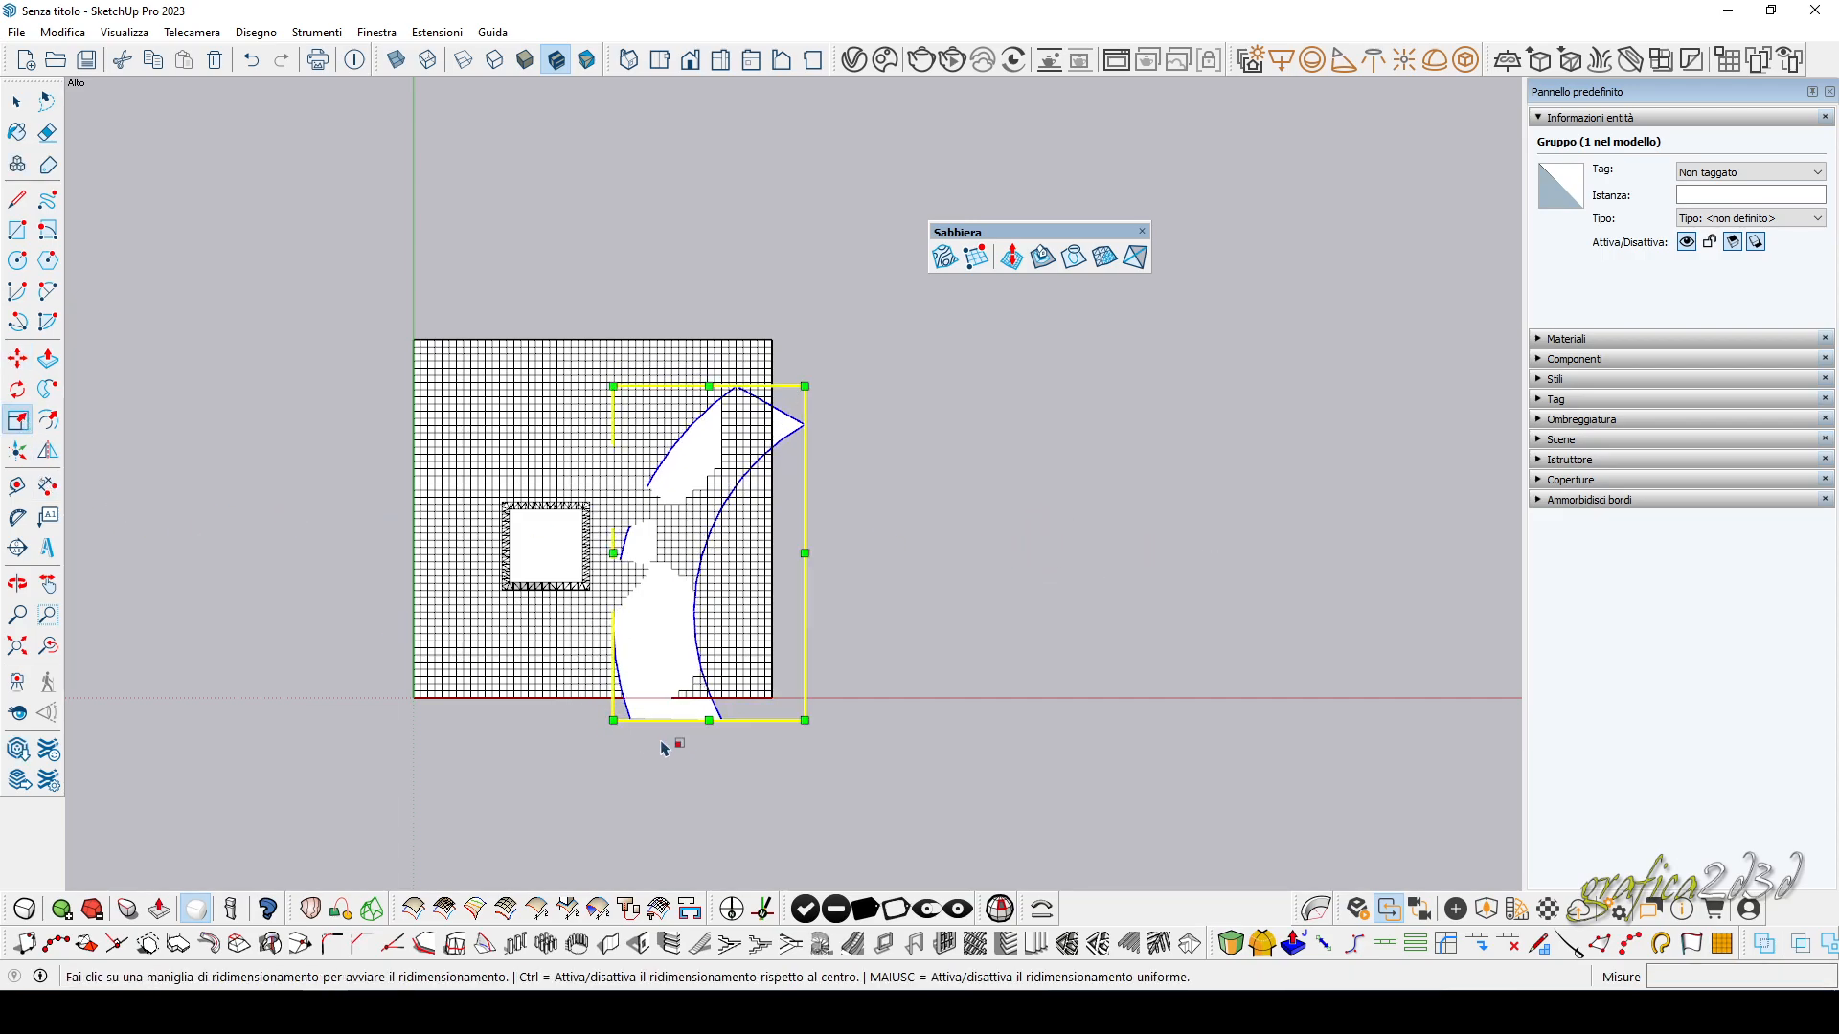
{"action": "left_click", "coordinate": [709, 720]}
{"action": "left_click", "coordinate": [708, 791]}
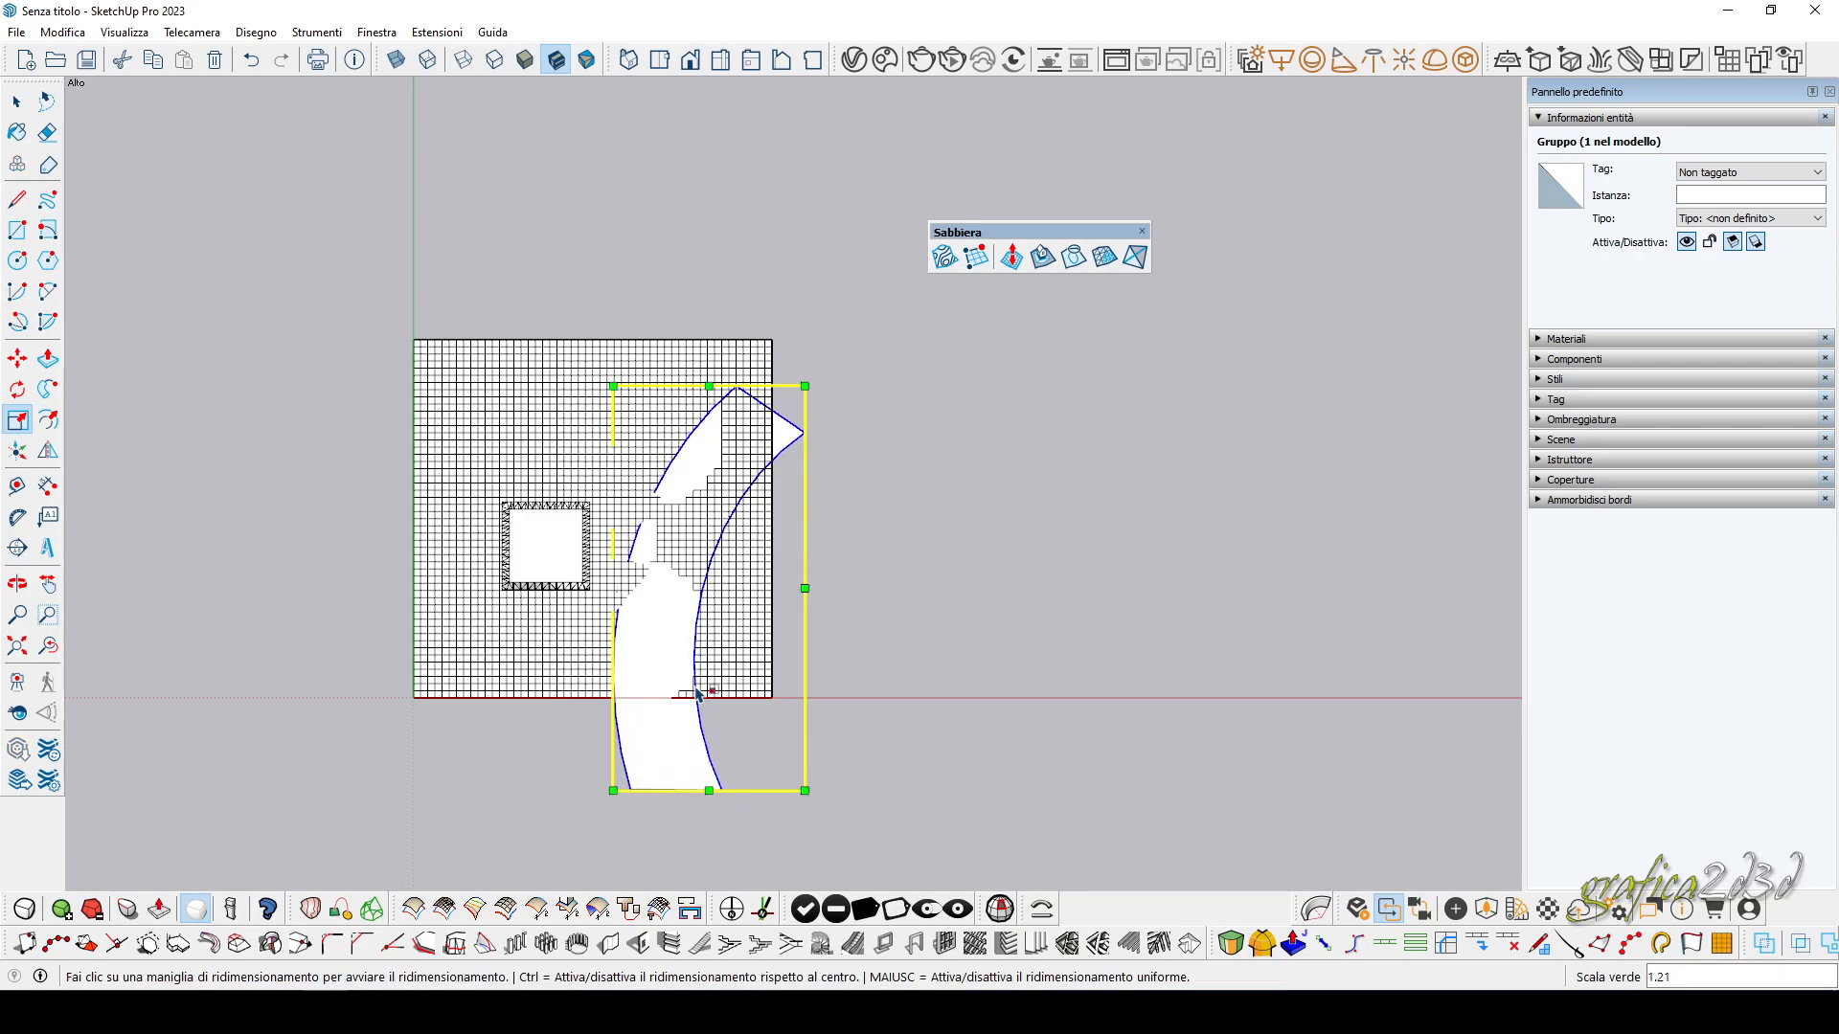
{"action": "left_click", "coordinate": [708, 387]}
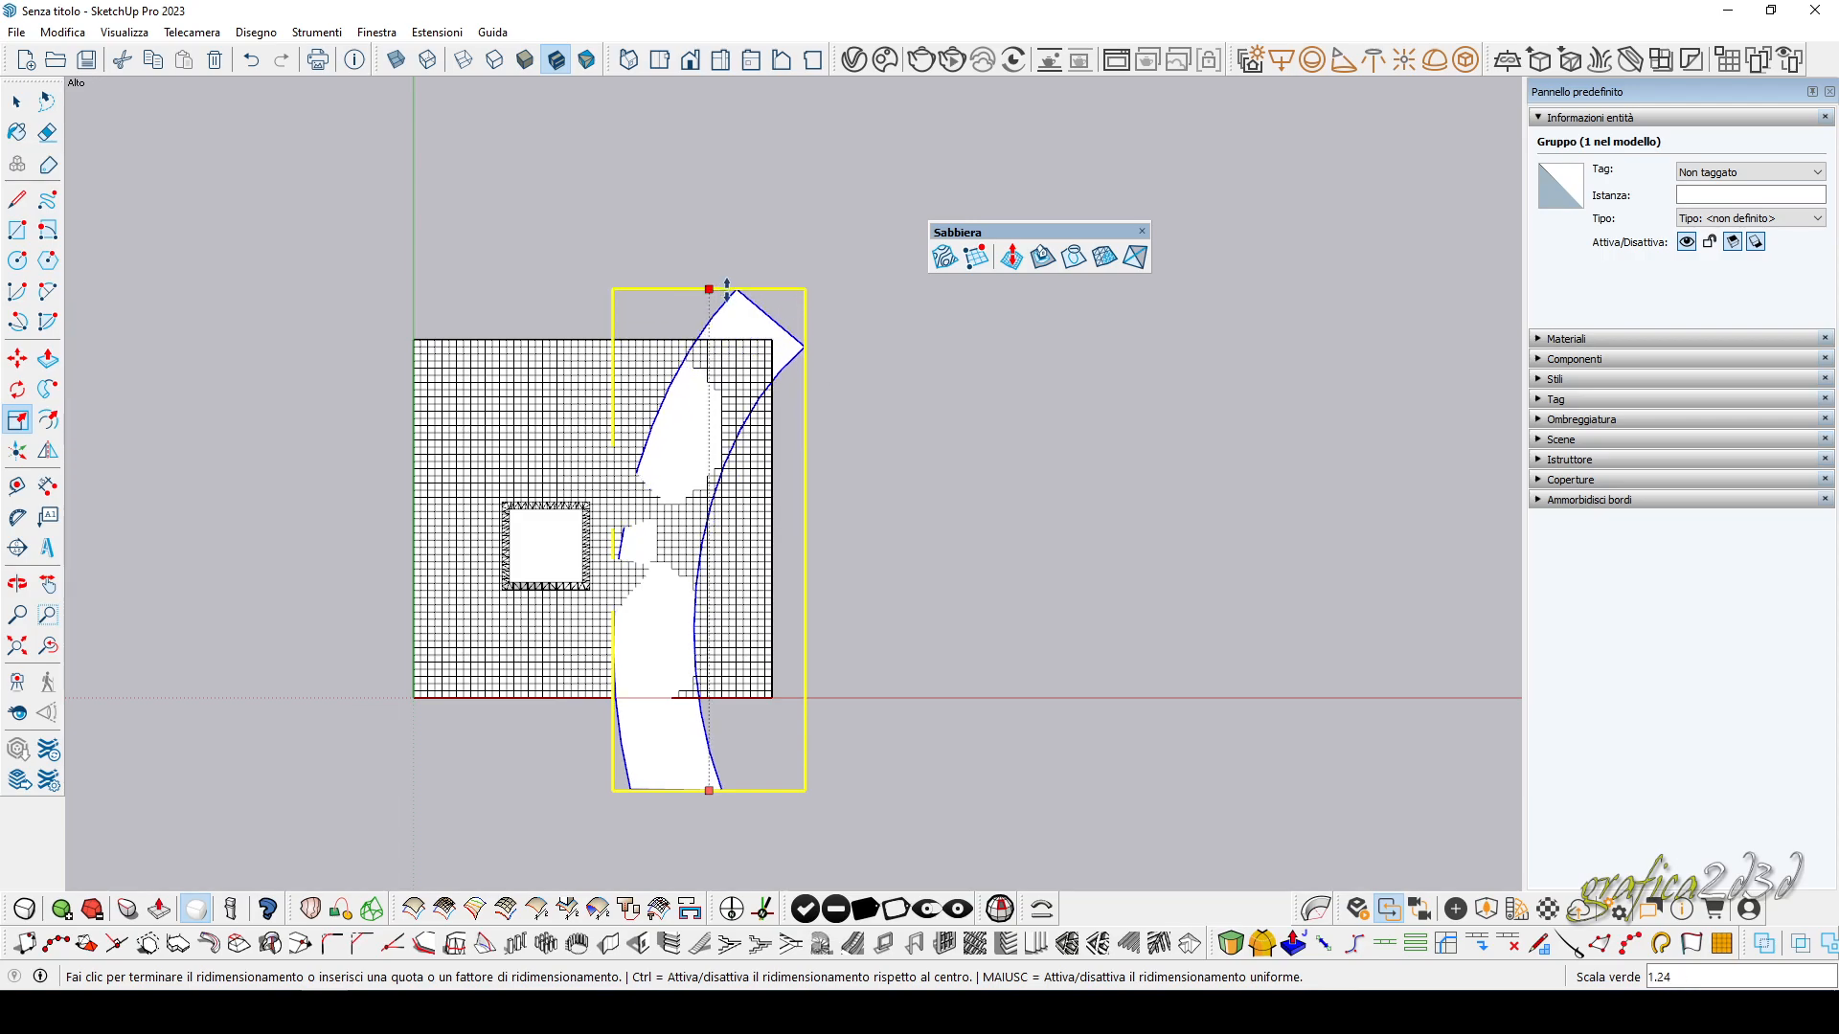
{"action": "left_click", "coordinate": [745, 211]}
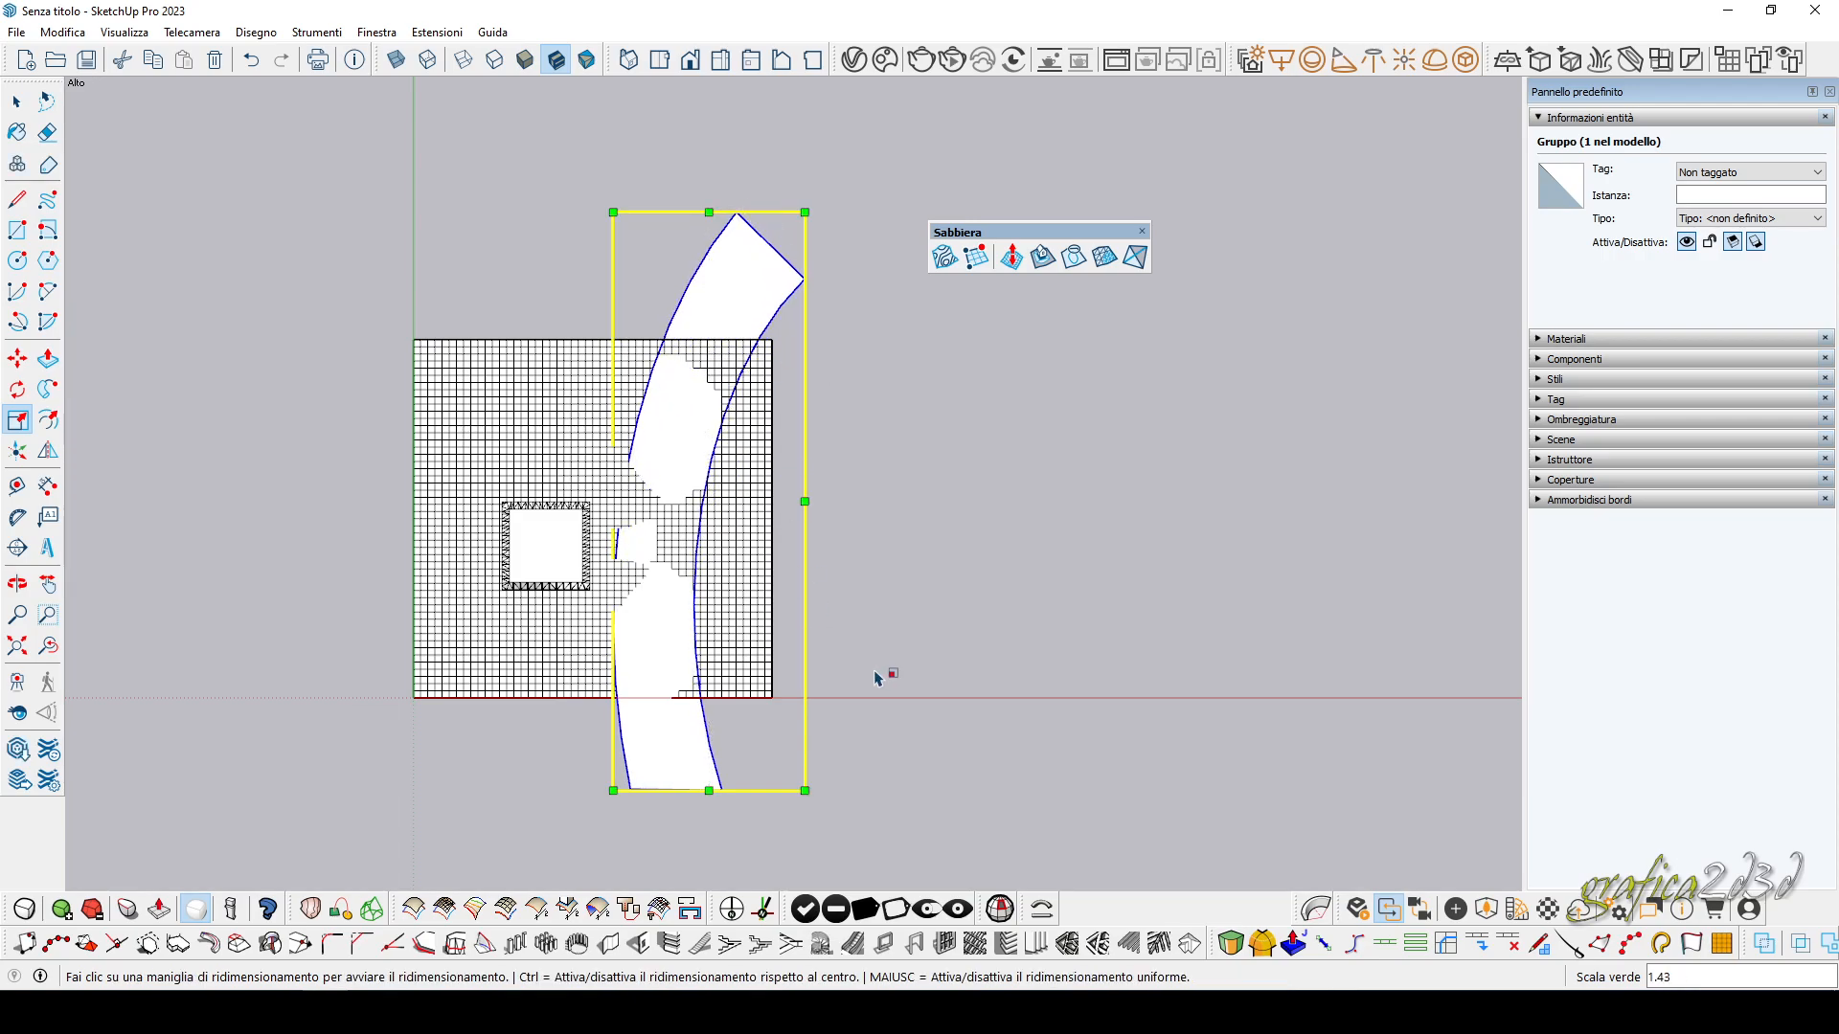
{"action": "key", "text": "space"}
{"action": "left_click", "coordinate": [968, 722]}
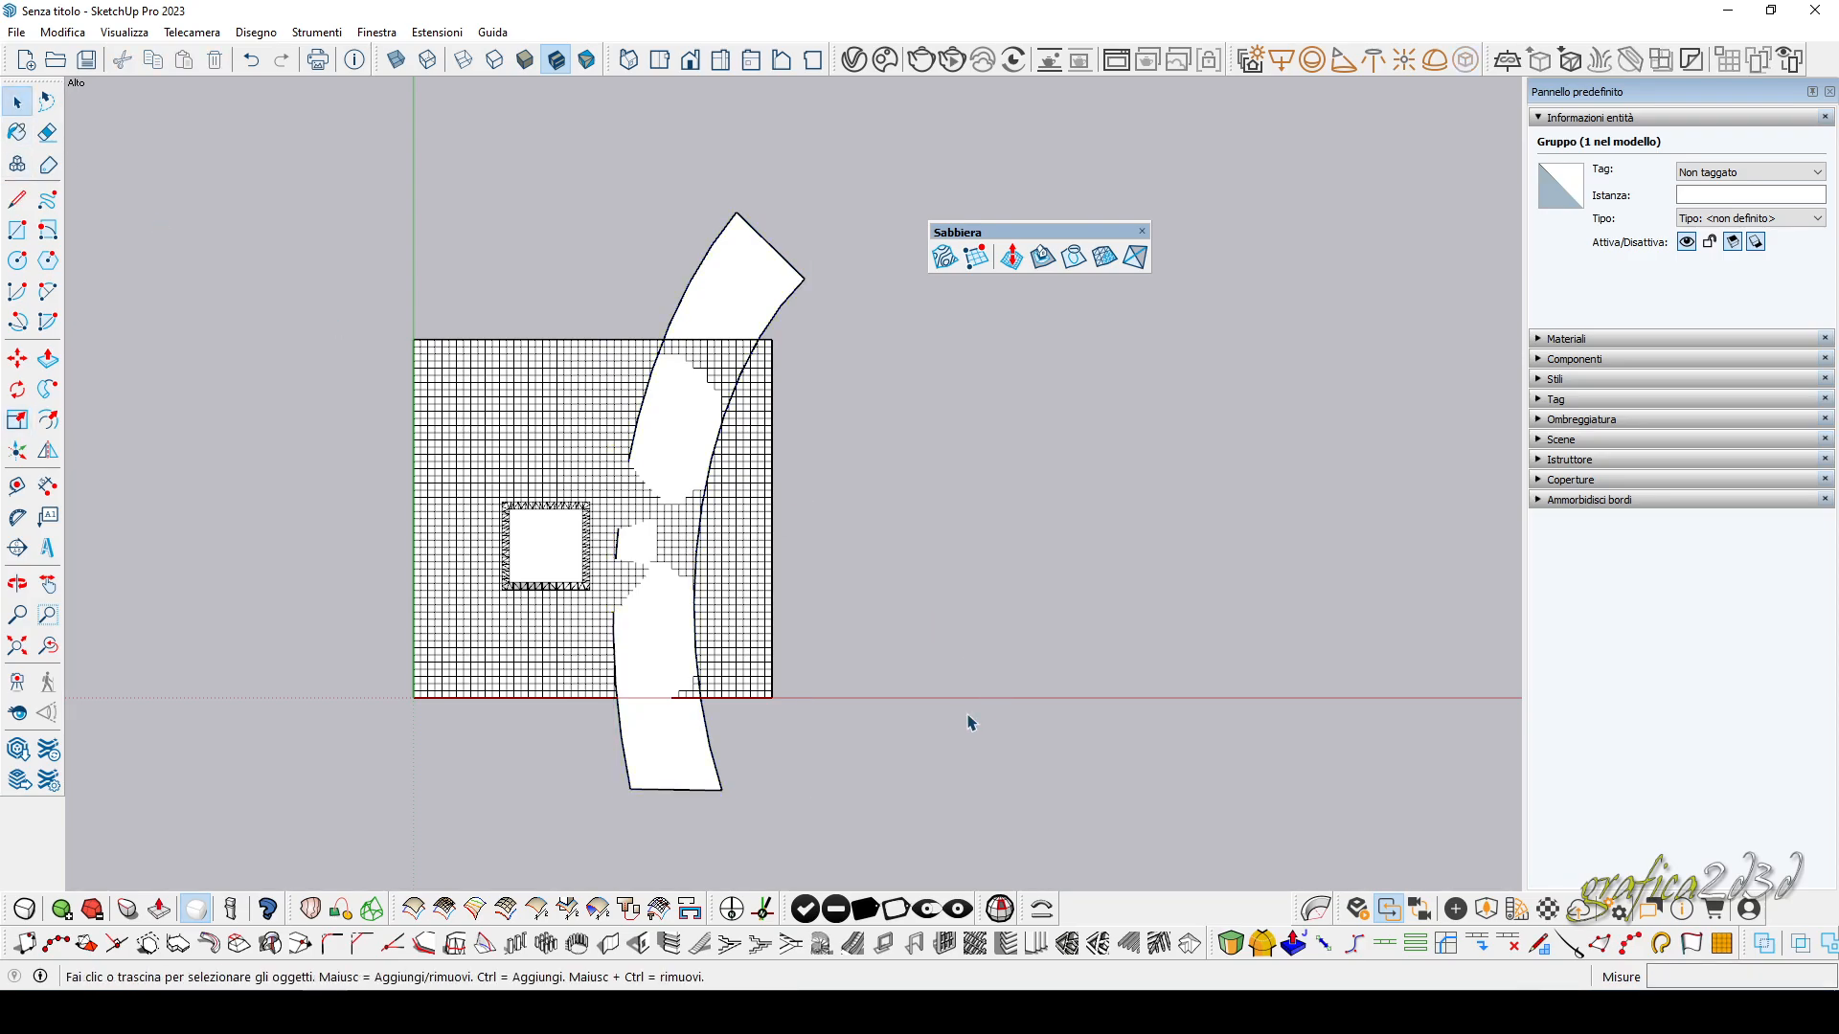
Move the curved strip group up along the blue axis by about 5 m, clear above the terrain.
{"action": "middle_click_drag", "start_coordinate": [969, 722], "coordinate": [781, 321]}
{"action": "left_click", "coordinate": [791, 351]}
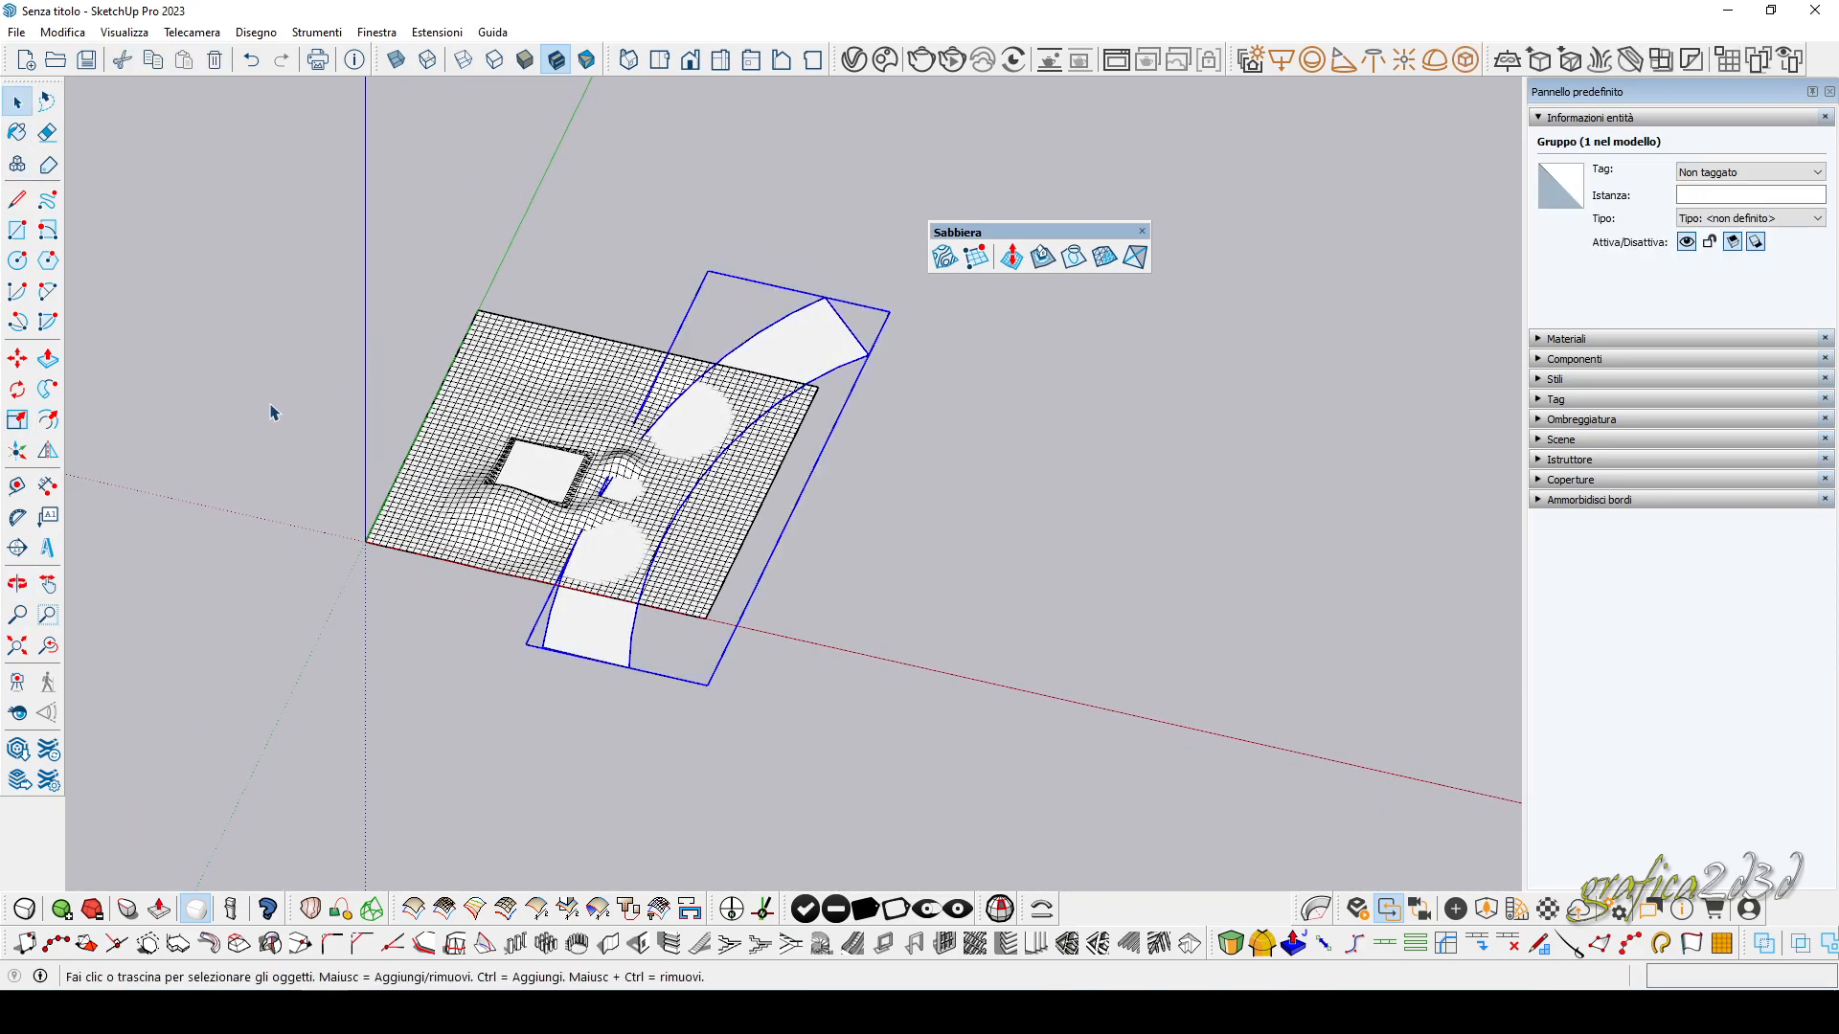
{"action": "left_click", "coordinate": [17, 358]}
{"action": "left_click", "coordinate": [1101, 388]}
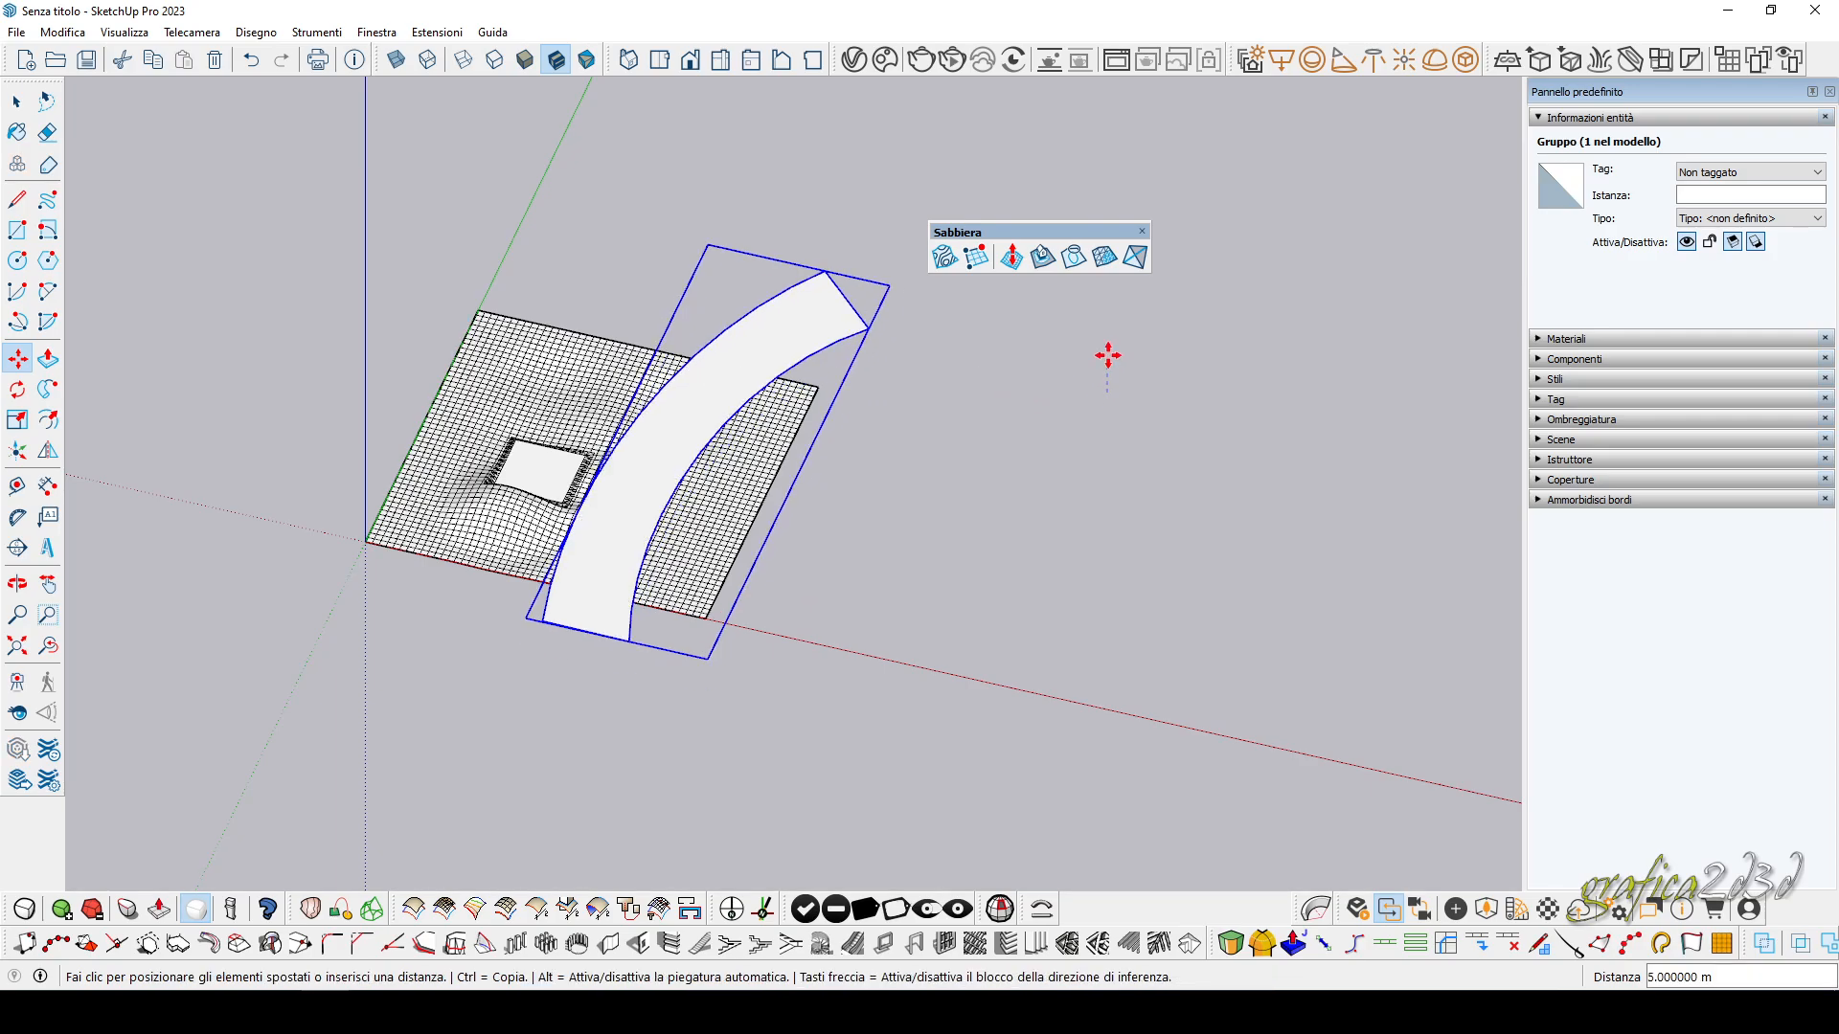
{"action": "left_click", "coordinate": [1108, 351]}
{"action": "middle_click_drag", "start_coordinate": [1030, 505], "coordinate": [751, 341]}
{"action": "scroll", "coordinate": [636, 387], "scroll_direction": "up", "scroll_amount": 4}
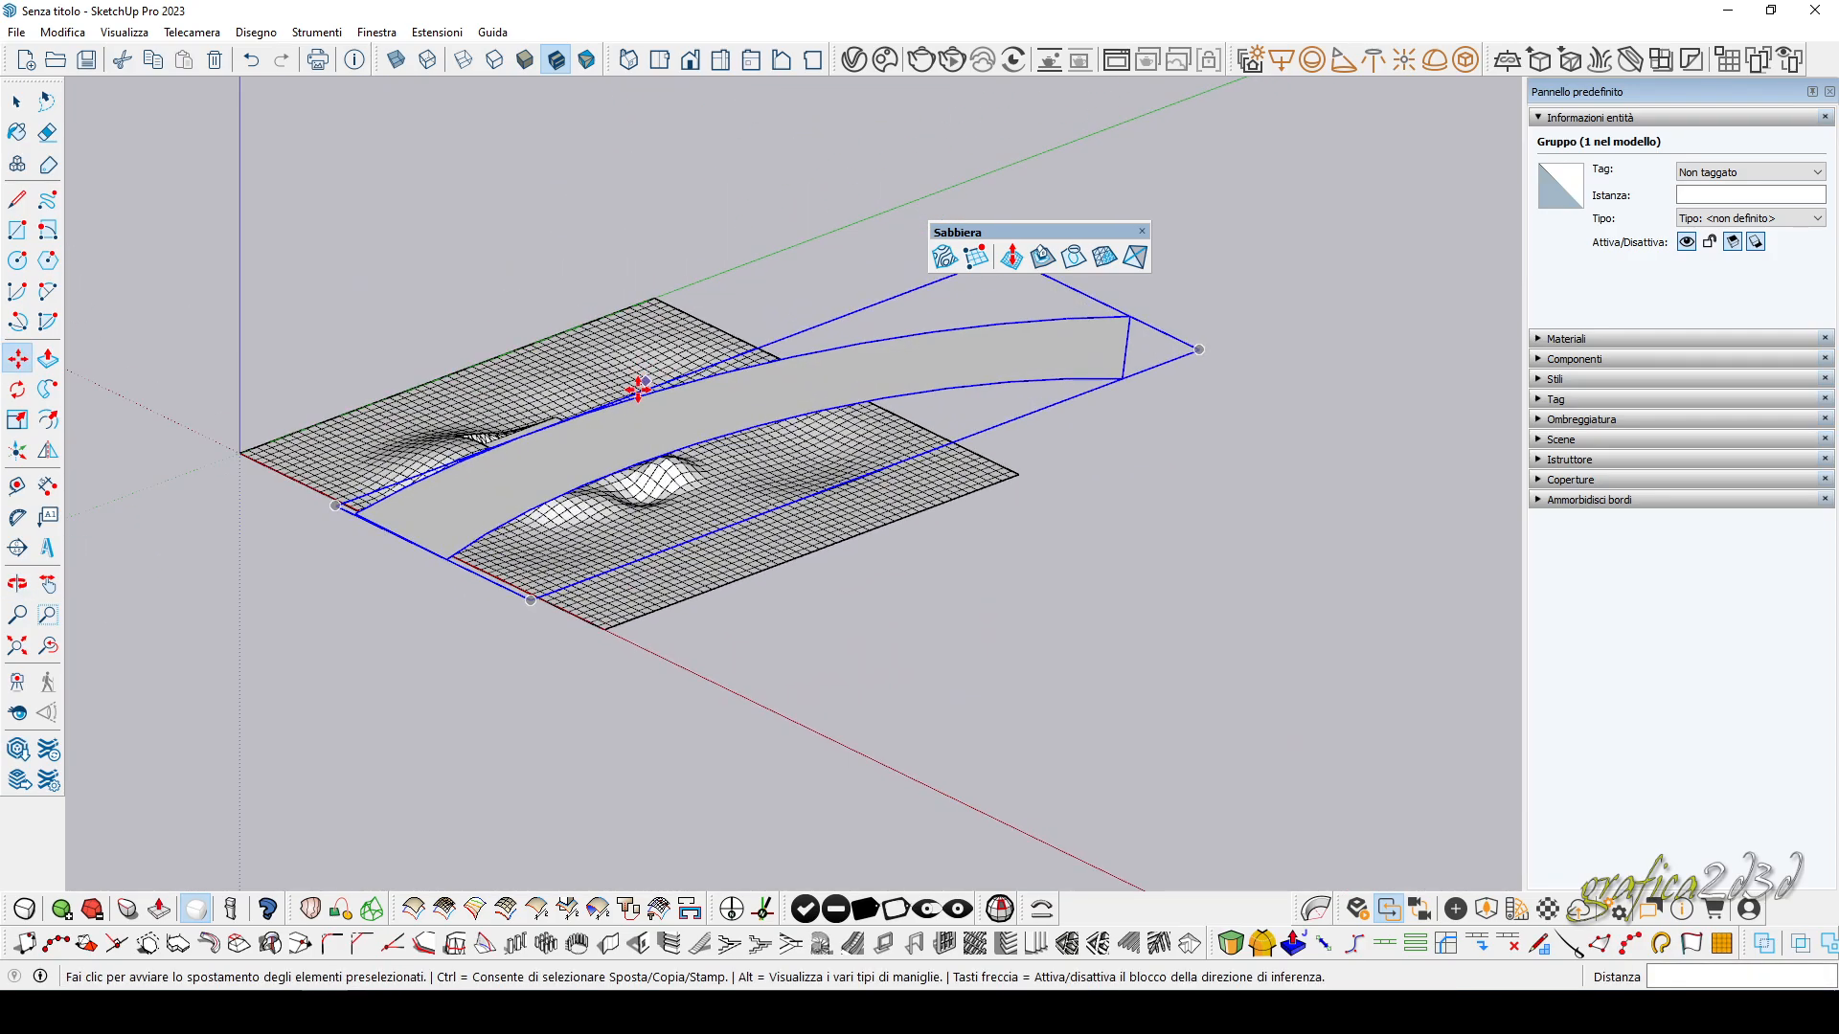
Drape the curved strip's outline onto the terrain mesh below it.
{"action": "left_click", "coordinate": [17, 102]}
{"action": "left_click", "coordinate": [1010, 212]}
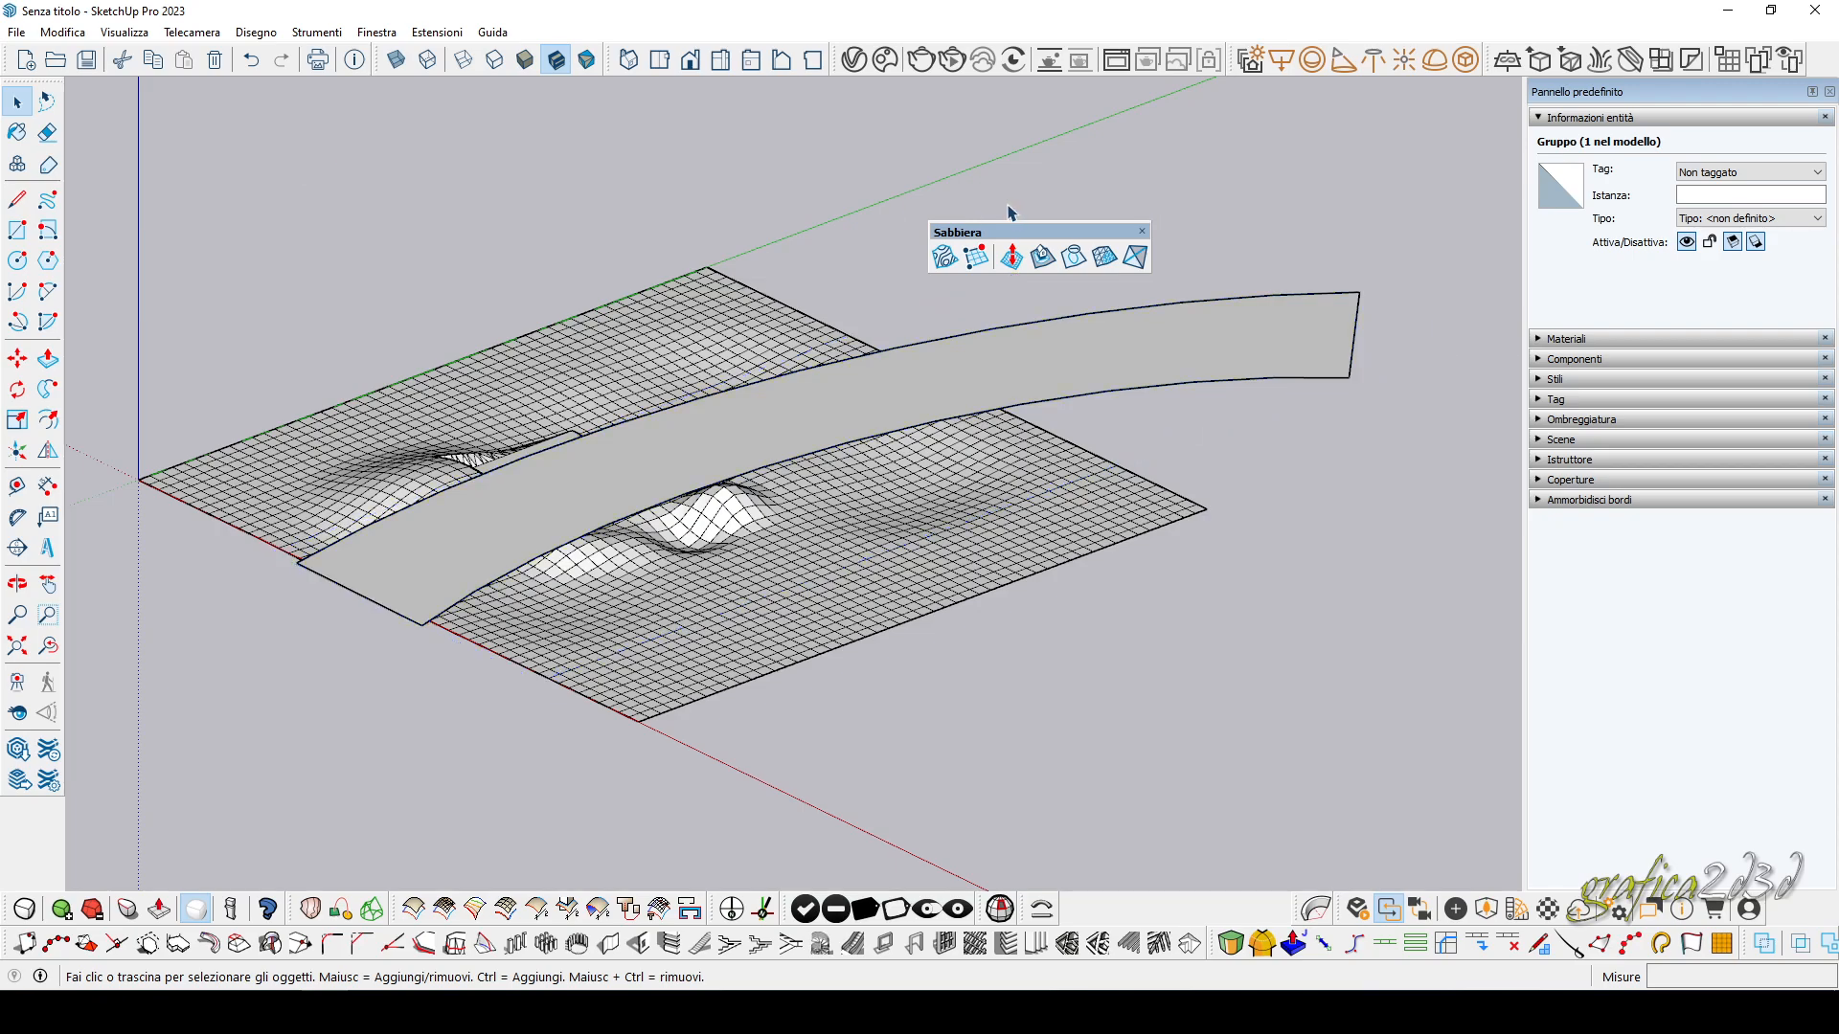
{"action": "left_click", "coordinate": [1083, 261]}
{"action": "left_click", "coordinate": [1090, 330]}
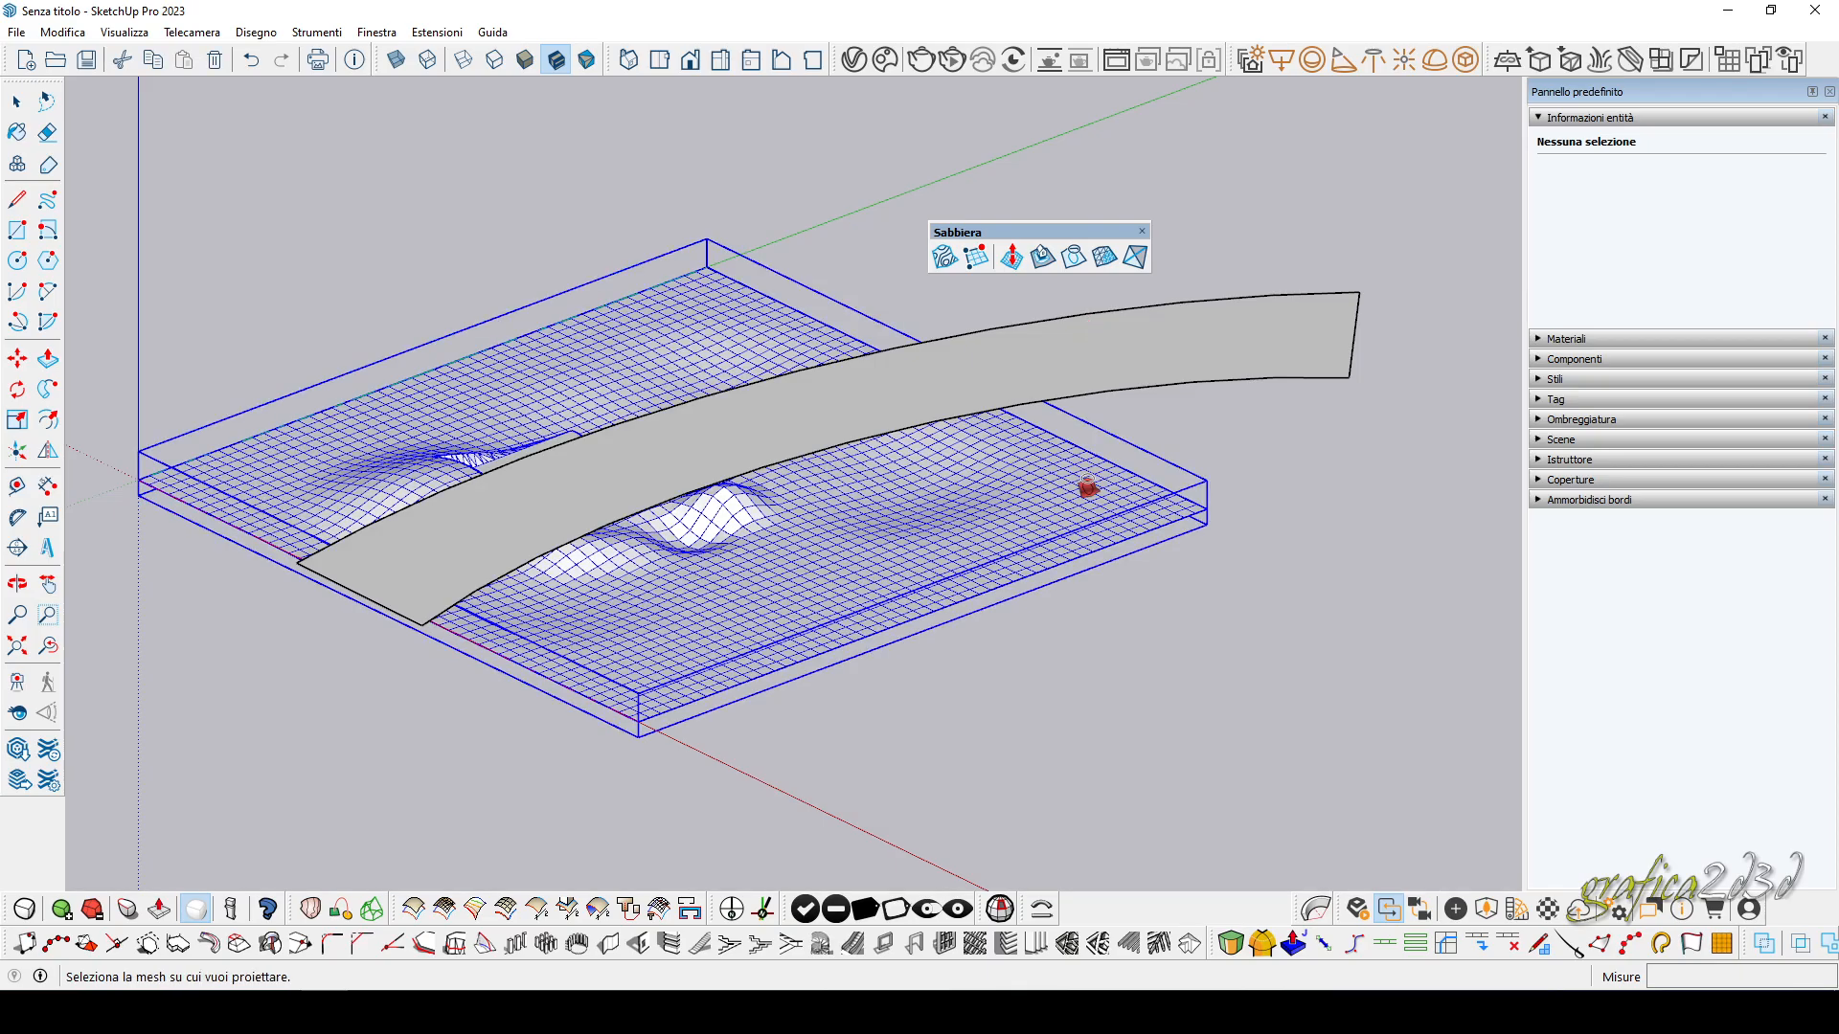
{"action": "left_click", "coordinate": [1088, 485]}
{"action": "middle_click_drag", "start_coordinate": [537, 772], "coordinate": [647, 660]}
{"action": "scroll", "coordinate": [537, 599], "scroll_direction": "up", "scroll_amount": 5}
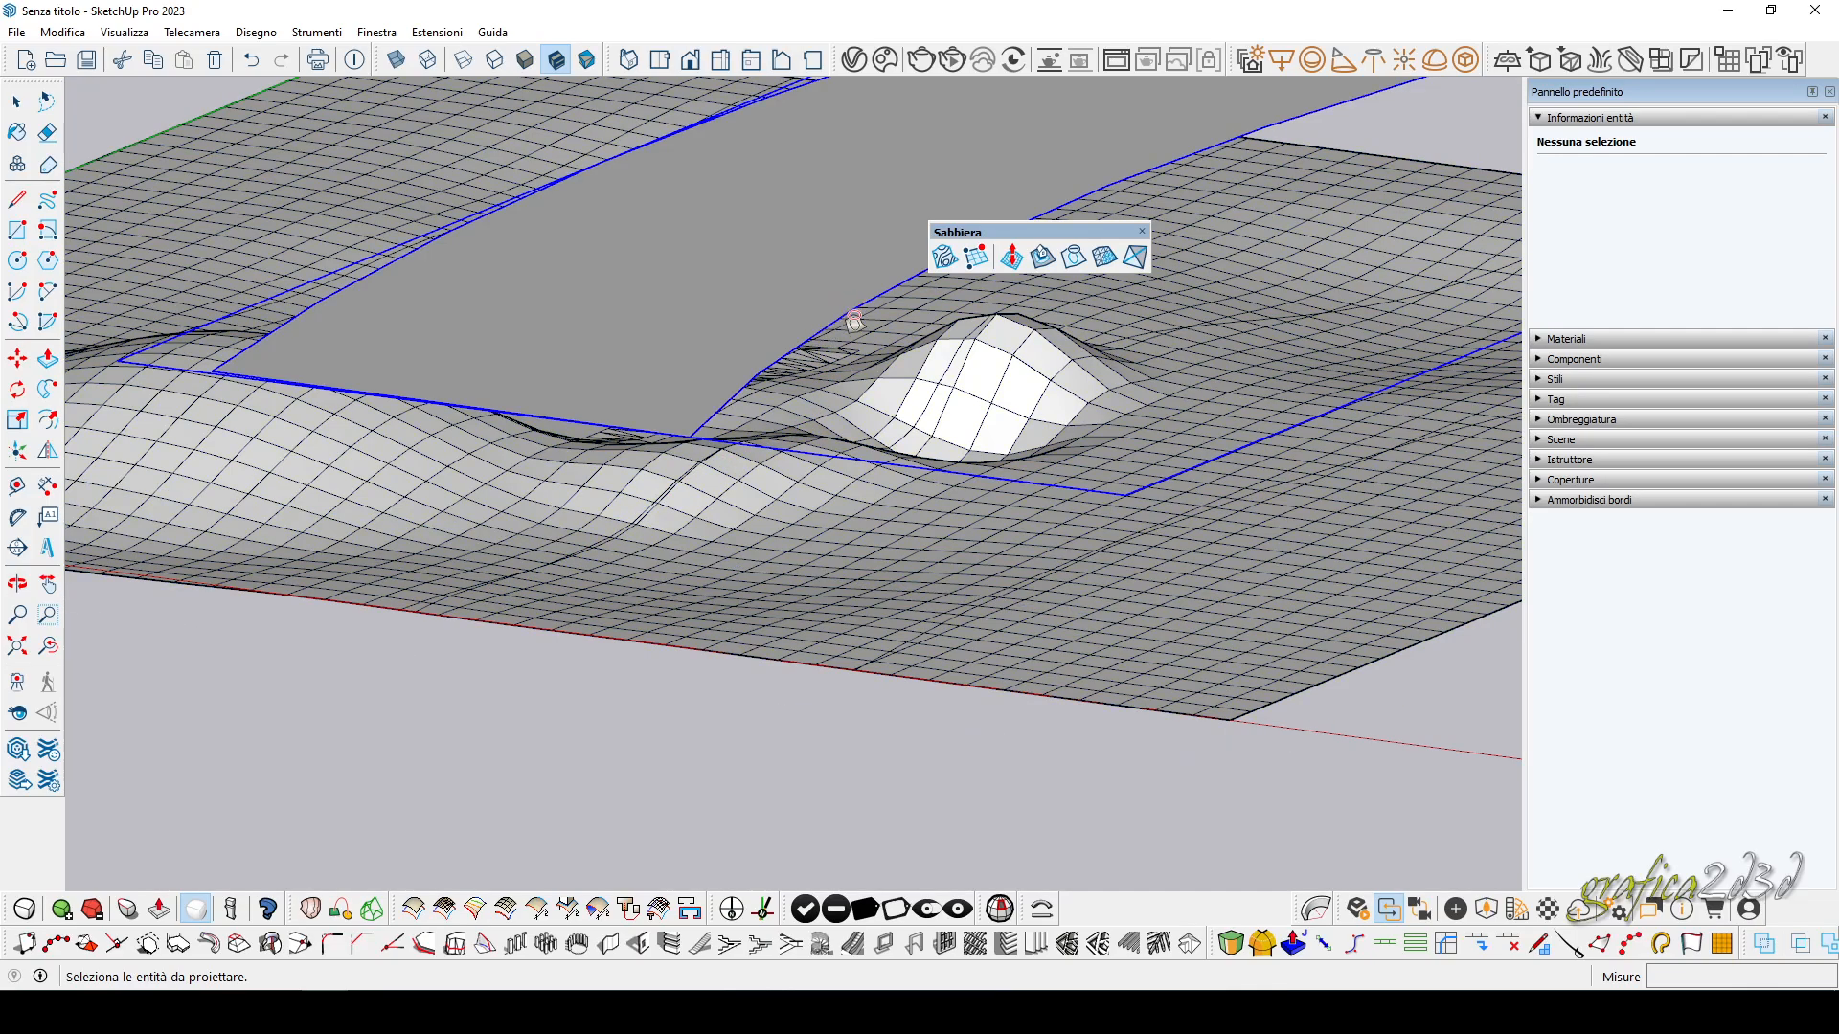
{"action": "key", "text": "space"}
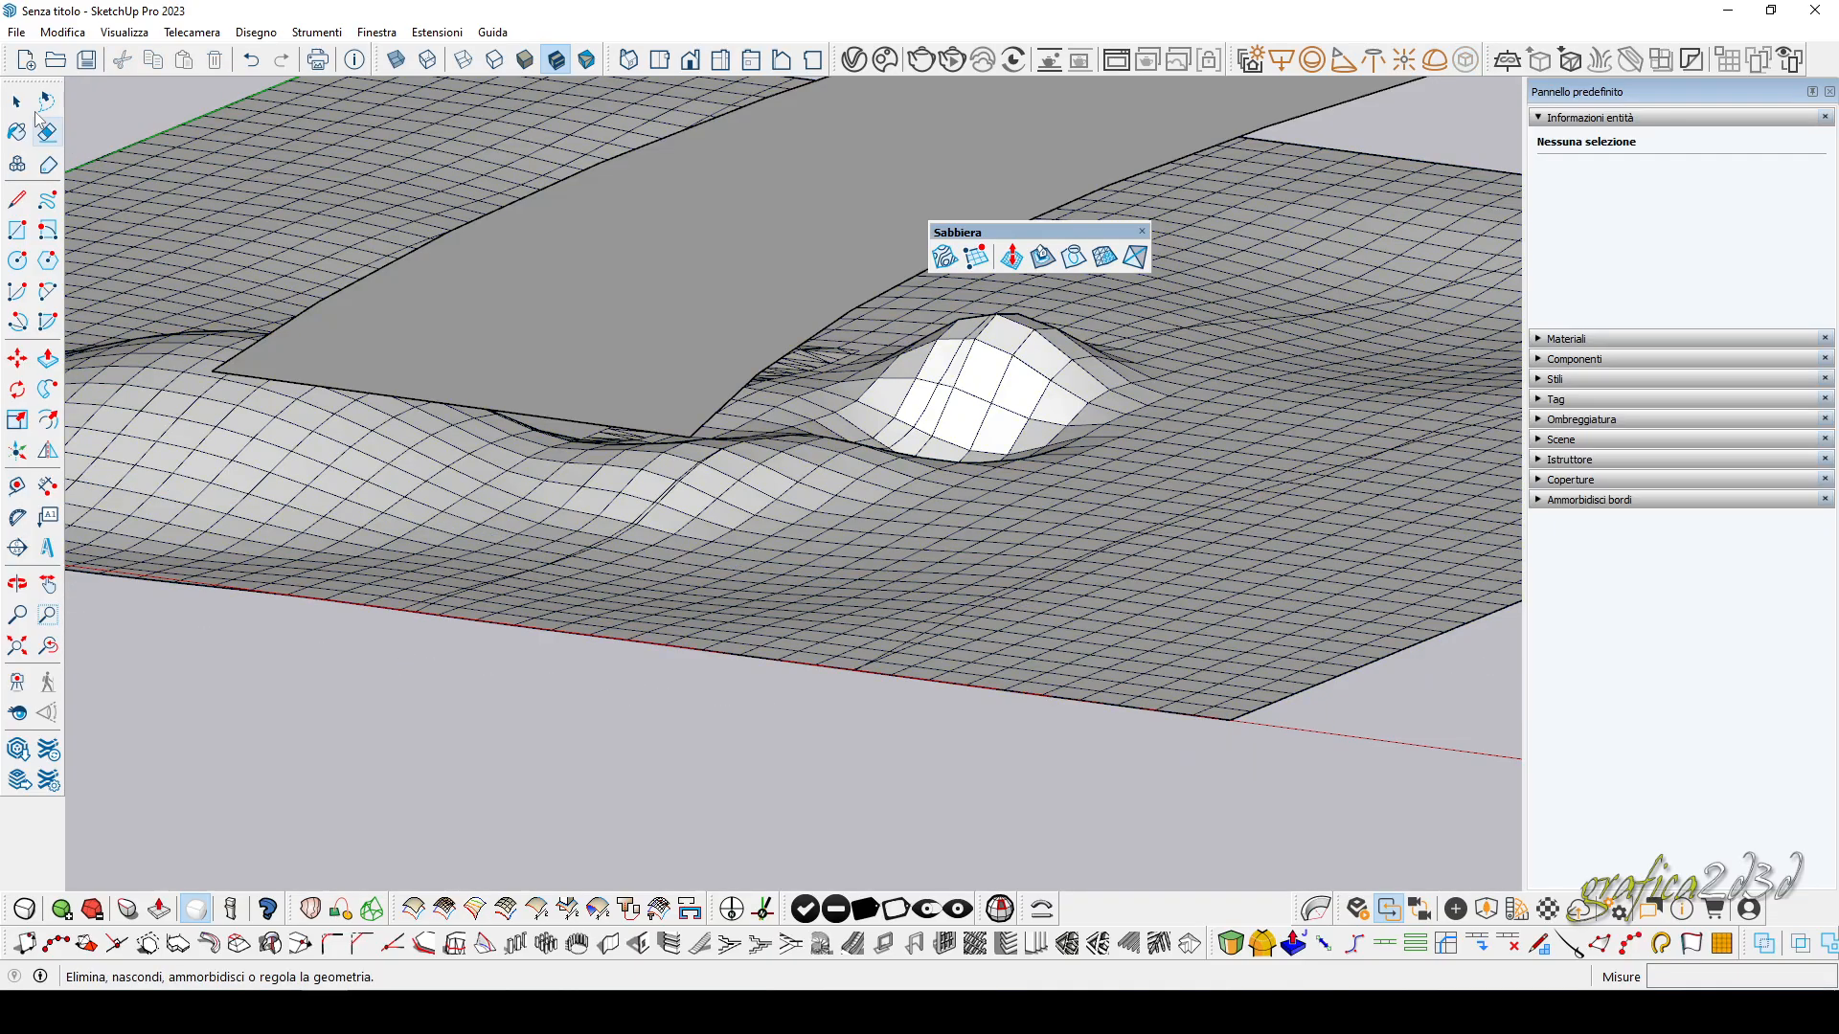
Open the terrain group and select mesh cells beside the draped strip outline on the hill.
{"action": "middle_click_drag", "start_coordinate": [647, 509], "coordinate": [719, 607]}
{"action": "left_click", "coordinate": [616, 563]}
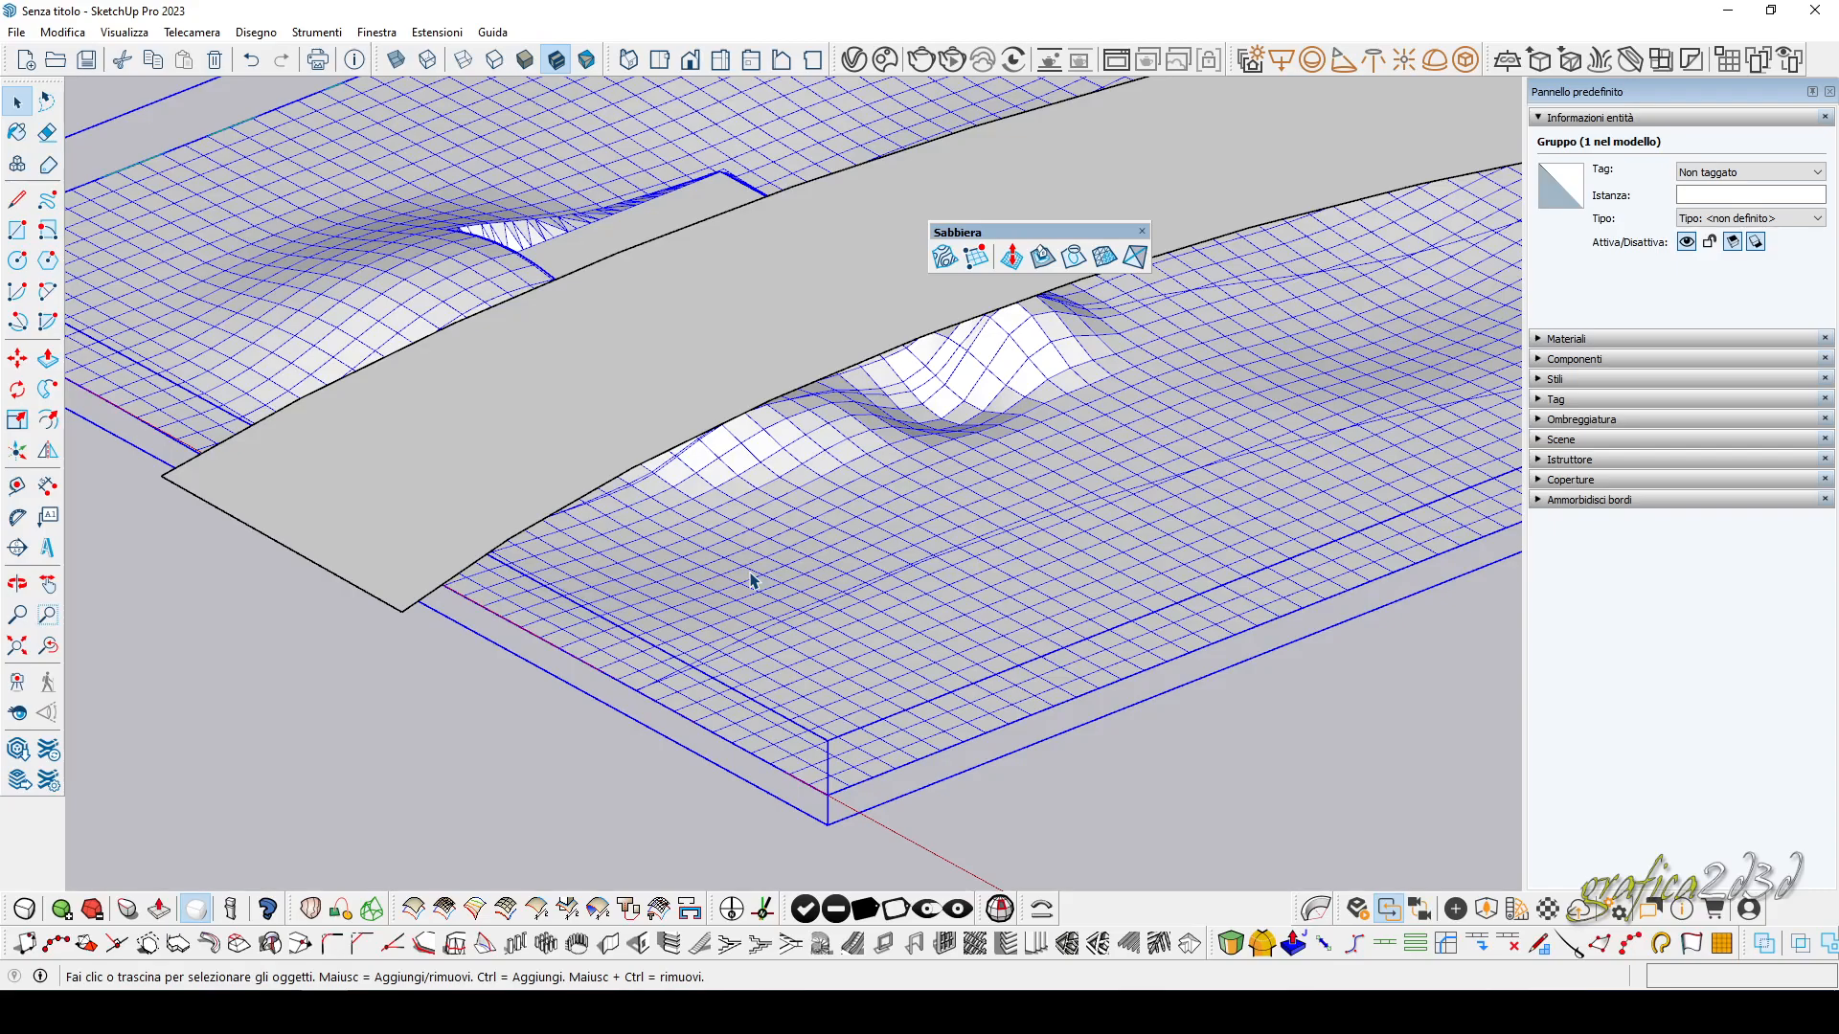
{"action": "double_click", "coordinate": [781, 576]}
{"action": "left_click_drag", "start_coordinate": [756, 521], "coordinate": [821, 530]}
{"action": "scroll", "coordinate": [788, 460], "scroll_direction": "up", "scroll_amount": 5}
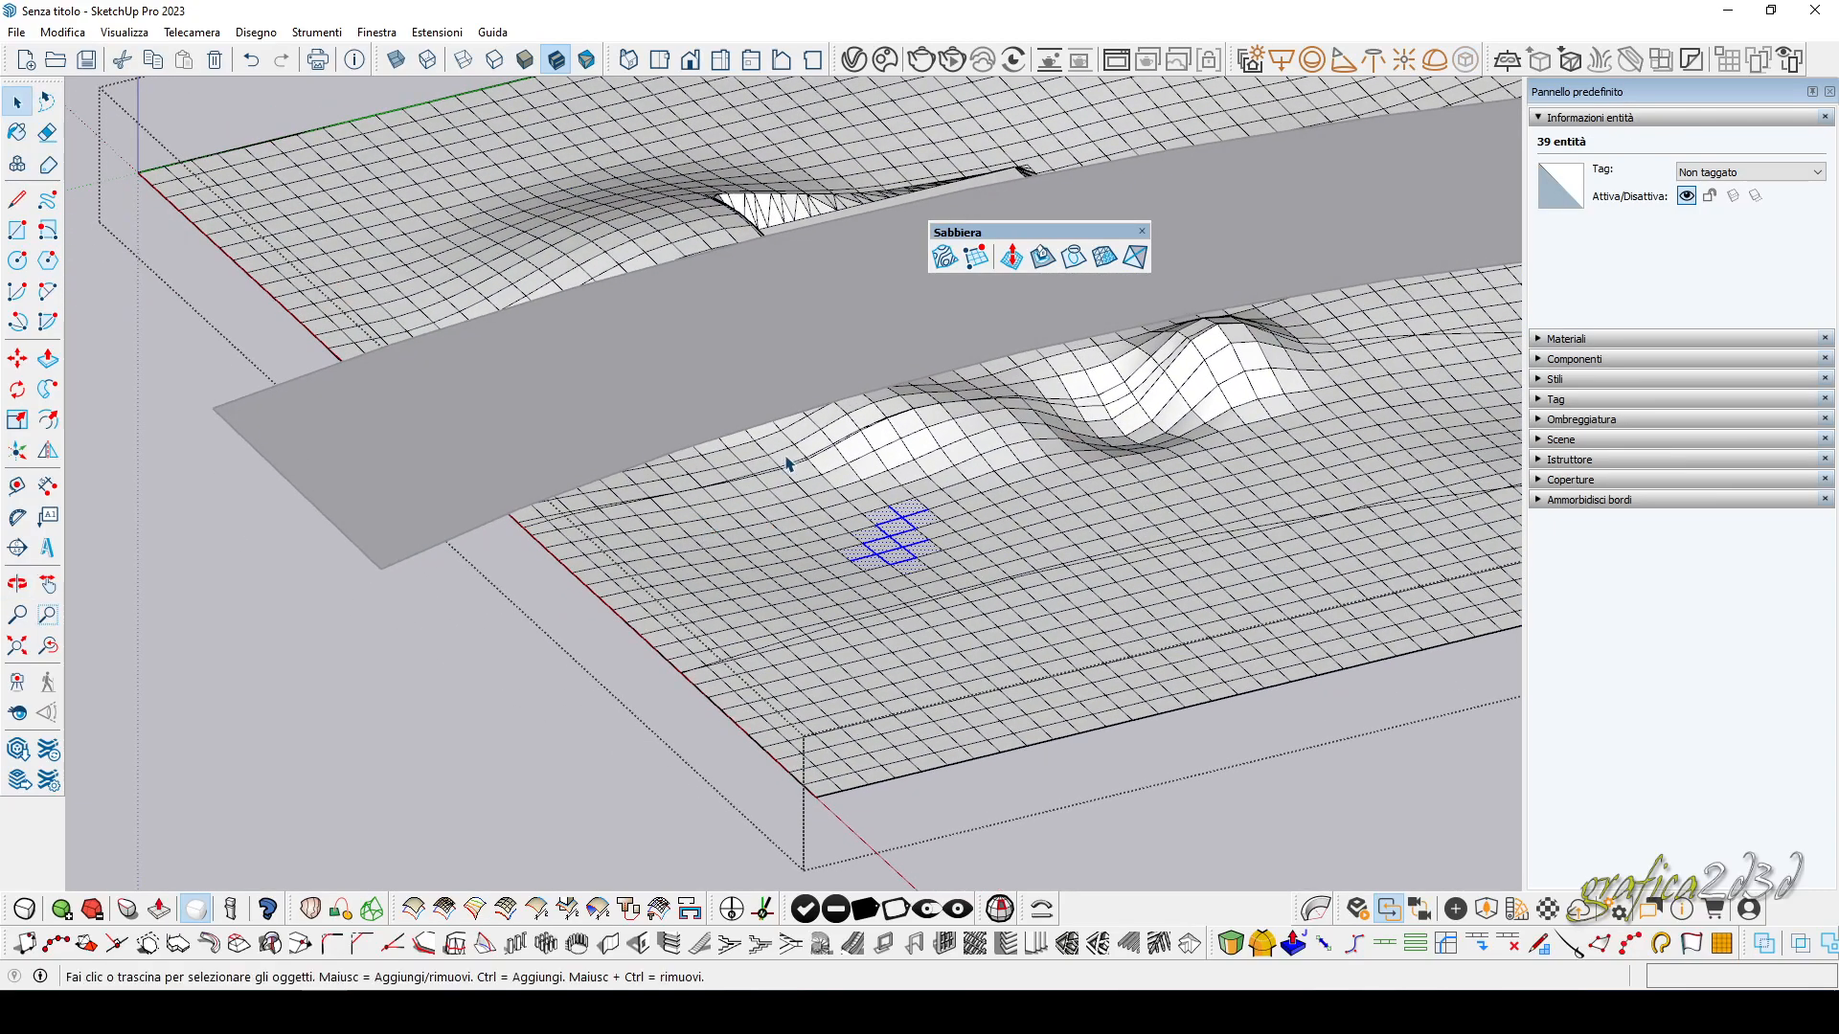
{"action": "left_click_drag", "start_coordinate": [997, 508], "coordinate": [887, 452]}
{"action": "scroll", "coordinate": [887, 447], "scroll_direction": "up", "scroll_amount": 4}
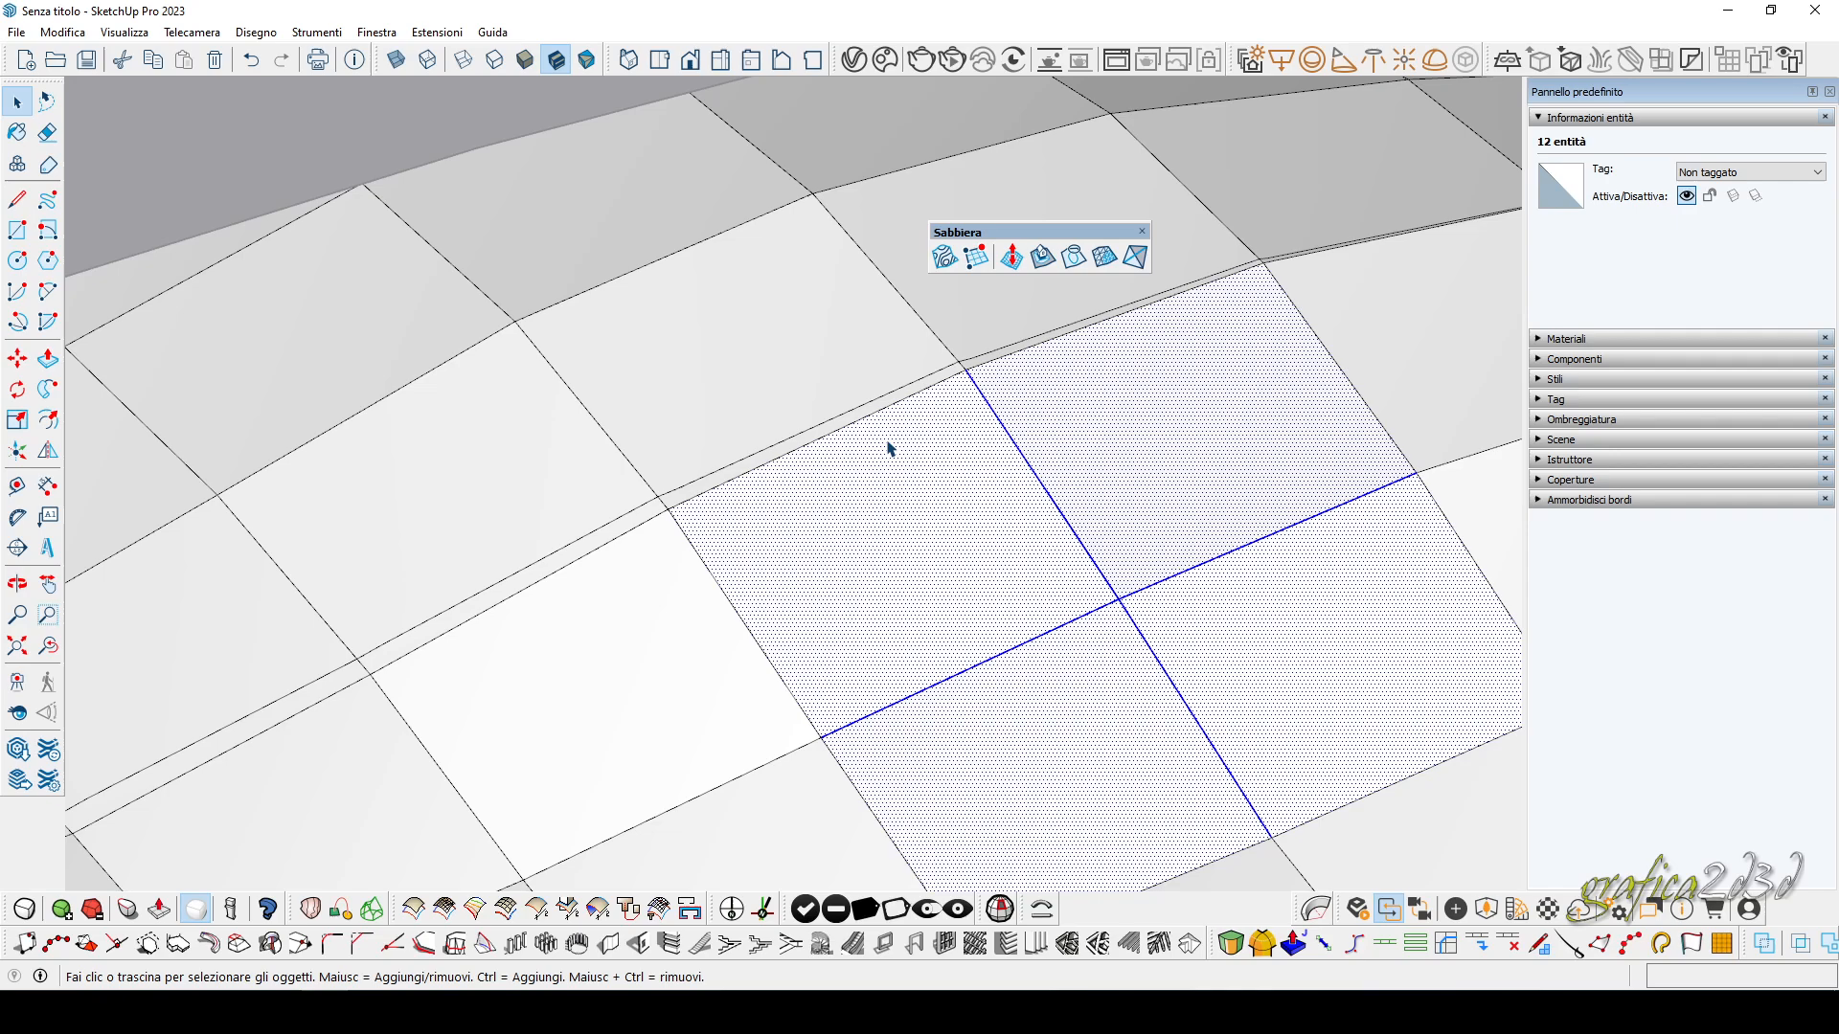
Examine the draped edge, the narrow face beside it and the neighbouring cell, and leave the terrain group.
{"action": "left_click", "coordinate": [870, 419]}
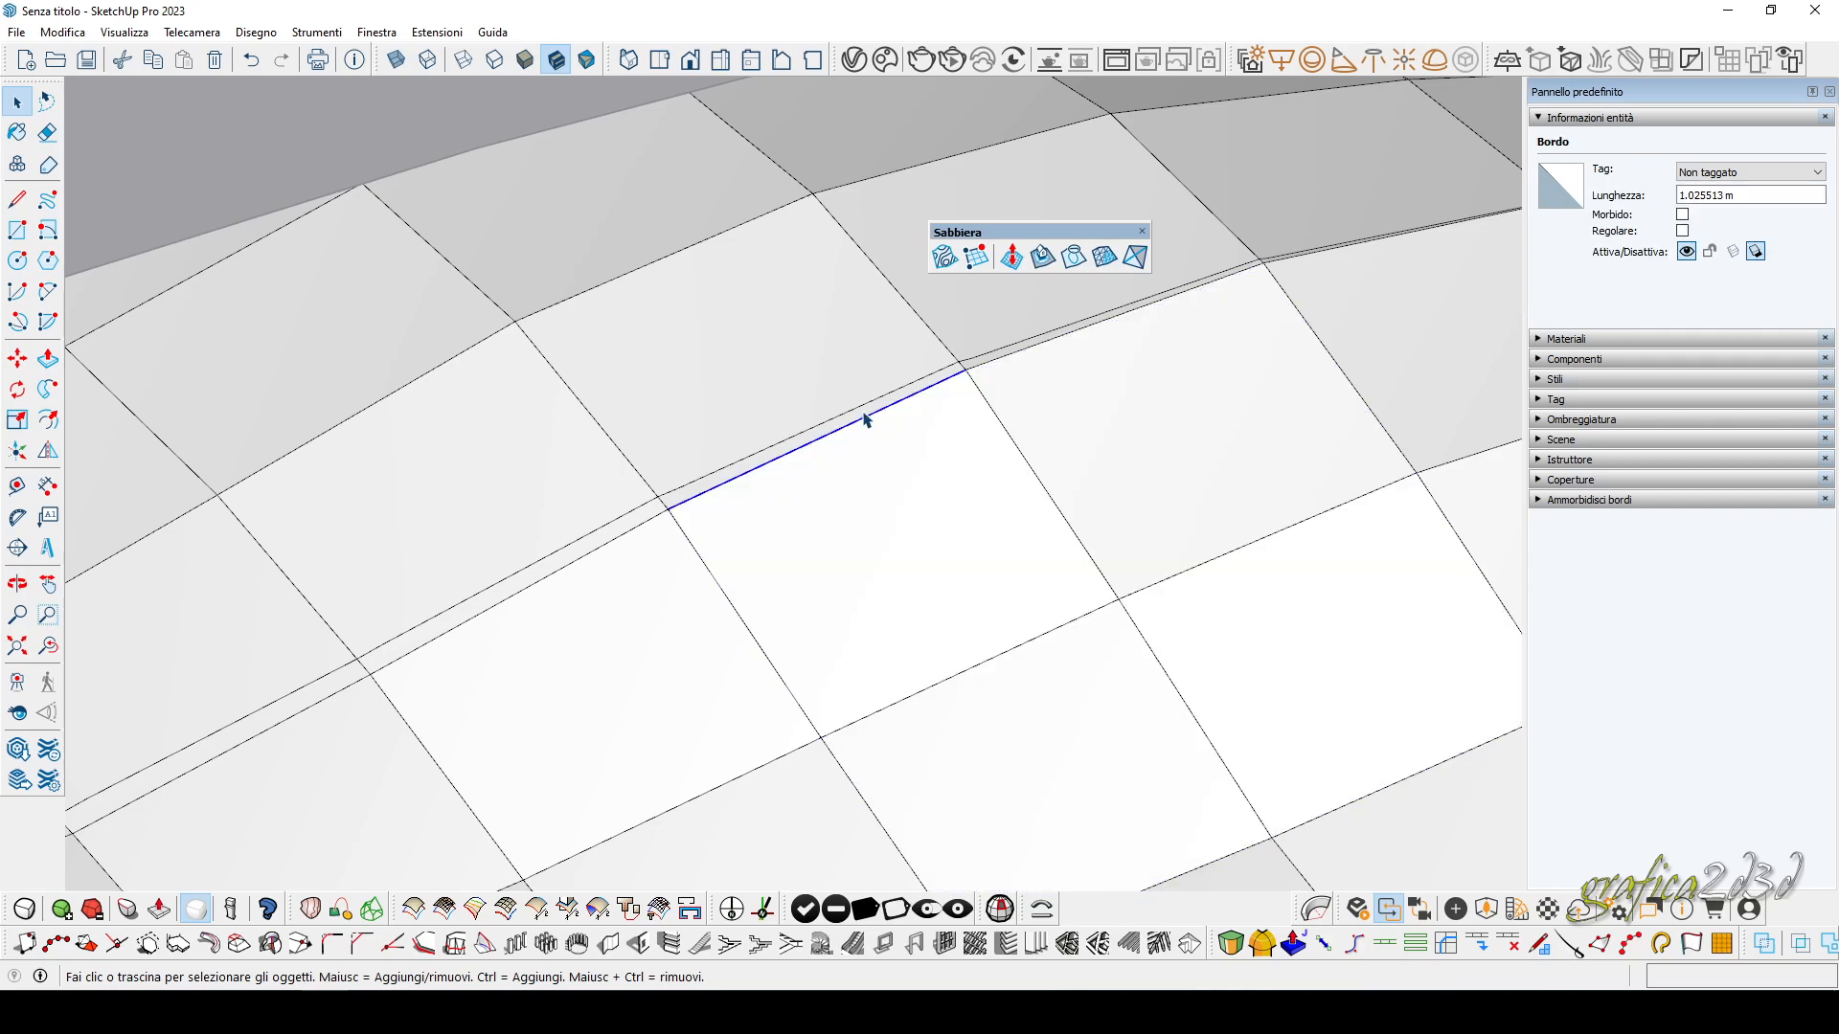
{"action": "left_click", "coordinate": [866, 418]}
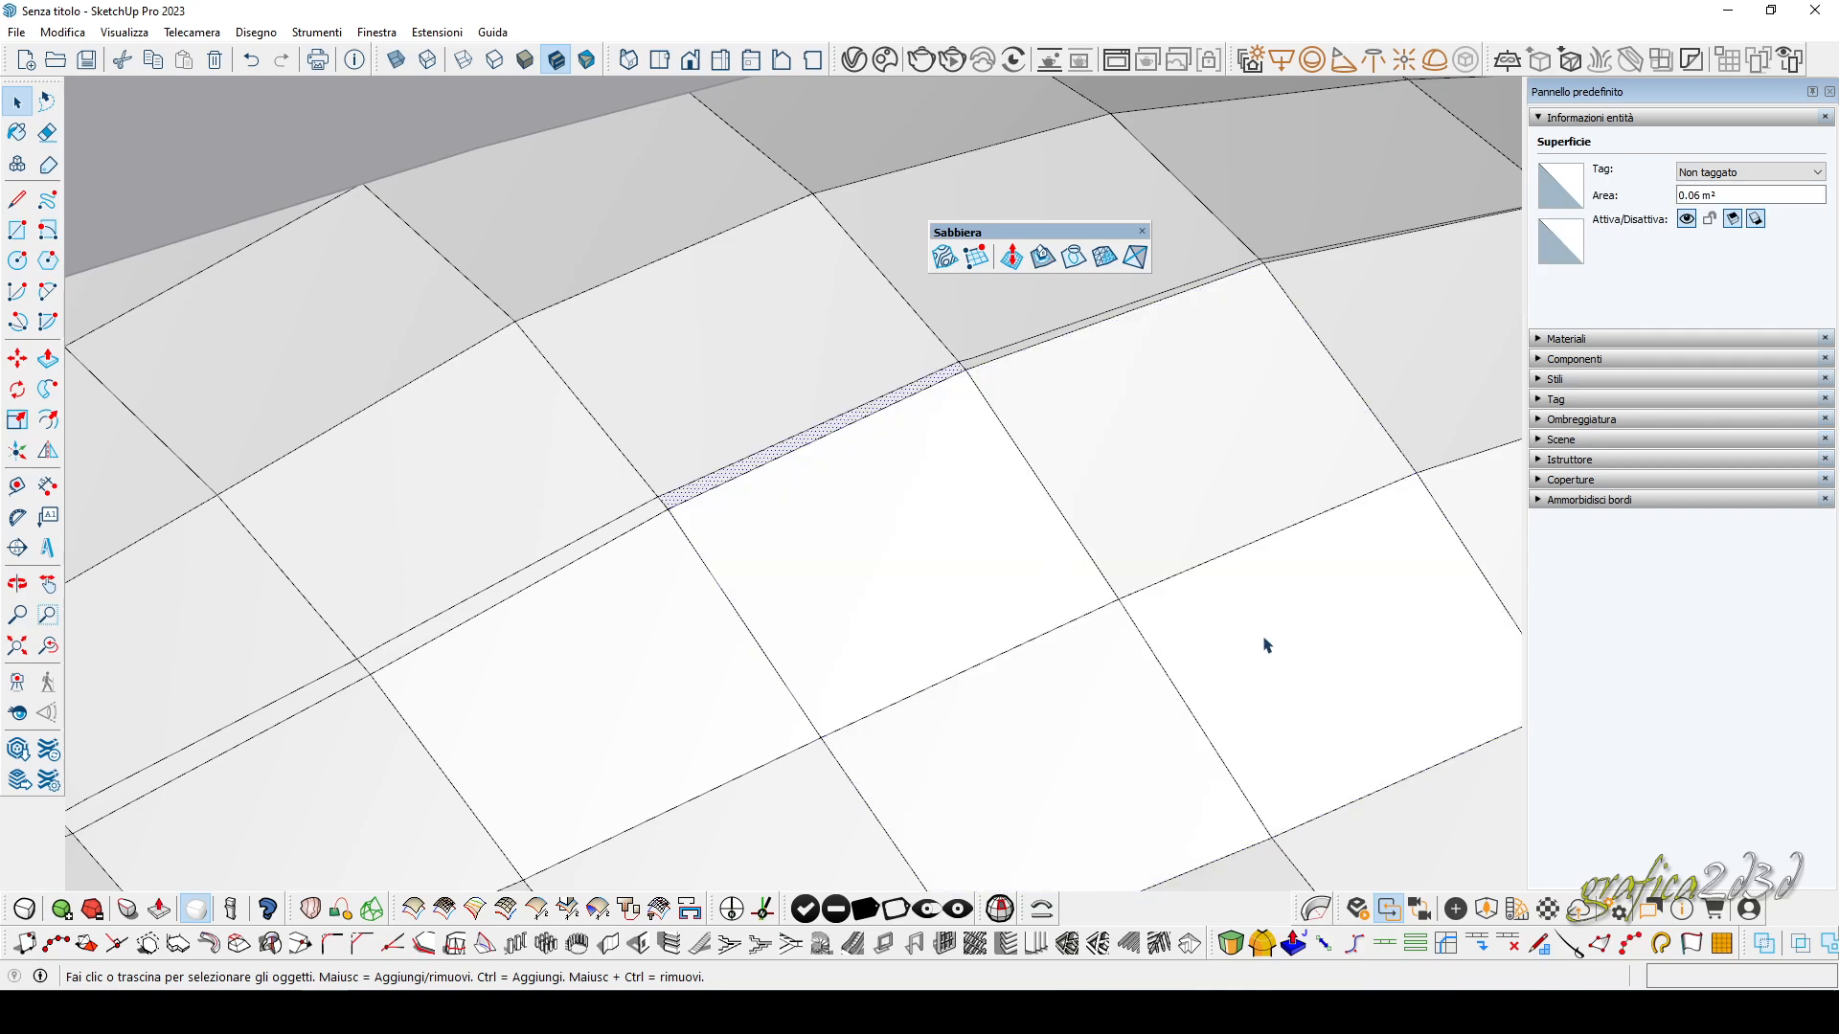
{"action": "left_click_drag", "start_coordinate": [1261, 635], "coordinate": [936, 388]}
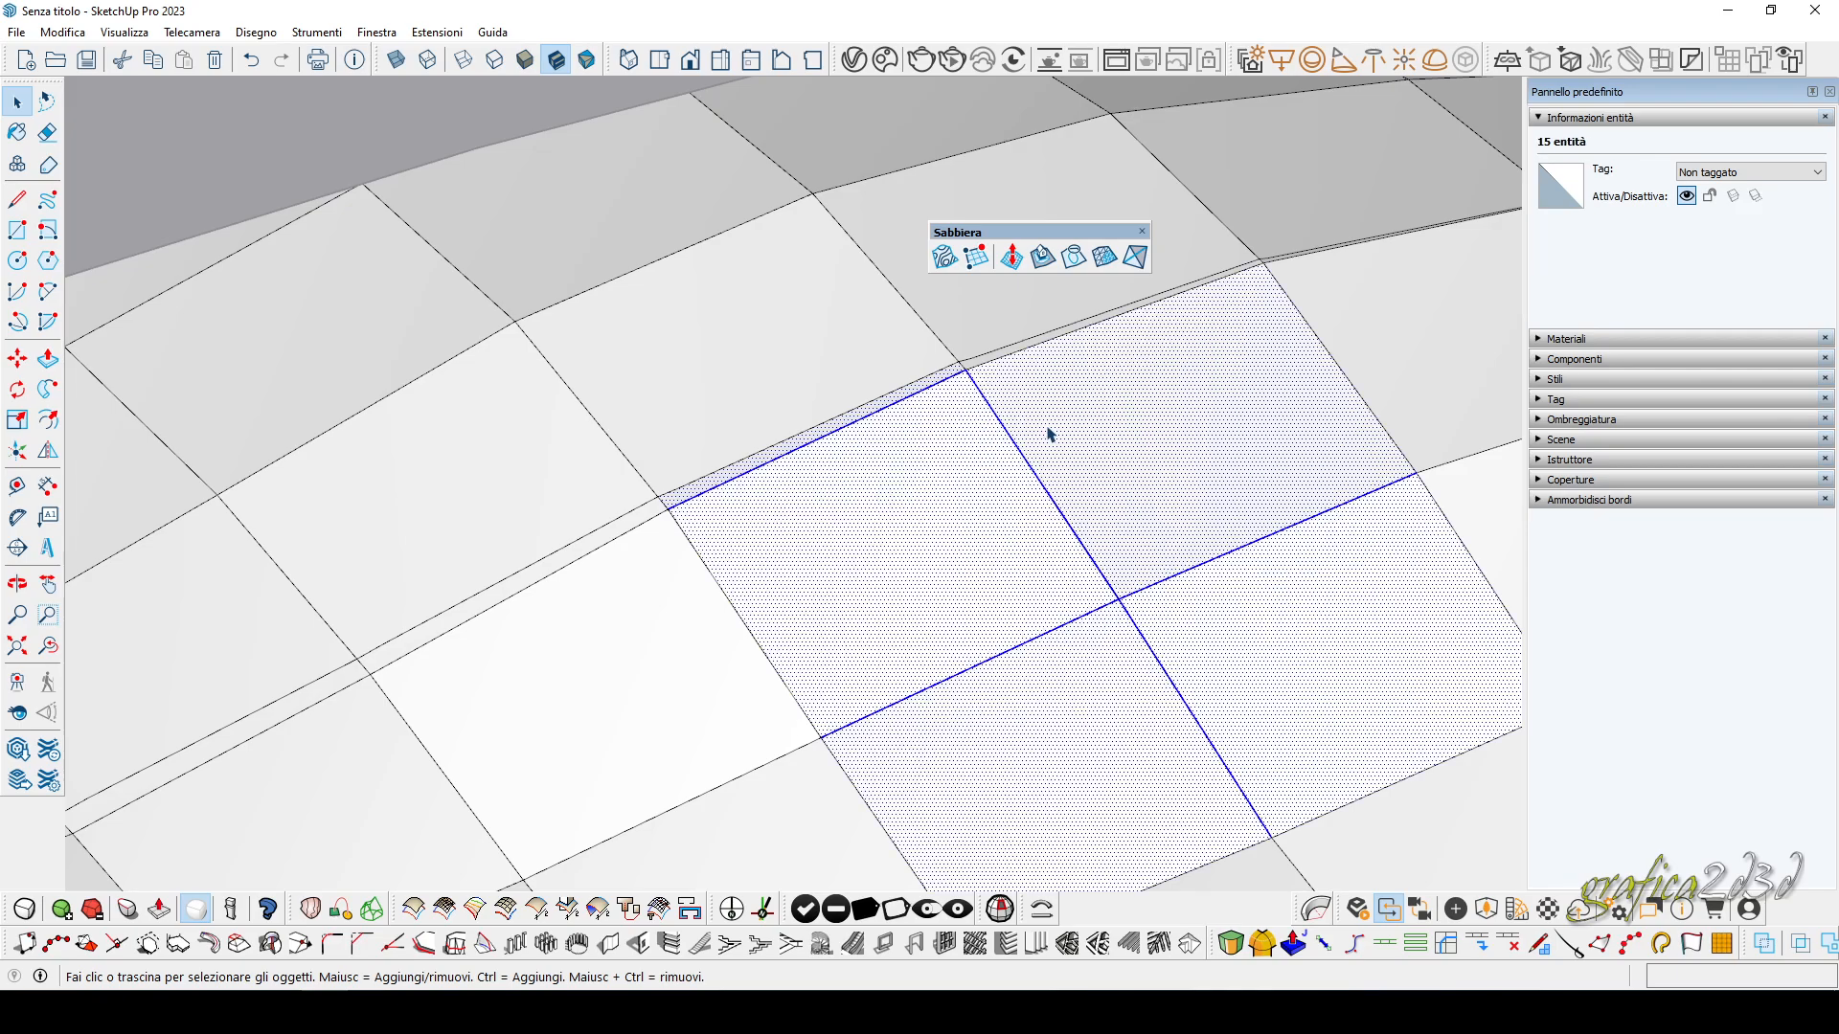
{"action": "scroll", "coordinate": [972, 464], "scroll_direction": "down", "scroll_amount": 2}
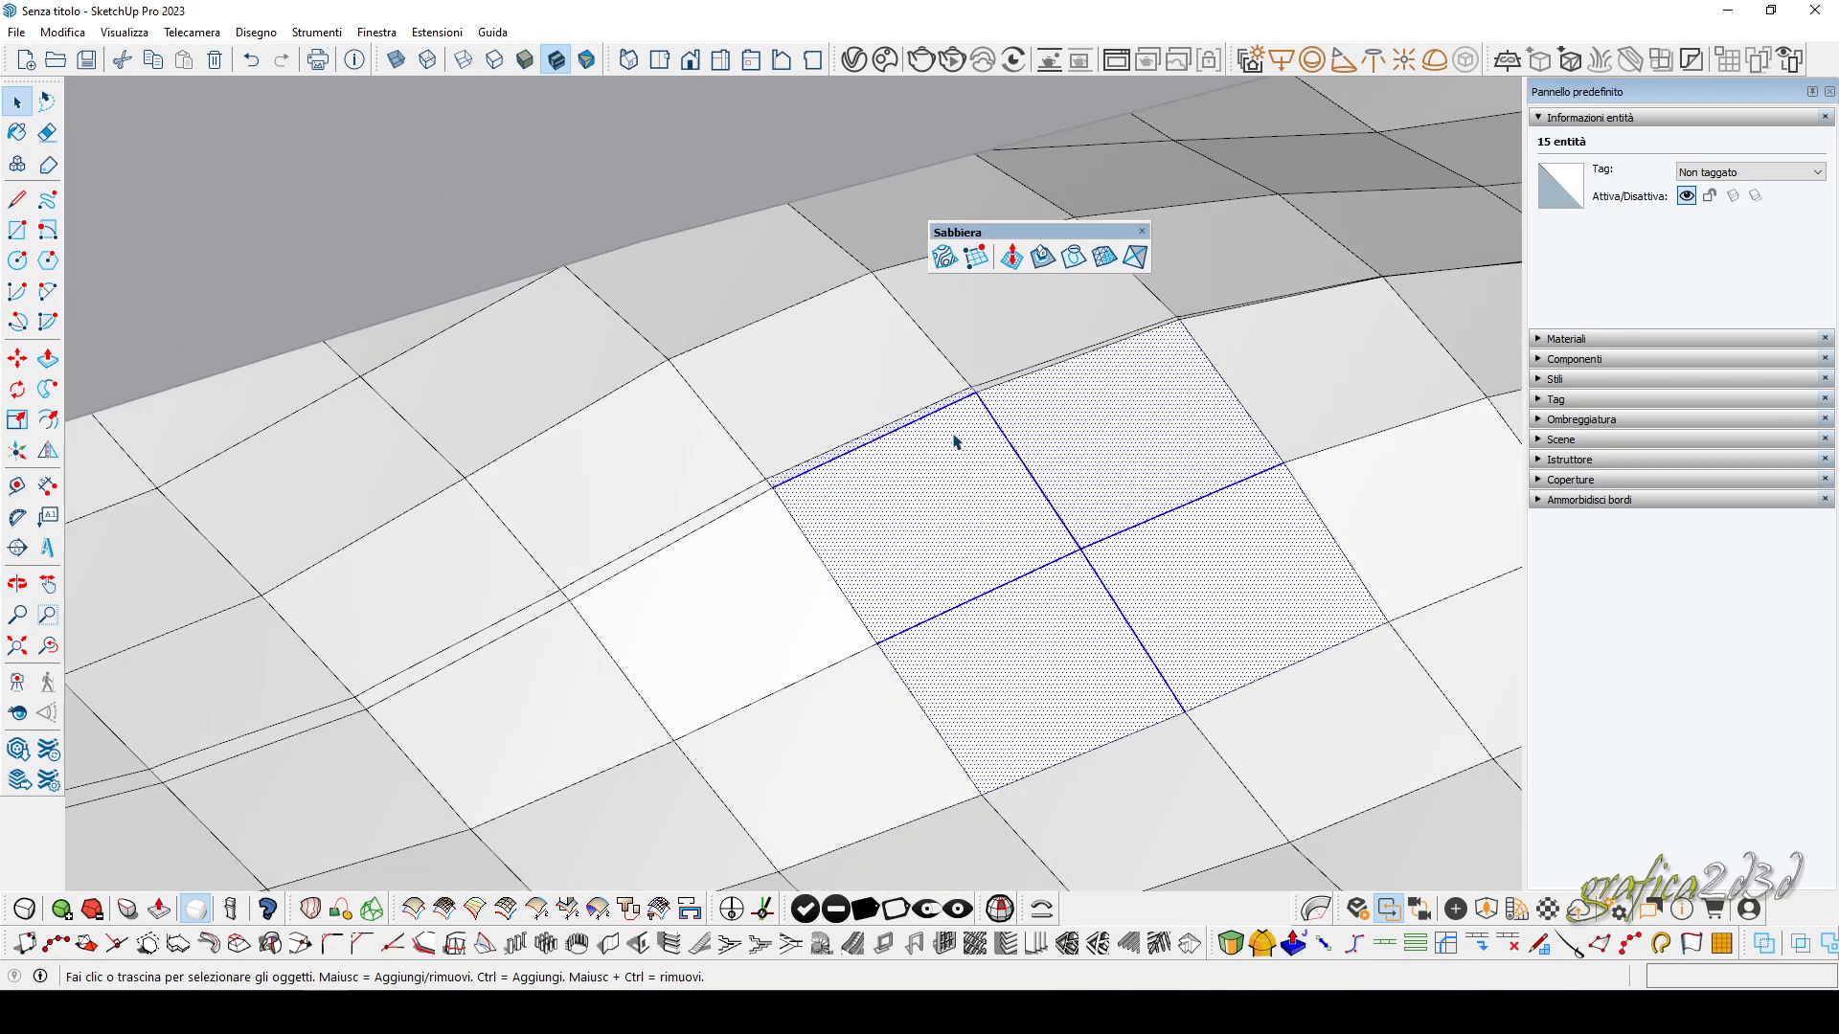
{"action": "left_click", "coordinate": [890, 369]}
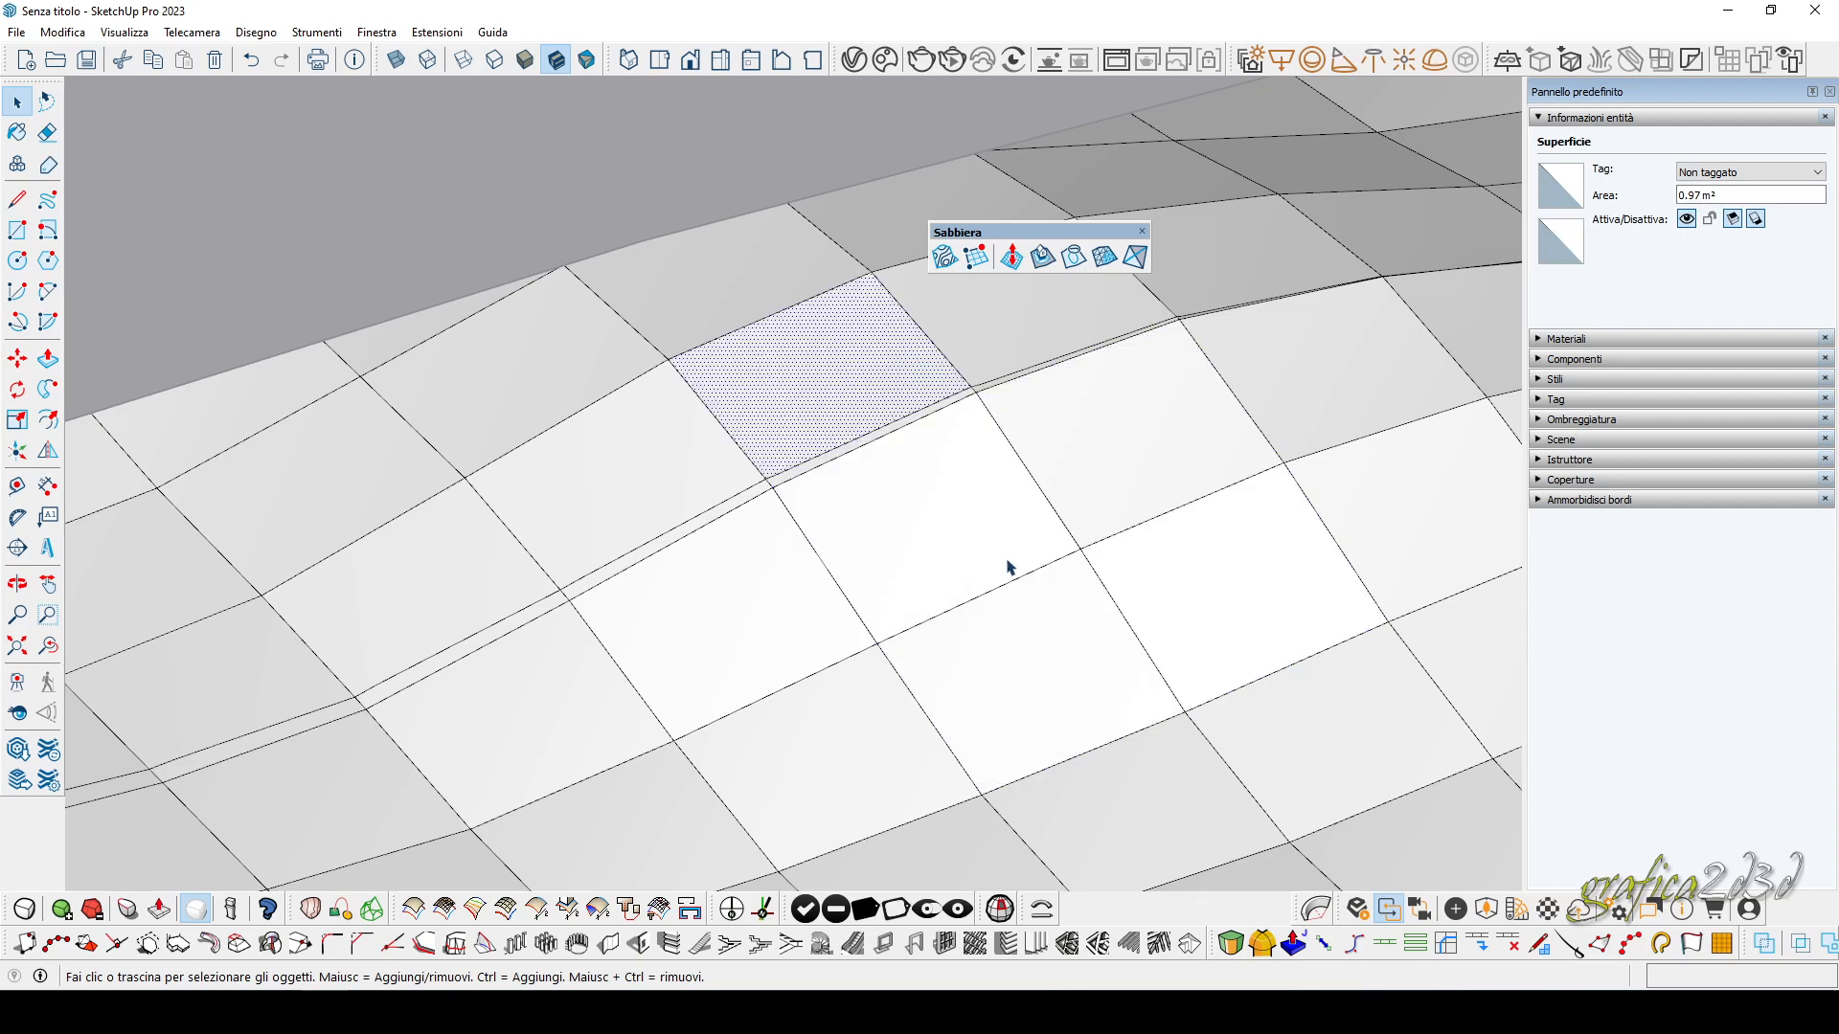
{"action": "scroll", "coordinate": [914, 551], "scroll_direction": "down", "scroll_amount": 10}
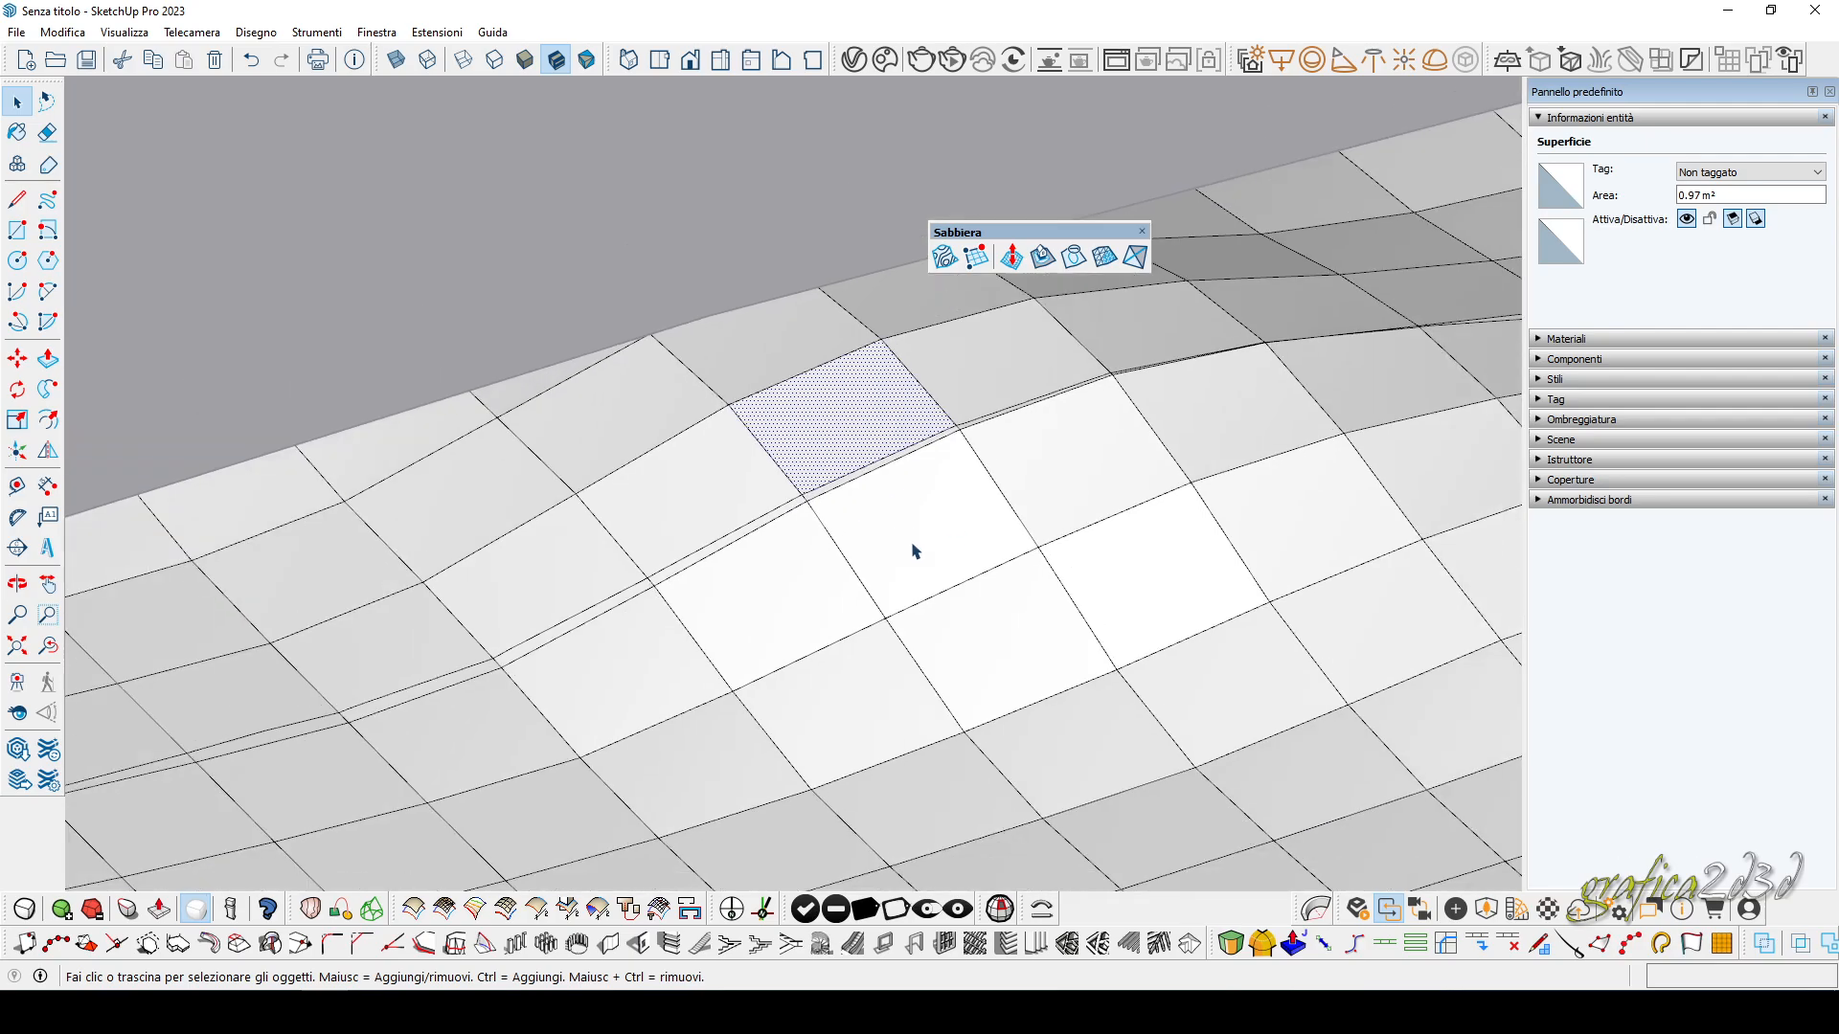
{"action": "scroll", "coordinate": [914, 551], "scroll_direction": "down", "scroll_amount": 8}
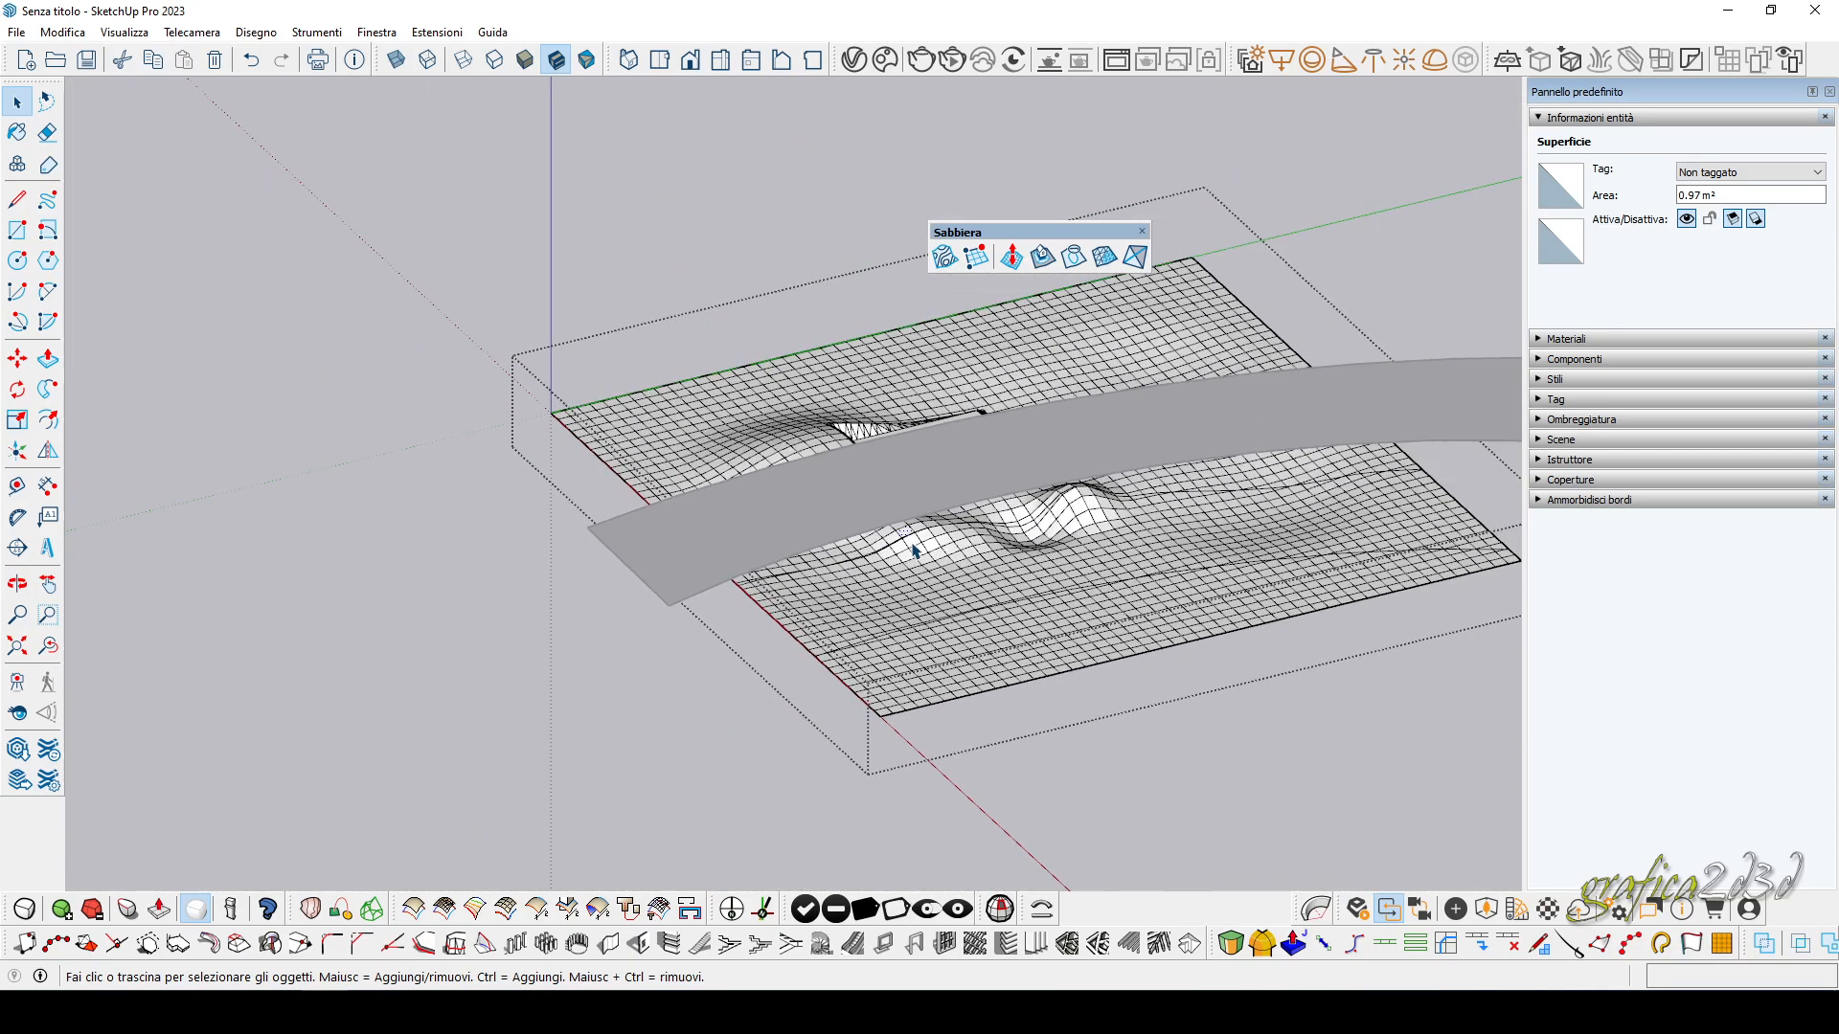
{"action": "left_click", "coordinate": [1045, 314]}
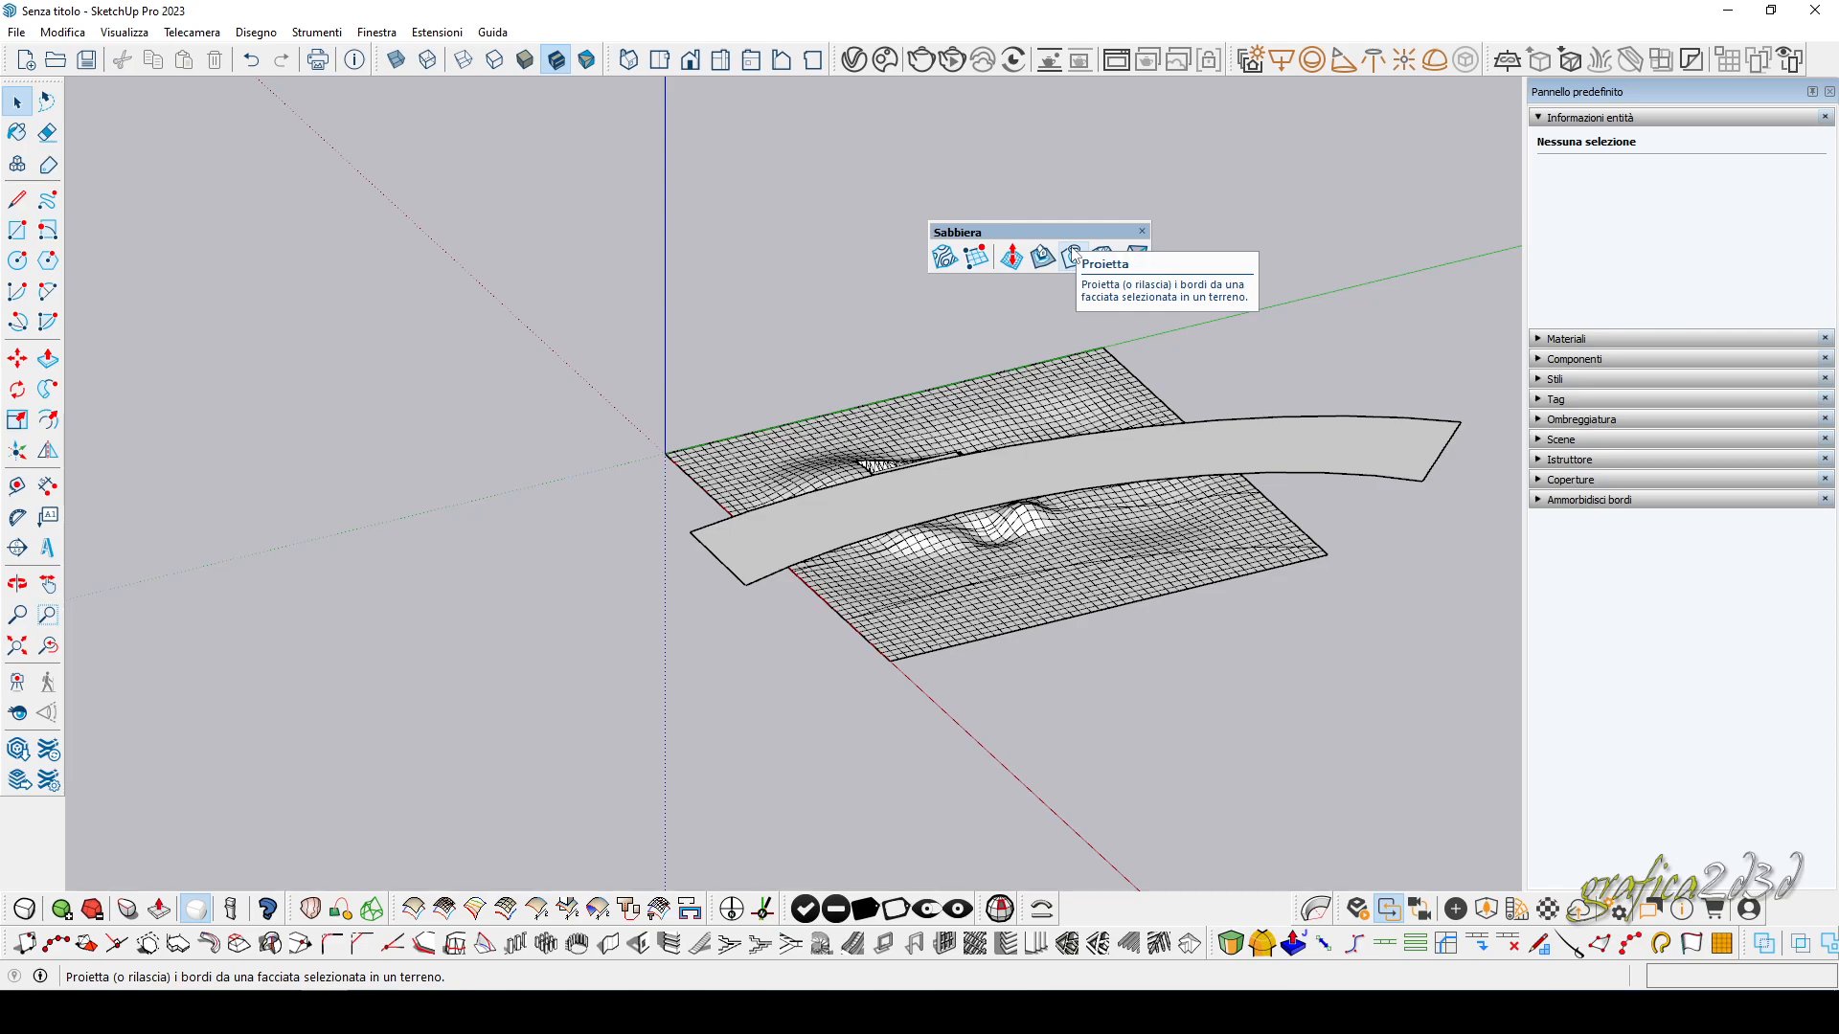
Reopen the terrain group and subdivide one flat mesh cell near its outer edge with Add Detail.
{"action": "left_click", "coordinate": [1284, 445]}
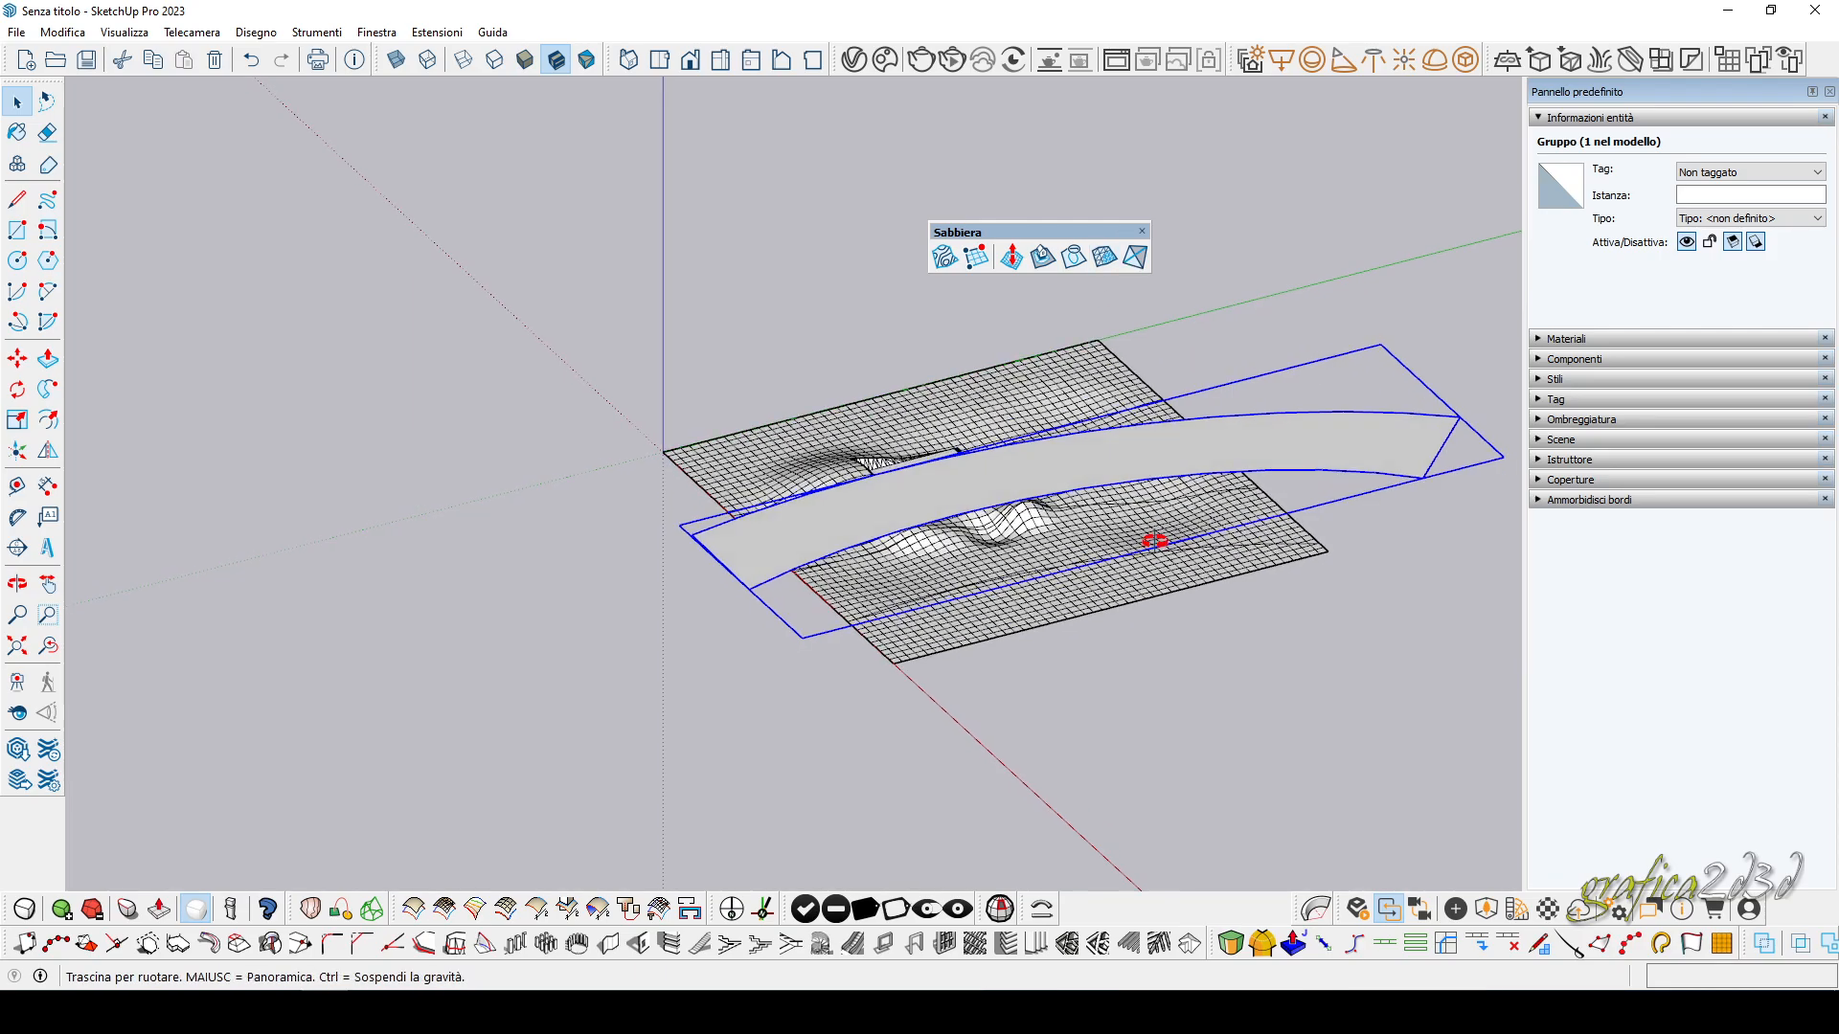
{"action": "scroll", "coordinate": [1089, 652], "scroll_direction": "up", "scroll_amount": 10}
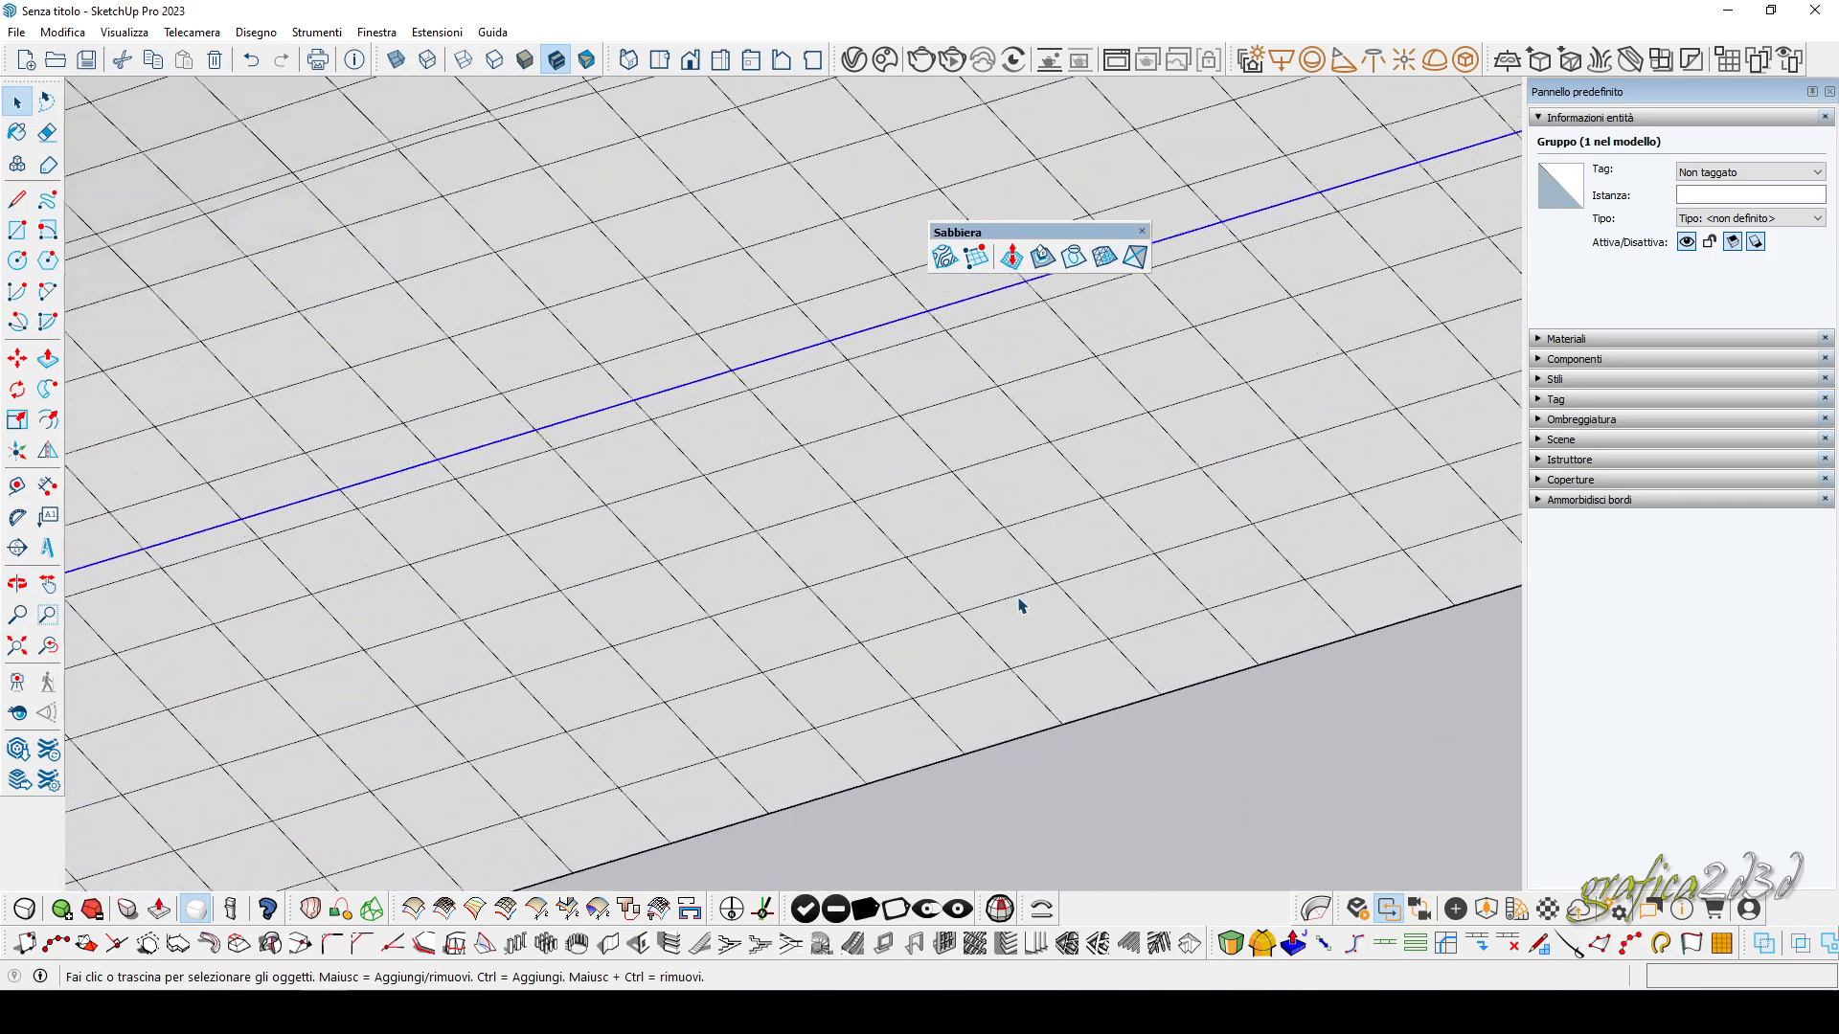
{"action": "double_click", "coordinate": [1000, 589]}
{"action": "left_click", "coordinate": [998, 586]}
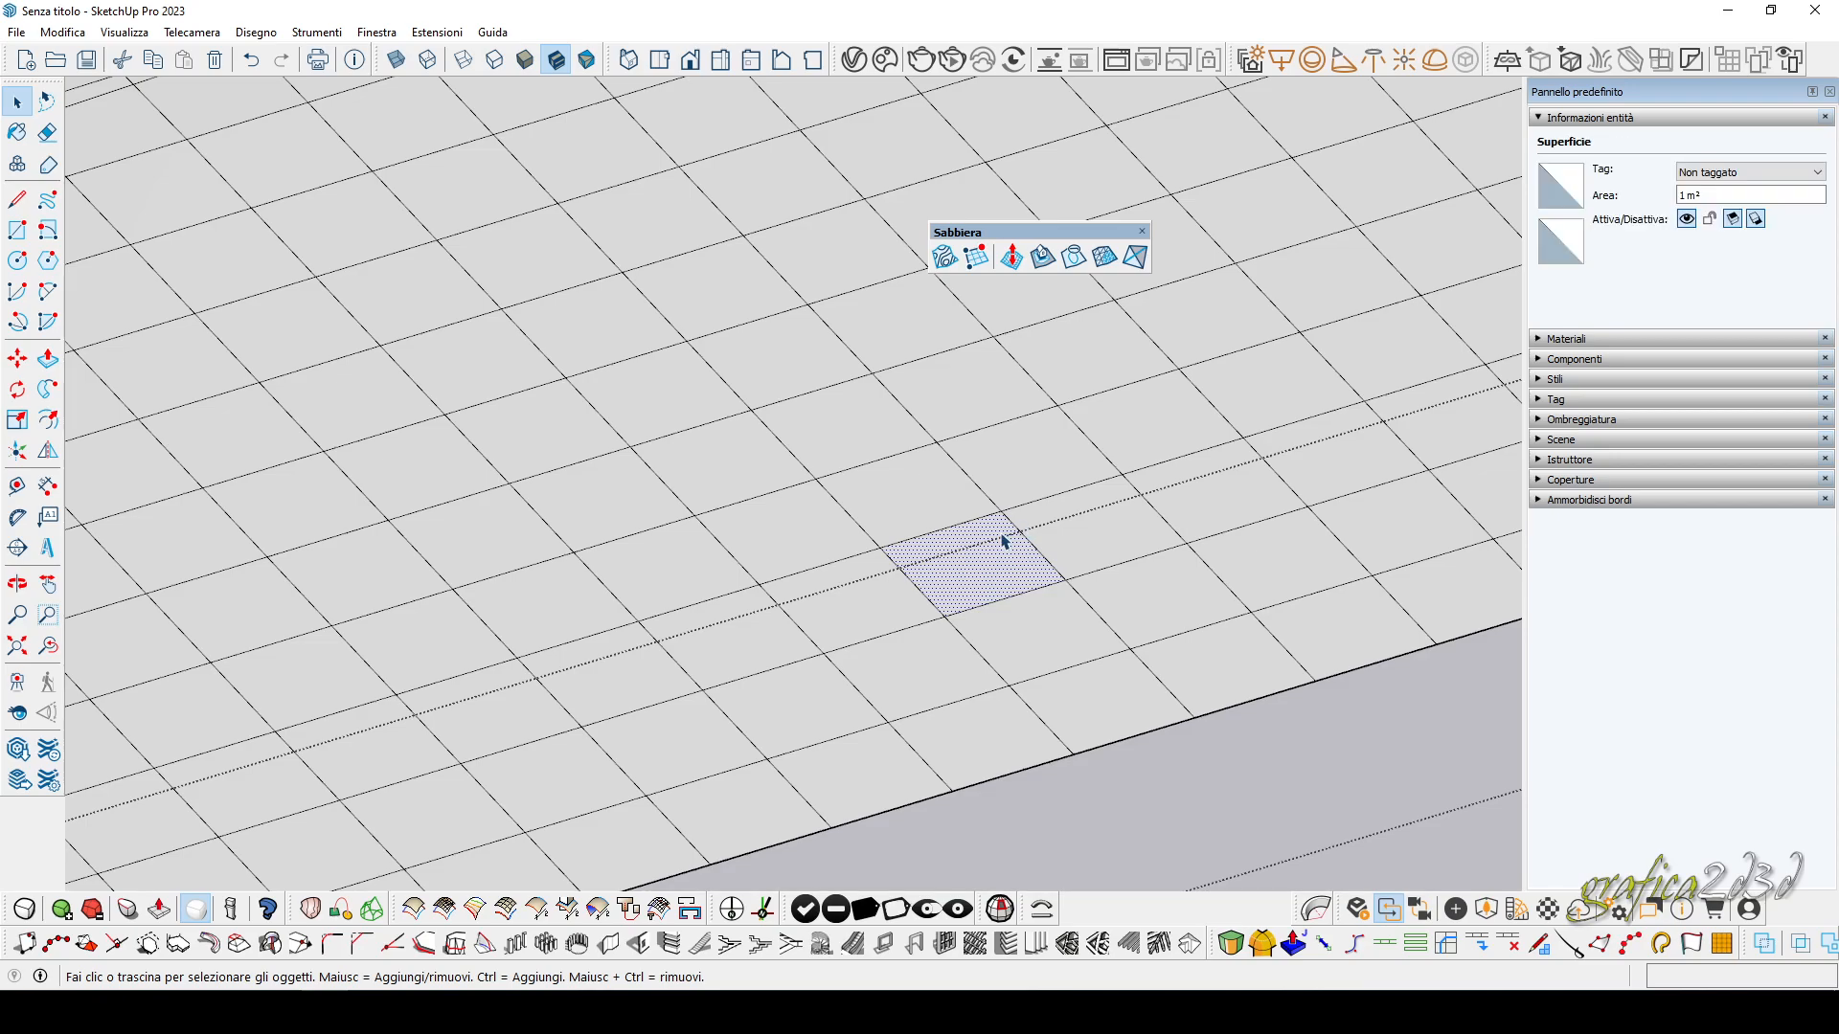
{"action": "left_click", "coordinate": [1105, 257]}
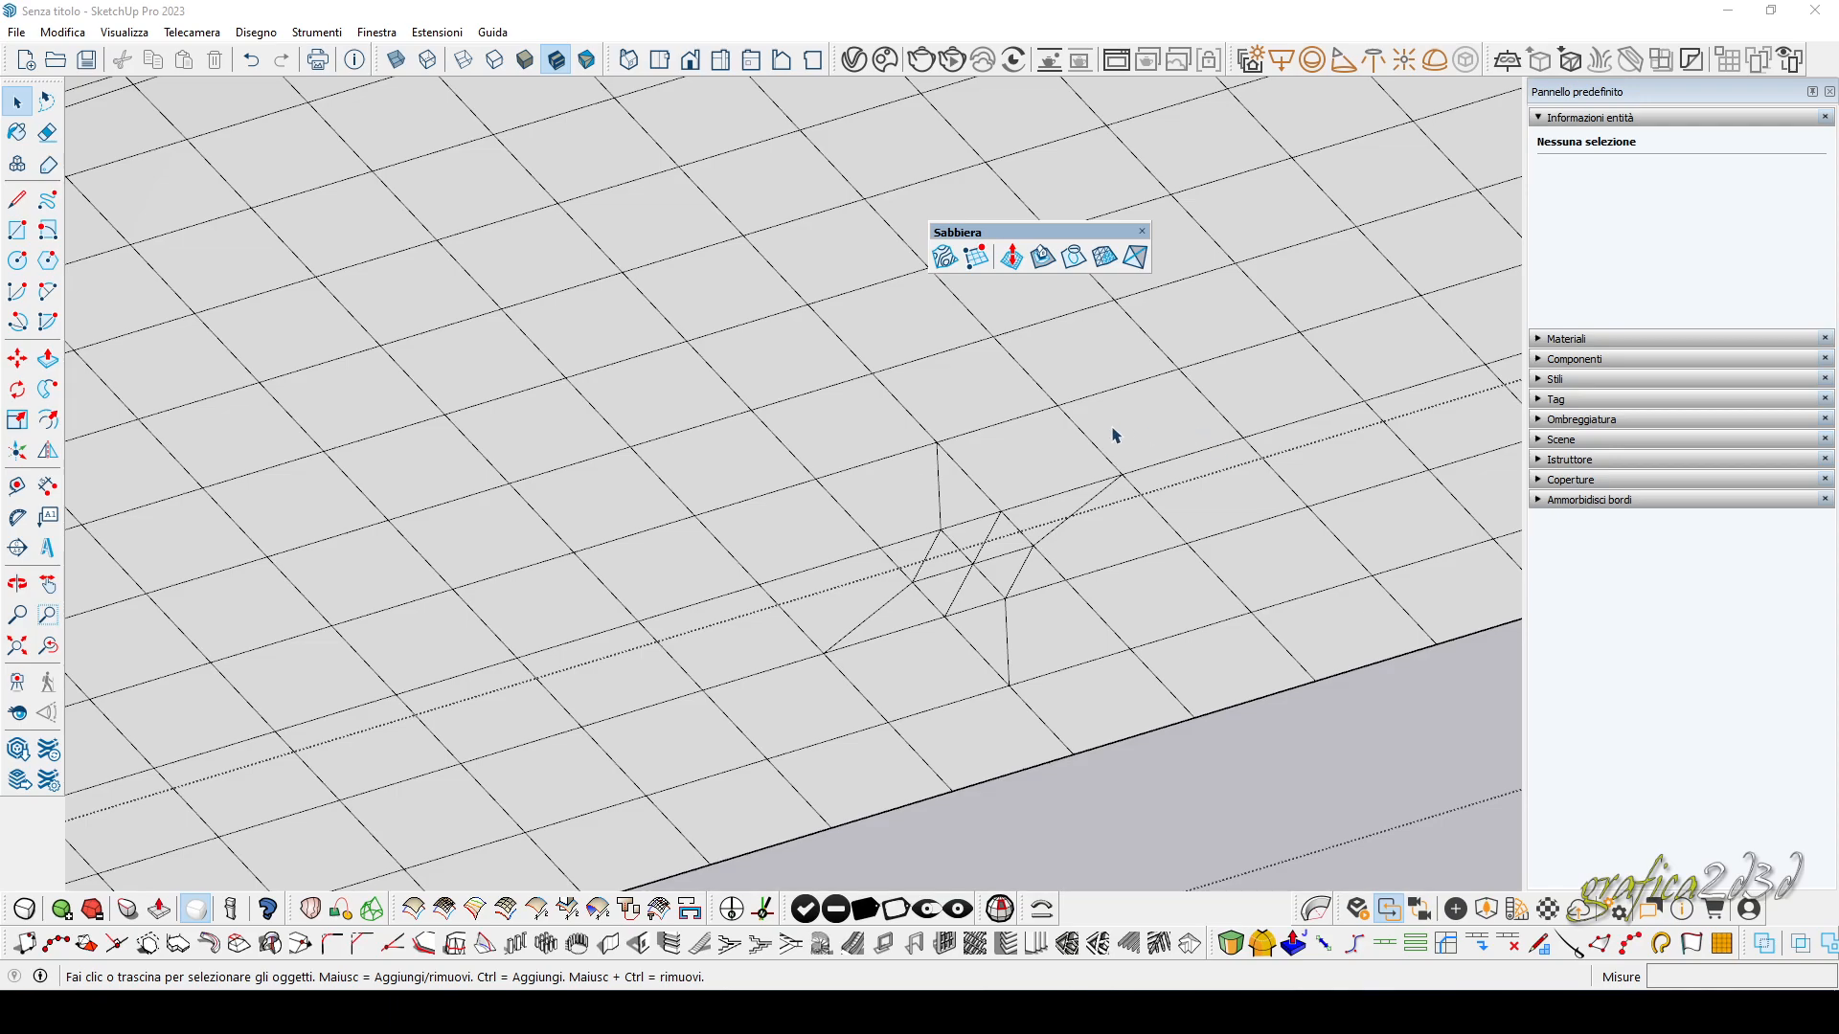
Try Flip Edge on the inner edges of the subdivided cell, switching their direction back and forth.
{"action": "left_click", "coordinate": [666, 565]}
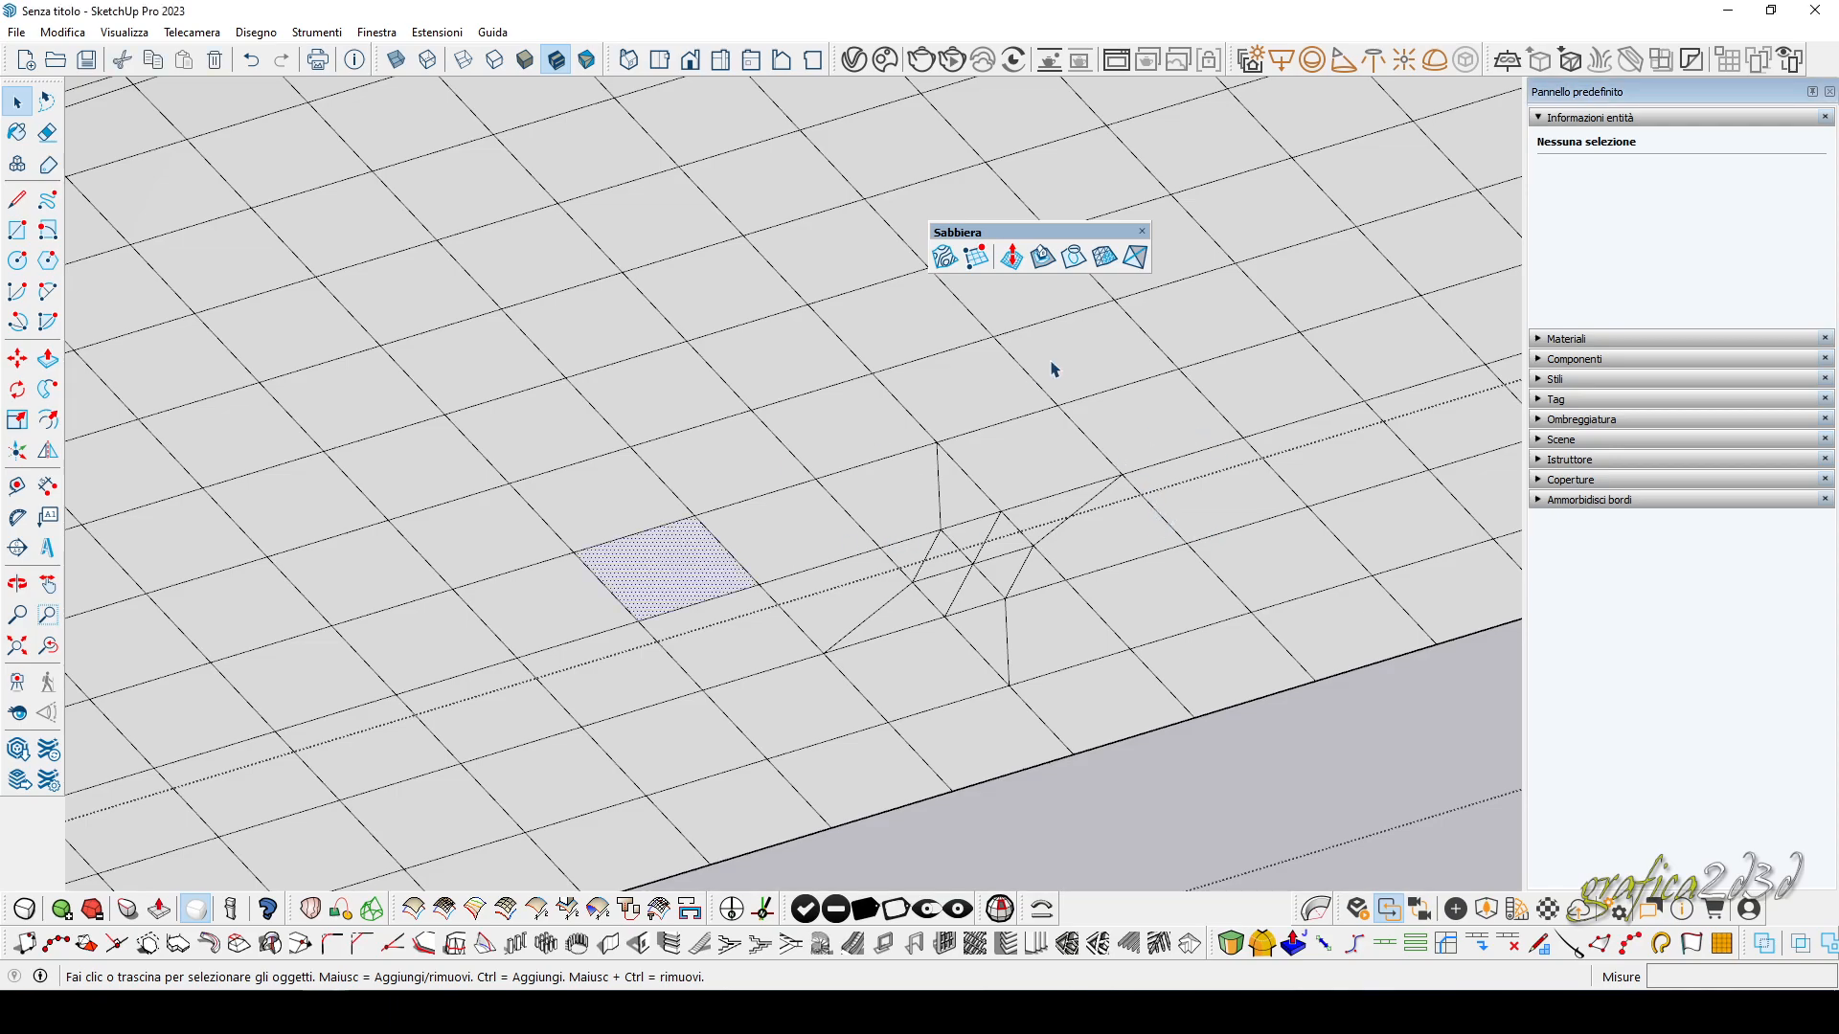
{"action": "left_click", "coordinate": [1133, 257]}
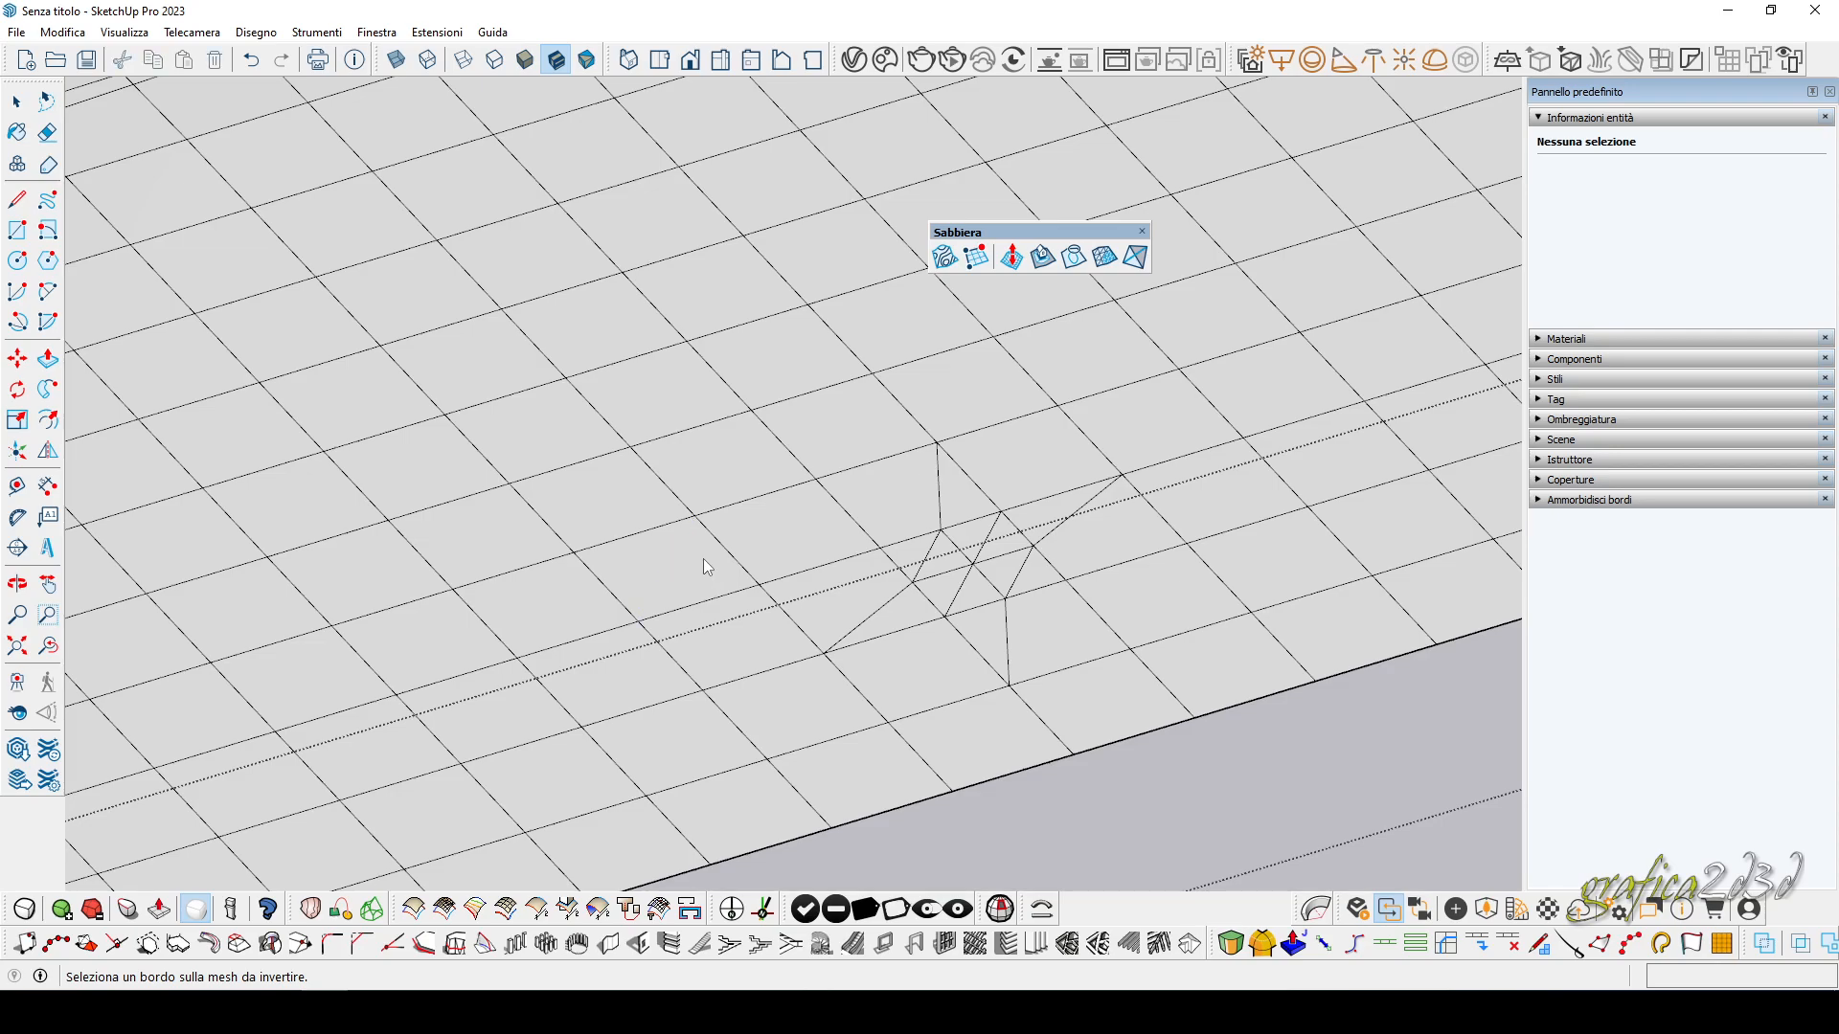
{"action": "scroll", "coordinate": [916, 543], "scroll_direction": "up", "scroll_amount": 3}
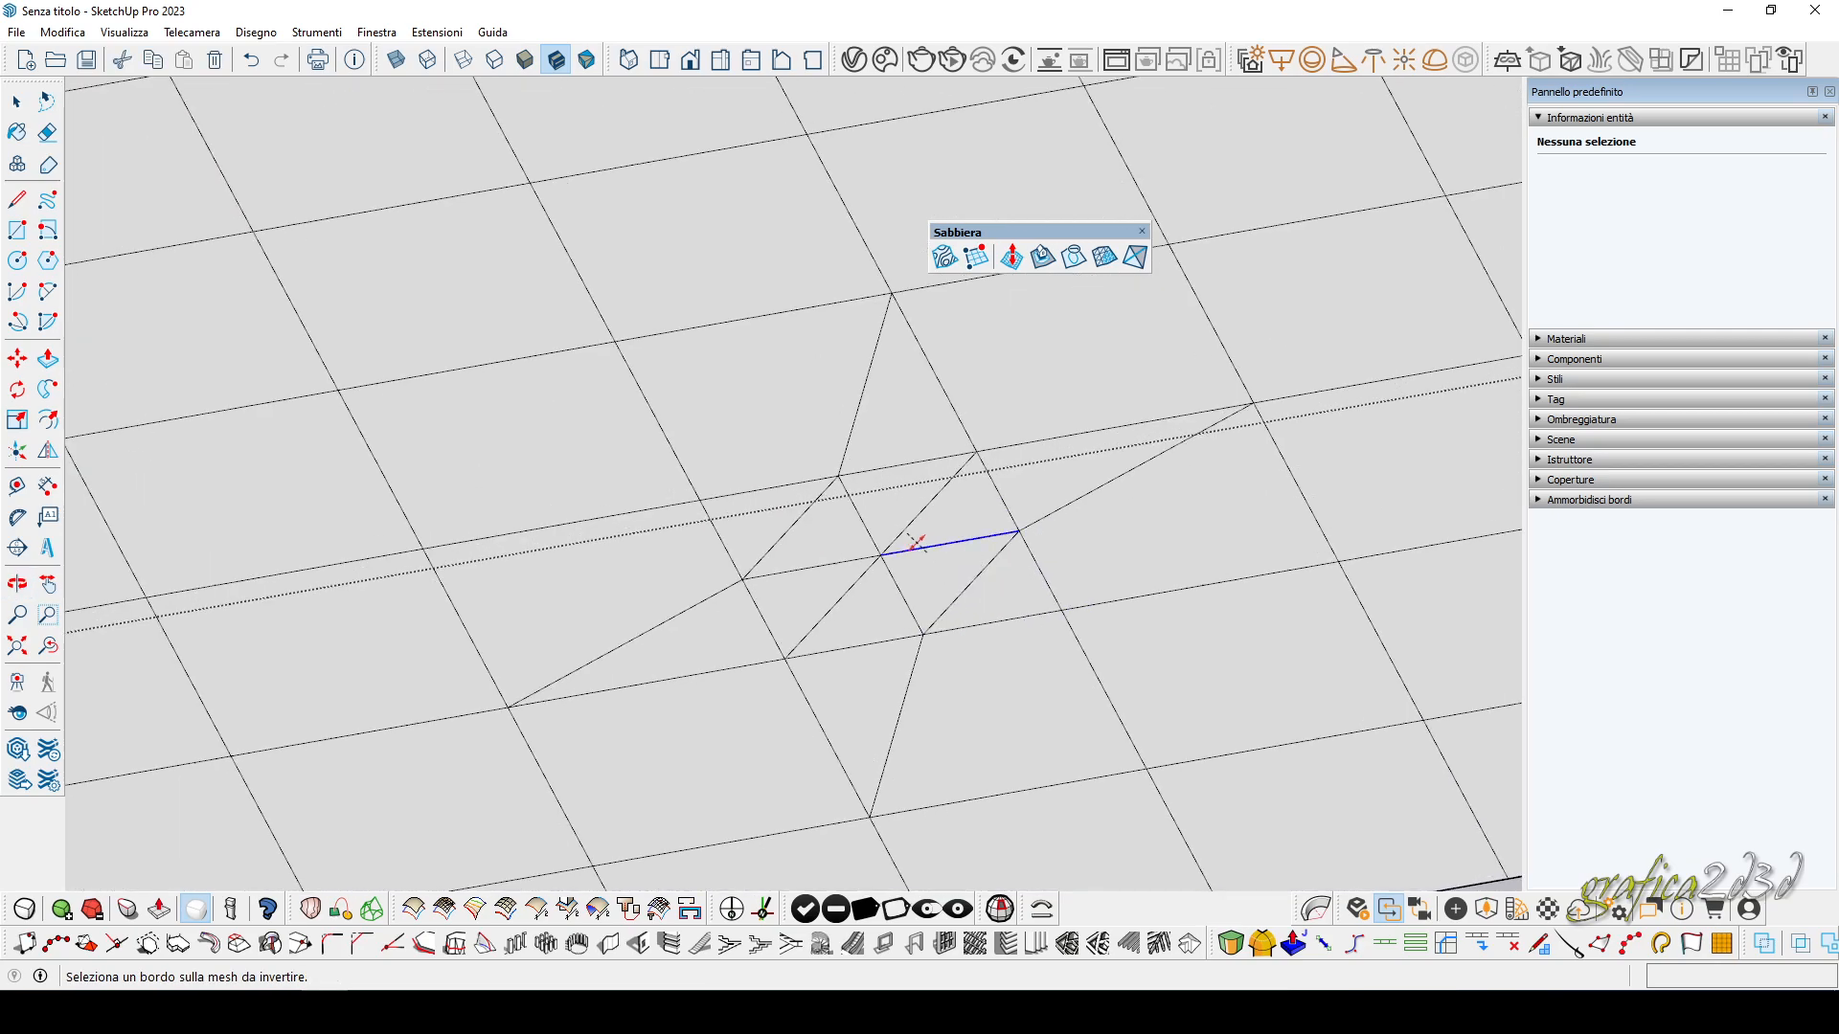
{"action": "left_click", "coordinate": [864, 519]}
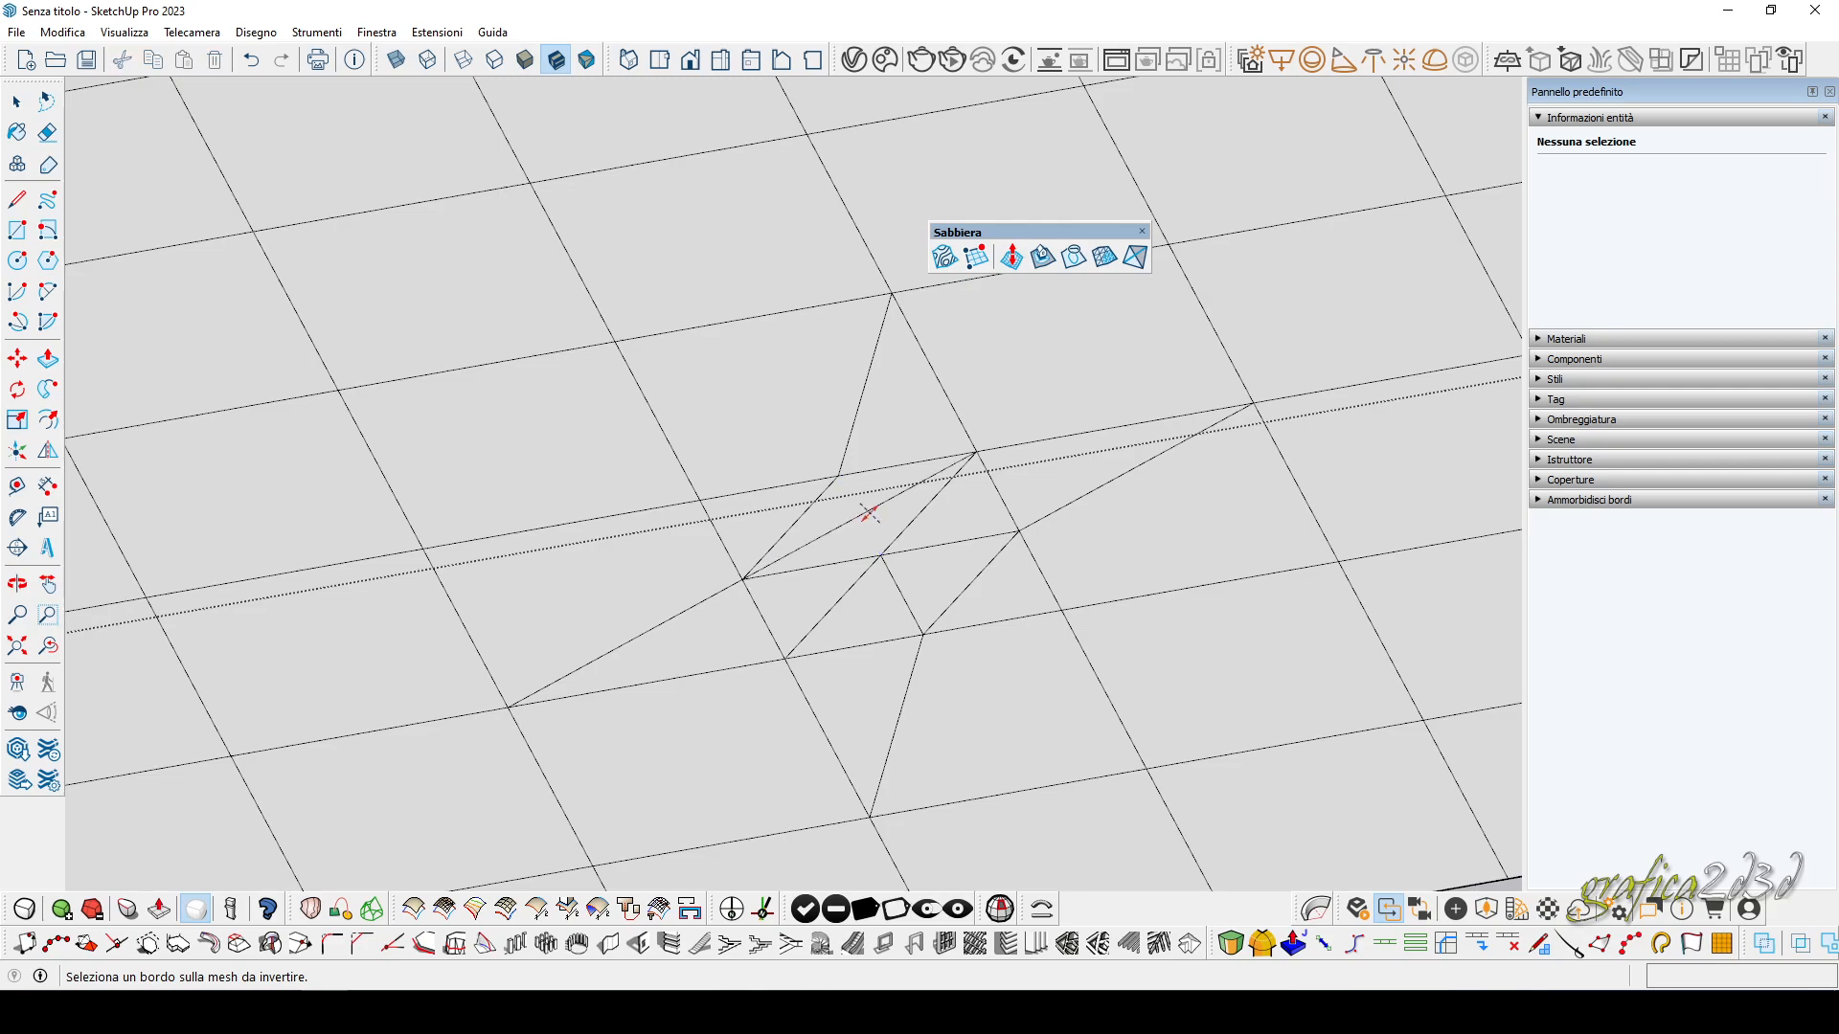
{"action": "left_click", "coordinate": [864, 518]}
{"action": "left_click", "coordinate": [865, 519]}
{"action": "left_click", "coordinate": [866, 515]}
{"action": "left_click", "coordinate": [858, 580]}
{"action": "left_click", "coordinate": [17, 97]}
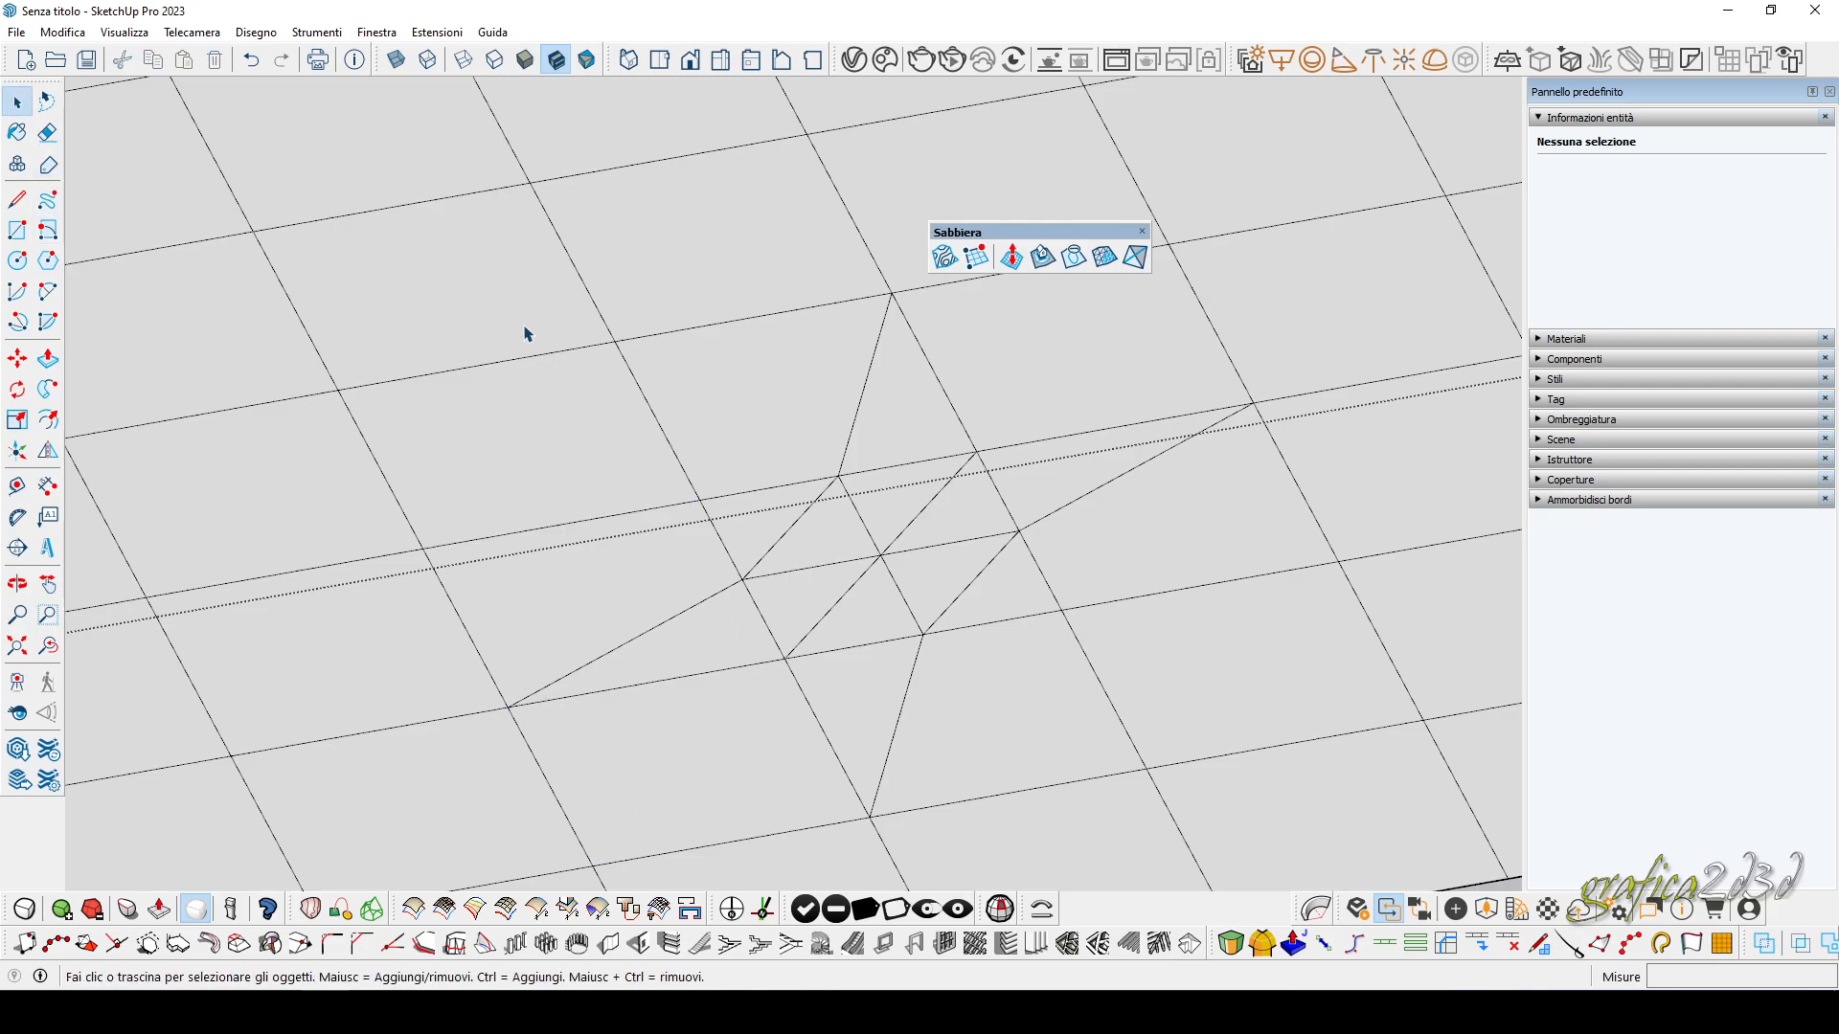
Dock the Sandbox toolbar, float it again over the model, and float the Solid Tools toolbar beside it.
{"action": "left_click", "coordinate": [525, 328]}
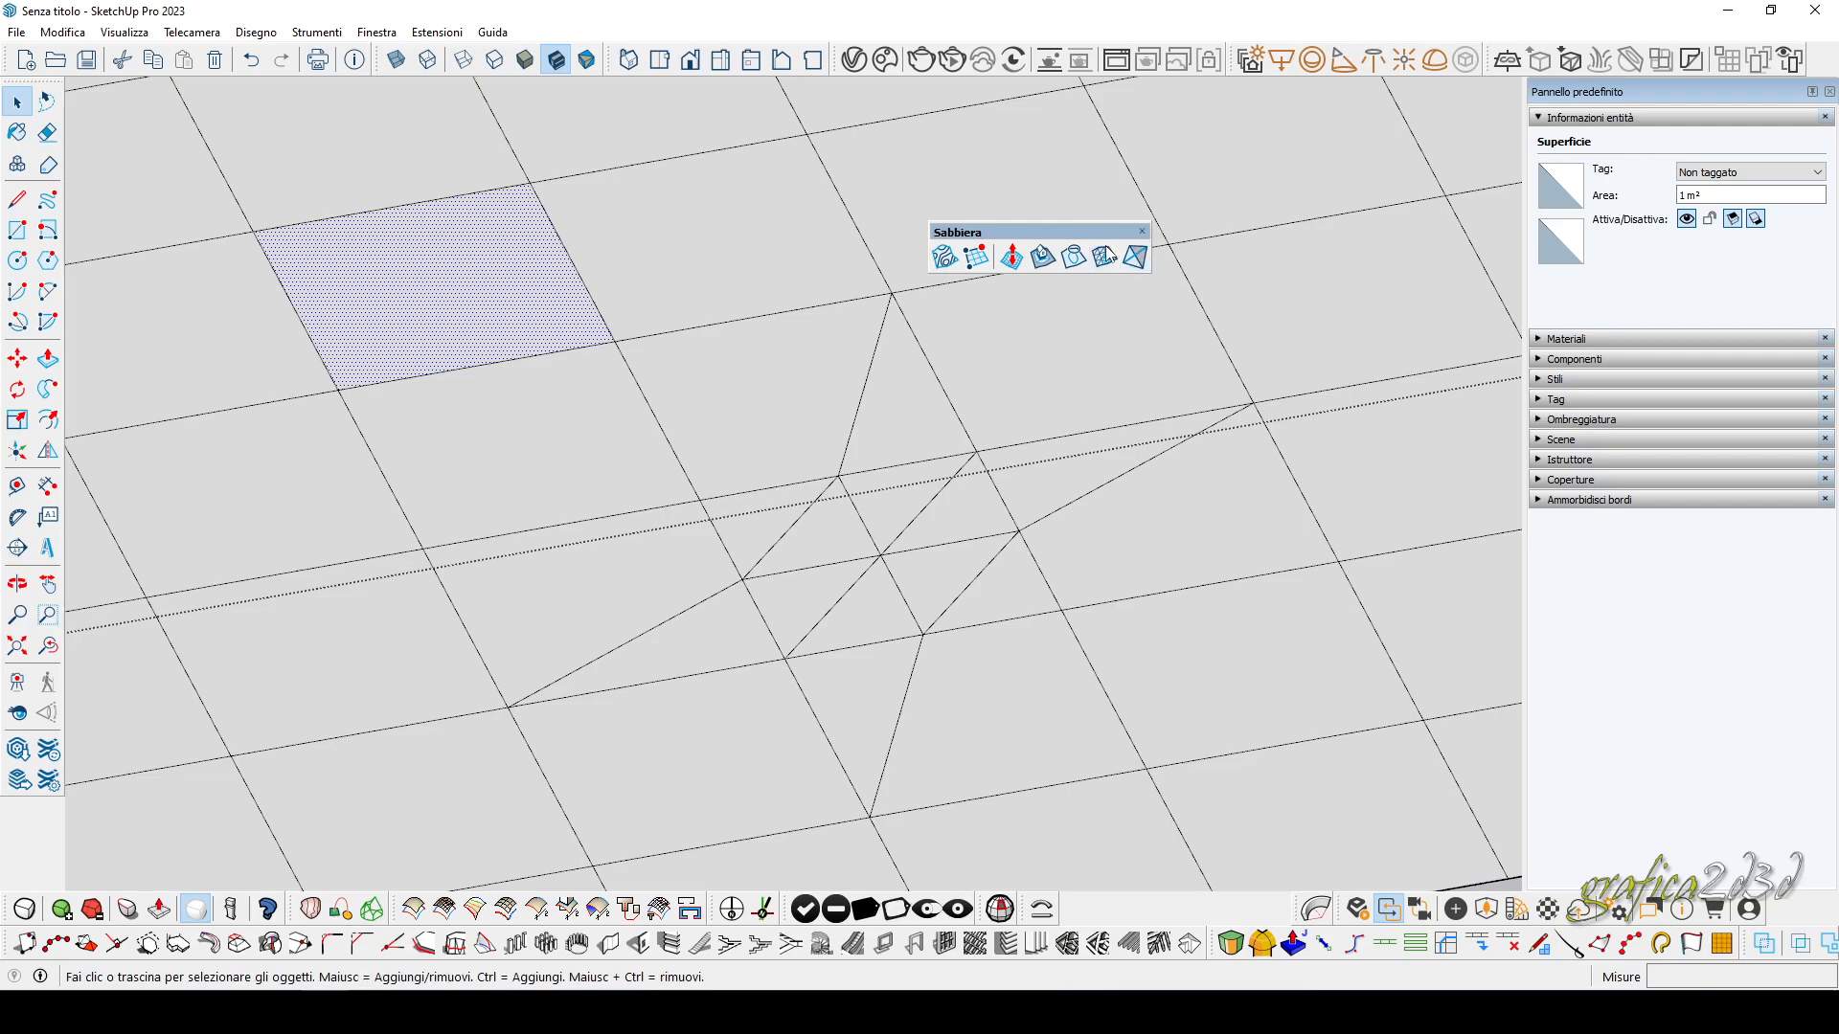
{"action": "left_click_drag", "start_coordinate": [1061, 239], "coordinate": [1145, 879]}
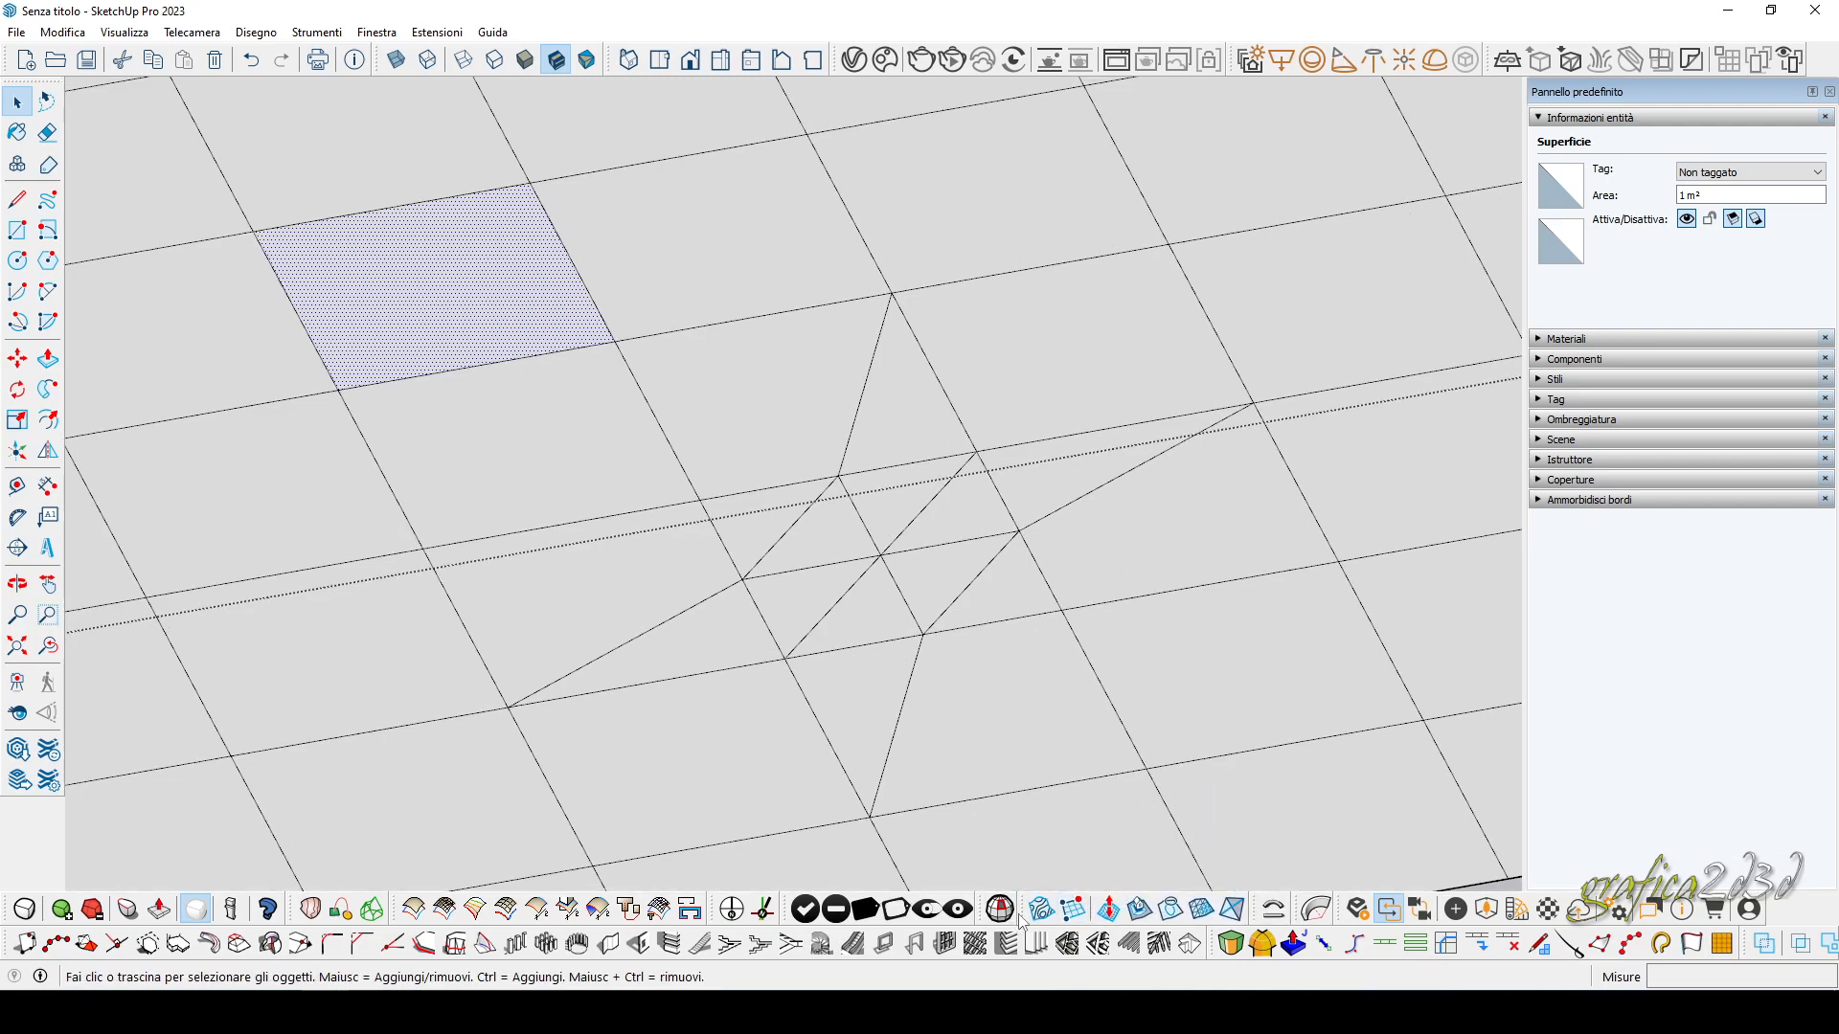
{"action": "left_click_drag", "start_coordinate": [1018, 909], "coordinate": [1020, 597]}
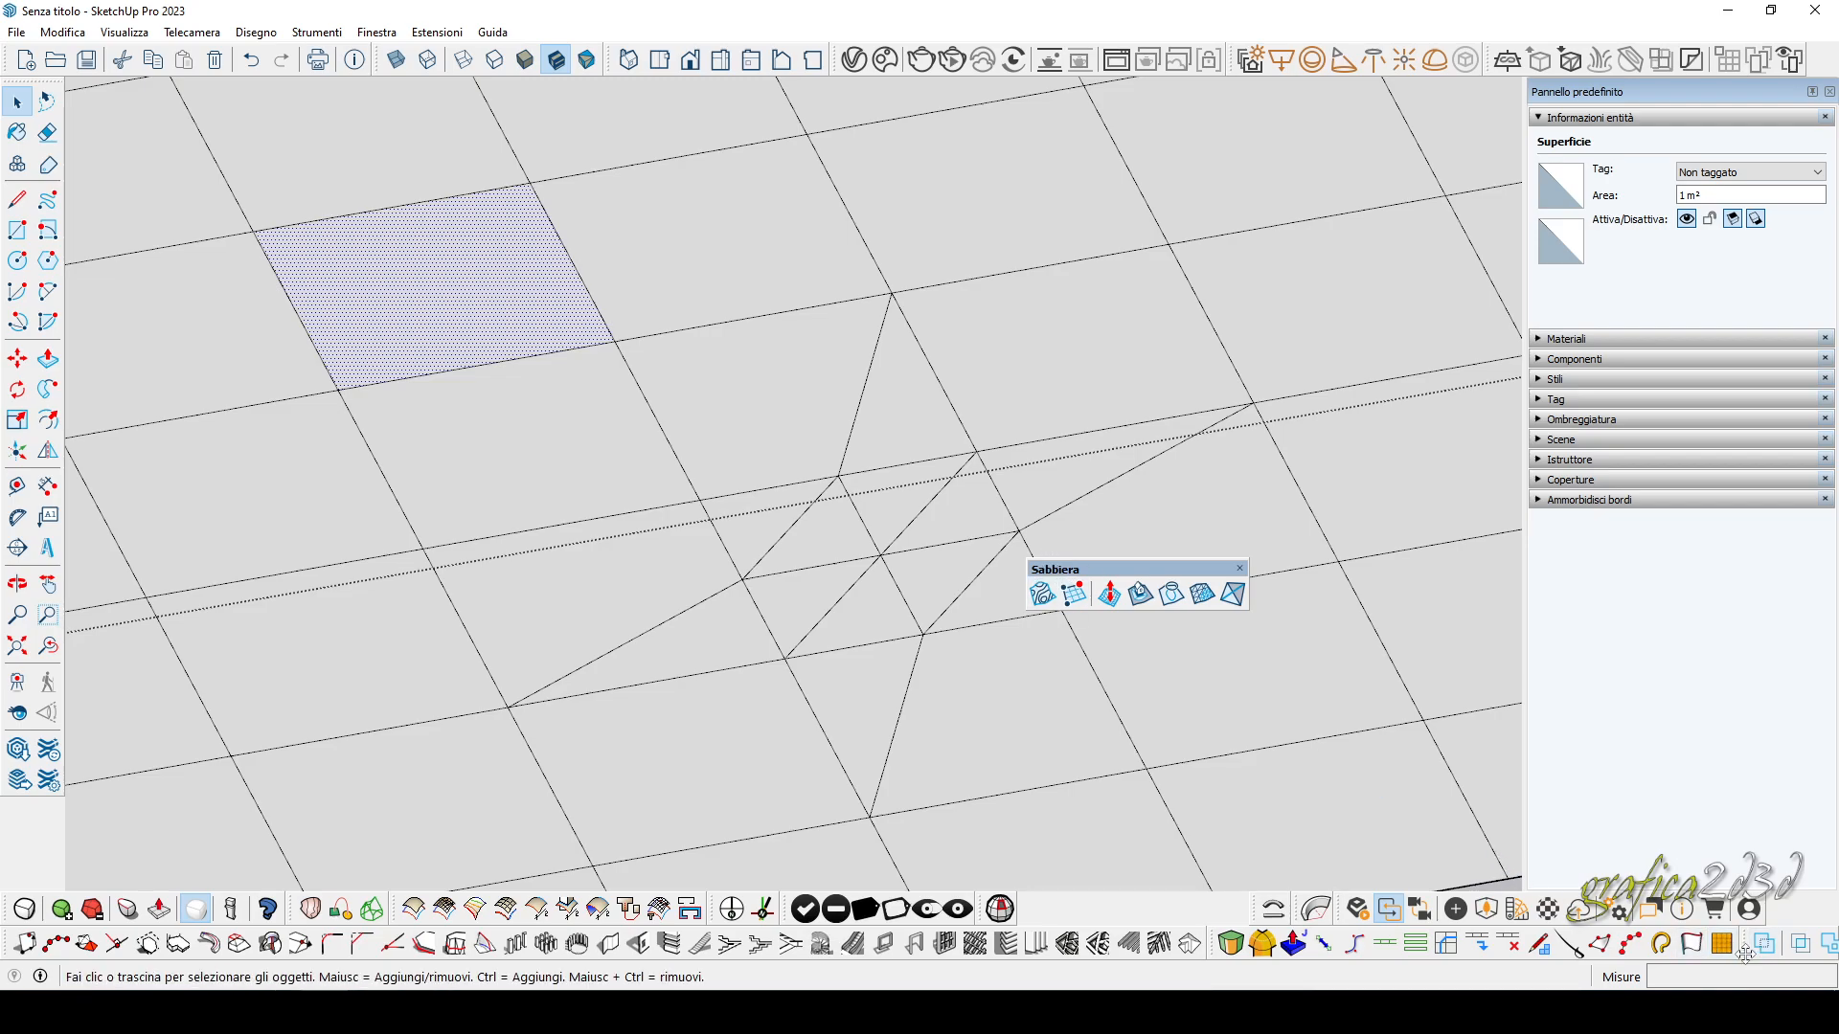
{"action": "left_click_drag", "start_coordinate": [1752, 943], "coordinate": [1106, 521]}
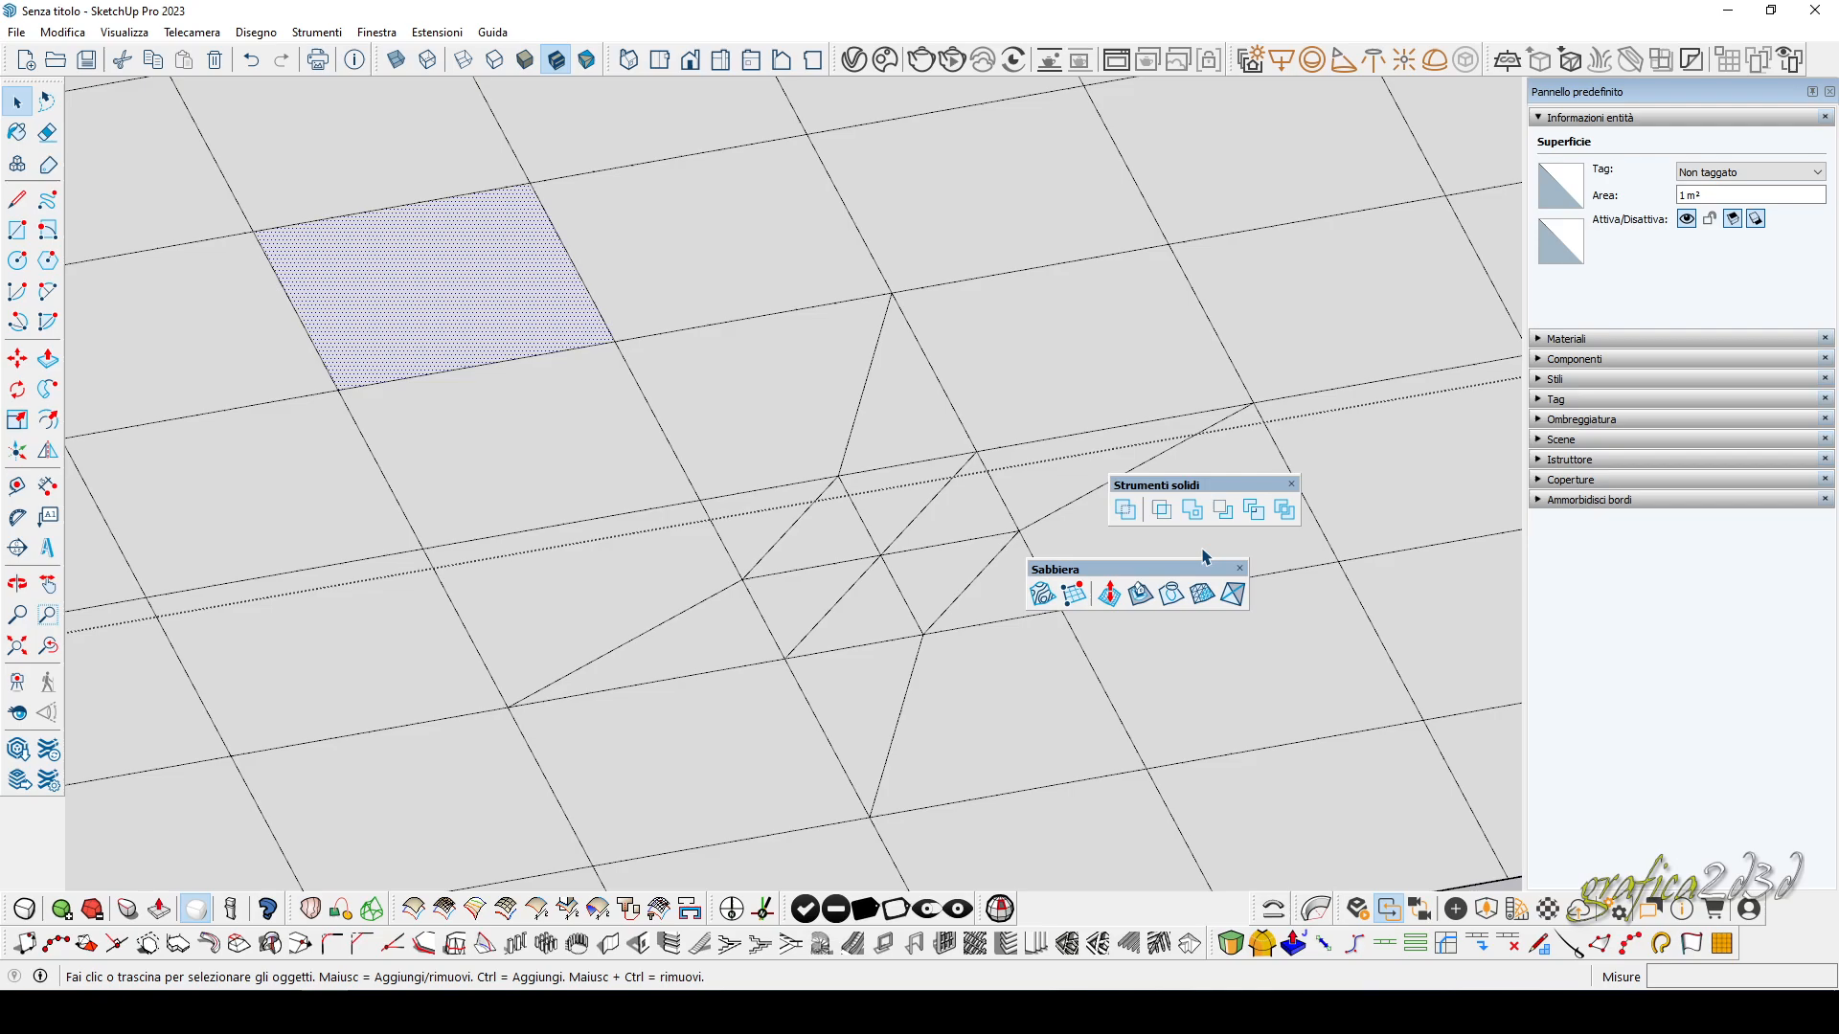
Review the list of available toolbars, including the Sandbox and Solid Tools entries, and close it unchanged.
{"action": "right_click", "coordinate": [1666, 91]}
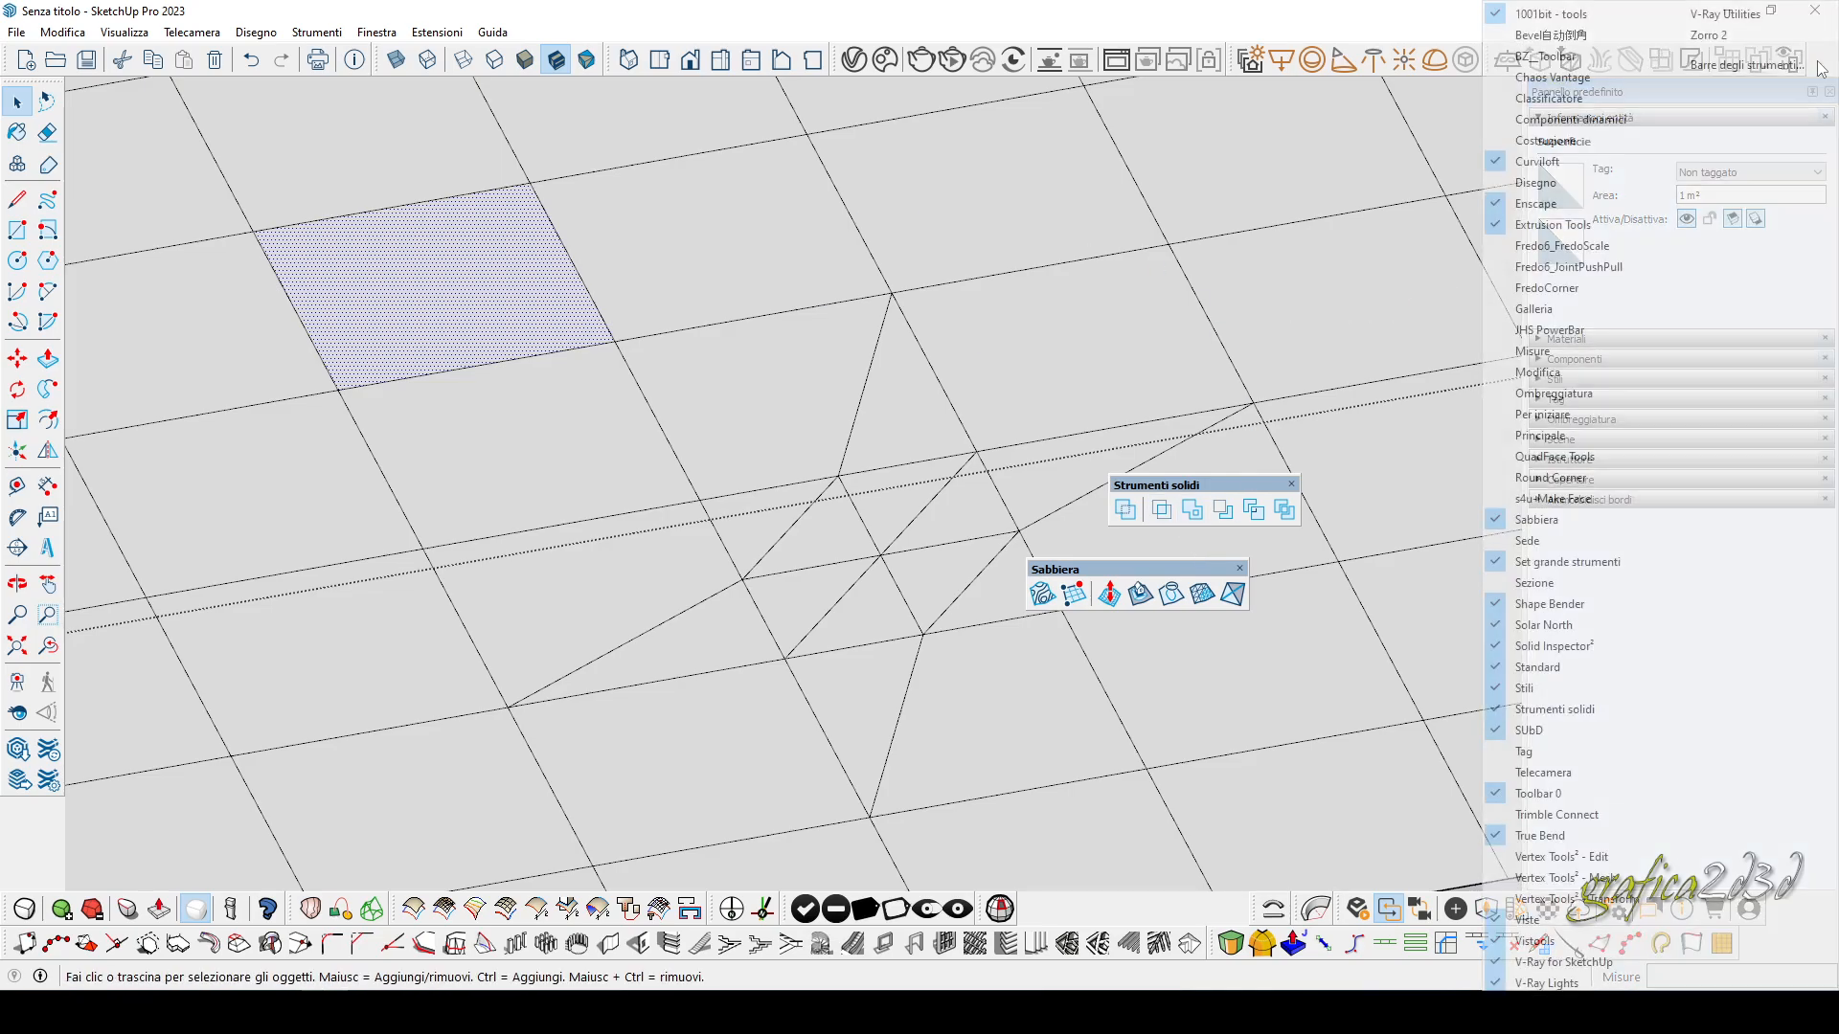
{"action": "left_click", "coordinate": [1781, 65]}
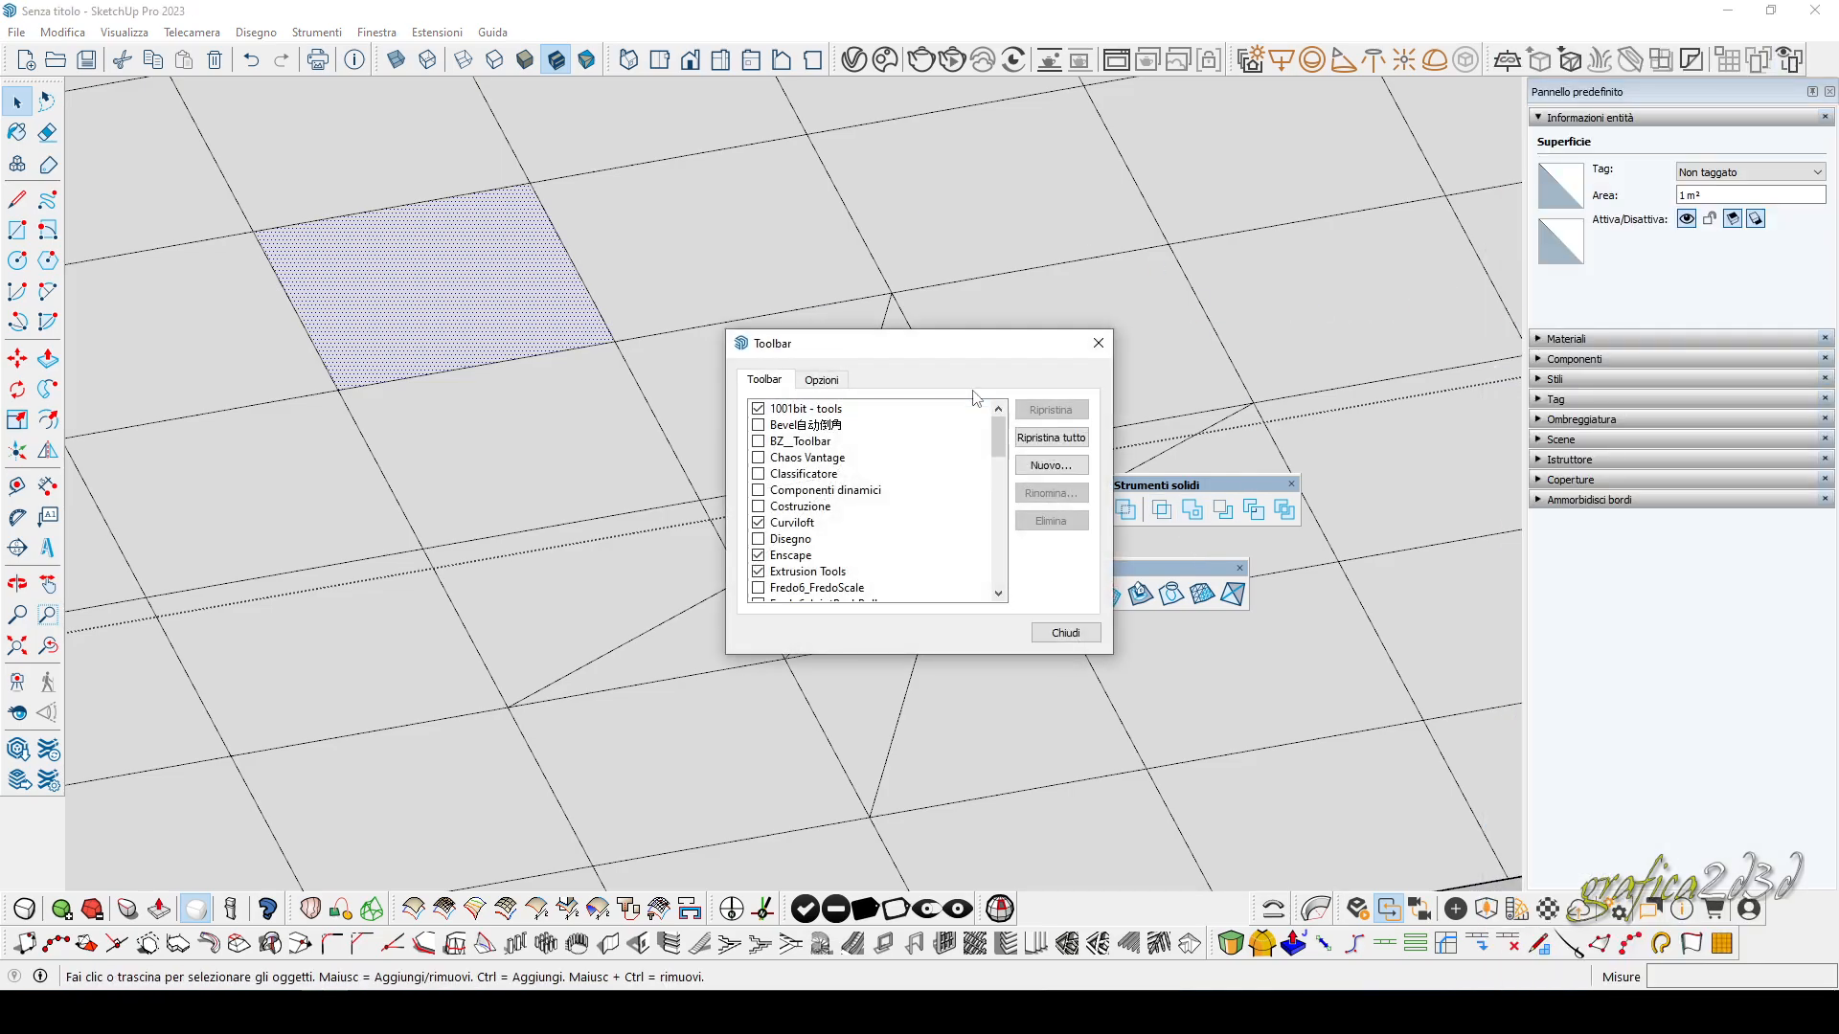
{"action": "left_click_drag", "start_coordinate": [999, 442], "coordinate": [999, 508]}
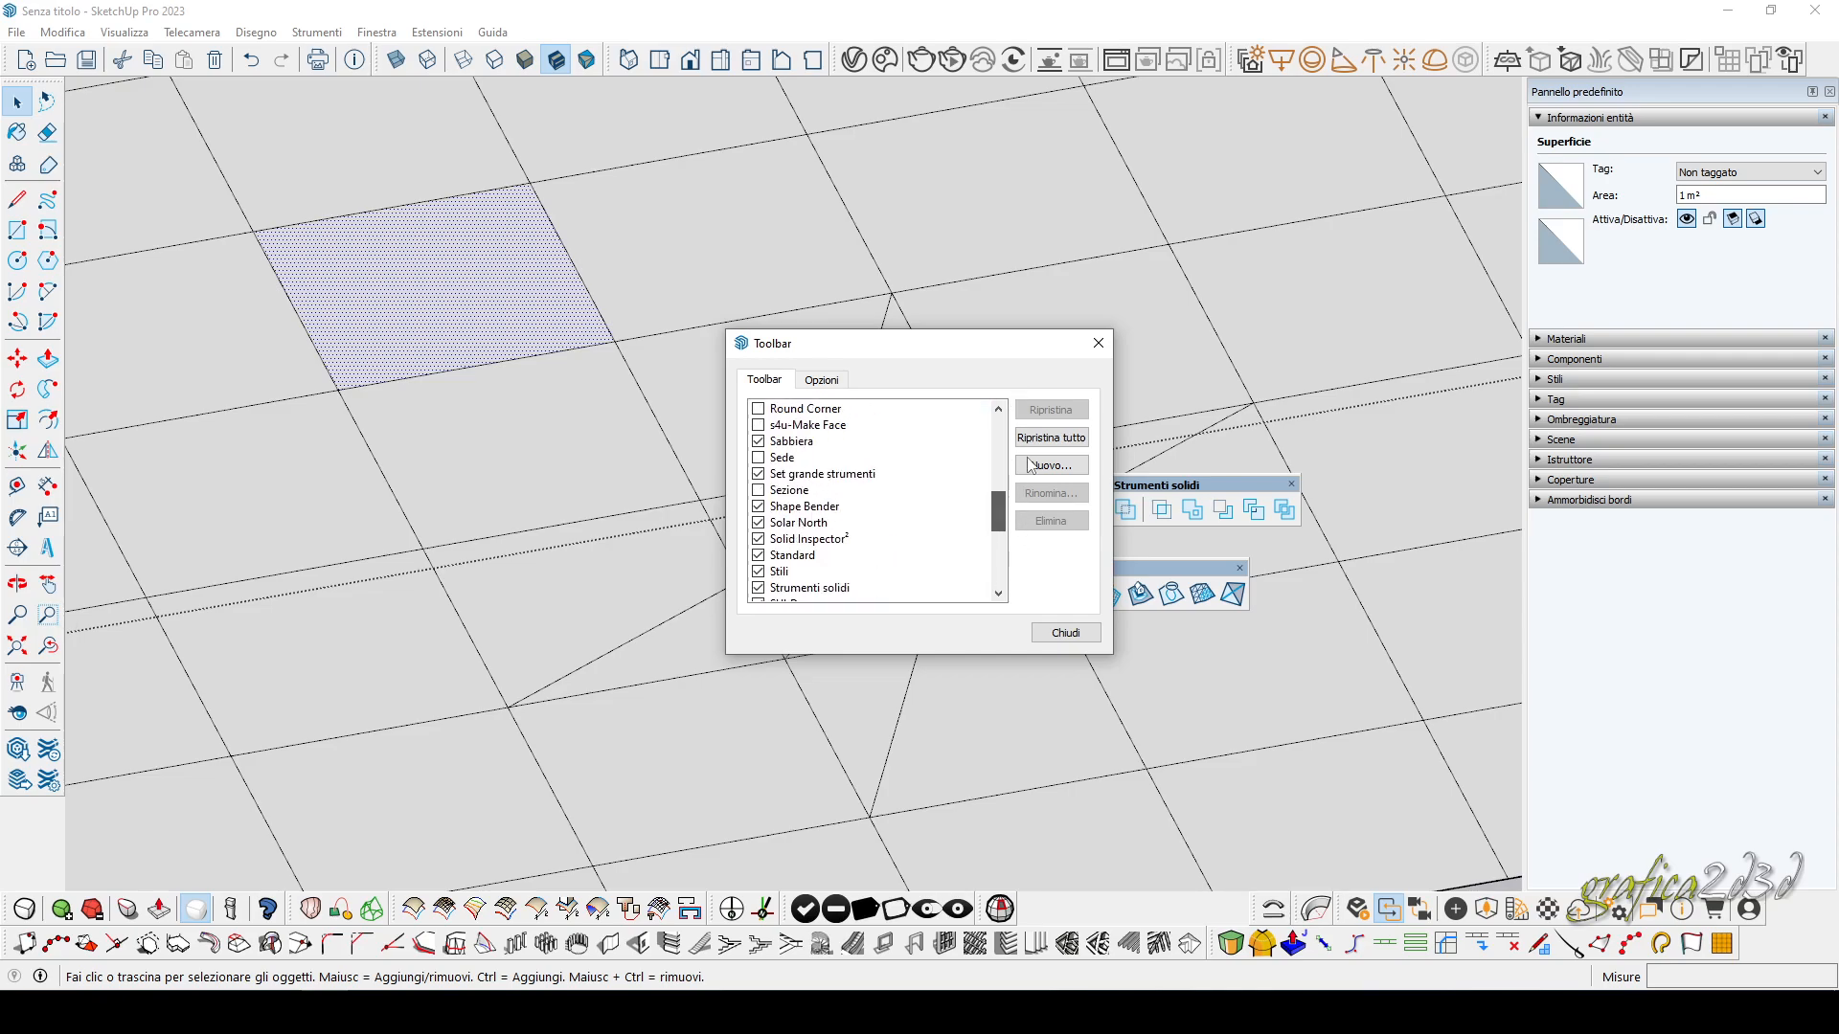
{"action": "left_click", "coordinate": [1101, 342]}
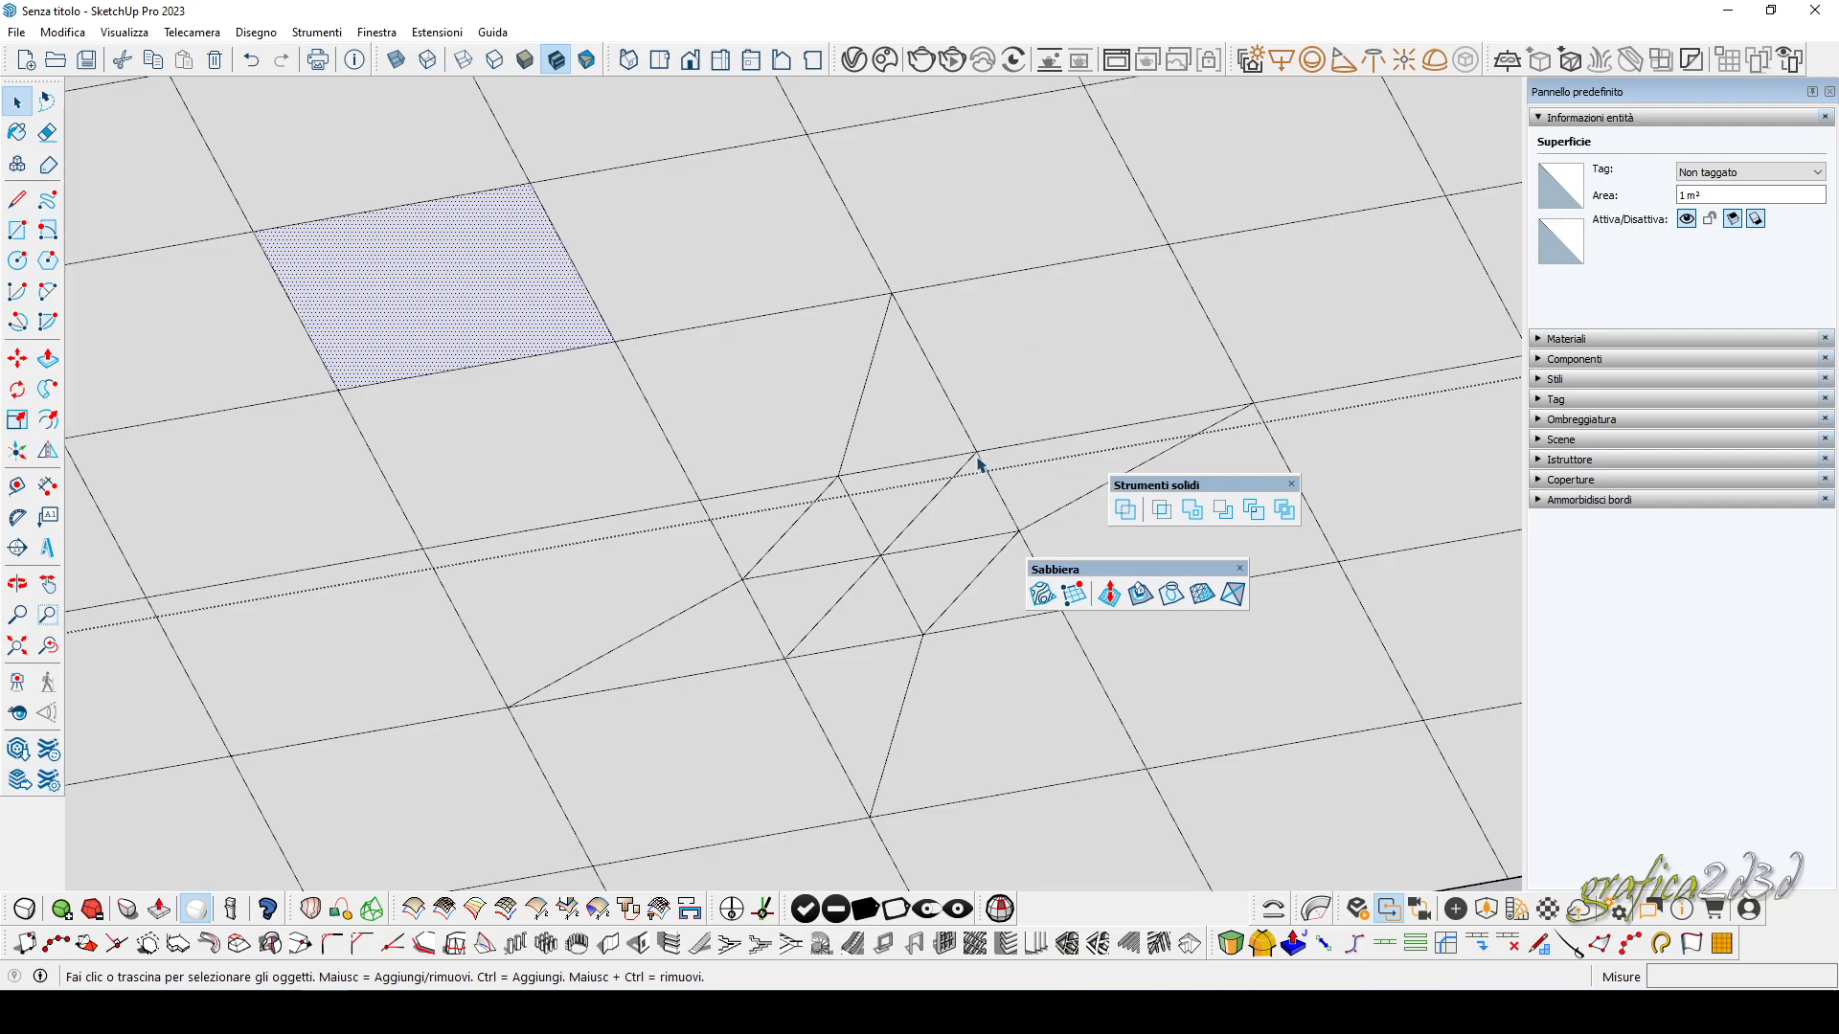
Close the floating Solid Tools and Sandbox toolbars, and exit the terrain group.
{"action": "left_click", "coordinate": [1292, 483]}
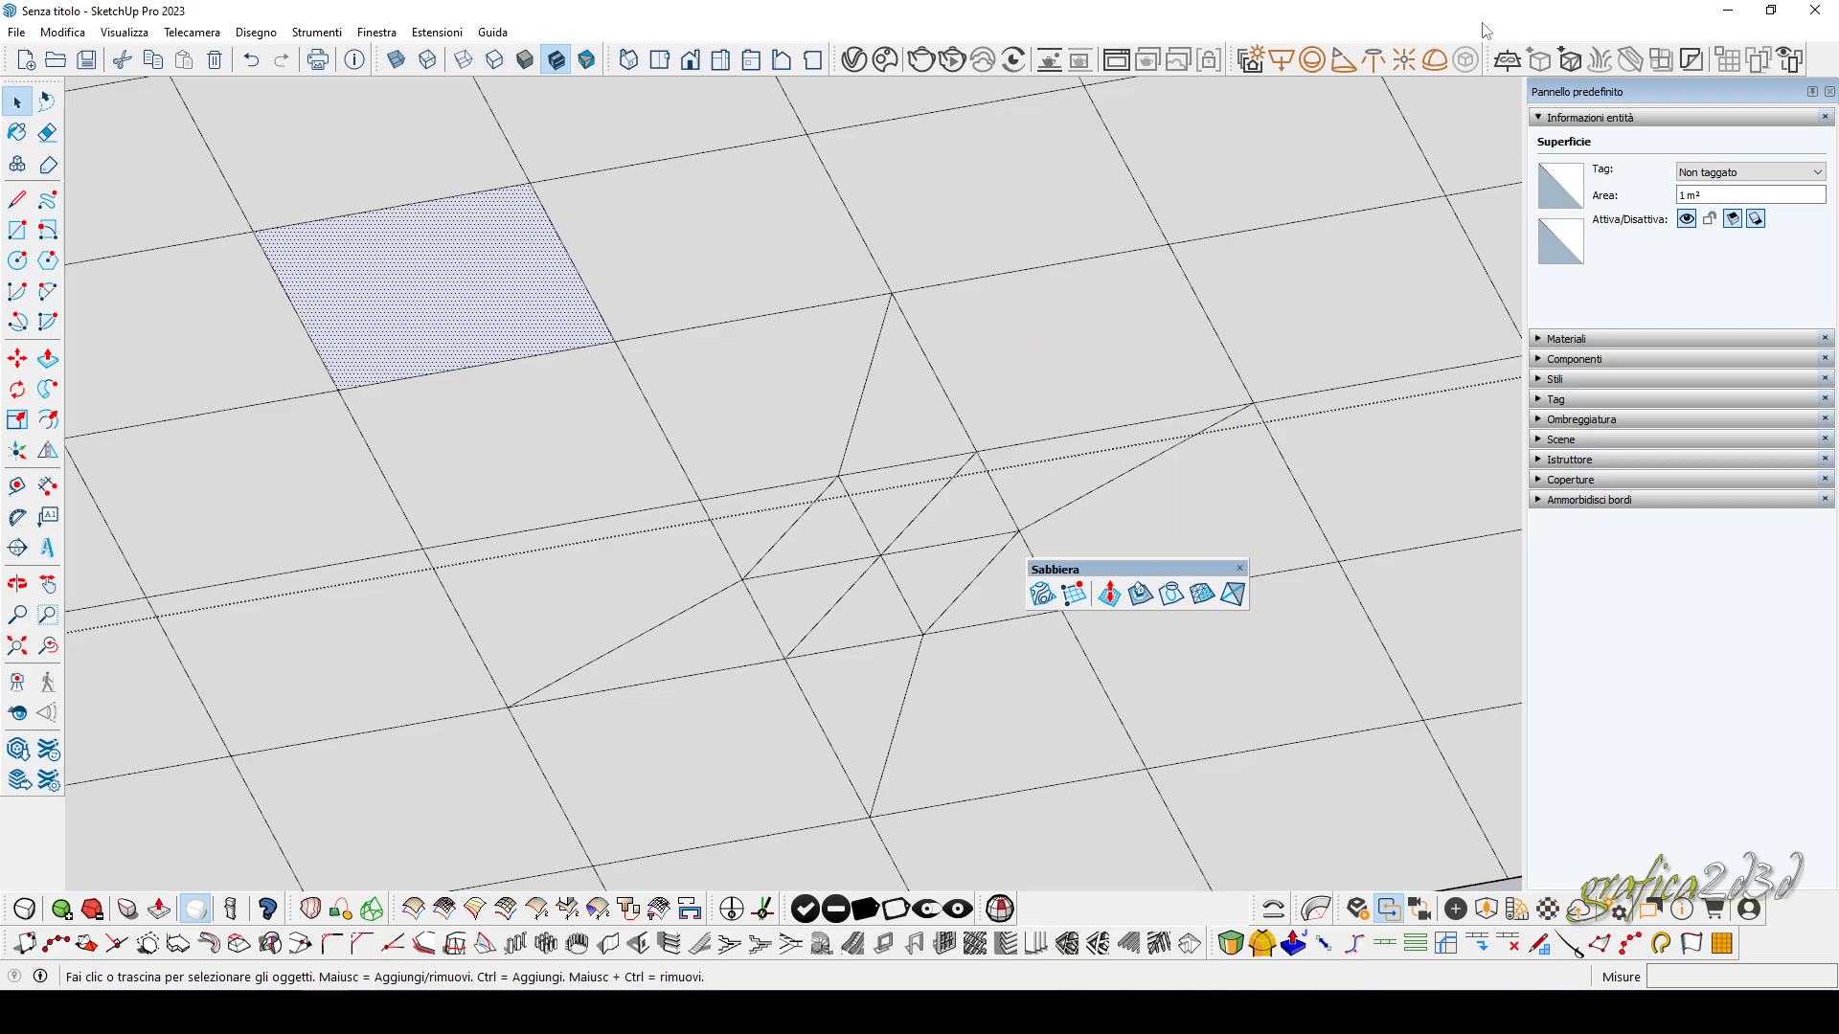
{"action": "left_click", "coordinate": [1239, 568]}
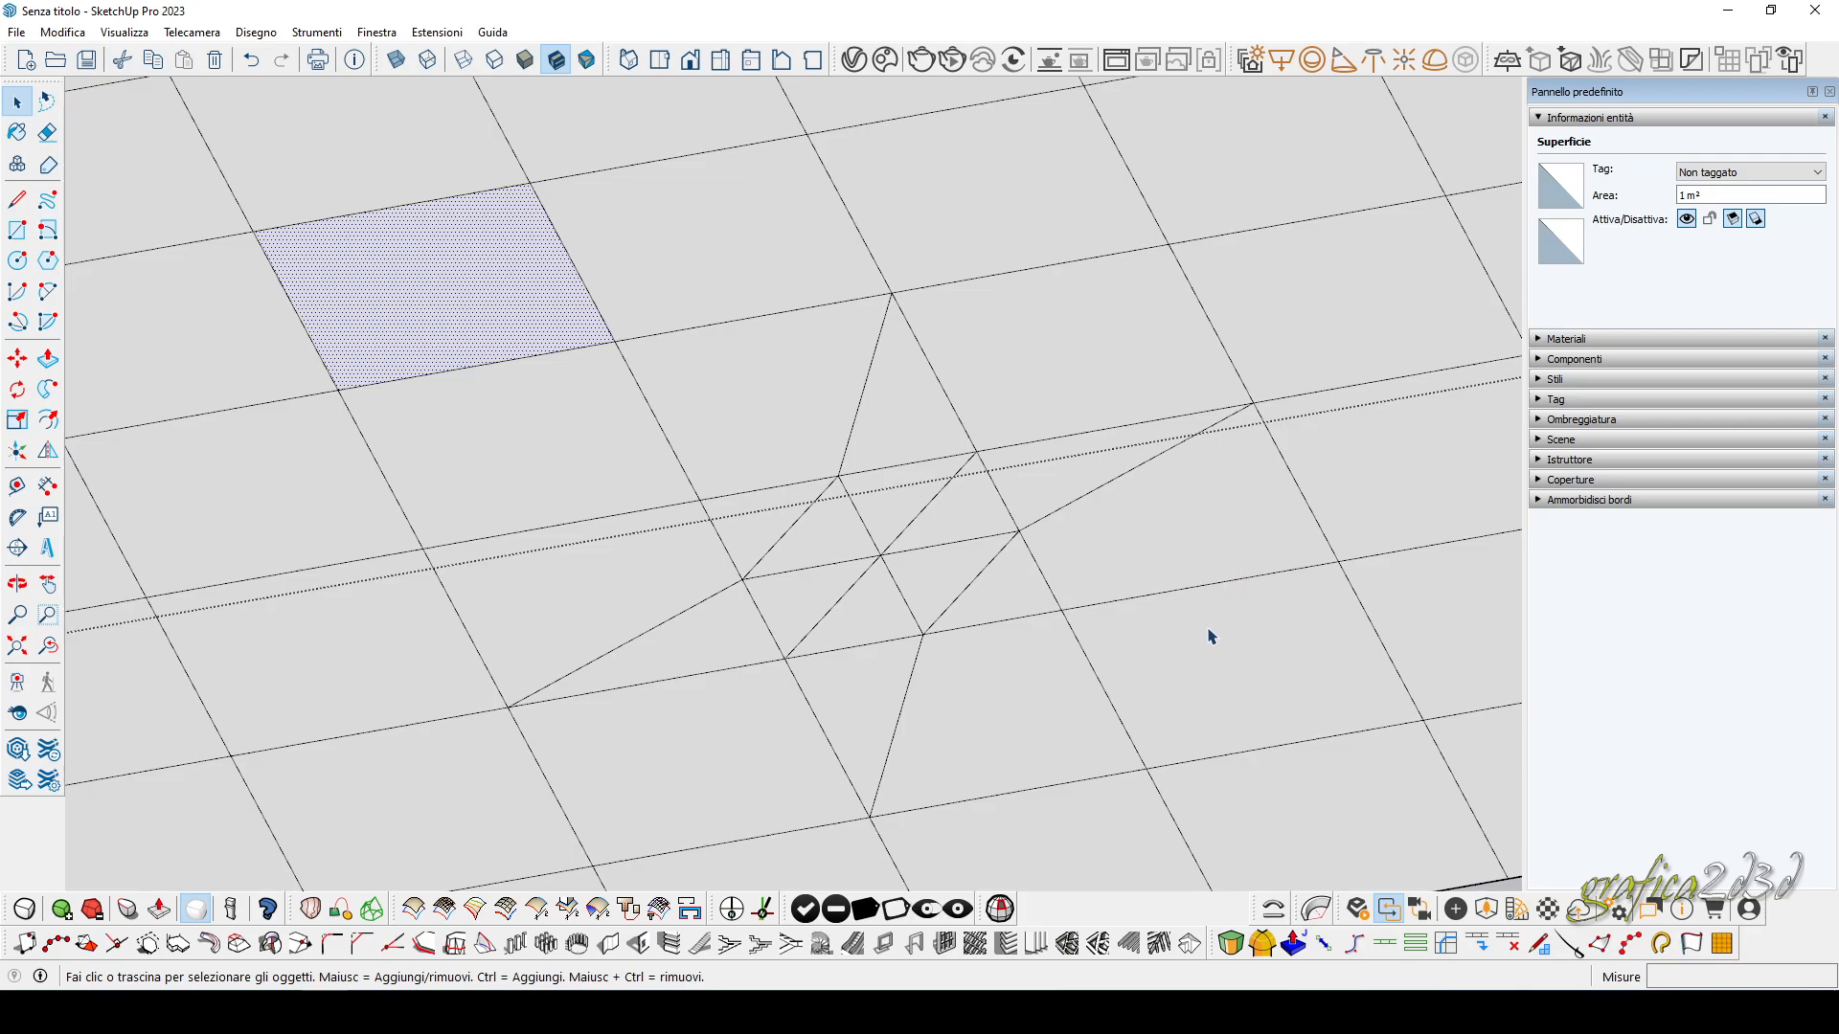
{"action": "scroll", "coordinate": [1208, 637], "scroll_direction": "down", "scroll_amount": 10}
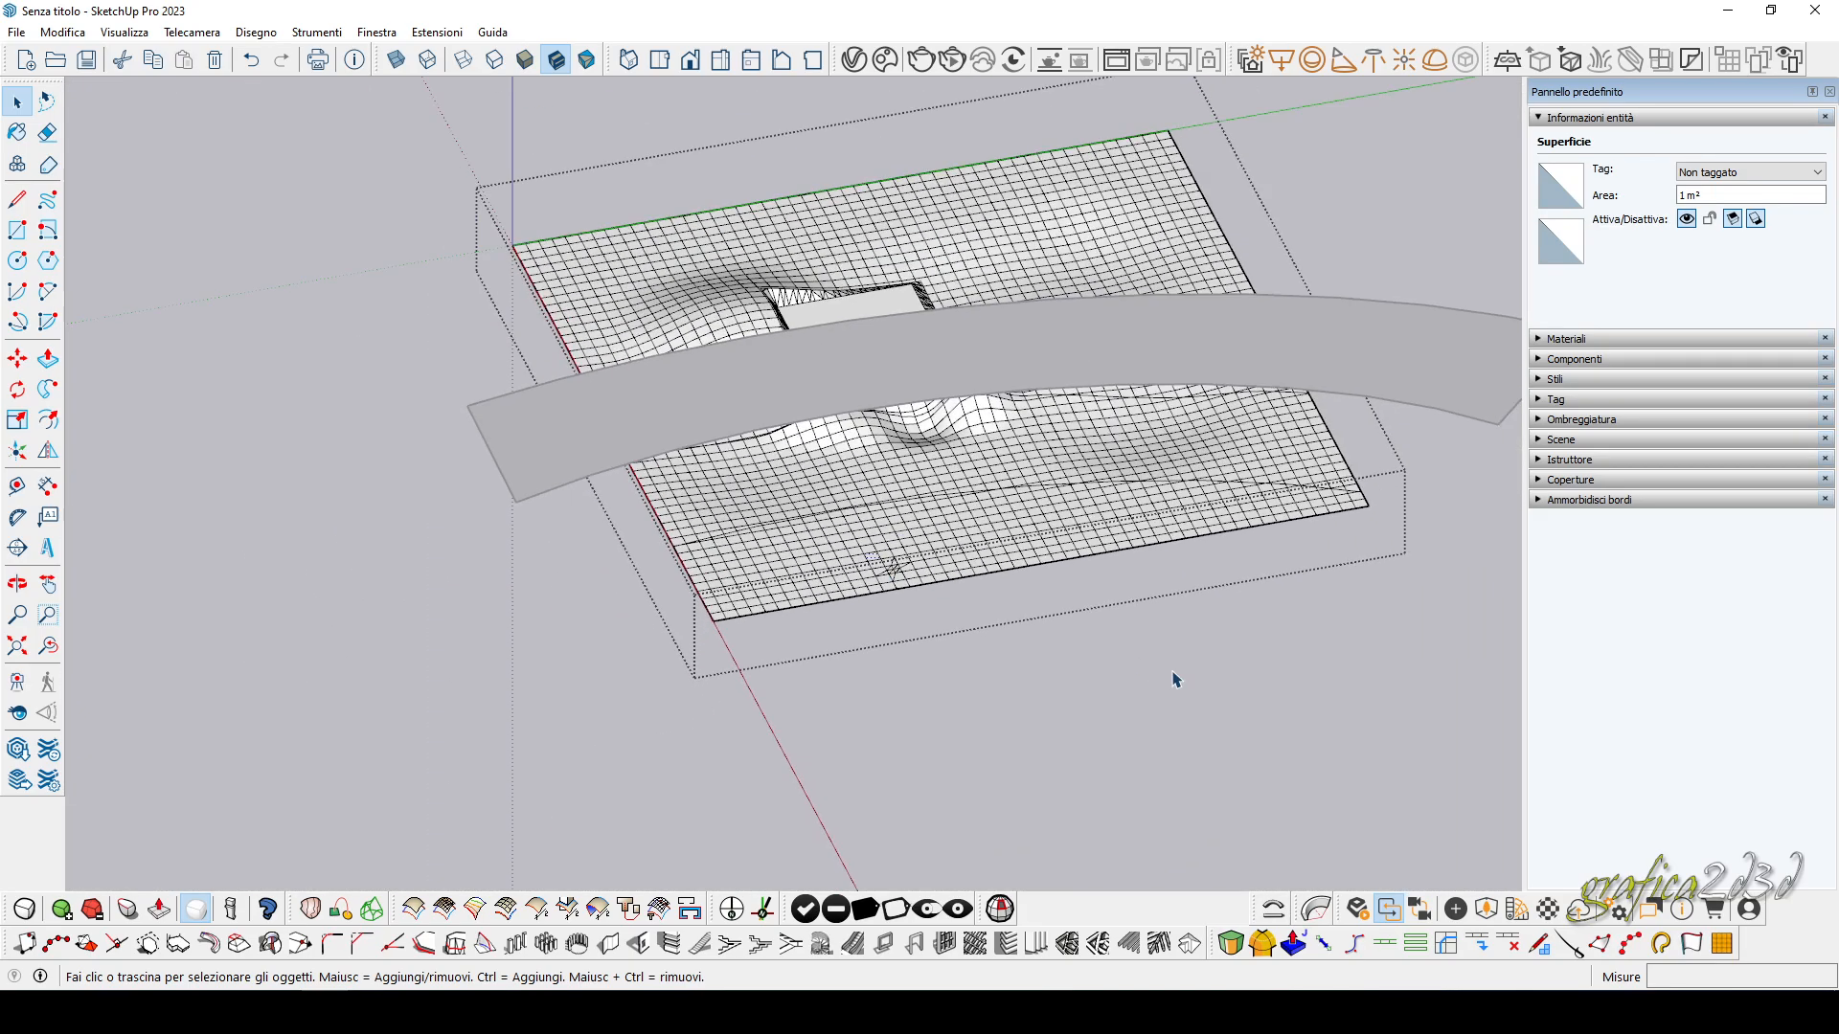
{"action": "left_click", "coordinate": [1176, 679]}
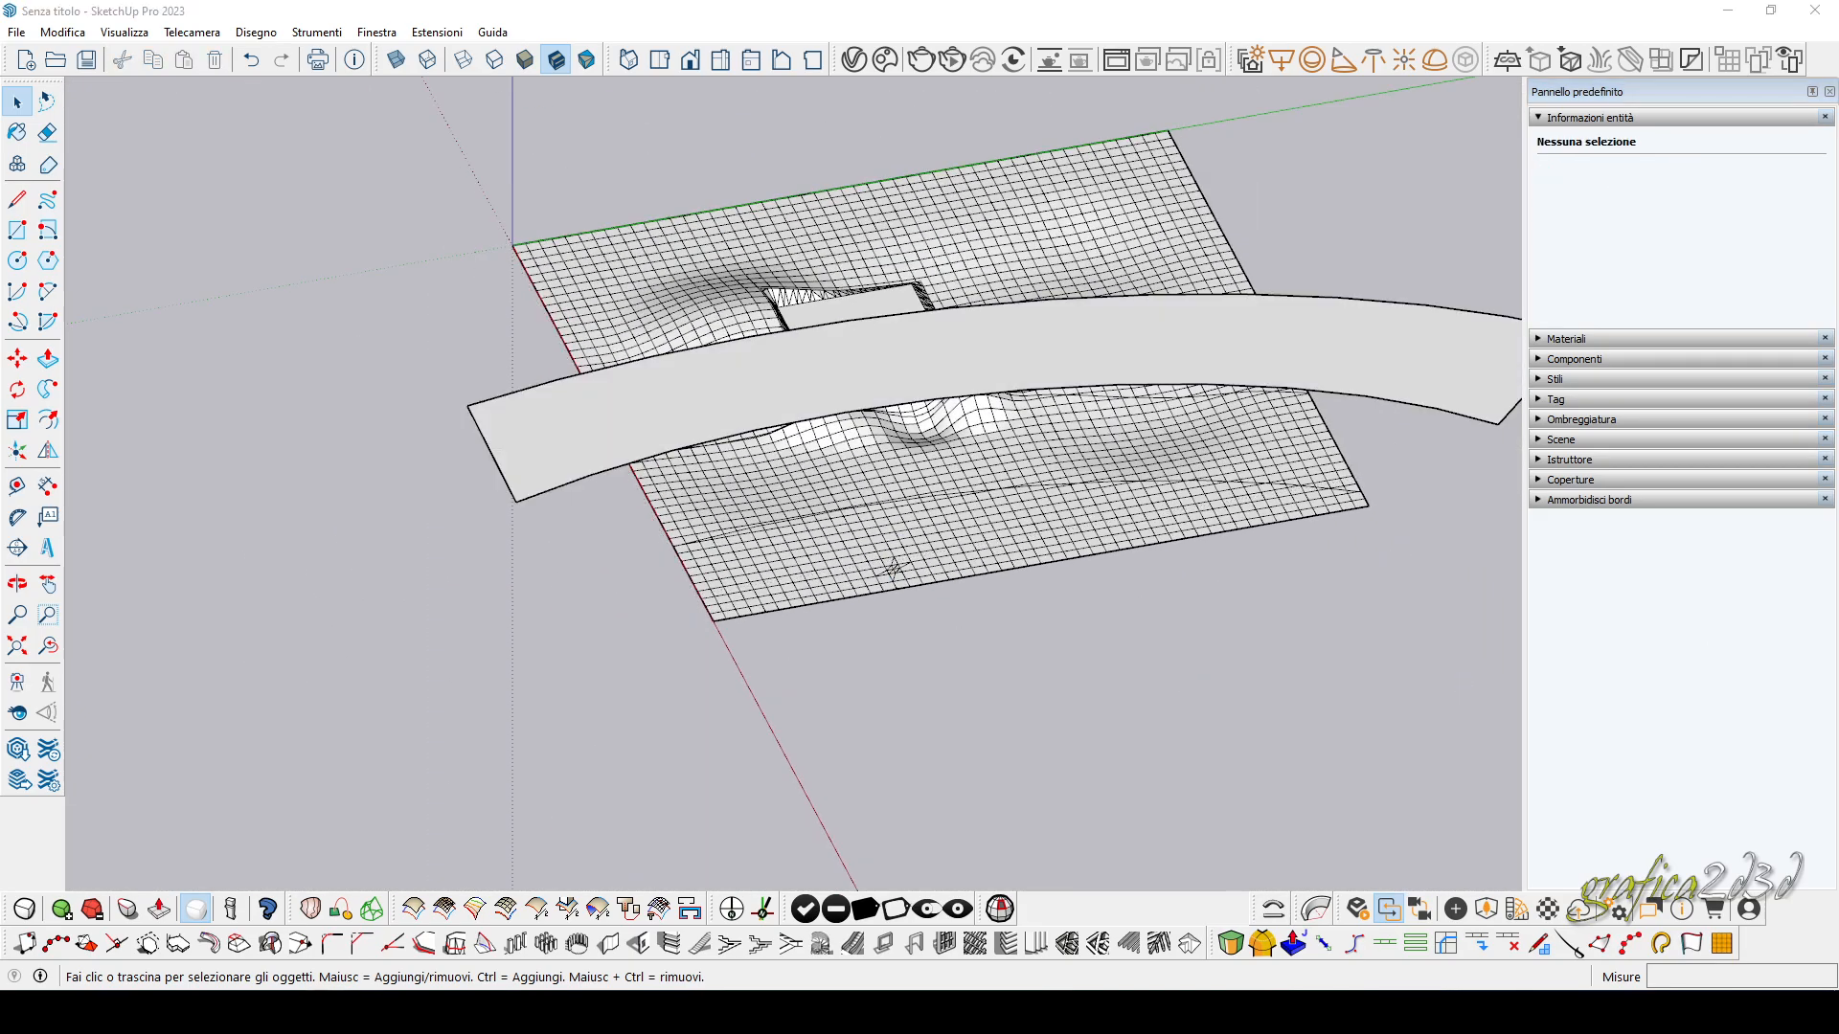